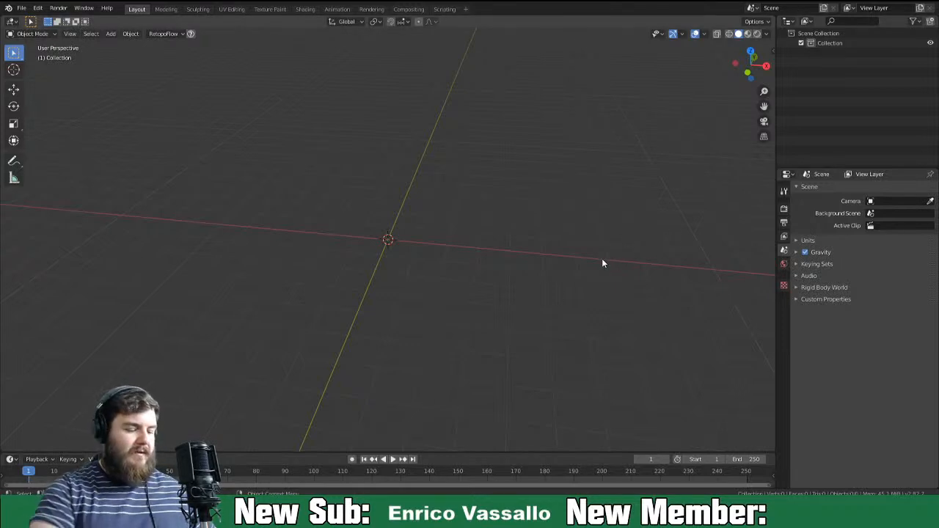
Turn on the SpeedSculpt Origin option and add a sphere primitive at the world origin.
{"action": "key", "text": "n"}
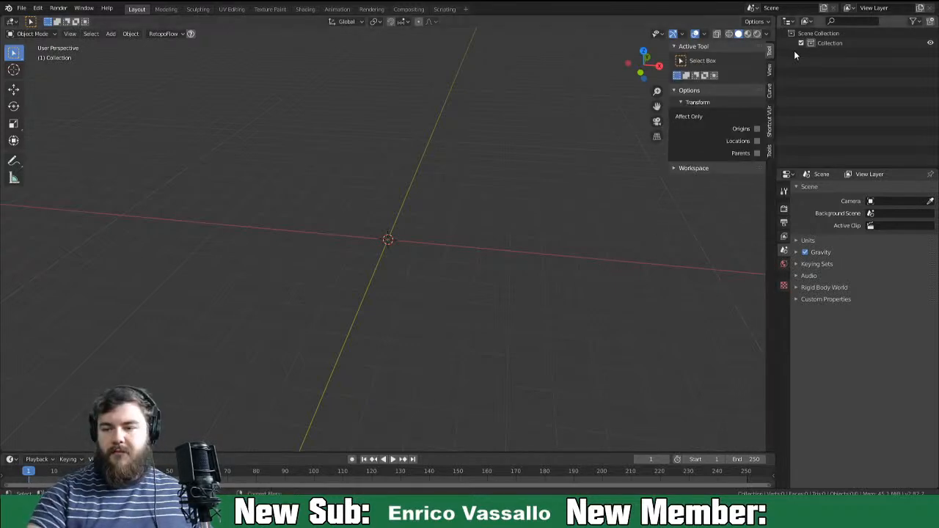
{"action": "left_click", "coordinate": [769, 150]}
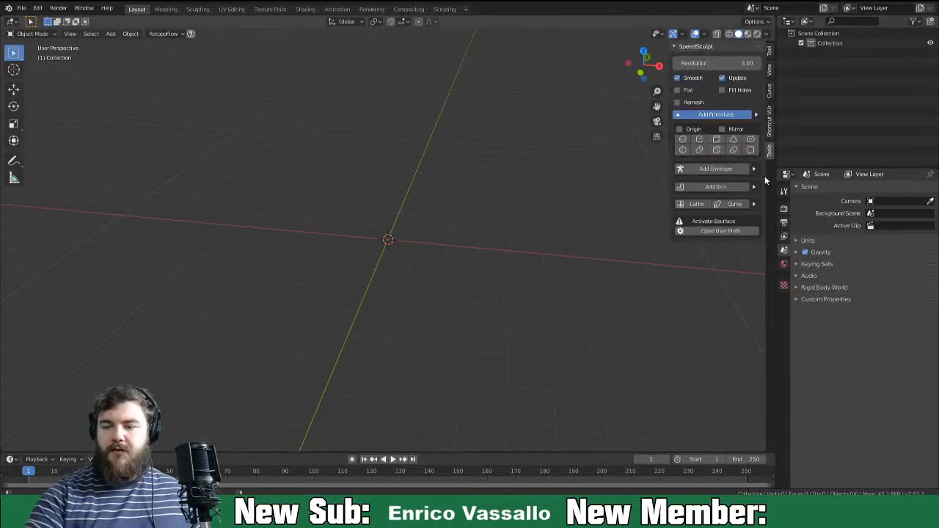
{"action": "left_click", "coordinate": [679, 129]}
{"action": "left_click", "coordinate": [682, 139]}
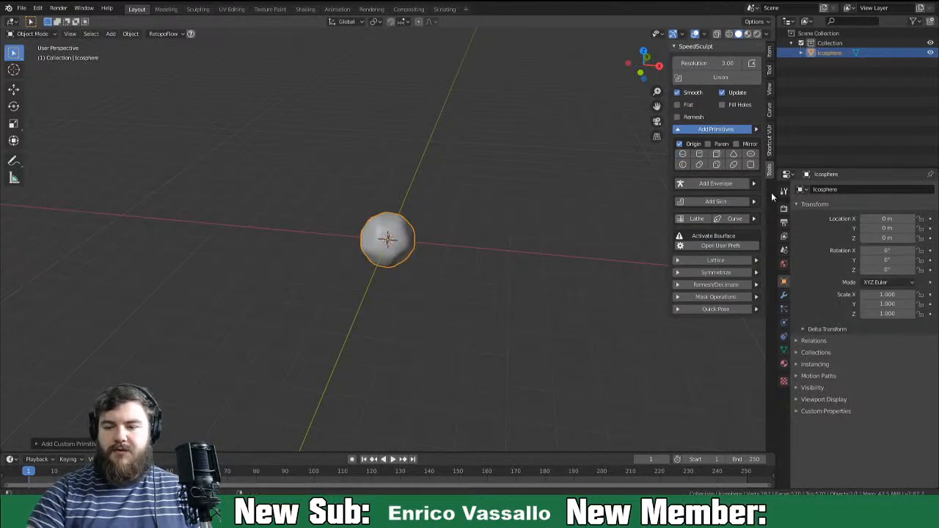
Replace the coarse sphere with a new one created at SpeedSculpt resolution 12.
{"action": "left_click", "coordinate": [722, 63]}
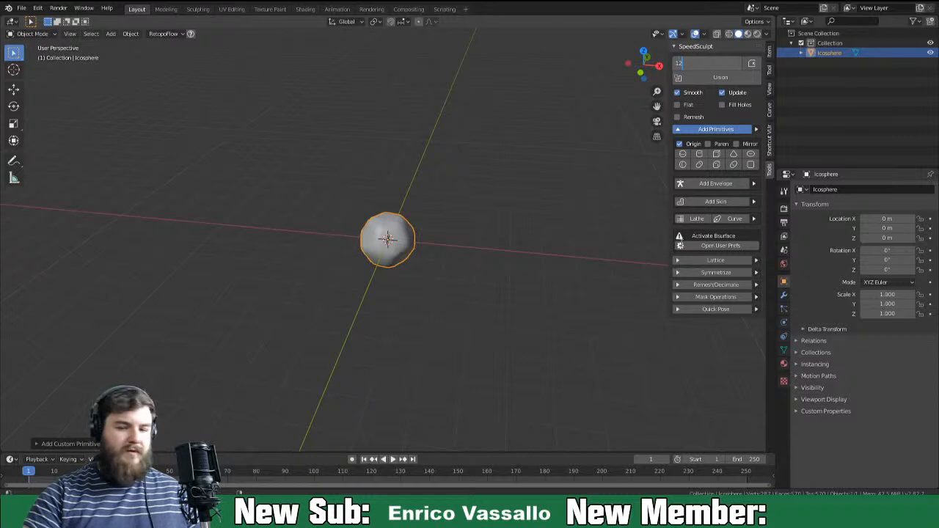
{"action": "key", "text": "Return"}
{"action": "key", "text": "x"}
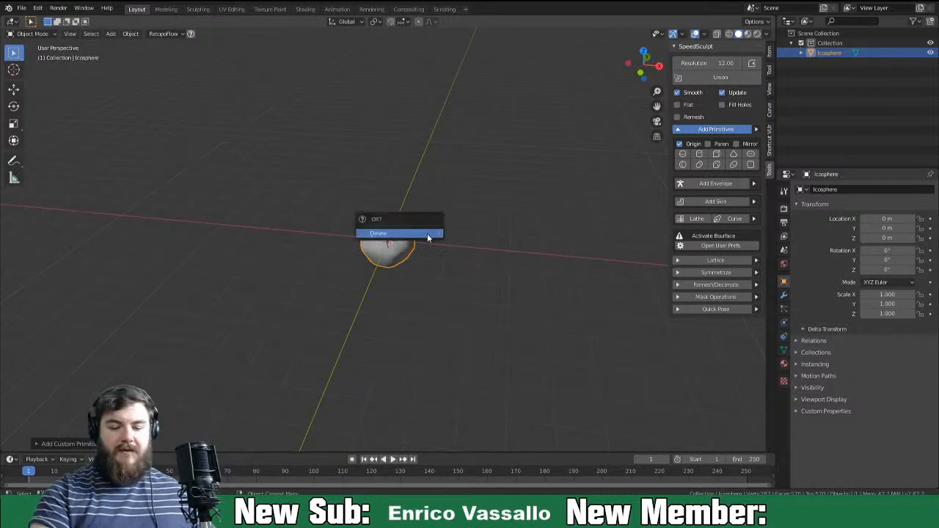
{"action": "left_click", "coordinate": [426, 233]}
{"action": "left_click", "coordinate": [699, 152]}
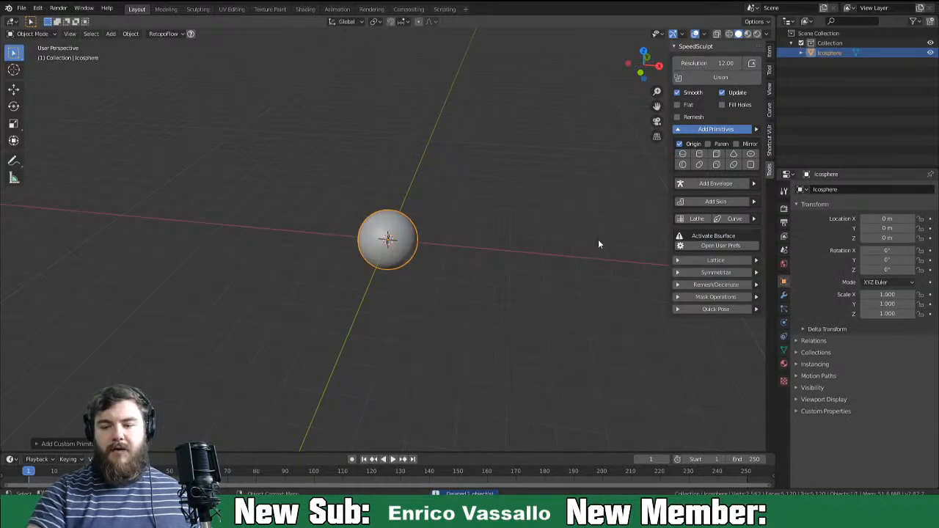
{"action": "middle_click_drag", "start_coordinate": [584, 289], "coordinate": [538, 296]}
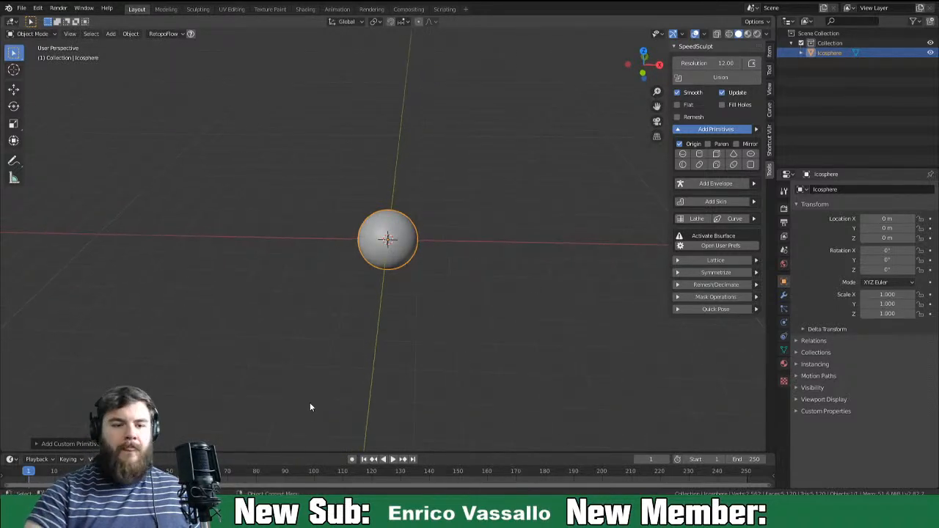
Switch to the Sculpting workspace and narrow the sphere's sides with the Grab brush at a 227 px radius.
{"action": "left_click", "coordinate": [198, 9]}
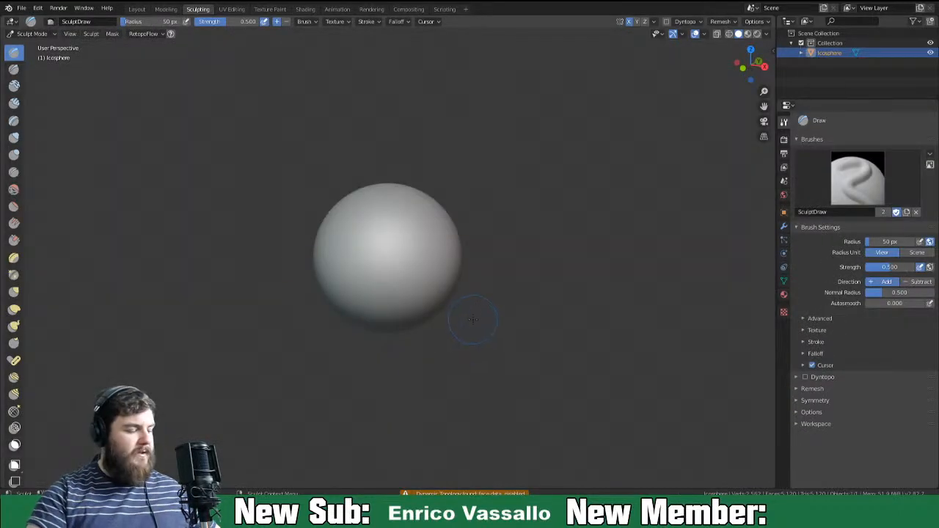
{"action": "key", "text": "g"}
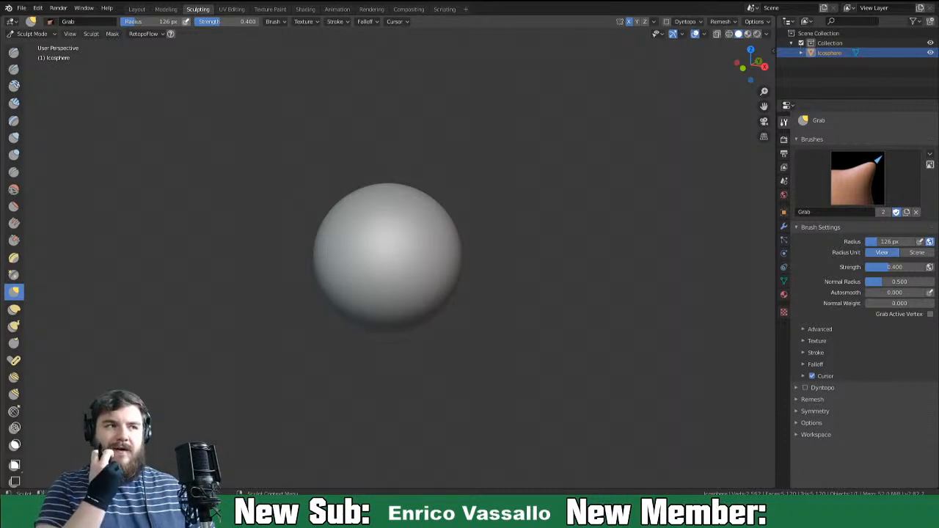
{"action": "middle_click_drag", "start_coordinate": [445, 308], "coordinate": [448, 309]}
{"action": "key", "text": "f"}
{"action": "left_click_drag", "start_coordinate": [452, 282], "coordinate": [442, 282]}
{"action": "middle_click_drag", "start_coordinate": [449, 286], "coordinate": [468, 288]}
{"action": "mouse_move", "coordinate": [449, 278]}
{"action": "left_mouse_down"}
{"action": "mouse_move", "coordinate": [434, 295]}
{"action": "mouse_move", "coordinate": [441, 319]}
{"action": "left_mouse_up"}
{"action": "left_click_drag", "start_coordinate": [469, 231], "coordinate": [447, 226]}
{"action": "left_click_drag", "start_coordinate": [447, 226], "coordinate": [441, 229]}
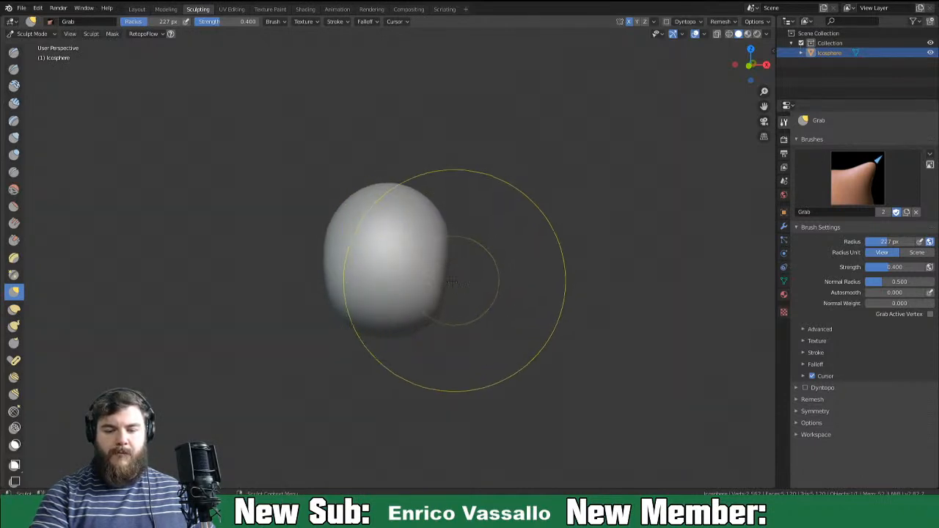
Pull the underside of the head into a tapered chin and jaw with the Grab brush at a 141 px radius.
{"action": "left_click", "coordinate": [396, 339]}
{"action": "left_click_drag", "start_coordinate": [391, 329], "coordinate": [385, 360]}
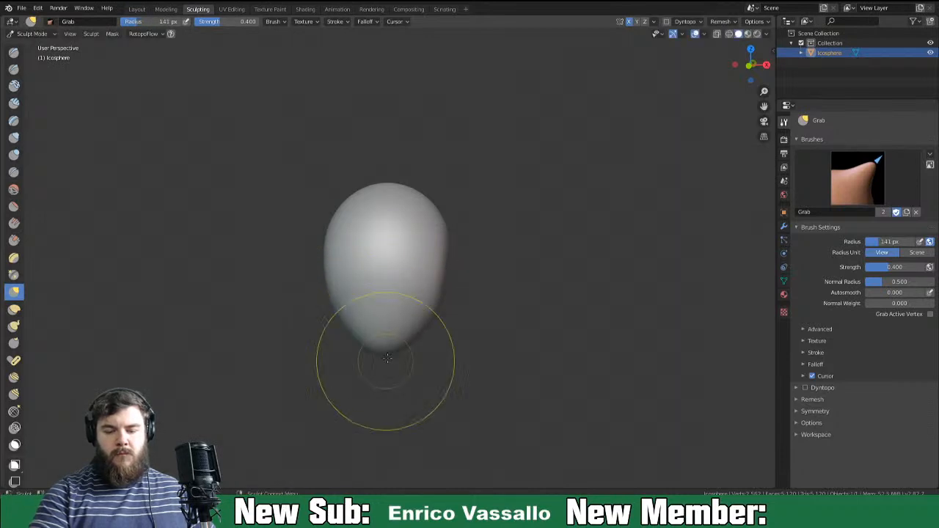
{"action": "left_click_drag", "start_coordinate": [416, 330], "coordinate": [427, 326]}
{"action": "mouse_move", "coordinate": [427, 325]}
{"action": "middle_mouse_down"}
{"action": "mouse_move", "coordinate": [356, 325]}
{"action": "mouse_move", "coordinate": [411, 317]}
{"action": "mouse_move", "coordinate": [369, 315]}
{"action": "middle_mouse_up"}
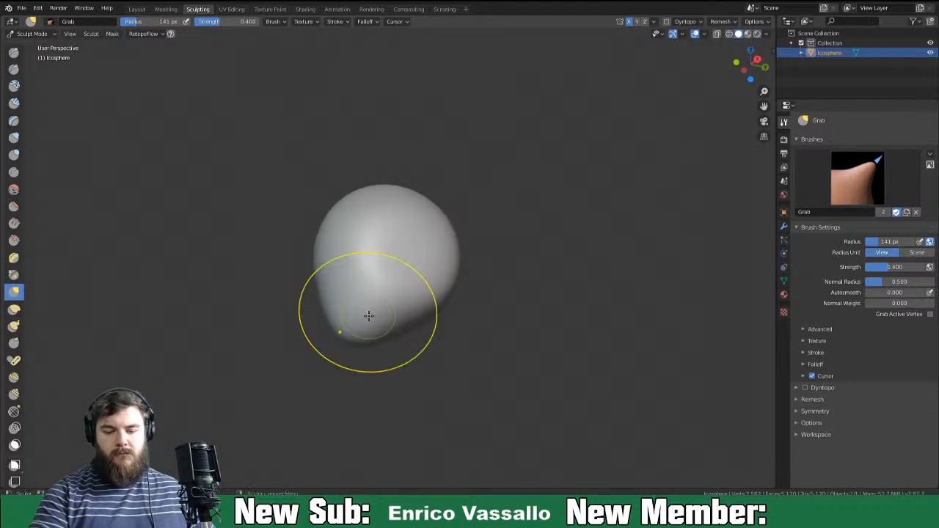
{"action": "left_click_drag", "start_coordinate": [340, 320], "coordinate": [333, 309]}
Push in the back and lower rear of the skull with the Grab brush to refine the head's profile.
{"action": "mouse_move", "coordinate": [388, 310]}
{"action": "middle_mouse_down"}
{"action": "mouse_move", "coordinate": [462, 311]}
{"action": "mouse_move", "coordinate": [423, 311]}
{"action": "mouse_move", "coordinate": [441, 315]}
{"action": "middle_mouse_up"}
{"action": "left_click_drag", "start_coordinate": [384, 235], "coordinate": [383, 232]}
{"action": "mouse_move", "coordinate": [459, 218]}
{"action": "middle_mouse_down"}
{"action": "mouse_move", "coordinate": [427, 356]}
{"action": "mouse_move", "coordinate": [451, 327]}
{"action": "middle_mouse_up"}
{"action": "left_click_drag", "start_coordinate": [463, 245], "coordinate": [450, 255]}
{"action": "left_click_drag", "start_coordinate": [457, 272], "coordinate": [441, 287]}
{"action": "left_click_drag", "start_coordinate": [447, 294], "coordinate": [436, 310]}
{"action": "middle_click_drag", "start_coordinate": [491, 289], "coordinate": [504, 272]}
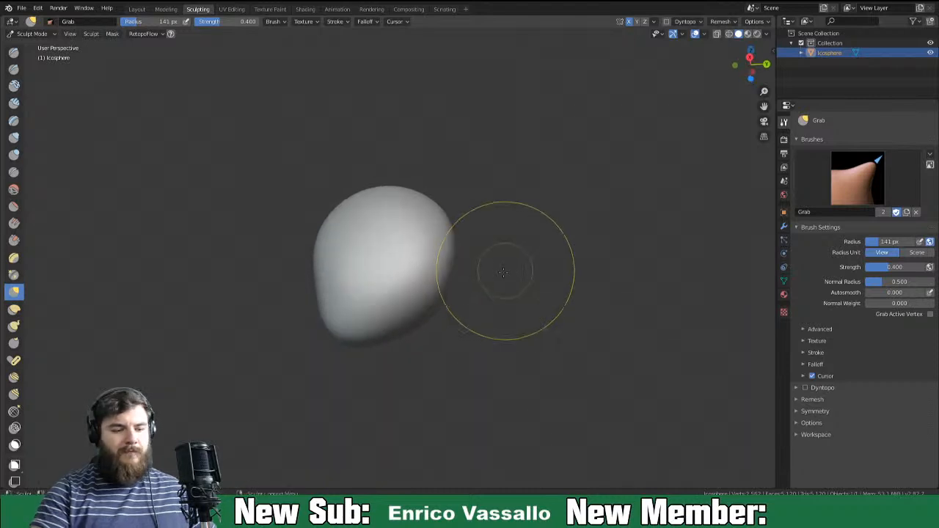
Enable Dyntopo and pull a neck out of the skull's underside with the Snake Hook brush at a 77 px radius.
{"action": "left_click", "coordinate": [666, 21]}
{"action": "left_click", "coordinate": [611, 52]}
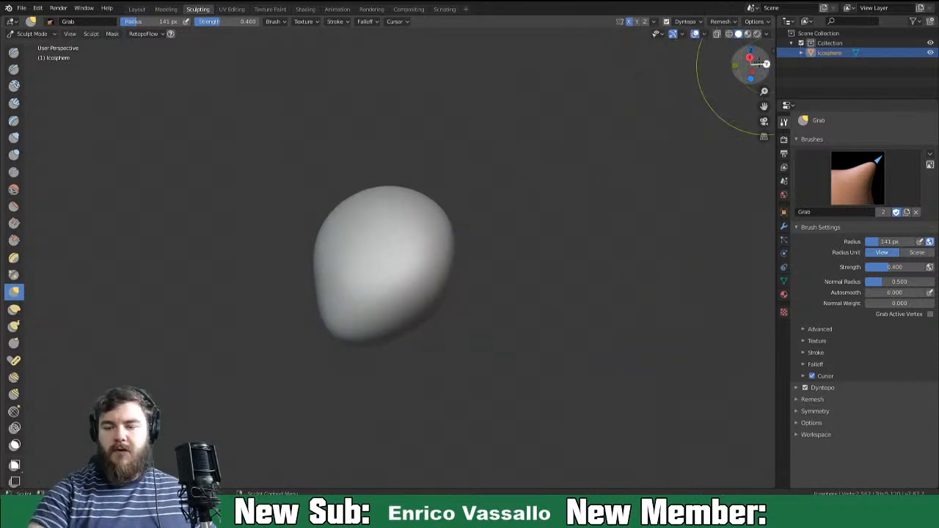
{"action": "key", "text": "k"}
{"action": "key", "text": "f"}
{"action": "left_click", "coordinate": [421, 304]}
{"action": "mouse_move", "coordinate": [421, 316]}
{"action": "middle_mouse_down"}
{"action": "mouse_move", "coordinate": [424, 269]}
{"action": "mouse_move", "coordinate": [424, 293]}
{"action": "middle_mouse_up"}
{"action": "mouse_move", "coordinate": [424, 294]}
{"action": "left_mouse_down"}
{"action": "mouse_move", "coordinate": [421, 319]}
{"action": "mouse_move", "coordinate": [432, 287]}
{"action": "left_mouse_up"}
{"action": "middle_click_drag", "start_coordinate": [440, 293], "coordinate": [432, 333]}
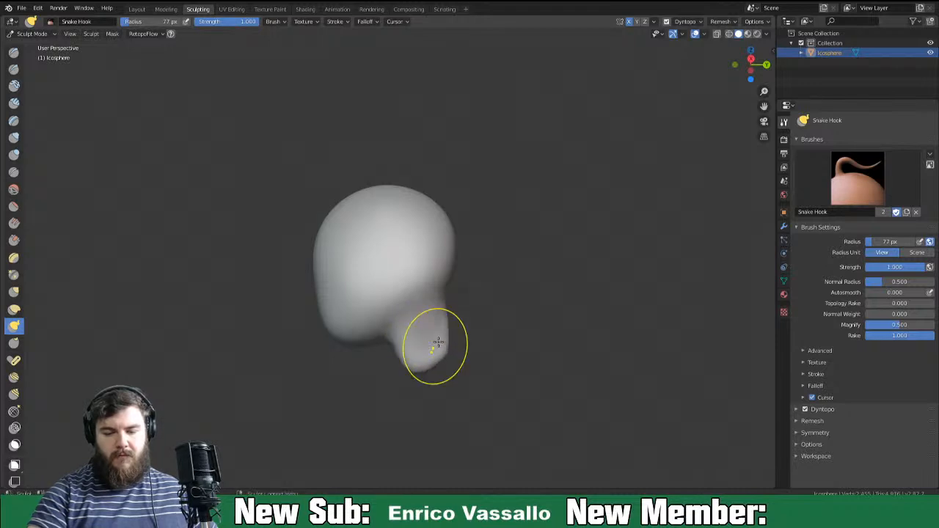
Even out the neck stump and widen its base toward the back with the Snake Hook brush.
{"action": "middle_click_drag", "start_coordinate": [442, 350], "coordinate": [430, 349]}
{"action": "left_click_drag", "start_coordinate": [440, 356], "coordinate": [432, 345]}
{"action": "left_click_drag", "start_coordinate": [426, 356], "coordinate": [436, 363]}
{"action": "middle_click_drag", "start_coordinate": [436, 364], "coordinate": [424, 364]}
{"action": "left_click_drag", "start_coordinate": [412, 365], "coordinate": [433, 357]}
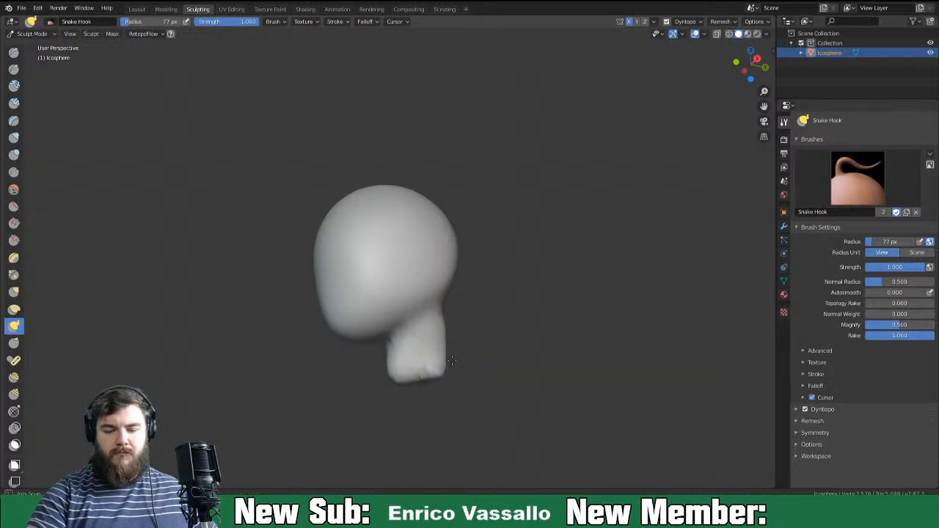
{"action": "middle_click_drag", "start_coordinate": [451, 361], "coordinate": [450, 345]}
{"action": "left_click_drag", "start_coordinate": [454, 358], "coordinate": [457, 360]}
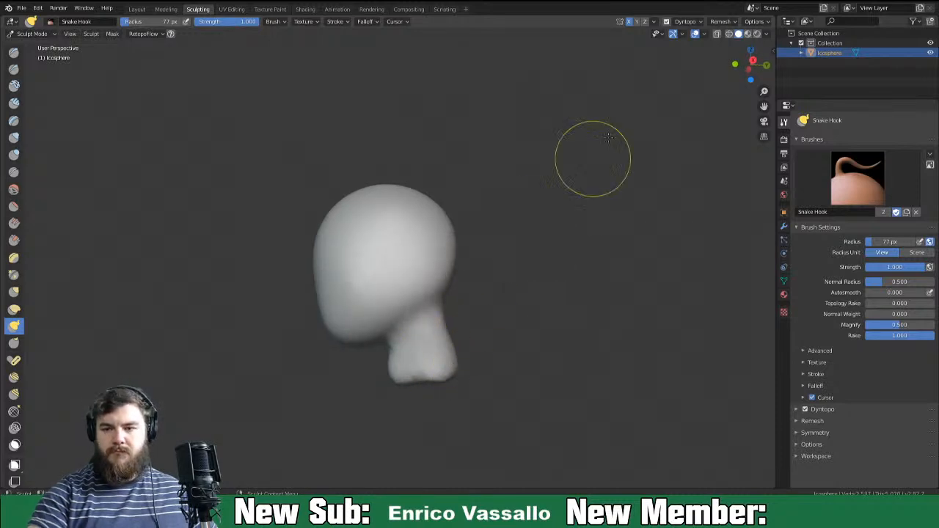
Turn off Dyntopo smooth shading and extend the lower end of the neck with the Snake Hook brush.
{"action": "left_click", "coordinate": [695, 23]}
{"action": "left_click", "coordinate": [738, 72]}
{"action": "middle_click_drag", "start_coordinate": [433, 360], "coordinate": [474, 357]}
{"action": "mouse_move", "coordinate": [416, 376]}
{"action": "left_mouse_down"}
{"action": "mouse_move", "coordinate": [431, 375]}
{"action": "mouse_move", "coordinate": [429, 352]}
{"action": "left_mouse_up"}
{"action": "mouse_move", "coordinate": [430, 362]}
{"action": "middle_mouse_down"}
{"action": "mouse_move", "coordinate": [413, 390]}
{"action": "mouse_move", "coordinate": [396, 381]}
{"action": "middle_mouse_up"}
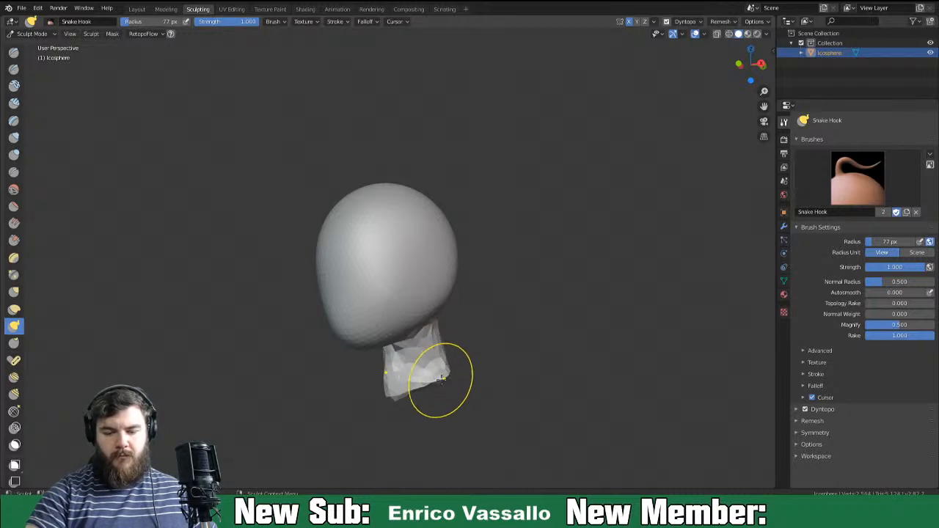
{"action": "mouse_move", "coordinate": [447, 392]}
{"action": "middle_mouse_down"}
{"action": "mouse_move", "coordinate": [412, 364]}
{"action": "mouse_move", "coordinate": [448, 359]}
{"action": "middle_mouse_up"}
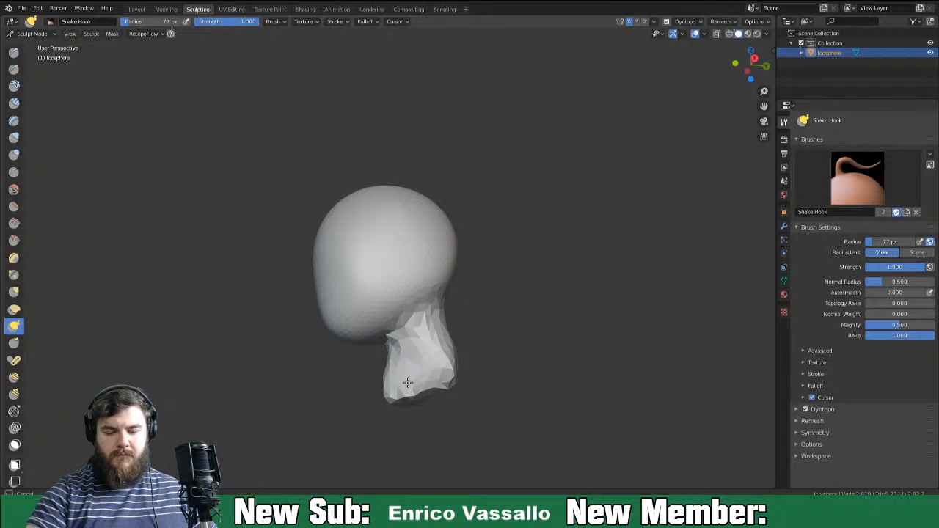
Reshape the sides of the head with the Snake Hook brush enlarged to a 164 px radius.
{"action": "mouse_move", "coordinate": [394, 322]}
{"action": "middle_mouse_down"}
{"action": "mouse_move", "coordinate": [367, 327]}
{"action": "mouse_move", "coordinate": [473, 354]}
{"action": "mouse_move", "coordinate": [416, 330]}
{"action": "middle_mouse_up"}
{"action": "left_click_drag", "start_coordinate": [444, 270], "coordinate": [449, 277]}
{"action": "key", "text": "f"}
{"action": "left_click", "coordinate": [559, 273]}
{"action": "left_click_drag", "start_coordinate": [448, 270], "coordinate": [451, 286]}
{"action": "mouse_move", "coordinate": [491, 270]}
{"action": "middle_mouse_down"}
{"action": "mouse_move", "coordinate": [598, 258]}
{"action": "mouse_move", "coordinate": [501, 283]}
{"action": "middle_mouse_up"}
Shift the neck slightly toward the front with the Grab brush and check the head's proportions from several angles.
{"action": "key", "text": "g"}
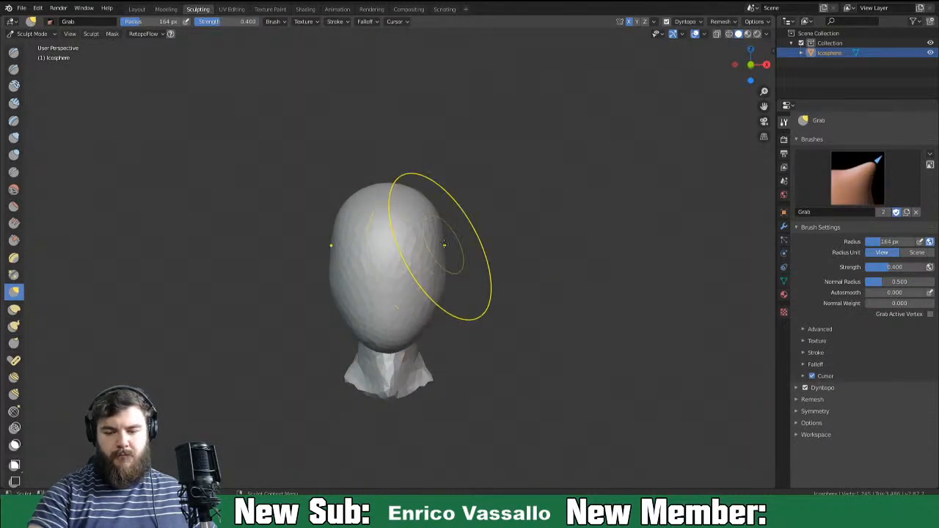
{"action": "mouse_move", "coordinate": [450, 241]}
{"action": "middle_mouse_down"}
{"action": "mouse_move", "coordinate": [567, 268]}
{"action": "mouse_move", "coordinate": [404, 273]}
{"action": "middle_mouse_up"}
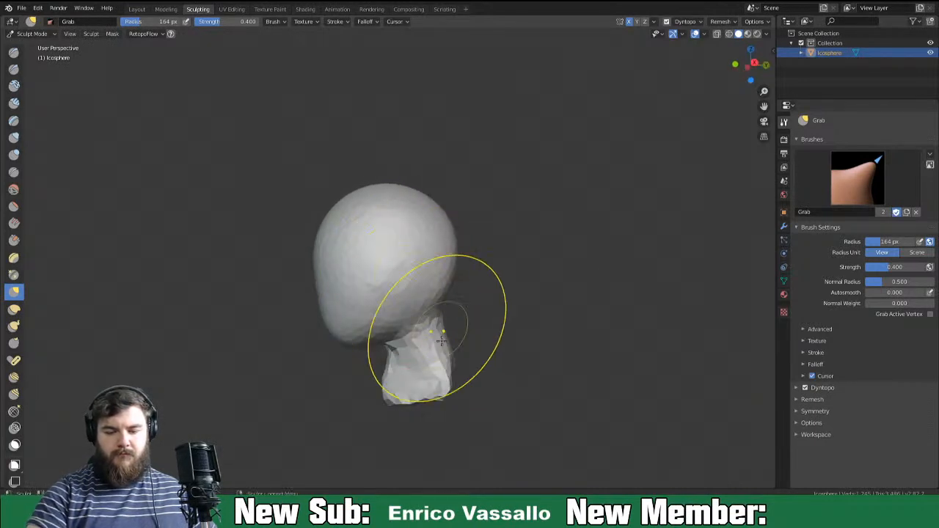
{"action": "left_click_drag", "start_coordinate": [420, 378], "coordinate": [398, 383]}
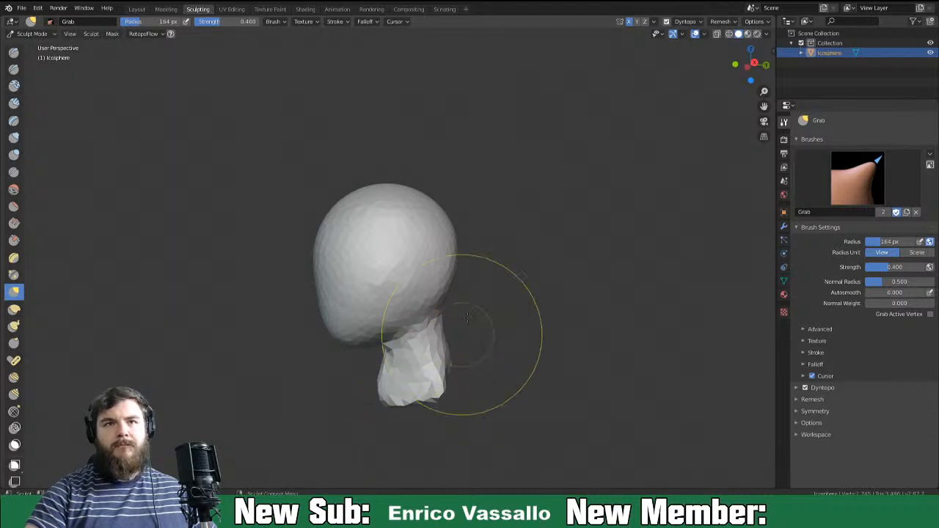
{"action": "mouse_move", "coordinate": [432, 380]}
{"action": "middle_mouse_down"}
{"action": "mouse_move", "coordinate": [362, 361]}
{"action": "mouse_move", "coordinate": [542, 378]}
{"action": "mouse_move", "coordinate": [482, 398]}
{"action": "middle_mouse_up"}
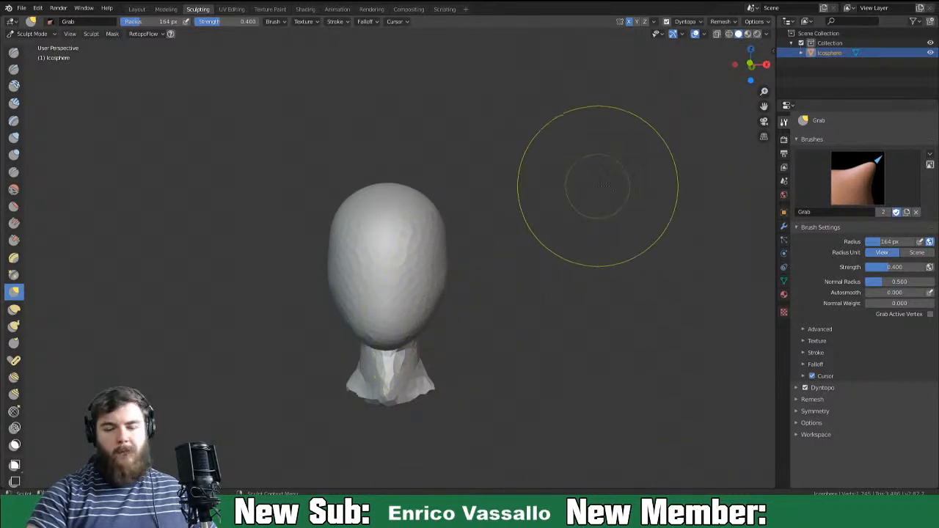
{"action": "mouse_move", "coordinate": [566, 184]}
{"action": "middle_mouse_down"}
{"action": "mouse_move", "coordinate": [598, 308]}
{"action": "mouse_move", "coordinate": [497, 324]}
{"action": "middle_mouse_up"}
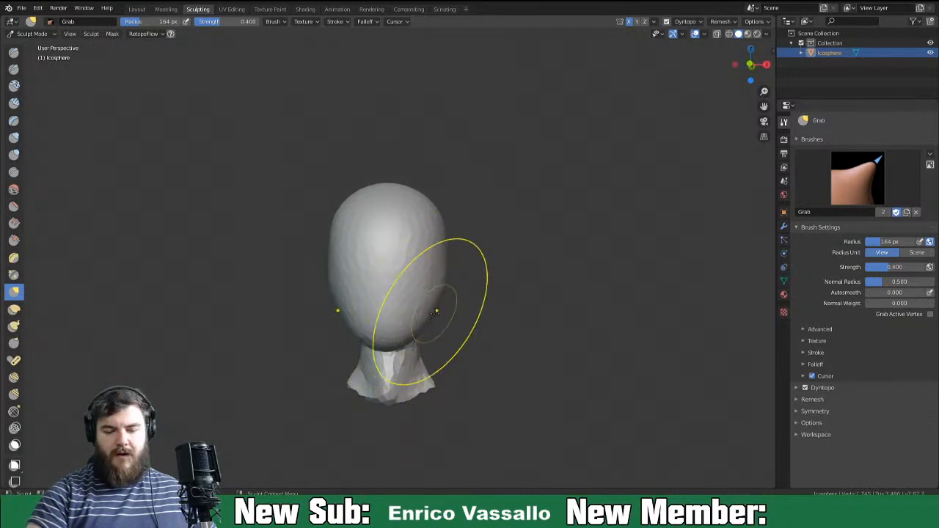
{"action": "mouse_move", "coordinate": [415, 326]}
{"action": "middle_mouse_down"}
{"action": "mouse_move", "coordinate": [434, 295]}
{"action": "mouse_move", "coordinate": [444, 313]}
{"action": "mouse_move", "coordinate": [469, 293]}
{"action": "mouse_move", "coordinate": [449, 293]}
{"action": "mouse_move", "coordinate": [477, 292]}
{"action": "middle_mouse_up"}
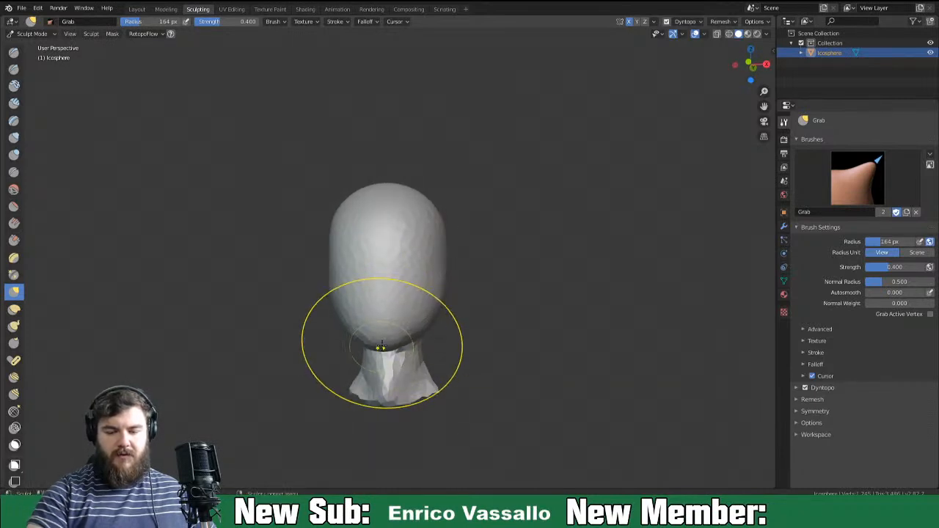
{"action": "middle_click_drag", "start_coordinate": [455, 332], "coordinate": [471, 334]}
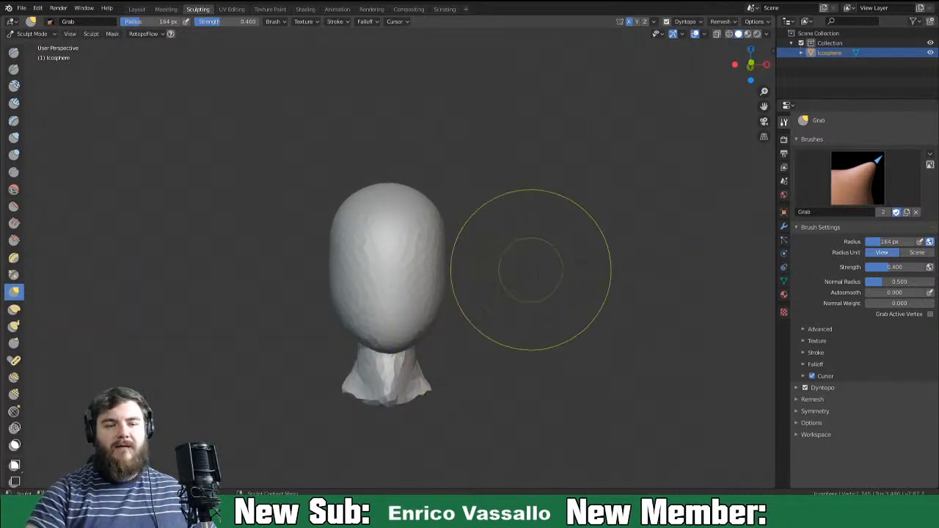
Choose the Clay Strips brush and set its radius to 52 px.
{"action": "middle_click_drag", "start_coordinate": [501, 272], "coordinate": [547, 301], "text": "shift"}
{"action": "left_click", "coordinate": [13, 103]}
{"action": "key", "text": "f"}
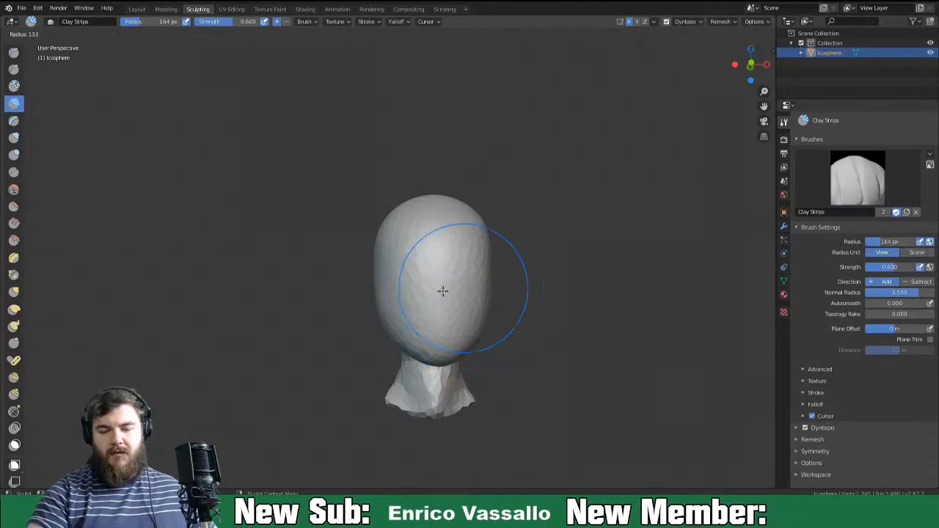
{"action": "left_click", "coordinate": [408, 309]}
{"action": "mouse_move", "coordinate": [450, 310]}
{"action": "middle_mouse_down"}
{"action": "mouse_move", "coordinate": [408, 317]}
{"action": "mouse_move", "coordinate": [448, 311]}
{"action": "middle_mouse_up"}
Undo a trial Clay Strips stroke on the face and change the Dyntopo detailing method.
{"action": "left_click_drag", "start_coordinate": [433, 291], "coordinate": [436, 311]}
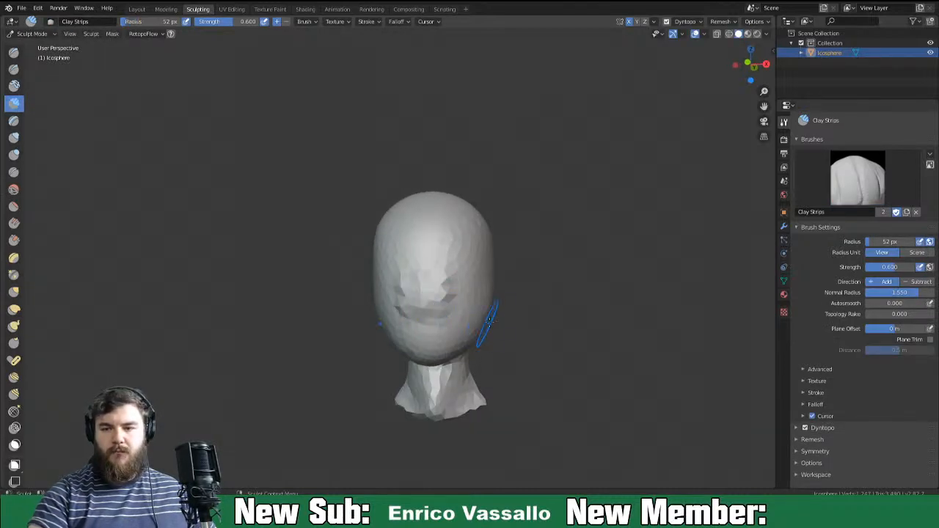
{"action": "key", "text": "ctrl+z"}
{"action": "left_click", "coordinate": [684, 22]}
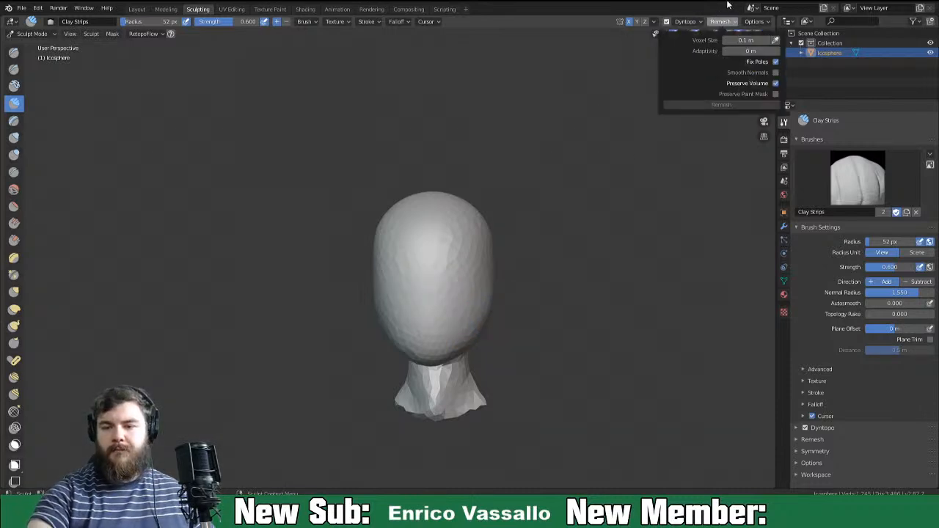
{"action": "left_click", "coordinate": [715, 61]}
{"action": "left_click", "coordinate": [718, 93]}
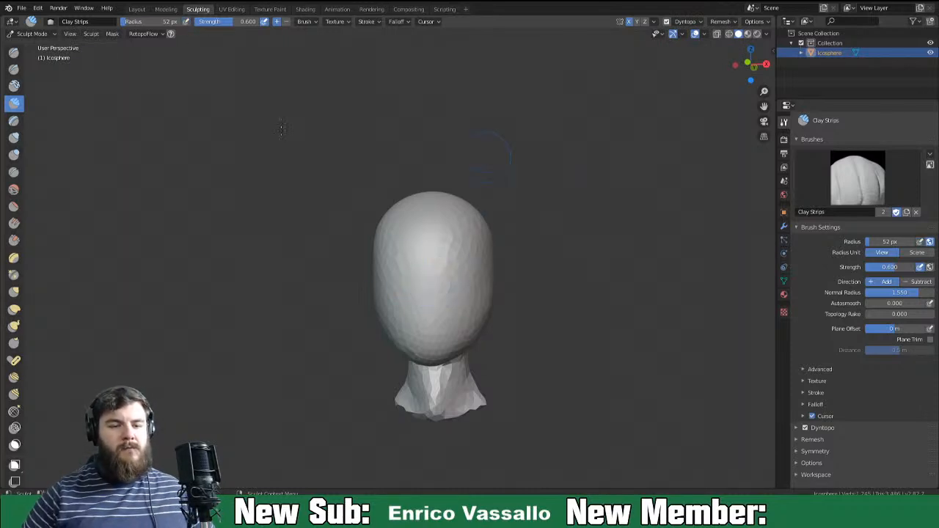
Build up the nose with Clay Strips at strength 0.376, and reduce the brush radius to 35 px.
{"action": "right_click", "coordinate": [204, 132]}
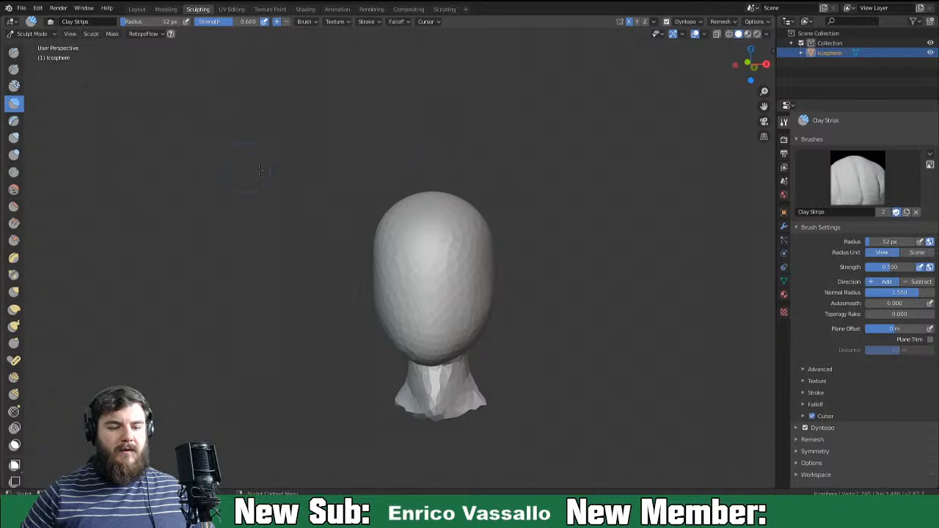
{"action": "key", "text": "shift+f"}
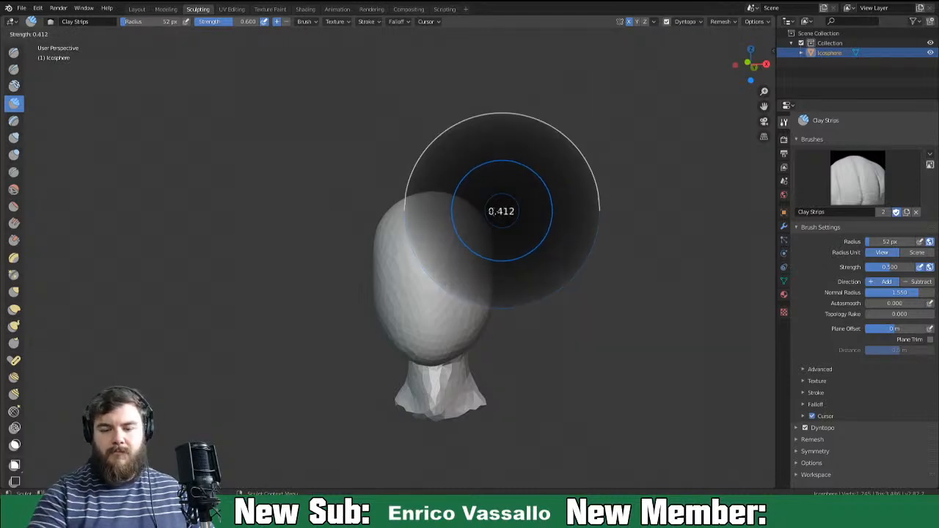
{"action": "left_click", "coordinate": [474, 235]}
{"action": "mouse_move", "coordinate": [428, 276]}
{"action": "left_mouse_down"}
{"action": "mouse_move", "coordinate": [411, 307]}
{"action": "mouse_move", "coordinate": [419, 284]}
{"action": "mouse_move", "coordinate": [422, 296]}
{"action": "left_mouse_up"}
{"action": "key", "text": "f"}
{"action": "left_click", "coordinate": [420, 293]}
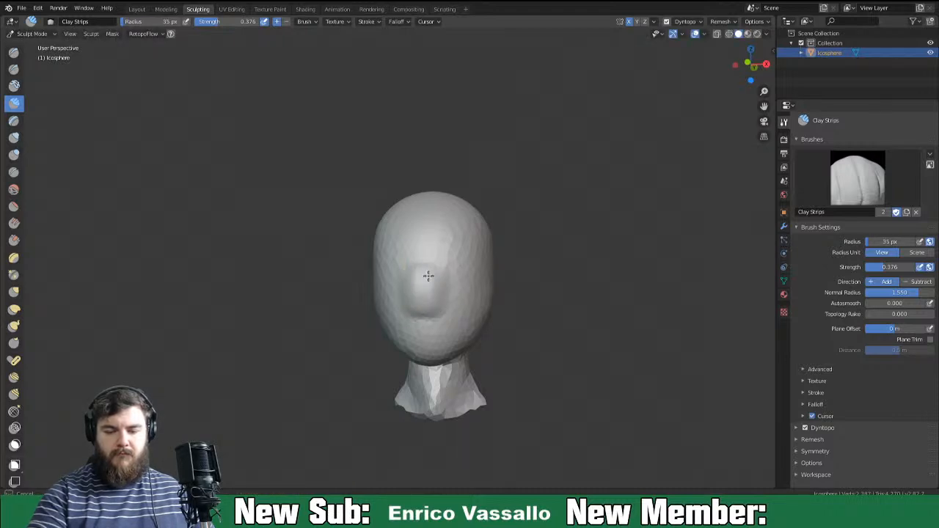
Build up the brow ridges and the areas beneath the eyes with Clay Strips strokes mirrored across the face.
{"action": "left_click_drag", "start_coordinate": [442, 263], "coordinate": [446, 264]}
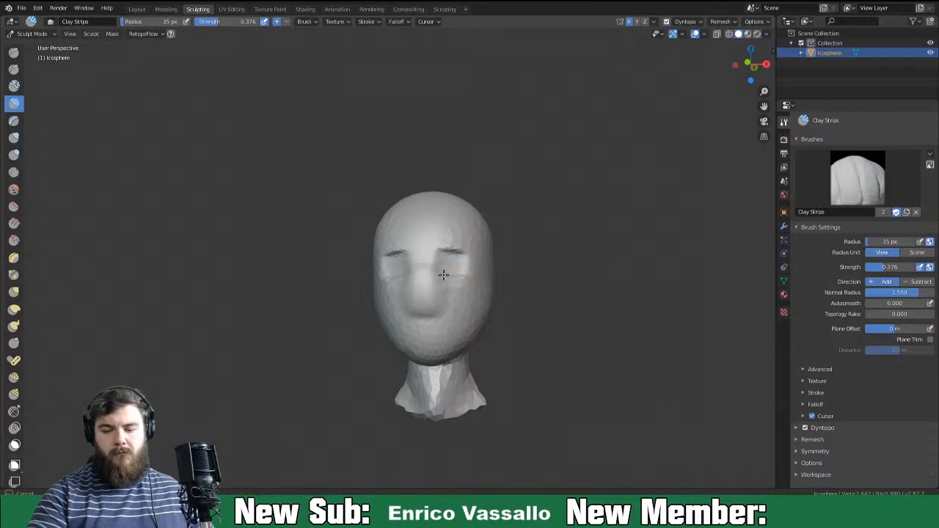
{"action": "left_click_drag", "start_coordinate": [458, 277], "coordinate": [461, 279]}
{"action": "left_click_drag", "start_coordinate": [443, 252], "coordinate": [464, 262]}
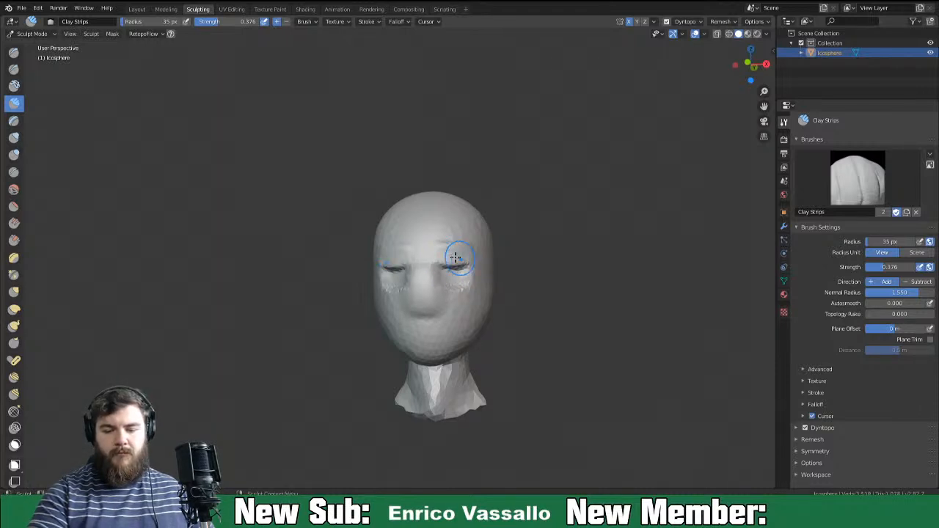
Add mirrored Clay Strips strokes over the forehead, eye sockets and bridge of the nose to strengthen the upper face.
{"action": "left_click_drag", "start_coordinate": [435, 256], "coordinate": [448, 250]}
{"action": "left_click_drag", "start_coordinate": [434, 218], "coordinate": [460, 214]}
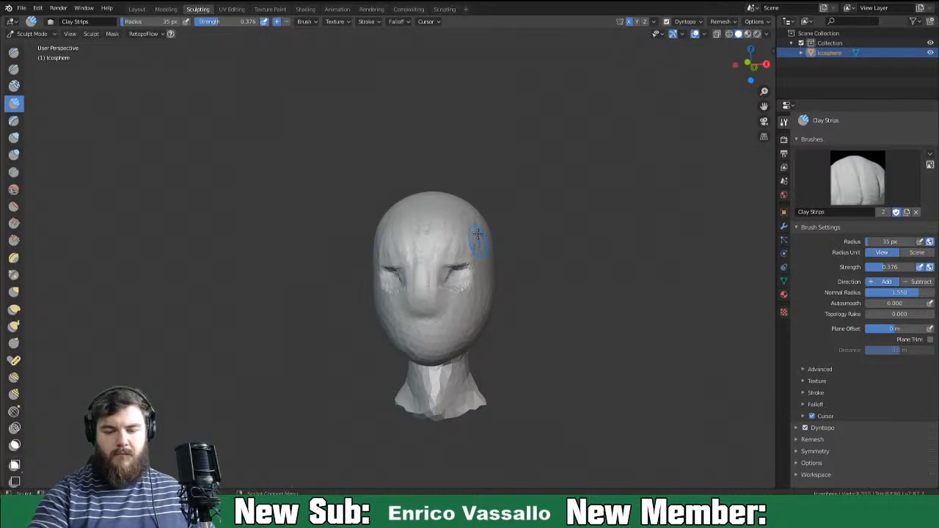
{"action": "left_click_drag", "start_coordinate": [427, 288], "coordinate": [434, 231]}
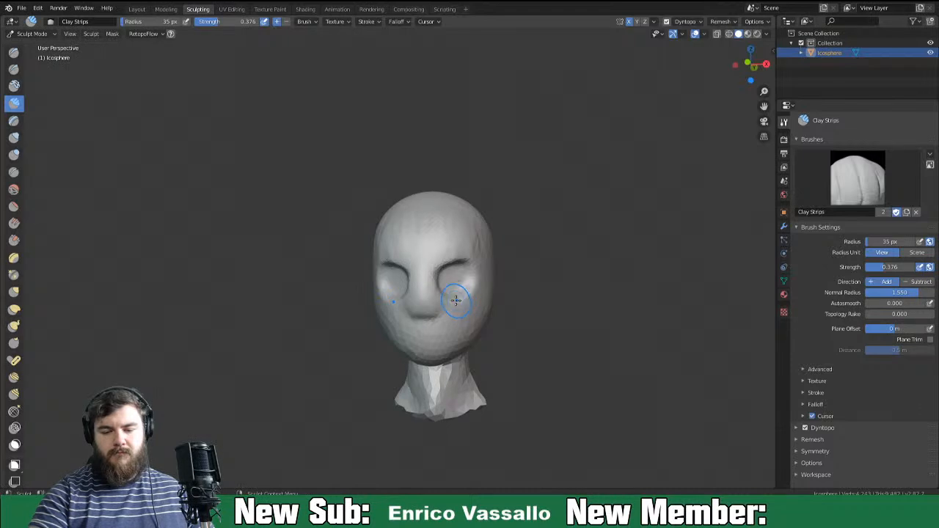
Reshape the nose and brow profile from the side using the Grab brush at a 67 px radius.
{"action": "key", "text": "g"}
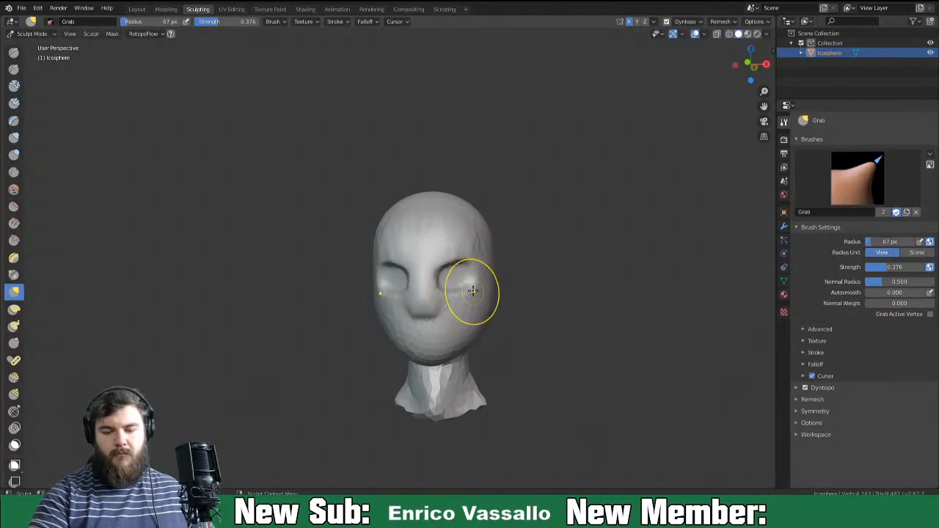
{"action": "mouse_move", "coordinate": [472, 294]}
{"action": "middle_mouse_down"}
{"action": "mouse_move", "coordinate": [567, 274]}
{"action": "mouse_move", "coordinate": [396, 293]}
{"action": "middle_mouse_up"}
{"action": "left_click_drag", "start_coordinate": [318, 315], "coordinate": [313, 317]}
{"action": "left_click_drag", "start_coordinate": [324, 313], "coordinate": [308, 327]}
{"action": "mouse_move", "coordinate": [336, 283]}
{"action": "left_mouse_down"}
{"action": "mouse_move", "coordinate": [327, 251]}
{"action": "mouse_move", "coordinate": [337, 251]}
{"action": "left_mouse_up"}
Enlarge the Grab brush radius to 156 px and pull the forehead and crown outward in profile.
{"action": "key", "text": "f"}
{"action": "left_click", "coordinate": [393, 237]}
{"action": "left_click_drag", "start_coordinate": [365, 216], "coordinate": [358, 207]}
{"action": "left_click_drag", "start_coordinate": [365, 209], "coordinate": [356, 202]}
{"action": "left_click_drag", "start_coordinate": [412, 192], "coordinate": [419, 183]}
Adjust the lower face and chin with broad Grab strokes, checking the head from the front and side.
{"action": "mouse_move", "coordinate": [437, 214]}
{"action": "middle_mouse_down"}
{"action": "mouse_move", "coordinate": [645, 217]}
{"action": "mouse_move", "coordinate": [632, 219]}
{"action": "middle_mouse_up"}
{"action": "left_click_drag", "start_coordinate": [492, 273], "coordinate": [493, 288]}
{"action": "mouse_move", "coordinate": [491, 291]}
{"action": "middle_mouse_down"}
{"action": "mouse_move", "coordinate": [546, 274]}
{"action": "mouse_move", "coordinate": [511, 293]}
{"action": "middle_mouse_up"}
{"action": "left_click_drag", "start_coordinate": [455, 357], "coordinate": [438, 357]}
{"action": "mouse_move", "coordinate": [438, 356]}
{"action": "middle_mouse_down"}
{"action": "mouse_move", "coordinate": [552, 325]}
{"action": "mouse_move", "coordinate": [462, 342]}
{"action": "mouse_move", "coordinate": [513, 337]}
{"action": "mouse_move", "coordinate": [484, 339]}
{"action": "mouse_move", "coordinate": [496, 339]}
{"action": "mouse_move", "coordinate": [450, 336]}
{"action": "middle_mouse_up"}
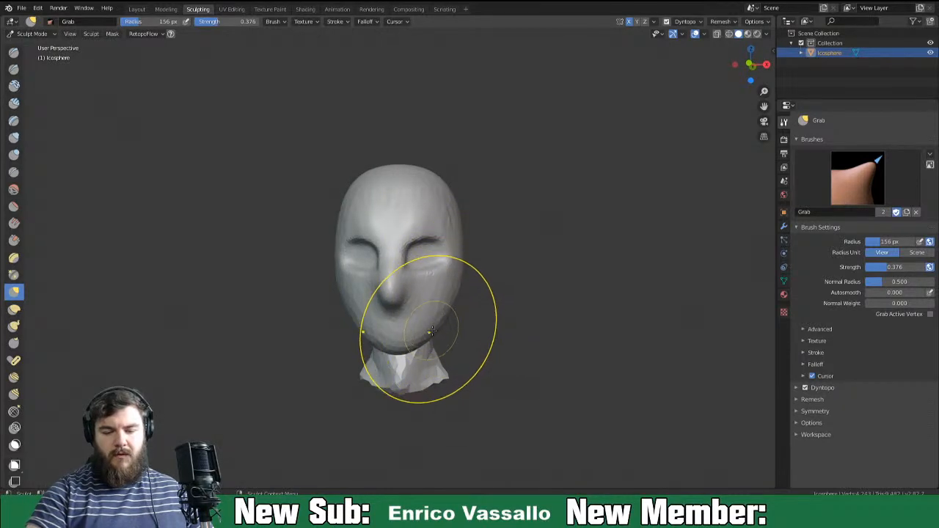
{"action": "mouse_move", "coordinate": [430, 310]}
{"action": "middle_mouse_down"}
{"action": "mouse_move", "coordinate": [376, 302]}
{"action": "mouse_move", "coordinate": [429, 320]}
{"action": "middle_mouse_up"}
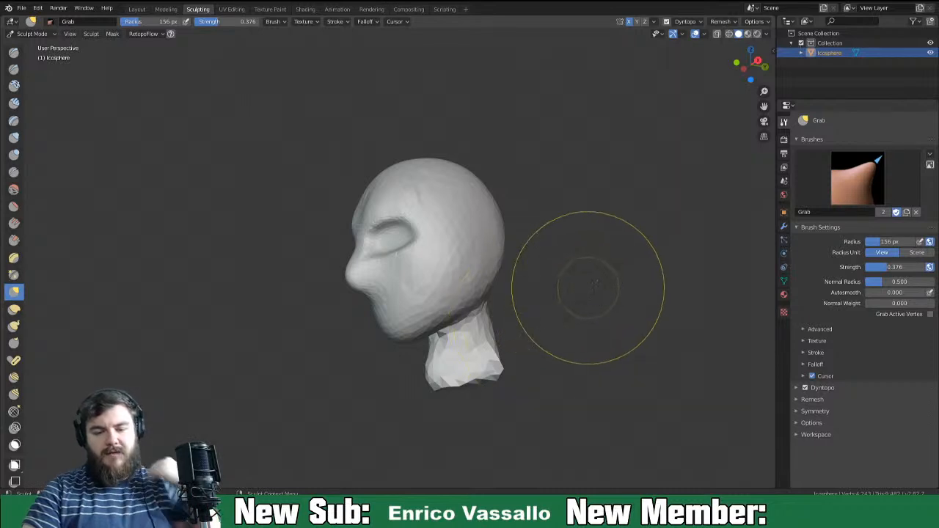
{"action": "middle_click_drag", "start_coordinate": [593, 287], "coordinate": [514, 323]}
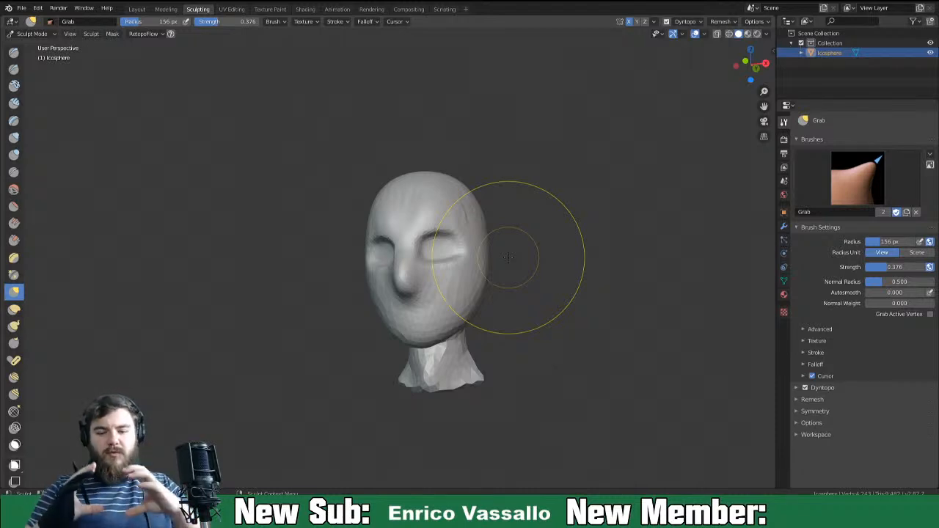
{"action": "mouse_move", "coordinate": [471, 306]}
{"action": "middle_mouse_down"}
{"action": "mouse_move", "coordinate": [490, 306]}
{"action": "mouse_move", "coordinate": [490, 296]}
{"action": "mouse_move", "coordinate": [484, 315]}
{"action": "middle_mouse_up"}
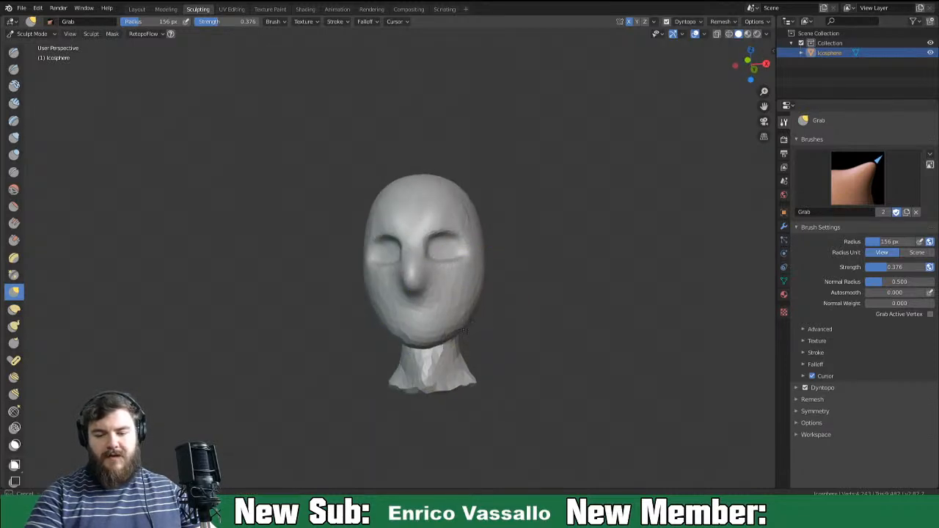
Refine the chin and the sides of the cheeks with Grab strokes, reducing the brush radius to 121 px.
{"action": "middle_click_drag", "start_coordinate": [482, 293], "coordinate": [580, 314]}
{"action": "left_click_drag", "start_coordinate": [411, 358], "coordinate": [411, 360]}
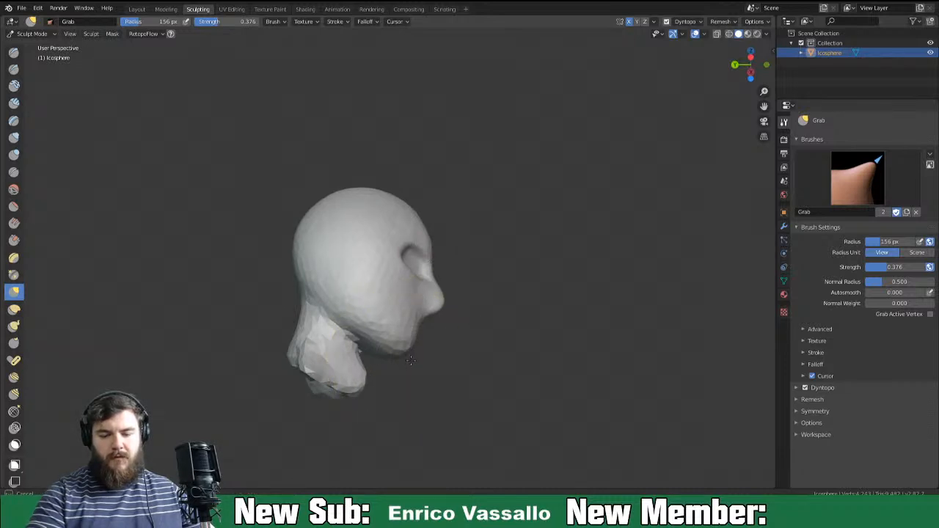
{"action": "mouse_move", "coordinate": [411, 360]}
{"action": "middle_mouse_down"}
{"action": "mouse_move", "coordinate": [430, 398]}
{"action": "mouse_move", "coordinate": [464, 370]}
{"action": "mouse_move", "coordinate": [481, 336]}
{"action": "middle_mouse_up"}
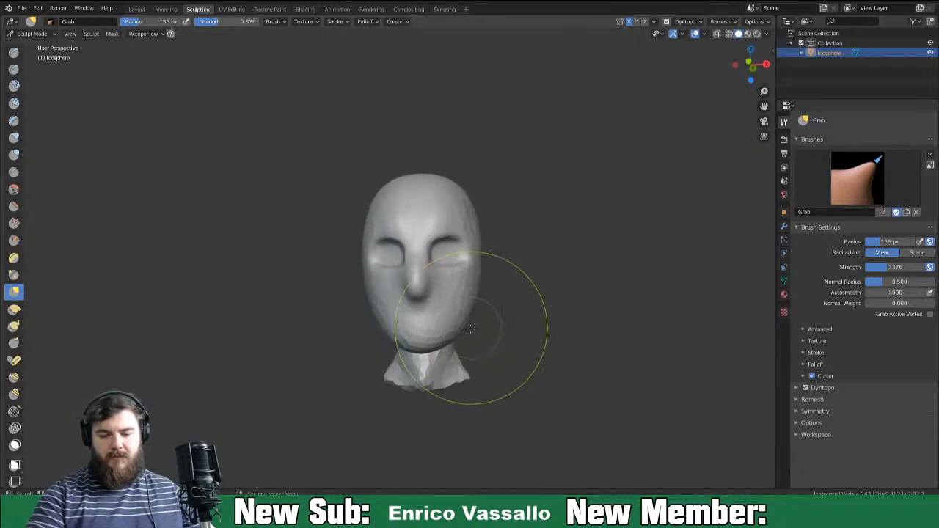
{"action": "left_click_drag", "start_coordinate": [469, 307], "coordinate": [465, 299]}
{"action": "key", "text": "f"}
{"action": "left_click", "coordinate": [469, 301]}
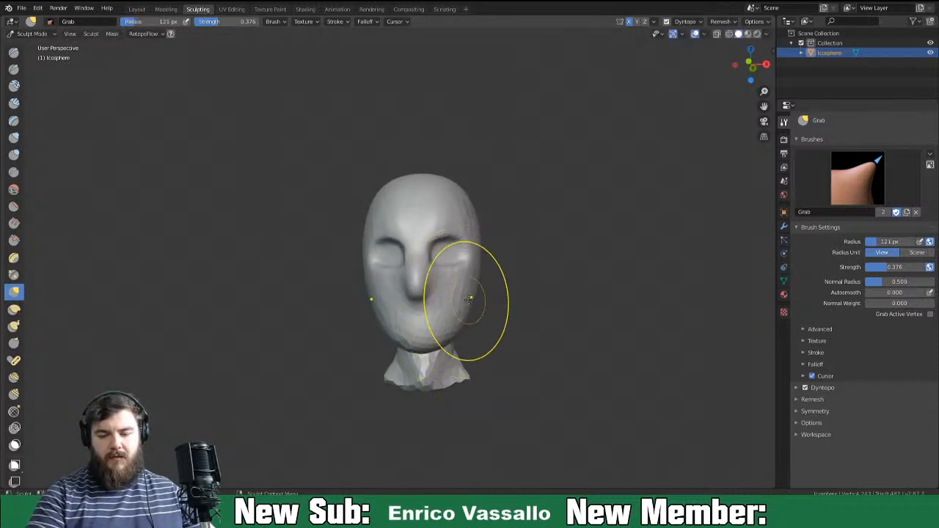
{"action": "middle_click_drag", "start_coordinate": [470, 306], "coordinate": [504, 325]}
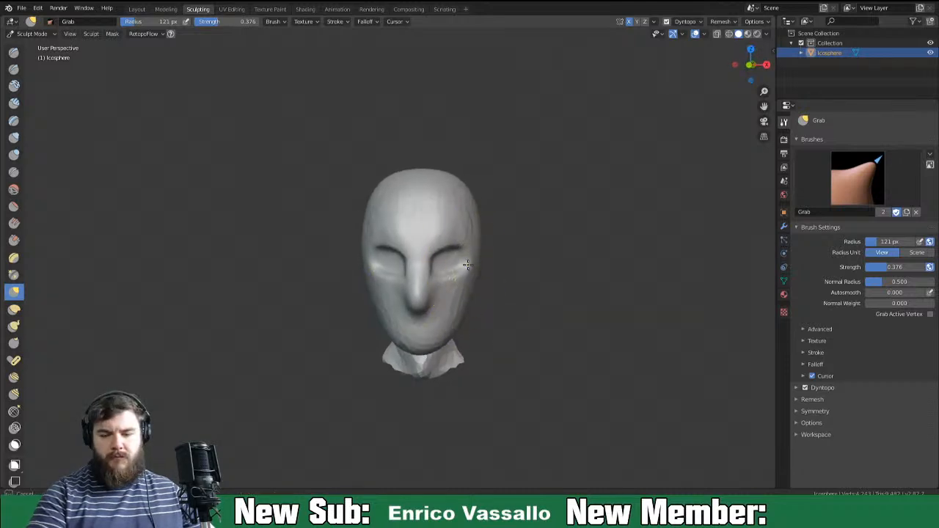
Reduce the Grab brush radius to 69 px and adjust the area around the base of the nose.
{"action": "key", "text": "f"}
{"action": "left_click", "coordinate": [433, 307]}
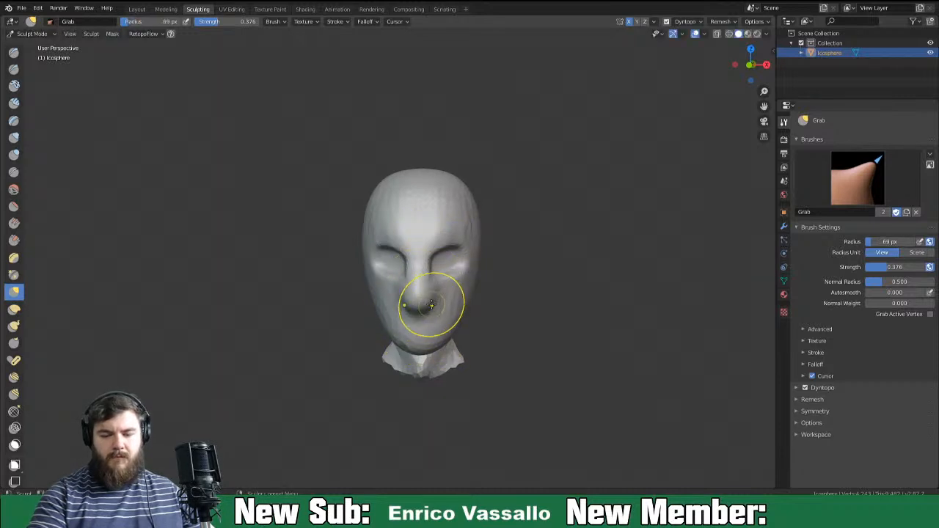
{"action": "middle_click_drag", "start_coordinate": [433, 311], "coordinate": [378, 245]}
{"action": "left_click_drag", "start_coordinate": [378, 246], "coordinate": [321, 209]}
Build up the forehead with mirrored Clay Strips strokes at a 47 px radius.
{"action": "left_click", "coordinate": [13, 102]}
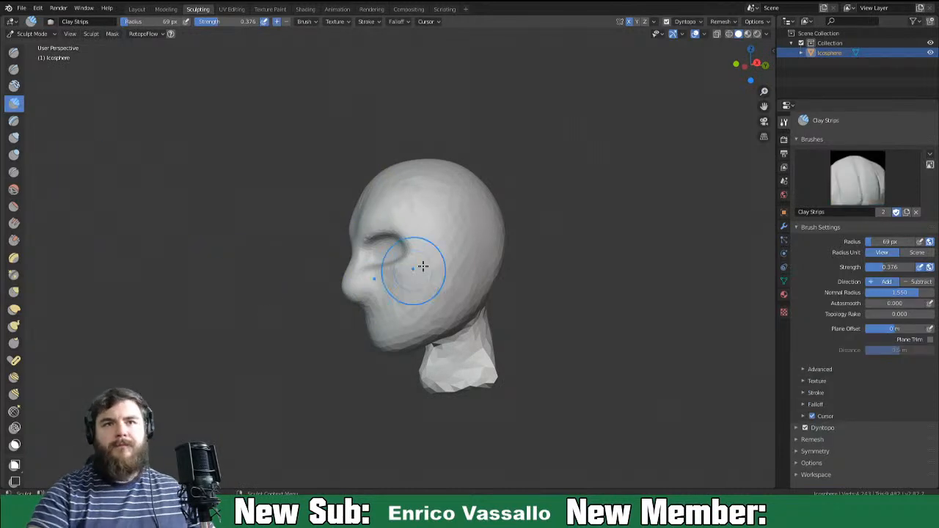
{"action": "key", "text": "f"}
{"action": "left_click", "coordinate": [427, 261]}
{"action": "middle_click_drag", "start_coordinate": [427, 260], "coordinate": [412, 236]}
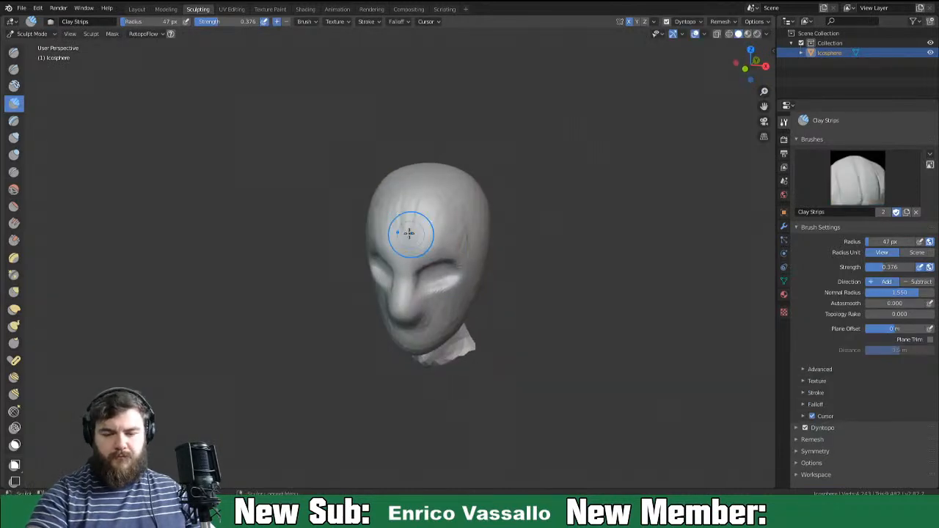
{"action": "left_click_drag", "start_coordinate": [426, 202], "coordinate": [460, 242]}
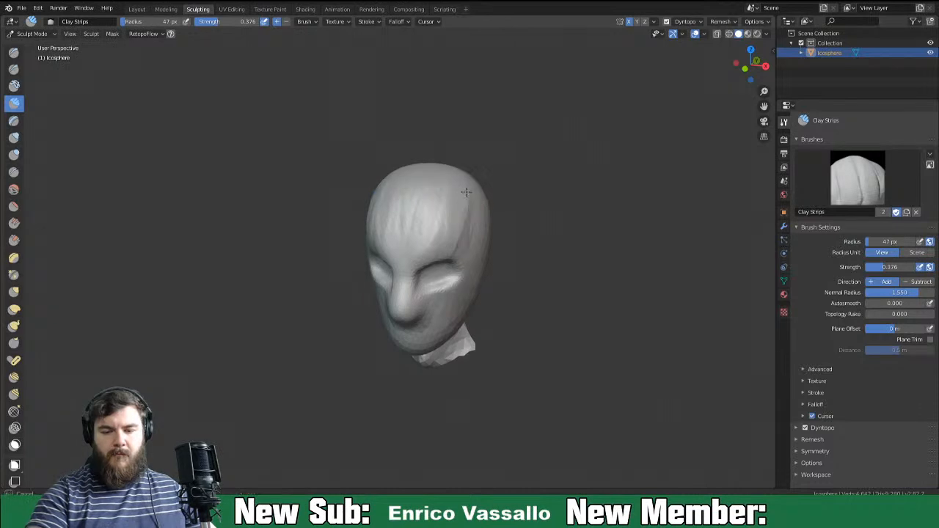
{"action": "middle_click_drag", "start_coordinate": [462, 236], "coordinate": [429, 251]}
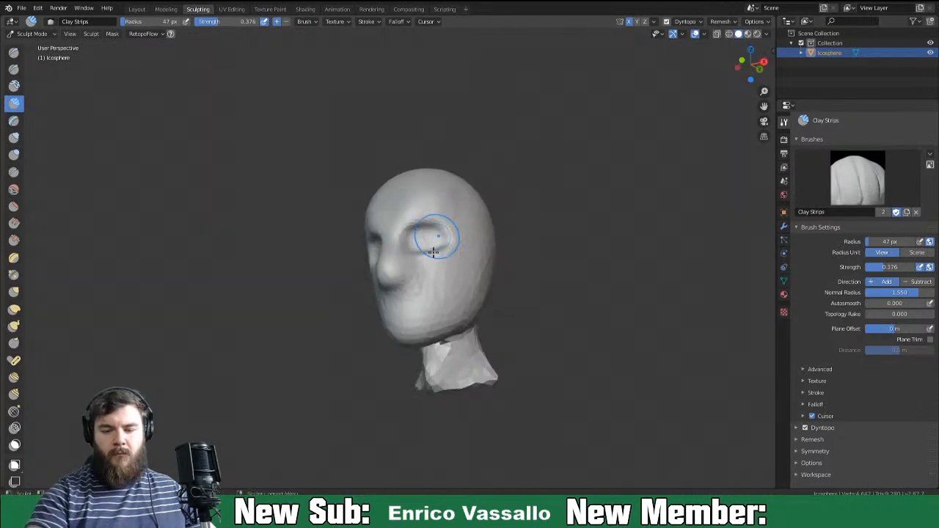
Build up the cheeks, mouth area and jawline with Clay Strips strokes.
{"action": "mouse_move", "coordinate": [454, 281]}
{"action": "left_mouse_down"}
{"action": "mouse_move", "coordinate": [469, 272]}
{"action": "mouse_move", "coordinate": [450, 279]}
{"action": "left_mouse_up"}
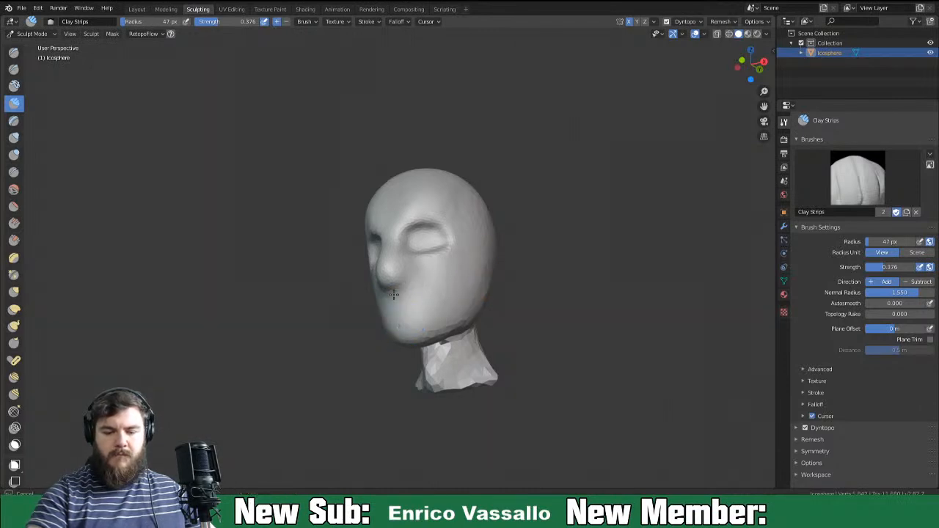
{"action": "mouse_move", "coordinate": [483, 284]}
{"action": "middle_mouse_down"}
{"action": "mouse_move", "coordinate": [501, 285]}
{"action": "mouse_move", "coordinate": [473, 288]}
{"action": "middle_mouse_up"}
{"action": "left_click_drag", "start_coordinate": [431, 323], "coordinate": [470, 316]}
{"action": "middle_click_drag", "start_coordinate": [473, 321], "coordinate": [415, 336]}
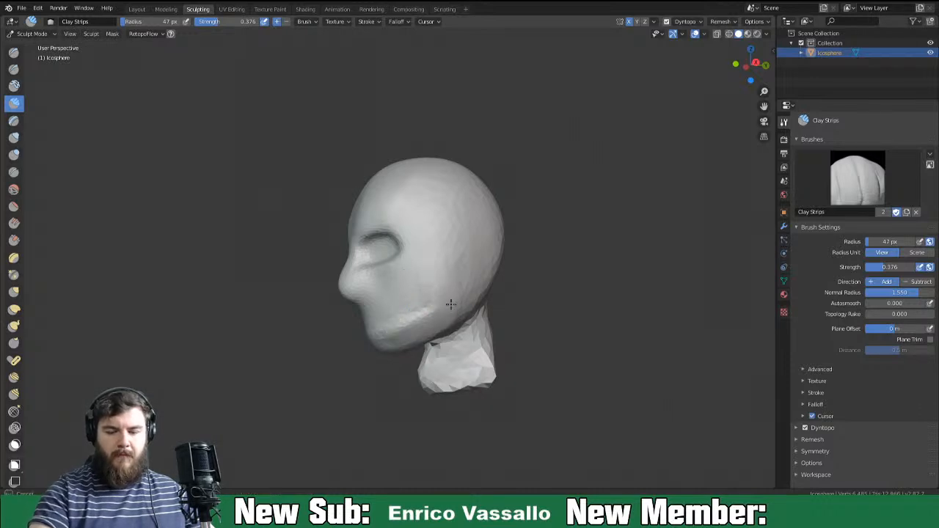
{"action": "mouse_move", "coordinate": [458, 306]}
{"action": "middle_mouse_down"}
{"action": "mouse_move", "coordinate": [489, 327]}
{"action": "mouse_move", "coordinate": [481, 337]}
{"action": "mouse_move", "coordinate": [463, 323]}
{"action": "middle_mouse_up"}
Refine the jaw shape with the Grab brush at an 84 px radius and save the file.
{"action": "key", "text": "g"}
{"action": "key", "text": "f"}
{"action": "left_click", "coordinate": [477, 319]}
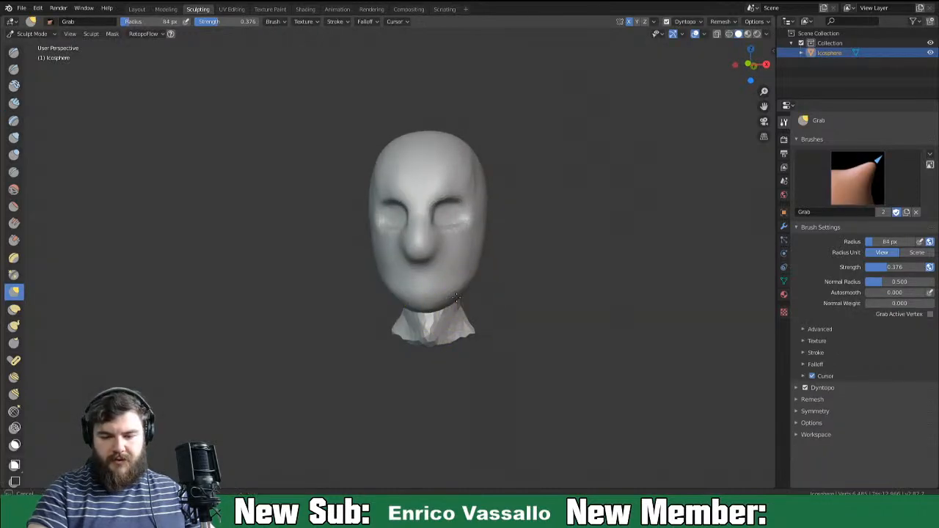
{"action": "middle_click_drag", "start_coordinate": [470, 286], "coordinate": [405, 269]}
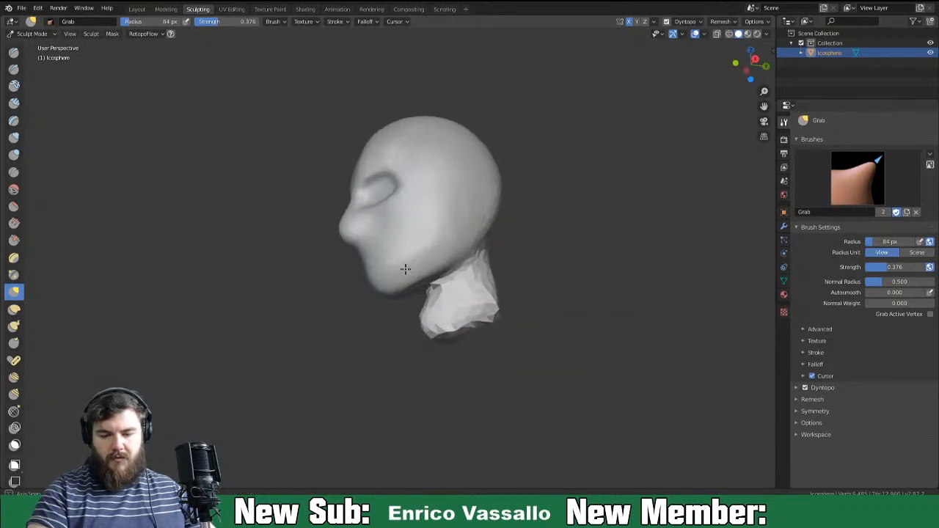
{"action": "middle_click_drag", "start_coordinate": [405, 323], "coordinate": [463, 349]}
{"action": "mouse_move", "coordinate": [436, 308]}
{"action": "middle_mouse_down"}
{"action": "mouse_move", "coordinate": [481, 286]}
{"action": "mouse_move", "coordinate": [441, 311]}
{"action": "mouse_move", "coordinate": [460, 308]}
{"action": "middle_mouse_up"}
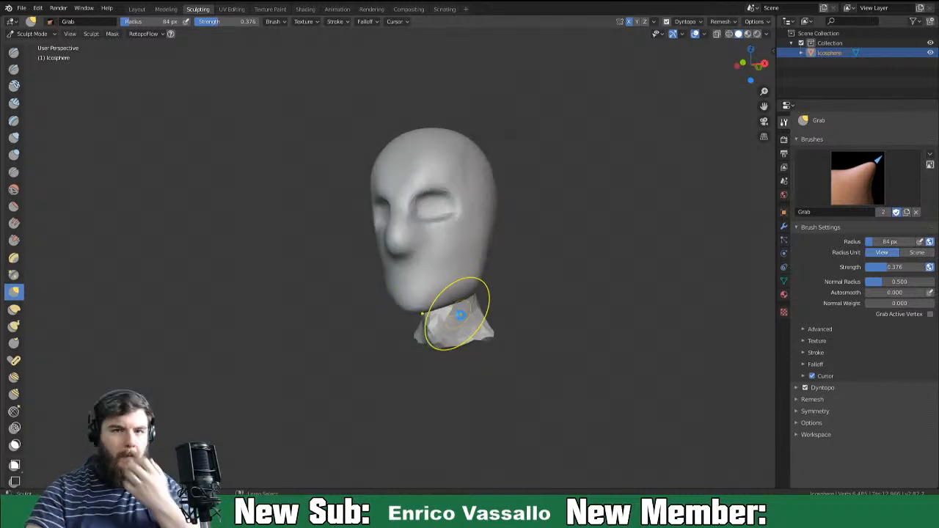
{"action": "key", "text": "ctrl+s"}
Enlarge the Grab brush radius to 130 px and reshape the base of the neck.
{"action": "middle_click_drag", "start_coordinate": [473, 302], "coordinate": [438, 320]}
{"action": "key", "text": "f"}
{"action": "left_click", "coordinate": [509, 330]}
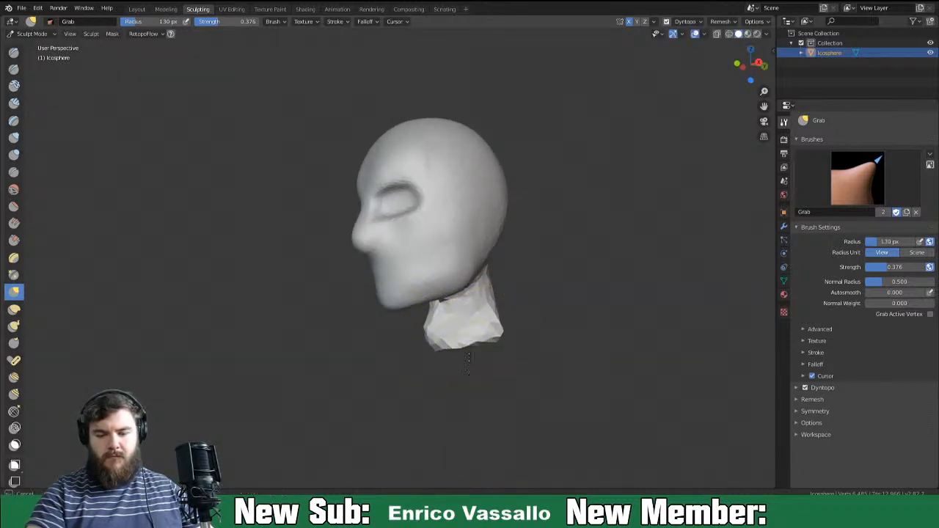
{"action": "mouse_move", "coordinate": [517, 335]}
{"action": "middle_mouse_down"}
{"action": "mouse_move", "coordinate": [494, 335]}
{"action": "mouse_move", "coordinate": [574, 347]}
{"action": "mouse_move", "coordinate": [520, 360]}
{"action": "mouse_move", "coordinate": [417, 330]}
{"action": "middle_mouse_up"}
Build up the eye area inside and beneath the sockets with Clay Strips at a 49 px radius.
{"action": "left_click", "coordinate": [14, 106]}
{"action": "key", "text": "f"}
{"action": "left_click", "coordinate": [438, 286]}
{"action": "scroll", "coordinate": [471, 234], "scroll_direction": "up", "scroll_amount": 5}
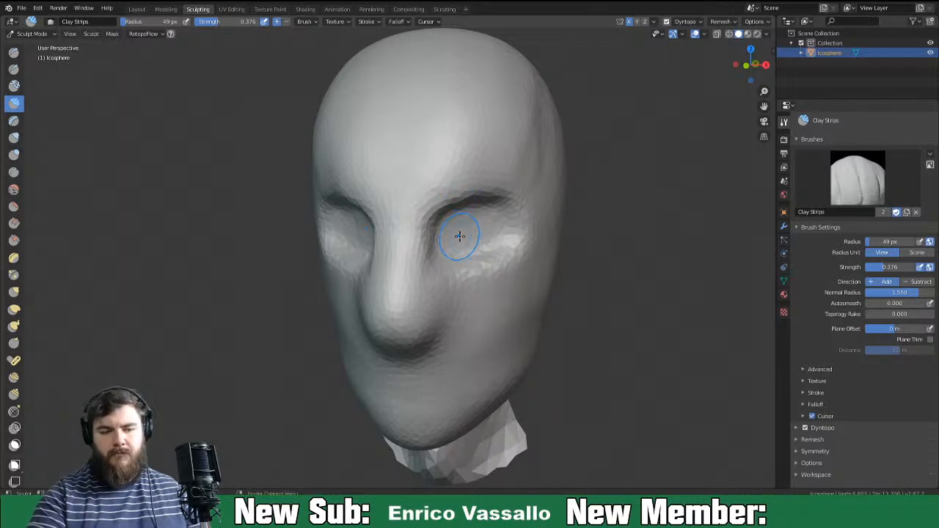
{"action": "left_click_drag", "start_coordinate": [458, 231], "coordinate": [452, 232]}
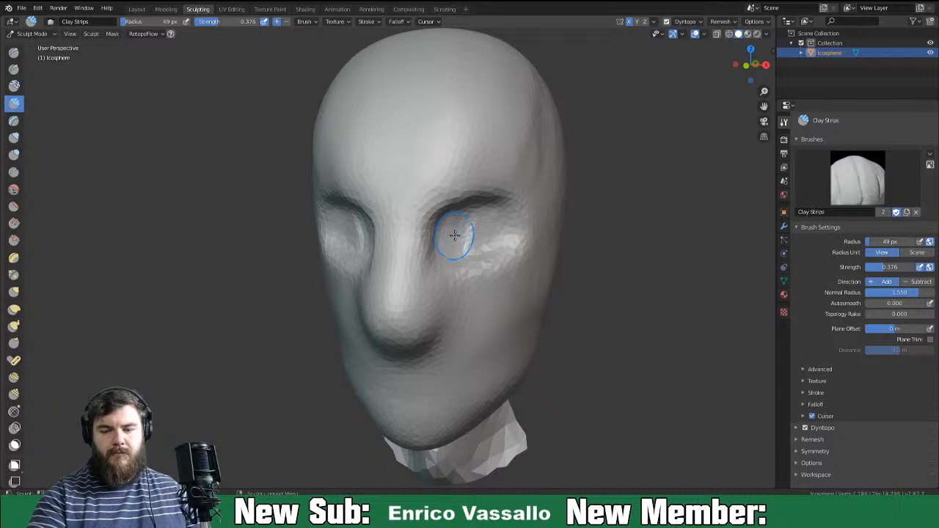
Raise the Clay Strips strength to 0.521 and build up the outer eye sockets and cheekbones.
{"action": "key", "text": "shift+f"}
{"action": "left_click", "coordinate": [462, 227]}
{"action": "mouse_move", "coordinate": [461, 226]}
{"action": "left_mouse_down"}
{"action": "mouse_move", "coordinate": [477, 239]}
{"action": "mouse_move", "coordinate": [473, 229]}
{"action": "mouse_move", "coordinate": [449, 237]}
{"action": "mouse_move", "coordinate": [456, 220]}
{"action": "mouse_move", "coordinate": [446, 229]}
{"action": "mouse_move", "coordinate": [473, 239]}
{"action": "mouse_move", "coordinate": [499, 226]}
{"action": "mouse_move", "coordinate": [465, 247]}
{"action": "mouse_move", "coordinate": [433, 195]}
{"action": "mouse_move", "coordinate": [488, 193]}
{"action": "mouse_move", "coordinate": [506, 178]}
{"action": "mouse_move", "coordinate": [517, 224]}
{"action": "mouse_move", "coordinate": [542, 235]}
{"action": "mouse_move", "coordinate": [499, 160]}
{"action": "left_mouse_up"}
{"action": "left_click_drag", "start_coordinate": [526, 275], "coordinate": [519, 275]}
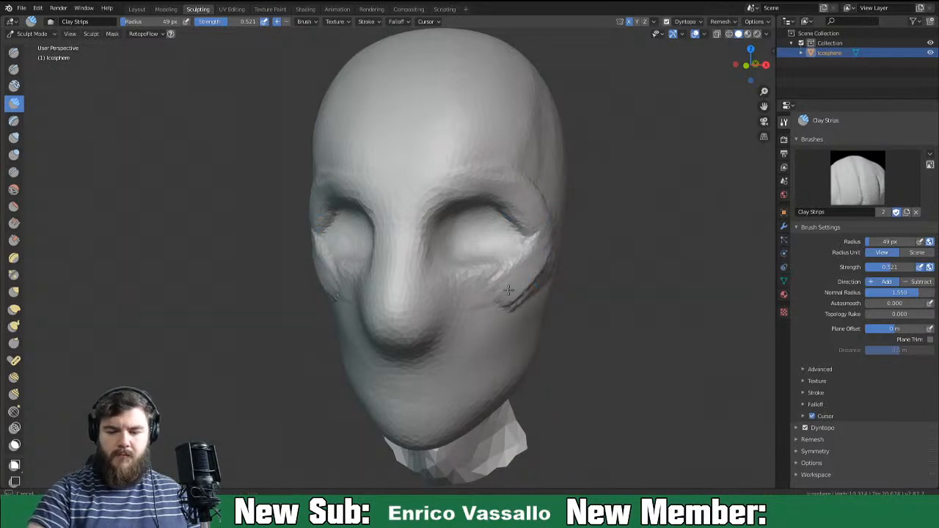
{"action": "mouse_move", "coordinate": [440, 278]}
{"action": "left_mouse_down"}
{"action": "mouse_move", "coordinate": [470, 283]}
{"action": "mouse_move", "coordinate": [536, 268]}
{"action": "left_mouse_up"}
Build up the brow, nose bridge and temples with Clay Strips strokes.
{"action": "mouse_move", "coordinate": [535, 230]}
{"action": "left_mouse_down"}
{"action": "mouse_move", "coordinate": [541, 209]}
{"action": "mouse_move", "coordinate": [467, 178]}
{"action": "mouse_move", "coordinate": [432, 119]}
{"action": "mouse_move", "coordinate": [493, 155]}
{"action": "mouse_move", "coordinate": [496, 168]}
{"action": "left_mouse_up"}
{"action": "left_click_drag", "start_coordinate": [428, 142], "coordinate": [402, 237]}
{"action": "left_click_drag", "start_coordinate": [413, 235], "coordinate": [408, 225]}
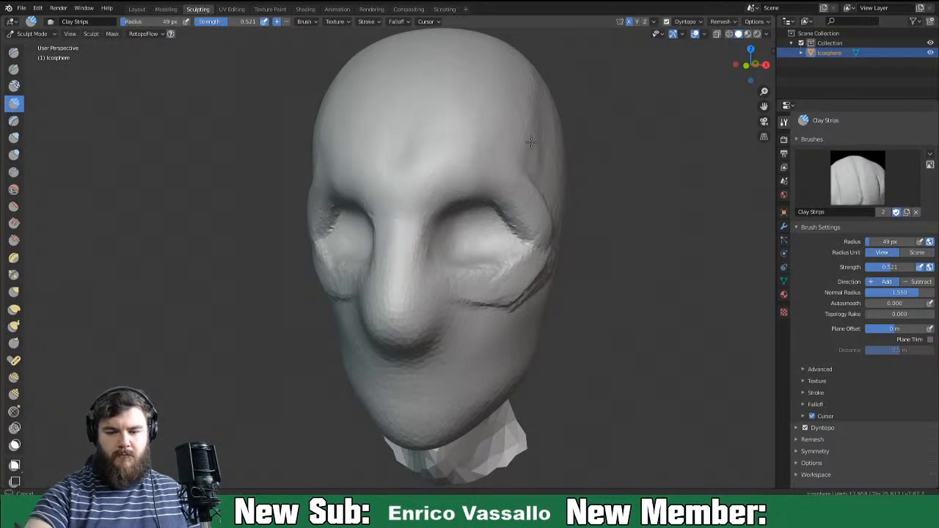
{"action": "middle_click_drag", "start_coordinate": [537, 165], "coordinate": [539, 213]}
{"action": "mouse_move", "coordinate": [510, 137]}
{"action": "left_mouse_down"}
{"action": "mouse_move", "coordinate": [551, 213]}
{"action": "mouse_move", "coordinate": [559, 144]}
{"action": "left_mouse_up"}
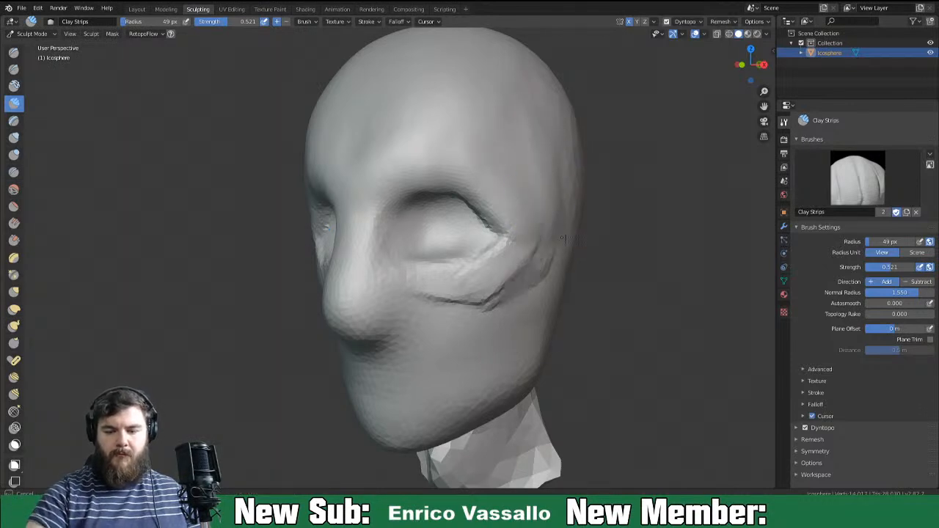
Build up the jawline and chin with Clay Strips at strength 0.448 and an 84 px radius.
{"action": "middle_click_drag", "start_coordinate": [596, 276], "coordinate": [514, 293]}
{"action": "key", "text": "shift+f"}
{"action": "left_click", "coordinate": [516, 303]}
{"action": "key", "text": "f"}
{"action": "left_click", "coordinate": [513, 327]}
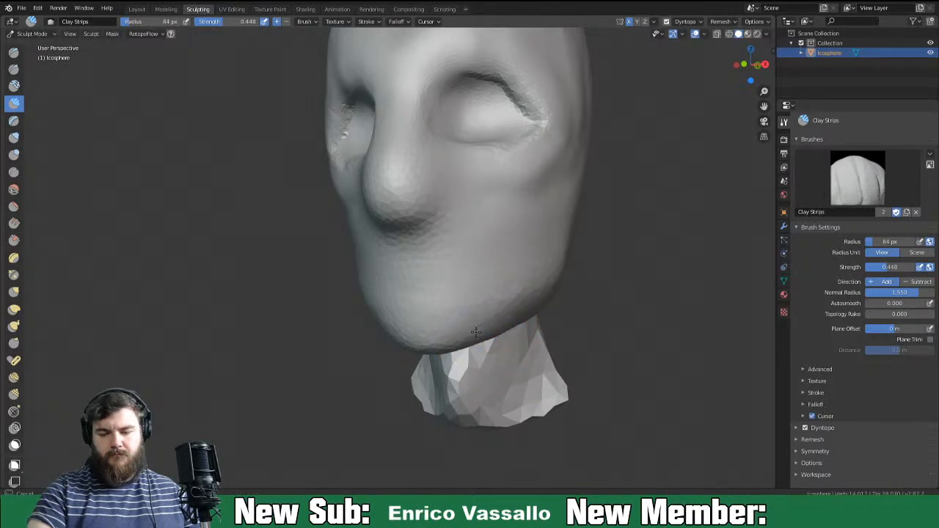
{"action": "left_click_drag", "start_coordinate": [506, 320], "coordinate": [459, 330]}
{"action": "middle_click_drag", "start_coordinate": [432, 330], "coordinate": [473, 321]}
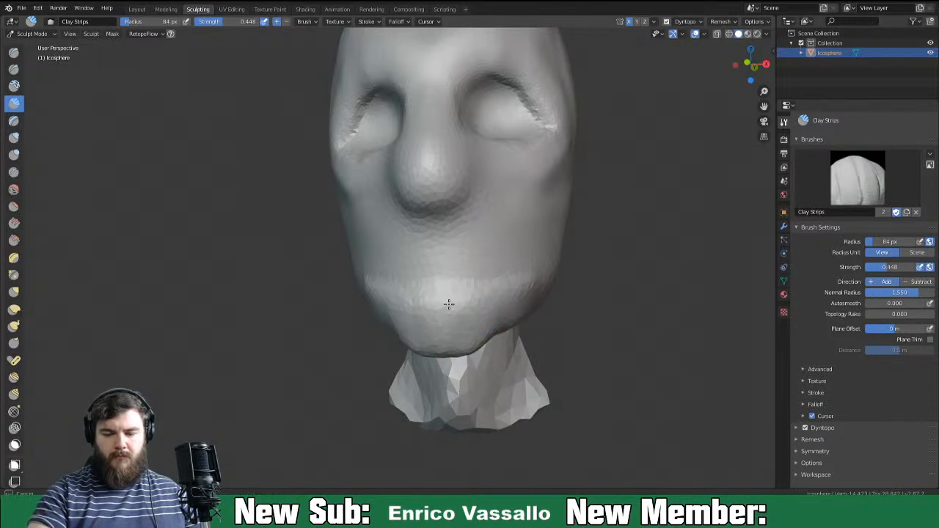
{"action": "mouse_move", "coordinate": [585, 284]}
{"action": "middle_mouse_down"}
{"action": "mouse_move", "coordinate": [388, 315]}
{"action": "mouse_move", "coordinate": [377, 283]}
{"action": "middle_mouse_up"}
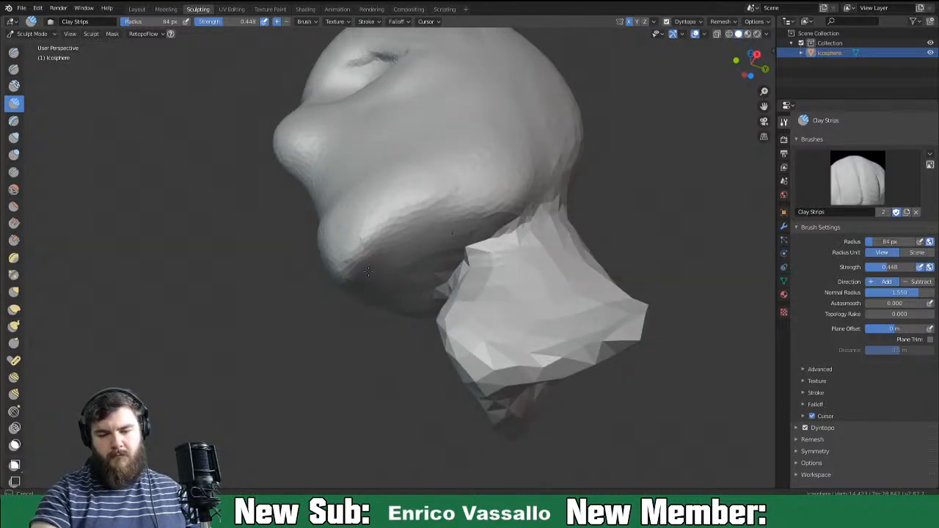
{"action": "mouse_move", "coordinate": [551, 228]}
{"action": "middle_mouse_down"}
{"action": "mouse_move", "coordinate": [470, 250]}
{"action": "mouse_move", "coordinate": [522, 265]}
{"action": "mouse_move", "coordinate": [488, 277]}
{"action": "mouse_move", "coordinate": [479, 310]}
{"action": "mouse_move", "coordinate": [579, 290]}
{"action": "mouse_move", "coordinate": [550, 297]}
{"action": "mouse_move", "coordinate": [571, 293]}
{"action": "mouse_move", "coordinate": [572, 273]}
{"action": "mouse_move", "coordinate": [541, 273]}
{"action": "mouse_move", "coordinate": [551, 300]}
{"action": "mouse_move", "coordinate": [542, 274]}
{"action": "mouse_move", "coordinate": [582, 231]}
{"action": "mouse_move", "coordinate": [561, 335]}
{"action": "mouse_move", "coordinate": [478, 340]}
{"action": "mouse_move", "coordinate": [524, 342]}
{"action": "mouse_move", "coordinate": [558, 284]}
{"action": "mouse_move", "coordinate": [539, 278]}
{"action": "mouse_move", "coordinate": [577, 269]}
{"action": "middle_mouse_up"}
Reshape the cheeks and jaw with the Grab brush at a 188 px radius.
{"action": "key", "text": "g"}
{"action": "key", "text": "f"}
{"action": "left_click", "coordinate": [507, 255]}
{"action": "key", "text": "f"}
{"action": "left_click", "coordinate": [546, 278]}
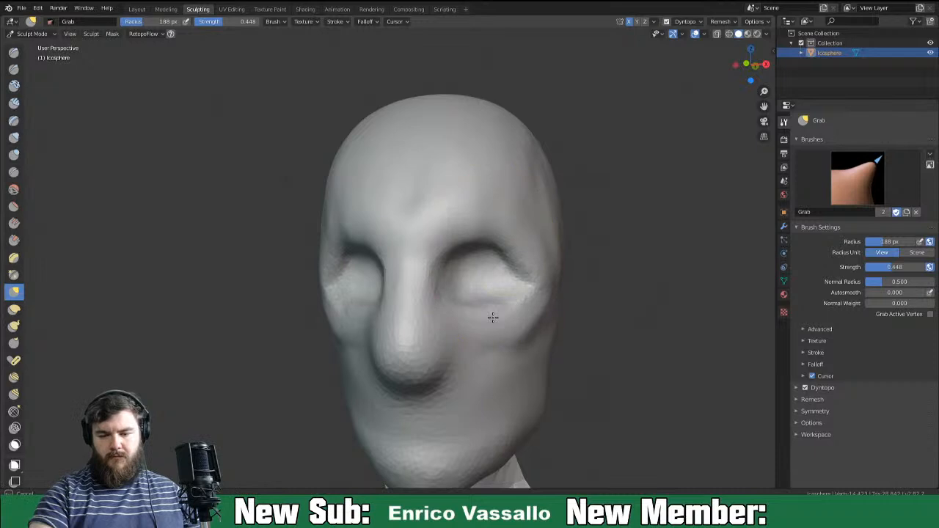
{"action": "mouse_move", "coordinate": [505, 232]}
{"action": "middle_mouse_down"}
{"action": "mouse_move", "coordinate": [541, 310]}
{"action": "mouse_move", "coordinate": [496, 331]}
{"action": "mouse_move", "coordinate": [496, 291]}
{"action": "mouse_move", "coordinate": [484, 283]}
{"action": "mouse_move", "coordinate": [486, 318]}
{"action": "mouse_move", "coordinate": [503, 319]}
{"action": "middle_mouse_up"}
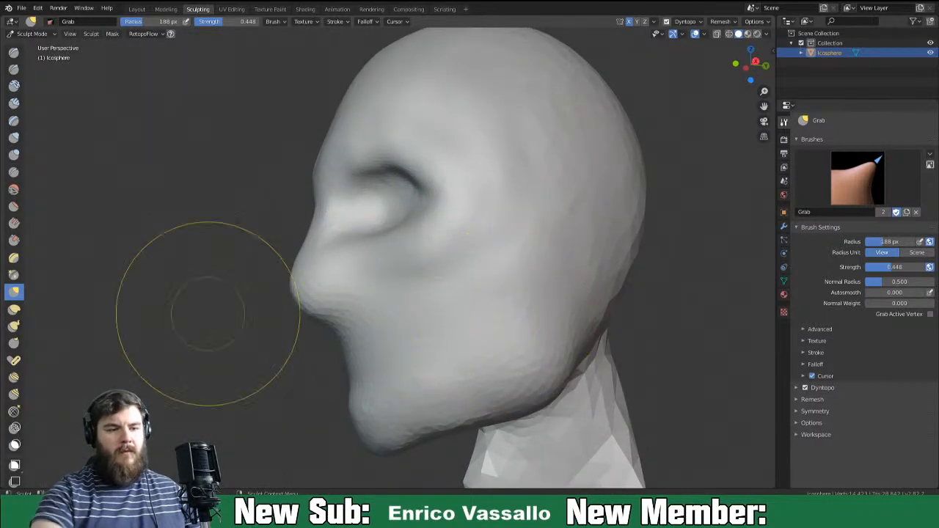
Switch the head from Sculpt Mode to Object Mode.
{"action": "left_click", "coordinate": [43, 33]}
{"action": "left_click", "coordinate": [33, 46]}
{"action": "middle_click_drag", "start_coordinate": [666, 230], "coordinate": [571, 367]}
Enable mirroring for SpeedSculpt primitives and choose Icosphere as the mirror object.
{"action": "key", "text": "n"}
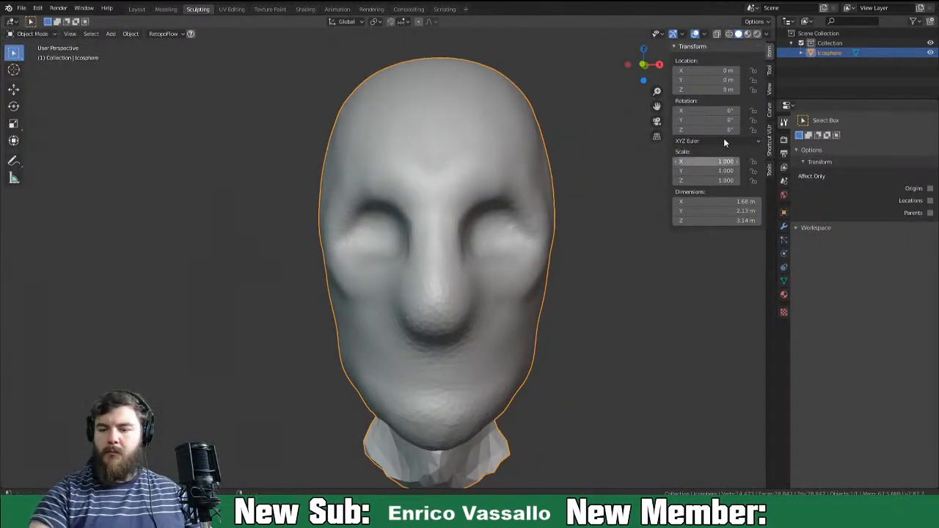
{"action": "left_click", "coordinate": [770, 171]}
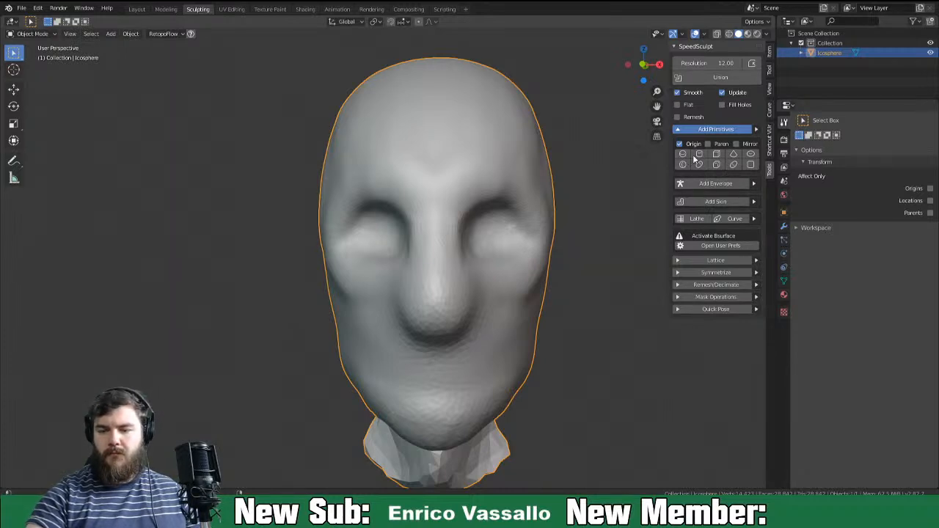
{"action": "left_click", "coordinate": [736, 144]}
{"action": "left_click", "coordinate": [715, 163]}
{"action": "left_click", "coordinate": [704, 183]}
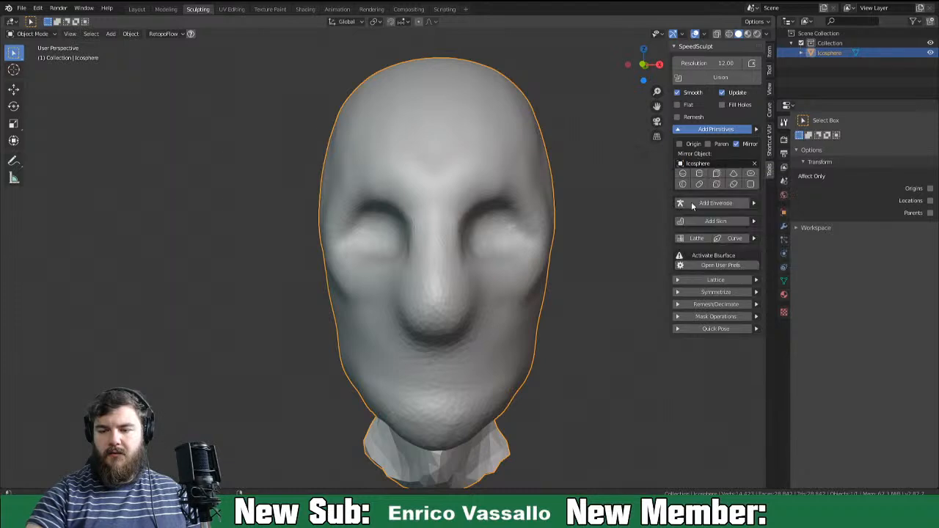
Rename the head mesh to "head" and set it as the mirror object for SpeedSculpt primitives.
{"action": "double_click", "coordinate": [837, 53]}
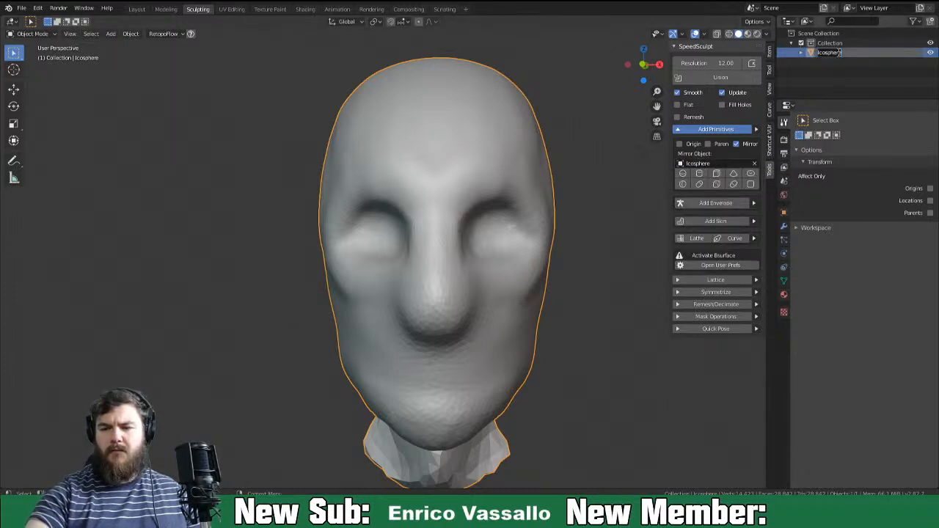
{"action": "type", "text": "head"}
{"action": "key", "text": "Return"}
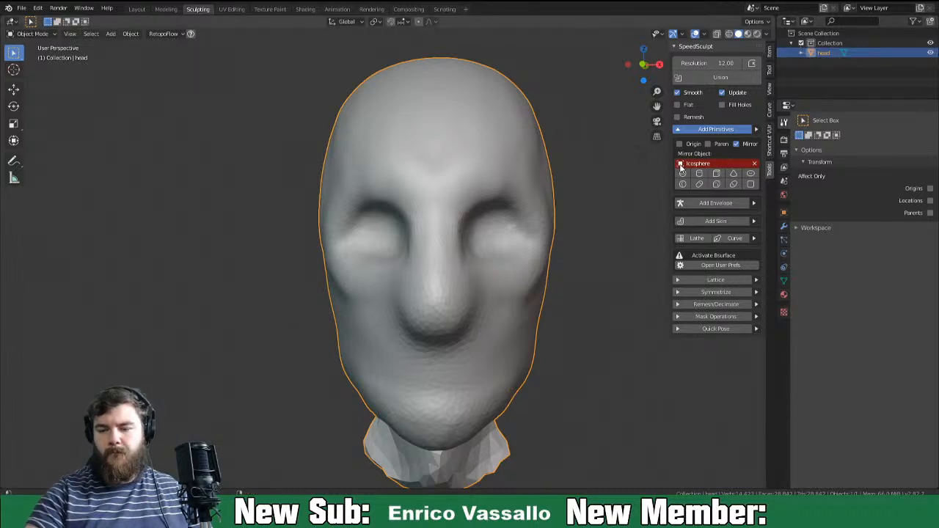
{"action": "left_click", "coordinate": [682, 165]}
{"action": "left_click", "coordinate": [693, 253]}
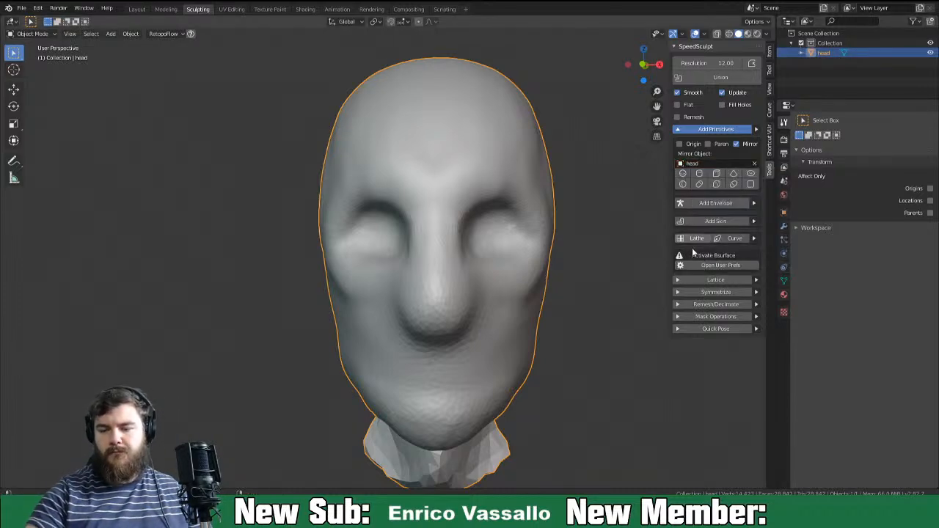
Add a mirrored sphere primitive, scale it down to eyeball size and move it over the eye socket.
{"action": "left_click", "coordinate": [684, 184]}
{"action": "key", "text": "s"}
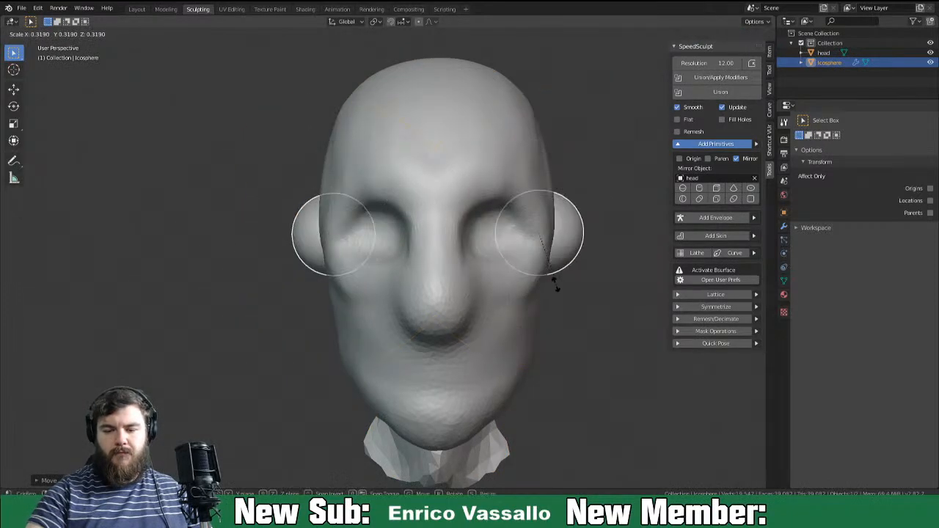
{"action": "left_click", "coordinate": [572, 286]}
{"action": "mouse_move", "coordinate": [571, 286]}
{"action": "middle_mouse_down"}
{"action": "mouse_move", "coordinate": [555, 293]}
{"action": "mouse_move", "coordinate": [577, 284]}
{"action": "middle_mouse_up"}
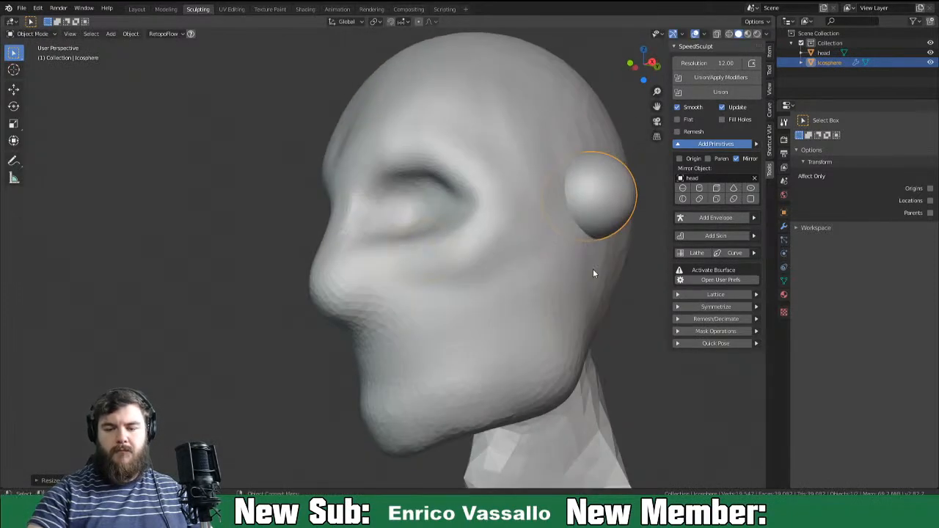
{"action": "key", "text": "g"}
{"action": "left_click", "coordinate": [424, 264]}
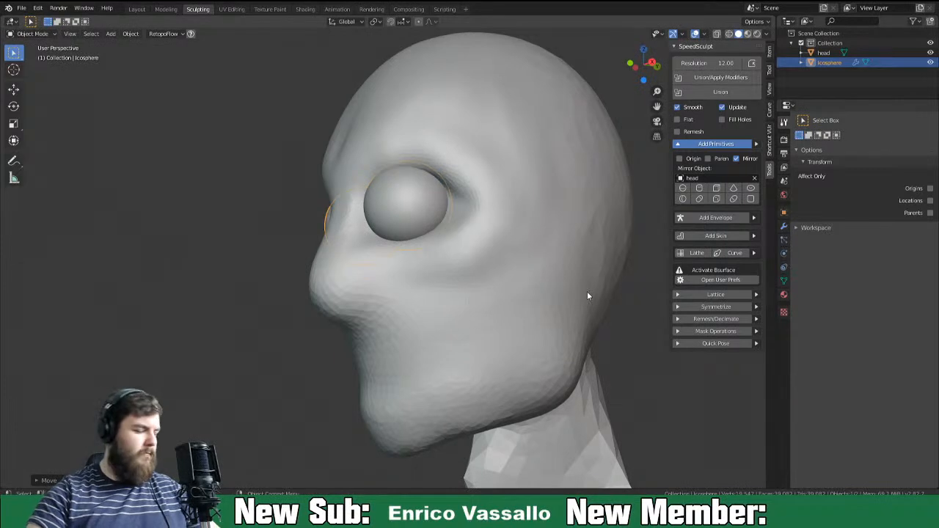
In the right view, push the eyeballs back into the sockets by about 0.15 m along the Y axis.
{"action": "key", "text": "KP_3"}
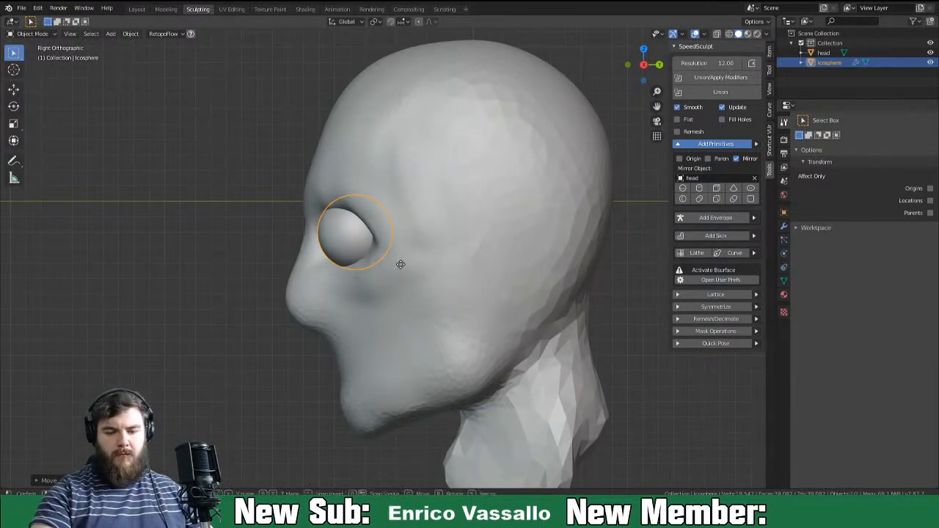
{"action": "key", "text": "g"}
{"action": "key", "text": "x"}
{"action": "key", "text": "y"}
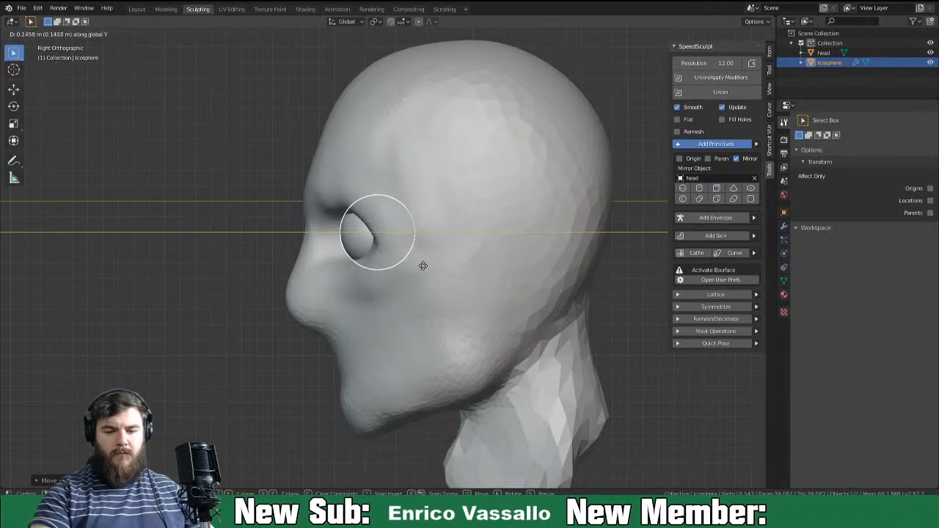
{"action": "left_click", "coordinate": [424, 267]}
Move the mirrored eyeballs about 0.1 m outward along the X axis to centre them in the sockets.
{"action": "middle_click_drag", "start_coordinate": [425, 269], "coordinate": [568, 300]}
{"action": "key", "text": "g"}
{"action": "key", "text": "x"}
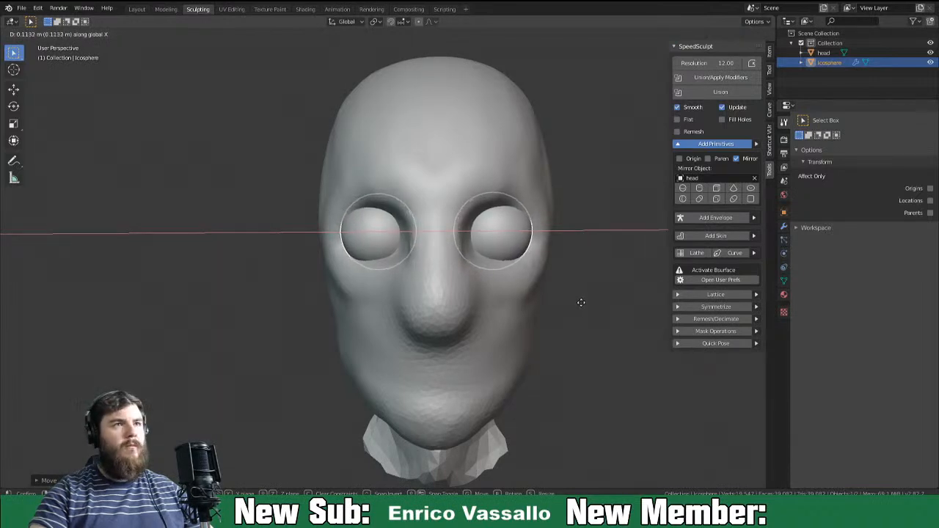
{"action": "left_click", "coordinate": [579, 303]}
{"action": "middle_click_drag", "start_coordinate": [579, 303], "coordinate": [590, 318]}
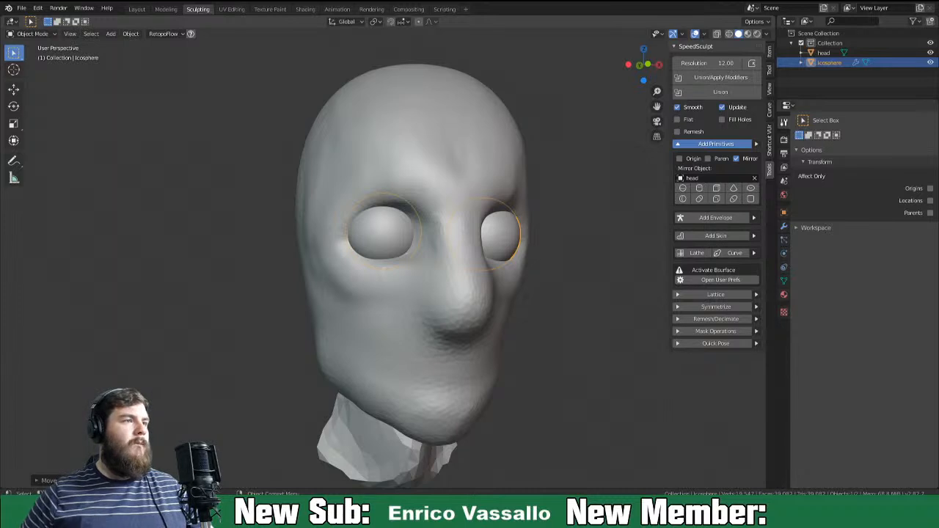
{"action": "middle_click_drag", "start_coordinate": [565, 301], "coordinate": [537, 310]}
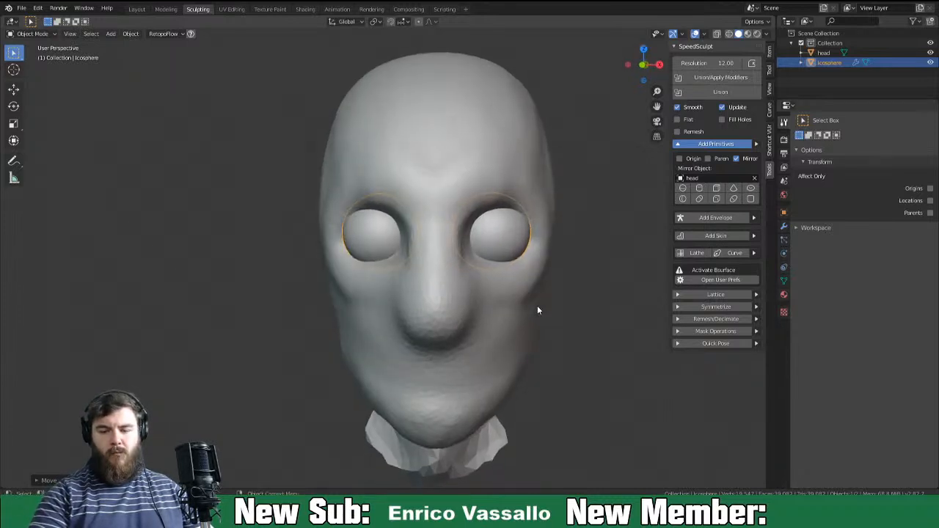
Select the head mesh and switch it to Sculpt Mode.
{"action": "left_click", "coordinate": [440, 270]}
{"action": "key", "text": "ctrl+Tab"}
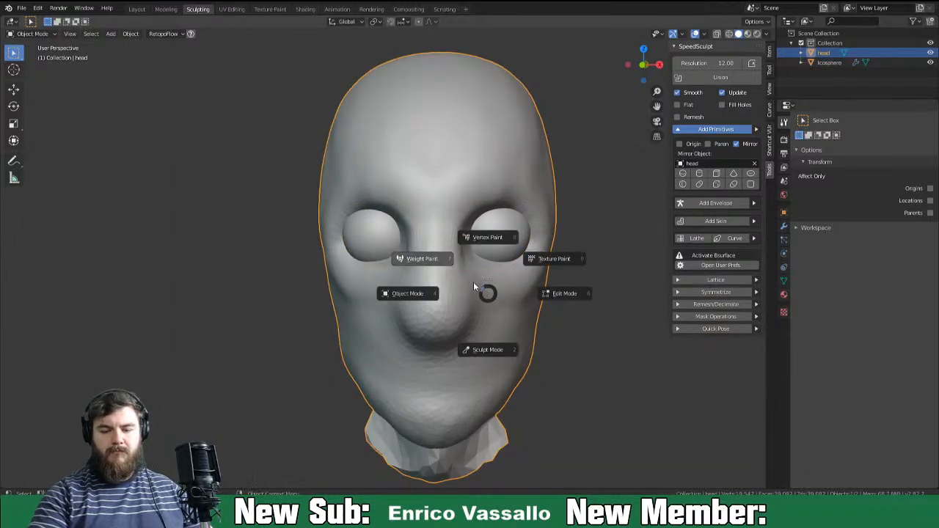
{"action": "left_click", "coordinate": [495, 352]}
Narrow the nose bridge and widen the nostril area with the Grab brush at a 98 px radius.
{"action": "key", "text": "f"}
{"action": "left_click", "coordinate": [411, 249]}
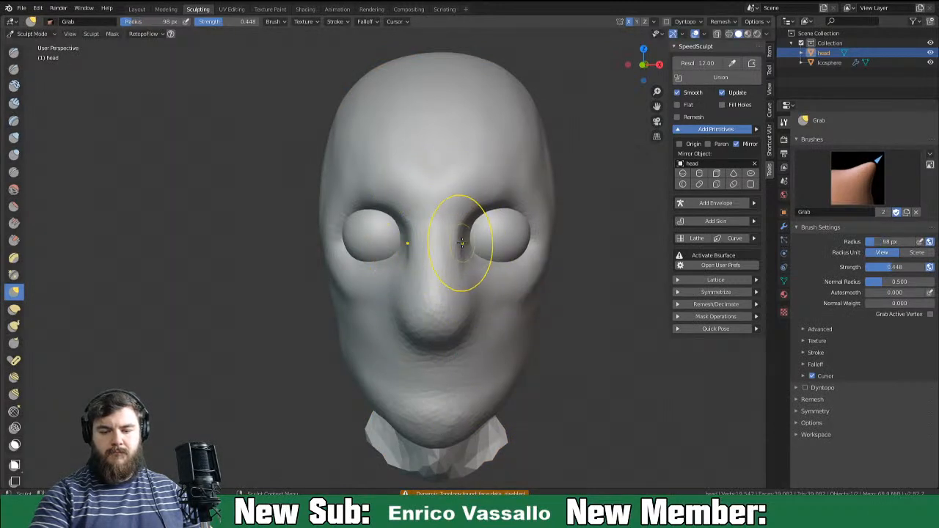
{"action": "left_click_drag", "start_coordinate": [460, 247], "coordinate": [448, 240]}
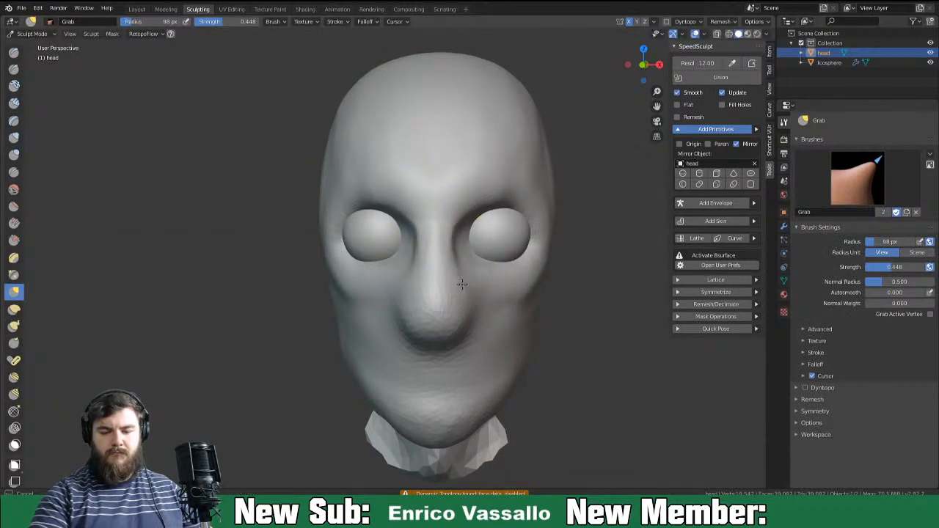
{"action": "left_click_drag", "start_coordinate": [463, 289], "coordinate": [464, 292]}
{"action": "left_click_drag", "start_coordinate": [466, 327], "coordinate": [477, 325]}
{"action": "left_click_drag", "start_coordinate": [469, 285], "coordinate": [463, 270]}
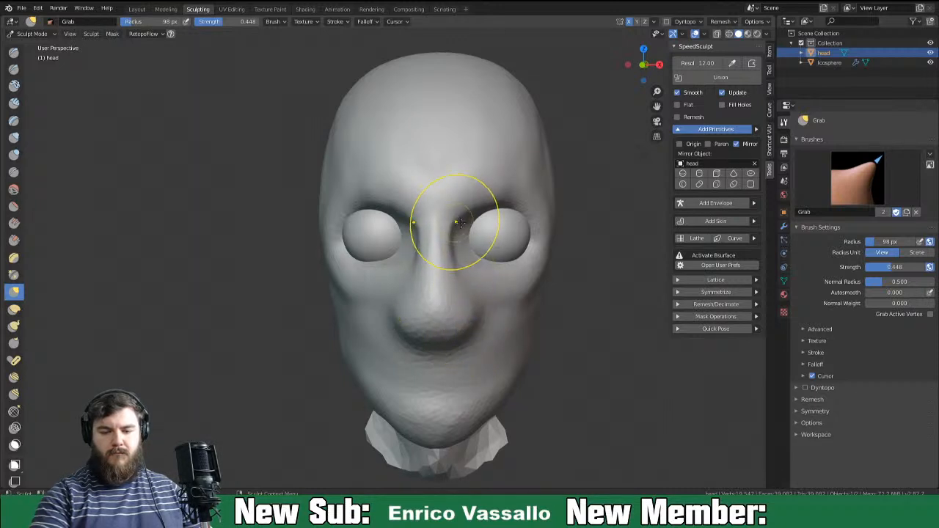
Reshape the brow above the eyeballs with the Grab brush at a 178 px radius.
{"action": "mouse_move", "coordinate": [497, 183]}
{"action": "middle_mouse_down"}
{"action": "mouse_move", "coordinate": [429, 178]}
{"action": "mouse_move", "coordinate": [413, 203]}
{"action": "mouse_move", "coordinate": [360, 191]}
{"action": "middle_mouse_up"}
{"action": "left_click_drag", "start_coordinate": [360, 191], "coordinate": [369, 190]}
{"action": "middle_click_drag", "start_coordinate": [414, 186], "coordinate": [391, 187]}
{"action": "key", "text": "f"}
{"action": "left_click", "coordinate": [480, 198]}
{"action": "middle_click_drag", "start_coordinate": [435, 214], "coordinate": [499, 216]}
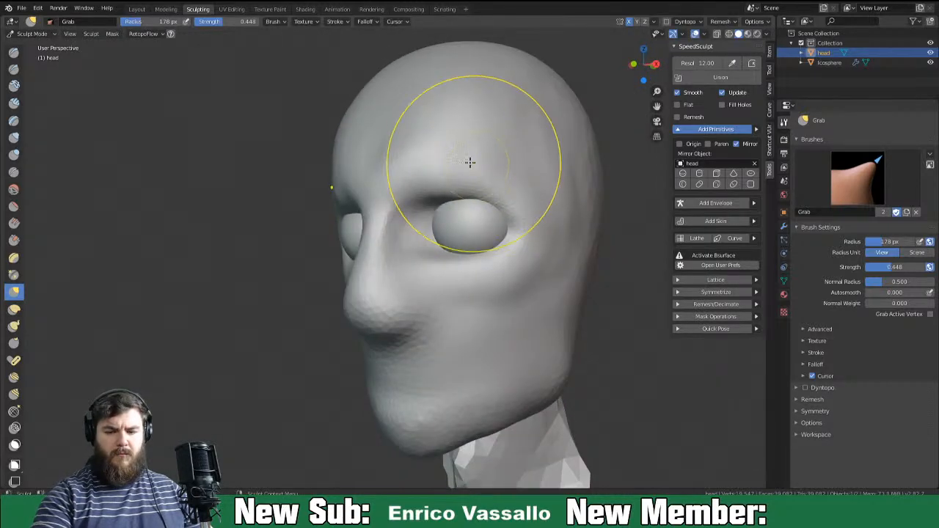
{"action": "mouse_move", "coordinate": [519, 217]}
{"action": "middle_mouse_down"}
{"action": "mouse_move", "coordinate": [406, 243]}
{"action": "mouse_move", "coordinate": [523, 241]}
{"action": "middle_mouse_up"}
Refine the brow and socket edges around the eyeballs with the Grab brush at a 91 px radius.
{"action": "key", "text": "f"}
{"action": "left_click", "coordinate": [501, 228]}
{"action": "key", "text": "f"}
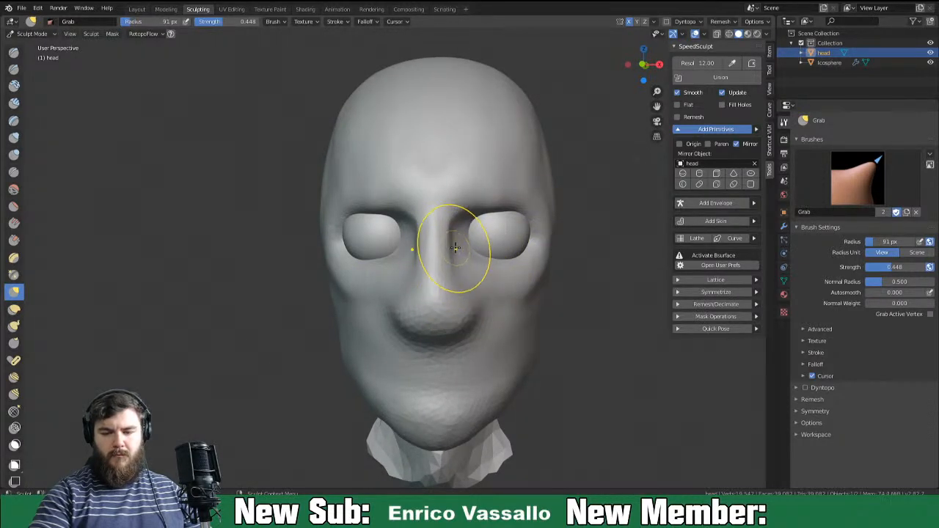
{"action": "left_click", "coordinate": [505, 196]}
{"action": "middle_click_drag", "start_coordinate": [504, 197], "coordinate": [486, 308]}
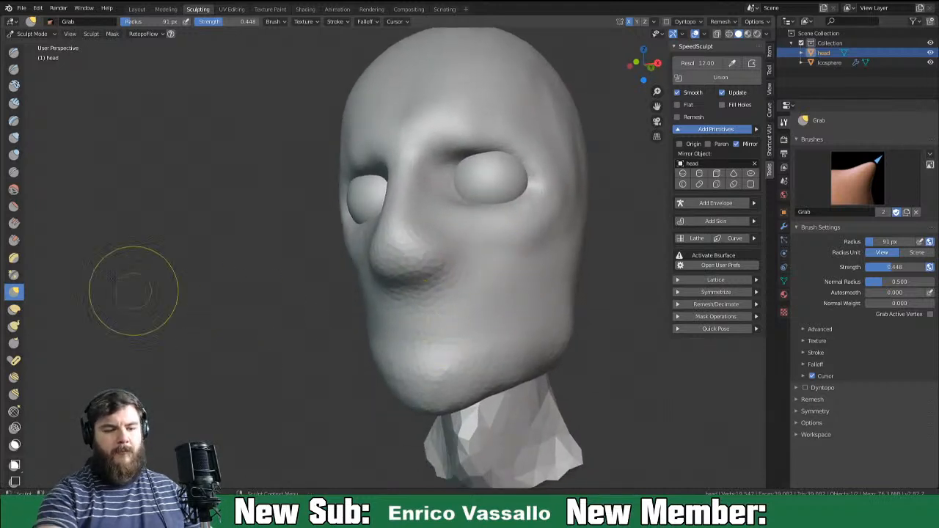
Build up the tip of the nose with Clay Strips at a 44 px radius and strength 0.448.
{"action": "left_click", "coordinate": [14, 104]}
{"action": "key", "text": "f"}
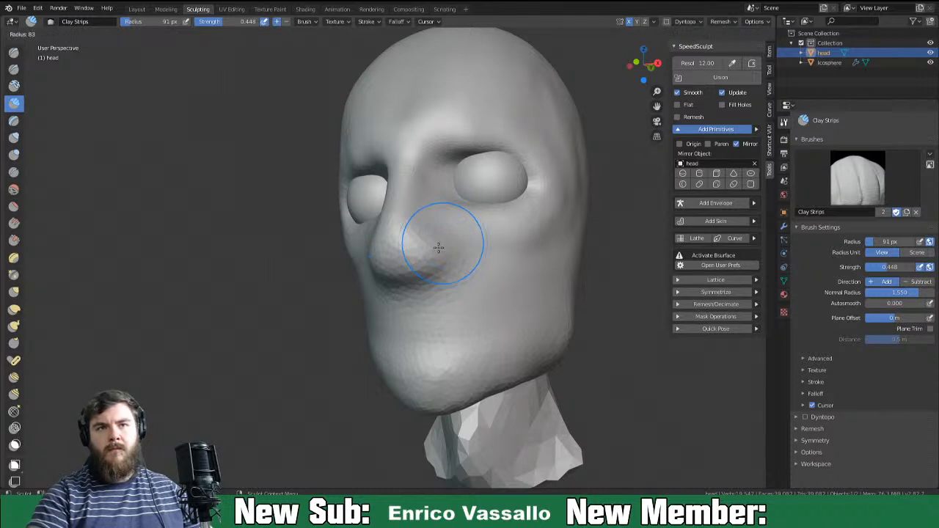
{"action": "left_click", "coordinate": [418, 256]}
{"action": "middle_click_drag", "start_coordinate": [419, 256], "coordinate": [434, 230]}
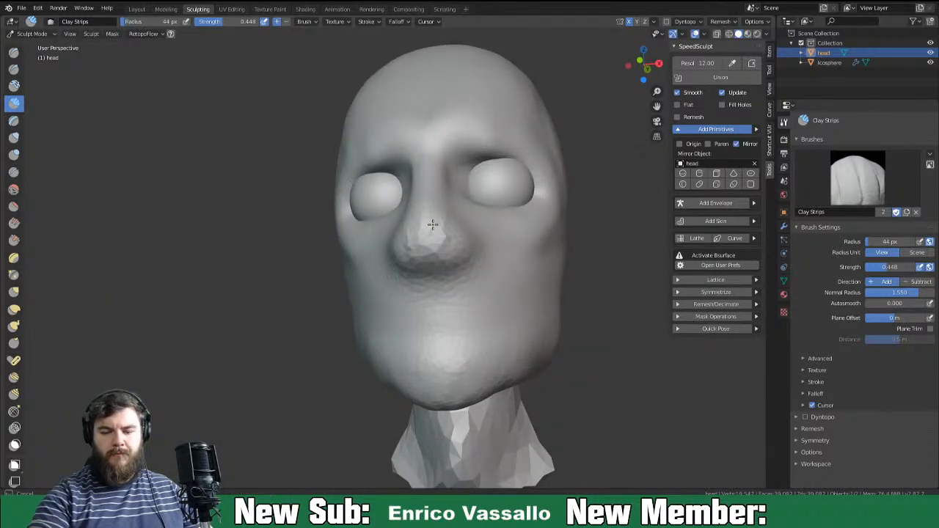
Enable dynamic topology on the head and turn off its smooth shading.
{"action": "left_click", "coordinate": [668, 22]}
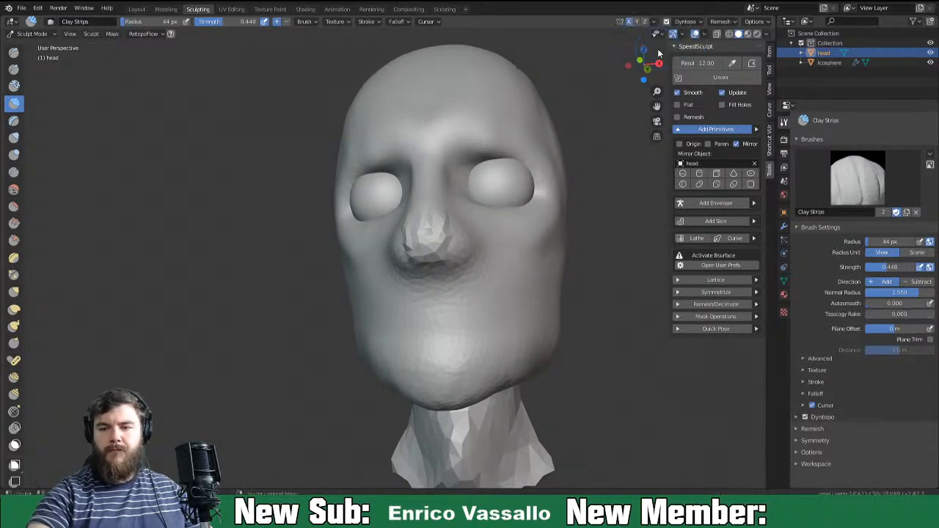
{"action": "left_click", "coordinate": [686, 21]}
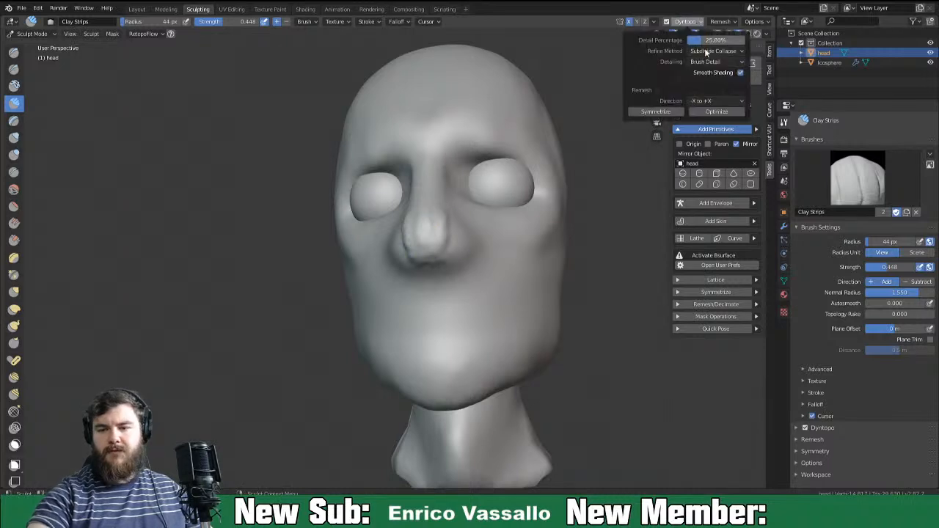
{"action": "left_click", "coordinate": [741, 73]}
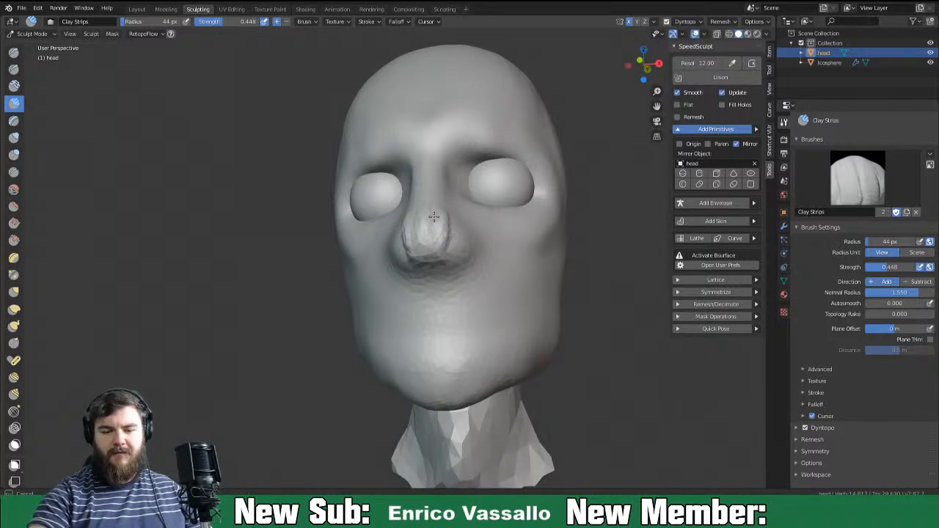
Build up the nostril wings and the underside of the nose with Clay Strips at a 44 px radius.
{"action": "middle_click_drag", "start_coordinate": [460, 256], "coordinate": [436, 242]}
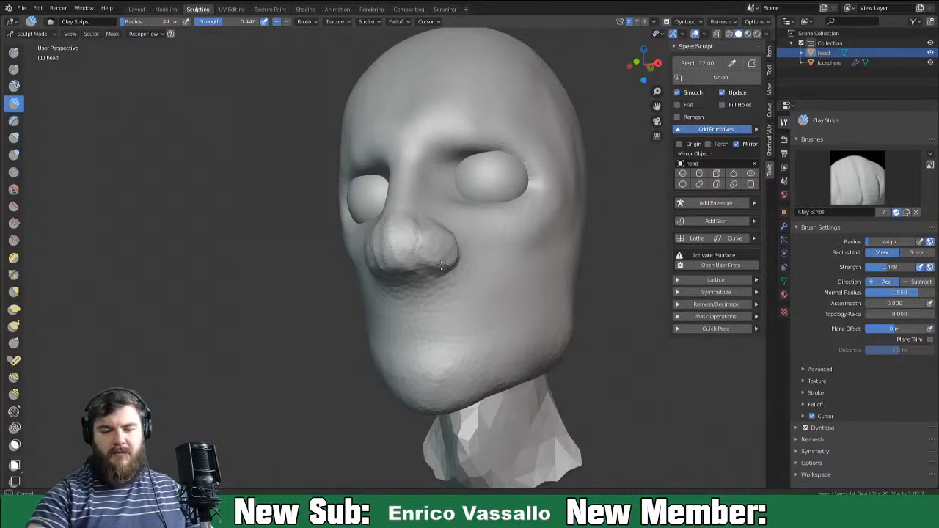
{"action": "mouse_move", "coordinate": [459, 291]}
{"action": "middle_mouse_down"}
{"action": "mouse_move", "coordinate": [443, 309]}
{"action": "mouse_move", "coordinate": [437, 288]}
{"action": "middle_mouse_up"}
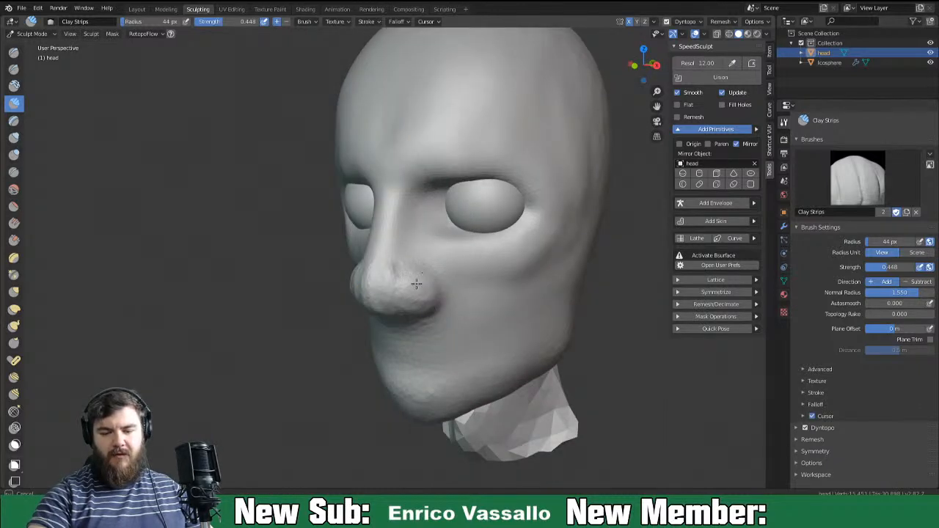
{"action": "middle_click_drag", "start_coordinate": [464, 310], "coordinate": [458, 267]}
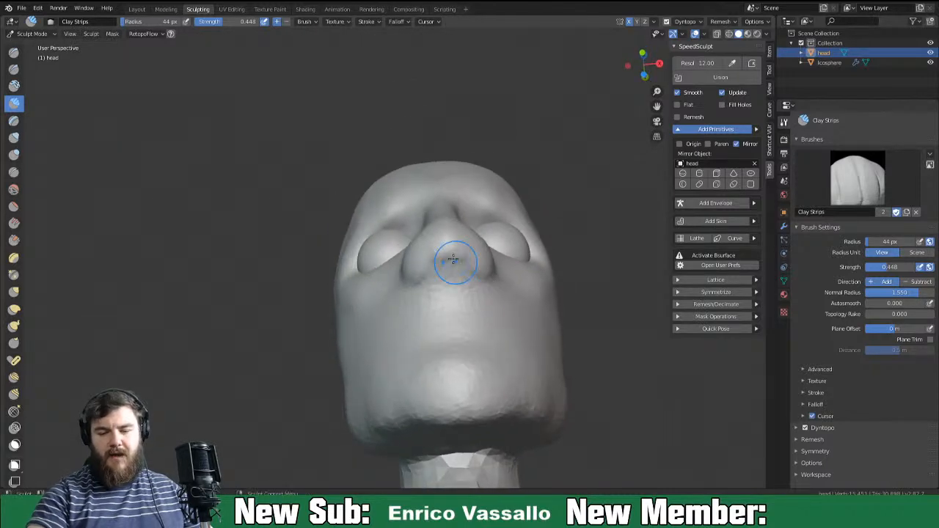
{"action": "left_click_drag", "start_coordinate": [454, 274], "coordinate": [464, 276]}
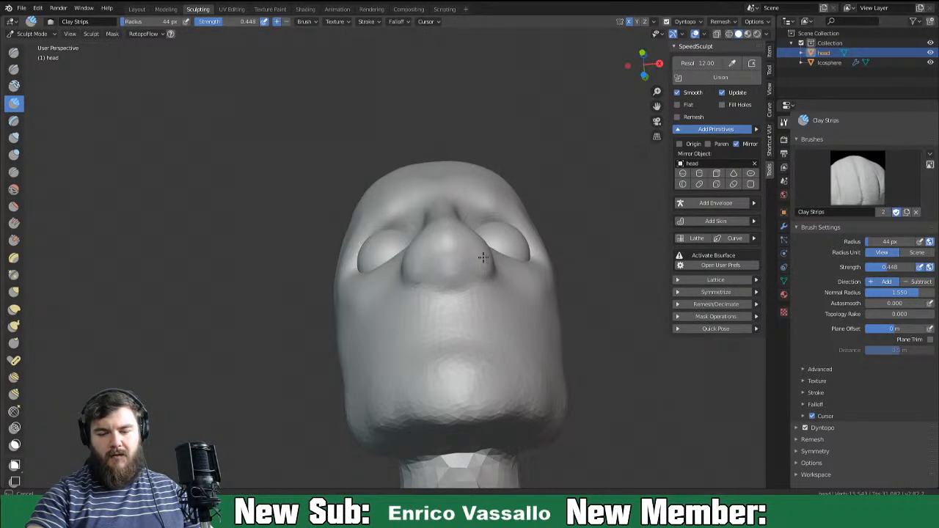
{"action": "middle_click_drag", "start_coordinate": [485, 281], "coordinate": [491, 309]}
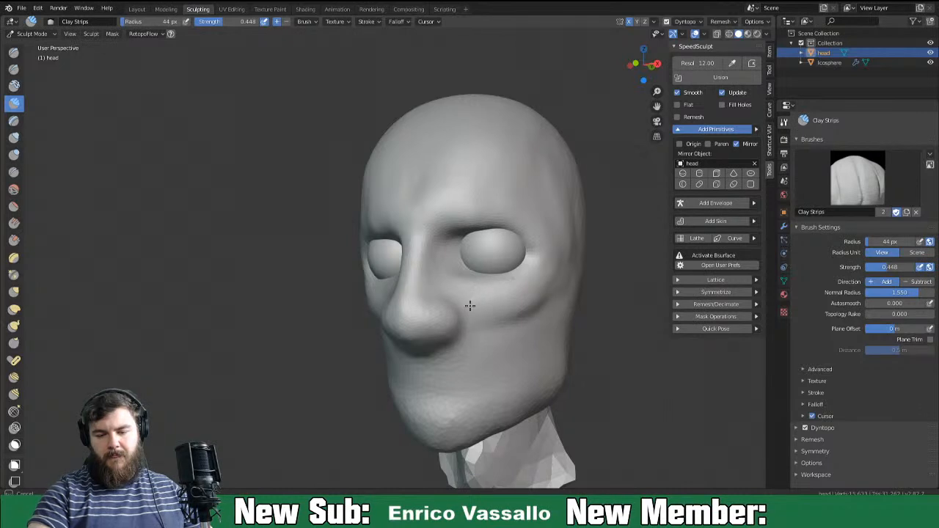
Reshape the nose and cheeks with the Grab brush at an 87 px radius, and save the file.
{"action": "mouse_move", "coordinate": [463, 315]}
{"action": "middle_mouse_down"}
{"action": "mouse_move", "coordinate": [473, 323]}
{"action": "mouse_move", "coordinate": [465, 325]}
{"action": "middle_mouse_up"}
{"action": "key", "text": "g"}
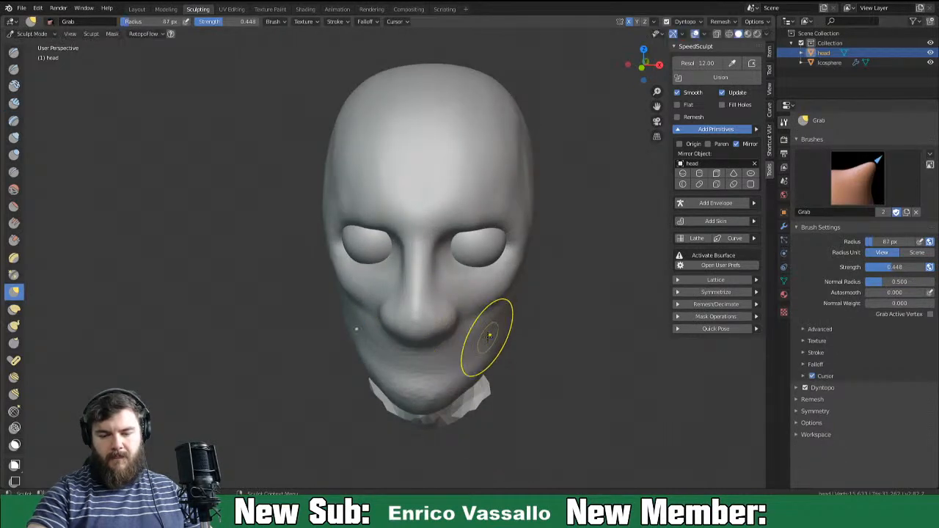
{"action": "mouse_move", "coordinate": [449, 317]}
{"action": "middle_mouse_down"}
{"action": "mouse_move", "coordinate": [389, 314]}
{"action": "mouse_move", "coordinate": [461, 303]}
{"action": "middle_mouse_up"}
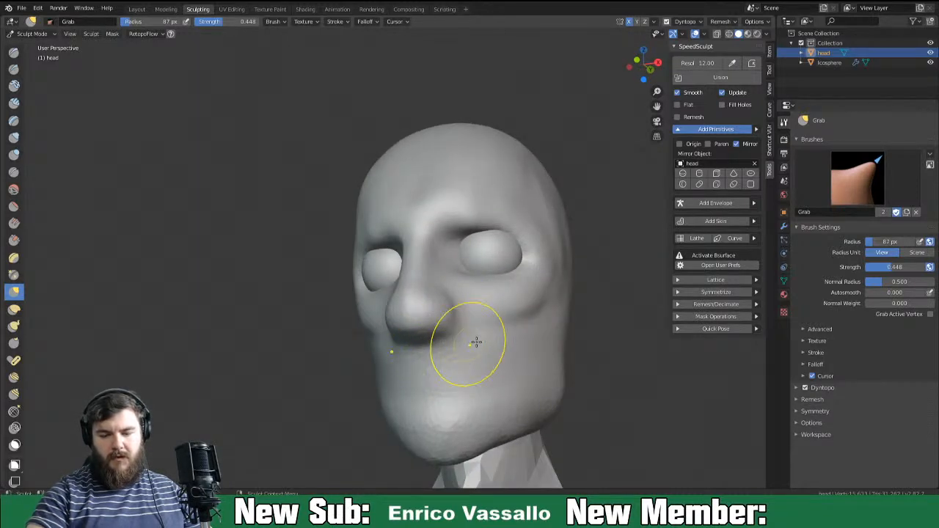
{"action": "middle_click_drag", "start_coordinate": [476, 343], "coordinate": [580, 262]}
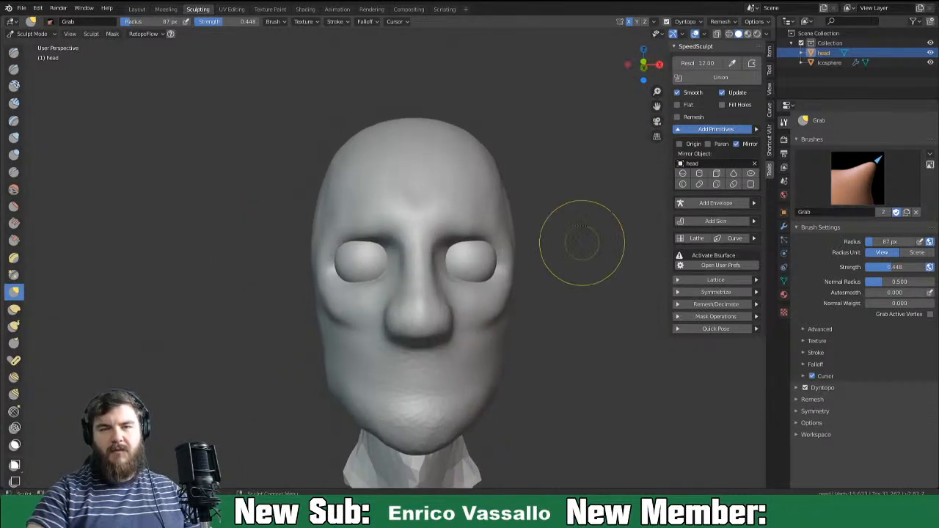
{"action": "mouse_move", "coordinate": [540, 234]}
{"action": "middle_mouse_down"}
{"action": "mouse_move", "coordinate": [561, 344]}
{"action": "mouse_move", "coordinate": [559, 298]}
{"action": "mouse_move", "coordinate": [591, 324]}
{"action": "mouse_move", "coordinate": [540, 339]}
{"action": "middle_mouse_up"}
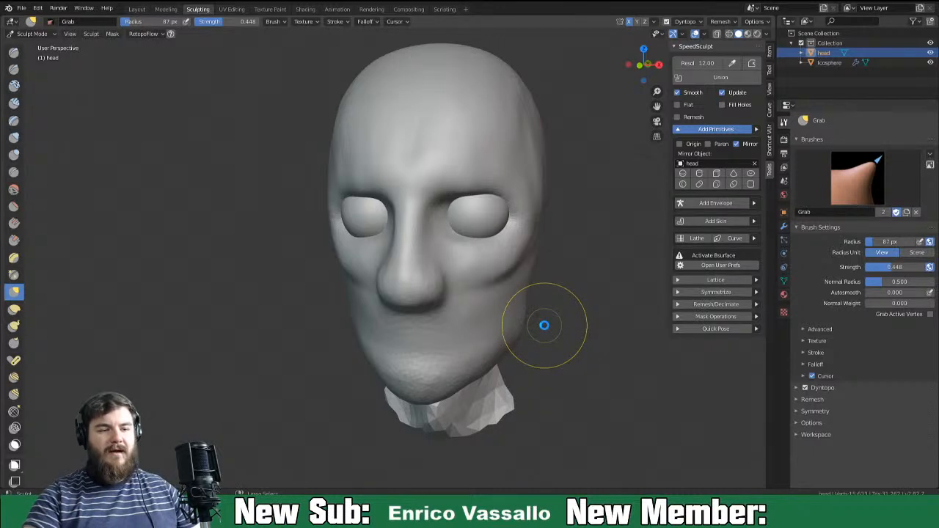
{"action": "key", "text": "ctrl+s"}
{"action": "middle_click_drag", "start_coordinate": [553, 316], "coordinate": [591, 294]}
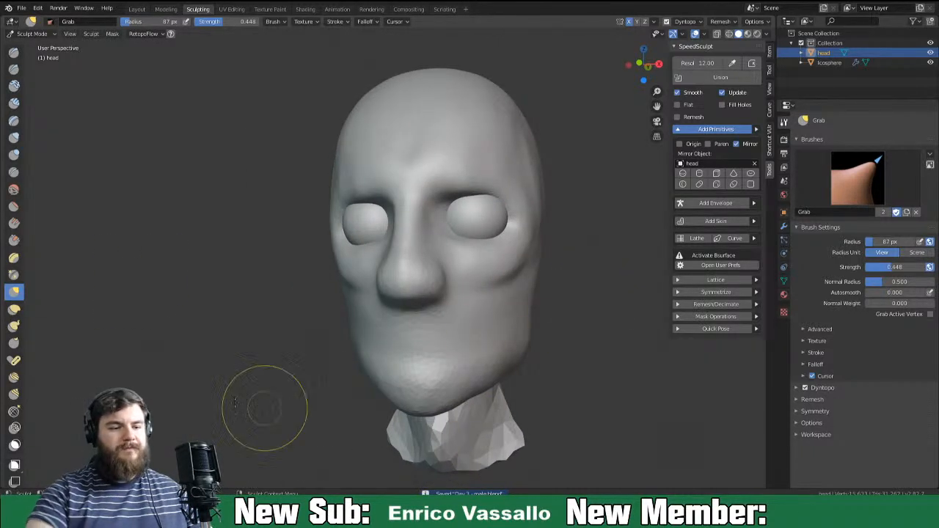
Build up the mouth area below the nose with Clay Strips at a 42 px radius.
{"action": "left_click", "coordinate": [14, 102]}
{"action": "mouse_move", "coordinate": [423, 350]}
{"action": "middle_mouse_down"}
{"action": "mouse_move", "coordinate": [484, 343]}
{"action": "mouse_move", "coordinate": [446, 335]}
{"action": "middle_mouse_up"}
{"action": "key", "text": "f"}
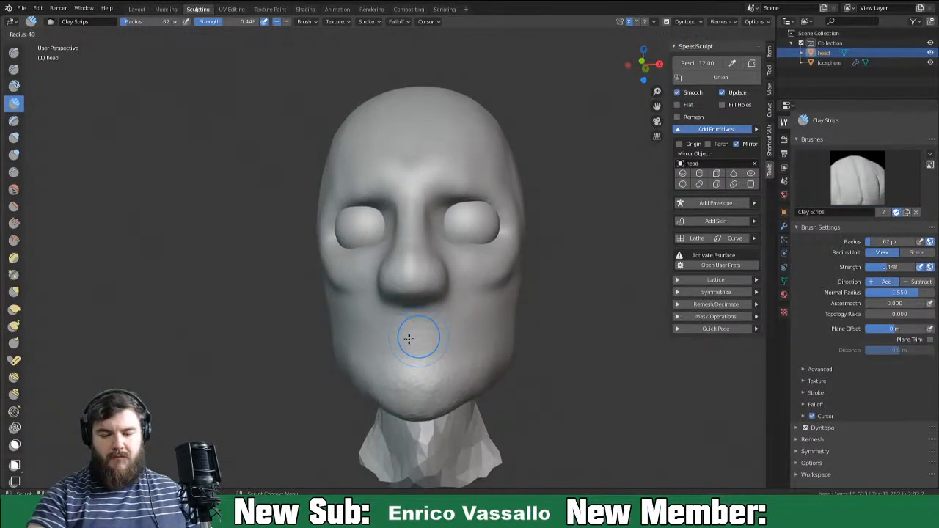
{"action": "left_click", "coordinate": [409, 338]}
{"action": "left_click_drag", "start_coordinate": [408, 338], "coordinate": [457, 331]}
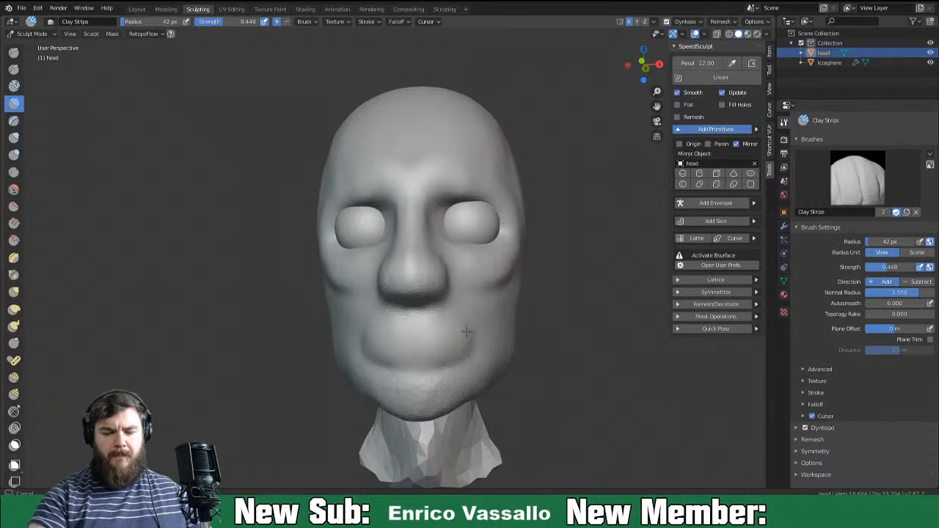
Build up the lower lip and chin of the head with Clay Strips at a 42 px radius.
{"action": "middle_click_drag", "start_coordinate": [479, 343], "coordinate": [412, 338]}
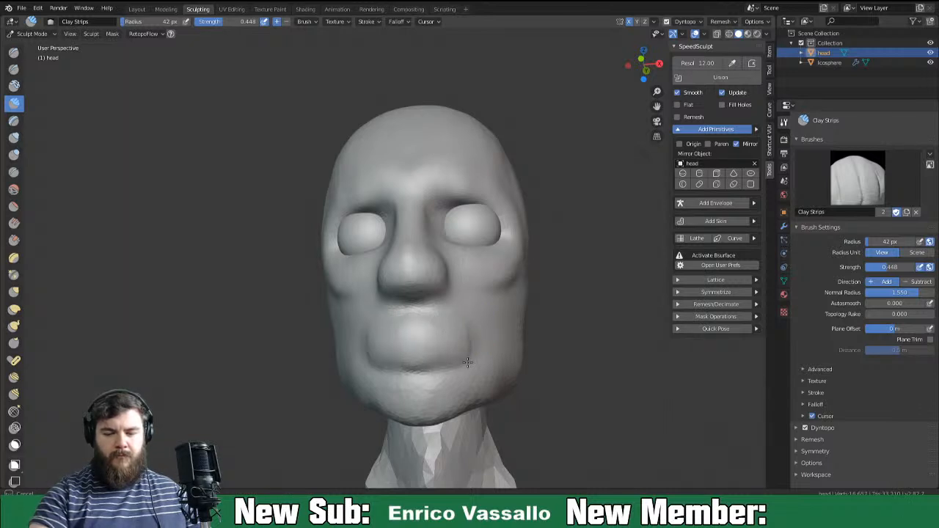
{"action": "left_click_drag", "start_coordinate": [409, 372], "coordinate": [458, 365]}
{"action": "mouse_move", "coordinate": [462, 365]}
{"action": "middle_mouse_down"}
{"action": "mouse_move", "coordinate": [577, 364]}
{"action": "mouse_move", "coordinate": [472, 363]}
{"action": "mouse_move", "coordinate": [421, 346]}
{"action": "mouse_move", "coordinate": [471, 344]}
{"action": "middle_mouse_up"}
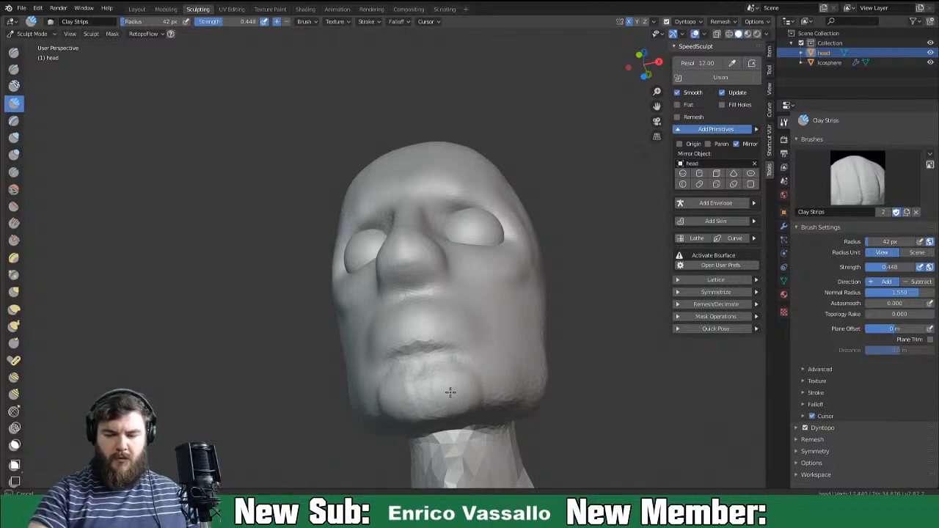
{"action": "mouse_move", "coordinate": [470, 350]}
{"action": "middle_mouse_down"}
{"action": "mouse_move", "coordinate": [396, 359]}
{"action": "mouse_move", "coordinate": [522, 397]}
{"action": "mouse_move", "coordinate": [476, 348]}
{"action": "middle_mouse_up"}
Reshape the jaw and lower cheeks with the Grab brush at a 162 px radius.
{"action": "key", "text": "g"}
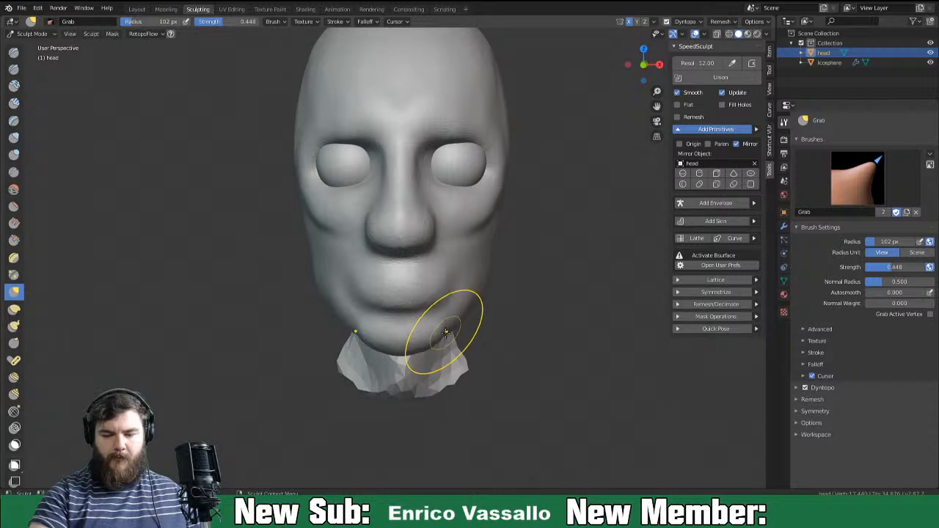
{"action": "mouse_move", "coordinate": [447, 336]}
{"action": "middle_mouse_down"}
{"action": "mouse_move", "coordinate": [446, 345]}
{"action": "mouse_move", "coordinate": [382, 337]}
{"action": "mouse_move", "coordinate": [562, 318]}
{"action": "mouse_move", "coordinate": [560, 360]}
{"action": "mouse_move", "coordinate": [513, 335]}
{"action": "mouse_move", "coordinate": [503, 297]}
{"action": "mouse_move", "coordinate": [543, 308]}
{"action": "mouse_move", "coordinate": [535, 325]}
{"action": "middle_mouse_up"}
{"action": "key", "text": "f"}
{"action": "left_click", "coordinate": [590, 339]}
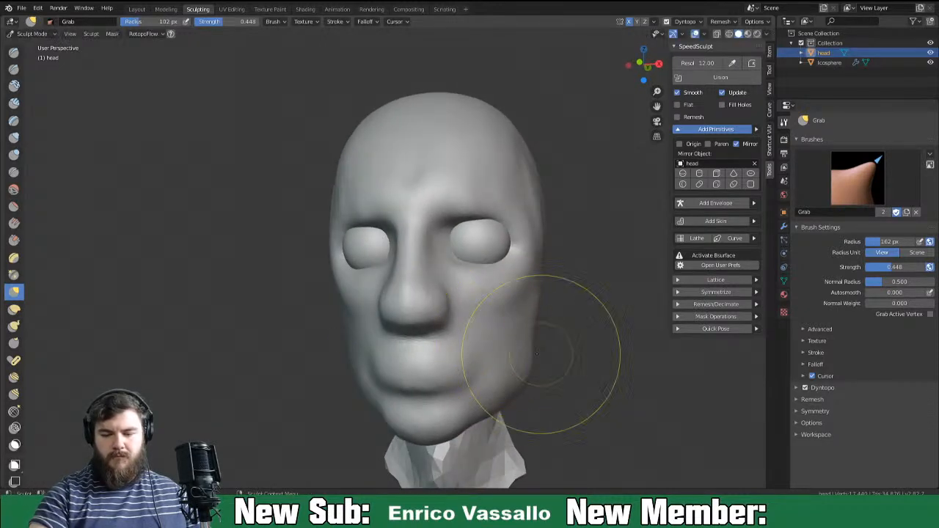
{"action": "left_click_drag", "start_coordinate": [509, 337], "coordinate": [516, 341]}
{"action": "mouse_move", "coordinate": [514, 326]}
{"action": "middle_mouse_down"}
{"action": "mouse_move", "coordinate": [628, 306]}
{"action": "mouse_move", "coordinate": [570, 301]}
{"action": "middle_mouse_up"}
{"action": "mouse_move", "coordinate": [542, 335]}
{"action": "middle_mouse_down"}
{"action": "mouse_move", "coordinate": [500, 335]}
{"action": "mouse_move", "coordinate": [486, 315]}
{"action": "mouse_move", "coordinate": [467, 323]}
{"action": "mouse_move", "coordinate": [509, 316]}
{"action": "mouse_move", "coordinate": [409, 338]}
{"action": "middle_mouse_up"}
Adjust the chin and jawline in profile with the Grab brush at a 136 px radius.
{"action": "key", "text": "shift+c"}
{"action": "key", "text": "f"}
{"action": "left_click", "coordinate": [431, 362]}
{"action": "key", "text": "g"}
{"action": "key", "text": "f"}
{"action": "left_click", "coordinate": [429, 355]}
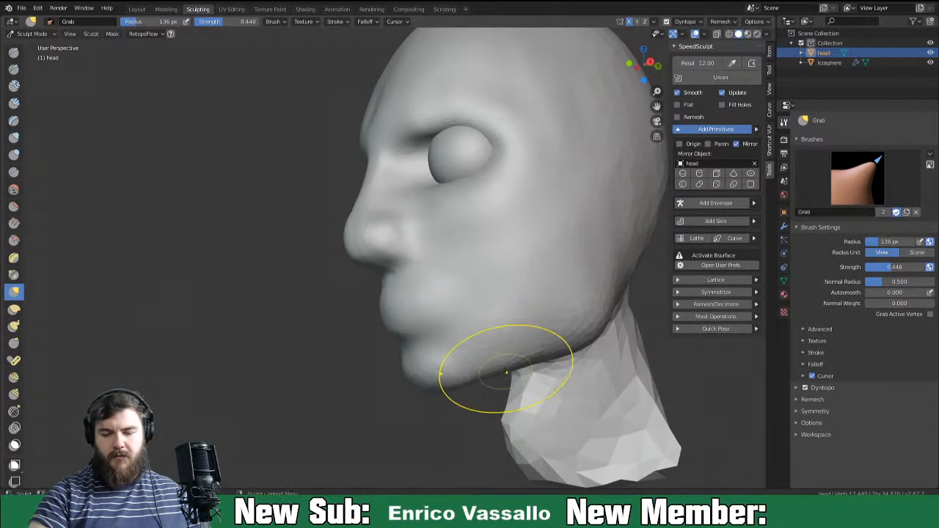
Reshape the mouth, chin and jaw profile with the Elastic Deform brush at a 101 px radius.
{"action": "left_click", "coordinate": [13, 308]}
{"action": "key", "text": "f"}
{"action": "left_click", "coordinate": [397, 353]}
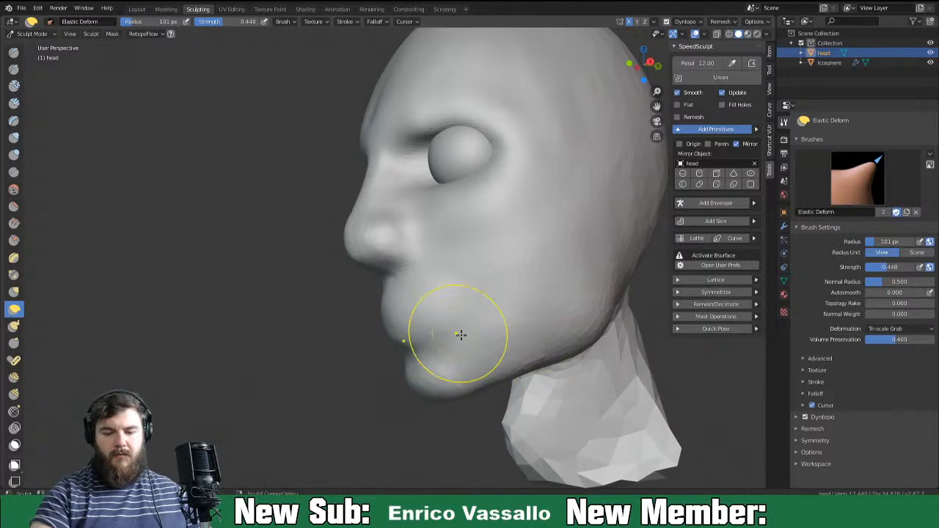
{"action": "mouse_move", "coordinate": [601, 311]}
{"action": "middle_mouse_down"}
{"action": "mouse_move", "coordinate": [711, 317]}
{"action": "mouse_move", "coordinate": [684, 327]}
{"action": "middle_mouse_up"}
{"action": "mouse_move", "coordinate": [633, 305]}
{"action": "middle_mouse_down", "text": "shift"}
{"action": "mouse_move", "coordinate": [603, 322]}
{"action": "mouse_move", "coordinate": [511, 333]}
{"action": "middle_mouse_up", "text": "shift"}
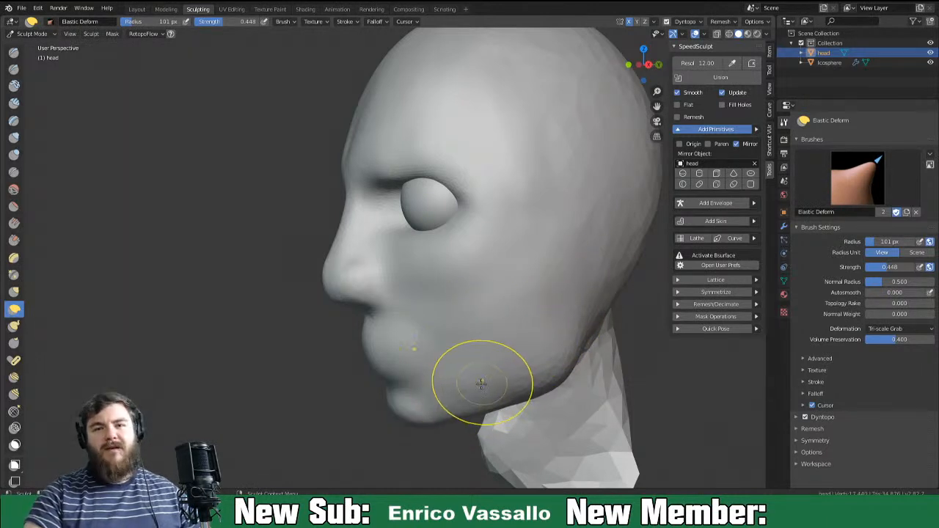
{"action": "mouse_move", "coordinate": [561, 330]}
{"action": "middle_mouse_down"}
{"action": "mouse_move", "coordinate": [650, 314]}
{"action": "mouse_move", "coordinate": [540, 381]}
{"action": "mouse_move", "coordinate": [543, 352]}
{"action": "middle_mouse_up"}
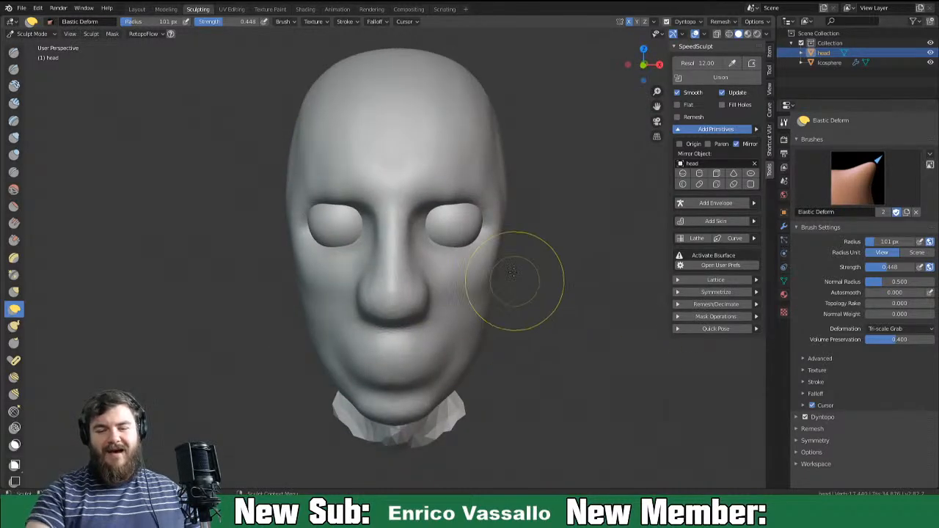
Refine the forehead and sides of the skull with the Elastic Deform brush at a 101 px radius.
{"action": "mouse_move", "coordinate": [534, 216]}
{"action": "middle_mouse_down"}
{"action": "mouse_move", "coordinate": [501, 262]}
{"action": "mouse_move", "coordinate": [470, 267]}
{"action": "mouse_move", "coordinate": [548, 283]}
{"action": "middle_mouse_up"}
{"action": "middle_click_drag", "start_coordinate": [487, 274], "coordinate": [577, 230]}
{"action": "middle_click_drag", "start_coordinate": [495, 195], "coordinate": [498, 184]}
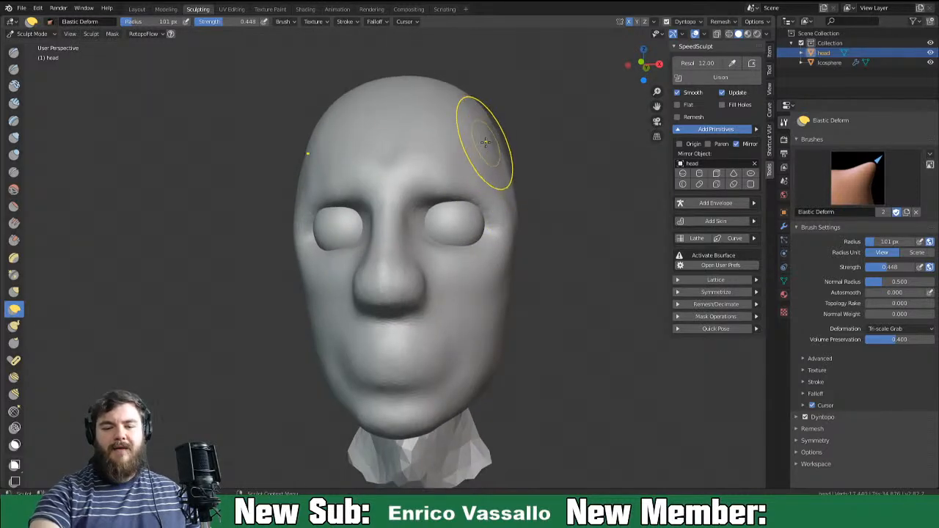
{"action": "mouse_move", "coordinate": [495, 183]}
{"action": "middle_mouse_down"}
{"action": "mouse_move", "coordinate": [519, 205]}
{"action": "mouse_move", "coordinate": [530, 257]}
{"action": "mouse_move", "coordinate": [591, 237]}
{"action": "middle_mouse_up"}
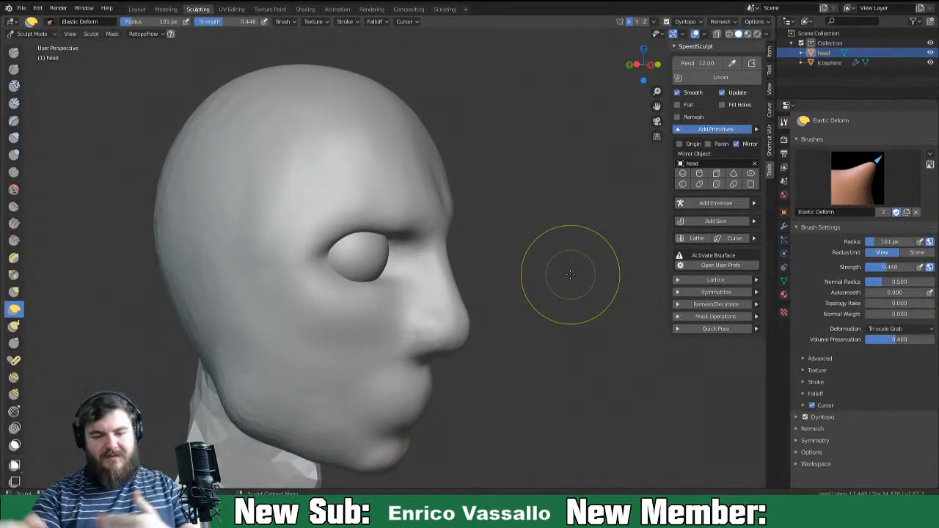
{"action": "middle_click_drag", "start_coordinate": [520, 269], "coordinate": [409, 136]}
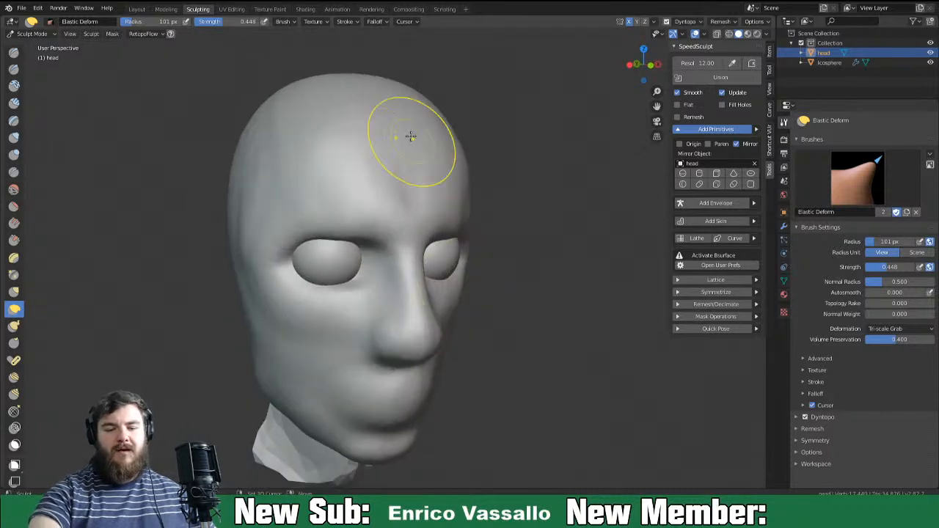
{"action": "mouse_move", "coordinate": [565, 310]}
{"action": "middle_mouse_down"}
{"action": "mouse_move", "coordinate": [539, 331]}
{"action": "mouse_move", "coordinate": [518, 291]}
{"action": "mouse_move", "coordinate": [491, 286]}
{"action": "mouse_move", "coordinate": [540, 346]}
{"action": "mouse_move", "coordinate": [550, 315]}
{"action": "middle_mouse_up"}
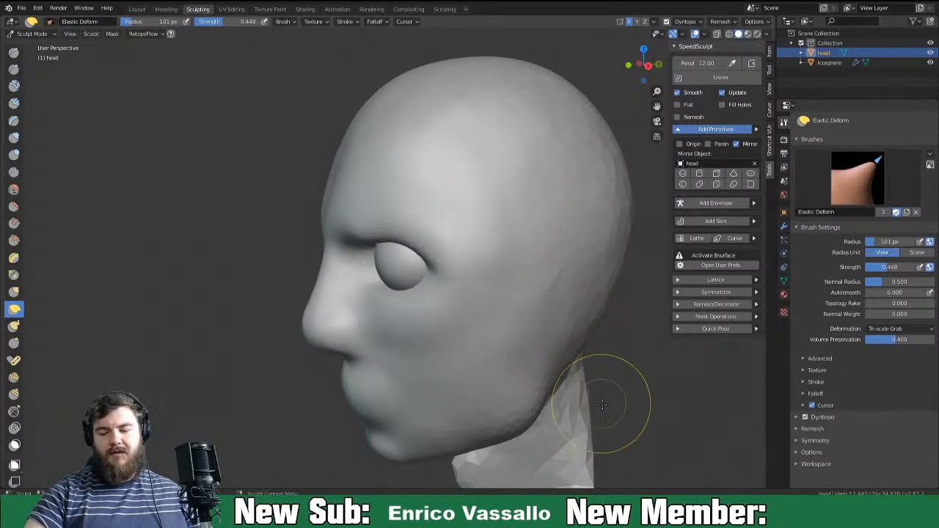
Thicken and refine the faceted neck all around with the Blob brush, using 101 px and 76 px radii.
{"action": "mouse_move", "coordinate": [608, 399]}
{"action": "middle_mouse_down"}
{"action": "mouse_move", "coordinate": [555, 392]}
{"action": "mouse_move", "coordinate": [593, 407]}
{"action": "mouse_move", "coordinate": [562, 408]}
{"action": "middle_mouse_up"}
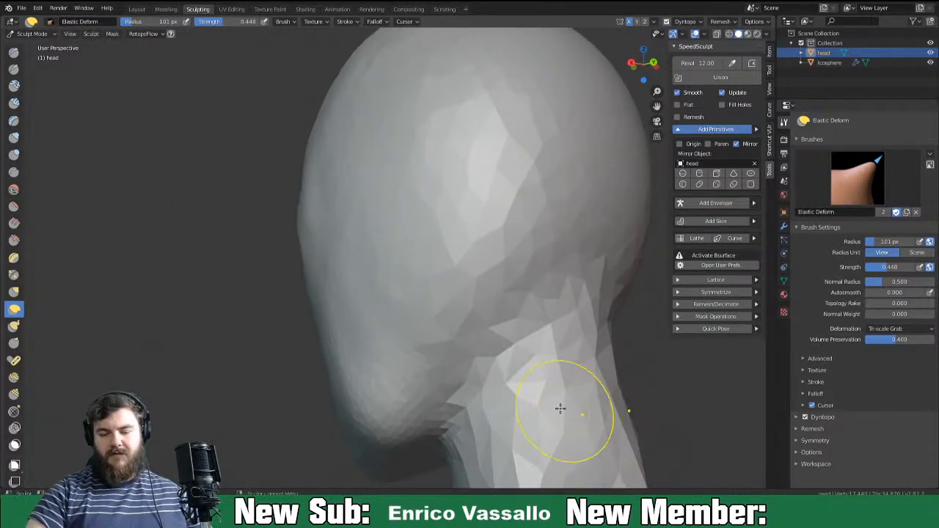
{"action": "left_click", "coordinate": [14, 154]}
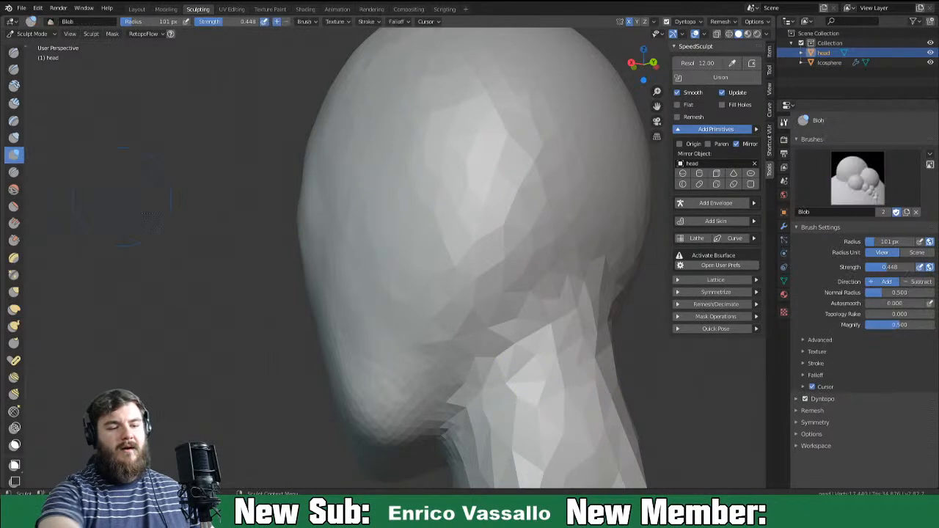
{"action": "mouse_move", "coordinate": [551, 323]}
{"action": "left_mouse_down"}
{"action": "mouse_move", "coordinate": [534, 301]}
{"action": "mouse_move", "coordinate": [478, 378]}
{"action": "mouse_move", "coordinate": [512, 400]}
{"action": "left_mouse_up"}
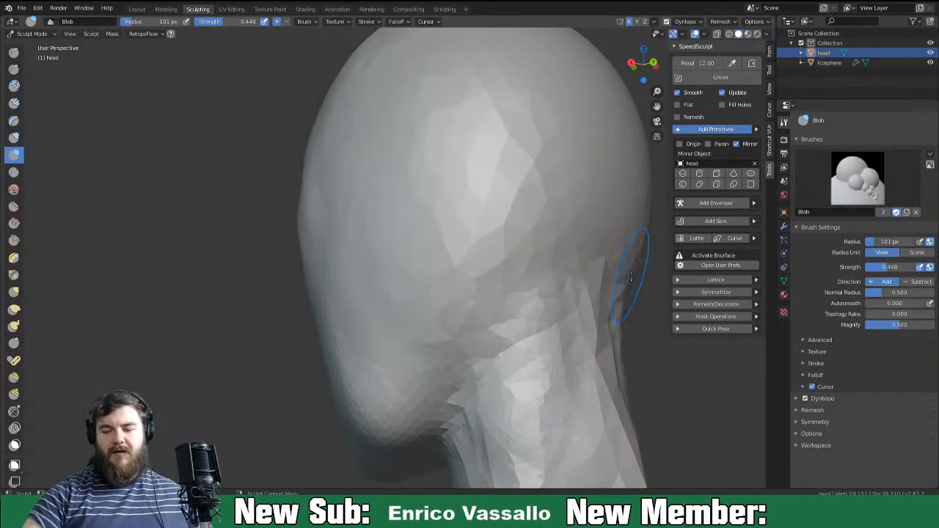
{"action": "scroll", "coordinate": [247, 311], "scroll_direction": "down", "scroll_amount": 4}
{"action": "key", "text": "f"}
{"action": "left_click", "coordinate": [474, 290]}
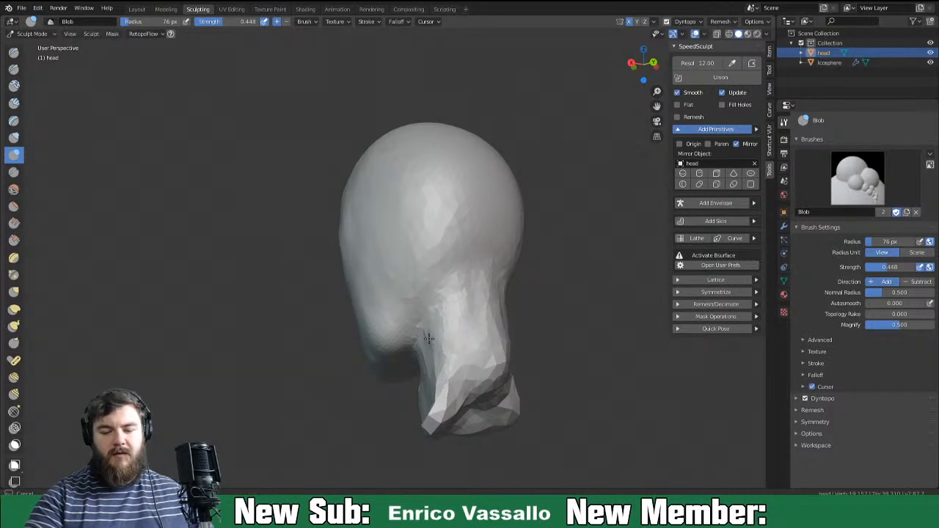
{"action": "middle_click_drag", "start_coordinate": [444, 401], "coordinate": [500, 384]}
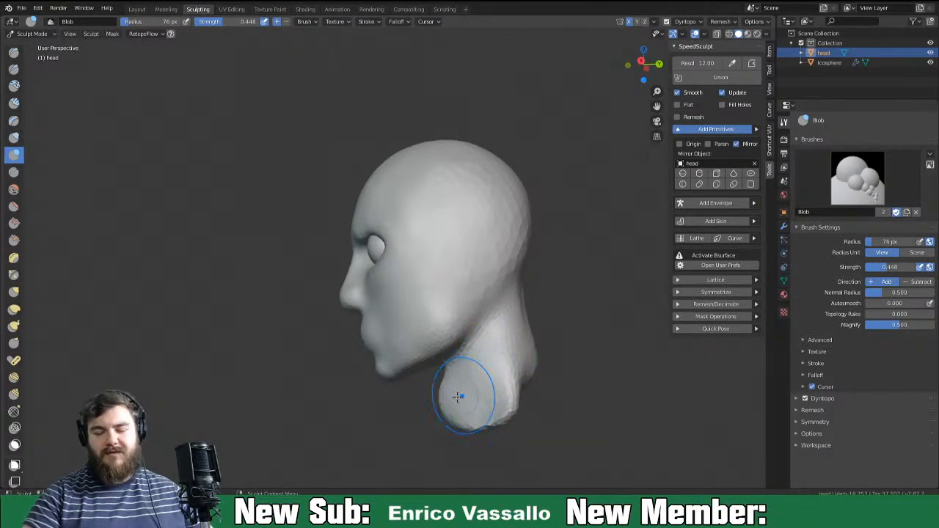
Pull the base of the neck outward and backward with the Grab brush at a 141 px radius.
{"action": "key", "text": "g"}
{"action": "middle_click_drag", "start_coordinate": [503, 394], "coordinate": [475, 329], "text": "shift"}
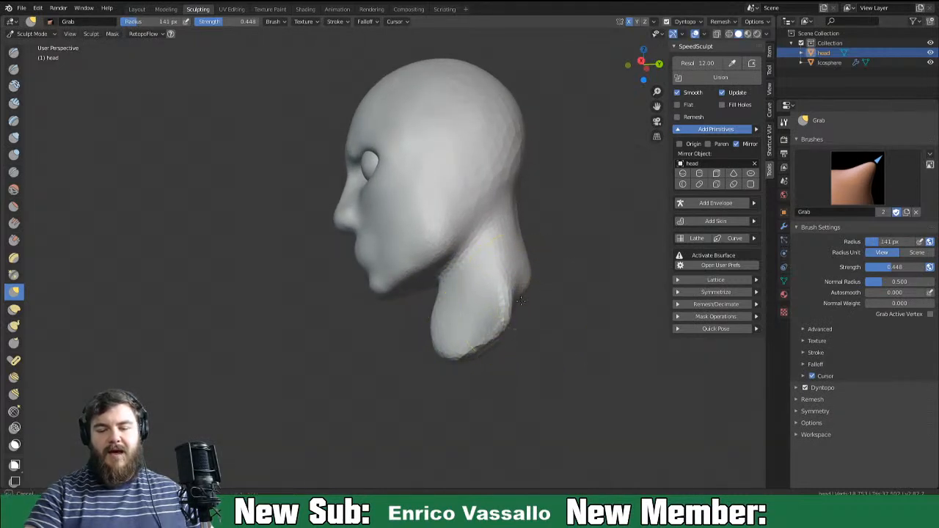
{"action": "left_click_drag", "start_coordinate": [545, 319], "coordinate": [537, 323]}
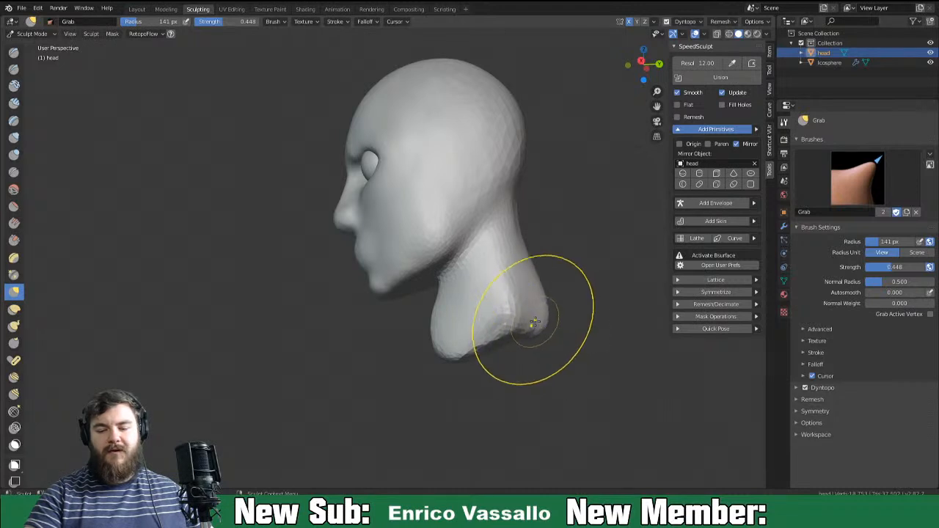
{"action": "middle_click_drag", "start_coordinate": [547, 314], "coordinate": [471, 327]}
{"action": "left_click_drag", "start_coordinate": [449, 348], "coordinate": [507, 325]}
{"action": "mouse_move", "coordinate": [509, 325]}
{"action": "middle_mouse_down"}
{"action": "mouse_move", "coordinate": [577, 335]}
{"action": "mouse_move", "coordinate": [583, 317]}
{"action": "middle_mouse_up"}
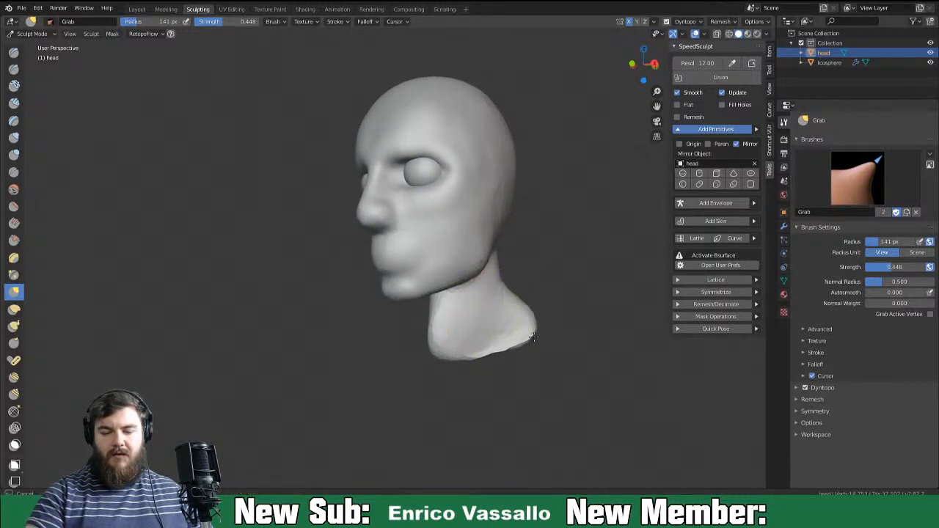
Widen the neck base into shoulders and extend its front with the Grab brush at a 145 px radius.
{"action": "middle_click_drag", "start_coordinate": [534, 338], "coordinate": [503, 342]}
{"action": "key", "text": "f"}
{"action": "left_click", "coordinate": [497, 355]}
{"action": "key", "text": "f"}
{"action": "mouse_move", "coordinate": [500, 348]}
{"action": "middle_mouse_down"}
{"action": "mouse_move", "coordinate": [463, 377]}
{"action": "mouse_move", "coordinate": [492, 377]}
{"action": "mouse_move", "coordinate": [492, 399]}
{"action": "mouse_move", "coordinate": [487, 374]}
{"action": "middle_mouse_up"}
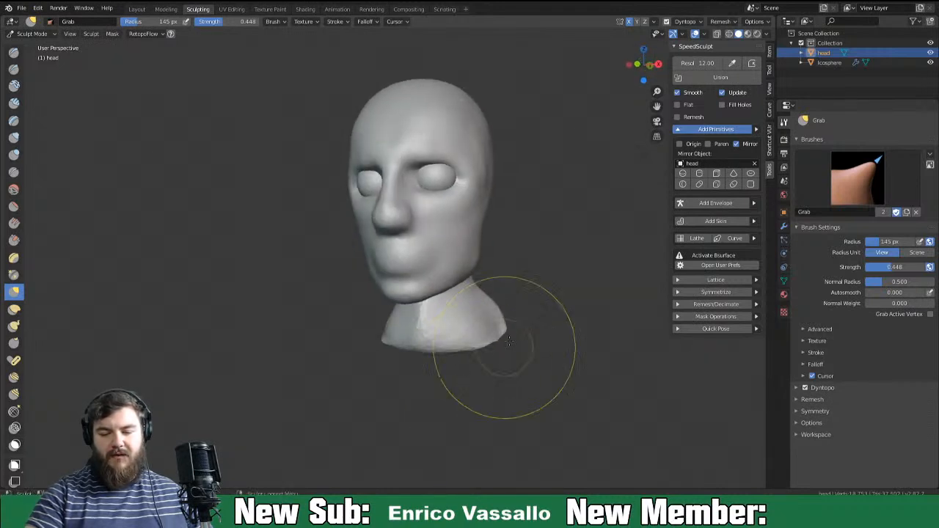
{"action": "mouse_move", "coordinate": [515, 328]}
{"action": "middle_mouse_down"}
{"action": "mouse_move", "coordinate": [489, 335]}
{"action": "mouse_move", "coordinate": [526, 328]}
{"action": "mouse_move", "coordinate": [477, 343]}
{"action": "middle_mouse_up"}
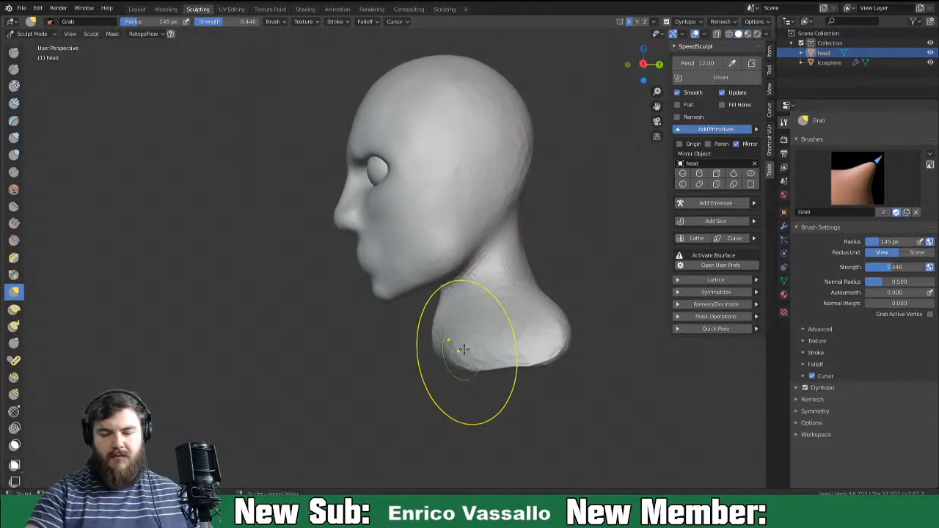
{"action": "left_click_drag", "start_coordinate": [437, 350], "coordinate": [432, 350]}
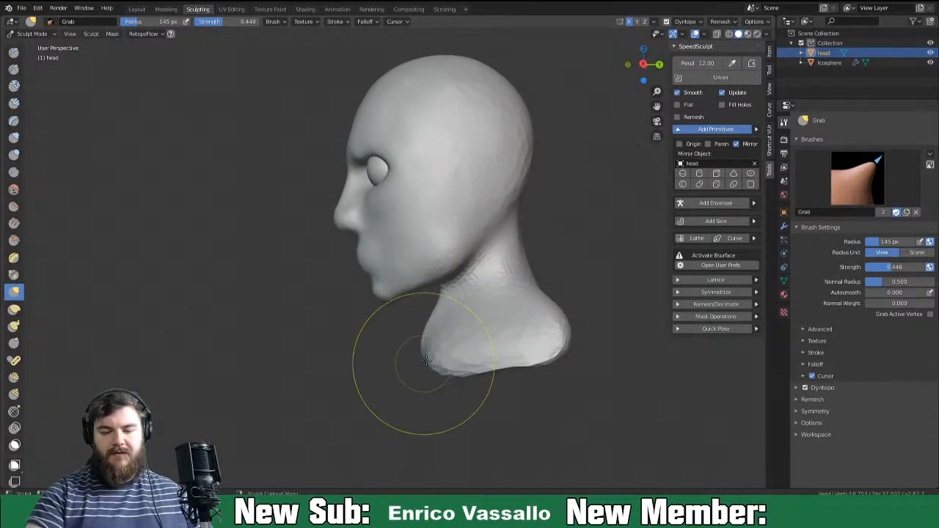
Pull the bottom of the bust downward and adjust the upper back with the Grab brush at a 145 px radius.
{"action": "mouse_move", "coordinate": [528, 369]}
{"action": "middle_mouse_down"}
{"action": "mouse_move", "coordinate": [562, 335]}
{"action": "mouse_move", "coordinate": [622, 311]}
{"action": "mouse_move", "coordinate": [623, 297]}
{"action": "middle_mouse_up"}
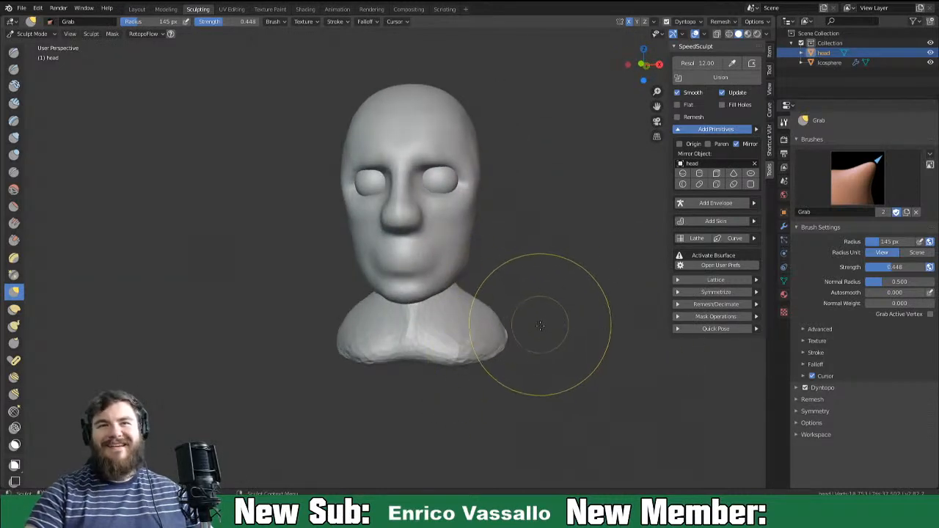
{"action": "middle_click_drag", "start_coordinate": [502, 366], "coordinate": [493, 331]}
{"action": "left_click_drag", "start_coordinate": [423, 370], "coordinate": [427, 379]}
{"action": "left_click_drag", "start_coordinate": [500, 375], "coordinate": [503, 385]}
{"action": "middle_click_drag", "start_coordinate": [504, 383], "coordinate": [518, 379]}
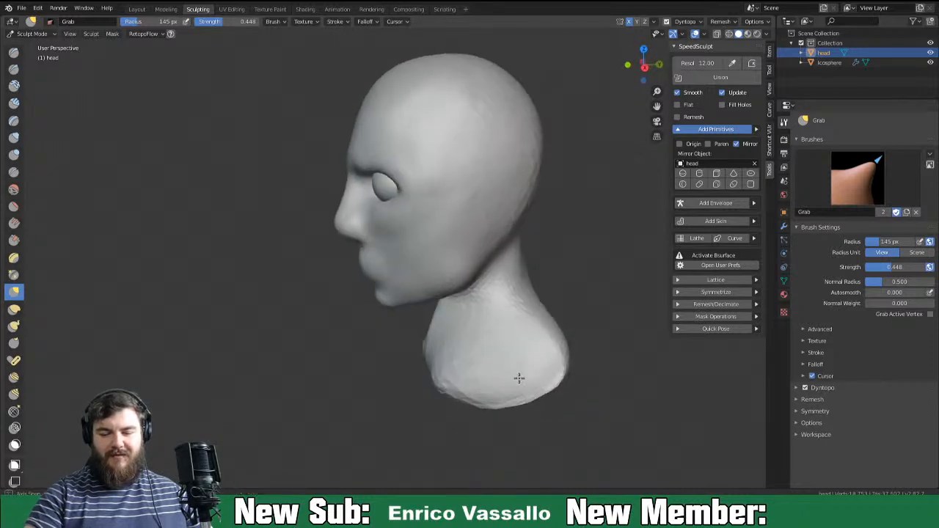
{"action": "left_click_drag", "start_coordinate": [512, 276], "coordinate": [513, 276]}
{"action": "left_click_drag", "start_coordinate": [561, 336], "coordinate": [551, 333]}
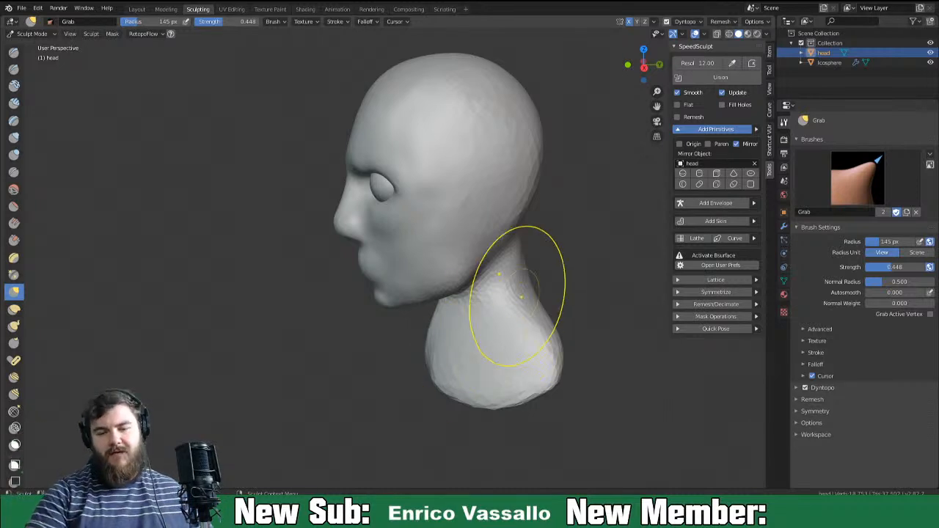
Refine the junction of the jaw and neck with the Grab brush at a 95 px radius.
{"action": "mouse_move", "coordinate": [484, 290]}
{"action": "middle_mouse_down"}
{"action": "mouse_move", "coordinate": [587, 265]}
{"action": "mouse_move", "coordinate": [554, 272]}
{"action": "middle_mouse_up"}
{"action": "key", "text": "f"}
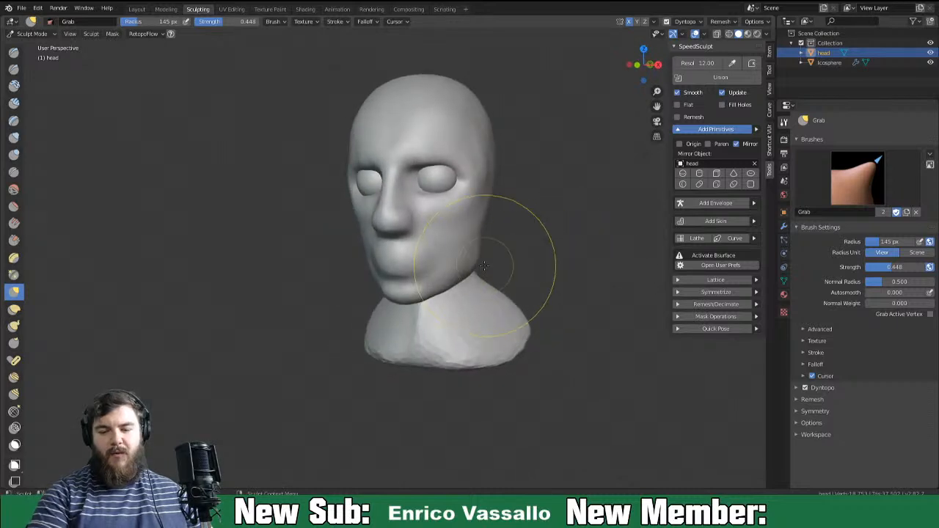
{"action": "left_click", "coordinate": [478, 262]}
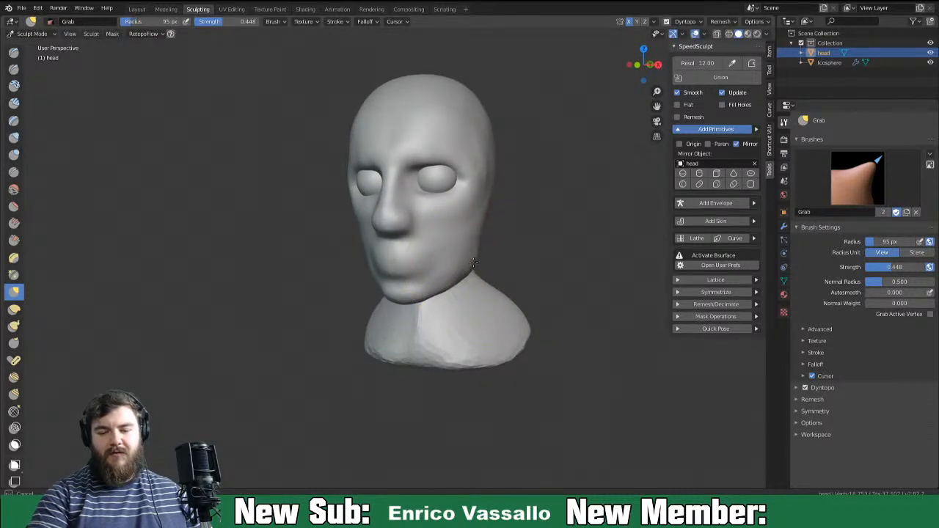
{"action": "mouse_move", "coordinate": [440, 276]}
{"action": "middle_mouse_down"}
{"action": "mouse_move", "coordinate": [477, 275]}
{"action": "mouse_move", "coordinate": [418, 271]}
{"action": "mouse_move", "coordinate": [506, 264]}
{"action": "mouse_move", "coordinate": [534, 225]}
{"action": "middle_mouse_up"}
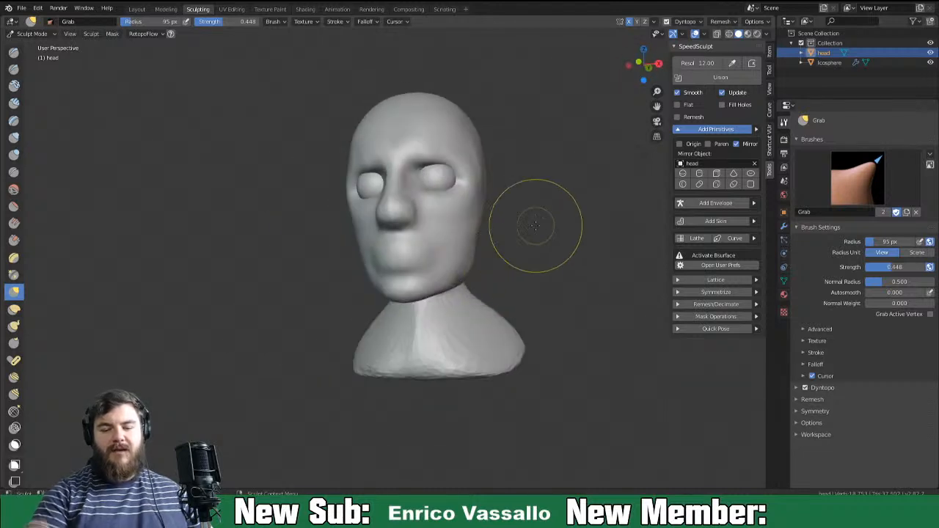
{"action": "scroll", "coordinate": [540, 324], "scroll_direction": "up", "scroll_amount": 3}
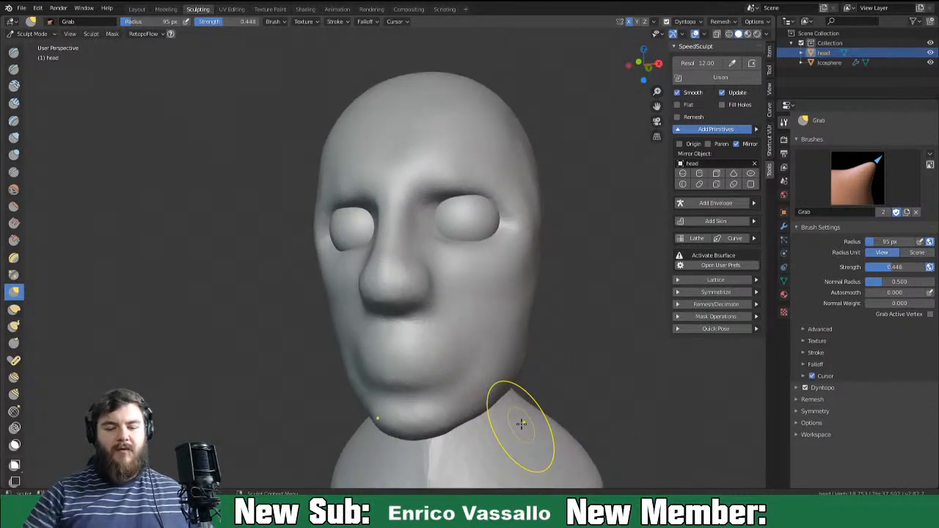
Carve in the underside of the nose above the upper lip with the Crease brush at a 47 px radius.
{"action": "key", "text": "shift+c"}
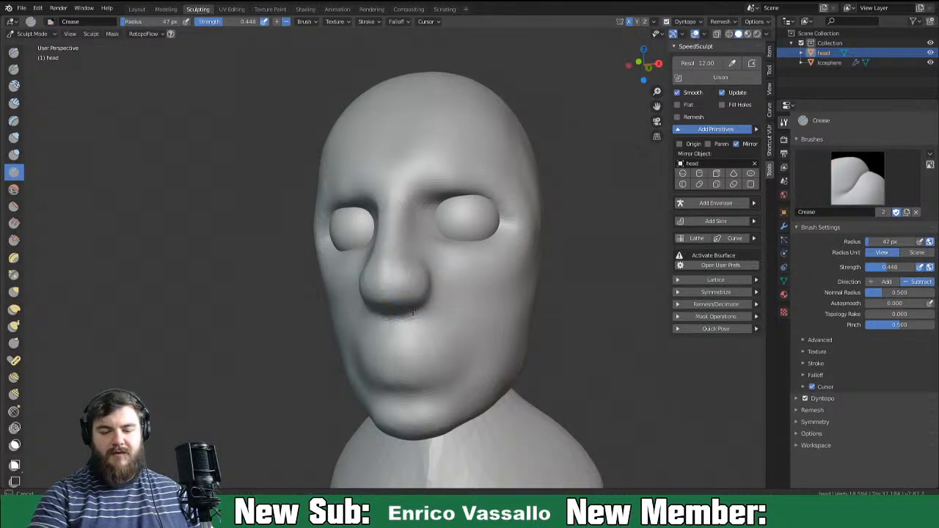
{"action": "mouse_move", "coordinate": [408, 308]}
{"action": "middle_mouse_down"}
{"action": "mouse_move", "coordinate": [441, 294]}
{"action": "mouse_move", "coordinate": [407, 282]}
{"action": "mouse_move", "coordinate": [397, 305]}
{"action": "middle_mouse_up"}
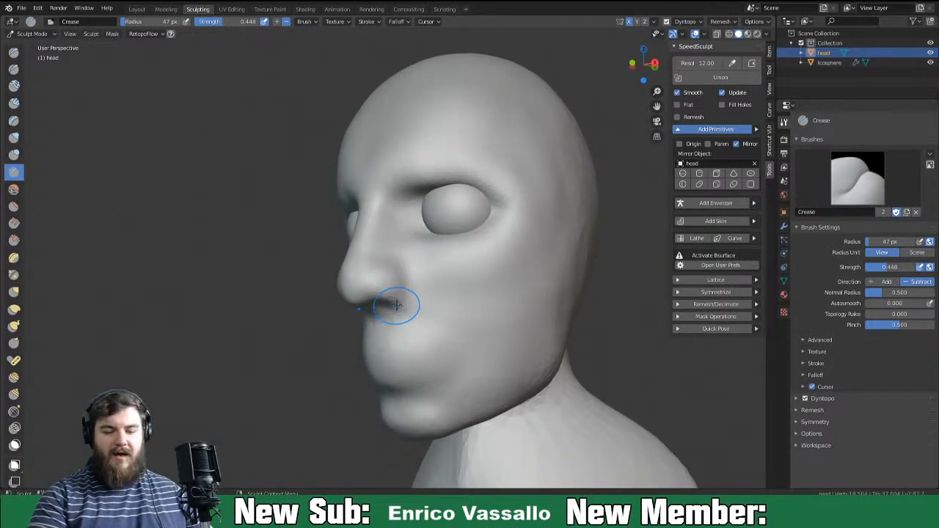
{"action": "middle_click_drag", "start_coordinate": [379, 307], "coordinate": [410, 253]}
Build up the nostril area with Clay Strips at a 47 px radius and reshape it with Grab at 62 px.
{"action": "left_click", "coordinate": [13, 103]}
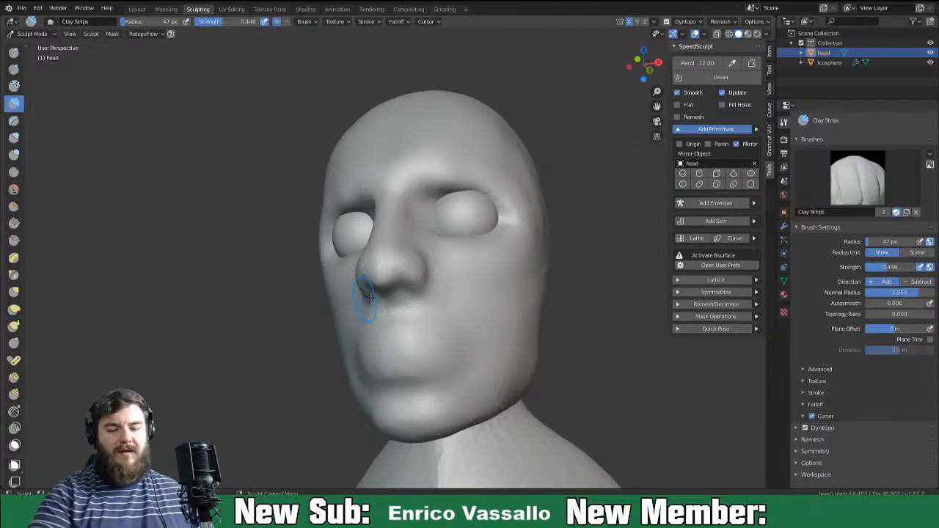
{"action": "mouse_move", "coordinate": [427, 266]}
{"action": "middle_mouse_down"}
{"action": "mouse_move", "coordinate": [398, 282]}
{"action": "mouse_move", "coordinate": [408, 288]}
{"action": "middle_mouse_up"}
{"action": "key", "text": "g"}
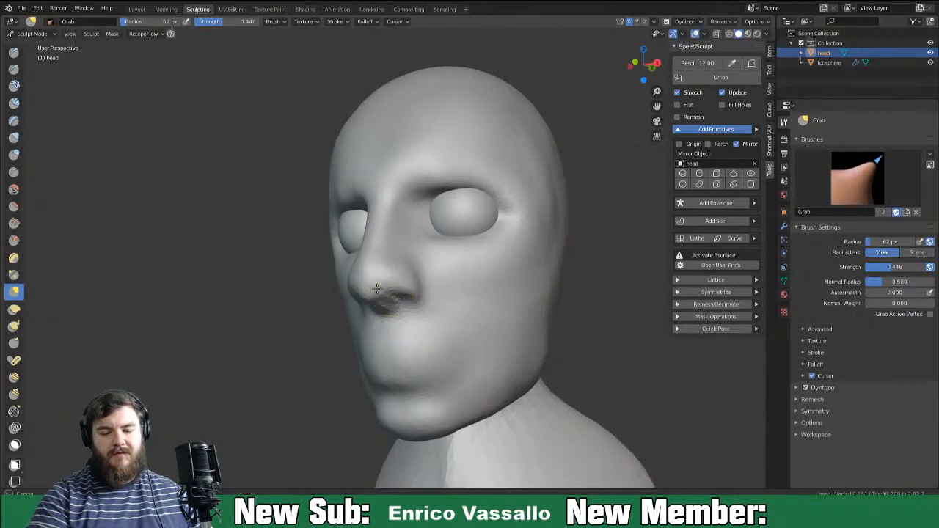
{"action": "middle_click_drag", "start_coordinate": [385, 294], "coordinate": [350, 314]}
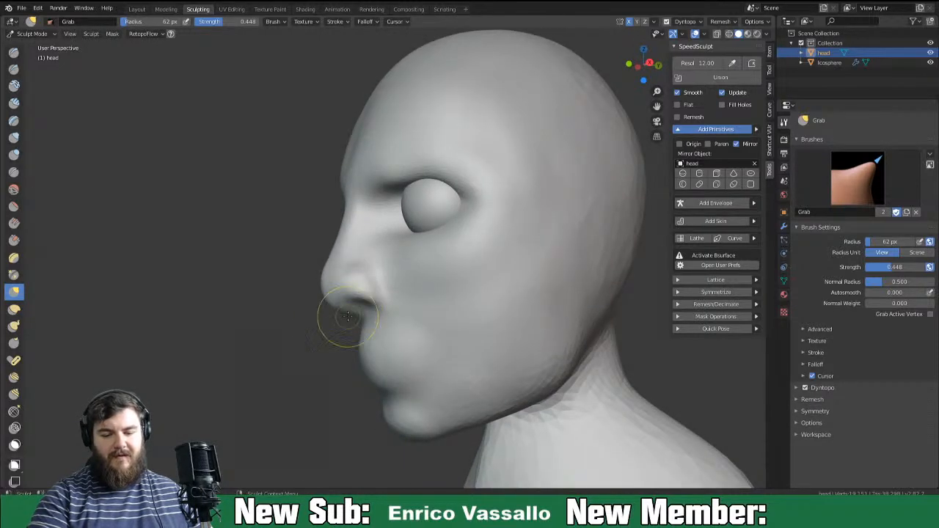
Adjust the underside of the nose with Grab at 62 px and carve the nostril openings with the Crease brush at 28 px.
{"action": "left_click_drag", "start_coordinate": [369, 321], "coordinate": [375, 313]}
{"action": "mouse_move", "coordinate": [396, 325]}
{"action": "middle_mouse_down"}
{"action": "mouse_move", "coordinate": [503, 278]}
{"action": "mouse_move", "coordinate": [495, 308]}
{"action": "mouse_move", "coordinate": [435, 288]}
{"action": "mouse_move", "coordinate": [440, 262]}
{"action": "mouse_move", "coordinate": [413, 300]}
{"action": "mouse_move", "coordinate": [417, 316]}
{"action": "middle_mouse_up"}
{"action": "key", "text": "shift+c"}
{"action": "key", "text": "f"}
{"action": "left_click", "coordinate": [440, 276]}
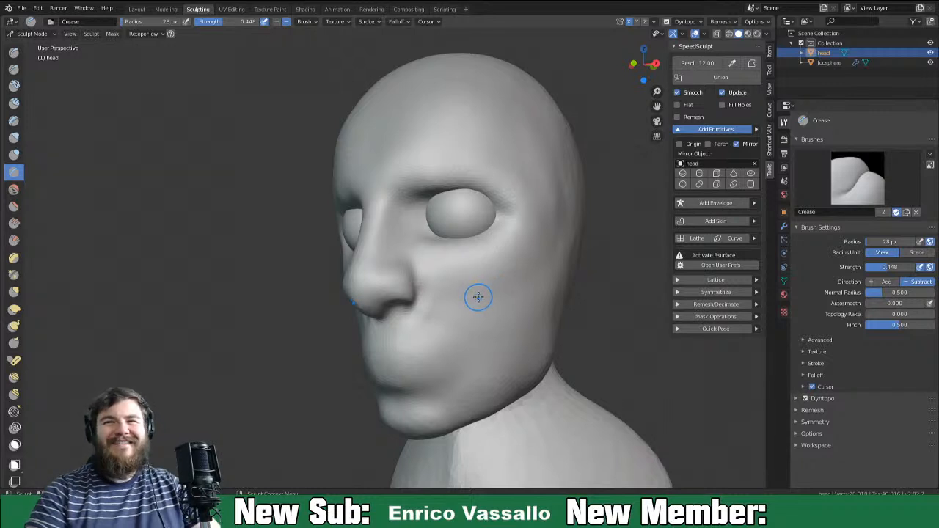
{"action": "mouse_move", "coordinate": [436, 302]}
{"action": "middle_mouse_down"}
{"action": "mouse_move", "coordinate": [455, 301]}
{"action": "mouse_move", "coordinate": [433, 296]}
{"action": "middle_mouse_up"}
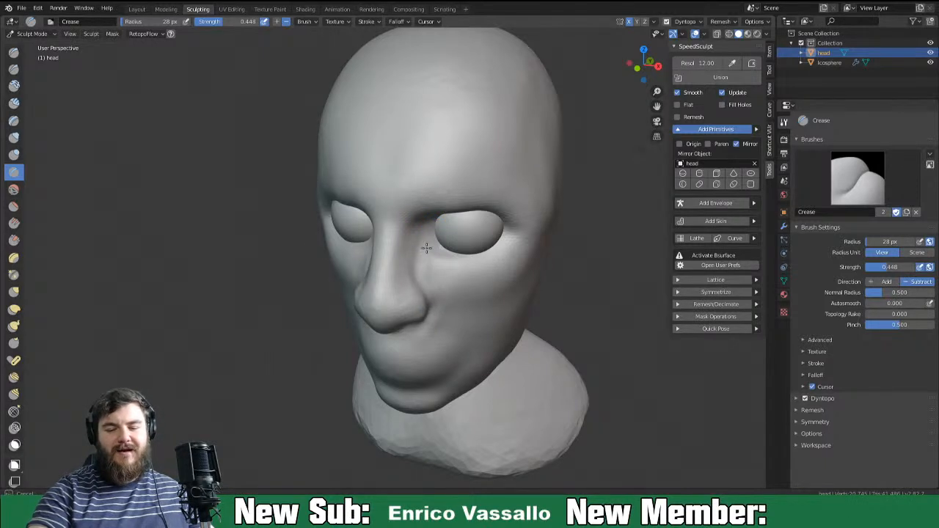
{"action": "mouse_move", "coordinate": [499, 291]}
{"action": "middle_mouse_down"}
{"action": "mouse_move", "coordinate": [529, 217]}
{"action": "mouse_move", "coordinate": [523, 224]}
{"action": "middle_mouse_up"}
{"action": "mouse_move", "coordinate": [457, 270]}
{"action": "middle_mouse_down"}
{"action": "mouse_move", "coordinate": [518, 335]}
{"action": "mouse_move", "coordinate": [482, 333]}
{"action": "middle_mouse_up"}
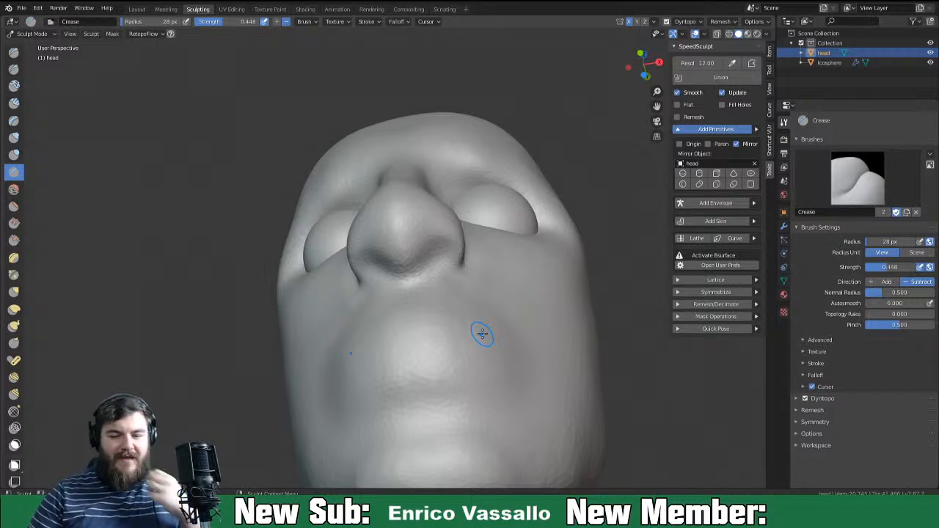
{"action": "mouse_move", "coordinate": [432, 240]}
{"action": "left_mouse_down"}
{"action": "mouse_move", "coordinate": [440, 256]}
{"action": "mouse_move", "coordinate": [448, 246]}
{"action": "mouse_move", "coordinate": [441, 250]}
{"action": "left_mouse_up"}
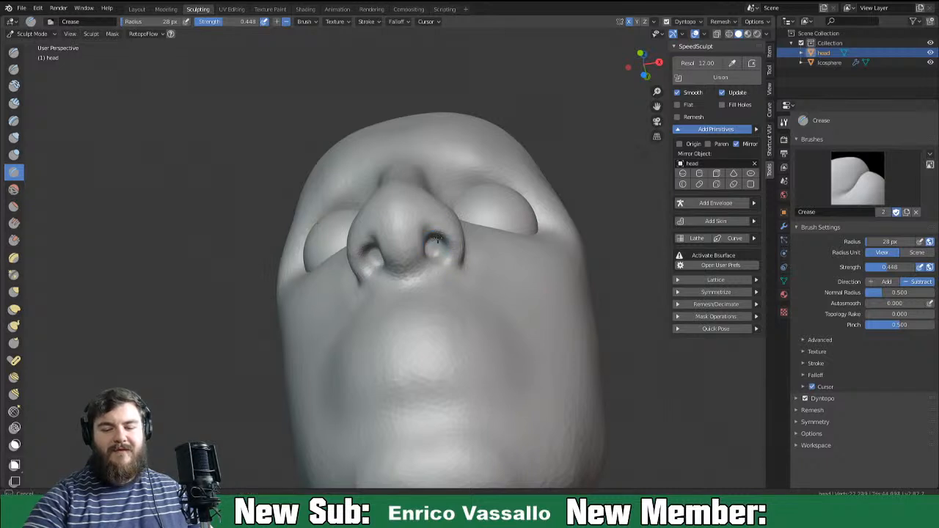
{"action": "left_click_drag", "start_coordinate": [421, 239], "coordinate": [423, 248]}
{"action": "mouse_move", "coordinate": [435, 232]}
{"action": "middle_mouse_down"}
{"action": "mouse_move", "coordinate": [527, 275]}
{"action": "mouse_move", "coordinate": [398, 305]}
{"action": "middle_mouse_up"}
Reshape the nose tip and nostrils with the Grab brush at a 91 px radius.
{"action": "key", "text": "g"}
{"action": "key", "text": "f"}
{"action": "left_click", "coordinate": [410, 330]}
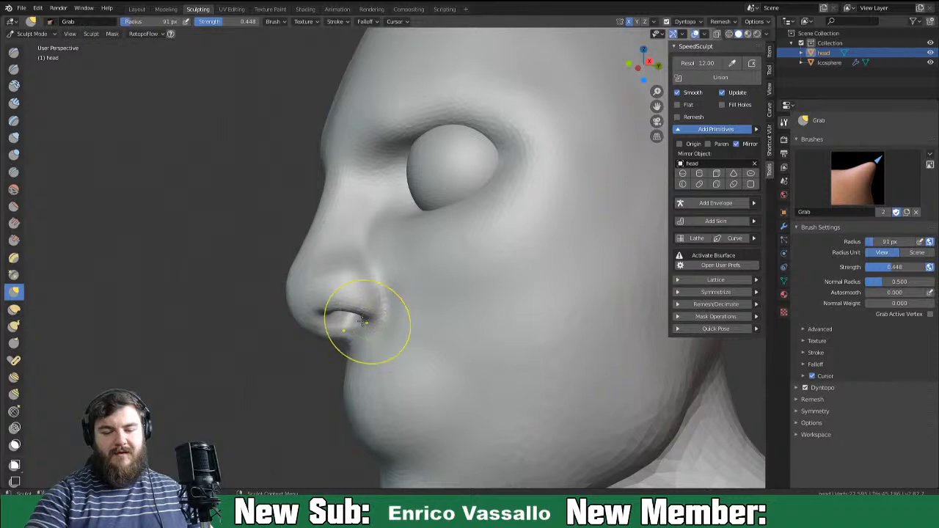
{"action": "mouse_move", "coordinate": [285, 301]}
{"action": "left_mouse_down"}
{"action": "mouse_move", "coordinate": [294, 318]}
{"action": "mouse_move", "coordinate": [341, 336]}
{"action": "left_mouse_up"}
{"action": "mouse_move", "coordinate": [335, 311]}
{"action": "middle_mouse_down"}
{"action": "mouse_move", "coordinate": [415, 329]}
{"action": "mouse_move", "coordinate": [478, 245]}
{"action": "mouse_move", "coordinate": [447, 275]}
{"action": "mouse_move", "coordinate": [341, 259]}
{"action": "middle_mouse_up"}
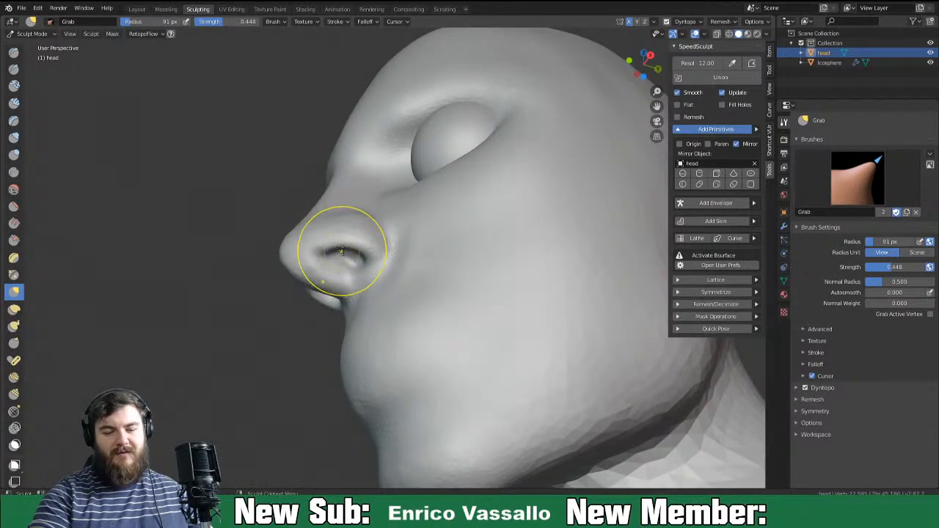
{"action": "mouse_move", "coordinate": [359, 259]}
{"action": "middle_mouse_down"}
{"action": "mouse_move", "coordinate": [545, 320]}
{"action": "mouse_move", "coordinate": [509, 335]}
{"action": "mouse_move", "coordinate": [460, 308]}
{"action": "middle_mouse_up"}
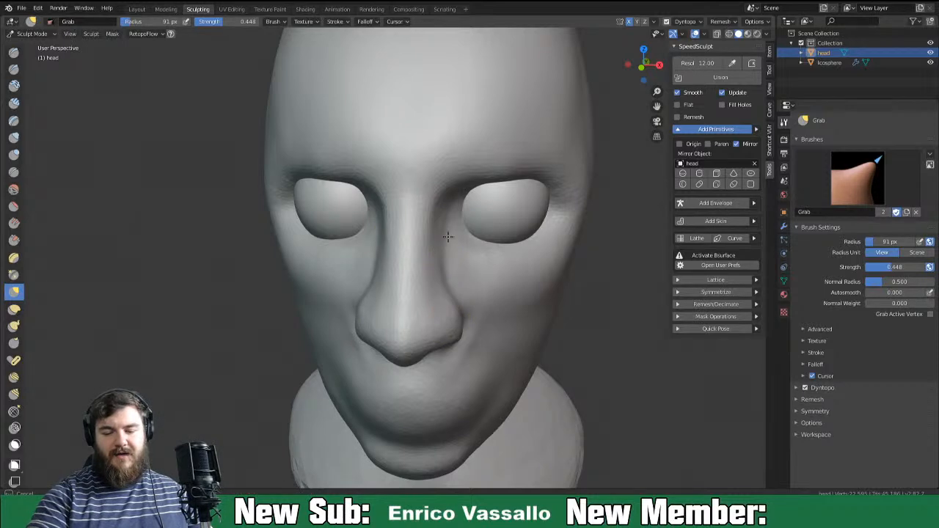
{"action": "mouse_move", "coordinate": [541, 330]}
{"action": "middle_mouse_down"}
{"action": "mouse_move", "coordinate": [540, 266]}
{"action": "mouse_move", "coordinate": [550, 261]}
{"action": "middle_mouse_up"}
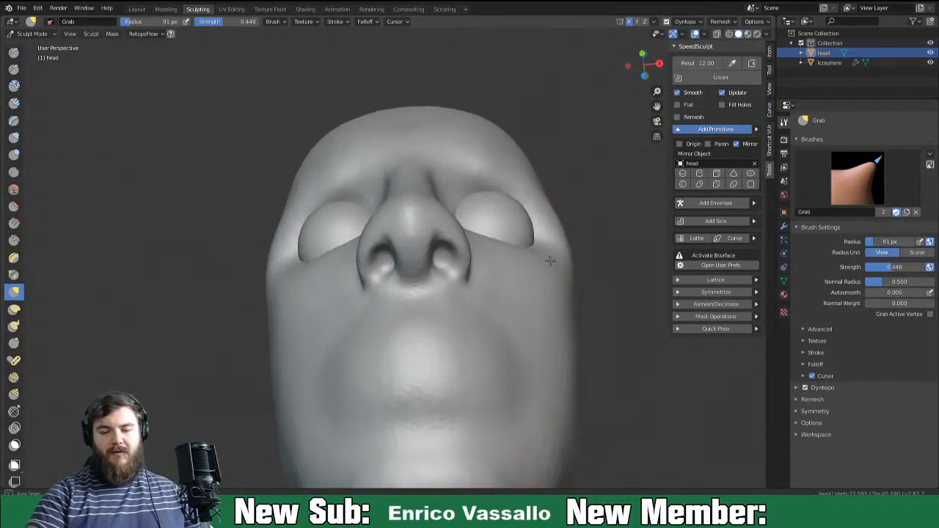
{"action": "mouse_move", "coordinate": [474, 320]}
{"action": "middle_mouse_down"}
{"action": "mouse_move", "coordinate": [366, 327]}
{"action": "mouse_move", "coordinate": [508, 353]}
{"action": "mouse_move", "coordinate": [467, 330]}
{"action": "mouse_move", "coordinate": [413, 264]}
{"action": "middle_mouse_up"}
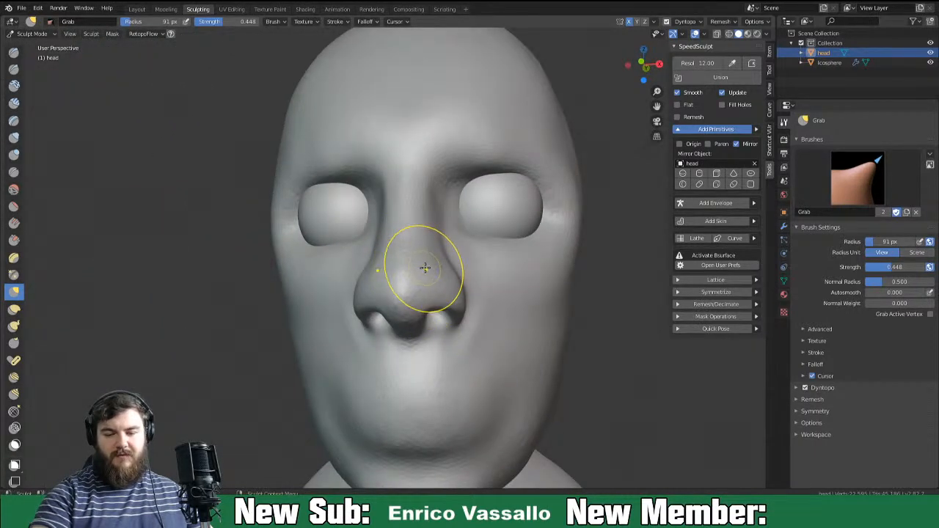
{"action": "mouse_move", "coordinate": [456, 271]}
{"action": "middle_mouse_down"}
{"action": "mouse_move", "coordinate": [371, 282]}
{"action": "mouse_move", "coordinate": [482, 303]}
{"action": "middle_mouse_up"}
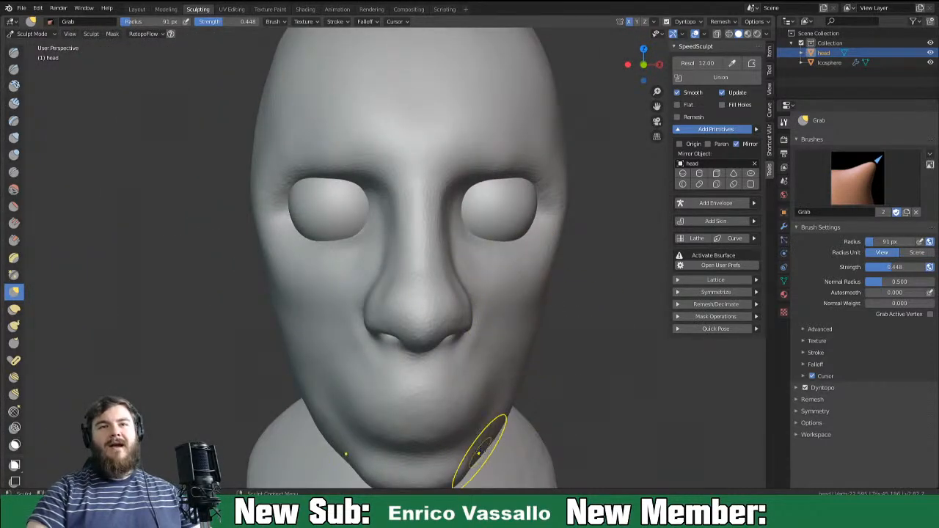
{"action": "mouse_move", "coordinate": [550, 373]}
{"action": "middle_mouse_down"}
{"action": "mouse_move", "coordinate": [533, 357]}
{"action": "mouse_move", "coordinate": [482, 350]}
{"action": "middle_mouse_up"}
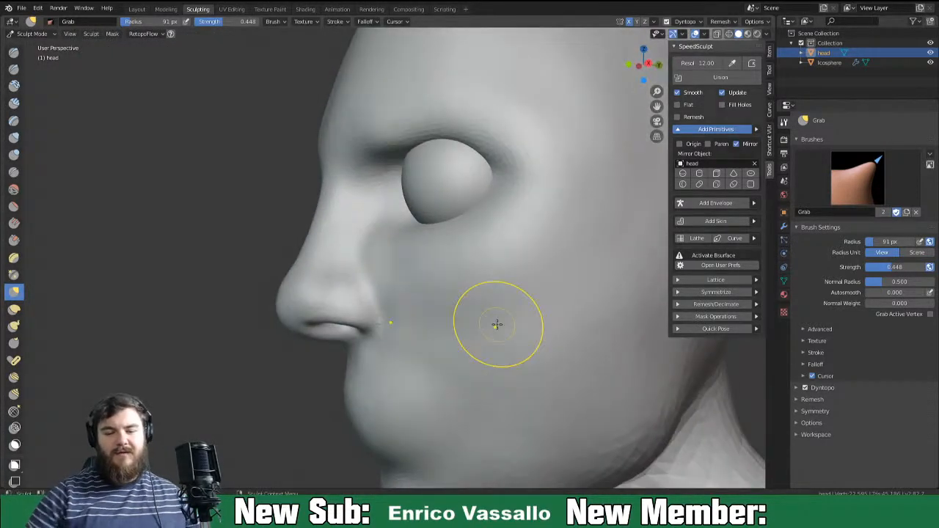
{"action": "mouse_move", "coordinate": [476, 252]}
{"action": "middle_mouse_down"}
{"action": "mouse_move", "coordinate": [460, 279]}
{"action": "mouse_move", "coordinate": [514, 281]}
{"action": "mouse_move", "coordinate": [455, 280]}
{"action": "mouse_move", "coordinate": [514, 282]}
{"action": "mouse_move", "coordinate": [441, 280]}
{"action": "mouse_move", "coordinate": [491, 277]}
{"action": "mouse_move", "coordinate": [539, 289]}
{"action": "mouse_move", "coordinate": [521, 353]}
{"action": "mouse_move", "coordinate": [429, 325]}
{"action": "mouse_move", "coordinate": [464, 334]}
{"action": "middle_mouse_up"}
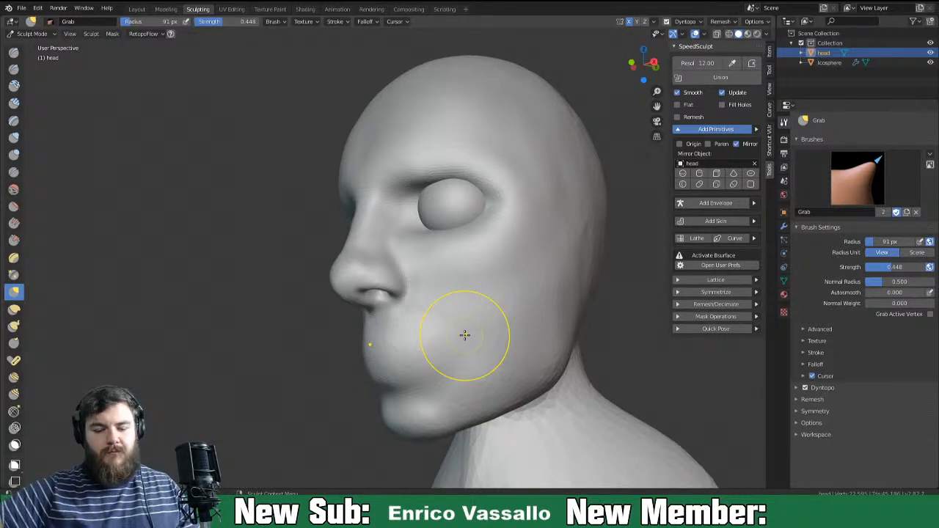
Cut the mouth line and the crease below the lower lip with the Crease brush at a 31 px radius.
{"action": "key", "text": "shift+c"}
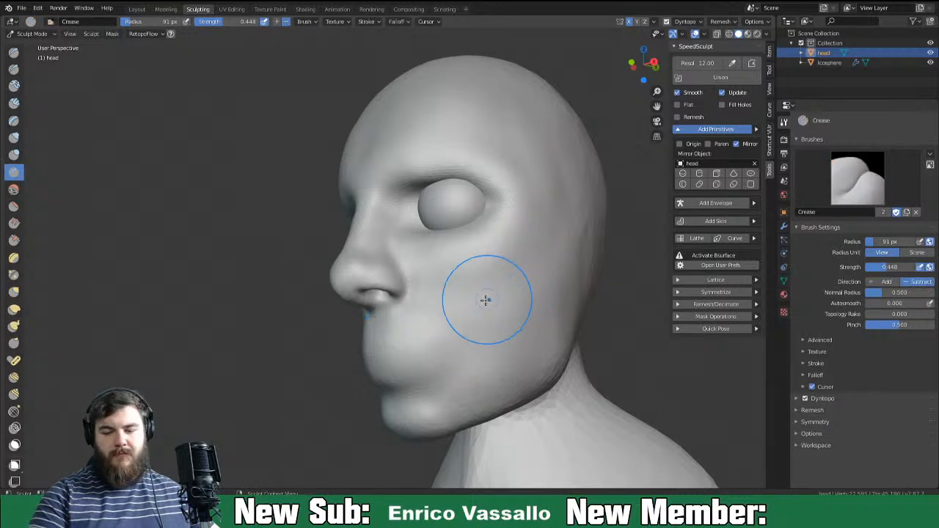
{"action": "mouse_move", "coordinate": [461, 322]}
{"action": "middle_mouse_down"}
{"action": "mouse_move", "coordinate": [511, 306]}
{"action": "mouse_move", "coordinate": [513, 269]}
{"action": "mouse_move", "coordinate": [502, 264]}
{"action": "middle_mouse_up"}
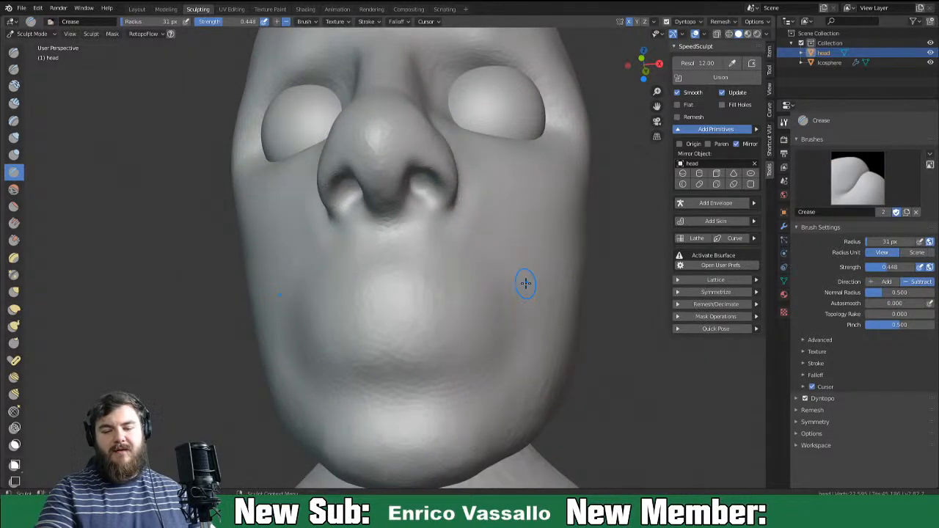
{"action": "mouse_move", "coordinate": [469, 337]}
{"action": "middle_mouse_down"}
{"action": "mouse_move", "coordinate": [547, 330]}
{"action": "mouse_move", "coordinate": [511, 328]}
{"action": "mouse_move", "coordinate": [498, 342]}
{"action": "middle_mouse_up"}
{"action": "left_click_drag", "start_coordinate": [398, 329], "coordinate": [503, 344]}
{"action": "mouse_move", "coordinate": [408, 326]}
{"action": "left_mouse_down"}
{"action": "mouse_move", "coordinate": [485, 334]}
{"action": "mouse_move", "coordinate": [394, 331]}
{"action": "mouse_move", "coordinate": [493, 338]}
{"action": "left_mouse_up"}
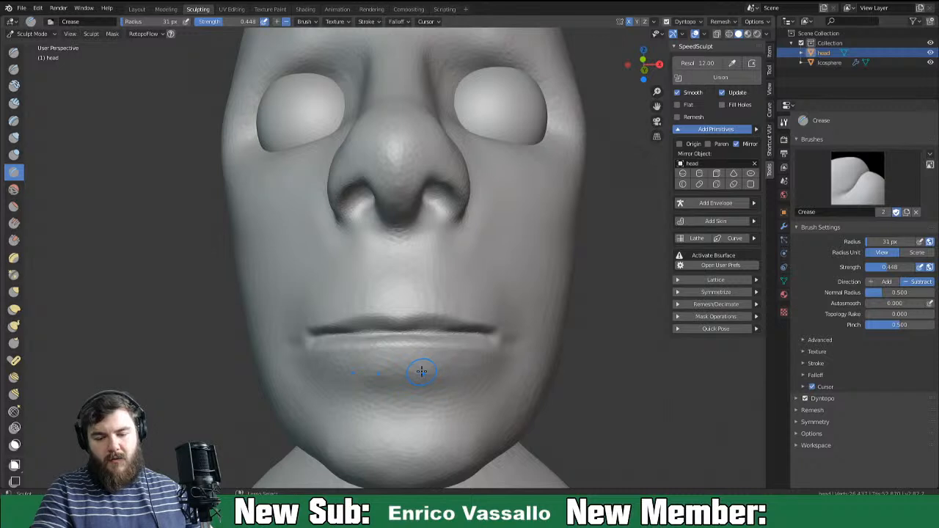
{"action": "mouse_move", "coordinate": [403, 365]}
{"action": "left_mouse_down"}
{"action": "mouse_move", "coordinate": [462, 361]}
{"action": "mouse_move", "coordinate": [502, 341]}
{"action": "mouse_move", "coordinate": [345, 363]}
{"action": "mouse_move", "coordinate": [489, 355]}
{"action": "mouse_move", "coordinate": [435, 360]}
{"action": "mouse_move", "coordinate": [413, 300]}
{"action": "mouse_move", "coordinate": [401, 300]}
{"action": "mouse_move", "coordinate": [508, 322]}
{"action": "left_mouse_up"}
Shape the lips' profile with the Grab brush at a 74 px radius and refine the lower lip toward the mouth corner at 52 px.
{"action": "middle_click_drag", "start_coordinate": [498, 348], "coordinate": [411, 360]}
{"action": "key", "text": "g"}
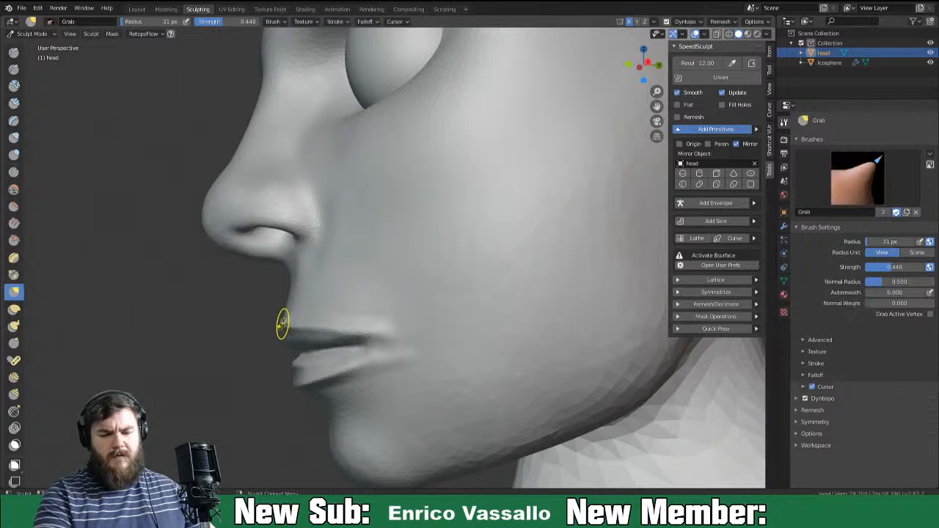
{"action": "left_click_drag", "start_coordinate": [276, 327], "coordinate": [315, 332]}
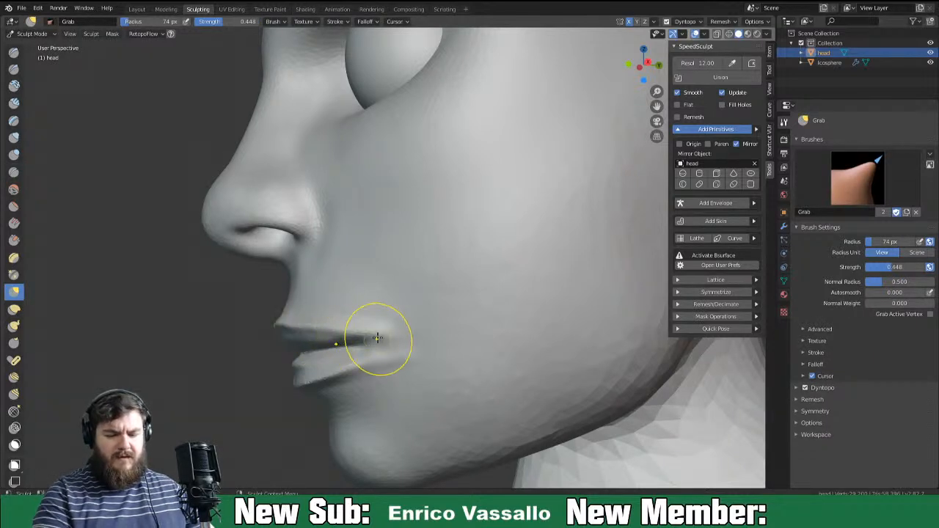
{"action": "middle_click_drag", "start_coordinate": [321, 384], "coordinate": [305, 351], "text": "shift"}
{"action": "key", "text": "f"}
{"action": "left_click", "coordinate": [301, 340]}
{"action": "left_click_drag", "start_coordinate": [275, 338], "coordinate": [277, 333]}
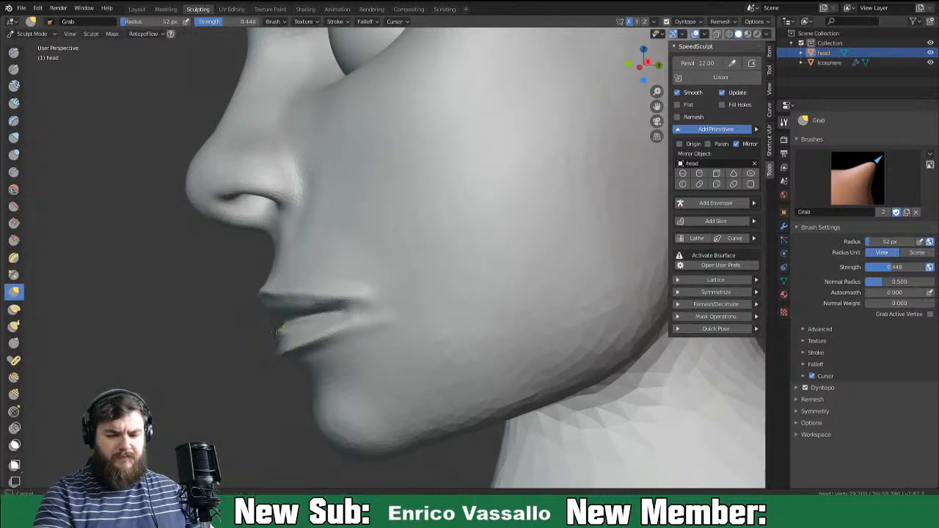
{"action": "middle_click_drag", "start_coordinate": [283, 335], "coordinate": [356, 345]}
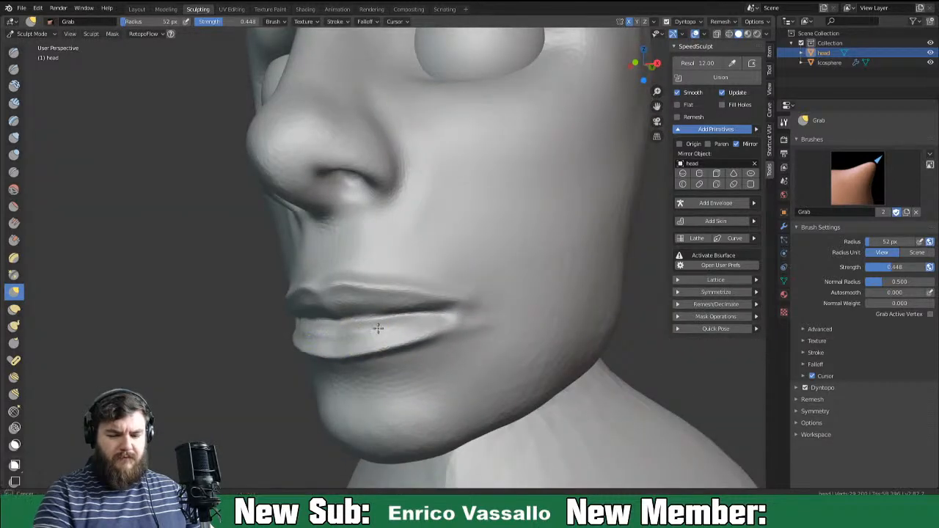
{"action": "left_click_drag", "start_coordinate": [401, 325], "coordinate": [411, 322]}
{"action": "mouse_move", "coordinate": [470, 321]}
{"action": "middle_mouse_down"}
{"action": "mouse_move", "coordinate": [539, 330]}
{"action": "mouse_move", "coordinate": [457, 342]}
{"action": "mouse_move", "coordinate": [503, 360]}
{"action": "middle_mouse_up"}
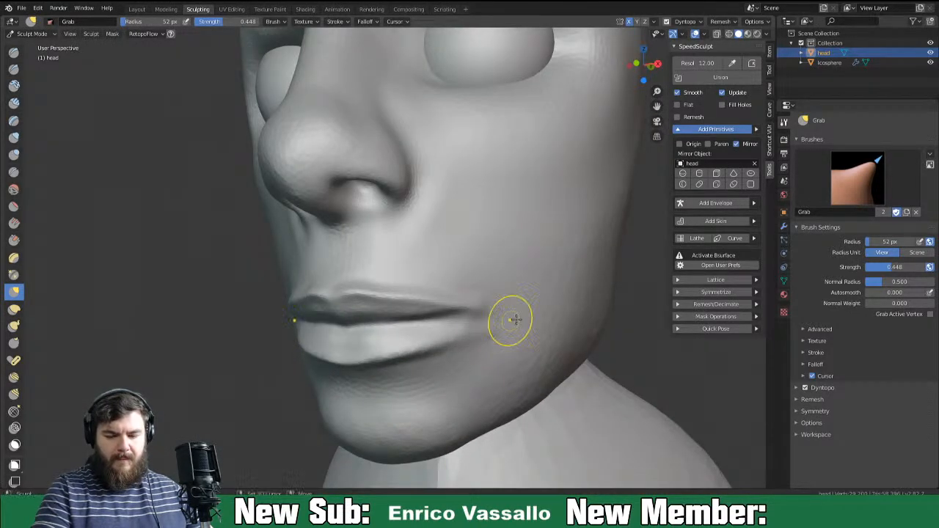
Adjust the outer parts of the lips from the front with the Grab brush at a 91 px radius.
{"action": "middle_click_drag", "start_coordinate": [457, 340], "coordinate": [509, 351]}
{"action": "key", "text": "f"}
{"action": "left_click", "coordinate": [519, 353]}
{"action": "left_click_drag", "start_coordinate": [490, 348], "coordinate": [476, 347]}
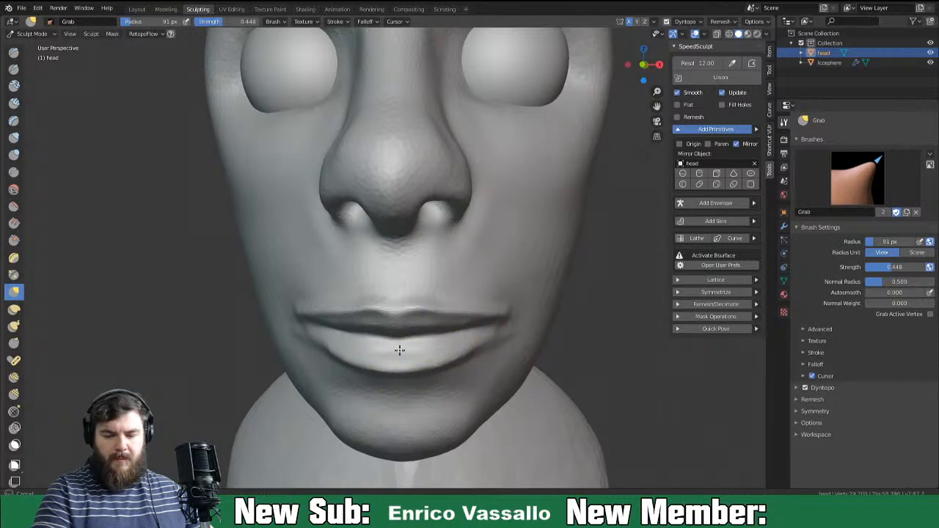
{"action": "middle_click_drag", "start_coordinate": [512, 325], "coordinate": [506, 301]}
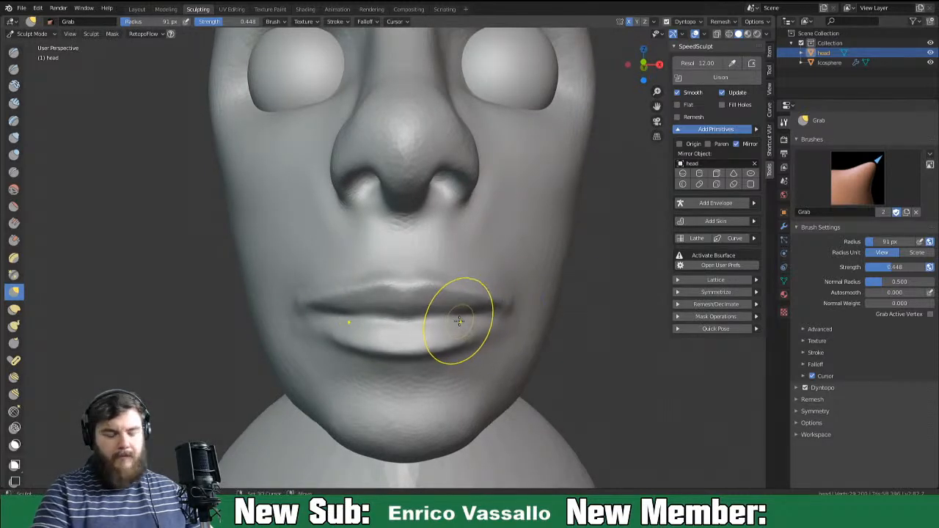
Deepen and define the line between the lips with the Crease brush at a 33 px radius.
{"action": "key", "text": "shift+c"}
{"action": "key", "text": "f"}
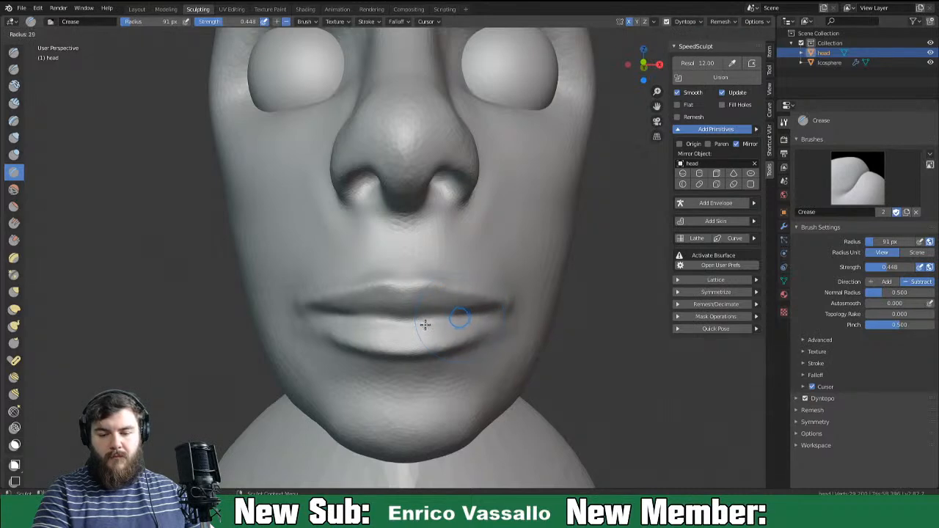
{"action": "left_click", "coordinate": [424, 323]}
{"action": "key", "text": "f"}
{"action": "left_click", "coordinate": [423, 322]}
{"action": "left_click_drag", "start_coordinate": [423, 320], "coordinate": [499, 325]}
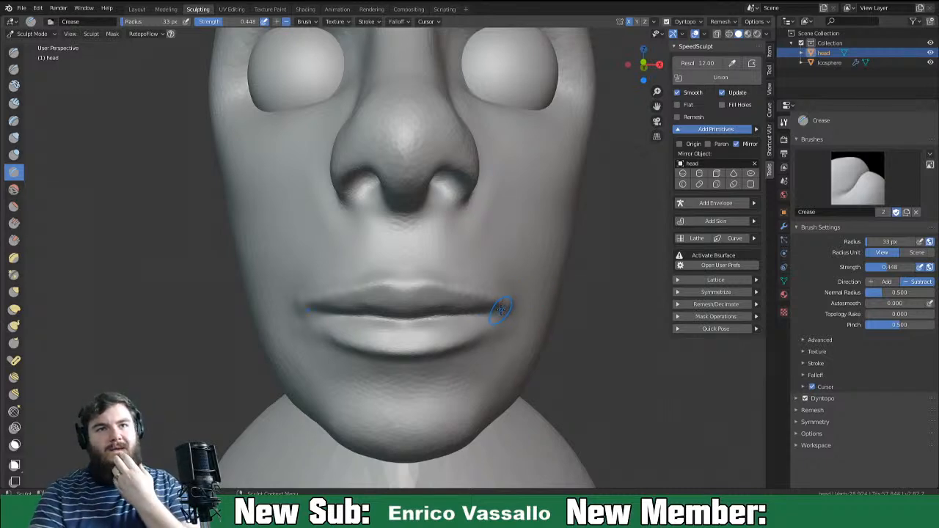
{"action": "middle_click_drag", "start_coordinate": [425, 321], "coordinate": [429, 308]}
{"action": "mouse_move", "coordinate": [411, 305]}
{"action": "left_mouse_down"}
{"action": "mouse_move", "coordinate": [426, 304]}
{"action": "mouse_move", "coordinate": [417, 303]}
{"action": "left_mouse_up"}
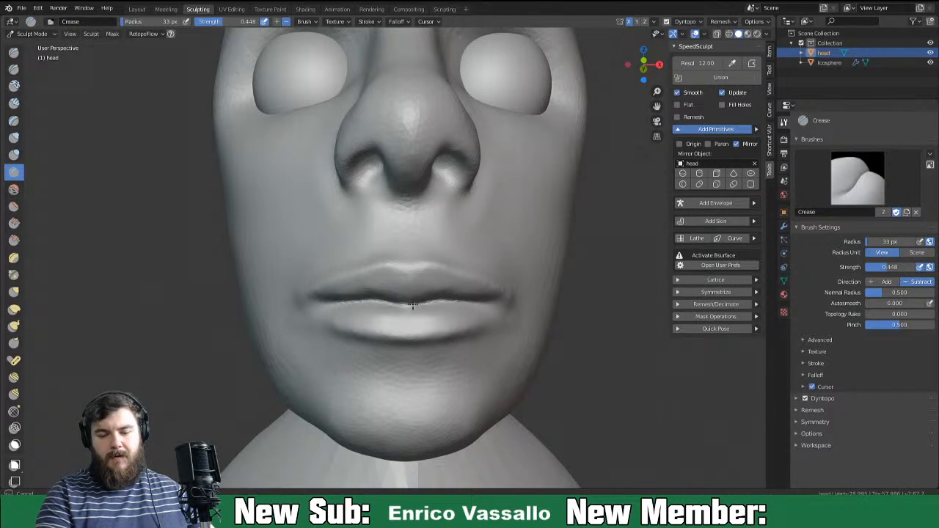
{"action": "middle_click_drag", "start_coordinate": [505, 309], "coordinate": [484, 314]}
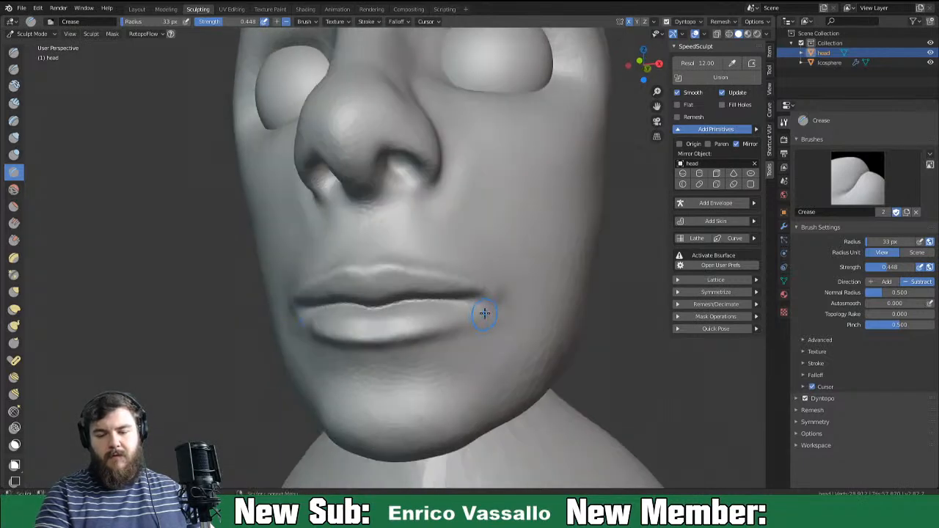
{"action": "mouse_move", "coordinate": [401, 303]}
{"action": "left_mouse_down"}
{"action": "mouse_move", "coordinate": [381, 309]}
{"action": "mouse_move", "coordinate": [412, 302]}
{"action": "left_mouse_up"}
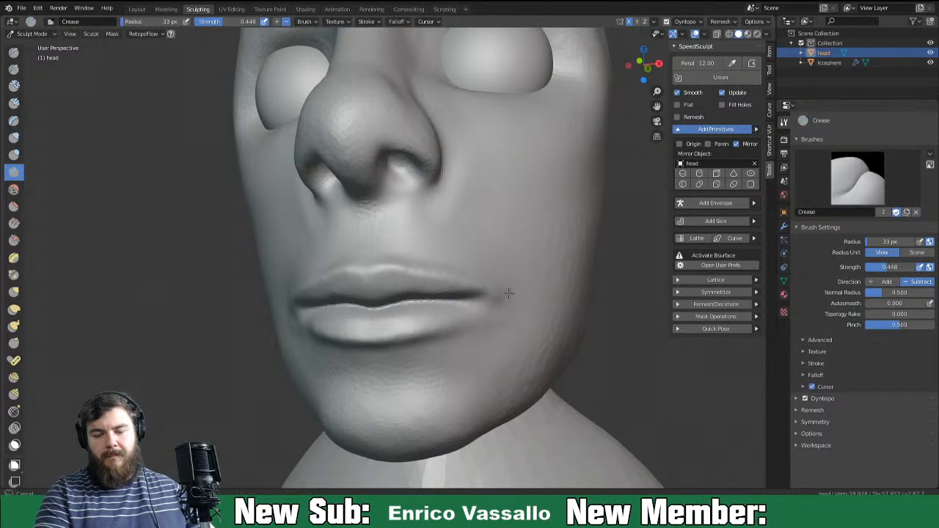
Build up the philtrum ridges between the nose and upper lip with the Clay Strips brush at a 33 px radius.
{"action": "middle_click_drag", "start_coordinate": [448, 275], "coordinate": [440, 416]}
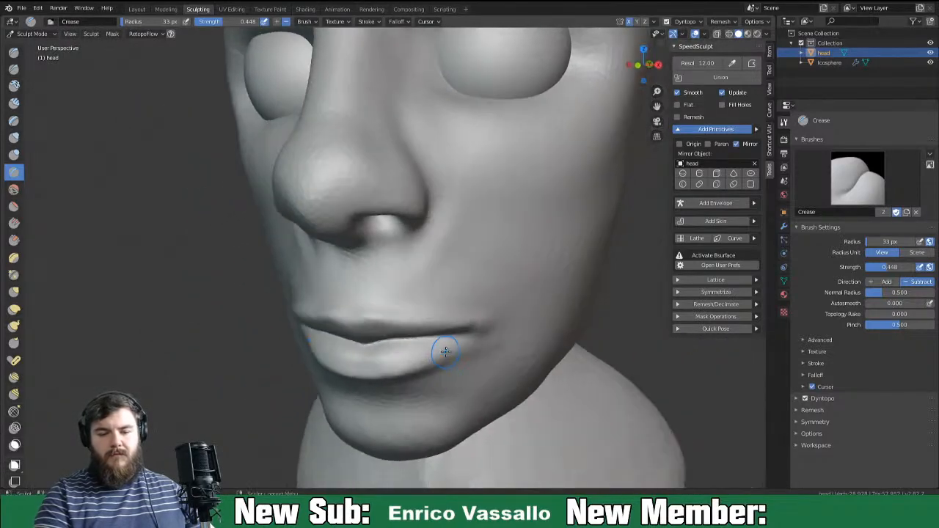
{"action": "key", "text": "c"}
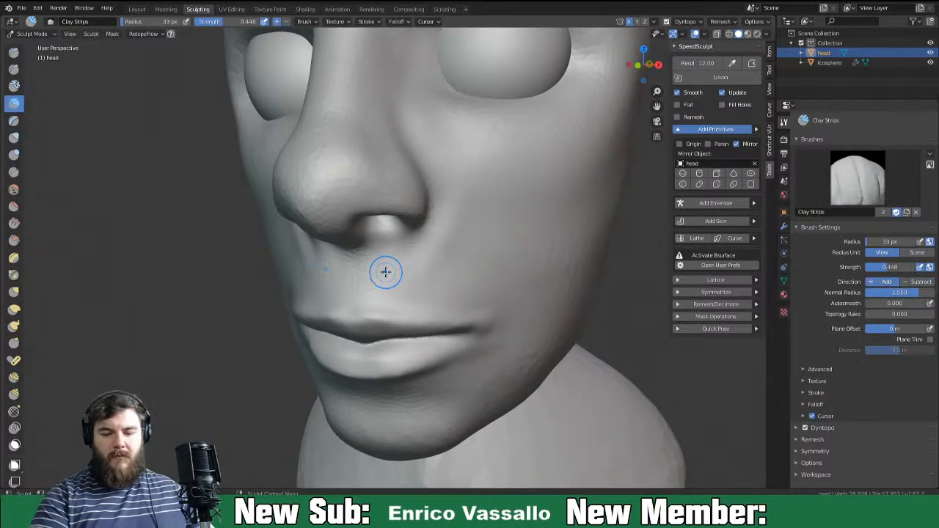
{"action": "mouse_move", "coordinate": [378, 255]}
{"action": "left_mouse_down"}
{"action": "mouse_move", "coordinate": [375, 299]}
{"action": "mouse_move", "coordinate": [397, 287]}
{"action": "mouse_move", "coordinate": [379, 268]}
{"action": "mouse_move", "coordinate": [365, 308]}
{"action": "left_mouse_up"}
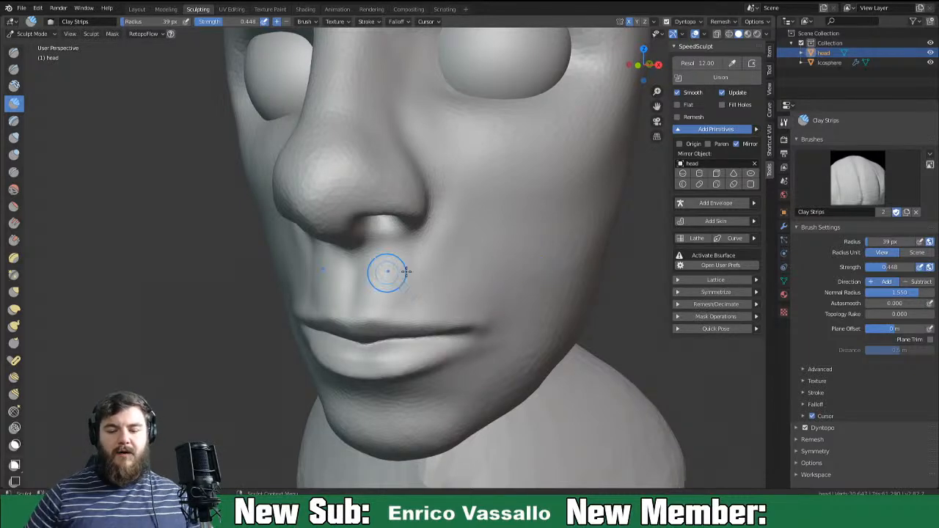
Examine the whole bust and the nose, mouth and chin shapes from the front, side and below.
{"action": "scroll", "coordinate": [399, 274], "scroll_direction": "down", "scroll_amount": 8}
{"action": "mouse_move", "coordinate": [443, 297]}
{"action": "middle_mouse_down"}
{"action": "mouse_move", "coordinate": [569, 302]}
{"action": "mouse_move", "coordinate": [638, 326]}
{"action": "mouse_move", "coordinate": [481, 294]}
{"action": "mouse_move", "coordinate": [551, 299]}
{"action": "mouse_move", "coordinate": [469, 302]}
{"action": "mouse_move", "coordinate": [411, 286]}
{"action": "mouse_move", "coordinate": [393, 319]}
{"action": "mouse_move", "coordinate": [485, 300]}
{"action": "mouse_move", "coordinate": [455, 297]}
{"action": "mouse_move", "coordinate": [506, 295]}
{"action": "mouse_move", "coordinate": [479, 355]}
{"action": "middle_mouse_up"}
{"action": "scroll", "coordinate": [478, 355], "scroll_direction": "up", "scroll_amount": 3}
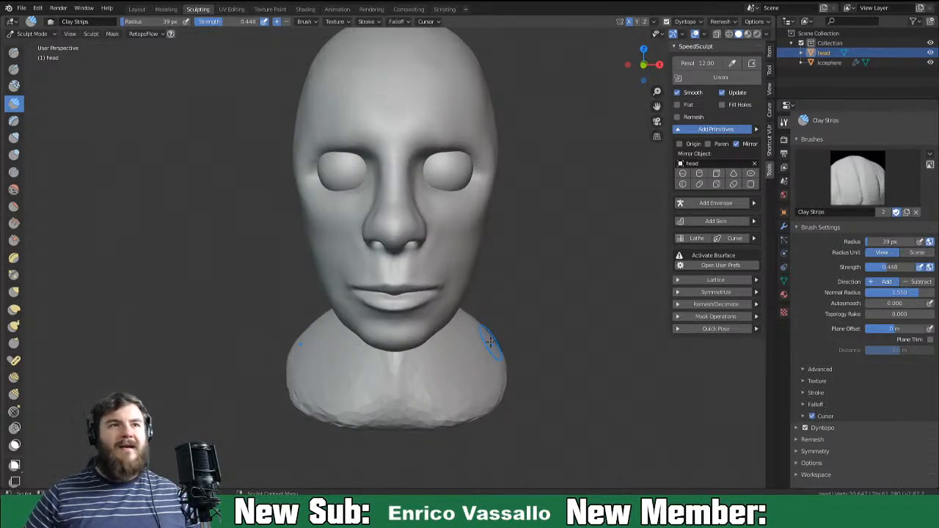
{"action": "middle_click_drag", "start_coordinate": [441, 395], "coordinate": [484, 332]}
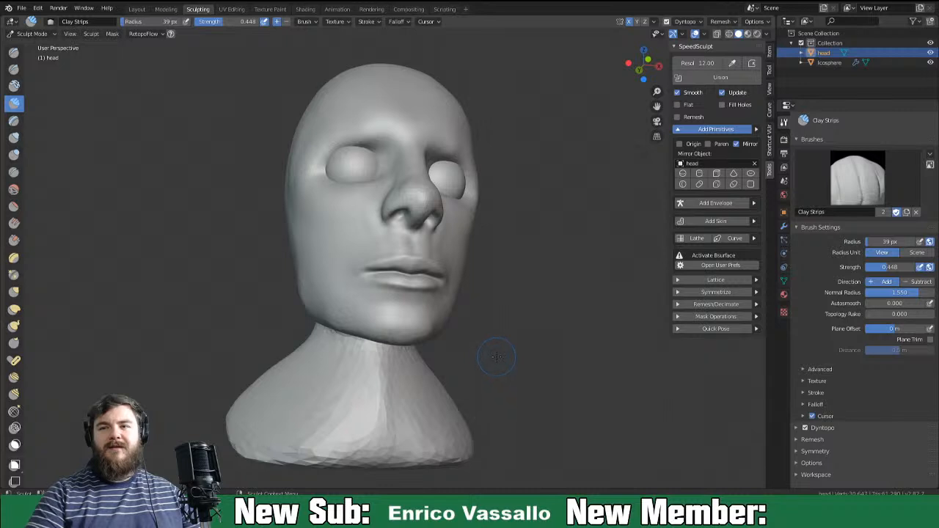
{"action": "mouse_move", "coordinate": [493, 387]}
{"action": "middle_mouse_down"}
{"action": "mouse_move", "coordinate": [448, 377]}
{"action": "mouse_move", "coordinate": [469, 379]}
{"action": "middle_mouse_up"}
{"action": "scroll", "coordinate": [459, 476], "scroll_direction": "up", "scroll_amount": 3}
{"action": "mouse_move", "coordinate": [426, 479]}
{"action": "middle_mouse_down"}
{"action": "mouse_move", "coordinate": [444, 485]}
{"action": "mouse_move", "coordinate": [468, 45]}
{"action": "middle_mouse_up"}
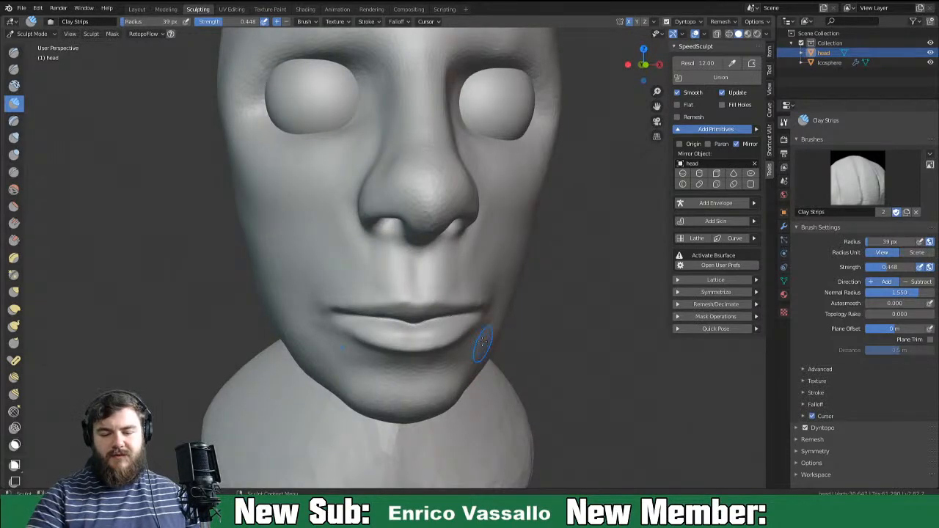
{"action": "middle_click_drag", "start_coordinate": [500, 326], "coordinate": [457, 289]}
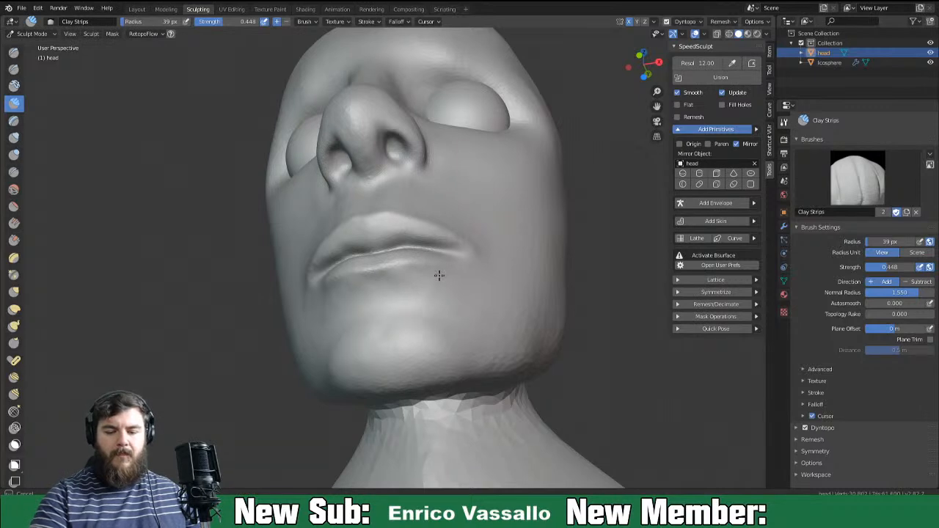
{"action": "middle_click_drag", "start_coordinate": [471, 274], "coordinate": [572, 215]}
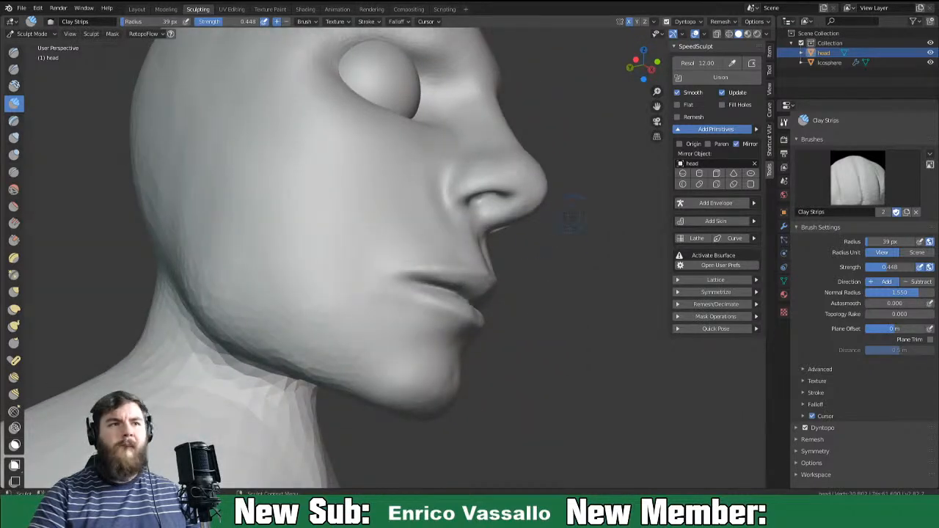
Reshape the neck and shoulders in profile with the Grab brush at a 121 px radius.
{"action": "middle_click_drag", "start_coordinate": [549, 305], "coordinate": [571, 237]}
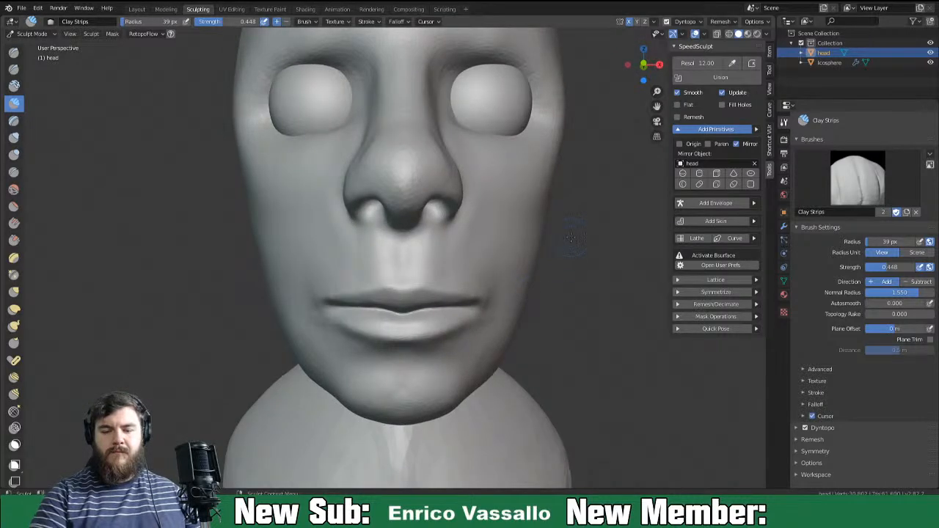
{"action": "scroll", "coordinate": [571, 237], "scroll_direction": "down", "scroll_amount": 5}
{"action": "middle_click_drag", "start_coordinate": [540, 318], "coordinate": [436, 350]}
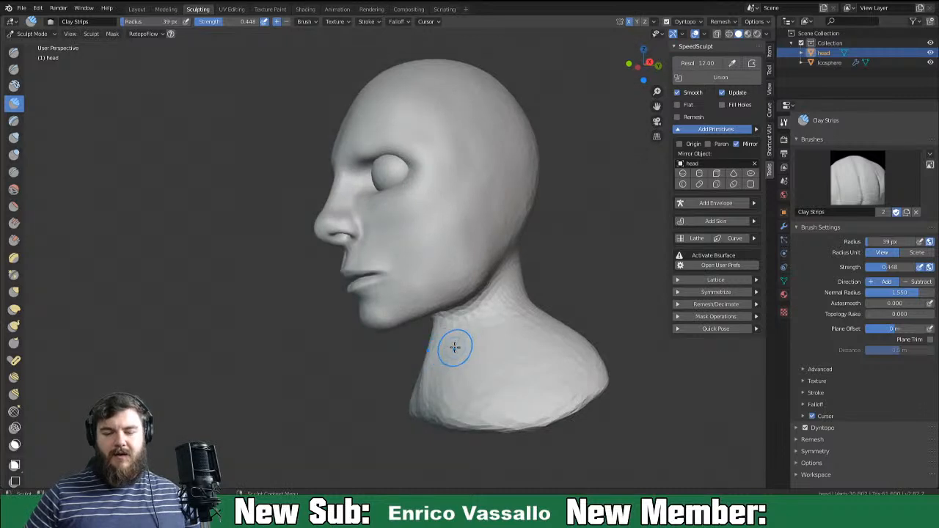
{"action": "middle_click_drag", "start_coordinate": [518, 314], "coordinate": [509, 329]}
{"action": "key", "text": "g"}
{"action": "key", "text": "f"}
{"action": "left_click", "coordinate": [564, 338]}
{"action": "mouse_move", "coordinate": [471, 360]}
{"action": "left_mouse_down"}
{"action": "mouse_move", "coordinate": [485, 369]}
{"action": "mouse_move", "coordinate": [555, 360]}
{"action": "left_mouse_up"}
{"action": "middle_click_drag", "start_coordinate": [555, 360], "coordinate": [482, 379]}
Build up muscle forms along the side and front of the neck with the Clay Strips brush at a 63 px radius.
{"action": "left_click", "coordinate": [13, 103]}
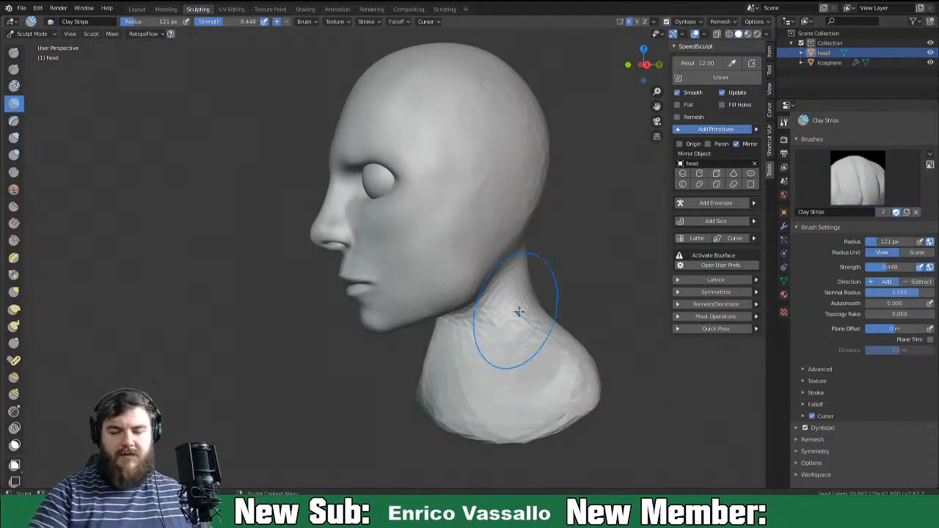
{"action": "middle_click_drag", "start_coordinate": [479, 348], "coordinate": [497, 310]}
{"action": "key", "text": "f"}
{"action": "left_click", "coordinate": [503, 284]}
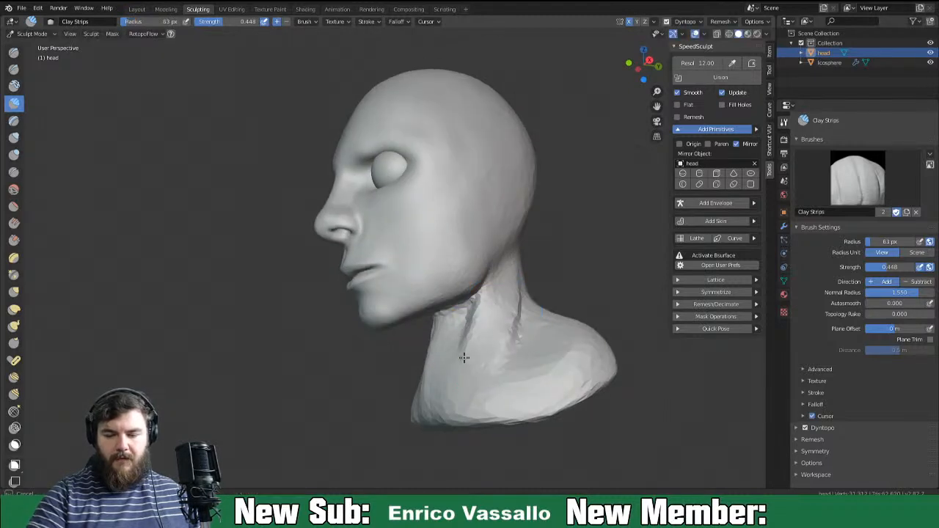
{"action": "middle_click_drag", "start_coordinate": [444, 367], "coordinate": [440, 321]}
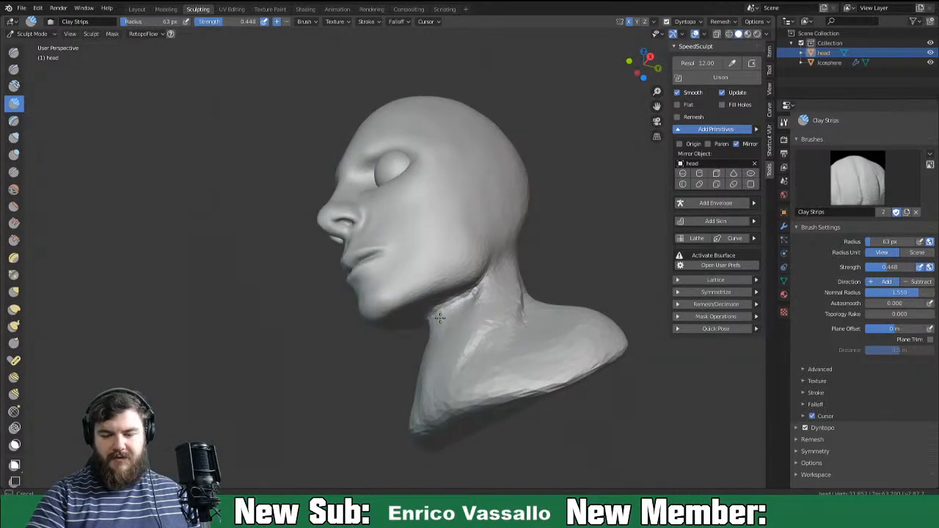
{"action": "mouse_move", "coordinate": [433, 333]}
{"action": "middle_mouse_down"}
{"action": "mouse_move", "coordinate": [510, 369]}
{"action": "mouse_move", "coordinate": [480, 376]}
{"action": "middle_mouse_up"}
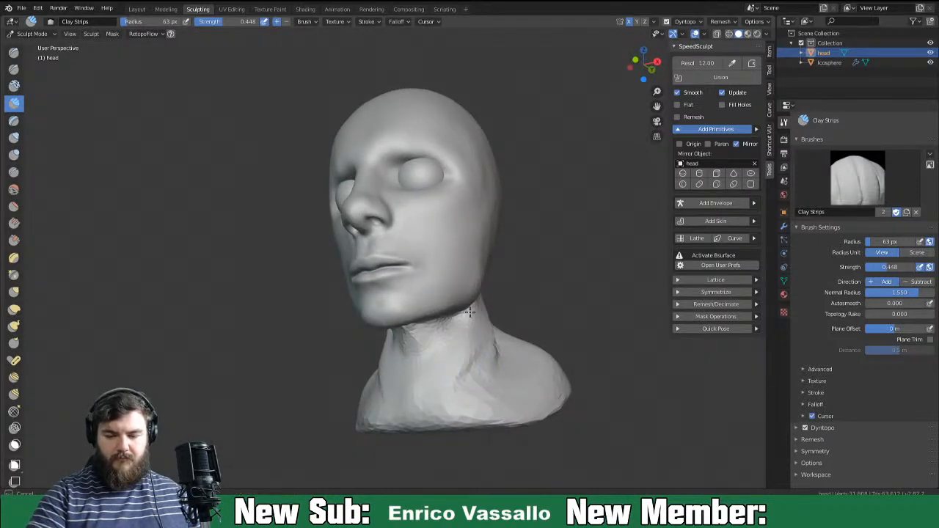
{"action": "middle_click_drag", "start_coordinate": [511, 341], "coordinate": [452, 363]}
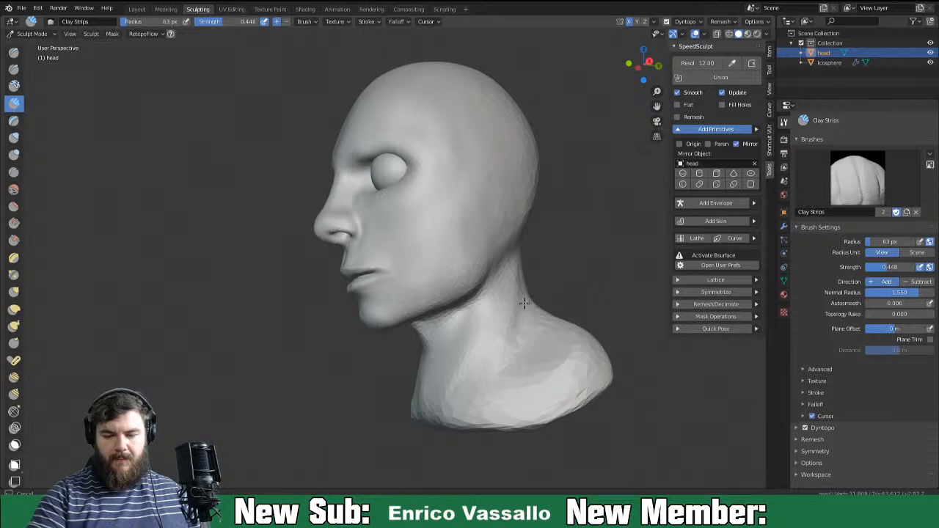
Add volume along the back of the neck down to the shoulders with the Clay Strips brush.
{"action": "mouse_move", "coordinate": [456, 375]}
{"action": "middle_mouse_down"}
{"action": "mouse_move", "coordinate": [551, 342]}
{"action": "mouse_move", "coordinate": [595, 355]}
{"action": "mouse_move", "coordinate": [554, 352]}
{"action": "middle_mouse_up"}
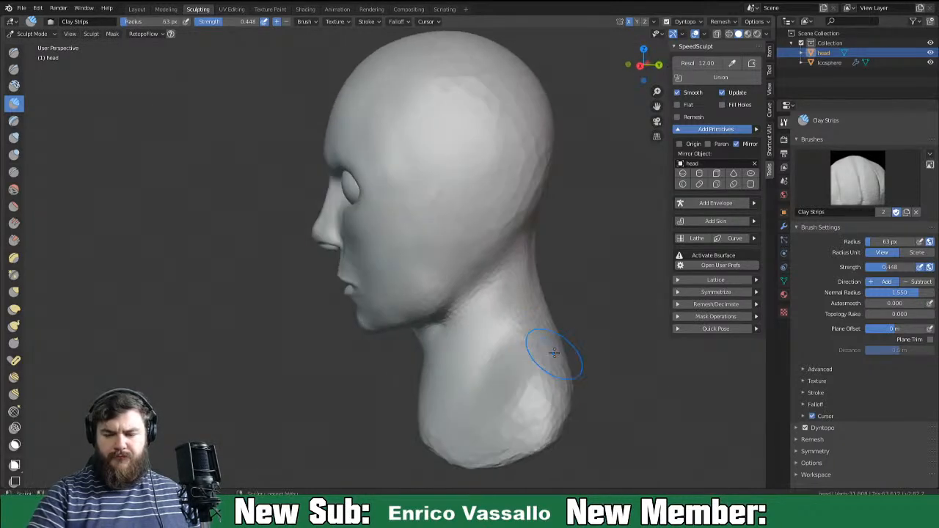
{"action": "mouse_move", "coordinate": [533, 363]}
{"action": "left_mouse_down"}
{"action": "mouse_move", "coordinate": [551, 371]}
{"action": "mouse_move", "coordinate": [528, 375]}
{"action": "mouse_move", "coordinate": [502, 343]}
{"action": "mouse_move", "coordinate": [522, 277]}
{"action": "left_mouse_up"}
{"action": "middle_click_drag", "start_coordinate": [560, 382], "coordinate": [529, 204]}
{"action": "left_click_drag", "start_coordinate": [529, 204], "coordinate": [539, 252]}
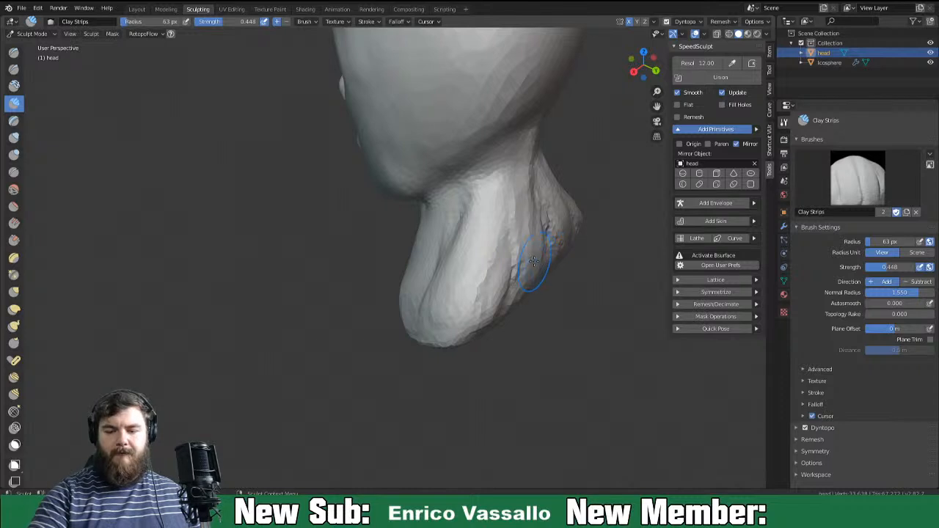
Pull the upper back and shoulders into shape with the Grab brush at a 163 px radius and smooth the neck surface.
{"action": "key", "text": "g"}
{"action": "mouse_move", "coordinate": [550, 293]}
{"action": "middle_mouse_down"}
{"action": "mouse_move", "coordinate": [565, 273]}
{"action": "mouse_move", "coordinate": [526, 251]}
{"action": "middle_mouse_up"}
{"action": "left_click_drag", "start_coordinate": [529, 253], "coordinate": [544, 261]}
{"action": "middle_click_drag", "start_coordinate": [519, 264], "coordinate": [541, 256]}
{"action": "left_click_drag", "start_coordinate": [481, 168], "coordinate": [474, 204], "text": "shift"}
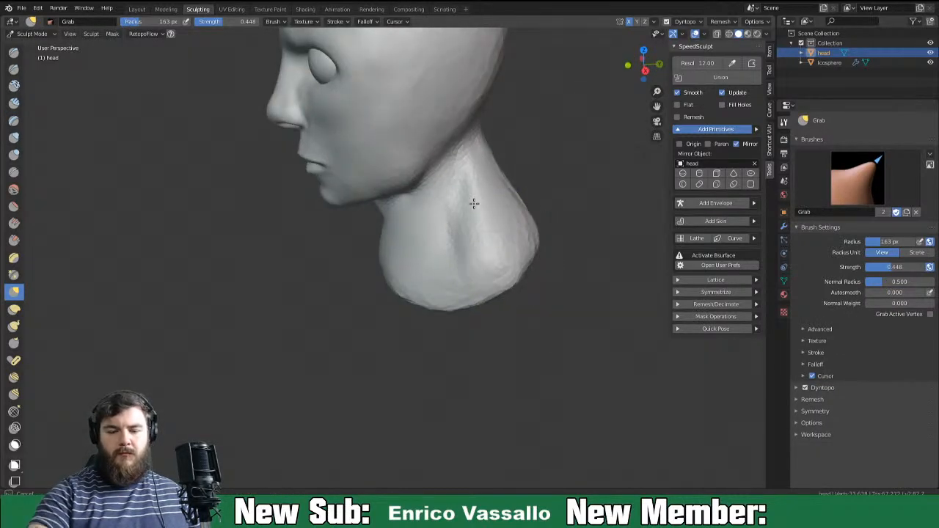
{"action": "middle_click_drag", "start_coordinate": [521, 256], "coordinate": [522, 202]}
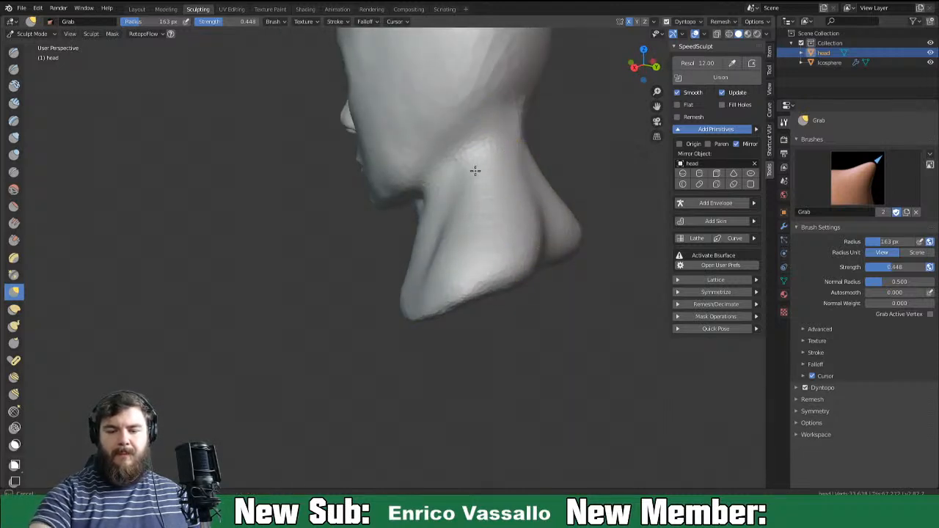
{"action": "middle_click_drag", "start_coordinate": [447, 247], "coordinate": [606, 245]}
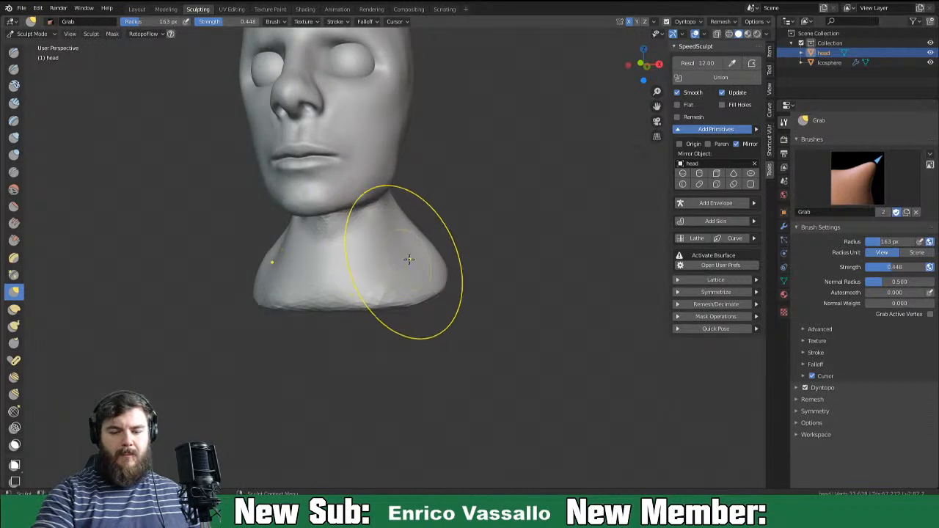
Reposition the shoulder mass from a three-quarter view with the Grab brush at a 199 px radius.
{"action": "key", "text": "f"}
{"action": "left_click", "coordinate": [381, 262]}
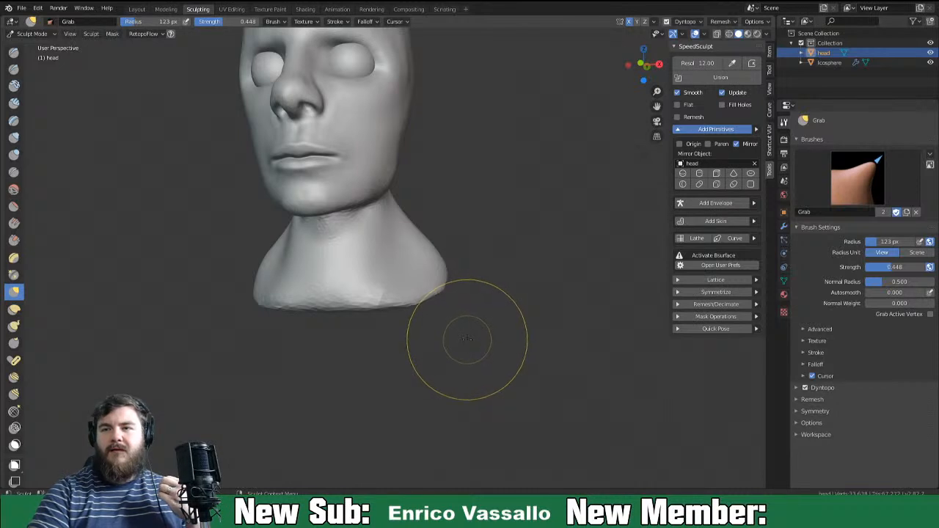
{"action": "mouse_move", "coordinate": [436, 362]}
{"action": "middle_mouse_down"}
{"action": "mouse_move", "coordinate": [506, 294]}
{"action": "mouse_move", "coordinate": [425, 274]}
{"action": "mouse_move", "coordinate": [406, 293]}
{"action": "middle_mouse_up"}
{"action": "key", "text": "f"}
{"action": "left_click", "coordinate": [481, 265]}
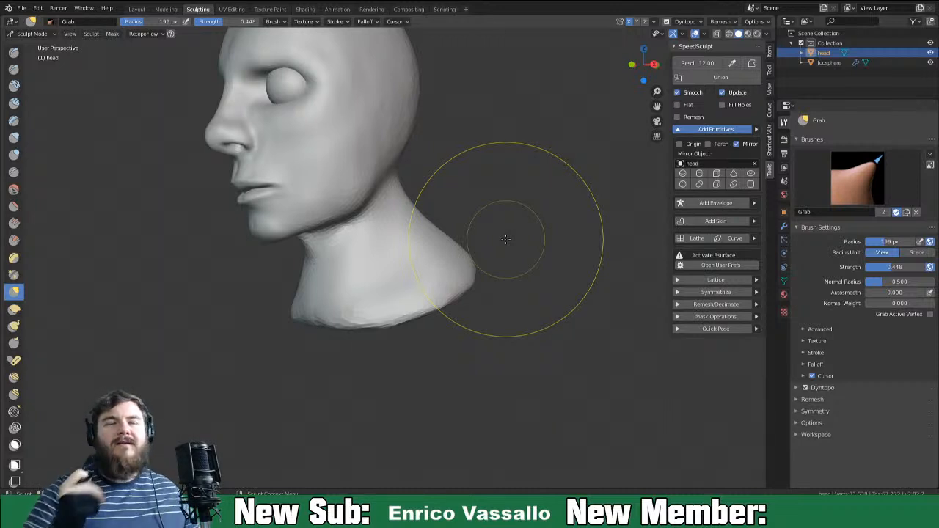
{"action": "middle_click_drag", "start_coordinate": [425, 266], "coordinate": [412, 245]}
{"action": "left_click_drag", "start_coordinate": [413, 241], "coordinate": [395, 254]}
{"action": "mouse_move", "coordinate": [408, 254]}
{"action": "left_mouse_down"}
{"action": "mouse_move", "coordinate": [400, 250]}
{"action": "mouse_move", "coordinate": [373, 287]}
{"action": "left_mouse_up"}
Adjust the front lower edge of the bust below the neck from the side with the Grab brush.
{"action": "mouse_move", "coordinate": [374, 287]}
{"action": "middle_mouse_down"}
{"action": "mouse_move", "coordinate": [356, 299]}
{"action": "mouse_move", "coordinate": [356, 314]}
{"action": "mouse_move", "coordinate": [324, 330]}
{"action": "middle_mouse_up"}
{"action": "middle_click_drag", "start_coordinate": [457, 279], "coordinate": [411, 306]}
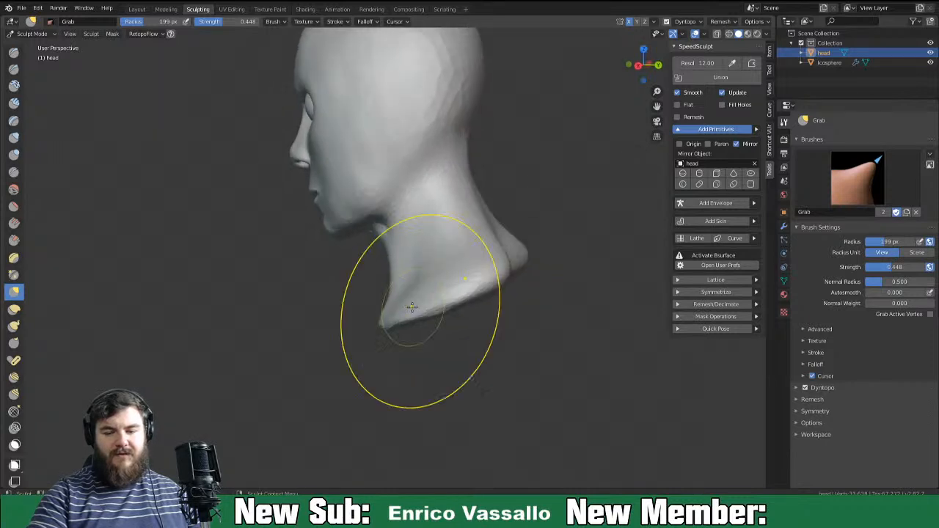
{"action": "mouse_move", "coordinate": [509, 252]}
{"action": "middle_mouse_down"}
{"action": "mouse_move", "coordinate": [522, 269]}
{"action": "mouse_move", "coordinate": [506, 253]}
{"action": "mouse_move", "coordinate": [515, 231]}
{"action": "mouse_move", "coordinate": [477, 278]}
{"action": "middle_mouse_up"}
{"action": "mouse_move", "coordinate": [390, 322]}
{"action": "left_mouse_down"}
{"action": "mouse_move", "coordinate": [370, 314]}
{"action": "mouse_move", "coordinate": [399, 310]}
{"action": "left_mouse_up"}
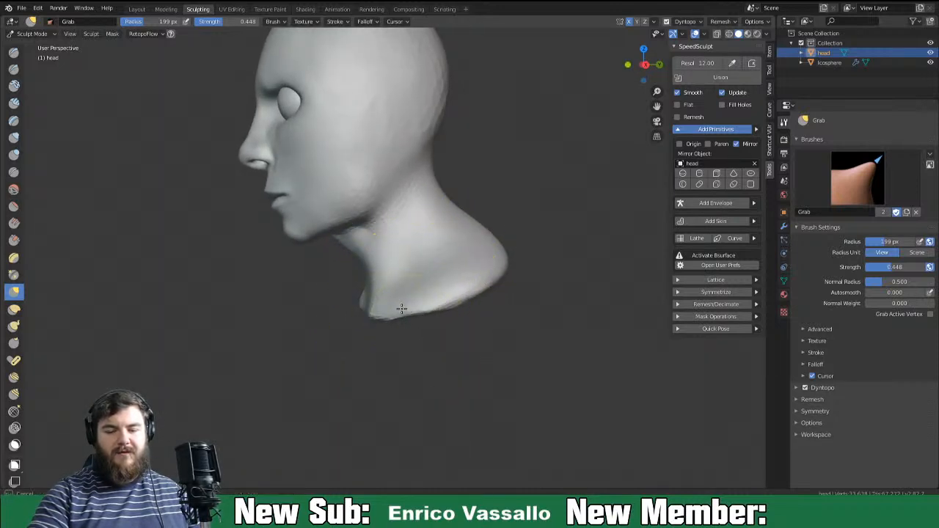
{"action": "mouse_move", "coordinate": [415, 398]}
{"action": "middle_mouse_down"}
{"action": "mouse_move", "coordinate": [489, 330]}
{"action": "mouse_move", "coordinate": [447, 340]}
{"action": "middle_mouse_up"}
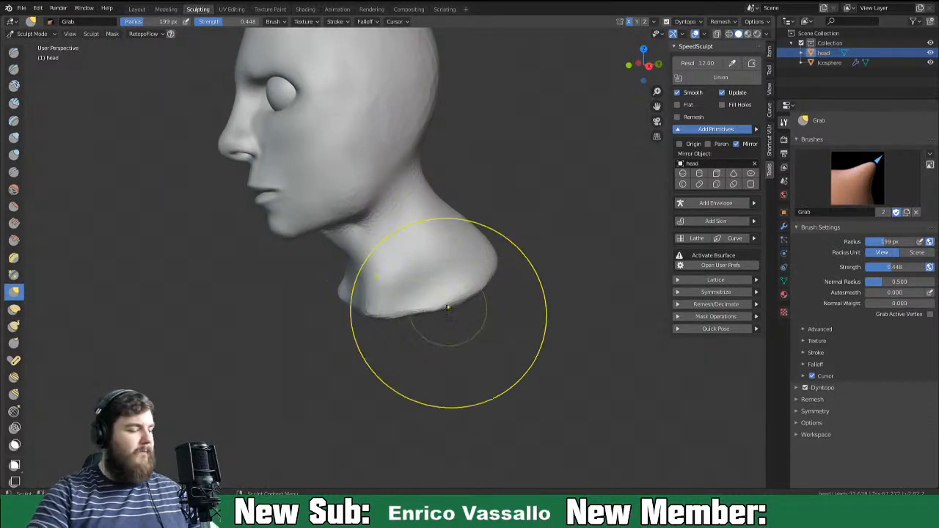
Pull the shoulders outward to widen them with the Snake Hook brush at a 123 px radius.
{"action": "key", "text": "k"}
{"action": "key", "text": "f"}
{"action": "left_click", "coordinate": [383, 314]}
{"action": "middle_click_drag", "start_coordinate": [442, 314], "coordinate": [446, 288]}
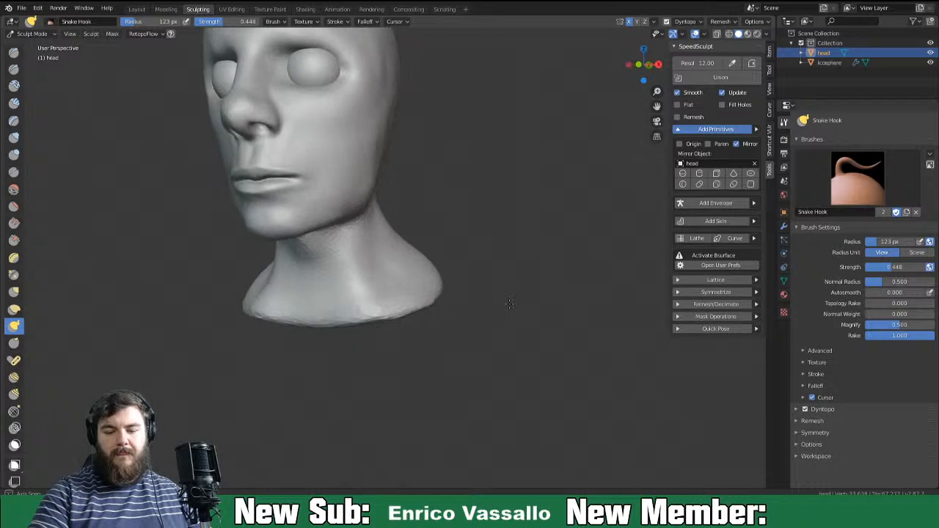
{"action": "left_click_drag", "start_coordinate": [434, 278], "coordinate": [444, 285]}
{"action": "left_click_drag", "start_coordinate": [439, 289], "coordinate": [475, 290]}
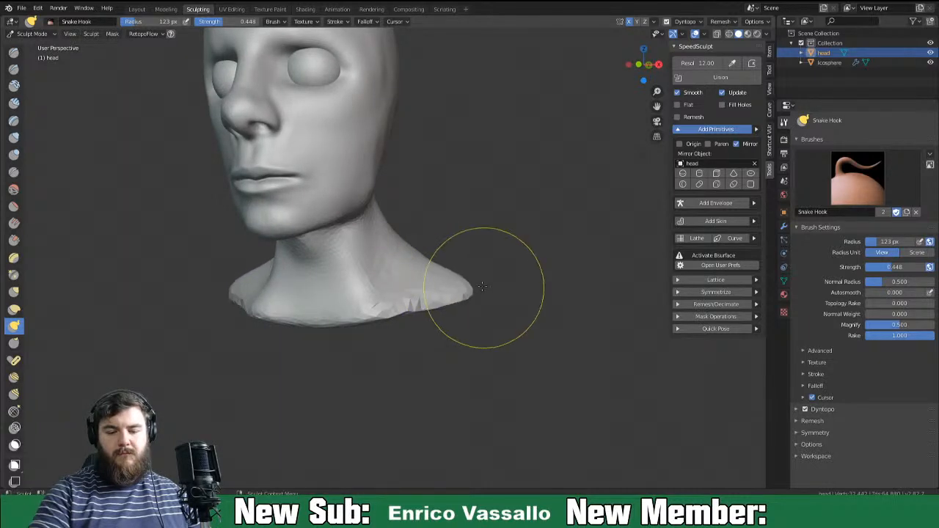
Extend the chest area at the bust's lower front downward with the Snake Hook brush.
{"action": "middle_click_drag", "start_coordinate": [399, 324], "coordinate": [361, 326]}
{"action": "left_click_drag", "start_coordinate": [359, 329], "coordinate": [355, 355]}
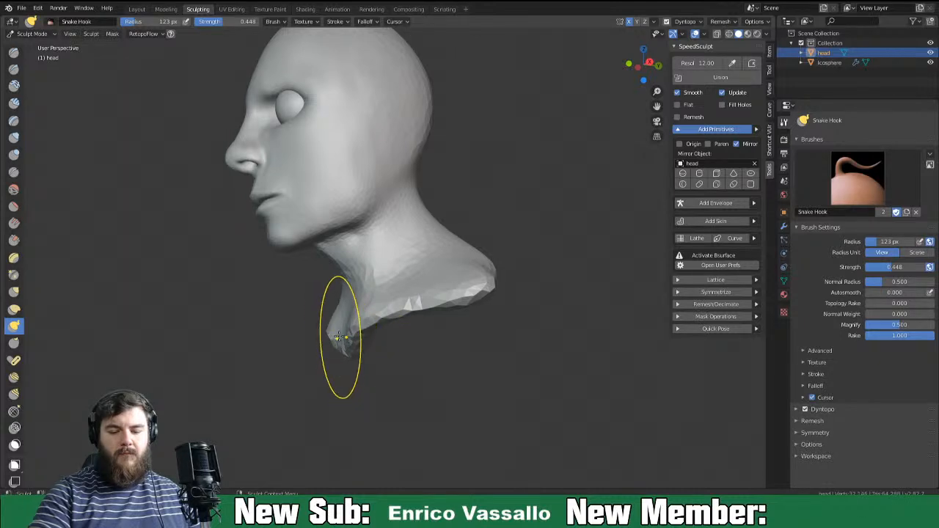
{"action": "left_click_drag", "start_coordinate": [339, 340], "coordinate": [336, 344]}
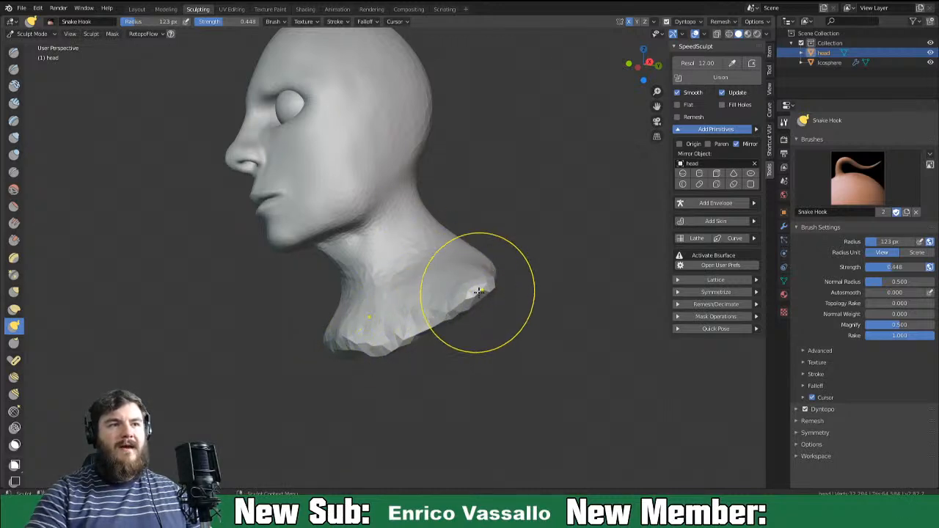
{"action": "mouse_move", "coordinate": [465, 345]}
{"action": "middle_mouse_down"}
{"action": "mouse_move", "coordinate": [508, 359]}
{"action": "mouse_move", "coordinate": [514, 308]}
{"action": "mouse_move", "coordinate": [350, 293]}
{"action": "mouse_move", "coordinate": [492, 299]}
{"action": "middle_mouse_up"}
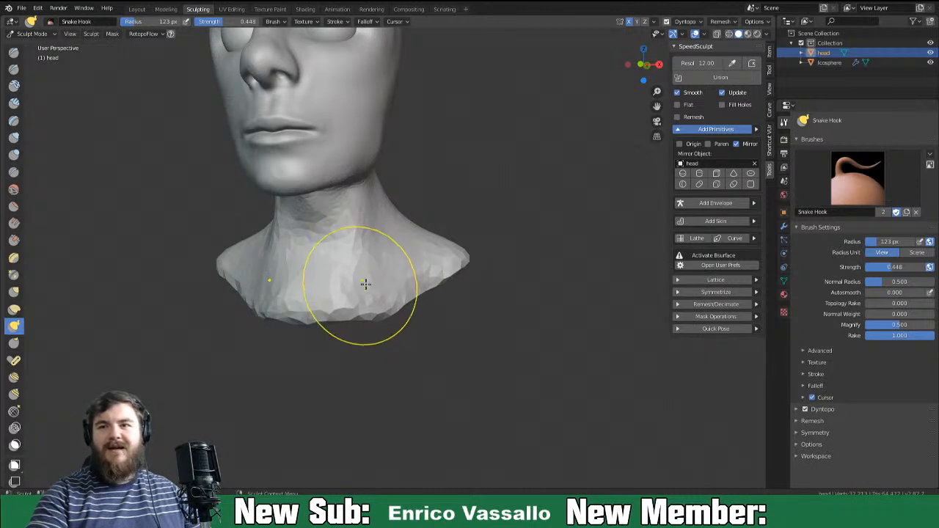
Fill out the hollow underside of the bust with the Inflate brush at a 123 px radius.
{"action": "mouse_move", "coordinate": [474, 306]}
{"action": "middle_mouse_down"}
{"action": "mouse_move", "coordinate": [514, 220]}
{"action": "mouse_move", "coordinate": [502, 261]}
{"action": "mouse_move", "coordinate": [478, 270]}
{"action": "middle_mouse_up"}
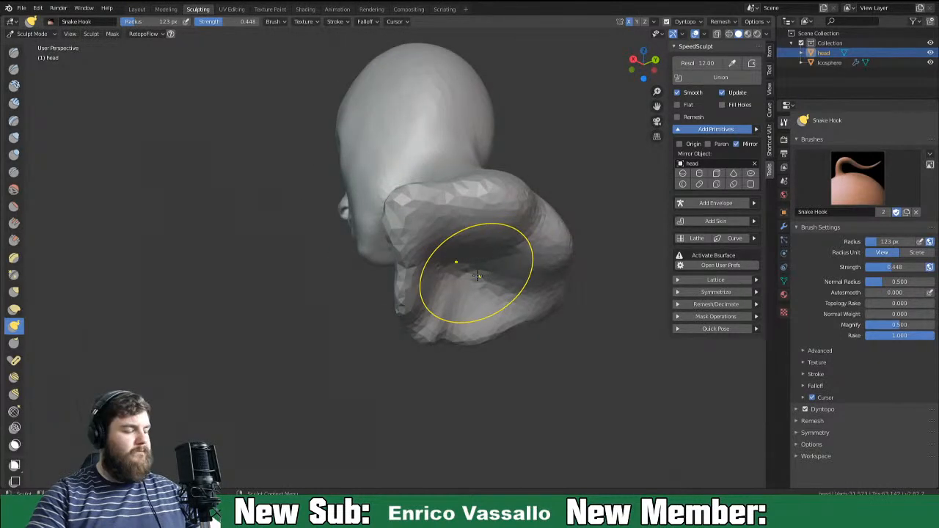
{"action": "key", "text": "i"}
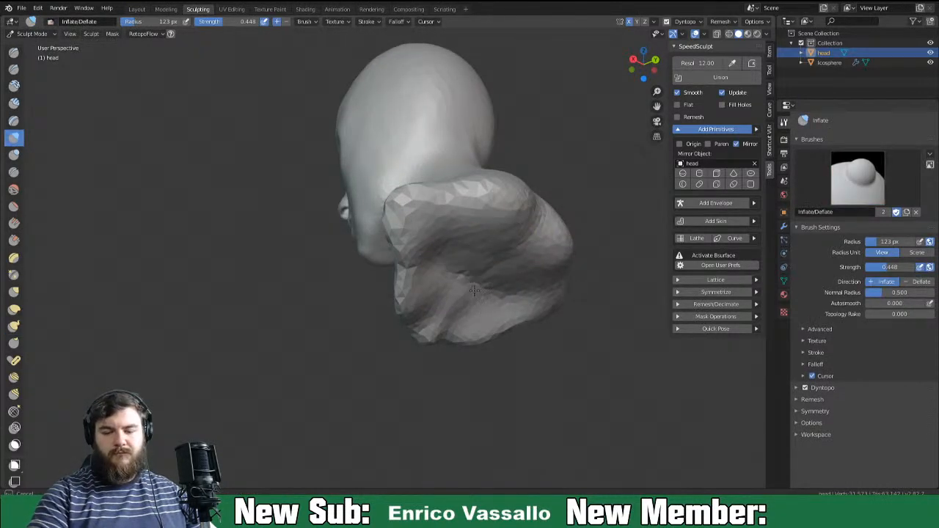
{"action": "left_click_drag", "start_coordinate": [473, 299], "coordinate": [453, 248]}
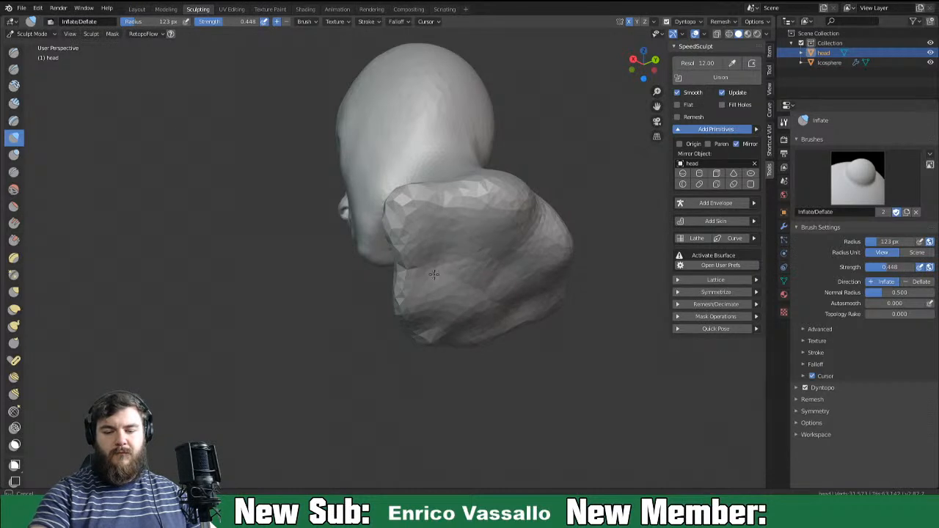
{"action": "left_click_drag", "start_coordinate": [434, 274], "coordinate": [429, 249]}
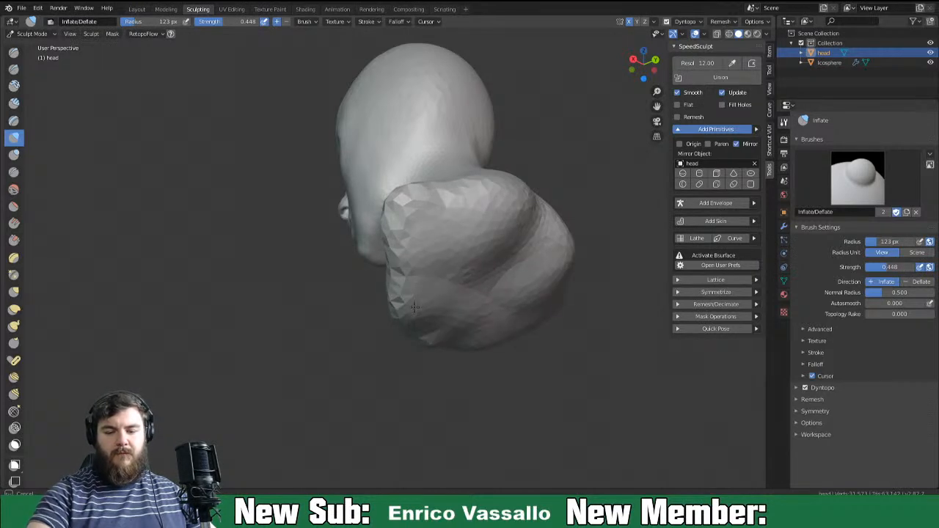
{"action": "middle_click_drag", "start_coordinate": [493, 294], "coordinate": [478, 312]}
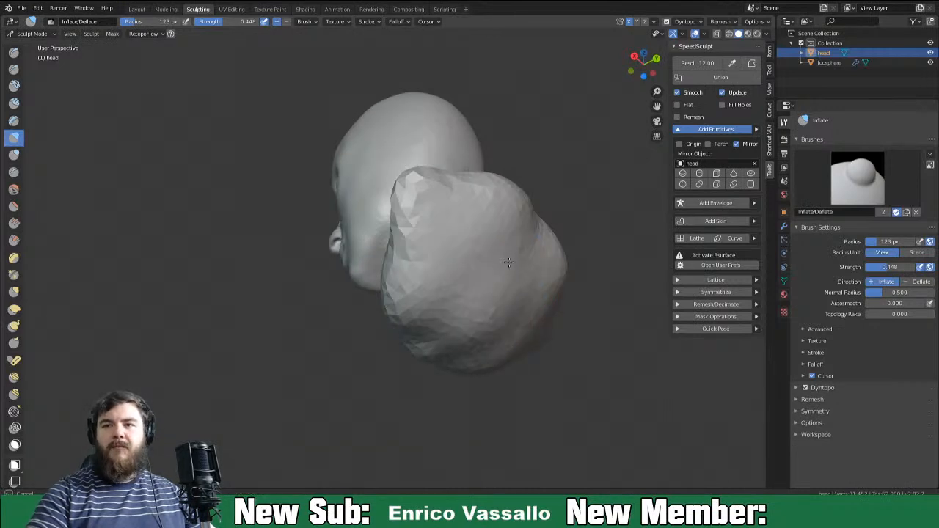
Reshape the widened shoulders with the Grab brush, enlarging its radius to 182 px.
{"action": "mouse_move", "coordinate": [477, 311]}
{"action": "middle_mouse_down"}
{"action": "mouse_move", "coordinate": [457, 245]}
{"action": "mouse_move", "coordinate": [493, 269]}
{"action": "mouse_move", "coordinate": [493, 256]}
{"action": "middle_mouse_up"}
{"action": "key", "text": "g"}
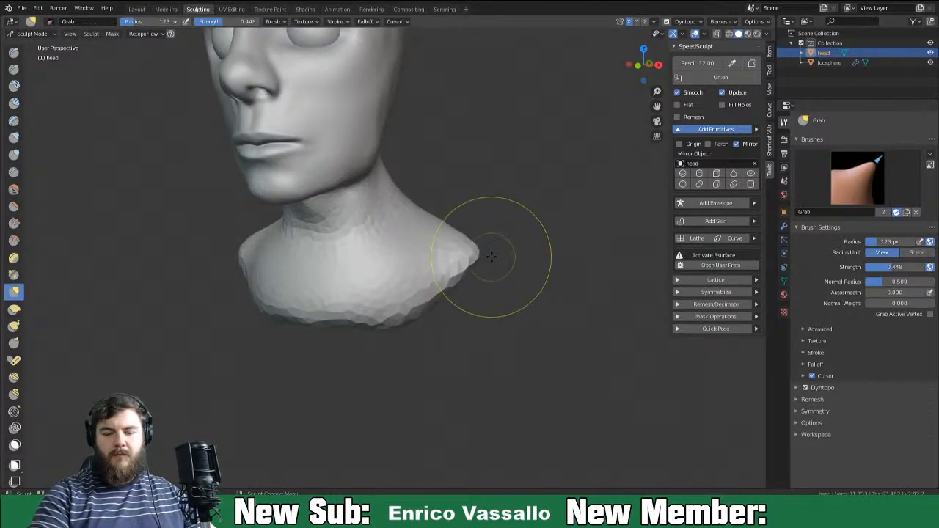
{"action": "mouse_move", "coordinate": [519, 268]}
{"action": "middle_mouse_down"}
{"action": "mouse_move", "coordinate": [552, 266]}
{"action": "mouse_move", "coordinate": [465, 272]}
{"action": "mouse_move", "coordinate": [434, 335]}
{"action": "mouse_move", "coordinate": [413, 308]}
{"action": "mouse_move", "coordinate": [410, 323]}
{"action": "mouse_move", "coordinate": [528, 354]}
{"action": "mouse_move", "coordinate": [524, 330]}
{"action": "mouse_move", "coordinate": [509, 327]}
{"action": "mouse_move", "coordinate": [512, 339]}
{"action": "middle_mouse_up"}
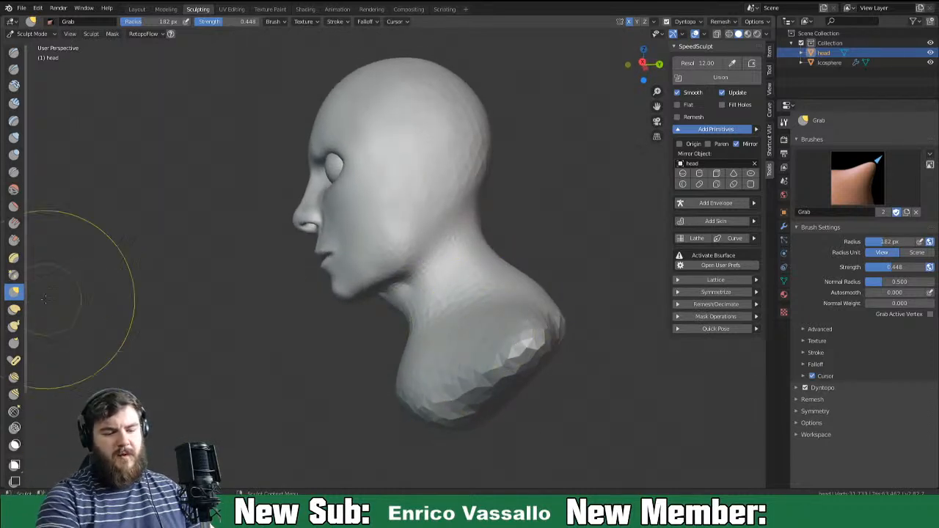
Adjust the bend of the neck and shoulders with the Pose brush at a 182 px radius, undoing an unwanted stroke.
{"action": "left_click", "coordinate": [14, 360]}
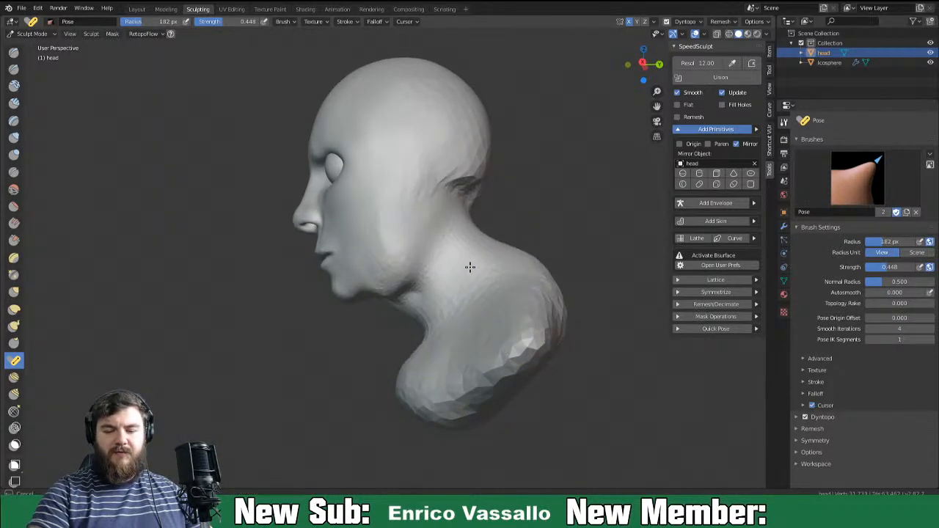
{"action": "mouse_move", "coordinate": [474, 332]}
{"action": "left_mouse_down"}
{"action": "mouse_move", "coordinate": [497, 338]}
{"action": "mouse_move", "coordinate": [476, 360]}
{"action": "mouse_move", "coordinate": [499, 312]}
{"action": "left_mouse_up"}
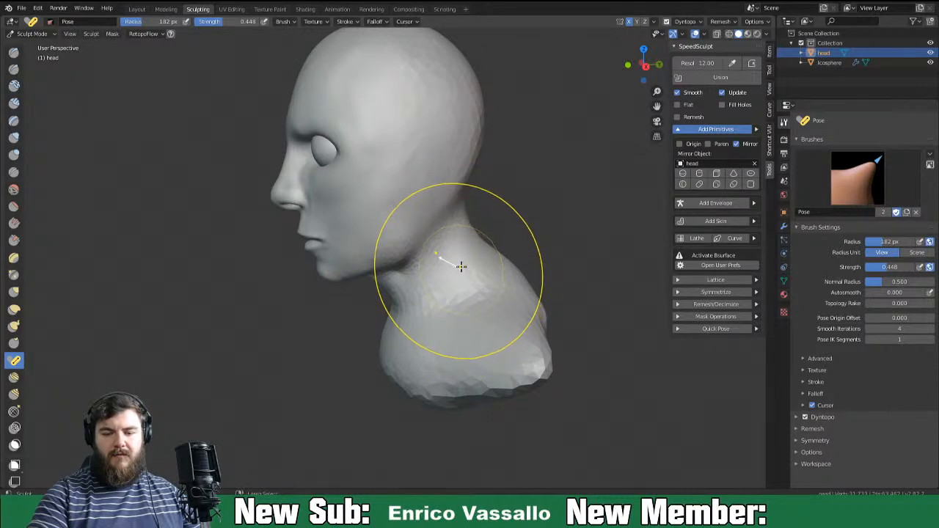
{"action": "left_click_drag", "start_coordinate": [457, 269], "coordinate": [462, 259]}
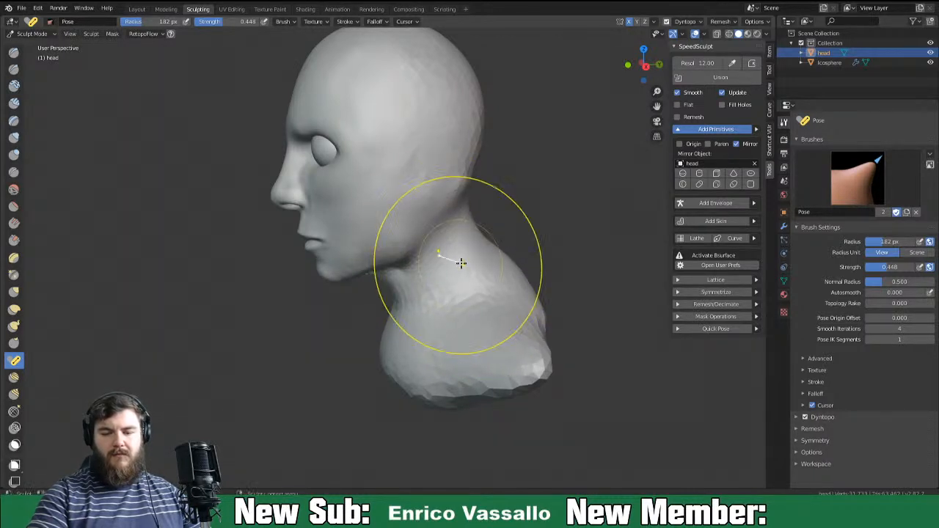
{"action": "key", "text": "ctrl+z"}
{"action": "mouse_move", "coordinate": [497, 296]}
{"action": "middle_mouse_down"}
{"action": "mouse_move", "coordinate": [591, 292]}
{"action": "mouse_move", "coordinate": [495, 291]}
{"action": "middle_mouse_up"}
{"action": "left_click_drag", "start_coordinate": [494, 292], "coordinate": [505, 288]}
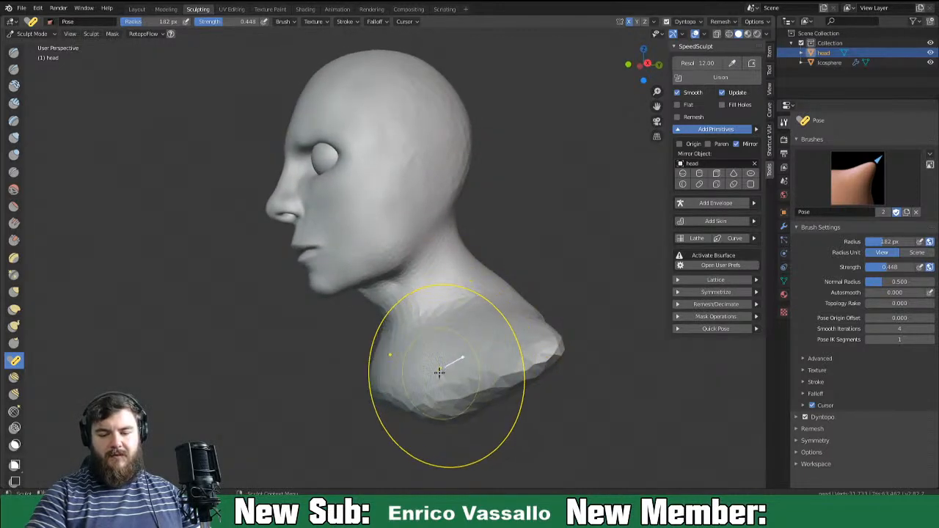
Refine the profile of the chest and shoulders with the Grab brush at a 224 px radius.
{"action": "key", "text": "g"}
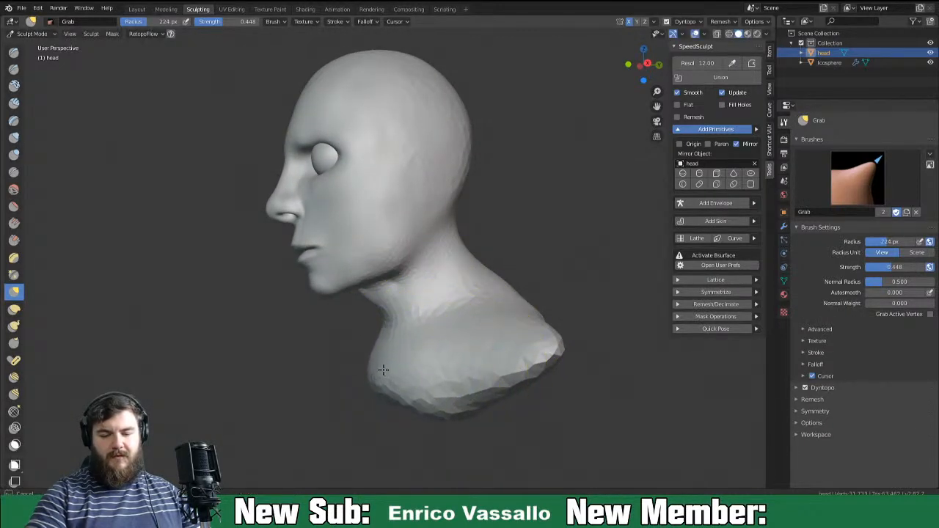
{"action": "middle_click_drag", "start_coordinate": [399, 380], "coordinate": [409, 377]}
{"action": "mouse_move", "coordinate": [509, 377]}
{"action": "middle_mouse_down"}
{"action": "mouse_move", "coordinate": [480, 371]}
{"action": "mouse_move", "coordinate": [480, 396]}
{"action": "mouse_move", "coordinate": [466, 415]}
{"action": "mouse_move", "coordinate": [422, 411]}
{"action": "mouse_move", "coordinate": [450, 356]}
{"action": "mouse_move", "coordinate": [430, 342]}
{"action": "mouse_move", "coordinate": [448, 396]}
{"action": "middle_mouse_up"}
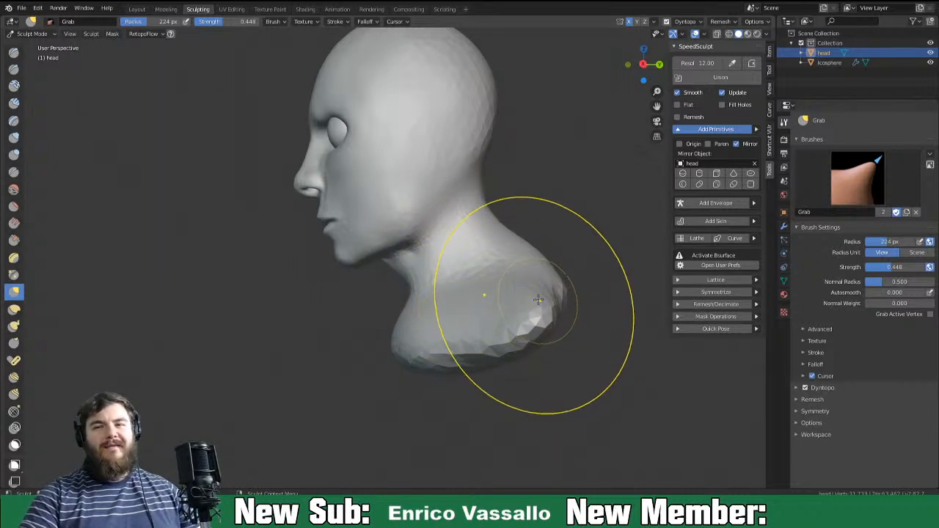
Reshape the shoulders and lower edge of the bust with the Grab brush at a 149 px radius.
{"action": "mouse_move", "coordinate": [440, 377]}
{"action": "middle_mouse_down"}
{"action": "mouse_move", "coordinate": [490, 364]}
{"action": "mouse_move", "coordinate": [469, 397]}
{"action": "mouse_move", "coordinate": [503, 419]}
{"action": "mouse_move", "coordinate": [440, 409]}
{"action": "middle_mouse_up"}
{"action": "key", "text": "f"}
{"action": "left_click", "coordinate": [396, 372]}
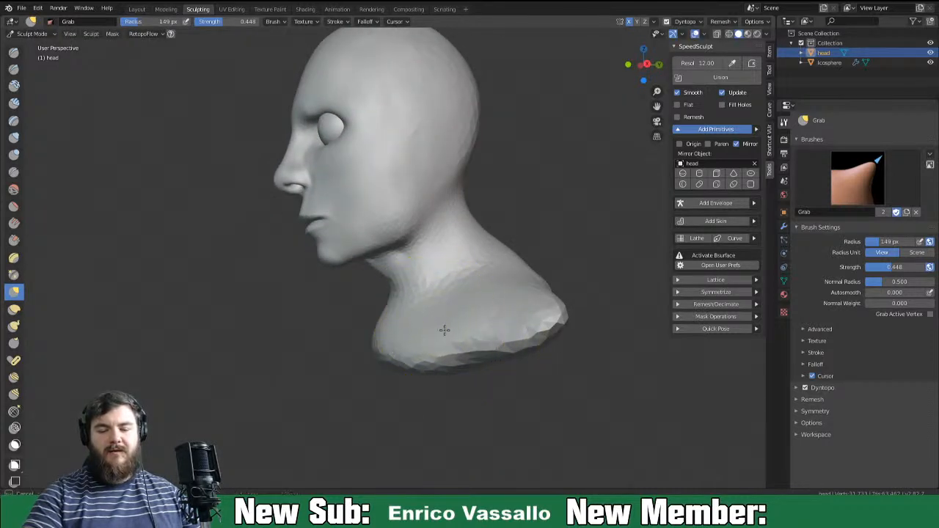
{"action": "middle_click_drag", "start_coordinate": [442, 319], "coordinate": [535, 316]}
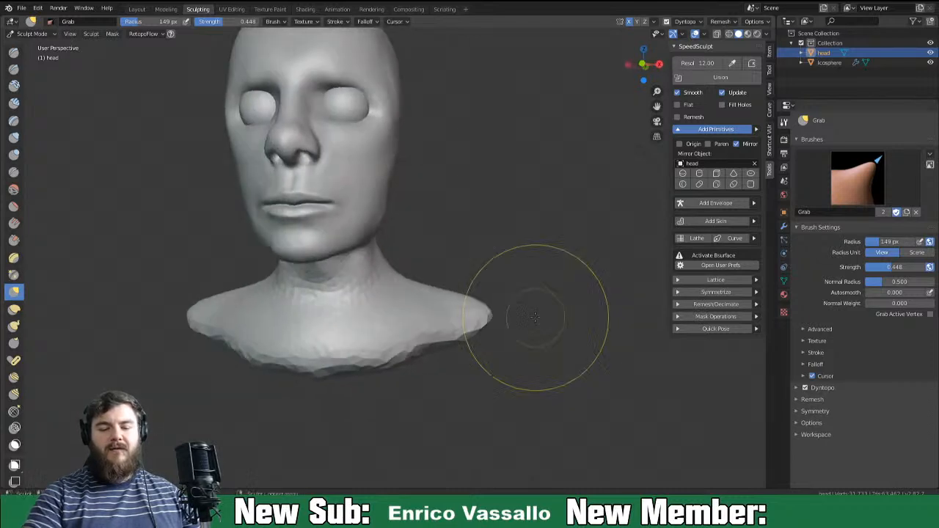
{"action": "mouse_move", "coordinate": [426, 337]}
{"action": "middle_mouse_down"}
{"action": "mouse_move", "coordinate": [550, 340]}
{"action": "mouse_move", "coordinate": [562, 248]}
{"action": "mouse_move", "coordinate": [591, 241]}
{"action": "mouse_move", "coordinate": [601, 255]}
{"action": "mouse_move", "coordinate": [679, 260]}
{"action": "middle_mouse_up"}
{"action": "mouse_move", "coordinate": [516, 328]}
{"action": "middle_mouse_down"}
{"action": "mouse_move", "coordinate": [593, 266]}
{"action": "mouse_move", "coordinate": [507, 318]}
{"action": "middle_mouse_up"}
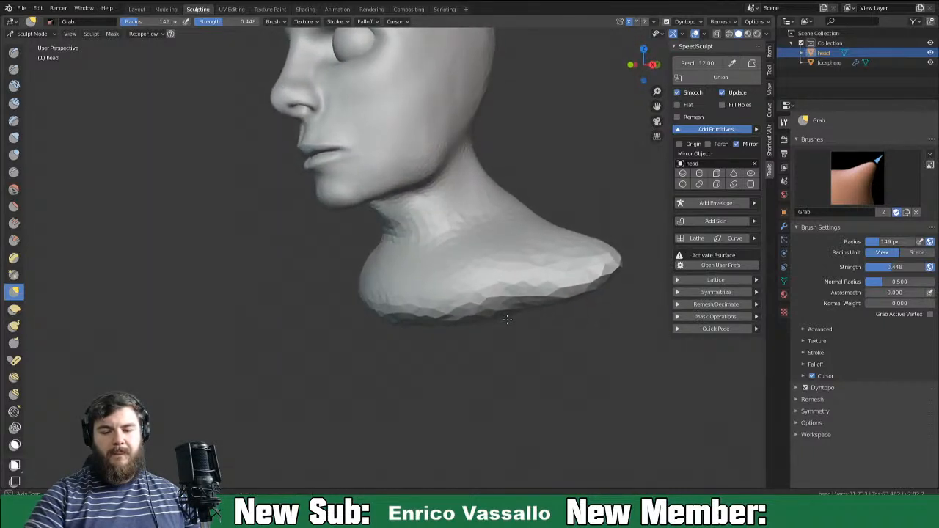
Refine the front profile of the chest and its lower edge with the Grab brush at a 149 px radius.
{"action": "middle_click_drag", "start_coordinate": [419, 292], "coordinate": [407, 287]}
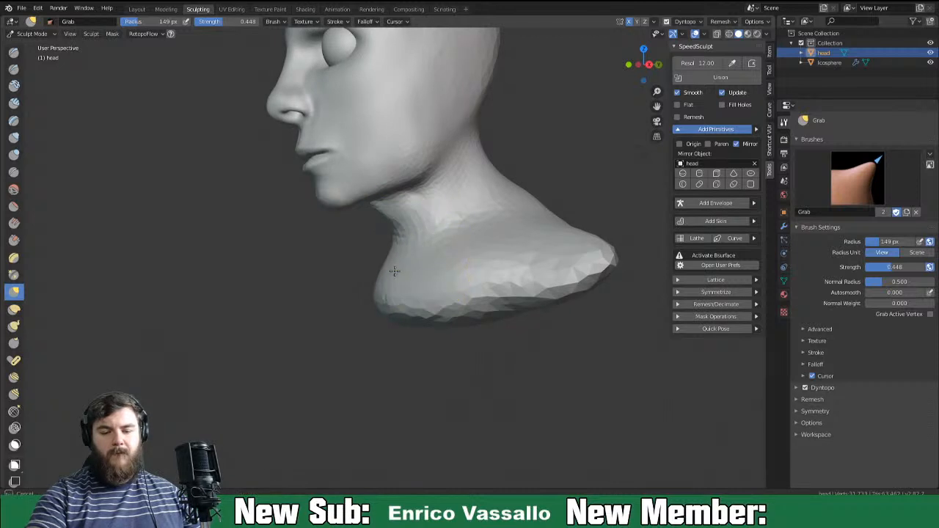
{"action": "middle_click_drag", "start_coordinate": [404, 279], "coordinate": [405, 283]}
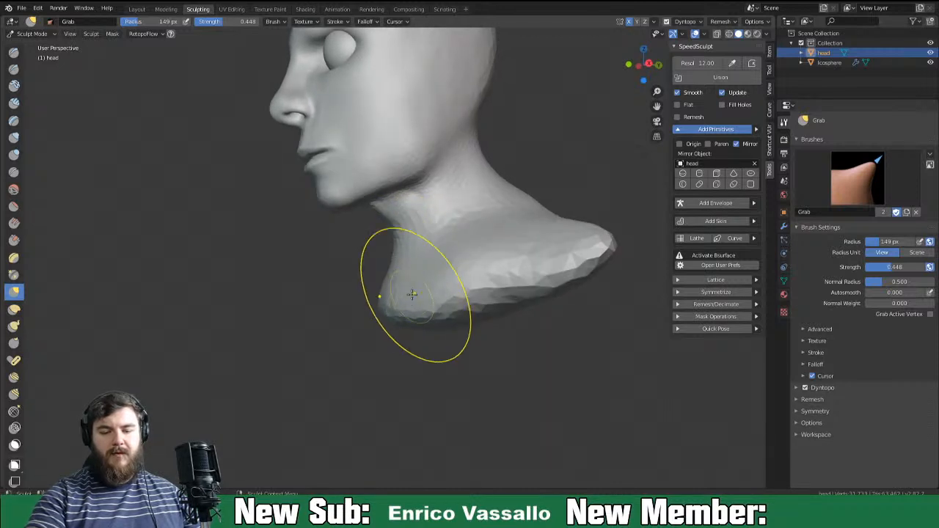
{"action": "middle_click_drag", "start_coordinate": [484, 296], "coordinate": [556, 317]}
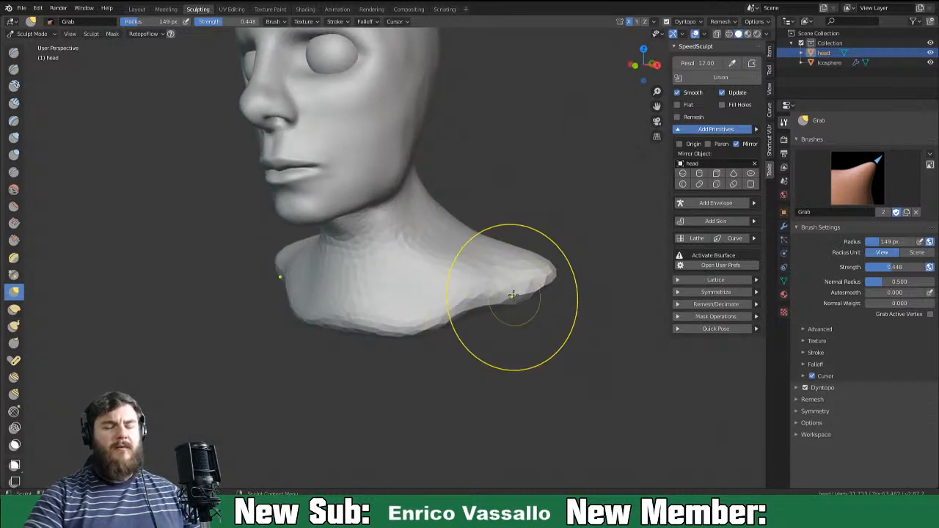
{"action": "mouse_move", "coordinate": [460, 285]}
{"action": "middle_mouse_down"}
{"action": "mouse_move", "coordinate": [443, 288]}
{"action": "mouse_move", "coordinate": [453, 292]}
{"action": "middle_mouse_up"}
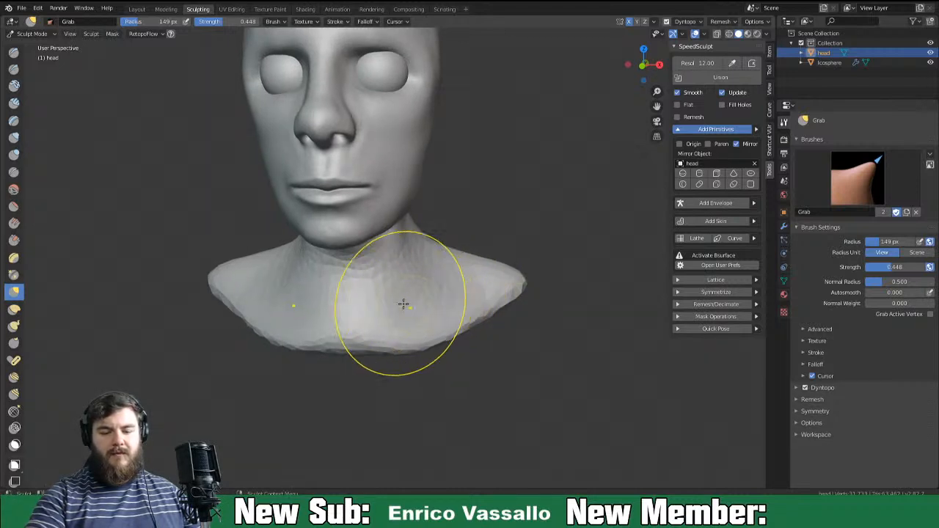
Adjust the temples and sides of the head with the Grab brush at a 149 px radius.
{"action": "mouse_move", "coordinate": [413, 280]}
{"action": "middle_mouse_down"}
{"action": "mouse_move", "coordinate": [499, 277]}
{"action": "mouse_move", "coordinate": [440, 278]}
{"action": "mouse_move", "coordinate": [481, 275]}
{"action": "mouse_move", "coordinate": [455, 279]}
{"action": "mouse_move", "coordinate": [466, 257]}
{"action": "mouse_move", "coordinate": [442, 315]}
{"action": "mouse_move", "coordinate": [558, 307]}
{"action": "mouse_move", "coordinate": [514, 307]}
{"action": "mouse_move", "coordinate": [526, 306]}
{"action": "mouse_move", "coordinate": [492, 294]}
{"action": "mouse_move", "coordinate": [562, 241]}
{"action": "middle_mouse_up"}
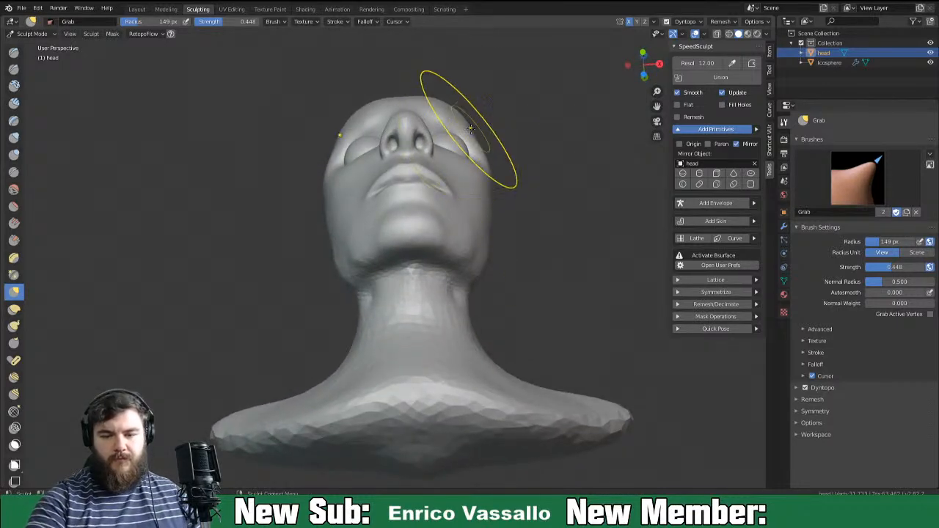
{"action": "middle_click_drag", "start_coordinate": [481, 132], "coordinate": [484, 216]}
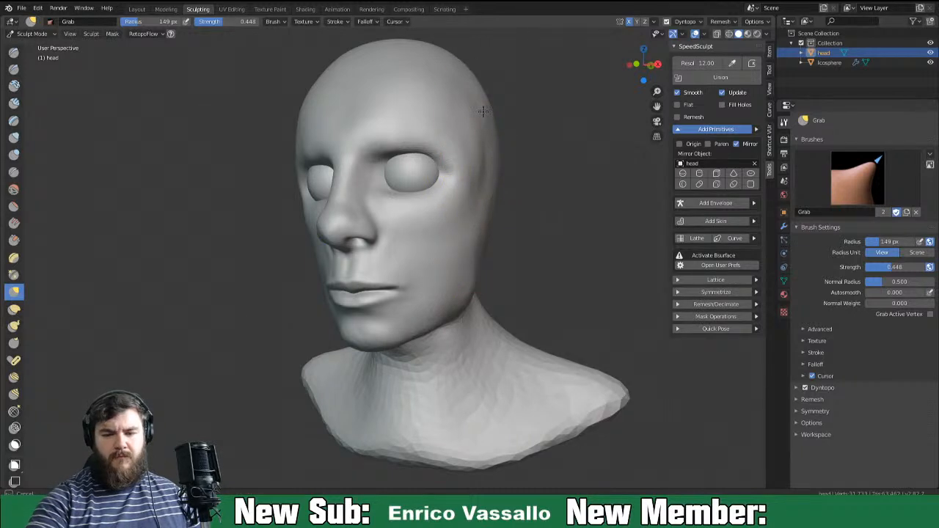
{"action": "middle_click_drag", "start_coordinate": [434, 296], "coordinate": [366, 293]}
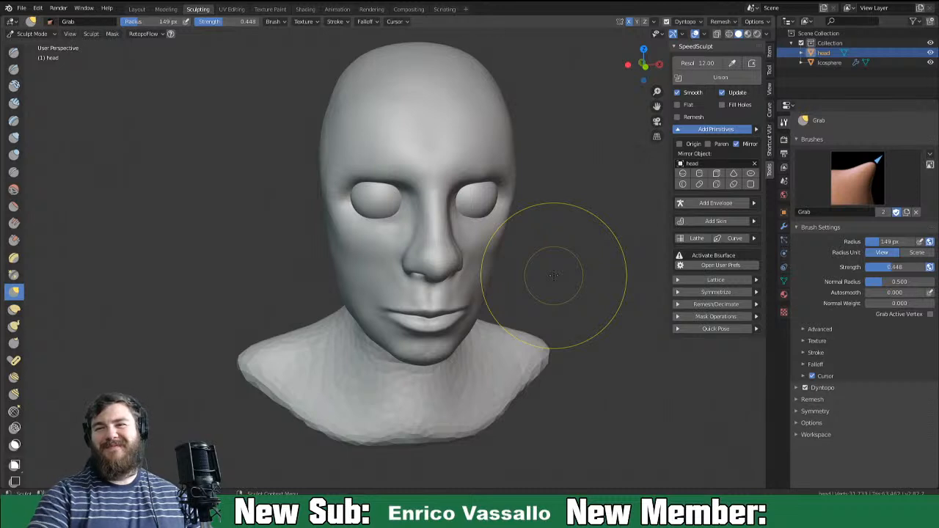
Reshape the forehead's profile with the Grab brush, reducing its radius to 135 px.
{"action": "mouse_move", "coordinate": [555, 314]}
{"action": "middle_mouse_down"}
{"action": "mouse_move", "coordinate": [496, 310]}
{"action": "mouse_move", "coordinate": [559, 285]}
{"action": "mouse_move", "coordinate": [523, 272]}
{"action": "mouse_move", "coordinate": [543, 283]}
{"action": "mouse_move", "coordinate": [552, 264]}
{"action": "mouse_move", "coordinate": [540, 296]}
{"action": "mouse_move", "coordinate": [487, 293]}
{"action": "middle_mouse_up"}
{"action": "key", "text": "f"}
{"action": "left_click", "coordinate": [334, 236]}
{"action": "mouse_move", "coordinate": [322, 189]}
{"action": "middle_mouse_down"}
{"action": "mouse_move", "coordinate": [368, 228]}
{"action": "mouse_move", "coordinate": [353, 204]}
{"action": "middle_mouse_up"}
{"action": "key", "text": "f"}
{"action": "left_click", "coordinate": [362, 195]}
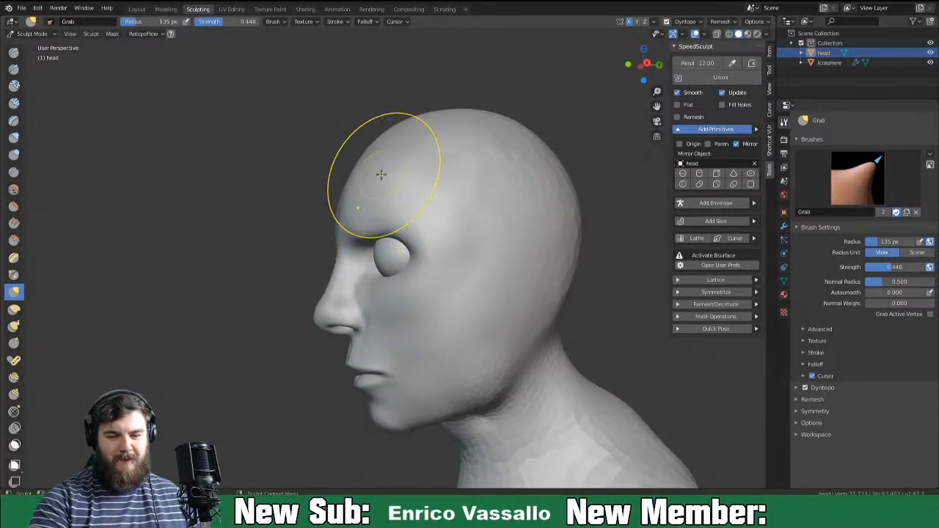
{"action": "mouse_move", "coordinate": [393, 178]}
{"action": "middle_mouse_down"}
{"action": "mouse_move", "coordinate": [455, 163]}
{"action": "mouse_move", "coordinate": [378, 170]}
{"action": "mouse_move", "coordinate": [469, 187]}
{"action": "mouse_move", "coordinate": [505, 173]}
{"action": "mouse_move", "coordinate": [550, 176]}
{"action": "mouse_move", "coordinate": [411, 181]}
{"action": "middle_mouse_up"}
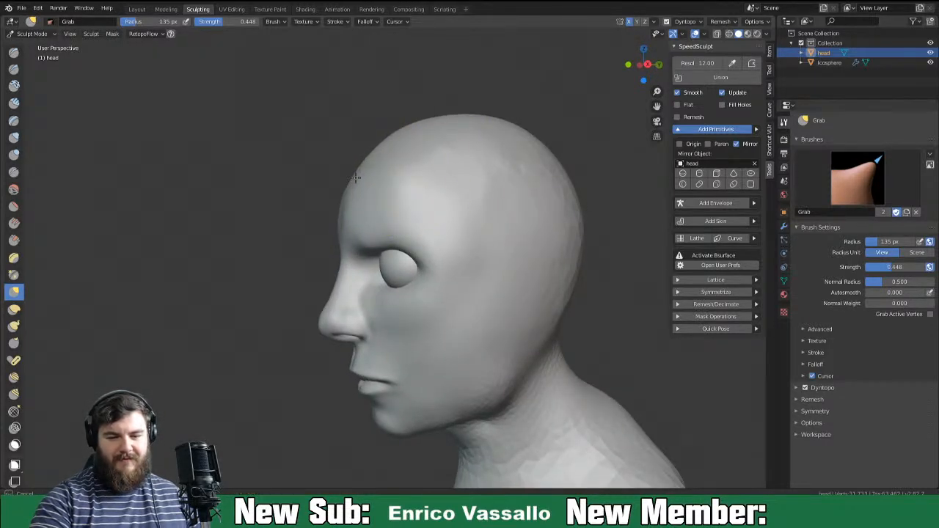
Refine the nape and side of the neck with the Grab brush at a 135 px radius.
{"action": "mouse_move", "coordinate": [545, 237]}
{"action": "middle_mouse_down"}
{"action": "mouse_move", "coordinate": [648, 225]}
{"action": "mouse_move", "coordinate": [591, 294]}
{"action": "mouse_move", "coordinate": [570, 294]}
{"action": "mouse_move", "coordinate": [597, 283]}
{"action": "mouse_move", "coordinate": [554, 326]}
{"action": "mouse_move", "coordinate": [579, 334]}
{"action": "mouse_move", "coordinate": [575, 352]}
{"action": "middle_mouse_up"}
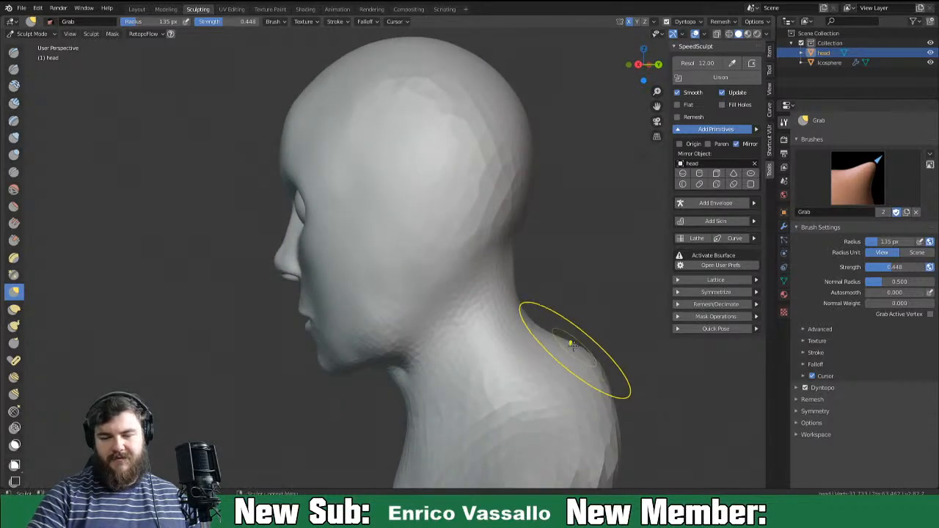
{"action": "middle_click_drag", "start_coordinate": [593, 357], "coordinate": [588, 262]}
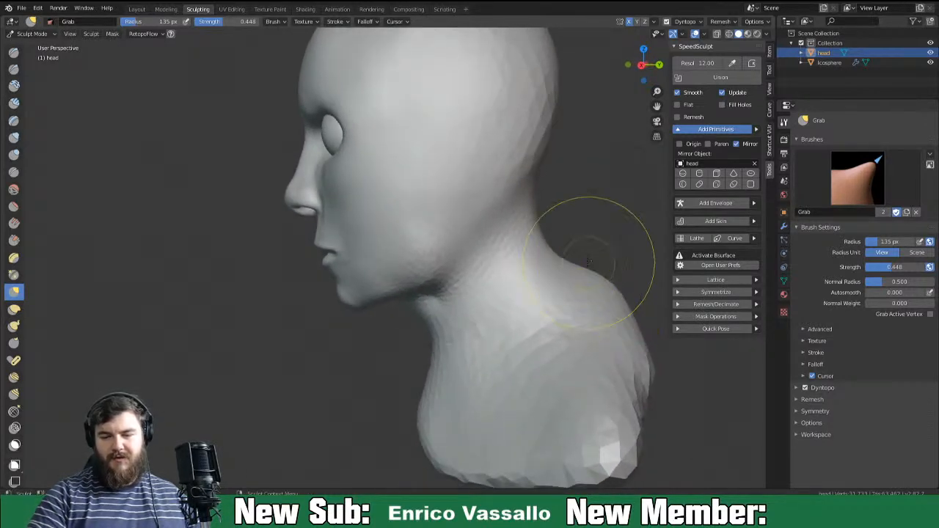
{"action": "left_click_drag", "start_coordinate": [539, 254], "coordinate": [544, 260]}
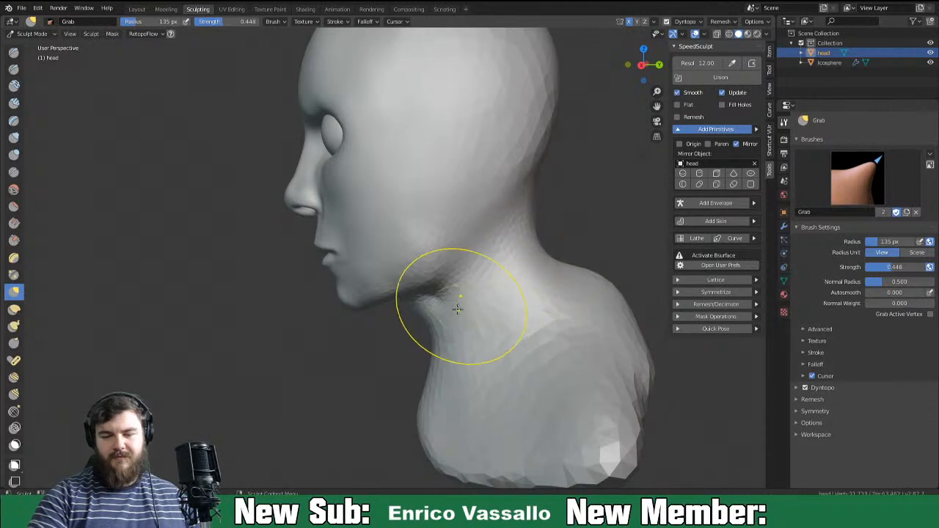
{"action": "middle_click_drag", "start_coordinate": [583, 262], "coordinate": [388, 345]}
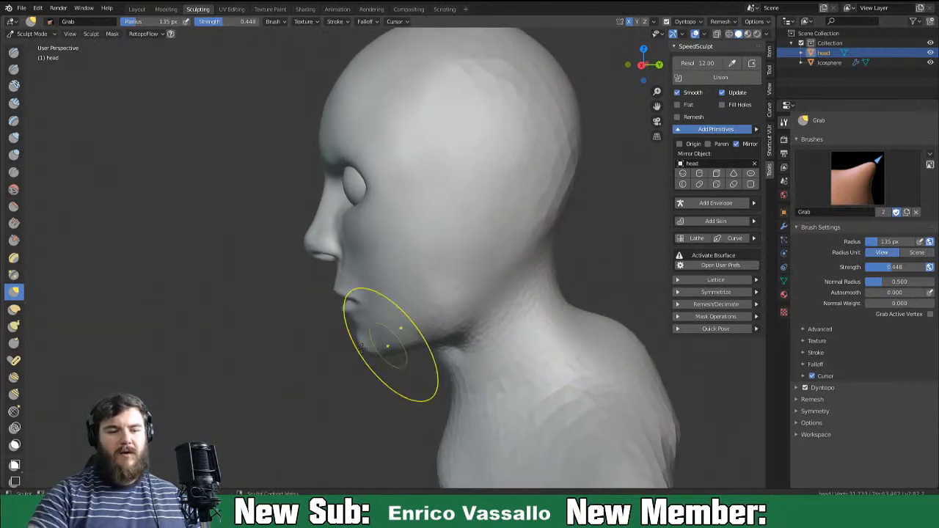
Adjust the tilt of the head with the Pose brush at a 253 px radius.
{"action": "left_click", "coordinate": [14, 361]}
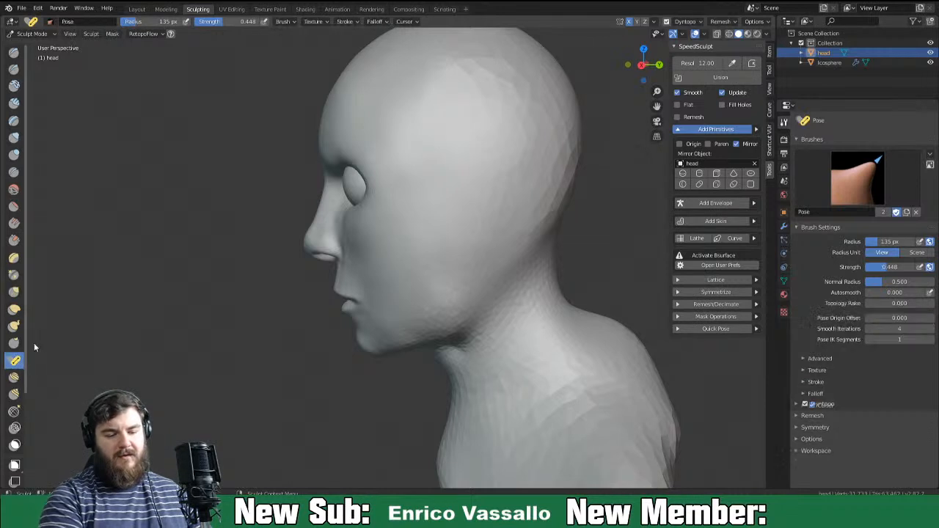
{"action": "left_click_drag", "start_coordinate": [472, 146], "coordinate": [484, 224]}
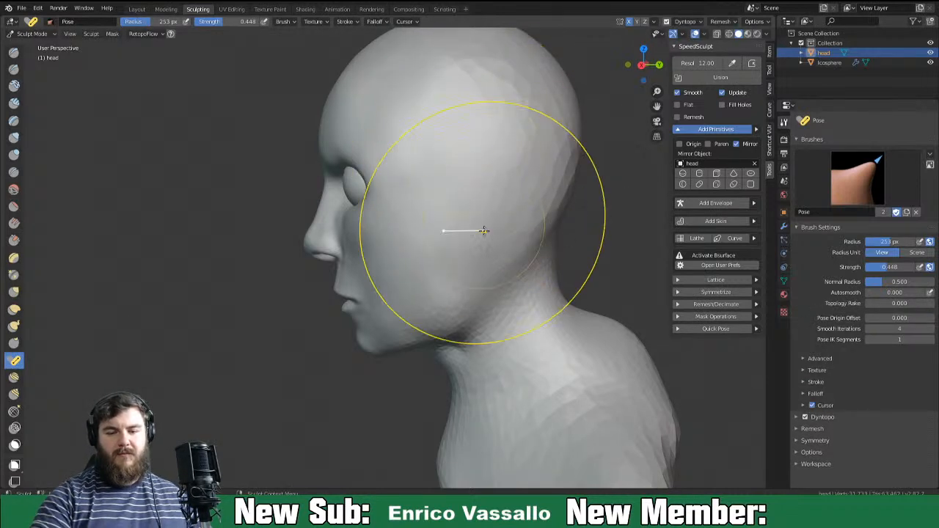
{"action": "scroll", "coordinate": [441, 252], "scroll_direction": "down", "scroll_amount": 4}
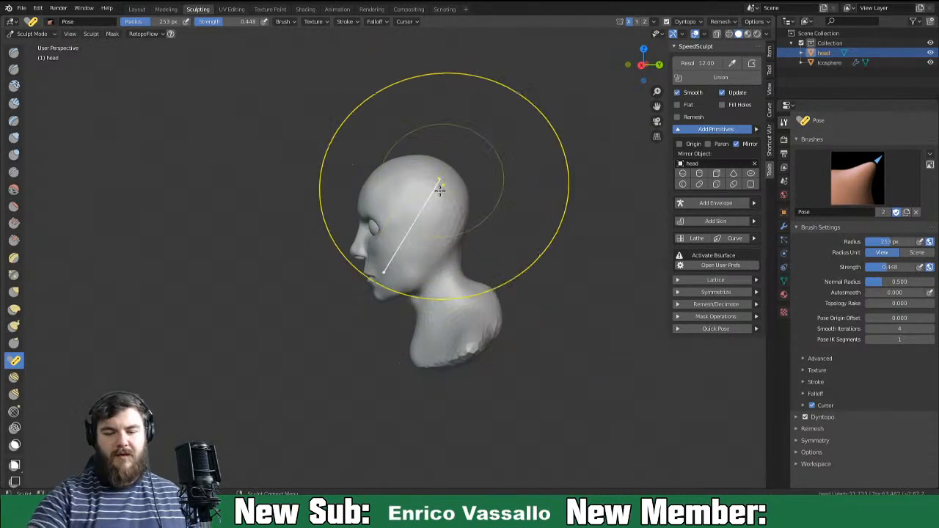
{"action": "left_click_drag", "start_coordinate": [411, 206], "coordinate": [438, 216]}
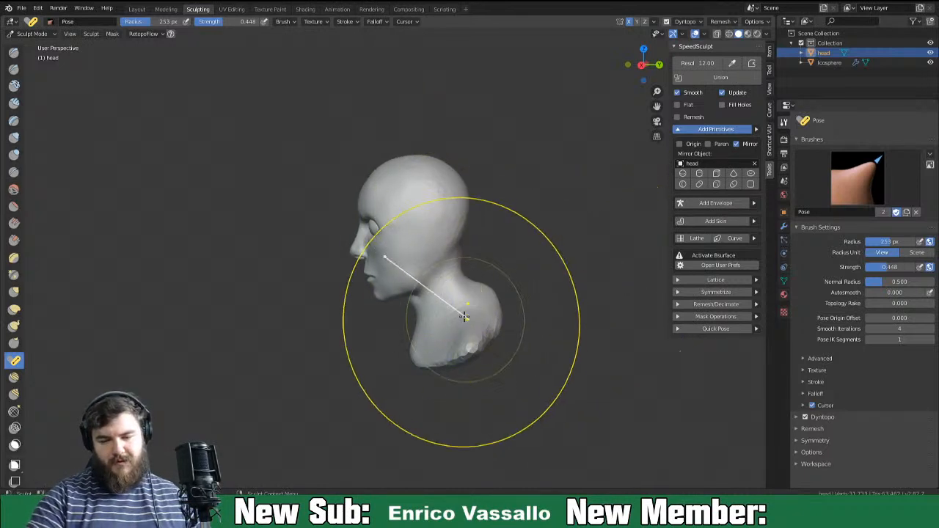
Adjust the pose of the upper back and shoulders with the Pose brush, reducing its radius to 166 px.
{"action": "key", "text": "f"}
{"action": "left_click", "coordinate": [438, 315]}
{"action": "mouse_move", "coordinate": [468, 318]}
{"action": "left_mouse_down"}
{"action": "mouse_move", "coordinate": [471, 310]}
{"action": "mouse_move", "coordinate": [467, 320]}
{"action": "left_mouse_up"}
{"action": "key", "text": "f"}
{"action": "left_click", "coordinate": [466, 325]}
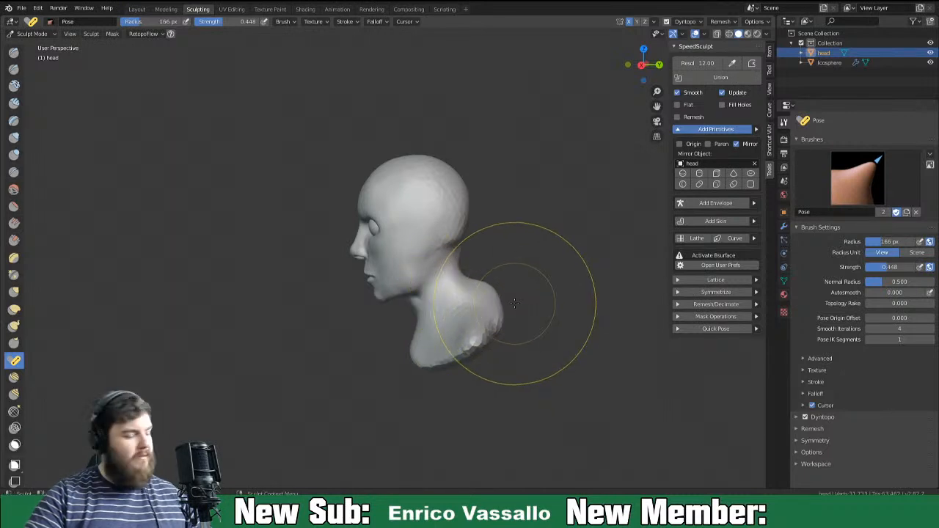
Push in the rear contour of the shoulders with the Grab brush at a 123 px radius.
{"action": "mouse_move", "coordinate": [516, 301]}
{"action": "middle_mouse_down"}
{"action": "mouse_move", "coordinate": [580, 290]}
{"action": "mouse_move", "coordinate": [529, 264]}
{"action": "mouse_move", "coordinate": [545, 279]}
{"action": "mouse_move", "coordinate": [533, 291]}
{"action": "middle_mouse_up"}
{"action": "key", "text": "g"}
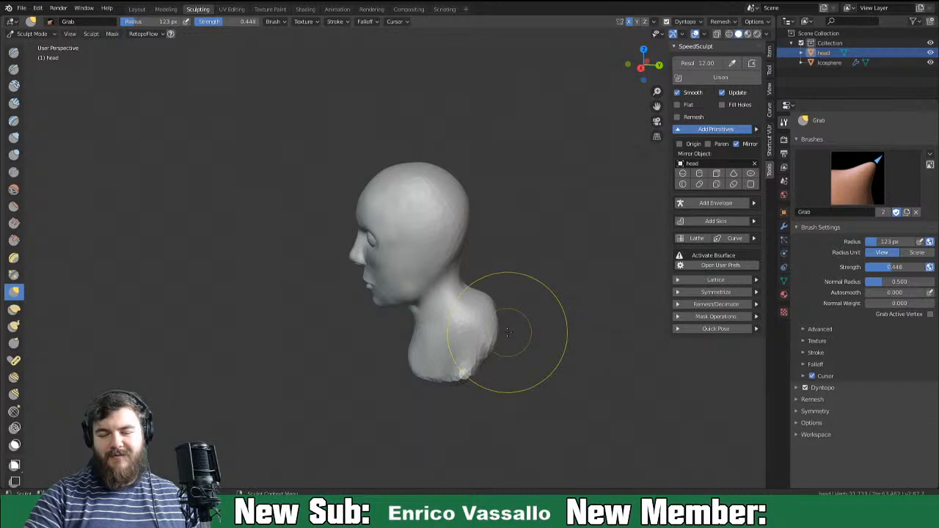
{"action": "middle_click_drag", "start_coordinate": [512, 336], "coordinate": [499, 324]}
{"action": "left_click_drag", "start_coordinate": [500, 323], "coordinate": [496, 321]}
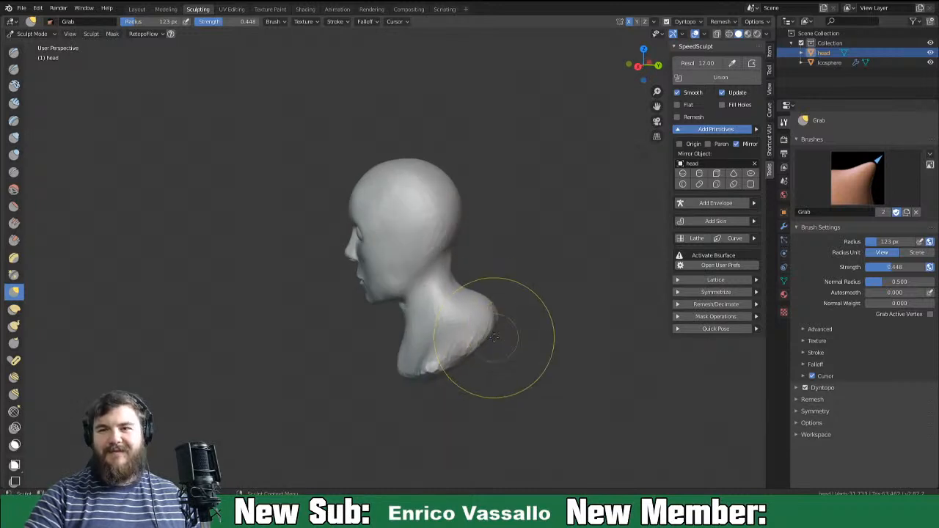
{"action": "mouse_move", "coordinate": [486, 315]}
{"action": "middle_mouse_down"}
{"action": "mouse_move", "coordinate": [509, 335]}
{"action": "mouse_move", "coordinate": [544, 329]}
{"action": "middle_mouse_up"}
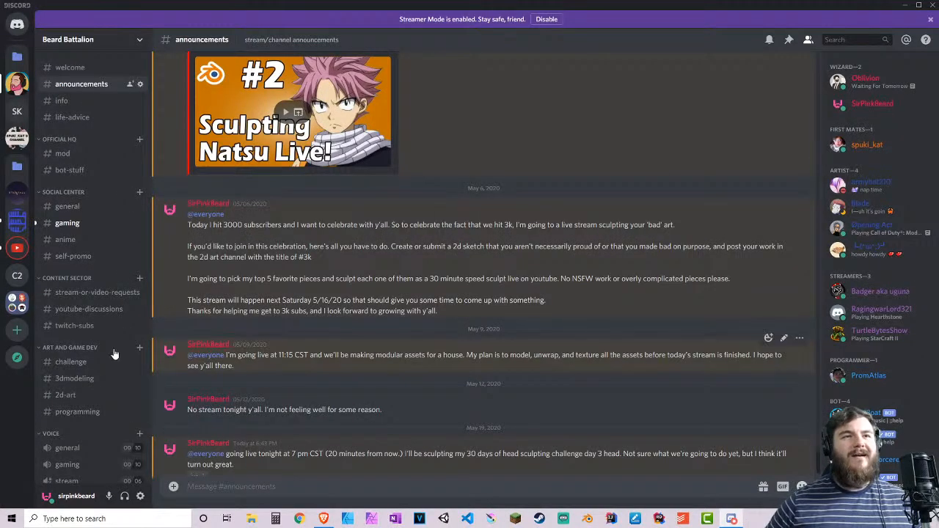
Switch to Discord and view the steampunk chess game screenshot in the gaming channel.
{"action": "left_click", "coordinate": [90, 229]}
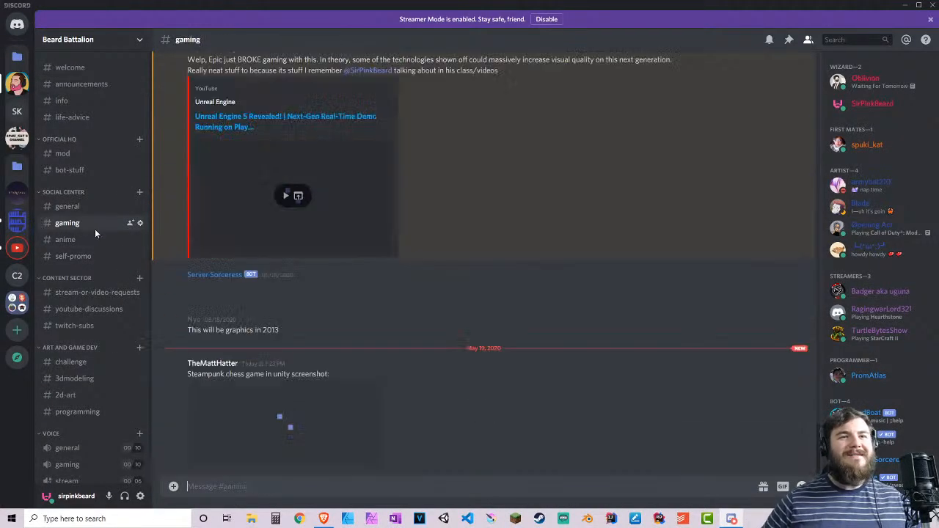
{"action": "left_click", "coordinate": [251, 408]}
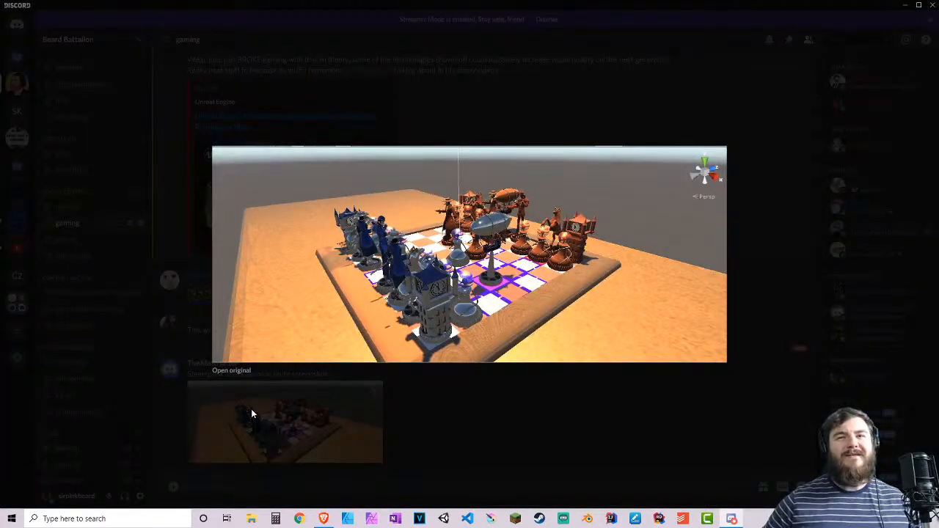
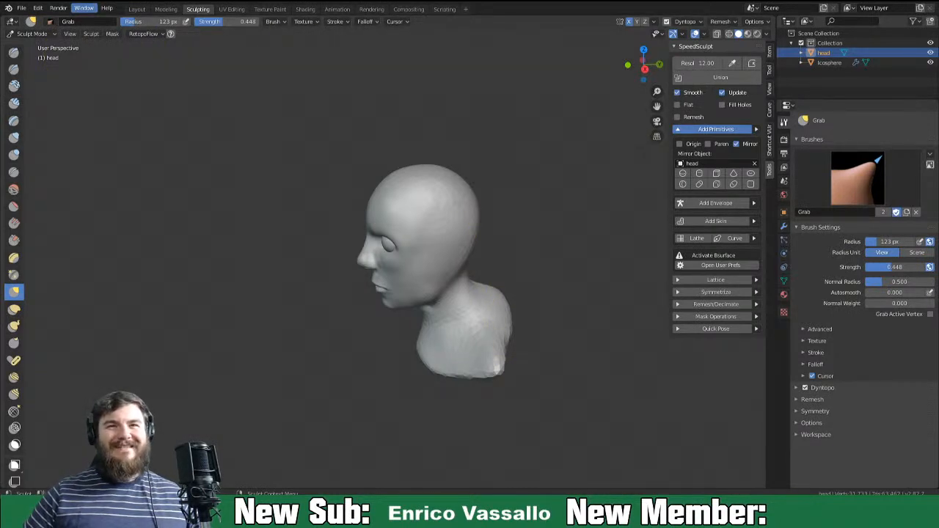
Return to Blender and round out the upper back in side view with the 123 px Grab brush.
{"action": "mouse_move", "coordinate": [535, 377]}
{"action": "middle_mouse_down"}
{"action": "mouse_move", "coordinate": [513, 367]}
{"action": "mouse_move", "coordinate": [543, 353]}
{"action": "mouse_move", "coordinate": [548, 323]}
{"action": "middle_mouse_up"}
{"action": "left_click_drag", "start_coordinate": [499, 334], "coordinate": [510, 347]}
{"action": "middle_click_drag", "start_coordinate": [509, 348], "coordinate": [489, 337]}
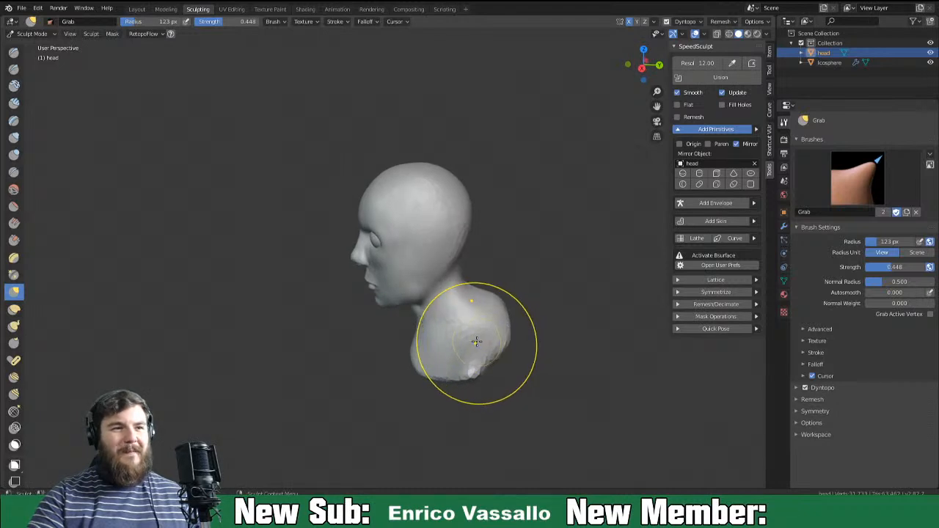
{"action": "mouse_move", "coordinate": [502, 306]}
{"action": "middle_mouse_down", "text": "shift"}
{"action": "mouse_move", "coordinate": [539, 324]}
{"action": "mouse_move", "coordinate": [499, 315]}
{"action": "mouse_move", "coordinate": [509, 325]}
{"action": "middle_mouse_up", "text": "shift"}
Shape the slope between the neck and shoulders from behind with the Grab brush at a 123 px radius.
{"action": "middle_click_drag", "start_coordinate": [480, 352], "coordinate": [424, 361]}
{"action": "left_click_drag", "start_coordinate": [365, 349], "coordinate": [361, 352]}
{"action": "middle_click_drag", "start_coordinate": [363, 352], "coordinate": [401, 397]}
{"action": "left_click_drag", "start_coordinate": [400, 398], "coordinate": [399, 399]}
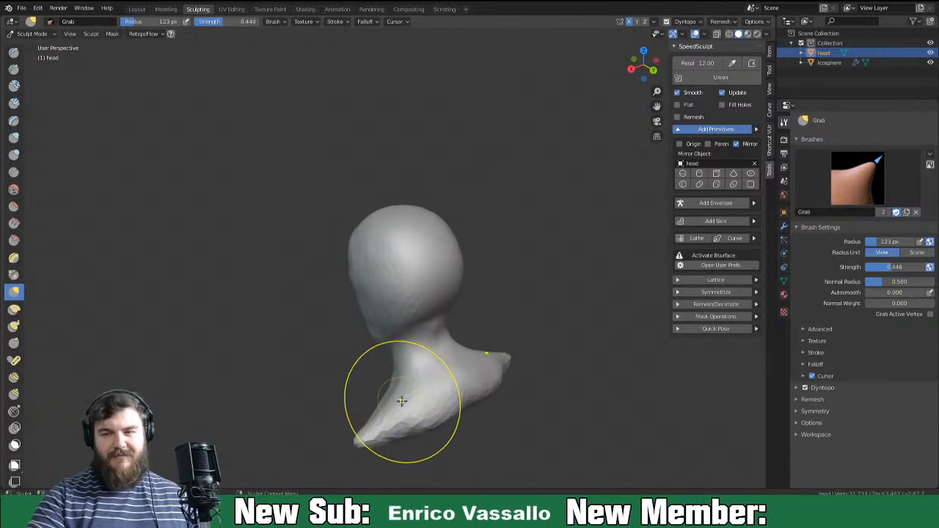
{"action": "mouse_move", "coordinate": [434, 387]}
{"action": "middle_mouse_down"}
{"action": "mouse_move", "coordinate": [478, 358]}
{"action": "mouse_move", "coordinate": [484, 335]}
{"action": "mouse_move", "coordinate": [540, 283]}
{"action": "mouse_move", "coordinate": [525, 311]}
{"action": "middle_mouse_up"}
Fine-tune the shoulder and neck contours with the Grab brush, reducing its radius to 65 px.
{"action": "key", "text": "f"}
{"action": "left_click", "coordinate": [456, 365]}
{"action": "mouse_move", "coordinate": [518, 328]}
{"action": "left_mouse_down"}
{"action": "mouse_move", "coordinate": [517, 342]}
{"action": "mouse_move", "coordinate": [481, 380]}
{"action": "mouse_move", "coordinate": [470, 377]}
{"action": "left_mouse_up"}
{"action": "mouse_move", "coordinate": [471, 376]}
{"action": "middle_mouse_down"}
{"action": "mouse_move", "coordinate": [658, 307]}
{"action": "mouse_move", "coordinate": [695, 303]}
{"action": "middle_mouse_up"}
{"action": "mouse_move", "coordinate": [561, 314]}
{"action": "middle_mouse_down"}
{"action": "mouse_move", "coordinate": [620, 309]}
{"action": "mouse_move", "coordinate": [432, 319]}
{"action": "mouse_move", "coordinate": [545, 308]}
{"action": "mouse_move", "coordinate": [583, 357]}
{"action": "mouse_move", "coordinate": [526, 346]}
{"action": "mouse_move", "coordinate": [497, 378]}
{"action": "middle_mouse_up"}
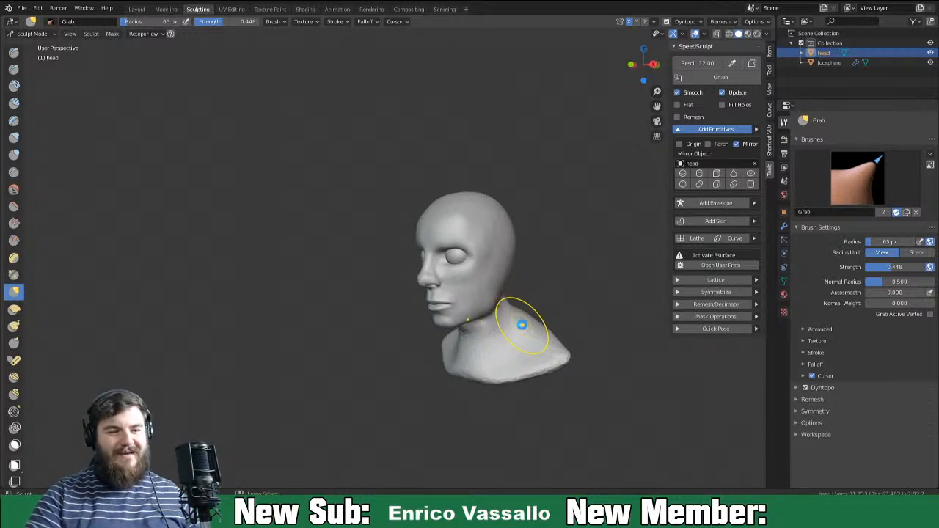
Save the file and switch the head from Sculpt Mode to Object Mode.
{"action": "key", "text": "ctrl+s"}
{"action": "left_click", "coordinate": [30, 34]}
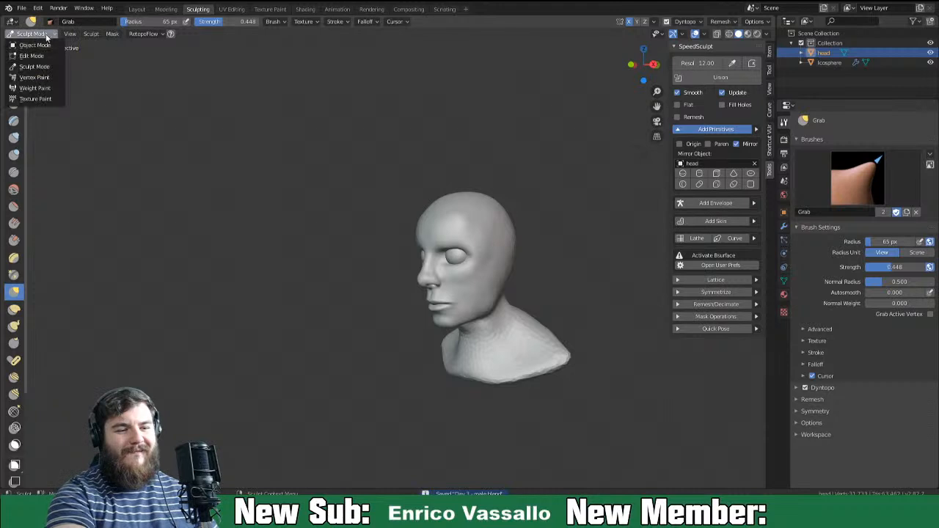
{"action": "left_click", "coordinate": [29, 41]}
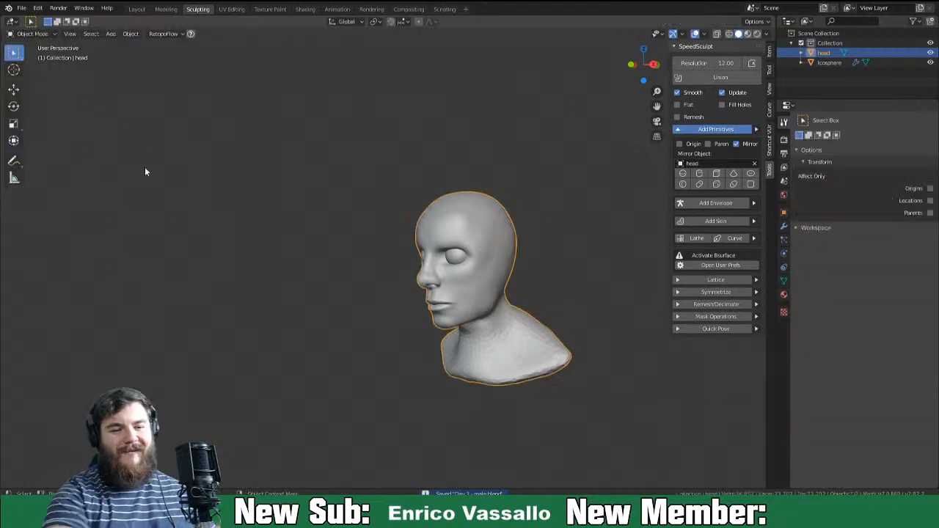
Add a cylinder primitive mirrored across the head and place it beside the face.
{"action": "middle_click_drag", "start_coordinate": [645, 220], "coordinate": [638, 245]}
{"action": "left_click", "coordinate": [691, 184]}
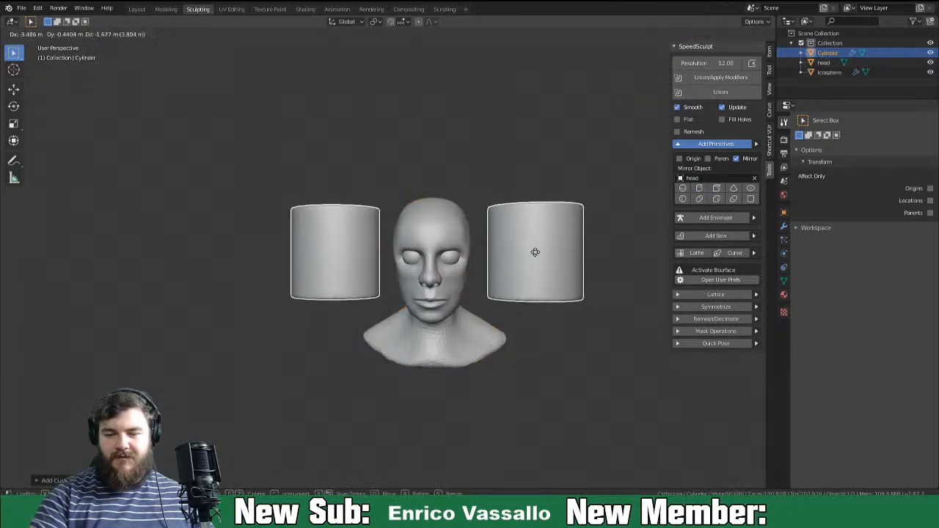
{"action": "left_click", "coordinate": [583, 378]}
Rotate the mirrored cylinder 90° about the Y axis and scale it down to about half size.
{"action": "type", "text": "ry90"}
{"action": "key", "text": "Return"}
{"action": "key", "text": "s"}
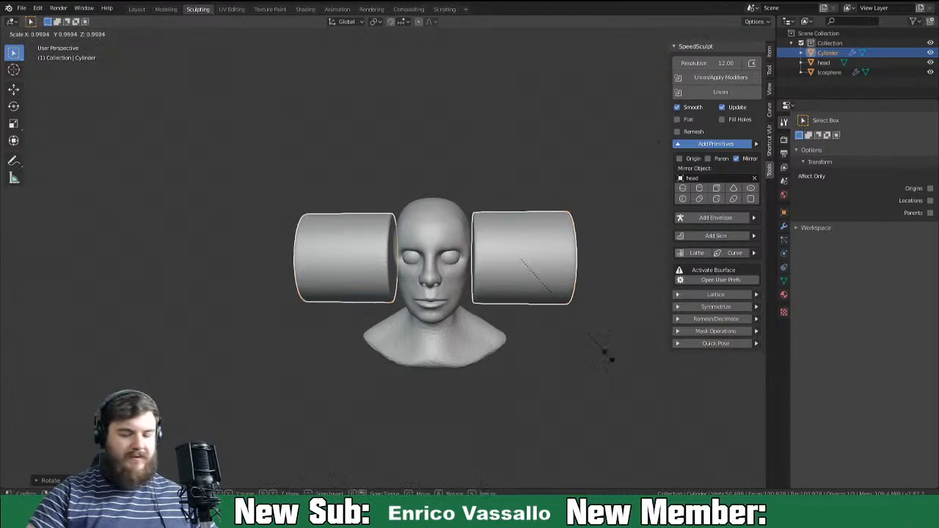
{"action": "left_click", "coordinate": [521, 334]}
Apply the cylinder's scale and flatten it along the X axis into a thin disc.
{"action": "right_click", "coordinate": [540, 339]}
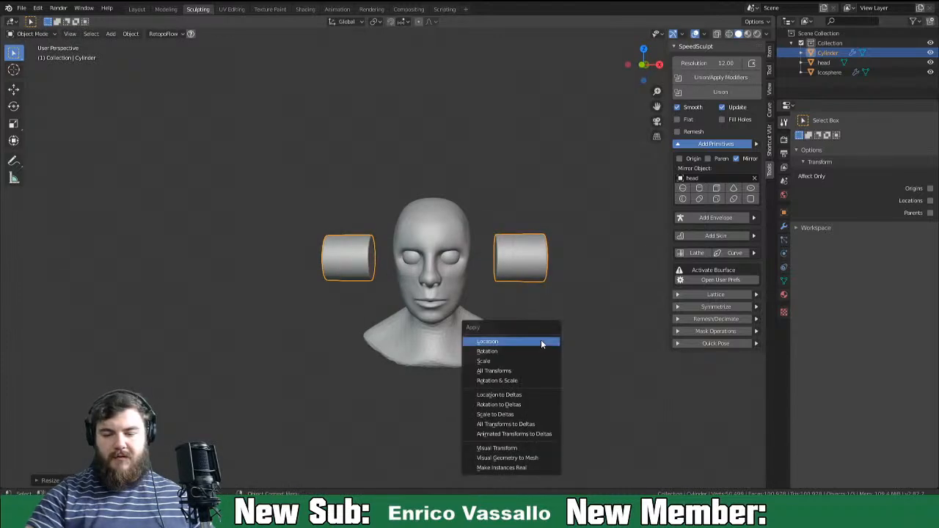
{"action": "left_click", "coordinate": [535, 358]}
{"action": "key", "text": "s"}
{"action": "key", "text": "x"}
{"action": "left_click", "coordinate": [533, 273]}
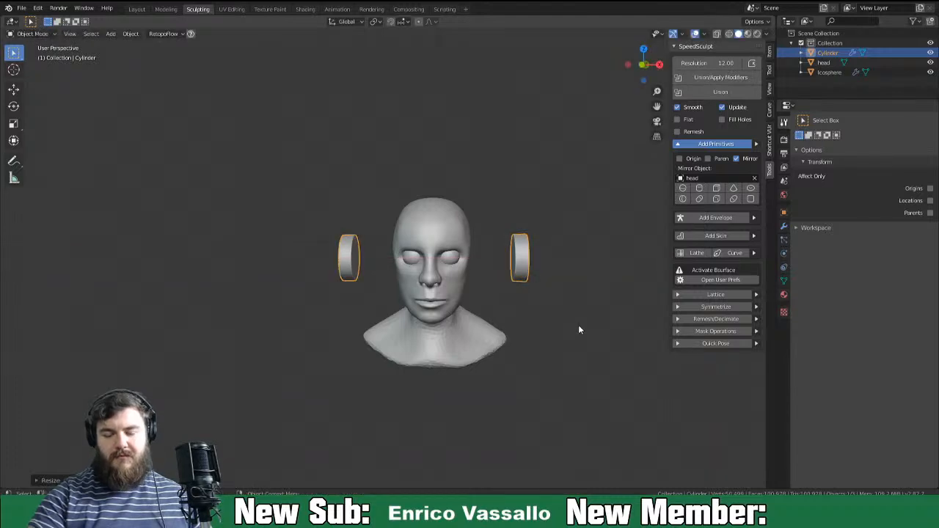
Turn the disc about the global Z axis and move it along X against the side of the head.
{"action": "key", "text": "r"}
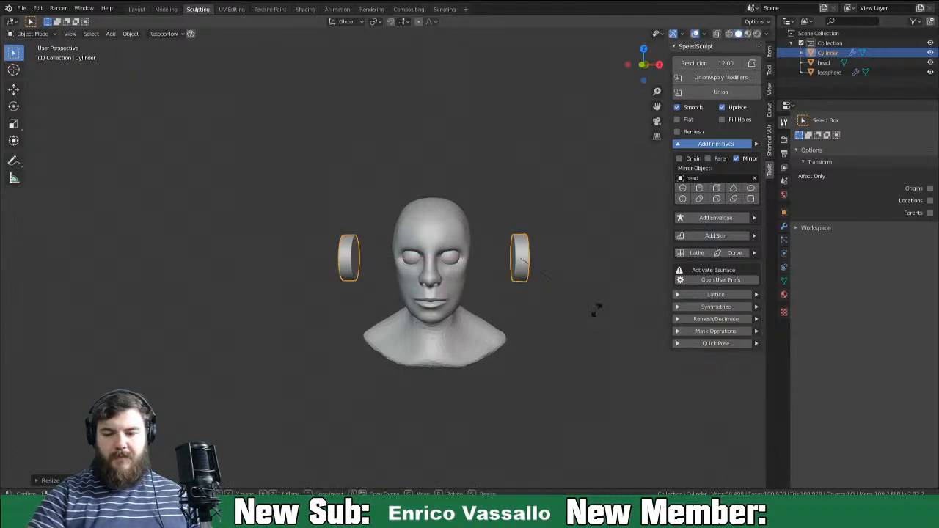
{"action": "key", "text": "z"}
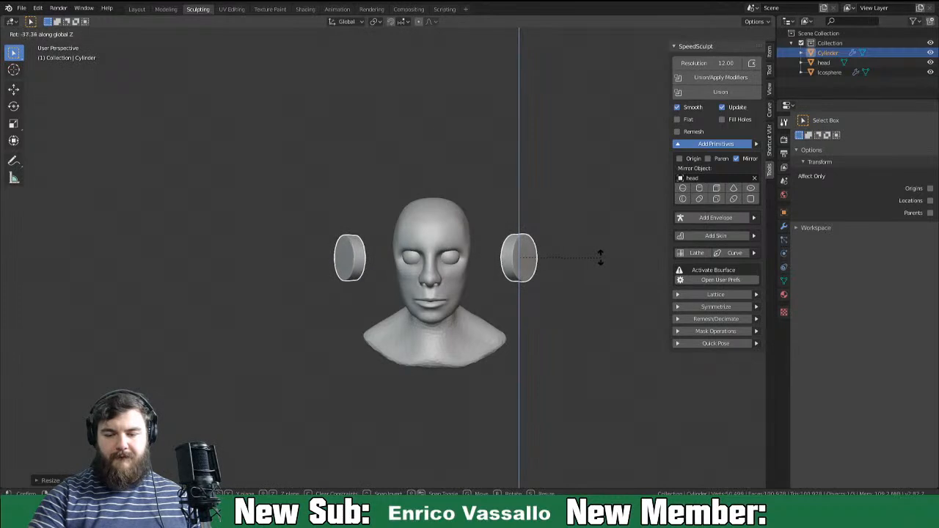
{"action": "left_click", "coordinate": [600, 266]}
{"action": "key", "text": "g"}
{"action": "key", "text": "x"}
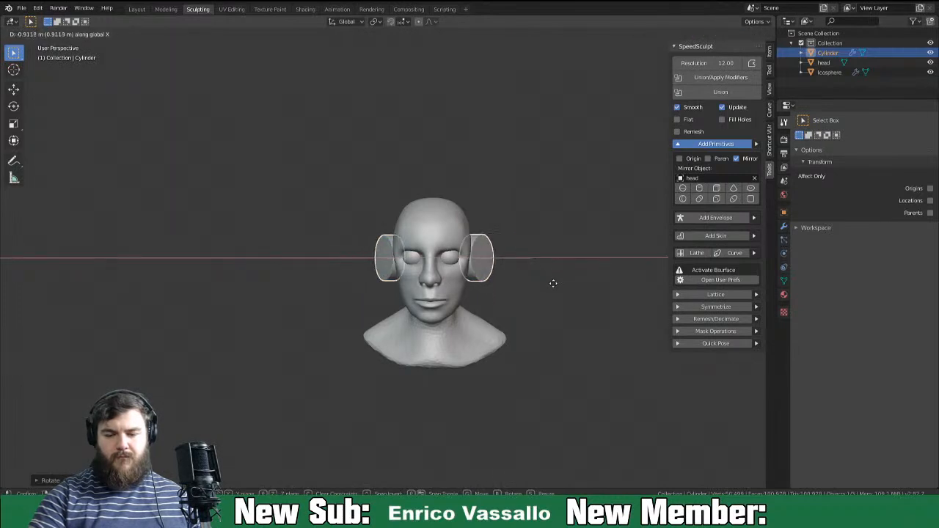
{"action": "left_click", "coordinate": [552, 280]}
Rescale the ear disc and tilt it slightly in the side view of the head.
{"action": "middle_click_drag", "start_coordinate": [551, 284], "coordinate": [530, 302]}
{"action": "key", "text": "s"}
{"action": "left_click", "coordinate": [538, 300]}
{"action": "key", "text": "r"}
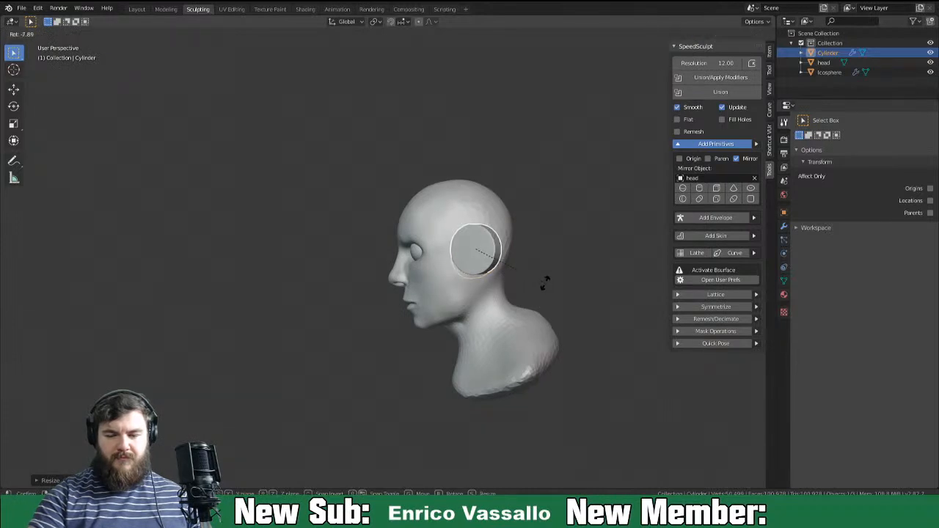
{"action": "left_click", "coordinate": [547, 281]}
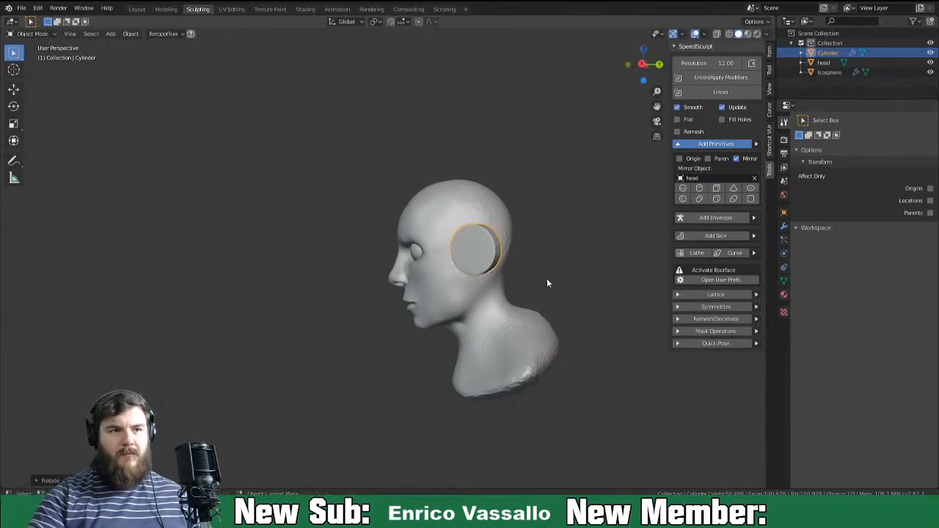
Examine the placement of the mirrored ear discs from the front, above and side, briefly checking the cylinder in Edit Mode.
{"action": "middle_click_drag", "start_coordinate": [539, 285], "coordinate": [637, 298]}
{"action": "middle_click_drag", "start_coordinate": [566, 298], "coordinate": [538, 342]}
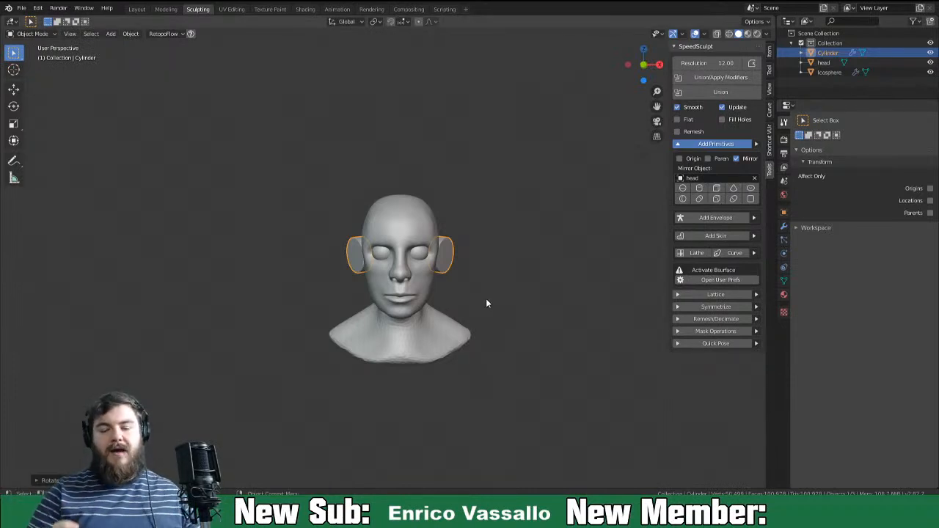
{"action": "middle_click_drag", "start_coordinate": [515, 298], "coordinate": [468, 330]}
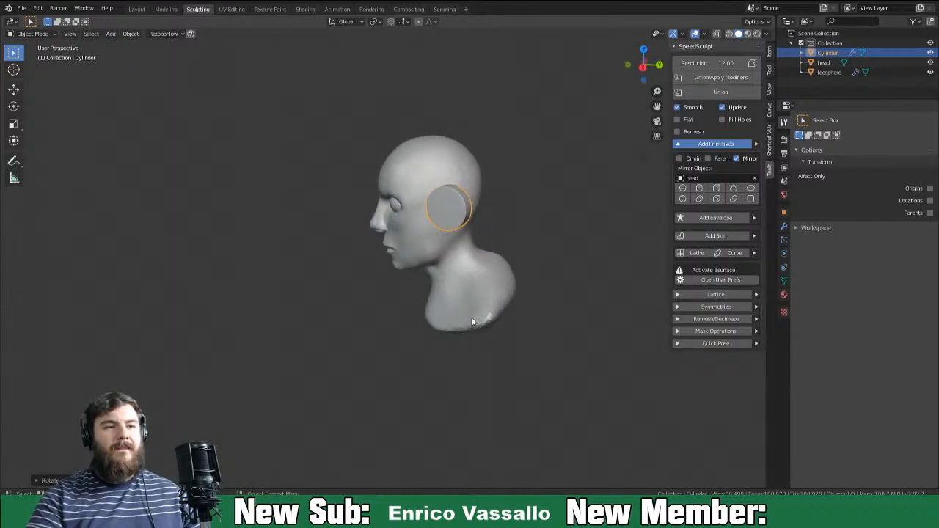
{"action": "middle_click_drag", "start_coordinate": [471, 322], "coordinate": [311, 270]}
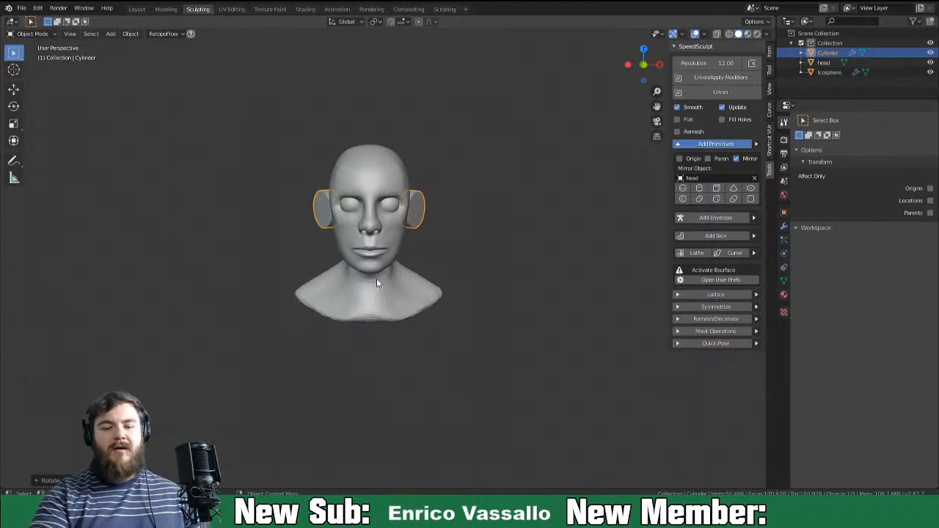
{"action": "middle_click_drag", "start_coordinate": [427, 252], "coordinate": [438, 285]}
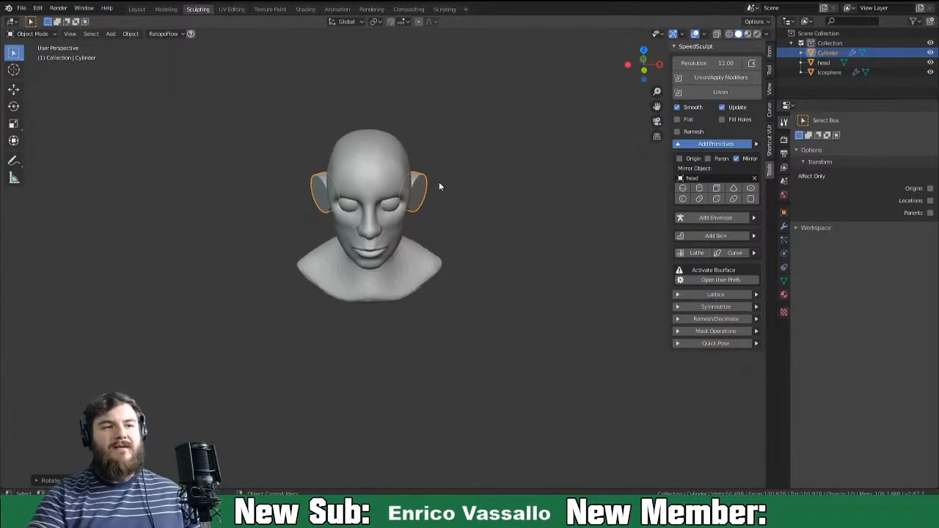
{"action": "key", "text": "Tab"}
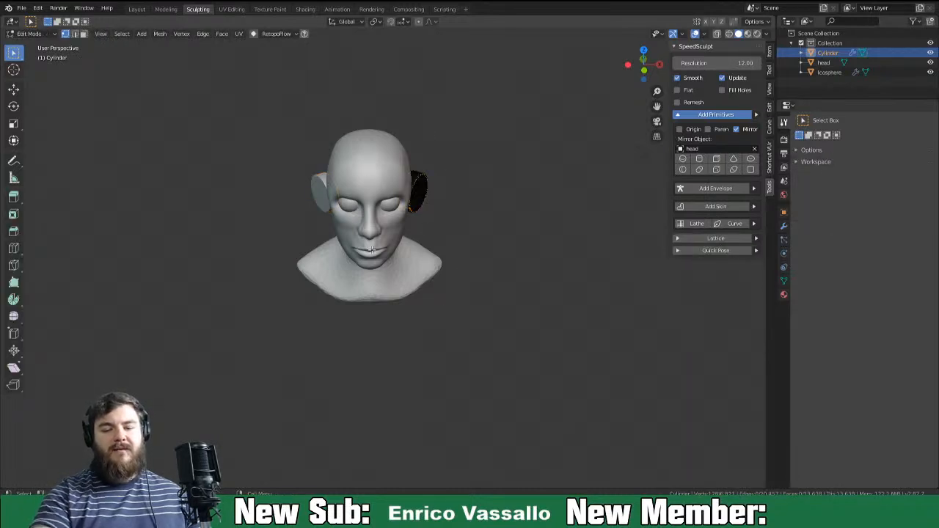
{"action": "key", "text": "Tab"}
{"action": "middle_click_drag", "start_coordinate": [449, 314], "coordinate": [400, 283]}
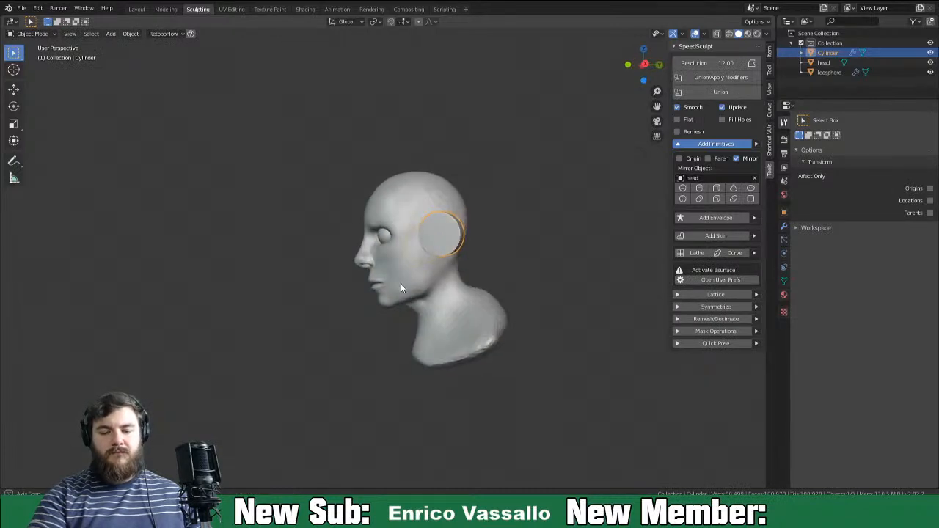
Reposition the disc at ear height on the side of the head and check it from the front.
{"action": "key", "text": "g"}
{"action": "left_click", "coordinate": [448, 255]}
{"action": "middle_click_drag", "start_coordinate": [448, 256], "coordinate": [570, 298]}
{"action": "mouse_move", "coordinate": [503, 299]}
{"action": "middle_mouse_down"}
{"action": "mouse_move", "coordinate": [543, 310]}
{"action": "mouse_move", "coordinate": [515, 298]}
{"action": "middle_mouse_up"}
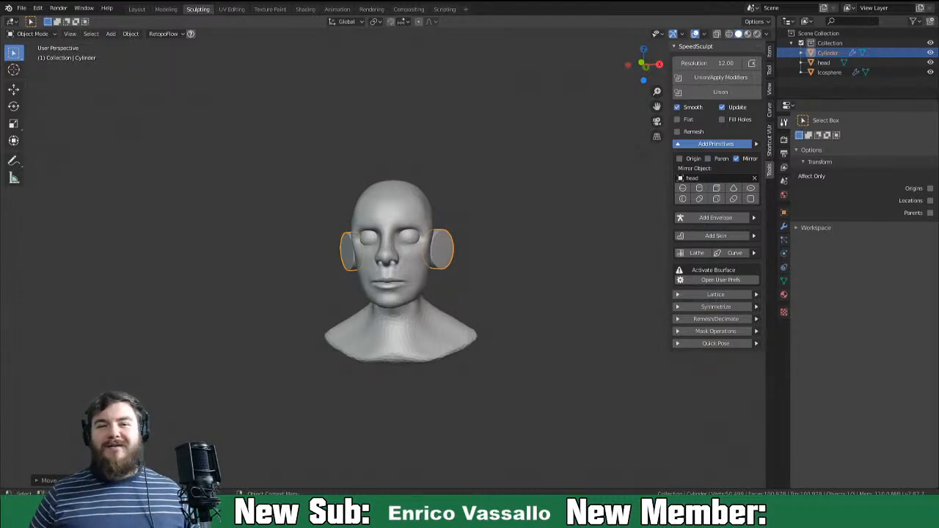
{"action": "middle_click_drag", "start_coordinate": [521, 310], "coordinate": [456, 308]}
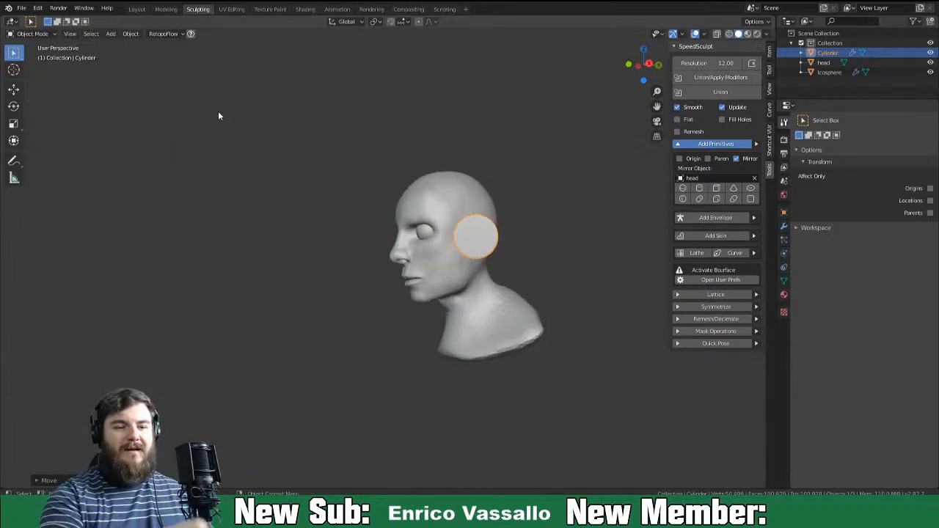
Switch the cylinder to Sculpt Mode and enable Dyntopo, accepting the warning.
{"action": "left_click", "coordinate": [501, 329]}
{"action": "middle_click_drag", "start_coordinate": [466, 310], "coordinate": [572, 310]}
{"action": "left_click", "coordinate": [666, 22]}
{"action": "left_click", "coordinate": [658, 70]}
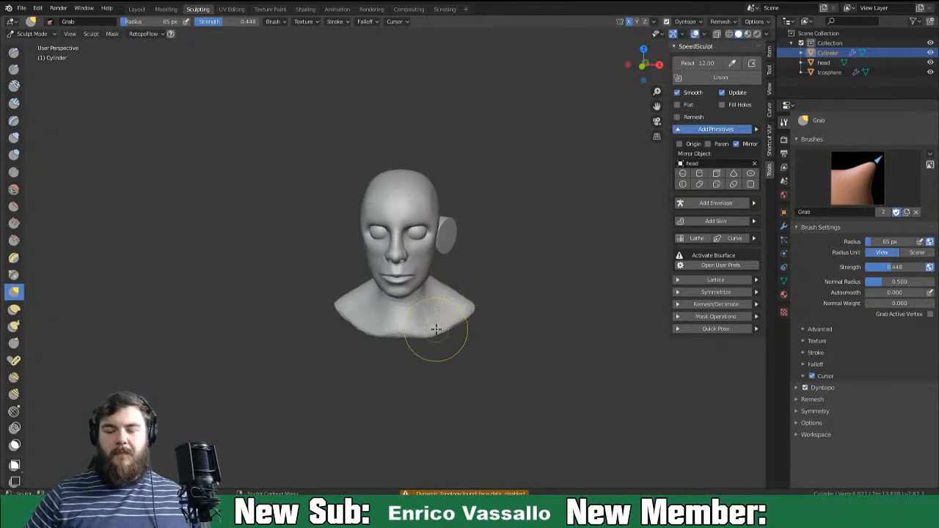
Try to pull the ear disc's outer edge outward with the Grab brush at a 65 px radius.
{"action": "scroll", "coordinate": [435, 330], "scroll_direction": "up", "scroll_amount": 2}
{"action": "left_click_drag", "start_coordinate": [484, 237], "coordinate": [506, 226]}
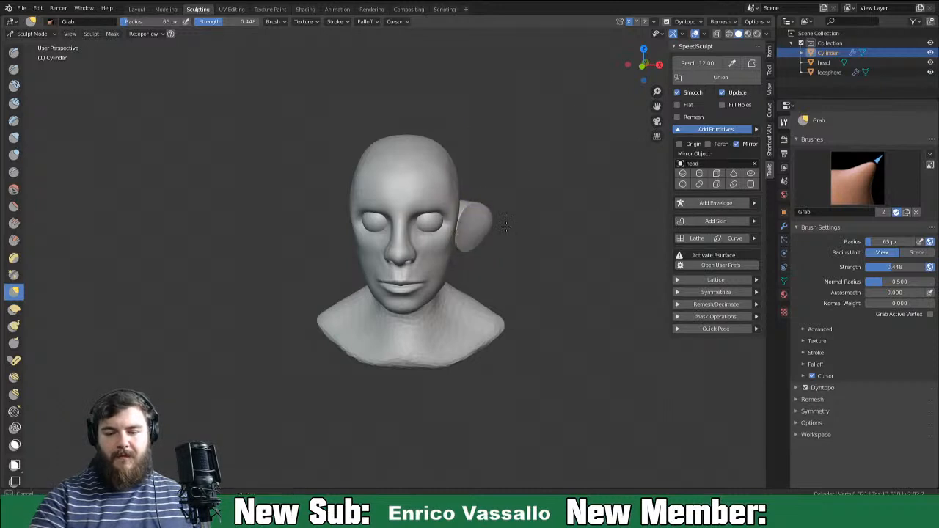
{"action": "middle_click_drag", "start_coordinate": [540, 228], "coordinate": [447, 291]}
{"action": "middle_click_drag", "start_coordinate": [560, 298], "coordinate": [645, 266]}
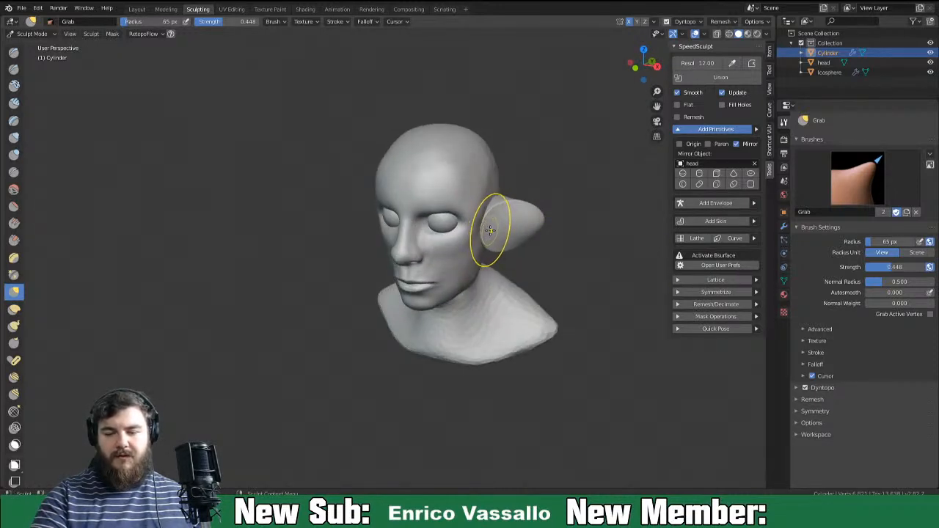
{"action": "middle_click_drag", "start_coordinate": [503, 286], "coordinate": [546, 253]}
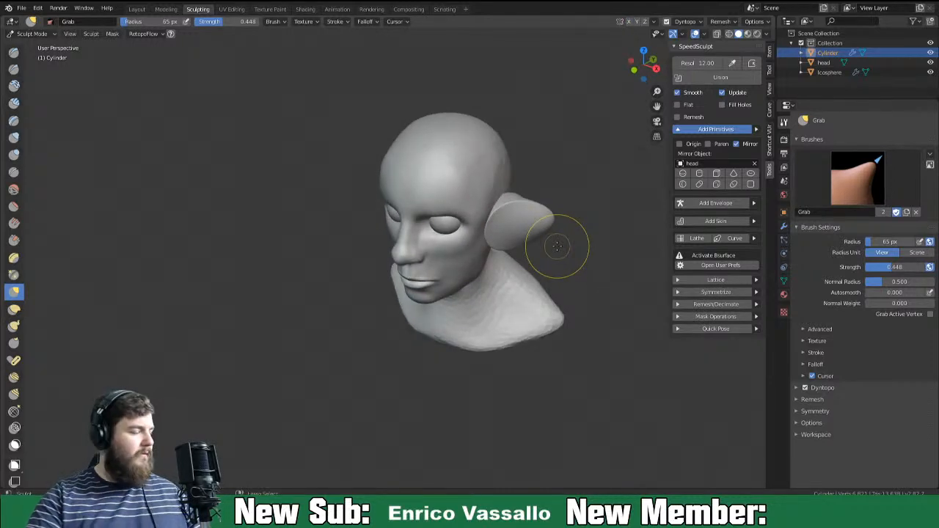
{"action": "middle_click_drag", "start_coordinate": [562, 256], "coordinate": [533, 307]}
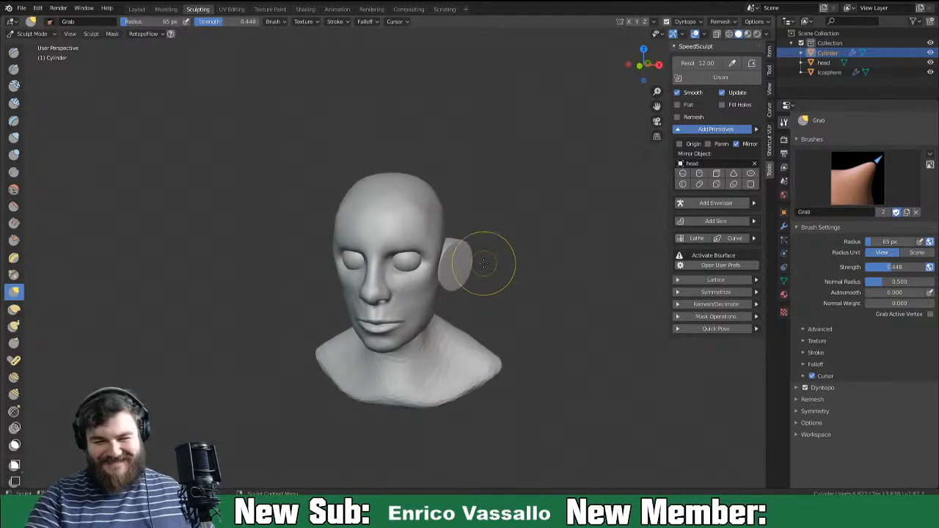
Reshape the ear disc's edge with the Grab brush at a 114 px radius.
{"action": "key", "text": "f"}
{"action": "left_click", "coordinate": [474, 241]}
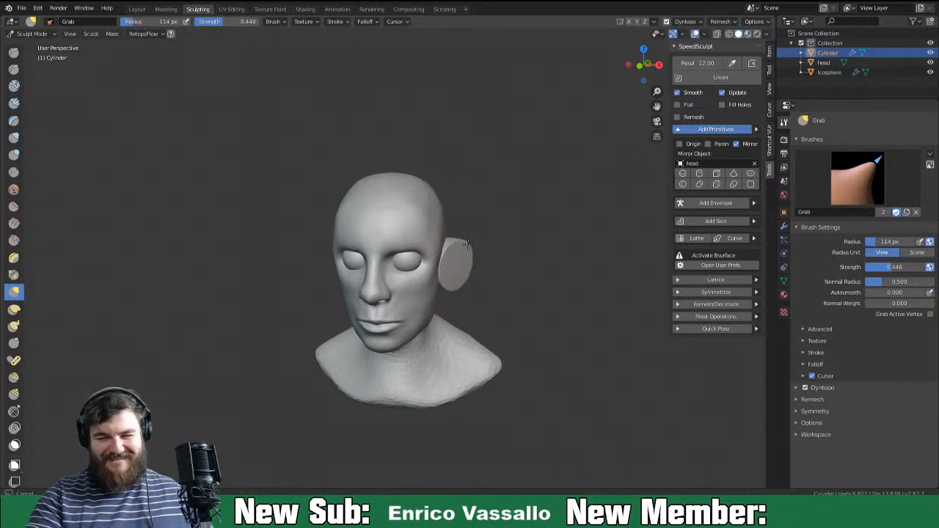
{"action": "left_click_drag", "start_coordinate": [461, 287], "coordinate": [461, 288]}
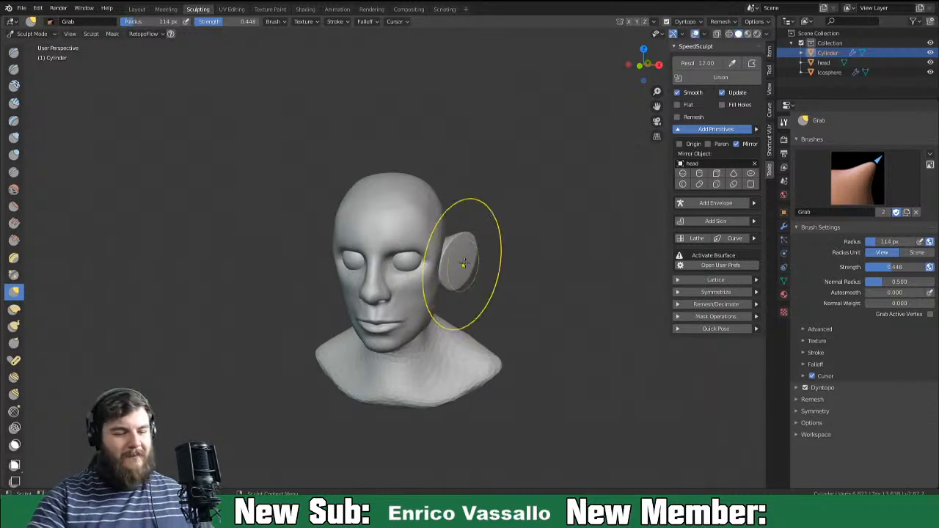
Pull the ear's upper rear edge up and in toward the skull with the Snake Hook brush at a 114 px radius.
{"action": "key", "text": "k"}
{"action": "mouse_move", "coordinate": [456, 293]}
{"action": "middle_mouse_down"}
{"action": "mouse_move", "coordinate": [432, 256]}
{"action": "mouse_move", "coordinate": [561, 279]}
{"action": "mouse_move", "coordinate": [465, 294]}
{"action": "mouse_move", "coordinate": [548, 301]}
{"action": "middle_mouse_up"}
{"action": "scroll", "coordinate": [572, 278], "scroll_direction": "up", "scroll_amount": 1}
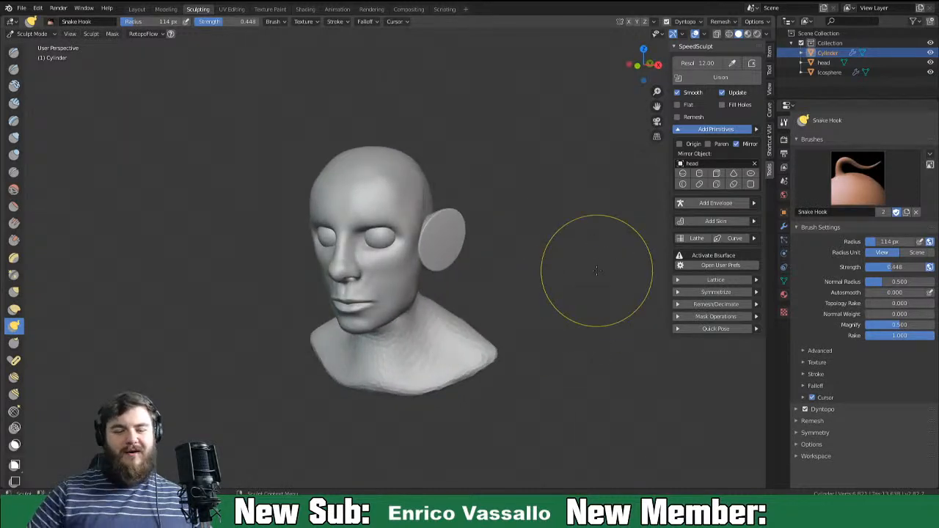
{"action": "scroll", "coordinate": [491, 345], "scroll_direction": "up", "scroll_amount": 3}
{"action": "scroll", "coordinate": [469, 377], "scroll_direction": "up", "scroll_amount": 5}
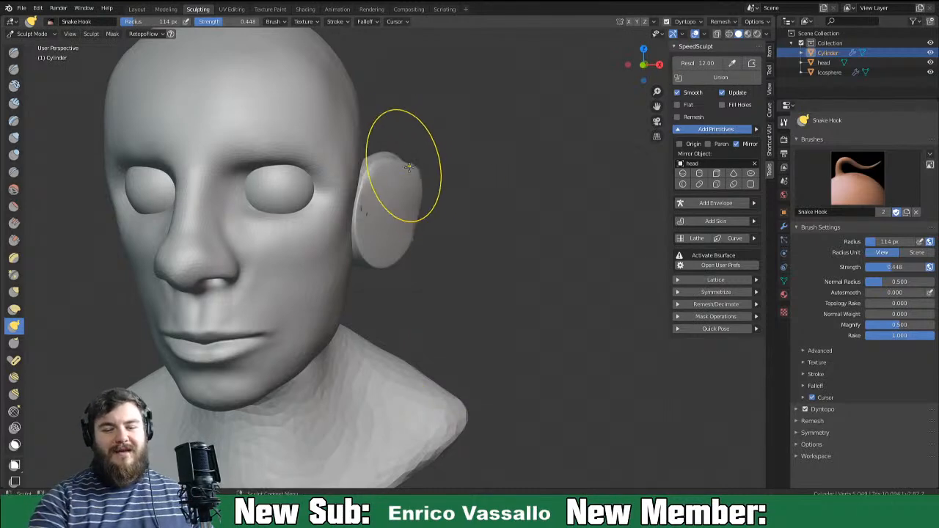
{"action": "middle_click_drag", "start_coordinate": [402, 165], "coordinate": [352, 185]}
{"action": "middle_click_drag", "start_coordinate": [523, 184], "coordinate": [472, 184]}
{"action": "middle_click_drag", "start_coordinate": [539, 208], "coordinate": [472, 211]}
{"action": "mouse_move", "coordinate": [403, 172]}
{"action": "left_mouse_down"}
{"action": "mouse_move", "coordinate": [408, 161]}
{"action": "mouse_move", "coordinate": [380, 143]}
{"action": "left_mouse_up"}
{"action": "left_click_drag", "start_coordinate": [392, 142], "coordinate": [392, 153]}
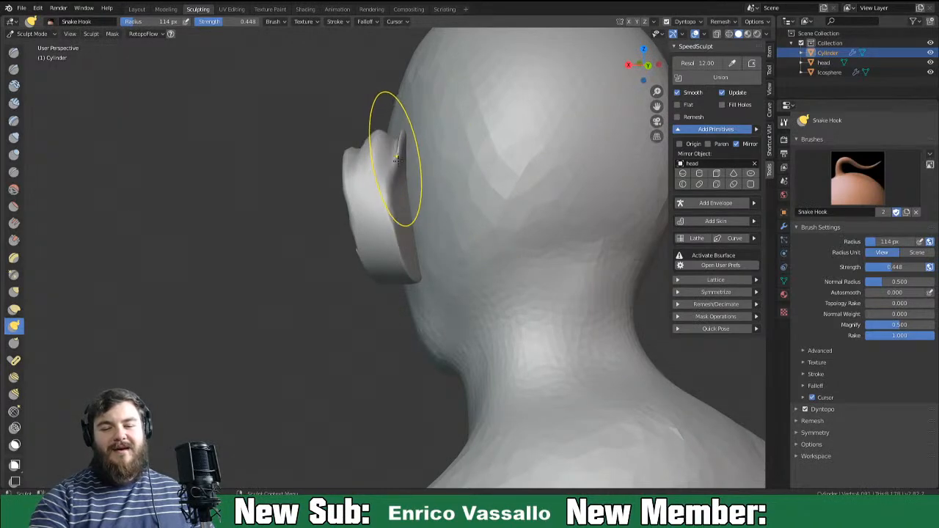
Draw the small peak behind the ear toward the head with the Snake Hook brush at a 75 px radius.
{"action": "key", "text": "f"}
{"action": "left_click", "coordinate": [377, 189]}
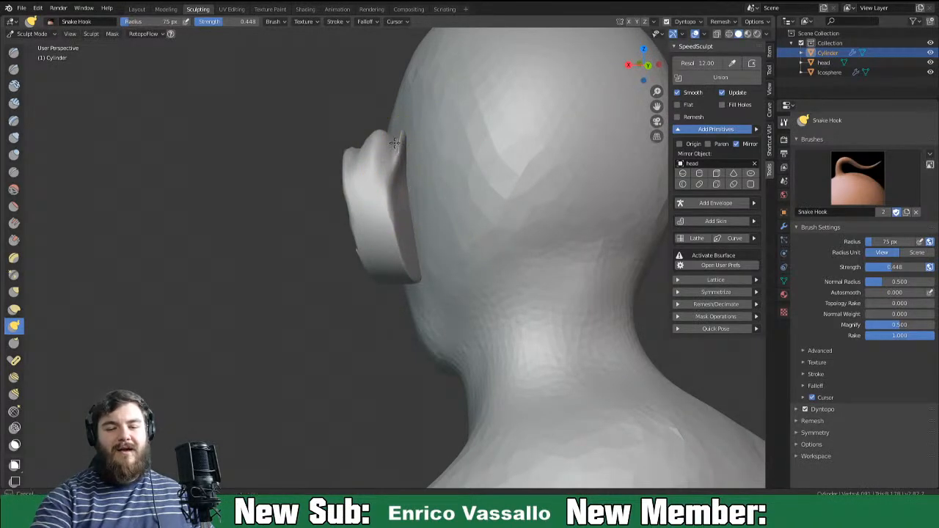
{"action": "left_click_drag", "start_coordinate": [394, 143], "coordinate": [407, 130]}
{"action": "mouse_move", "coordinate": [383, 314]}
{"action": "middle_mouse_down"}
{"action": "mouse_move", "coordinate": [476, 336]}
{"action": "mouse_move", "coordinate": [490, 312]}
{"action": "mouse_move", "coordinate": [482, 252]}
{"action": "middle_mouse_up"}
Enlarge the Snake Hook brush to a 172 px radius and review its brush settings.
{"action": "key", "text": "f"}
{"action": "left_click", "coordinate": [532, 299]}
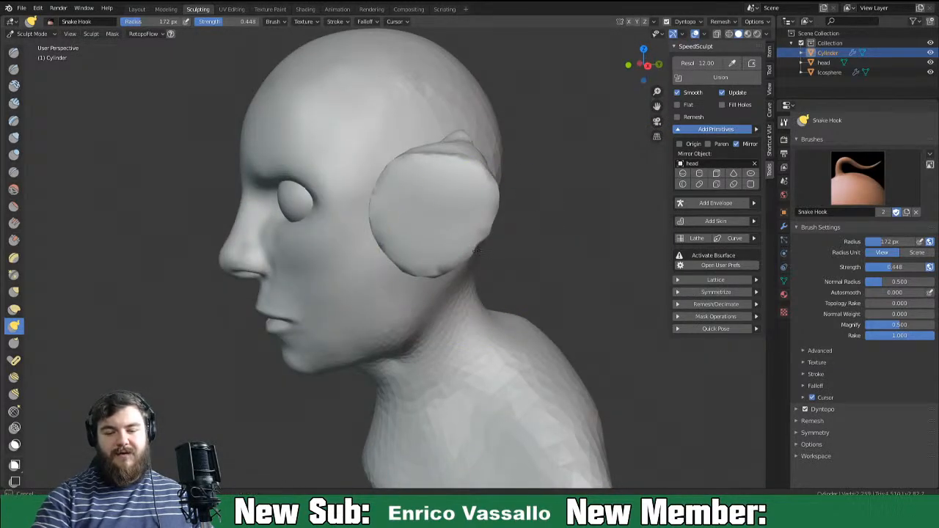
{"action": "left_click", "coordinate": [276, 22]}
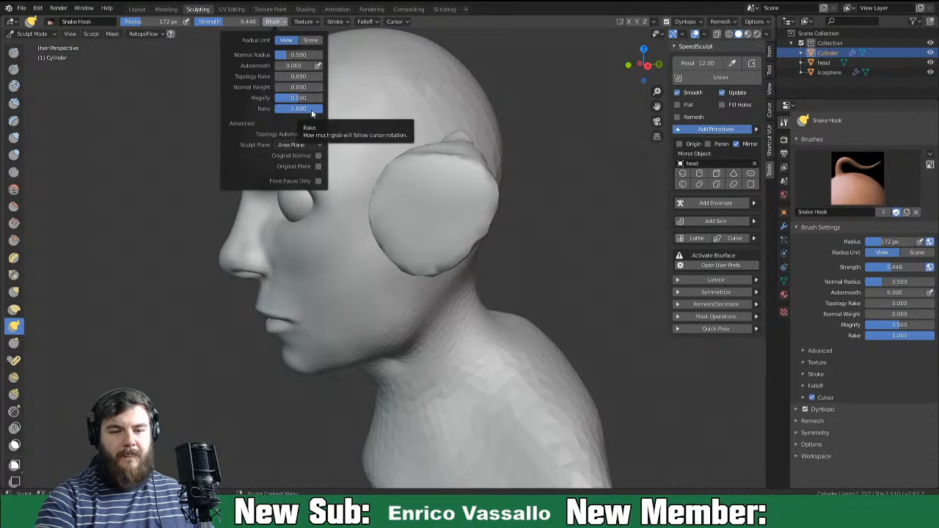
{"action": "middle_click_drag", "start_coordinate": [498, 286], "coordinate": [516, 269]}
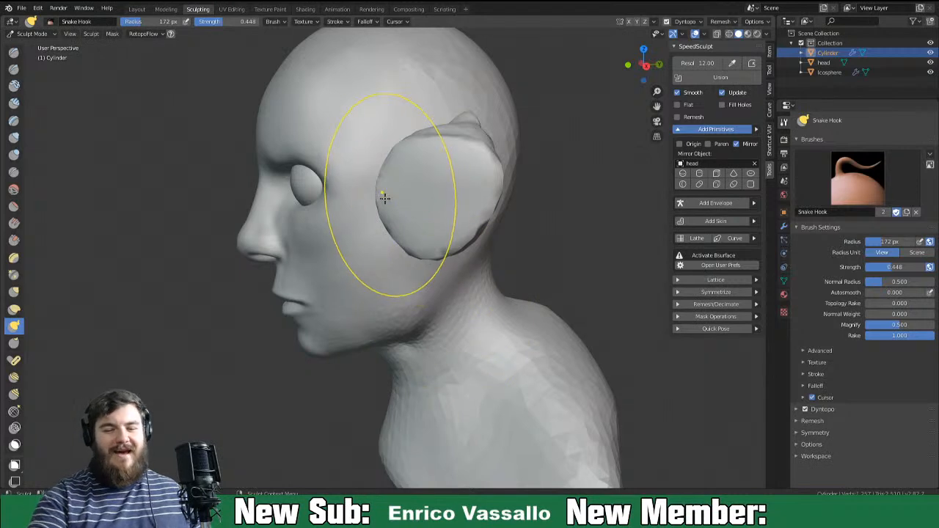
Push in the ear's front edge and adjust its upper and lower contours with the Grab brush at a 114 px radius.
{"action": "key", "text": "g"}
{"action": "left_click_drag", "start_coordinate": [376, 191], "coordinate": [401, 189]}
{"action": "left_click_drag", "start_coordinate": [455, 148], "coordinate": [452, 132]}
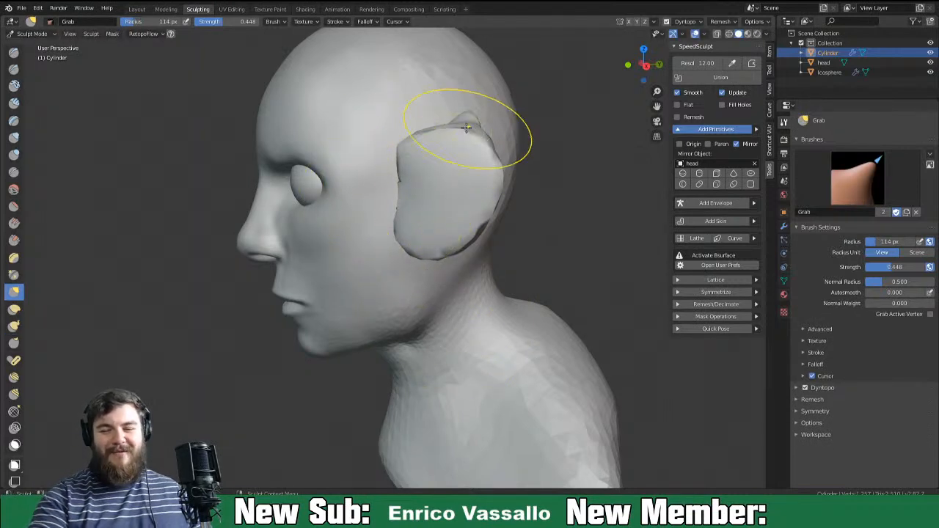
{"action": "left_click_drag", "start_coordinate": [408, 239], "coordinate": [419, 231]}
Pull the ear's upper outer corner up and outward into a pointed tip with the Grab brush.
{"action": "middle_click_drag", "start_coordinate": [494, 176], "coordinate": [446, 164]}
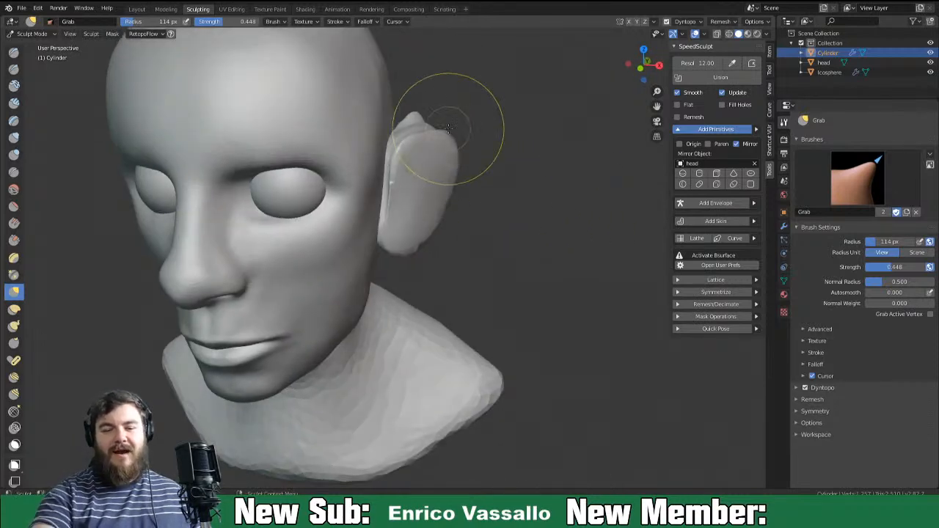
{"action": "middle_click_drag", "start_coordinate": [457, 132], "coordinate": [465, 147]}
{"action": "left_click_drag", "start_coordinate": [465, 147], "coordinate": [523, 99]}
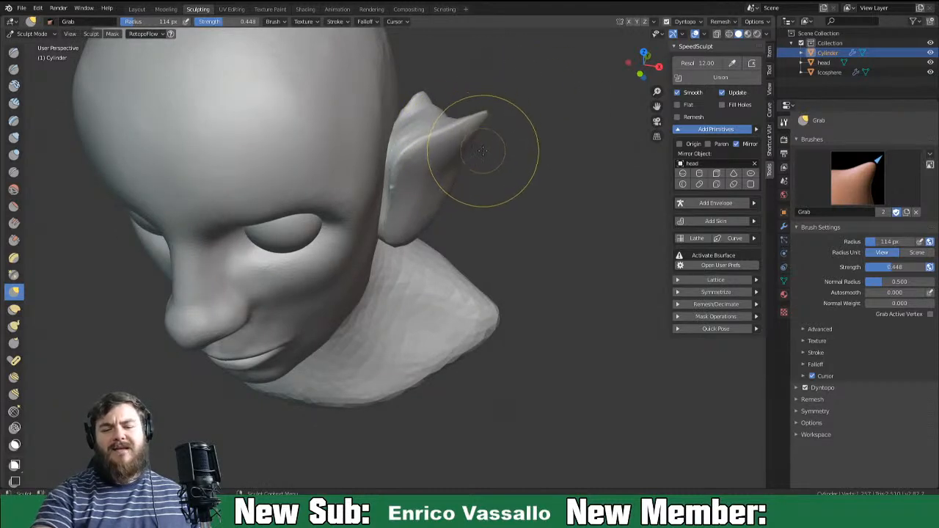
Switch to the Snake Hook brush and turn off Smooth Shading in the Dyntopo settings.
{"action": "key", "text": "k"}
{"action": "left_click", "coordinate": [686, 21]}
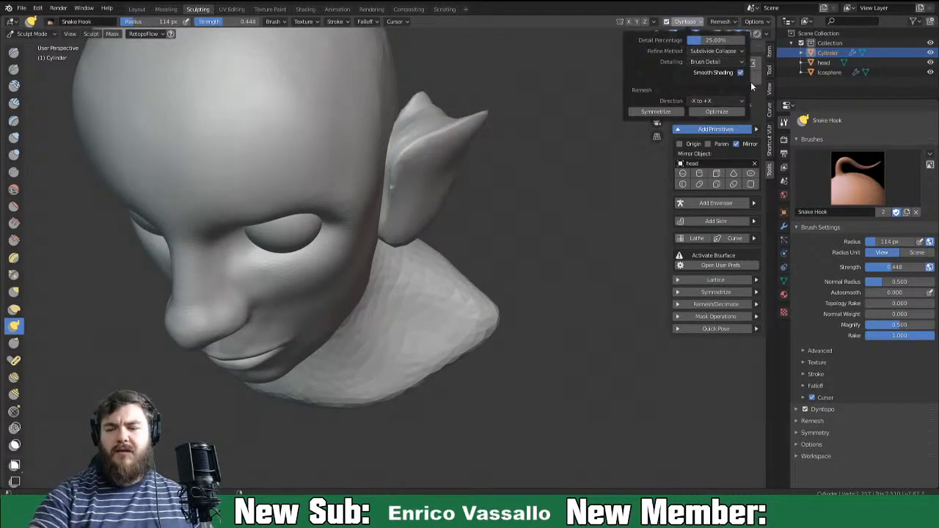
{"action": "left_click", "coordinate": [740, 73]}
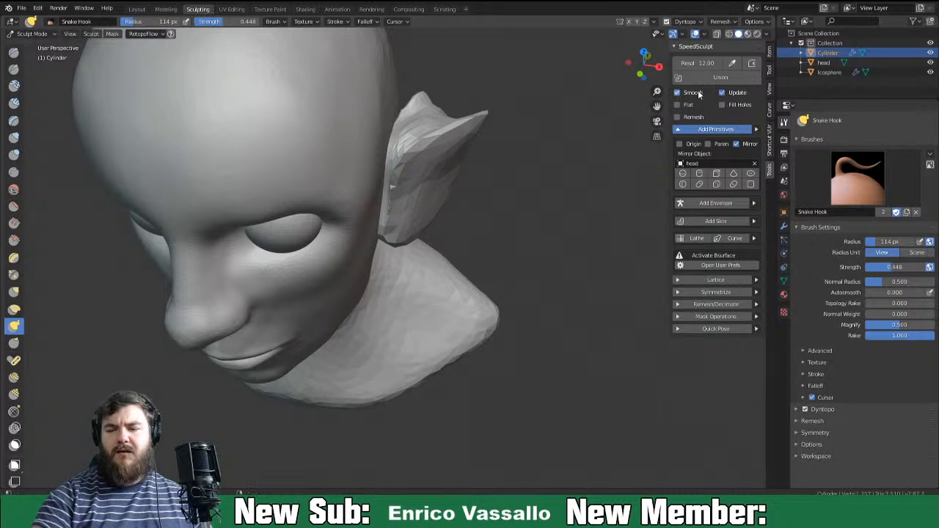
Enlarge the Snake Hook brush to a 186 px radius and try to pull the ear's pointed tip farther outward.
{"action": "key", "text": "f"}
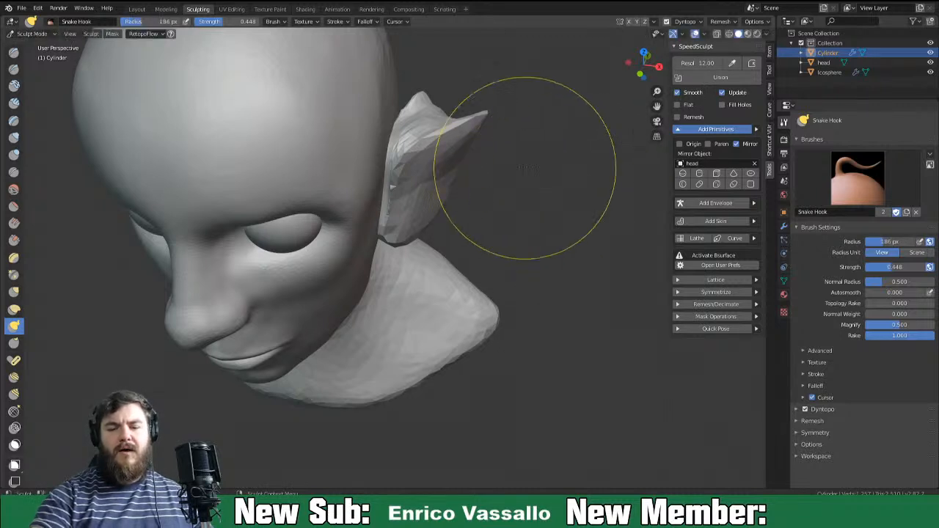
{"action": "left_click", "coordinate": [446, 119]}
{"action": "mouse_move", "coordinate": [446, 118]}
{"action": "left_mouse_down"}
{"action": "mouse_move", "coordinate": [495, 136]}
{"action": "mouse_move", "coordinate": [486, 124]}
{"action": "mouse_move", "coordinate": [528, 129]}
{"action": "left_mouse_up"}
{"action": "mouse_move", "coordinate": [528, 130]}
{"action": "middle_mouse_down"}
{"action": "mouse_move", "coordinate": [505, 173]}
{"action": "mouse_move", "coordinate": [524, 189]}
{"action": "middle_mouse_up"}
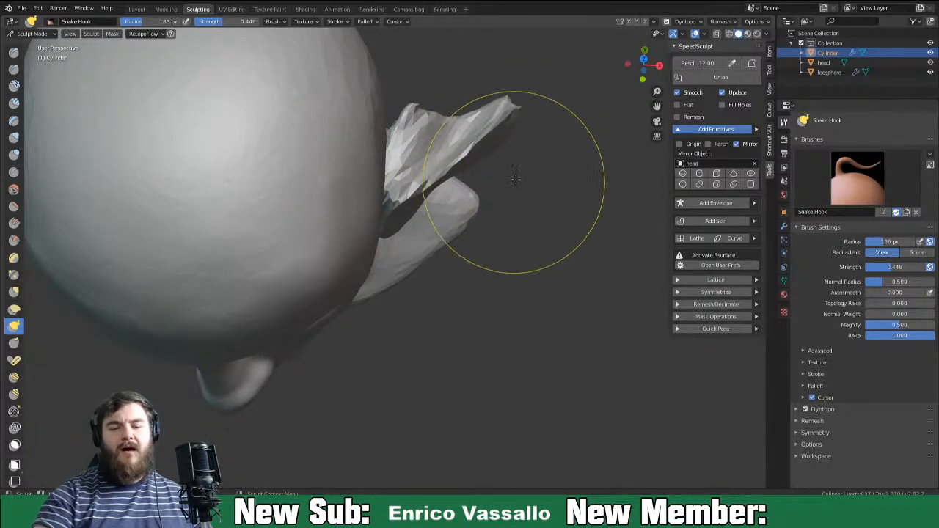
Undo the recent ear-tip strokes back to the blunt ear shape.
{"action": "key", "text": "ctrl+z"}
{"action": "key", "text": "ctrl+z"}
{"action": "key", "text": "ctrl+z"}
{"action": "key", "text": "ctrl+z"}
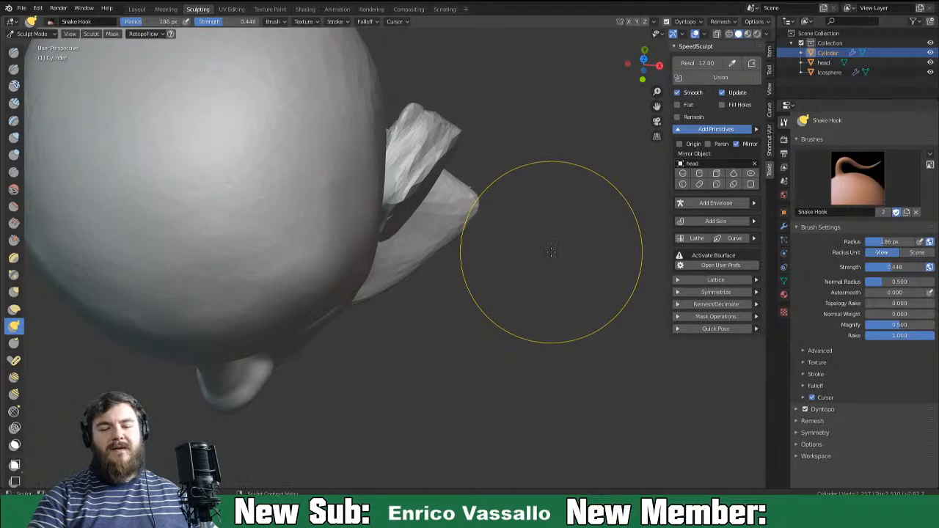
Switch the ear cylinder to Object Mode and apply its rotation and scale.
{"action": "key", "text": "Tab"}
{"action": "key", "text": "Tab"}
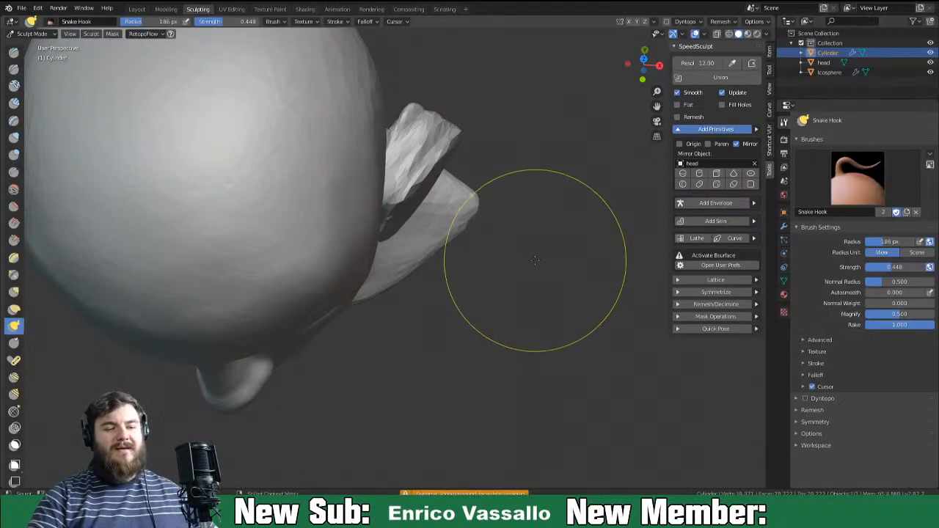
{"action": "key", "text": "ctrl+Tab"}
{"action": "left_click", "coordinate": [465, 262]}
{"action": "middle_click_drag", "start_coordinate": [523, 289], "coordinate": [523, 258]}
{"action": "key", "text": "ctrl+a"}
{"action": "left_click", "coordinate": [525, 258]}
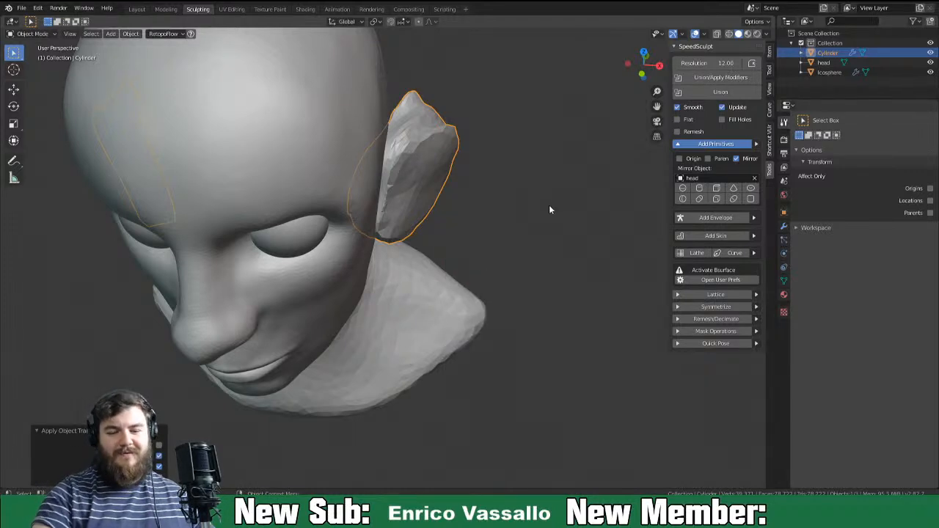
Return to Sculpt Mode and pull the ear's upper outer corner up and outward into a tip with the Snake Hook brush.
{"action": "key", "text": "Tab"}
{"action": "key", "text": "Tab"}
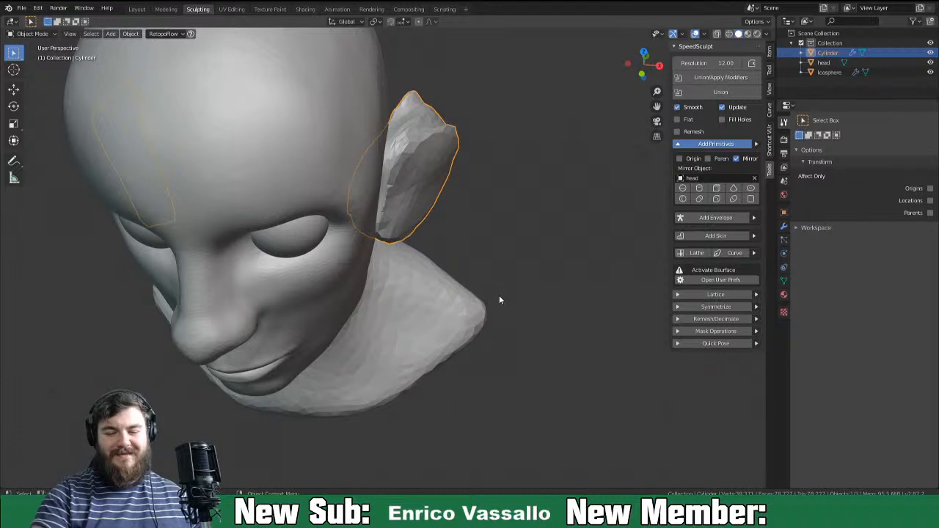
{"action": "key", "text": "ctrl+Tab"}
{"action": "mouse_move", "coordinate": [468, 164]}
{"action": "left_mouse_down"}
{"action": "mouse_move", "coordinate": [528, 118]}
{"action": "mouse_move", "coordinate": [510, 116]}
{"action": "left_mouse_up"}
{"action": "mouse_move", "coordinate": [429, 114]}
{"action": "left_mouse_down"}
{"action": "mouse_move", "coordinate": [438, 101]}
{"action": "mouse_move", "coordinate": [408, 134]}
{"action": "left_mouse_up"}
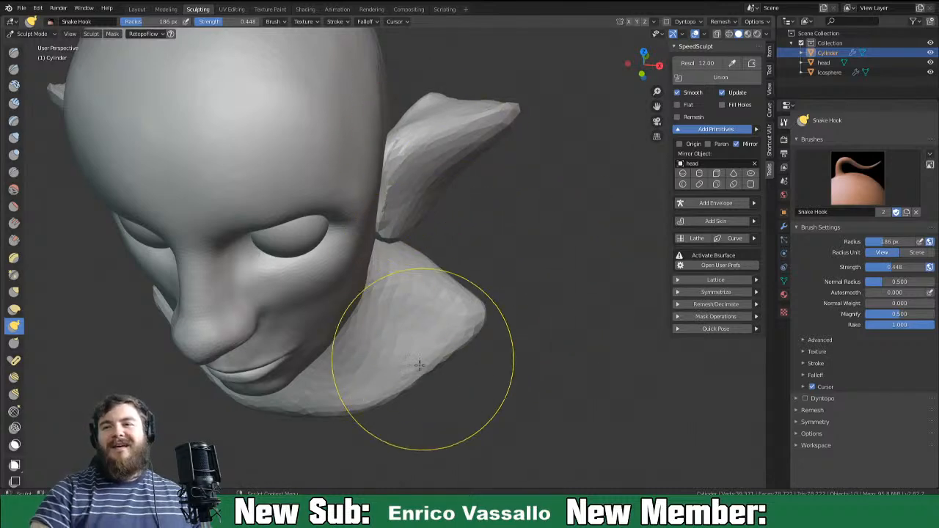
Enable Dyntopo on the ear, accepting the modifier warning, and reshape its back and upper edge with the Snake Hook brush.
{"action": "mouse_move", "coordinate": [539, 294]}
{"action": "middle_mouse_down"}
{"action": "mouse_move", "coordinate": [413, 241]}
{"action": "mouse_move", "coordinate": [414, 289]}
{"action": "mouse_move", "coordinate": [405, 283]}
{"action": "middle_mouse_up"}
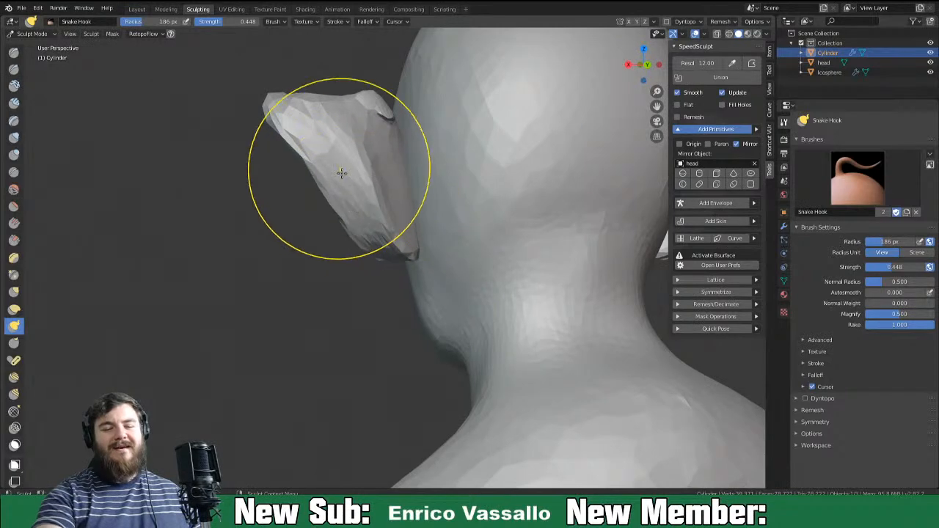
{"action": "left_click", "coordinate": [666, 21]}
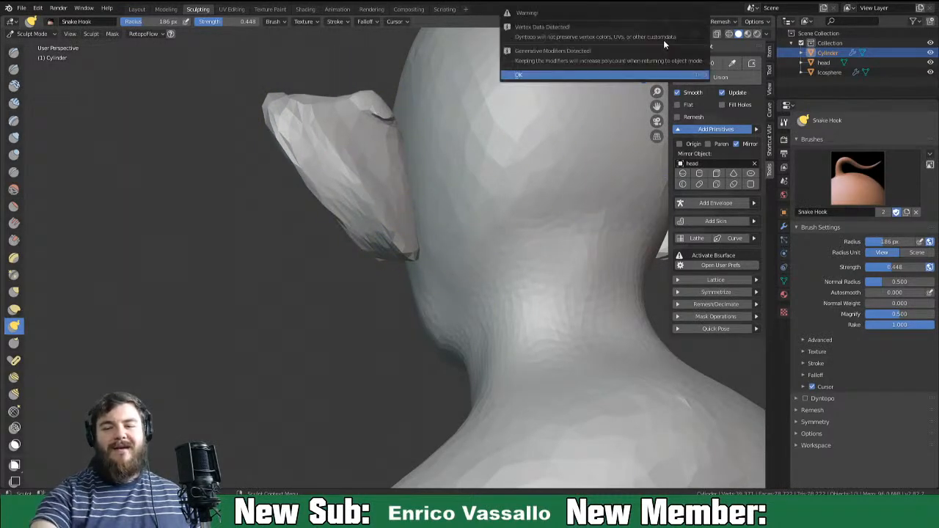
{"action": "left_click", "coordinate": [664, 67]}
{"action": "mouse_move", "coordinate": [342, 148]}
{"action": "left_mouse_down"}
{"action": "mouse_move", "coordinate": [321, 135]}
{"action": "mouse_move", "coordinate": [338, 135]}
{"action": "mouse_move", "coordinate": [308, 120]}
{"action": "mouse_move", "coordinate": [374, 77]}
{"action": "left_mouse_up"}
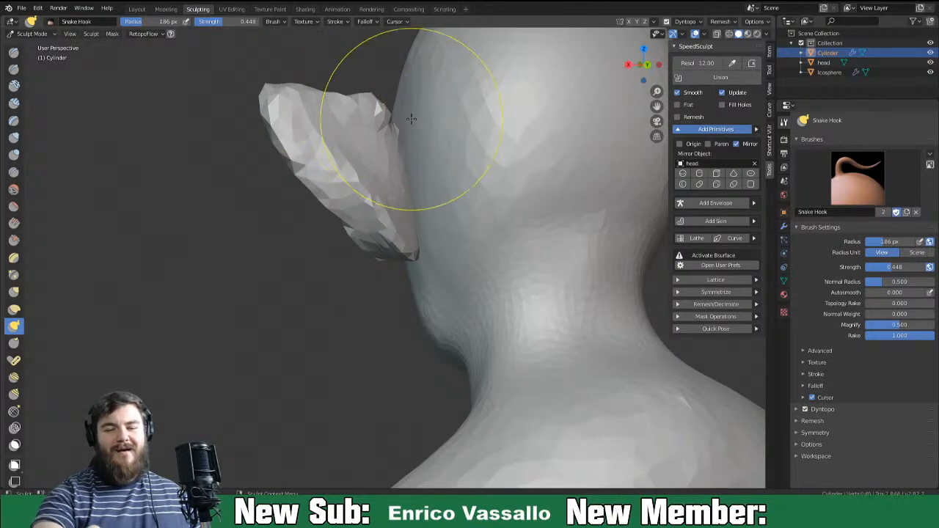
{"action": "middle_click_drag", "start_coordinate": [413, 117], "coordinate": [392, 169]}
{"action": "left_click_drag", "start_coordinate": [393, 170], "coordinate": [338, 201]}
{"action": "middle_click_drag", "start_coordinate": [392, 188], "coordinate": [452, 256]}
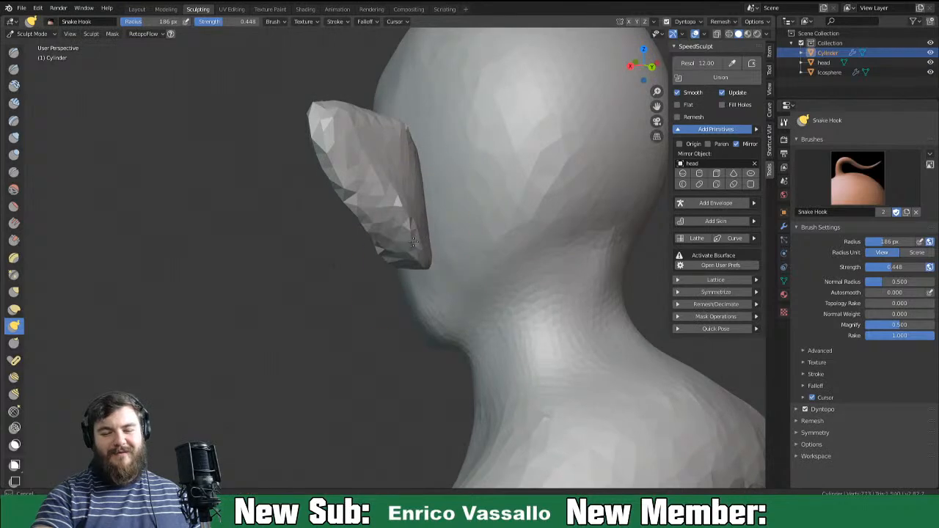
{"action": "mouse_move", "coordinate": [385, 185]}
{"action": "middle_mouse_down"}
{"action": "mouse_move", "coordinate": [486, 258]}
{"action": "mouse_move", "coordinate": [404, 289]}
{"action": "middle_mouse_up"}
Switch to the Clay Strips brush at a 76 px radius and build up the back of the ear near the head.
{"action": "left_click", "coordinate": [13, 103]}
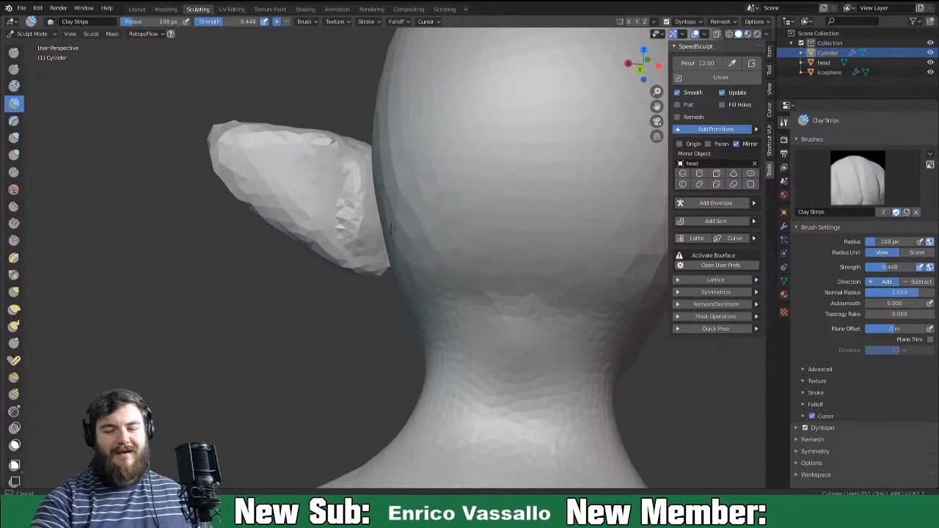
{"action": "mouse_move", "coordinate": [392, 211]}
{"action": "middle_mouse_down"}
{"action": "mouse_move", "coordinate": [414, 226]}
{"action": "mouse_move", "coordinate": [412, 250]}
{"action": "mouse_move", "coordinate": [367, 216]}
{"action": "mouse_move", "coordinate": [387, 220]}
{"action": "middle_mouse_up"}
{"action": "key", "text": "f"}
{"action": "left_click", "coordinate": [386, 231]}
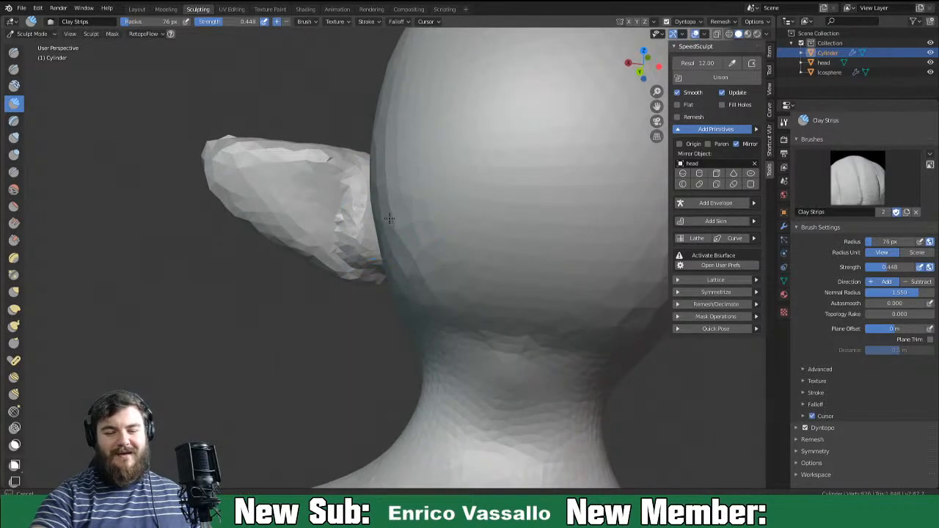
Build up the ear's front edge and upper rim with the Clay Strips brush.
{"action": "middle_click_drag", "start_coordinate": [391, 218], "coordinate": [608, 202]}
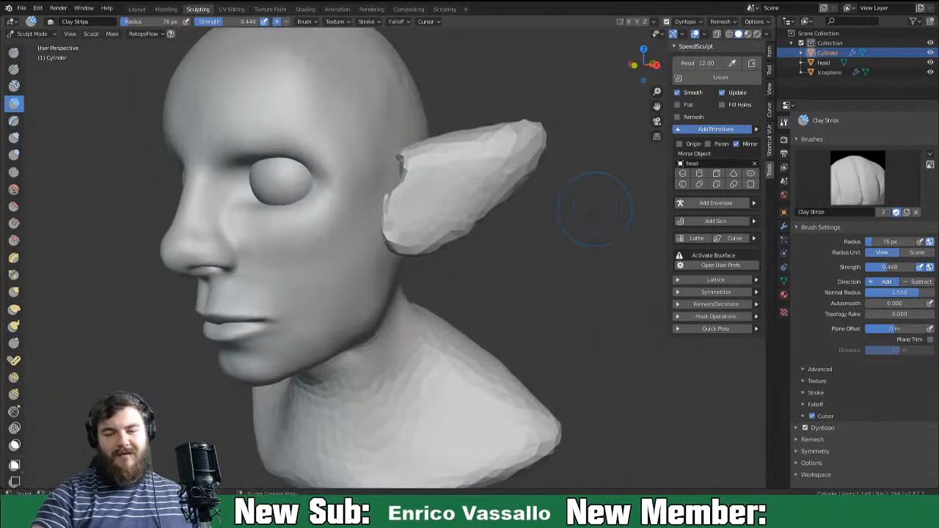
{"action": "middle_click_drag", "start_coordinate": [424, 194], "coordinate": [443, 221]}
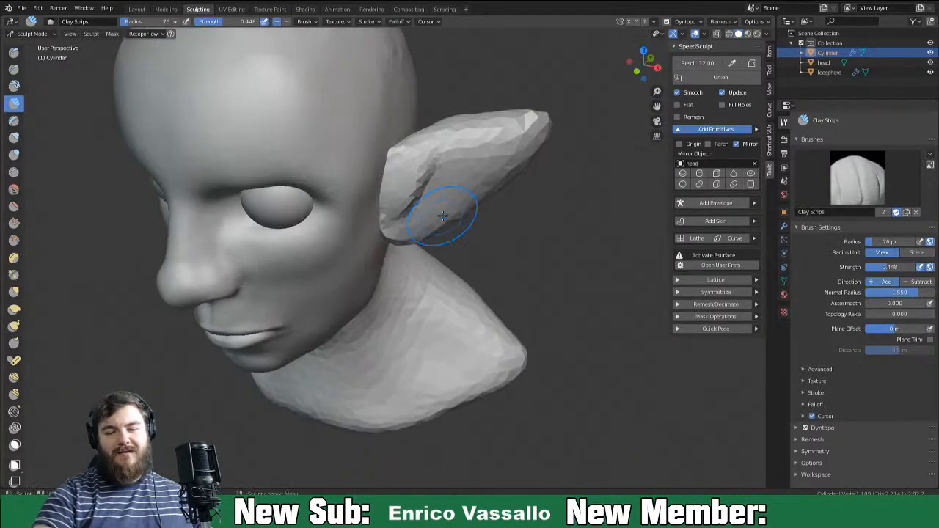
{"action": "middle_click_drag", "start_coordinate": [484, 165], "coordinate": [419, 157]}
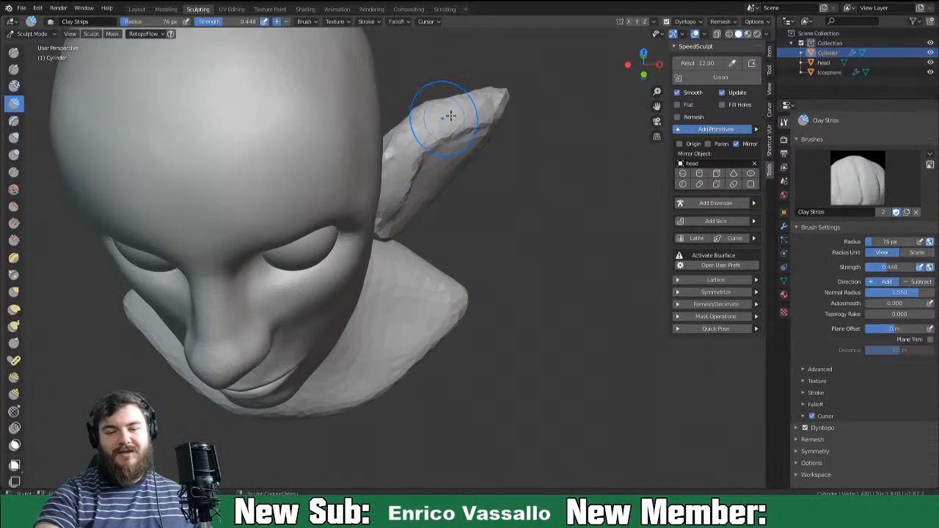
{"action": "middle_click_drag", "start_coordinate": [446, 108], "coordinate": [416, 177]}
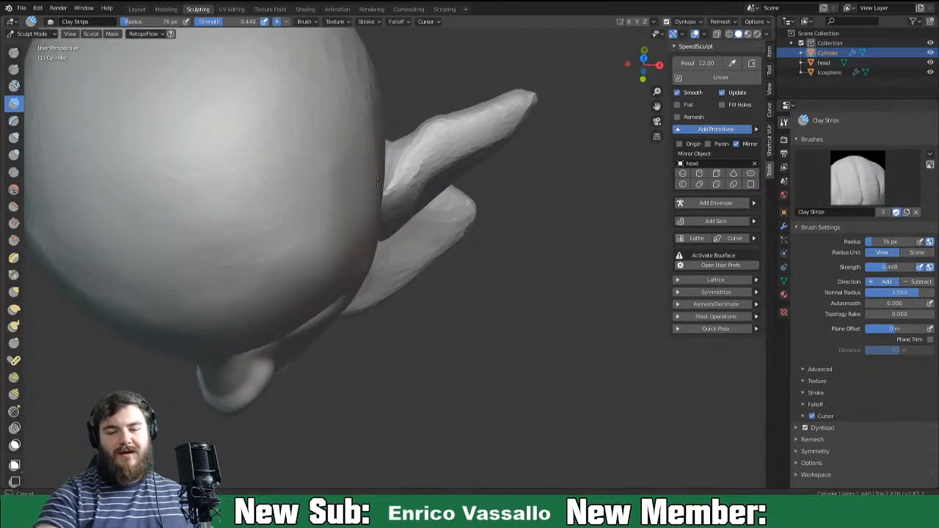
Fill out and smooth the back of the ear toward its attachment to the head with Clay Strips.
{"action": "middle_click_drag", "start_coordinate": [445, 121], "coordinate": [401, 212]}
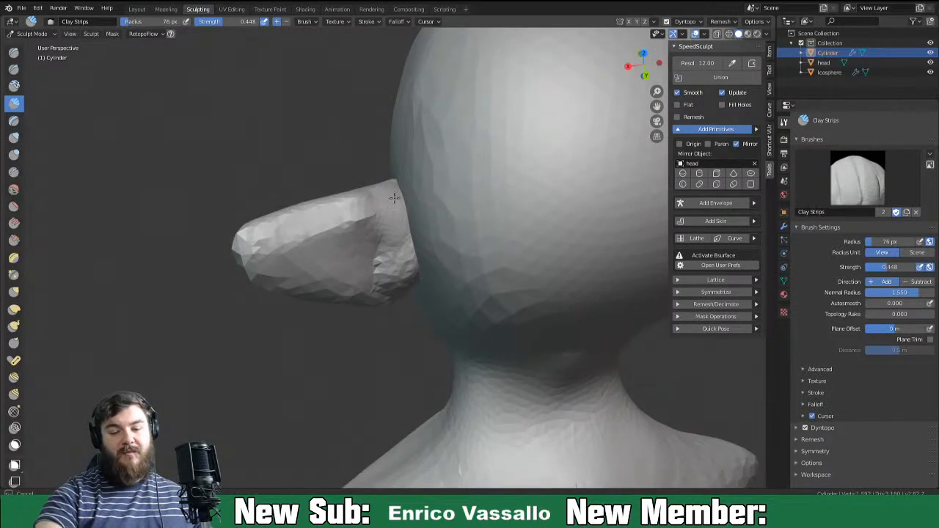
{"action": "middle_click_drag", "start_coordinate": [384, 269], "coordinate": [415, 215]}
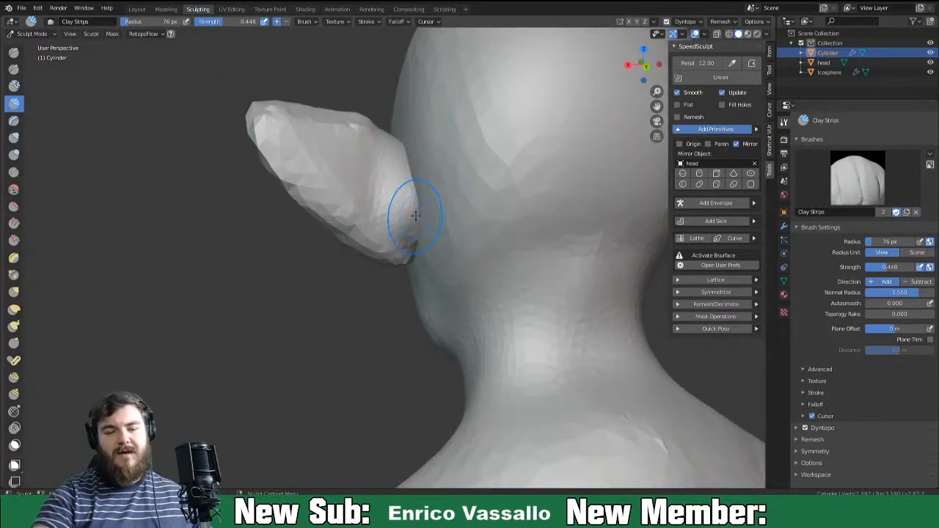
{"action": "middle_click_drag", "start_coordinate": [341, 149], "coordinate": [381, 206]}
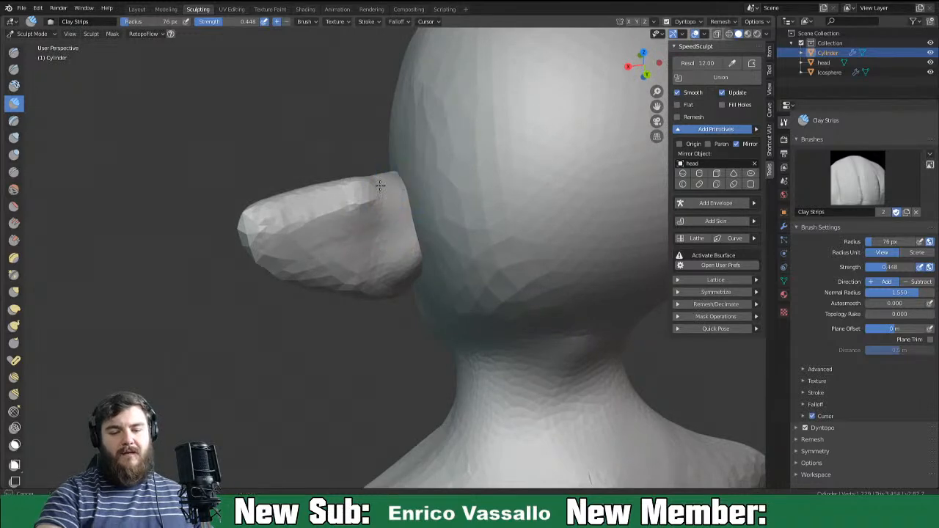
{"action": "middle_click_drag", "start_coordinate": [404, 300], "coordinate": [396, 258]}
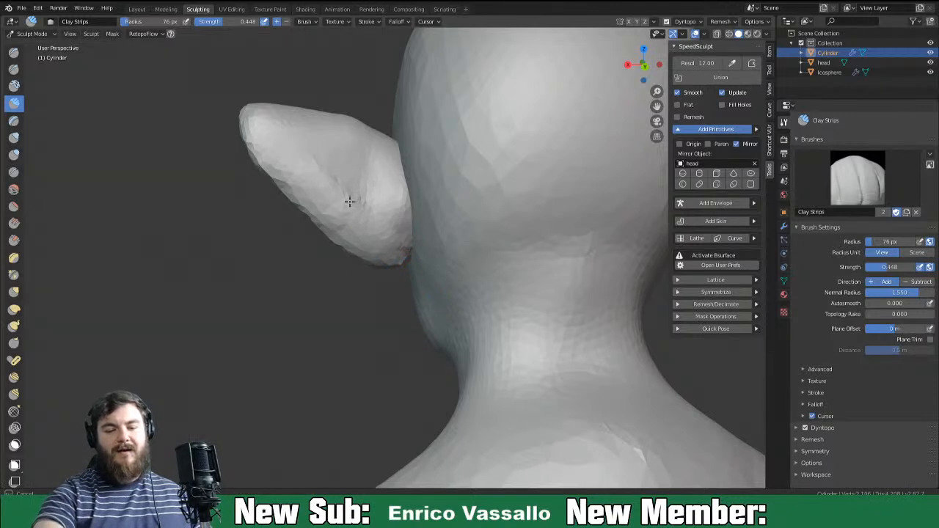
Shape and blend the fold on the back of the ear beside the head with Clay Strips strokes.
{"action": "left_click_drag", "start_coordinate": [351, 174], "coordinate": [383, 227]}
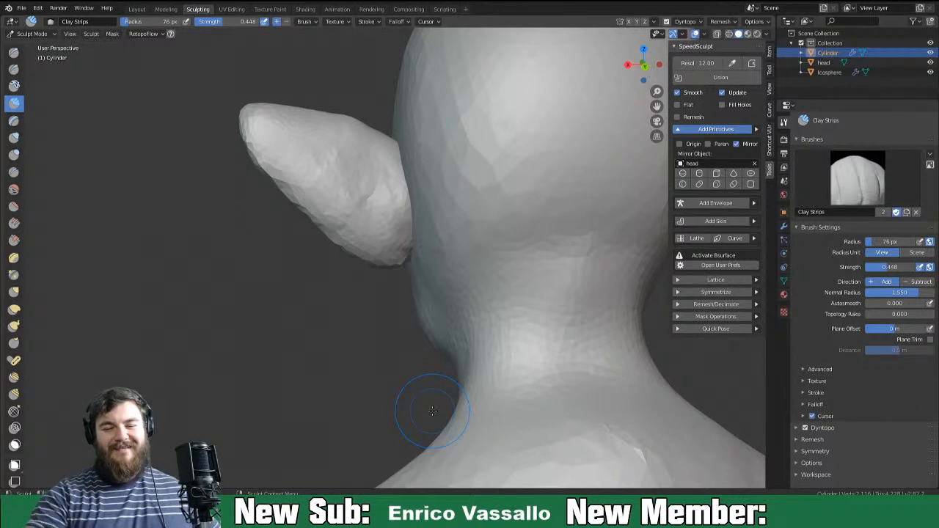
{"action": "mouse_move", "coordinate": [382, 176]}
{"action": "left_mouse_down"}
{"action": "mouse_move", "coordinate": [365, 180]}
{"action": "mouse_move", "coordinate": [380, 183]}
{"action": "left_mouse_up"}
{"action": "middle_click_drag", "start_coordinate": [381, 182], "coordinate": [393, 208]}
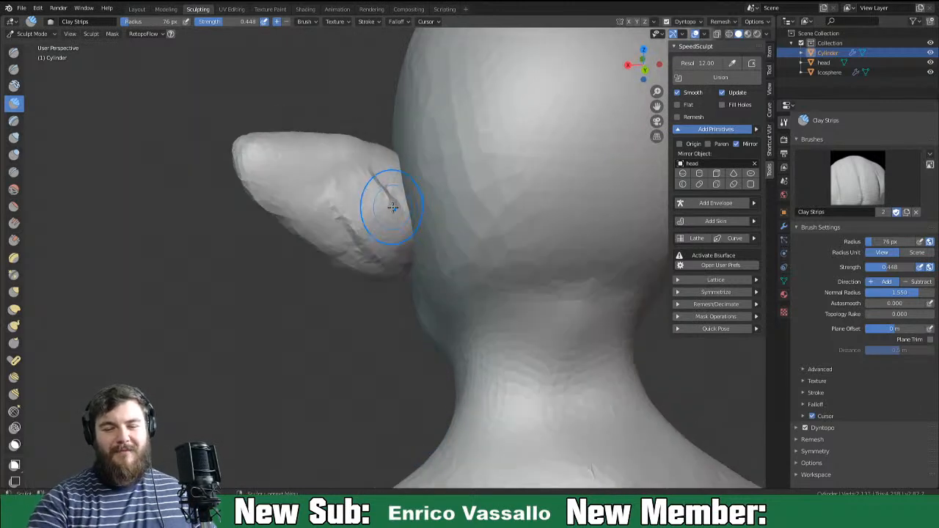
{"action": "mouse_move", "coordinate": [392, 207]}
{"action": "left_mouse_down"}
{"action": "mouse_move", "coordinate": [380, 173]}
{"action": "mouse_move", "coordinate": [405, 248]}
{"action": "left_mouse_up"}
{"action": "mouse_move", "coordinate": [391, 178]}
{"action": "left_mouse_down"}
{"action": "mouse_move", "coordinate": [376, 241]}
{"action": "mouse_move", "coordinate": [345, 208]}
{"action": "left_mouse_up"}
{"action": "middle_click_drag", "start_coordinate": [309, 159], "coordinate": [399, 210]}
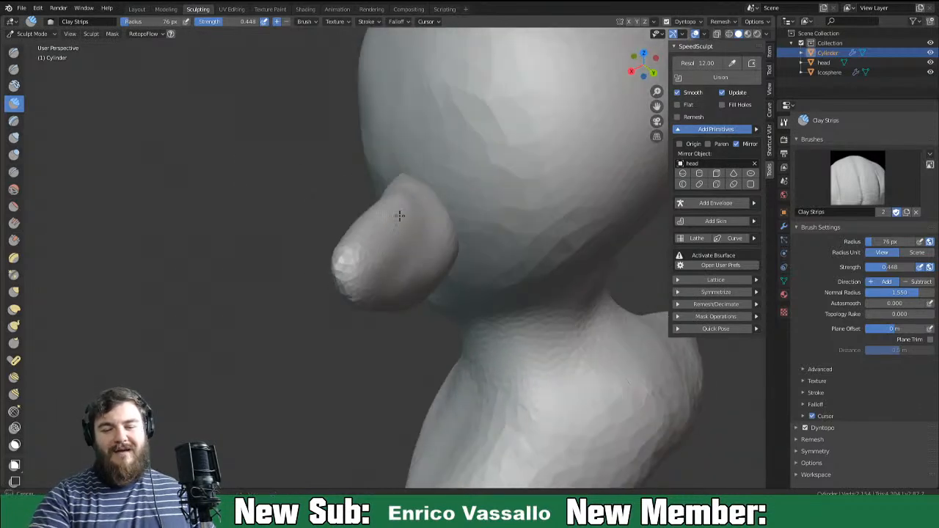
Reduce Clay Strips to a 47 px radius, then fill and smooth the ear's front face and upper edge.
{"action": "mouse_move", "coordinate": [406, 289]}
{"action": "middle_mouse_down"}
{"action": "mouse_move", "coordinate": [524, 188]}
{"action": "mouse_move", "coordinate": [516, 168]}
{"action": "middle_mouse_up"}
{"action": "key", "text": "f"}
{"action": "left_click", "coordinate": [493, 166]}
{"action": "mouse_move", "coordinate": [491, 174]}
{"action": "left_mouse_down"}
{"action": "mouse_move", "coordinate": [503, 151]}
{"action": "mouse_move", "coordinate": [455, 241]}
{"action": "left_mouse_up"}
{"action": "mouse_move", "coordinate": [517, 133]}
{"action": "left_mouse_down"}
{"action": "mouse_move", "coordinate": [502, 173]}
{"action": "mouse_move", "coordinate": [441, 240]}
{"action": "left_mouse_up"}
{"action": "mouse_move", "coordinate": [482, 193]}
{"action": "left_mouse_down"}
{"action": "mouse_move", "coordinate": [491, 155]}
{"action": "mouse_move", "coordinate": [441, 242]}
{"action": "left_mouse_up"}
{"action": "mouse_move", "coordinate": [502, 101]}
{"action": "left_mouse_down", "text": "shift"}
{"action": "mouse_move", "coordinate": [443, 159]}
{"action": "mouse_move", "coordinate": [424, 158]}
{"action": "mouse_move", "coordinate": [466, 133]}
{"action": "left_mouse_up", "text": "shift"}
Carve the ear's inner hollow with the Draw brush at a 47 px radius and build up its lower outer rim.
{"action": "mouse_move", "coordinate": [427, 254]}
{"action": "middle_mouse_down"}
{"action": "mouse_move", "coordinate": [605, 266]}
{"action": "mouse_move", "coordinate": [484, 269]}
{"action": "middle_mouse_up"}
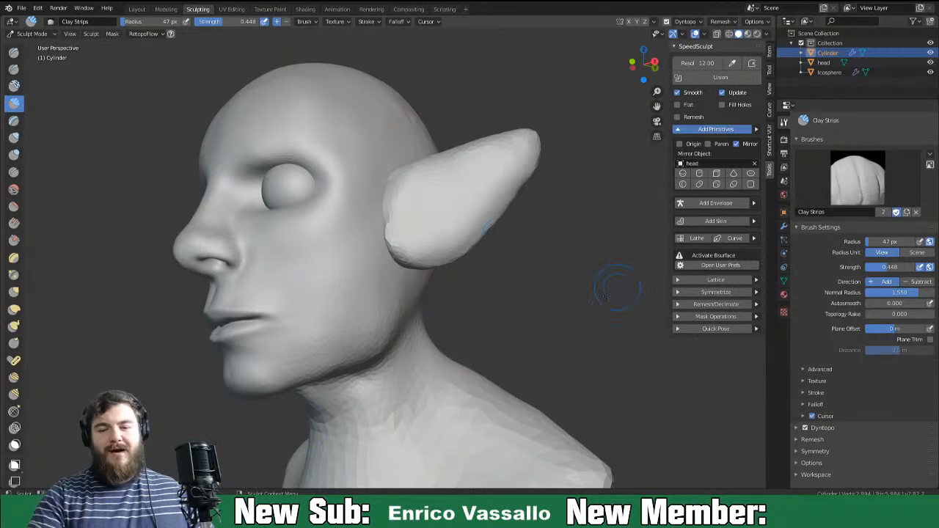
{"action": "mouse_move", "coordinate": [524, 324]}
{"action": "middle_mouse_down"}
{"action": "mouse_move", "coordinate": [500, 316]}
{"action": "mouse_move", "coordinate": [435, 323]}
{"action": "mouse_move", "coordinate": [499, 329]}
{"action": "mouse_move", "coordinate": [572, 354]}
{"action": "middle_mouse_up"}
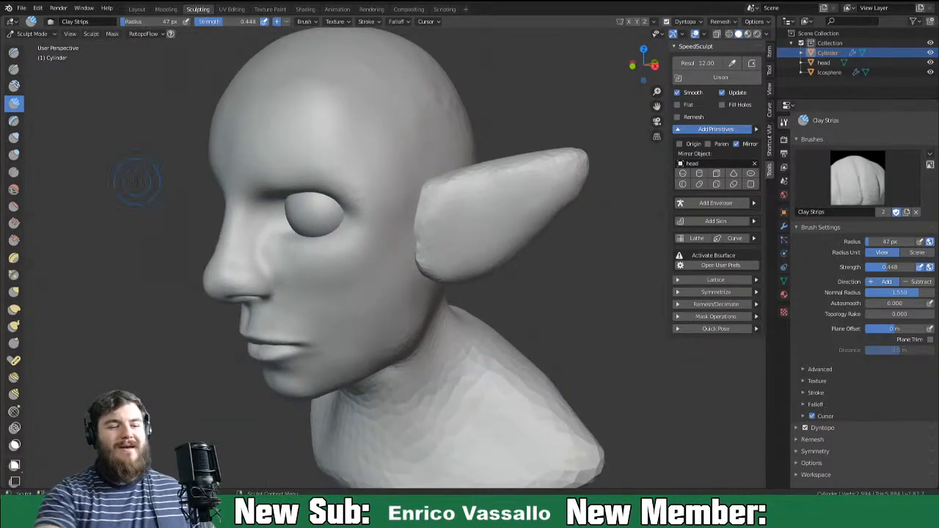
{"action": "left_click", "coordinate": [14, 54]}
{"action": "mouse_move", "coordinate": [555, 182]}
{"action": "left_mouse_down", "text": "ctrl"}
{"action": "mouse_move", "coordinate": [462, 209]}
{"action": "mouse_move", "coordinate": [496, 193]}
{"action": "mouse_move", "coordinate": [512, 224]}
{"action": "mouse_move", "coordinate": [538, 193]}
{"action": "mouse_move", "coordinate": [435, 240]}
{"action": "mouse_move", "coordinate": [440, 250]}
{"action": "mouse_move", "coordinate": [494, 196]}
{"action": "mouse_move", "coordinate": [488, 236]}
{"action": "left_mouse_up", "text": "ctrl"}
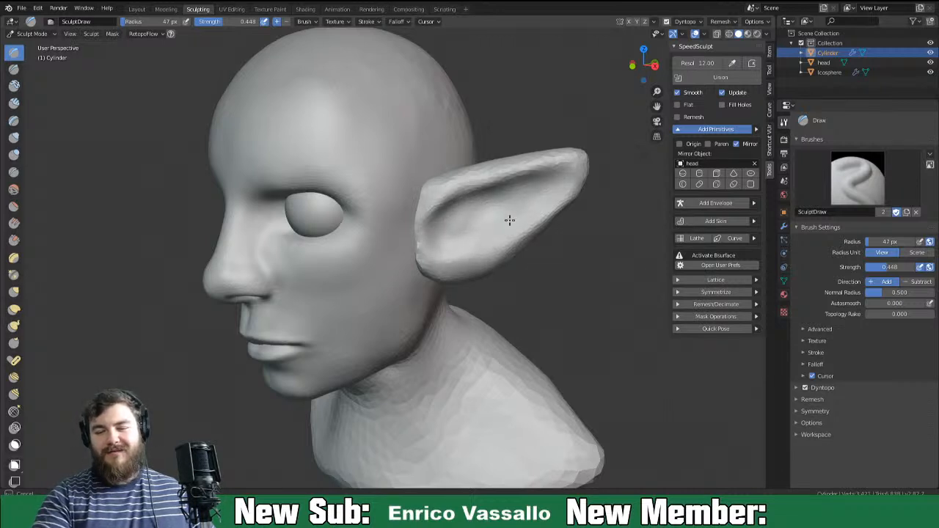
{"action": "mouse_move", "coordinate": [564, 191]}
{"action": "left_mouse_down", "text": "ctrl"}
{"action": "mouse_move", "coordinate": [472, 248]}
{"action": "mouse_move", "coordinate": [535, 210]}
{"action": "left_mouse_up", "text": "ctrl"}
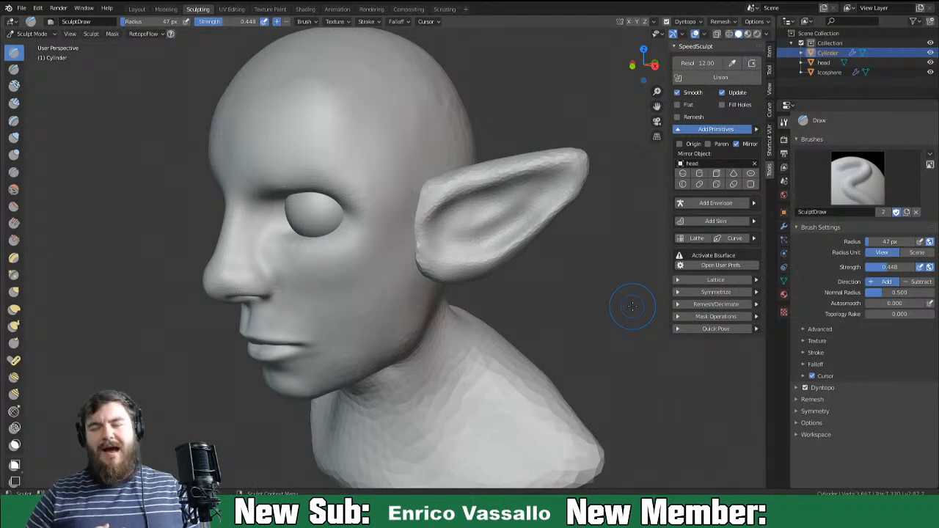
{"action": "middle_click_drag", "start_coordinate": [549, 220], "coordinate": [562, 210]}
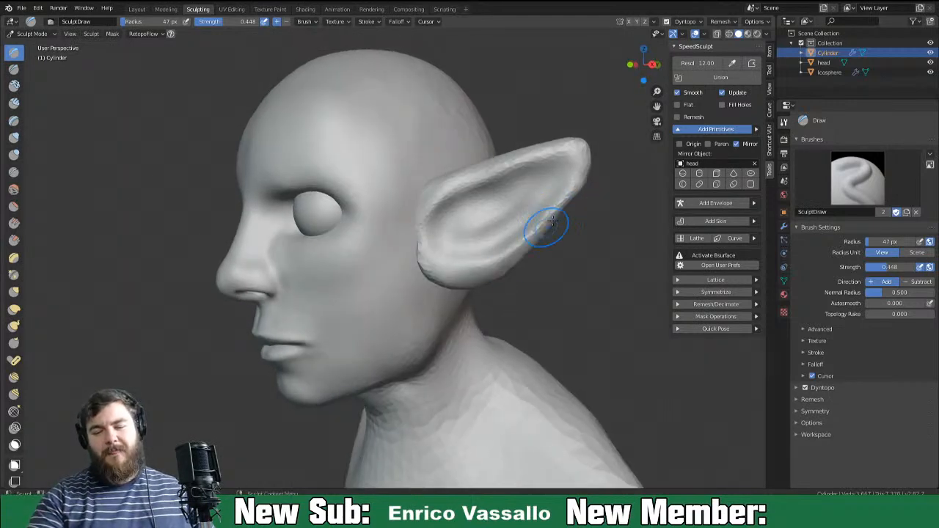
{"action": "left_click_drag", "start_coordinate": [507, 261], "coordinate": [534, 240]}
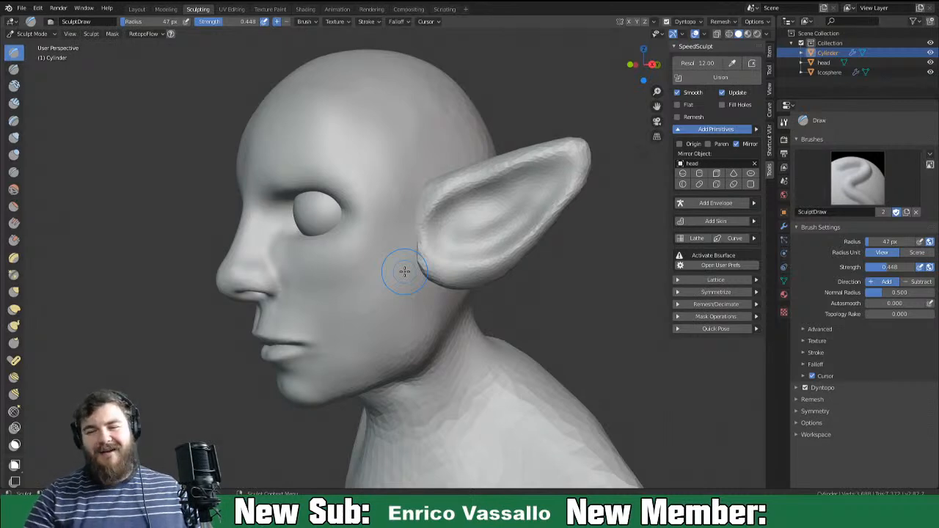
Try the reddish-brown matcap for the viewport shading and restore the light gray matcap.
{"action": "left_click", "coordinate": [767, 34]}
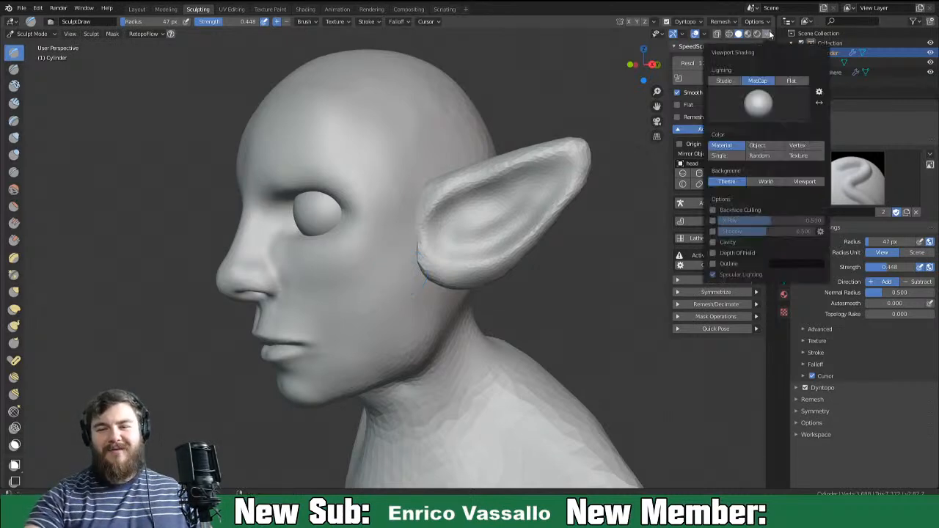
{"action": "left_click", "coordinate": [765, 104]}
{"action": "left_click", "coordinate": [674, 168]}
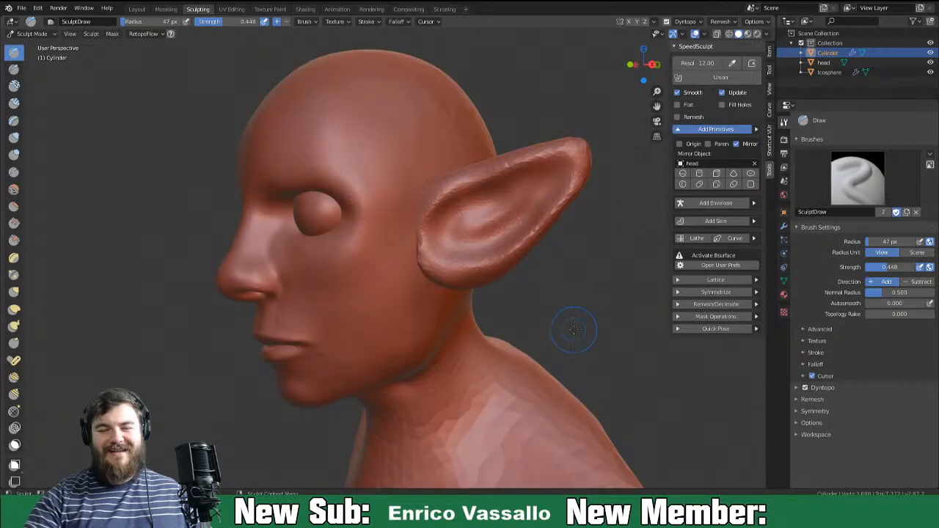
{"action": "left_click", "coordinate": [767, 35]}
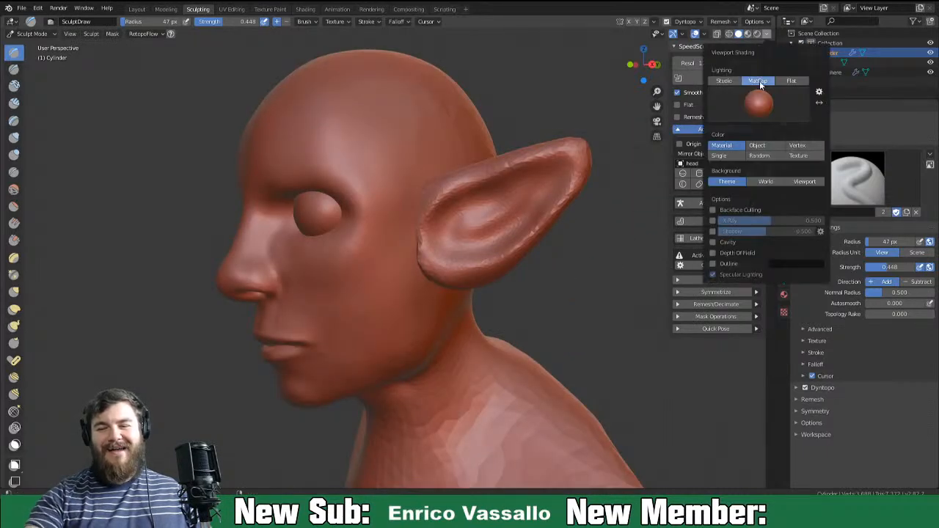
{"action": "left_click", "coordinate": [766, 34]}
{"action": "left_click", "coordinate": [756, 118]}
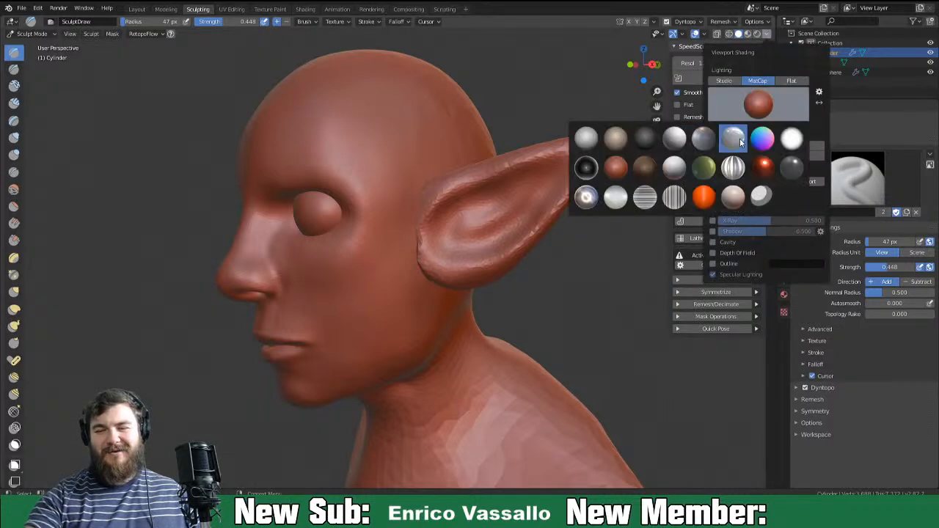
{"action": "left_click", "coordinate": [593, 138]}
{"action": "middle_click_drag", "start_coordinate": [555, 318], "coordinate": [551, 356]}
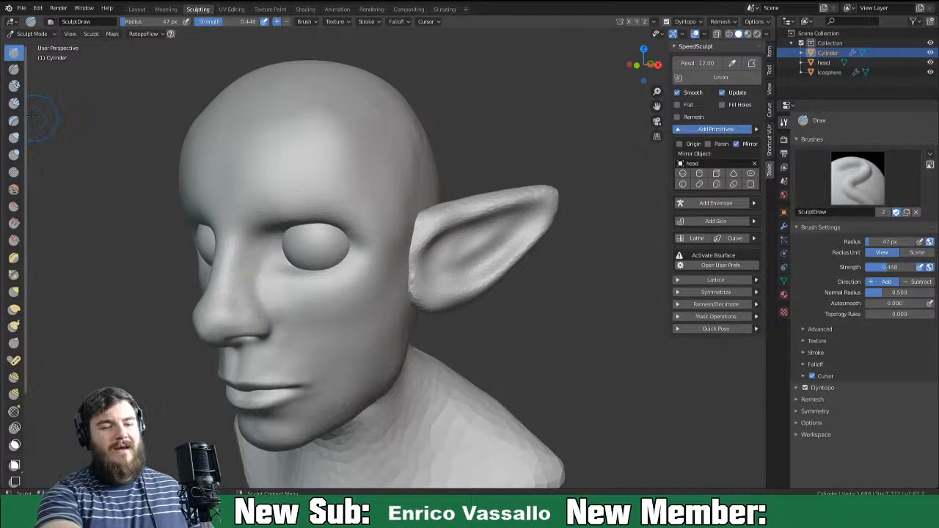
Build up and smooth the ear's back rim, front edge and lower rim with Clay Strips strokes.
{"action": "key", "text": "c"}
{"action": "middle_click_drag", "start_coordinate": [559, 276], "coordinate": [572, 246]}
{"action": "left_click_drag", "start_coordinate": [564, 236], "coordinate": [537, 258]}
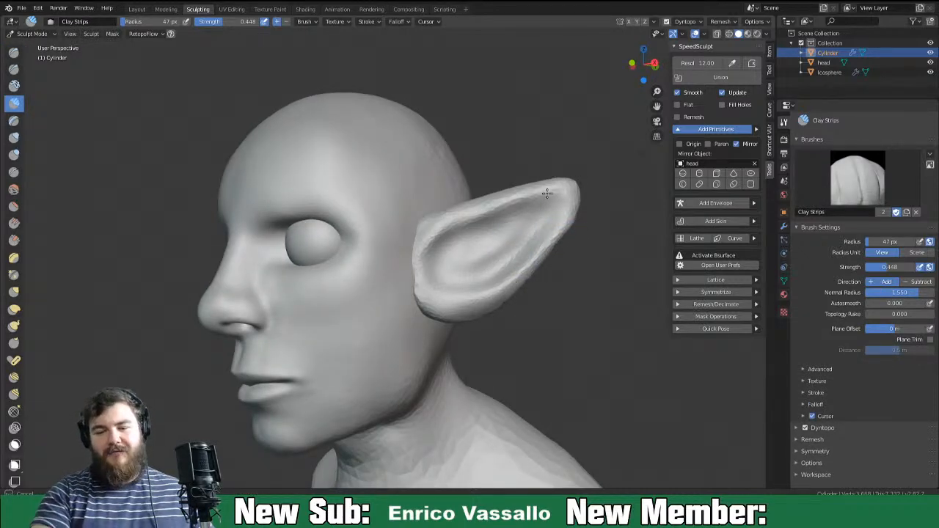
{"action": "mouse_move", "coordinate": [416, 268]}
{"action": "left_mouse_down"}
{"action": "mouse_move", "coordinate": [436, 287]}
{"action": "mouse_move", "coordinate": [421, 290]}
{"action": "left_mouse_up"}
{"action": "mouse_move", "coordinate": [428, 244]}
{"action": "left_mouse_down"}
{"action": "mouse_move", "coordinate": [562, 189]}
{"action": "mouse_move", "coordinate": [533, 256]}
{"action": "mouse_move", "coordinate": [515, 264]}
{"action": "mouse_move", "coordinate": [530, 210]}
{"action": "mouse_move", "coordinate": [438, 258]}
{"action": "left_mouse_up"}
{"action": "left_click_drag", "start_coordinate": [458, 299], "coordinate": [491, 297]}
{"action": "mouse_move", "coordinate": [555, 267]}
{"action": "middle_mouse_down"}
{"action": "mouse_move", "coordinate": [637, 271]}
{"action": "mouse_move", "coordinate": [567, 275]}
{"action": "middle_mouse_up"}
Switch to the Grab brush and set its radius to 122 px.
{"action": "key", "text": "g"}
{"action": "key", "text": "f"}
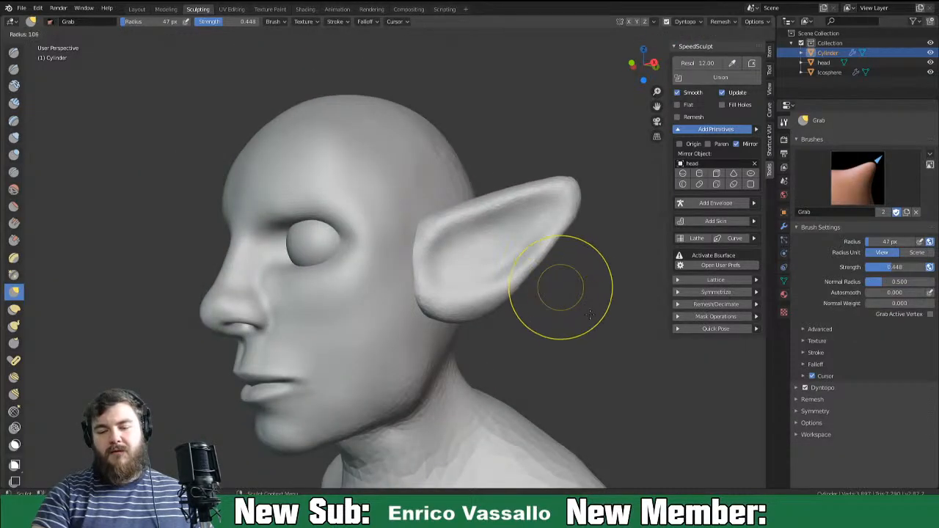
{"action": "left_click", "coordinate": [538, 262]}
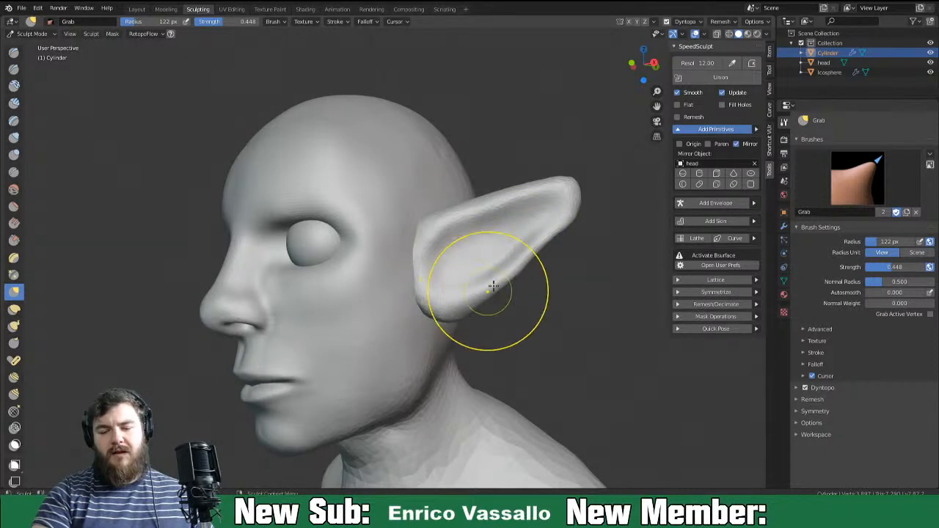
Try pulling the ear's tip upward with the Grab brush, and undo the change.
{"action": "mouse_move", "coordinate": [513, 209]}
{"action": "left_mouse_down"}
{"action": "mouse_move", "coordinate": [545, 164]}
{"action": "mouse_move", "coordinate": [587, 142]}
{"action": "mouse_move", "coordinate": [577, 125]}
{"action": "left_mouse_up"}
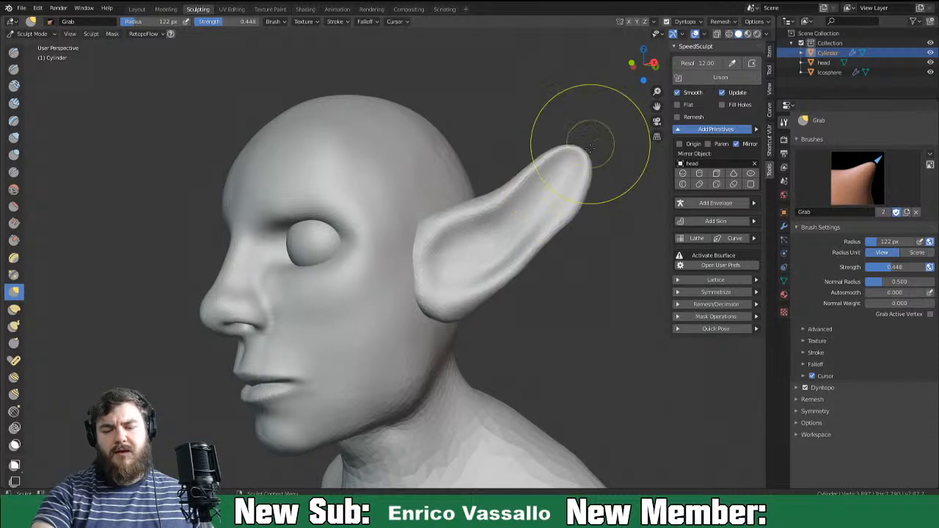
{"action": "mouse_move", "coordinate": [463, 223]}
{"action": "middle_mouse_down"}
{"action": "mouse_move", "coordinate": [631, 231]}
{"action": "mouse_move", "coordinate": [580, 243]}
{"action": "mouse_move", "coordinate": [596, 238]}
{"action": "middle_mouse_up"}
{"action": "key", "text": "ctrl+z"}
{"action": "key", "text": "ctrl+z"}
{"action": "key", "text": "ctrl+z"}
{"action": "key", "text": "ctrl+z"}
{"action": "key", "text": "ctrl+z"}
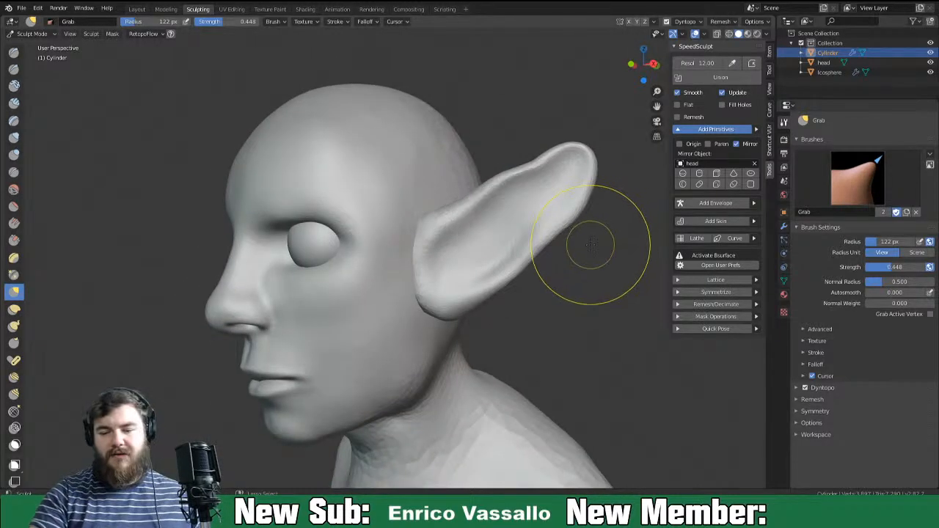
{"action": "key", "text": "ctrl+z"}
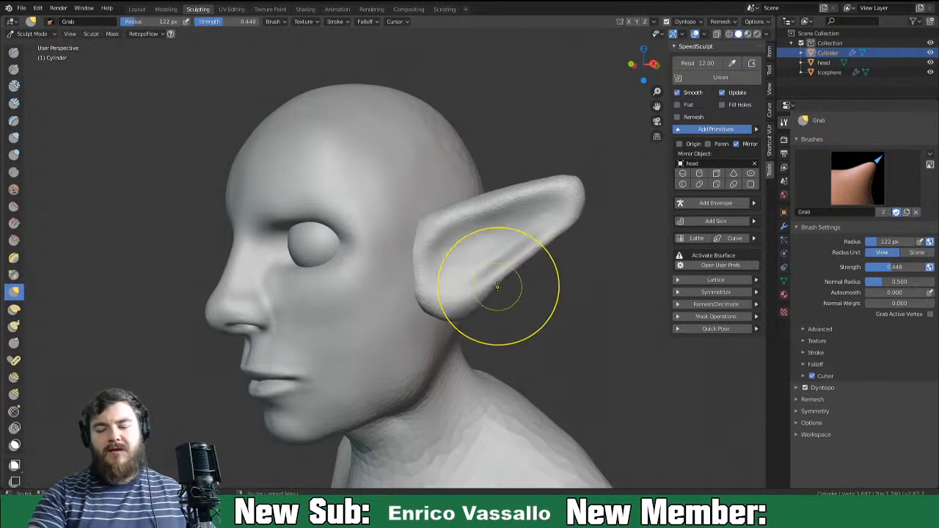
Pull the ear's lower edge down into a narrower lobe and adjust the lower ear's shape from behind with the Grab brush.
{"action": "left_click_drag", "start_coordinate": [469, 307], "coordinate": [463, 320]}
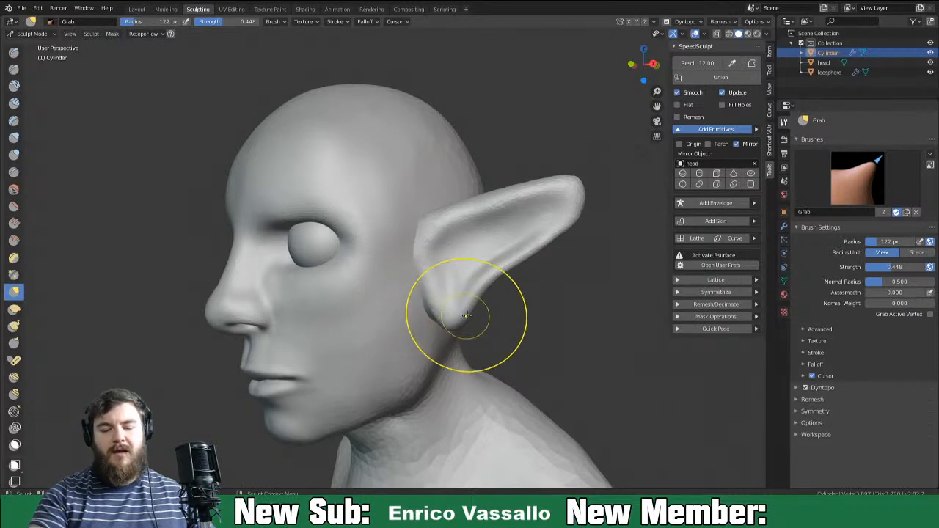
{"action": "mouse_move", "coordinate": [469, 319]}
{"action": "middle_mouse_down"}
{"action": "mouse_move", "coordinate": [422, 316]}
{"action": "mouse_move", "coordinate": [430, 322]}
{"action": "mouse_move", "coordinate": [437, 301]}
{"action": "middle_mouse_up"}
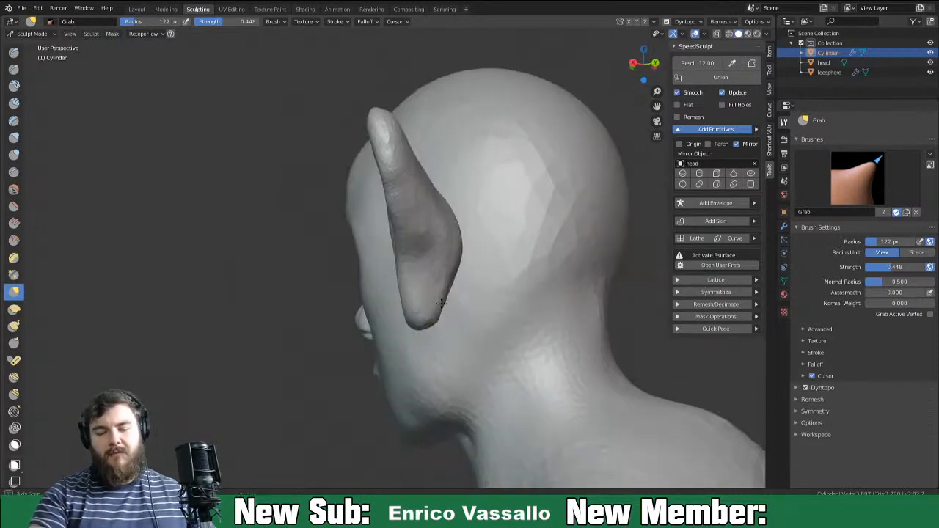
{"action": "left_click_drag", "start_coordinate": [405, 299], "coordinate": [399, 275]}
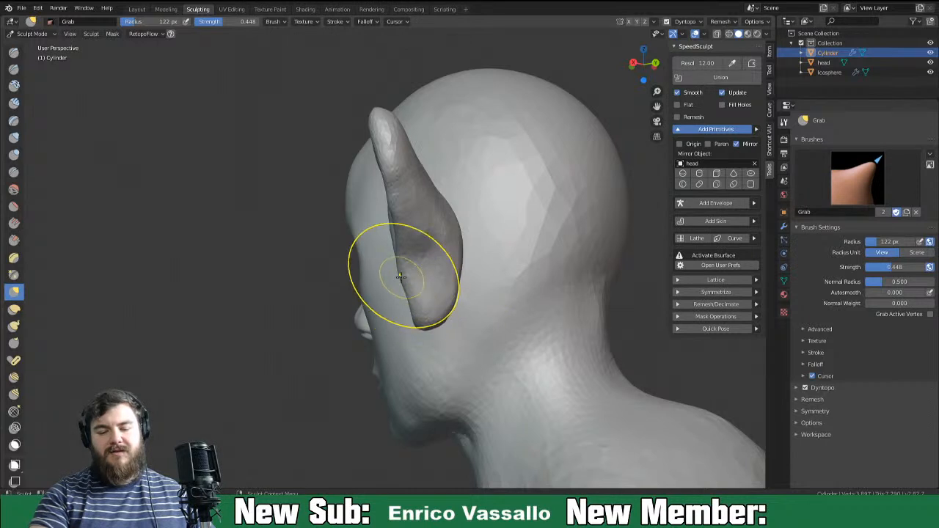
{"action": "middle_click_drag", "start_coordinate": [434, 284], "coordinate": [493, 293]}
{"action": "mouse_move", "coordinate": [444, 259]}
{"action": "middle_mouse_down"}
{"action": "mouse_move", "coordinate": [434, 284]}
{"action": "mouse_move", "coordinate": [498, 239]}
{"action": "mouse_move", "coordinate": [555, 216]}
{"action": "mouse_move", "coordinate": [489, 215]}
{"action": "mouse_move", "coordinate": [486, 227]}
{"action": "middle_mouse_up"}
{"action": "left_click_drag", "start_coordinate": [431, 253], "coordinate": [427, 261]}
Switch the ear to Object Mode and rotate it about the global Z axis.
{"action": "key", "text": "Tab"}
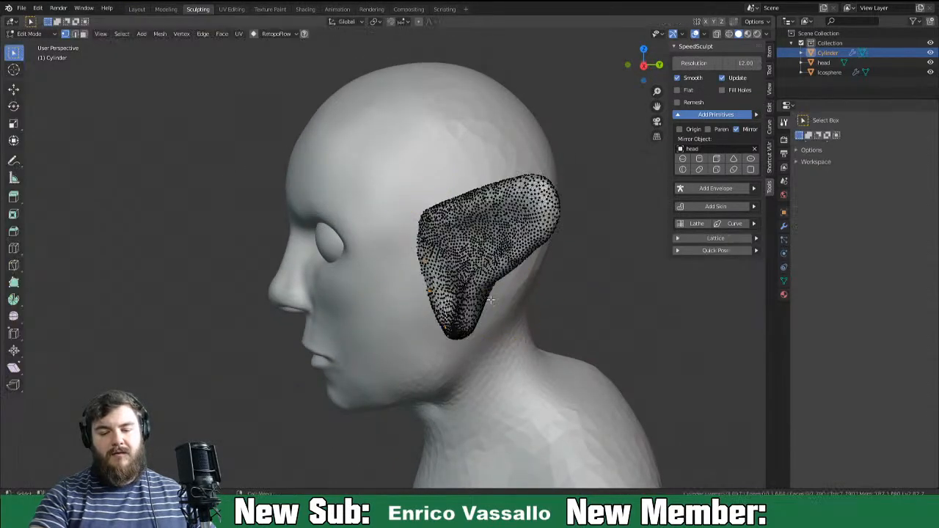
{"action": "key", "text": "Tab"}
{"action": "key", "text": "ctrl+Tab"}
{"action": "left_click", "coordinate": [506, 331]}
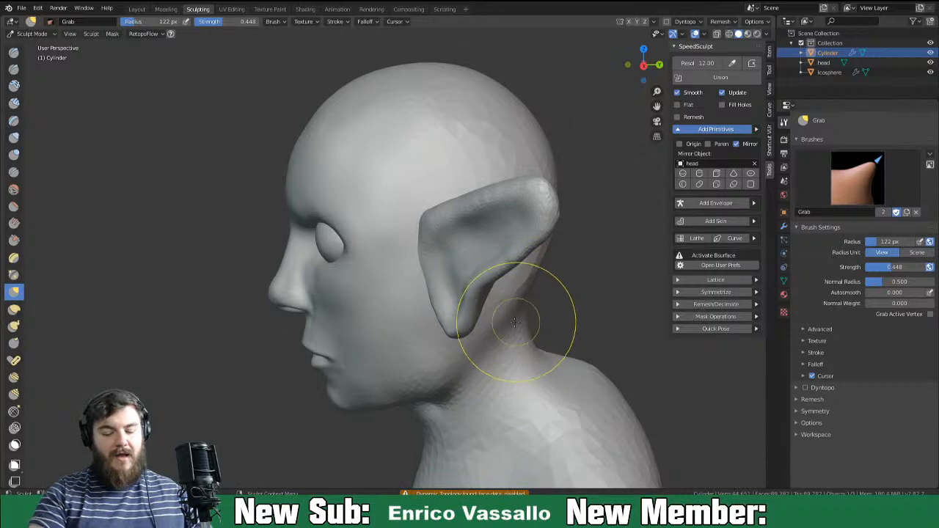
{"action": "key", "text": "ctrl+Tab"}
{"action": "left_click", "coordinate": [427, 311]}
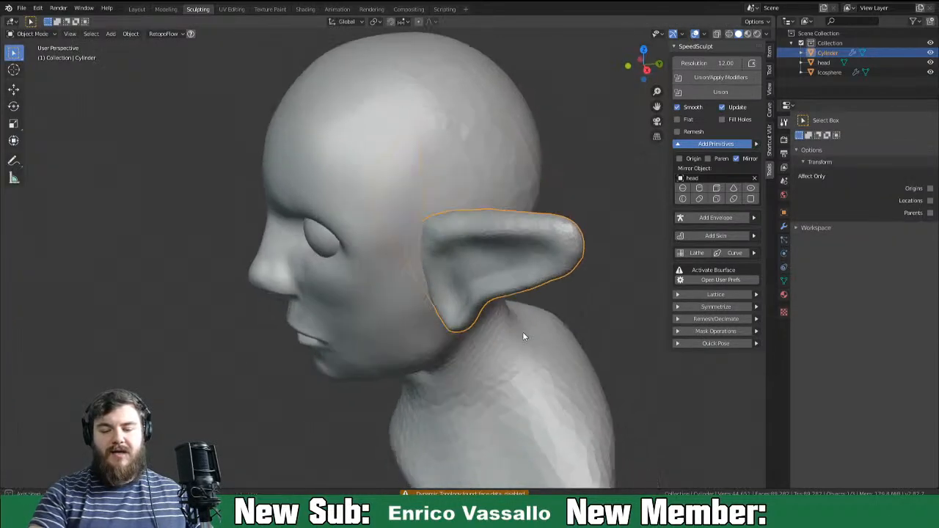
{"action": "middle_click_drag", "start_coordinate": [519, 326], "coordinate": [583, 338]}
{"action": "key", "text": "r"}
{"action": "key", "text": "z"}
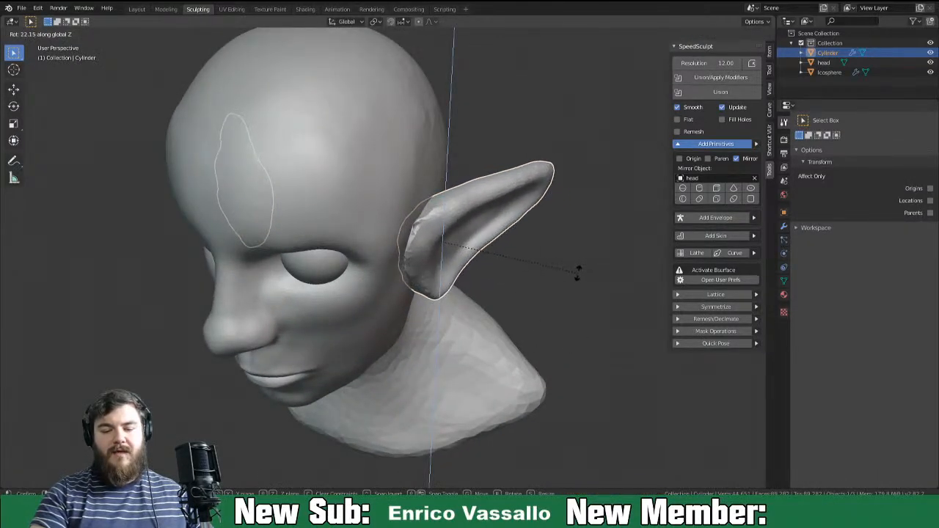
{"action": "left_click", "coordinate": [587, 291]}
{"action": "mouse_move", "coordinate": [586, 292]}
{"action": "middle_mouse_down"}
{"action": "mouse_move", "coordinate": [609, 241]}
{"action": "mouse_move", "coordinate": [553, 251]}
{"action": "mouse_move", "coordinate": [603, 222]}
{"action": "mouse_move", "coordinate": [585, 212]}
{"action": "mouse_move", "coordinate": [468, 323]}
{"action": "mouse_move", "coordinate": [555, 320]}
{"action": "mouse_move", "coordinate": [621, 301]}
{"action": "mouse_move", "coordinate": [578, 308]}
{"action": "mouse_move", "coordinate": [577, 220]}
{"action": "middle_mouse_up"}
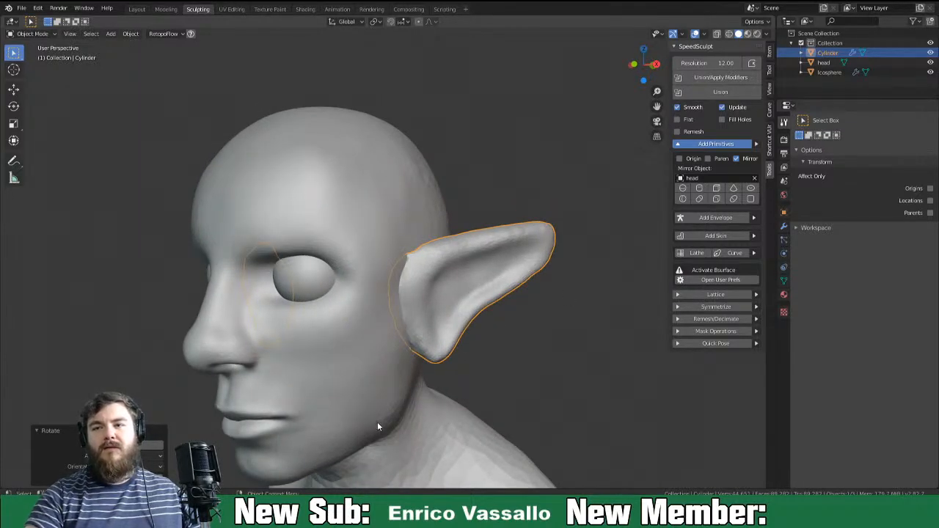
Return to Sculpt Mode and reshape the ear's front edge and outline with Grab, enlarging the brush radius to 162 px.
{"action": "mouse_move", "coordinate": [463, 356]}
{"action": "middle_mouse_down"}
{"action": "mouse_move", "coordinate": [611, 306]}
{"action": "mouse_move", "coordinate": [500, 320]}
{"action": "middle_mouse_up"}
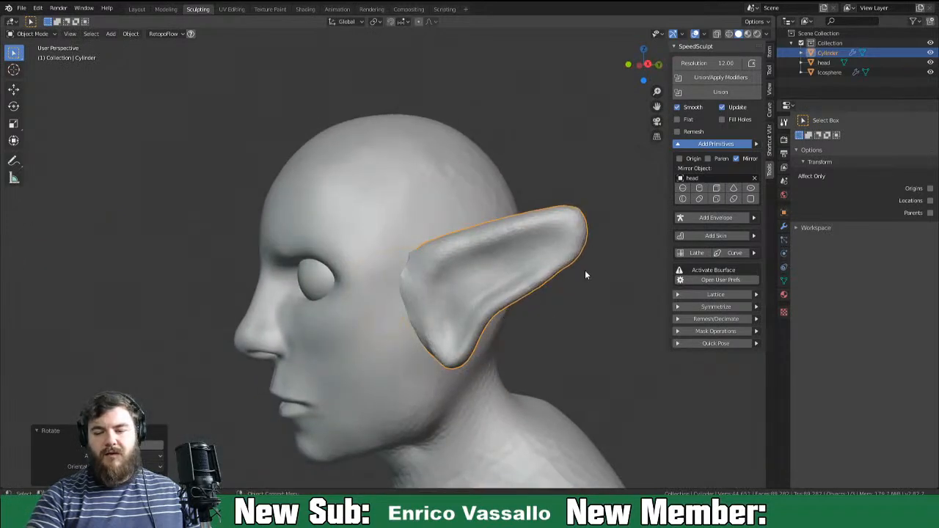
{"action": "mouse_move", "coordinate": [576, 303]}
{"action": "middle_mouse_down"}
{"action": "mouse_move", "coordinate": [555, 314]}
{"action": "mouse_move", "coordinate": [618, 315]}
{"action": "mouse_move", "coordinate": [538, 343]}
{"action": "mouse_move", "coordinate": [570, 331]}
{"action": "mouse_move", "coordinate": [520, 362]}
{"action": "middle_mouse_up"}
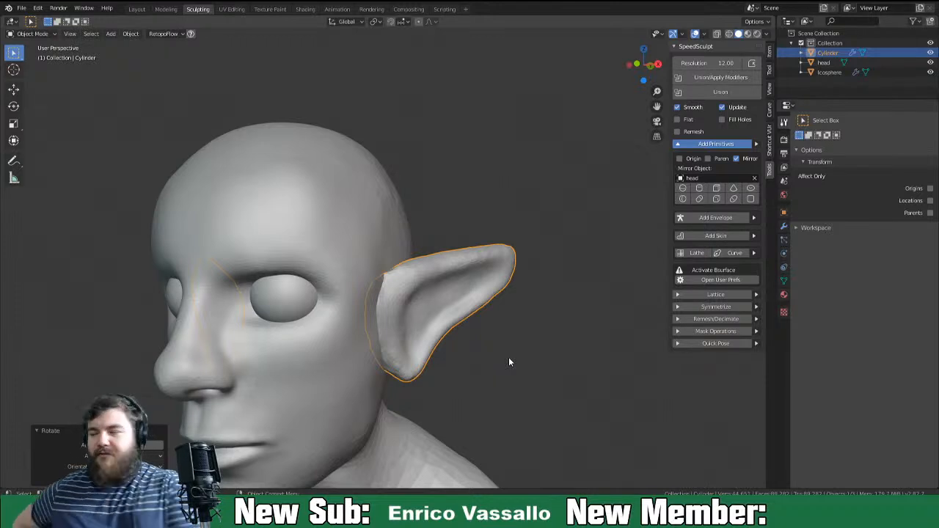
{"action": "middle_click_drag", "start_coordinate": [461, 298], "coordinate": [499, 304]}
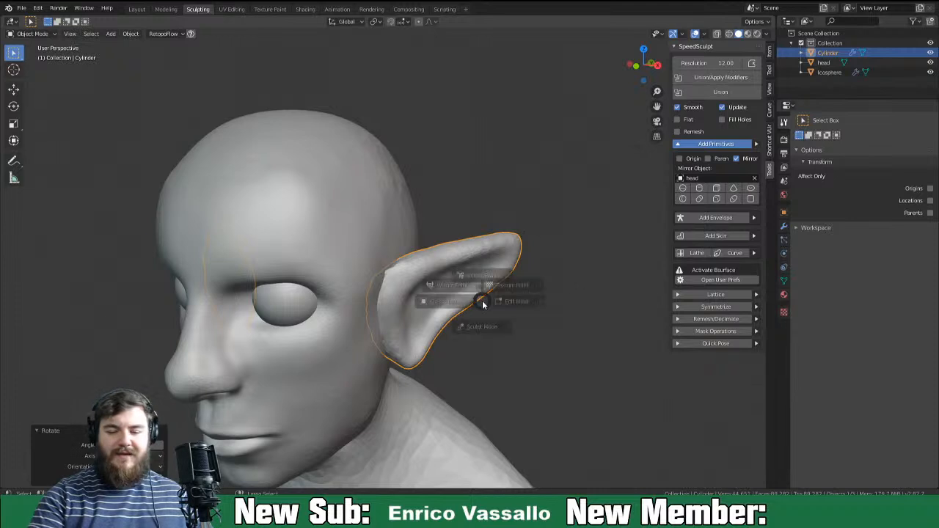
{"action": "key", "text": "ctrl+Tab"}
{"action": "left_click", "coordinate": [467, 357]}
{"action": "middle_click_drag", "start_coordinate": [472, 335], "coordinate": [503, 293]}
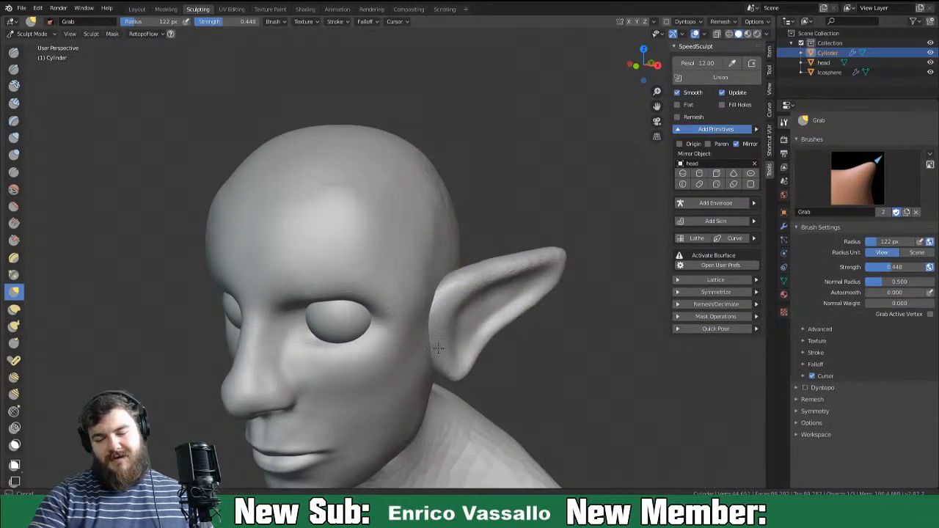
{"action": "mouse_move", "coordinate": [631, 261]}
{"action": "middle_mouse_down"}
{"action": "mouse_move", "coordinate": [501, 280]}
{"action": "mouse_move", "coordinate": [501, 300]}
{"action": "mouse_move", "coordinate": [533, 310]}
{"action": "mouse_move", "coordinate": [504, 325]}
{"action": "middle_mouse_up"}
{"action": "key", "text": "f"}
{"action": "left_click", "coordinate": [516, 333]}
{"action": "left_click_drag", "start_coordinate": [499, 321], "coordinate": [502, 323]}
{"action": "middle_click_drag", "start_coordinate": [501, 323], "coordinate": [554, 314]}
{"action": "left_click_drag", "start_coordinate": [554, 314], "coordinate": [531, 287]}
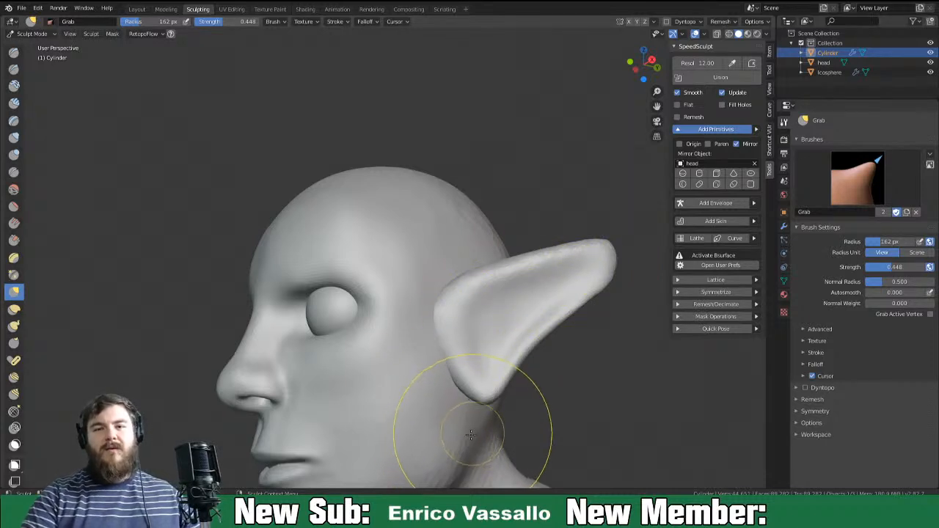
Carve the ear's inner hollow with Clay Strips at a 34 px radius, then smooth the strokes.
{"action": "left_click", "coordinate": [15, 102]}
{"action": "key", "text": "f"}
{"action": "left_click", "coordinate": [559, 279]}
{"action": "mouse_move", "coordinate": [561, 281]}
{"action": "left_mouse_down"}
{"action": "mouse_move", "coordinate": [582, 269]}
{"action": "mouse_move", "coordinate": [475, 334]}
{"action": "left_mouse_up"}
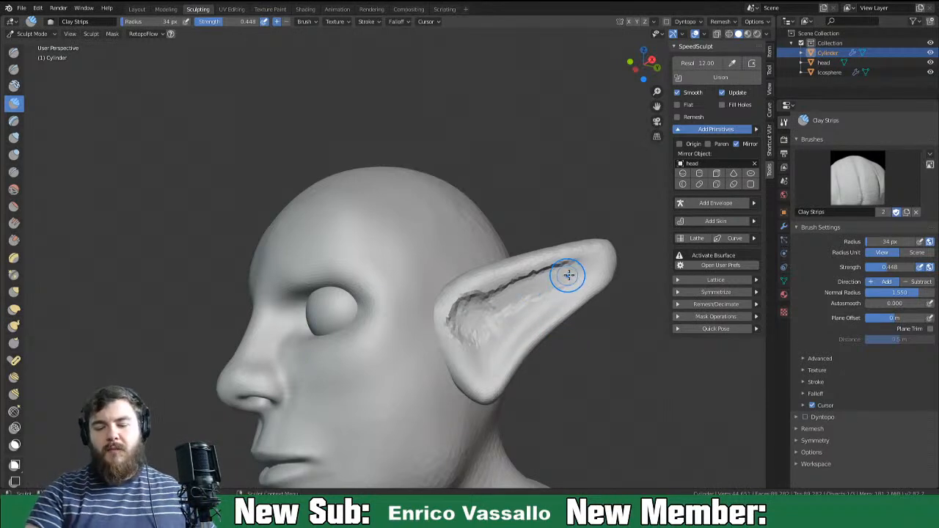
{"action": "left_click_drag", "start_coordinate": [563, 285], "coordinate": [503, 335]}
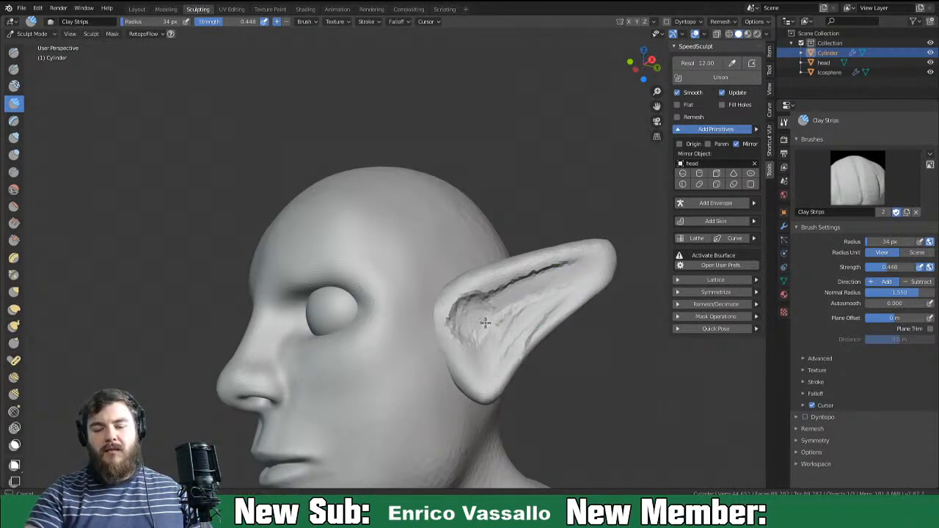
{"action": "left_click_drag", "start_coordinate": [576, 262], "coordinate": [486, 291]}
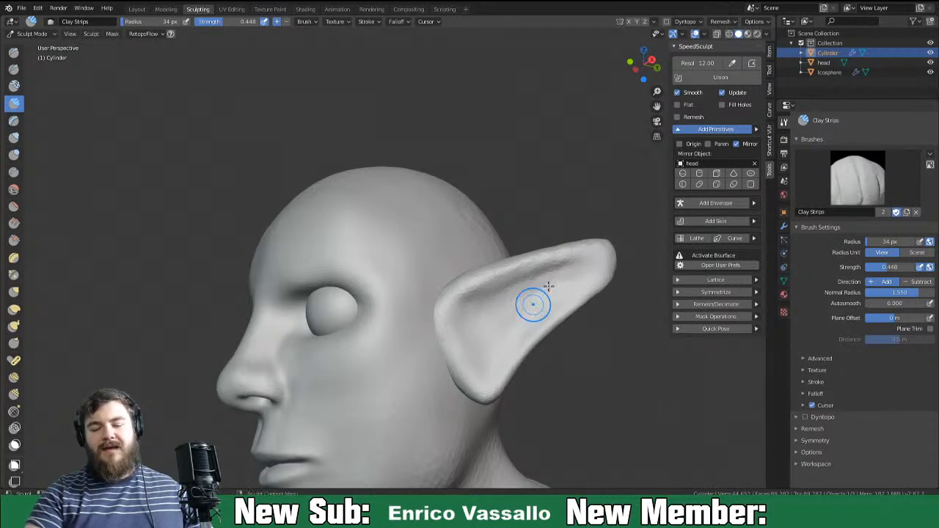
Shorten the ear by pulling its tip toward the head with the Grab brush at a 145 px radius.
{"action": "mouse_move", "coordinate": [590, 241]}
{"action": "middle_mouse_down"}
{"action": "mouse_move", "coordinate": [367, 419]}
{"action": "mouse_move", "coordinate": [453, 416]}
{"action": "mouse_move", "coordinate": [465, 392]}
{"action": "mouse_move", "coordinate": [446, 404]}
{"action": "mouse_move", "coordinate": [413, 402]}
{"action": "middle_mouse_up"}
{"action": "scroll", "coordinate": [454, 403], "scroll_direction": "down", "scroll_amount": 4}
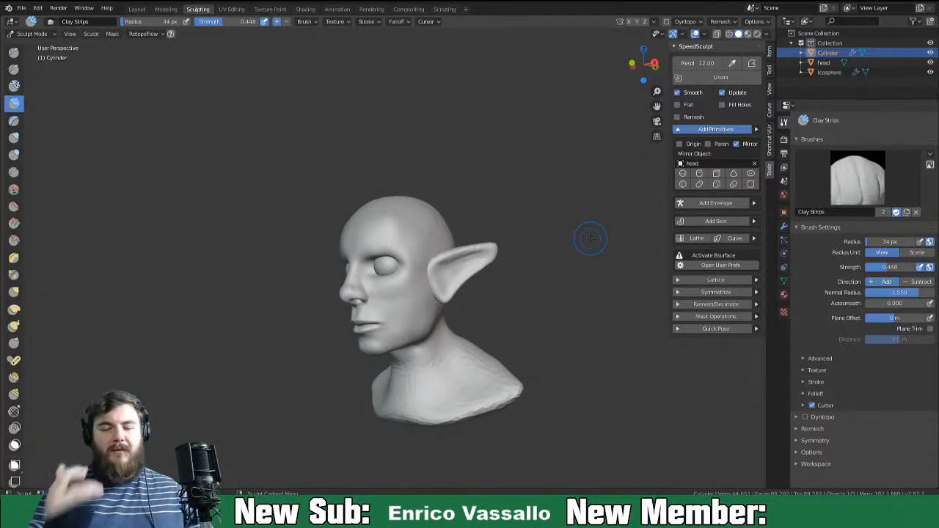
{"action": "mouse_move", "coordinate": [499, 369]}
{"action": "middle_mouse_down"}
{"action": "mouse_move", "coordinate": [593, 353]}
{"action": "mouse_move", "coordinate": [520, 358]}
{"action": "middle_mouse_up"}
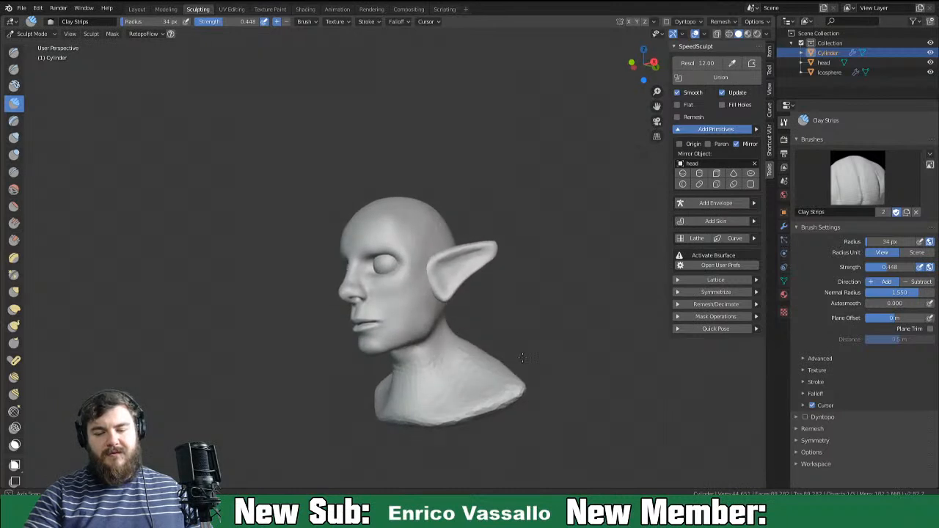
{"action": "key", "text": "g"}
{"action": "key", "text": "f"}
{"action": "left_click", "coordinate": [568, 250]}
{"action": "left_click_drag", "start_coordinate": [499, 246], "coordinate": [469, 264]}
Reduce the Grab brush to a 49 px radius and refine the shortened ear's back edge.
{"action": "key", "text": "f"}
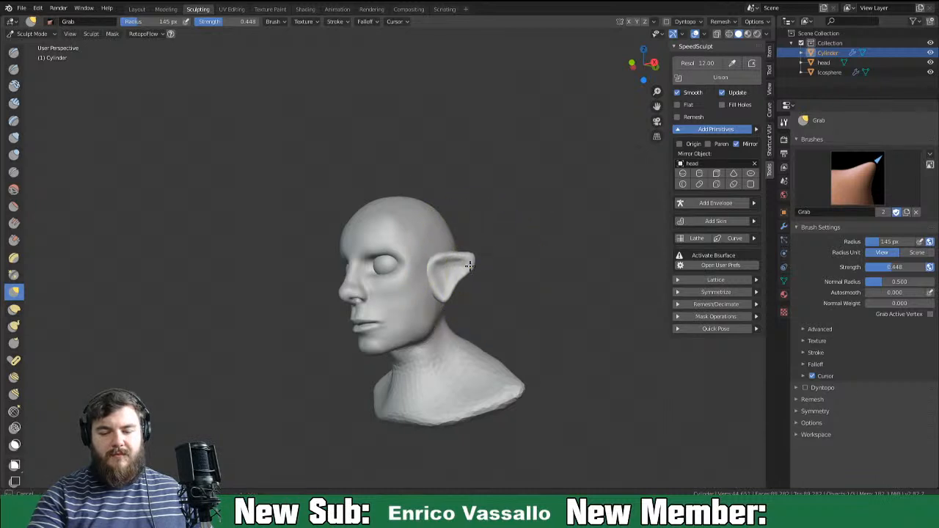
{"action": "left_click", "coordinate": [464, 286]}
{"action": "key", "text": "f"}
{"action": "left_click", "coordinate": [480, 284]}
{"action": "left_click_drag", "start_coordinate": [458, 279], "coordinate": [468, 284]}
{"action": "mouse_move", "coordinate": [469, 285]}
{"action": "middle_mouse_down"}
{"action": "mouse_move", "coordinate": [532, 281]}
{"action": "mouse_move", "coordinate": [486, 267]}
{"action": "mouse_move", "coordinate": [470, 275]}
{"action": "mouse_move", "coordinate": [457, 295]}
{"action": "mouse_move", "coordinate": [452, 286]}
{"action": "mouse_move", "coordinate": [491, 301]}
{"action": "mouse_move", "coordinate": [470, 315]}
{"action": "middle_mouse_up"}
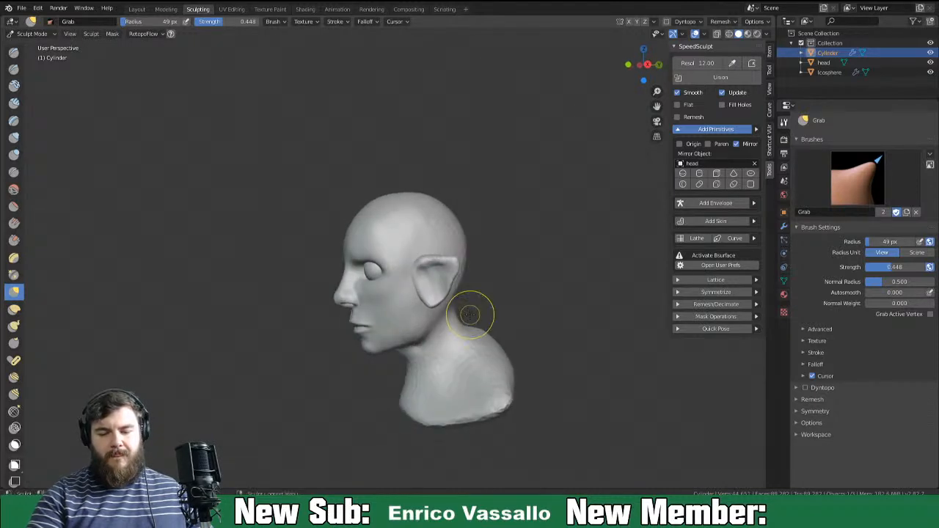
Switch the ear to Object Mode and rotate it about the global X axis.
{"action": "key", "text": "Tab"}
{"action": "key", "text": "Tab"}
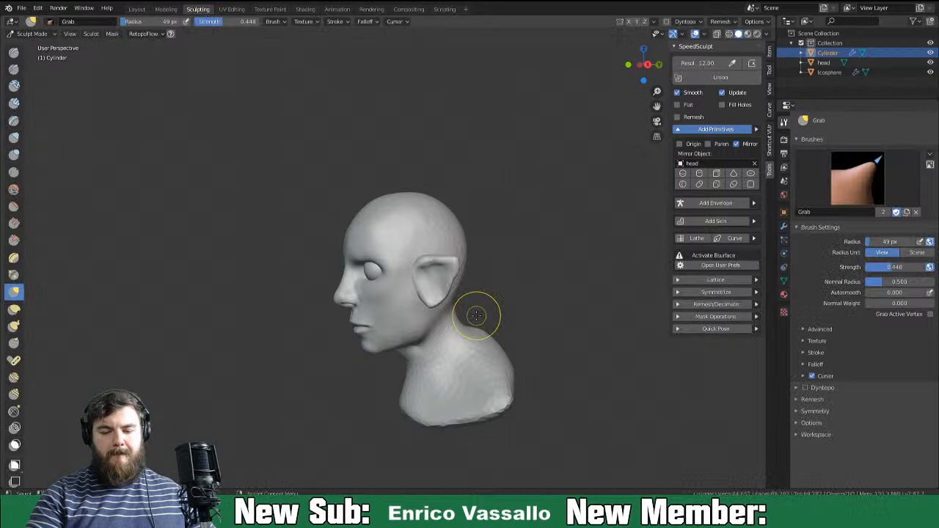
{"action": "left_click", "coordinate": [474, 389]}
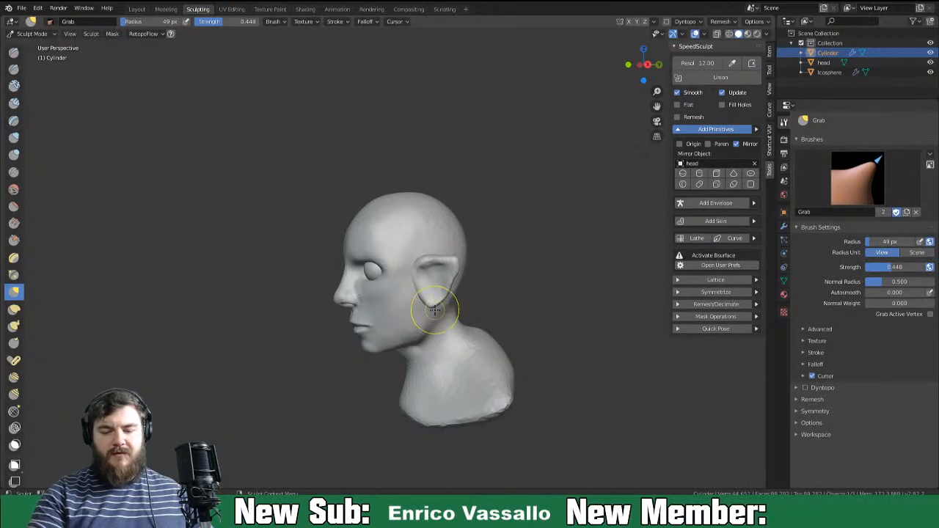
{"action": "key", "text": "ctrl+Tab"}
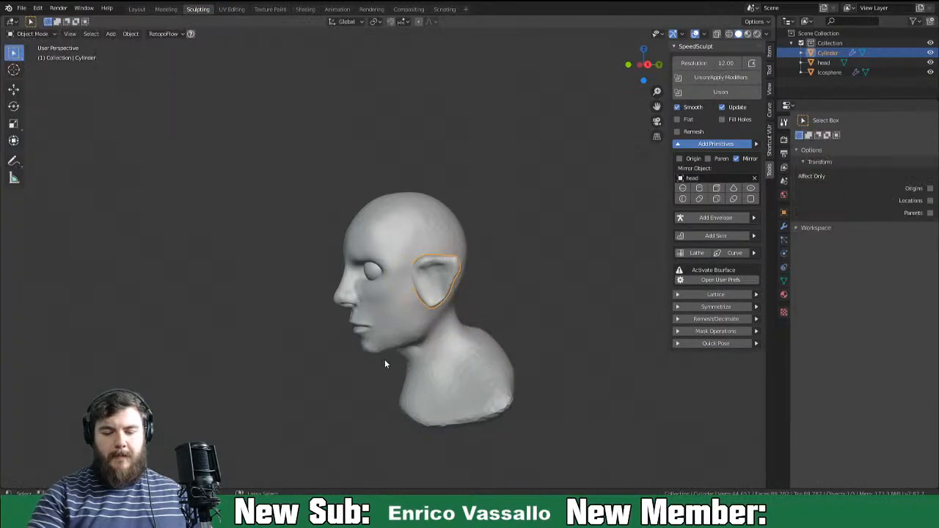
{"action": "key", "text": "r"}
{"action": "key", "text": "x"}
{"action": "left_click", "coordinate": [516, 263]}
{"action": "middle_click_drag", "start_coordinate": [516, 263], "coordinate": [591, 286]}
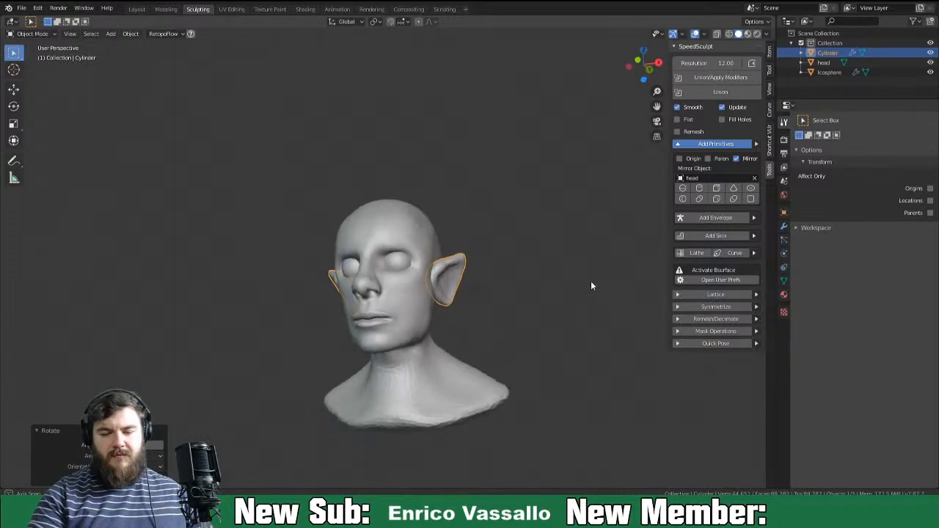
Apply the ear object's scale and return it to Sculpt Mode.
{"action": "key", "text": "ctrl+a"}
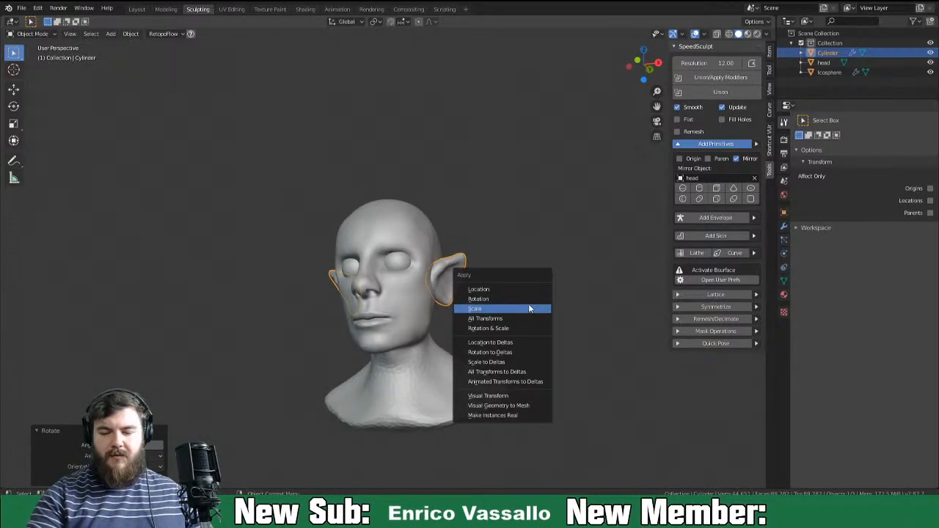
{"action": "left_click", "coordinate": [532, 308]}
{"action": "key", "text": "Tab"}
{"action": "key", "text": "Tab"}
{"action": "key", "text": "ctrl+Tab"}
{"action": "left_click", "coordinate": [497, 369]}
{"action": "key", "text": "ctrl+Tab"}
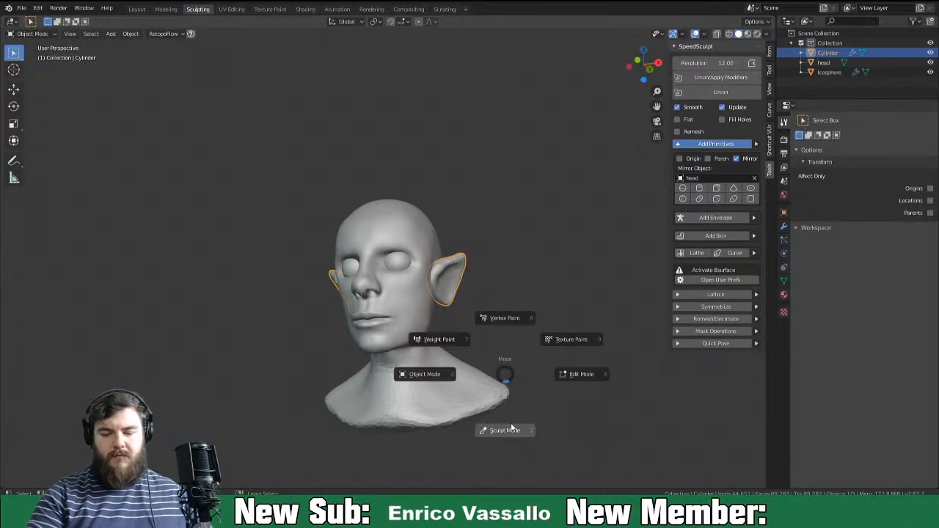
{"action": "left_click", "coordinate": [505, 429]}
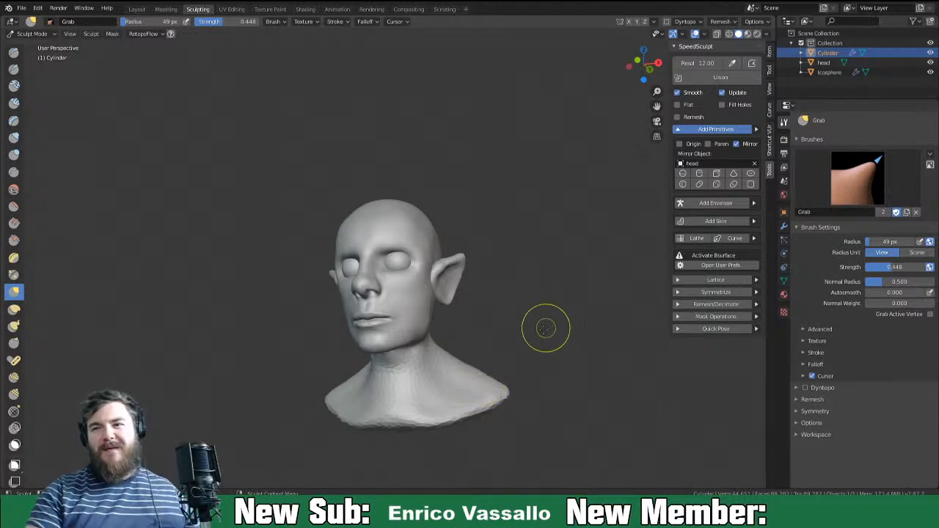
Enlarge the Grab brush to a 118 px radius and push the ear's upper tip toward the head from behind.
{"action": "middle_click_drag", "start_coordinate": [486, 354], "coordinate": [473, 374]}
{"action": "scroll", "coordinate": [532, 310], "scroll_direction": "up", "scroll_amount": 3}
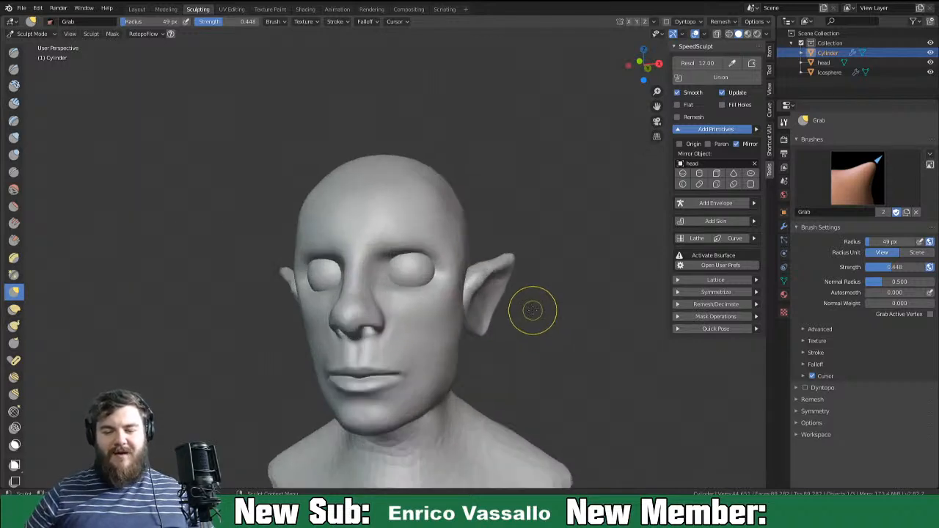
{"action": "mouse_move", "coordinate": [537, 335]}
{"action": "middle_mouse_down"}
{"action": "mouse_move", "coordinate": [515, 335]}
{"action": "mouse_move", "coordinate": [545, 283]}
{"action": "mouse_move", "coordinate": [433, 336]}
{"action": "mouse_move", "coordinate": [381, 339]}
{"action": "mouse_move", "coordinate": [499, 297]}
{"action": "mouse_move", "coordinate": [515, 314]}
{"action": "mouse_move", "coordinate": [490, 307]}
{"action": "middle_mouse_up"}
{"action": "key", "text": "f"}
{"action": "left_click", "coordinate": [543, 305]}
{"action": "mouse_move", "coordinate": [338, 178]}
{"action": "left_mouse_down"}
{"action": "mouse_move", "coordinate": [319, 188]}
{"action": "mouse_move", "coordinate": [378, 193]}
{"action": "left_mouse_up"}
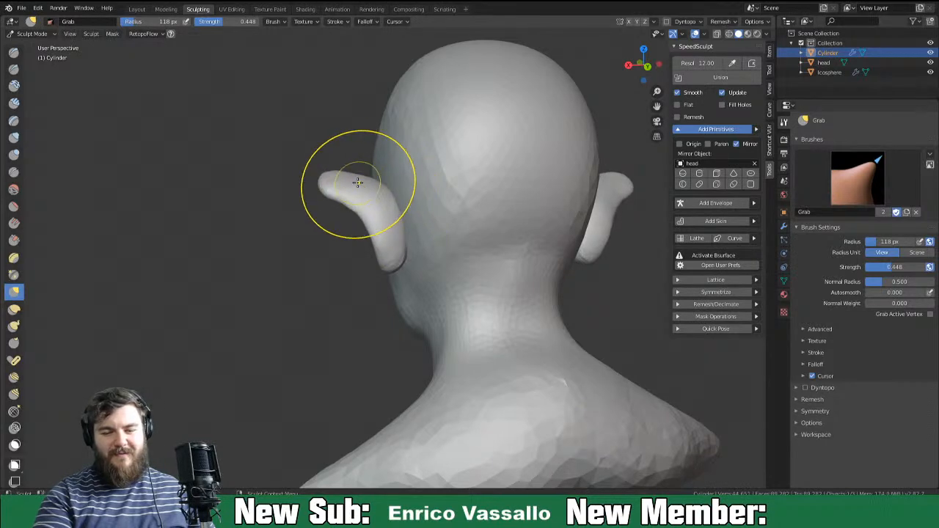
Refine the ear's back edge with the Grab brush, reduce its radius to 52 px, and adjust the ear's upper rim and outline.
{"action": "left_click_drag", "start_coordinate": [349, 218], "coordinate": [351, 212]}
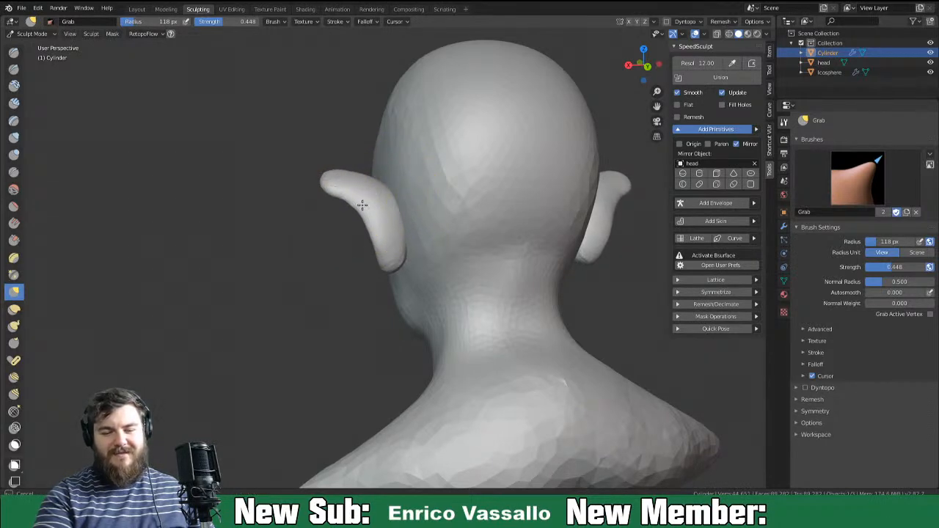
{"action": "mouse_move", "coordinate": [392, 251]}
{"action": "middle_mouse_down"}
{"action": "mouse_move", "coordinate": [484, 256]}
{"action": "mouse_move", "coordinate": [435, 257]}
{"action": "mouse_move", "coordinate": [456, 235]}
{"action": "middle_mouse_up"}
{"action": "key", "text": "f"}
{"action": "left_click", "coordinate": [436, 261]}
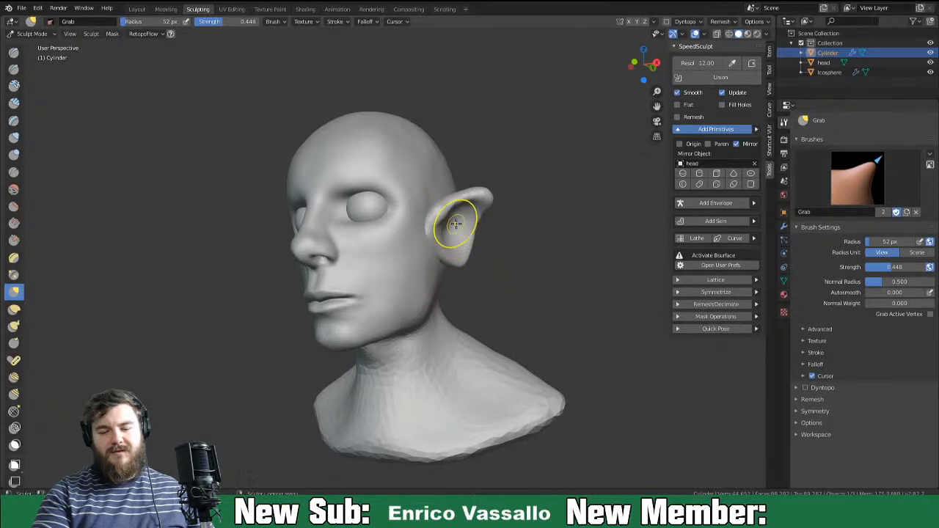
{"action": "middle_click_drag", "start_coordinate": [469, 233], "coordinate": [452, 207]}
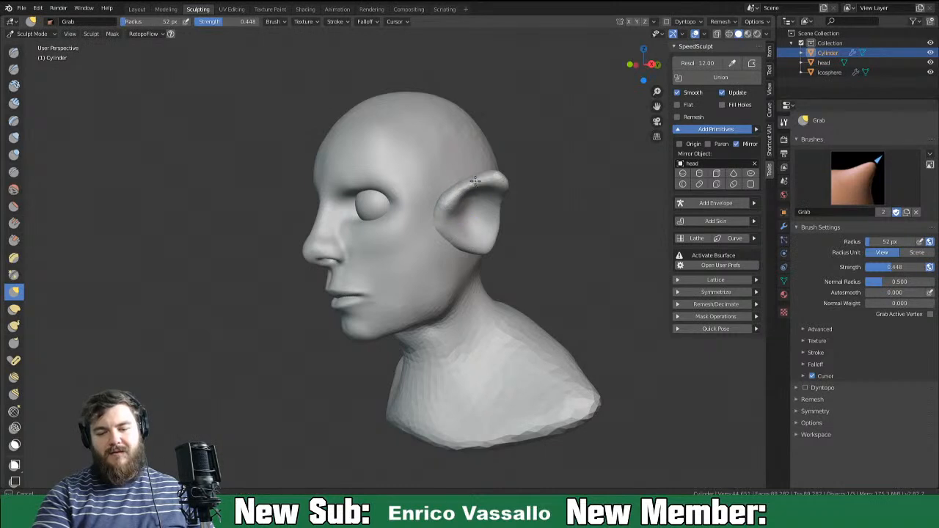
{"action": "middle_click_drag", "start_coordinate": [509, 199], "coordinate": [494, 193]}
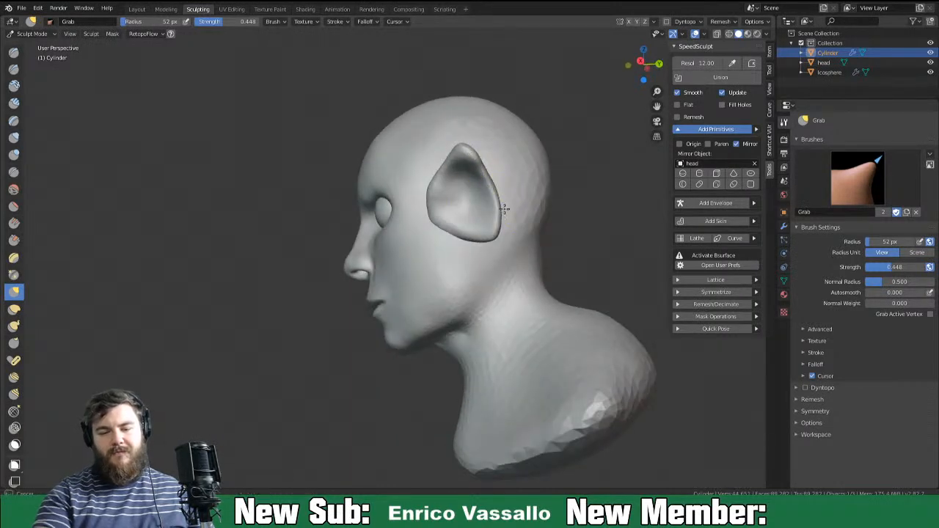
{"action": "middle_click_drag", "start_coordinate": [510, 244], "coordinate": [461, 248]}
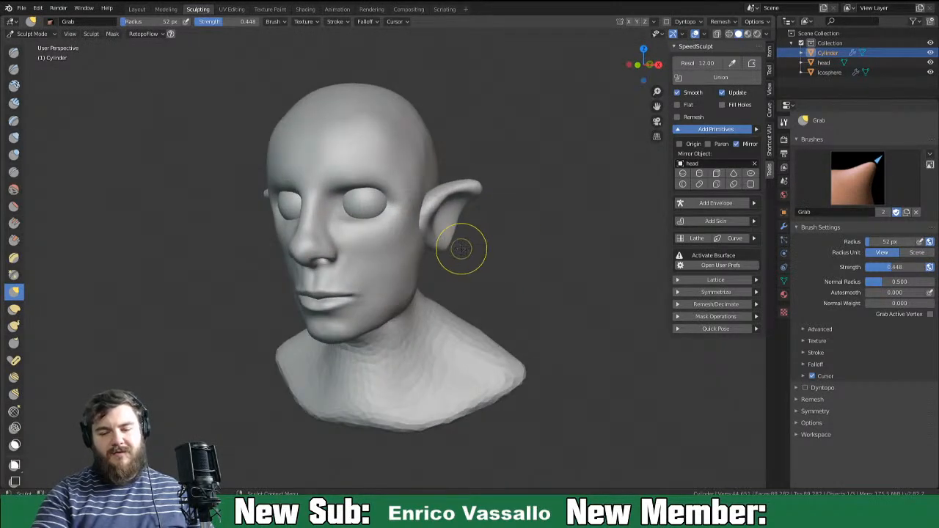
Adjust the ear's lower end with an 86 px Grab brush and its upper inner rim with a 45 px radius.
{"action": "key", "text": "f"}
{"action": "left_click", "coordinate": [472, 263]}
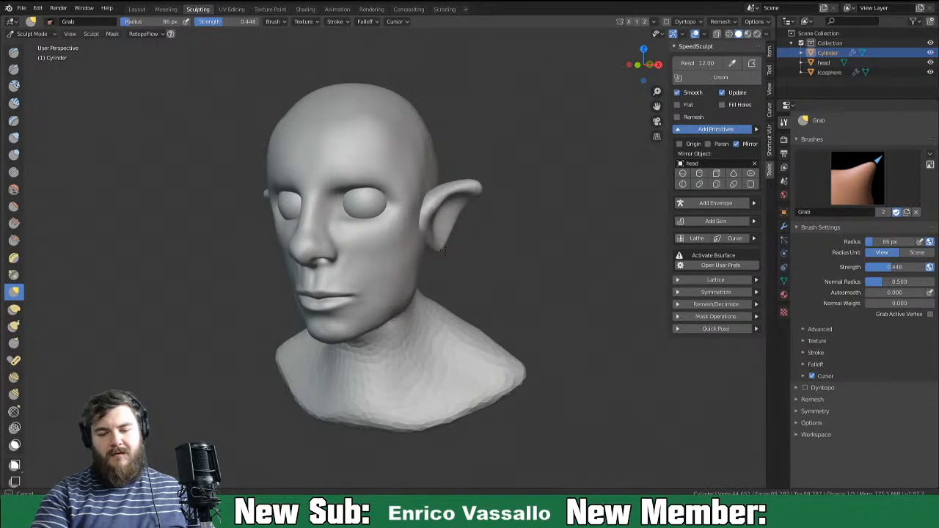
{"action": "mouse_move", "coordinate": [470, 219]}
{"action": "middle_mouse_down"}
{"action": "mouse_move", "coordinate": [469, 235]}
{"action": "mouse_move", "coordinate": [482, 241]}
{"action": "mouse_move", "coordinate": [477, 268]}
{"action": "mouse_move", "coordinate": [547, 272]}
{"action": "mouse_move", "coordinate": [474, 289]}
{"action": "mouse_move", "coordinate": [566, 267]}
{"action": "mouse_move", "coordinate": [593, 247]}
{"action": "mouse_move", "coordinate": [510, 260]}
{"action": "middle_mouse_up"}
{"action": "key", "text": "f"}
{"action": "left_click", "coordinate": [490, 243]}
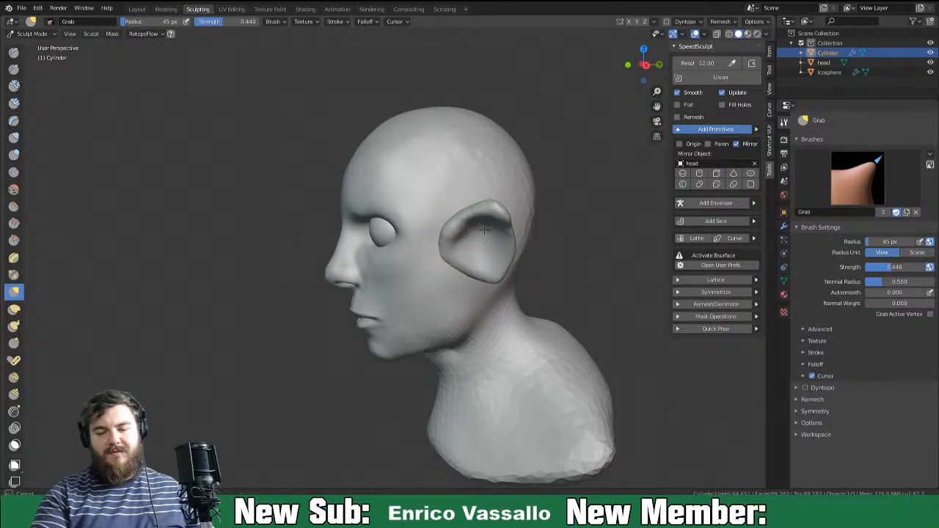
{"action": "middle_click_drag", "start_coordinate": [508, 231], "coordinate": [567, 208]}
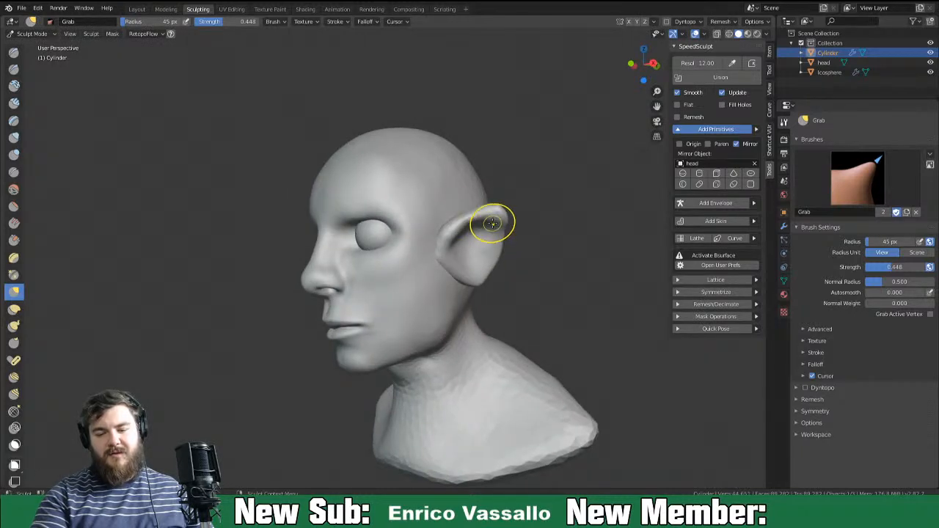
{"action": "middle_click_drag", "start_coordinate": [496, 222], "coordinate": [526, 205]}
{"action": "middle_click_drag", "start_coordinate": [487, 238], "coordinate": [440, 266]}
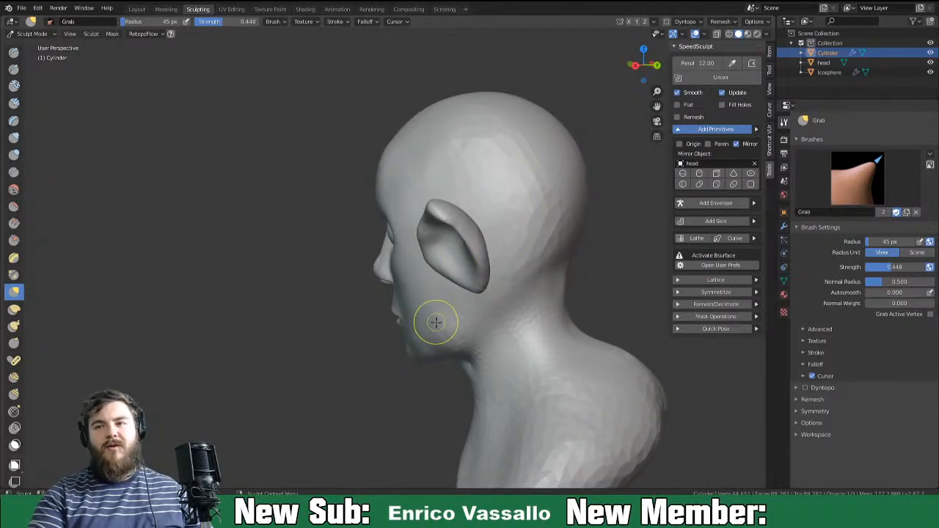
Enlarge the Grab brush to a 68 px radius and pull the ear's tip outward from the head.
{"action": "middle_click_drag", "start_coordinate": [487, 303], "coordinate": [449, 197]}
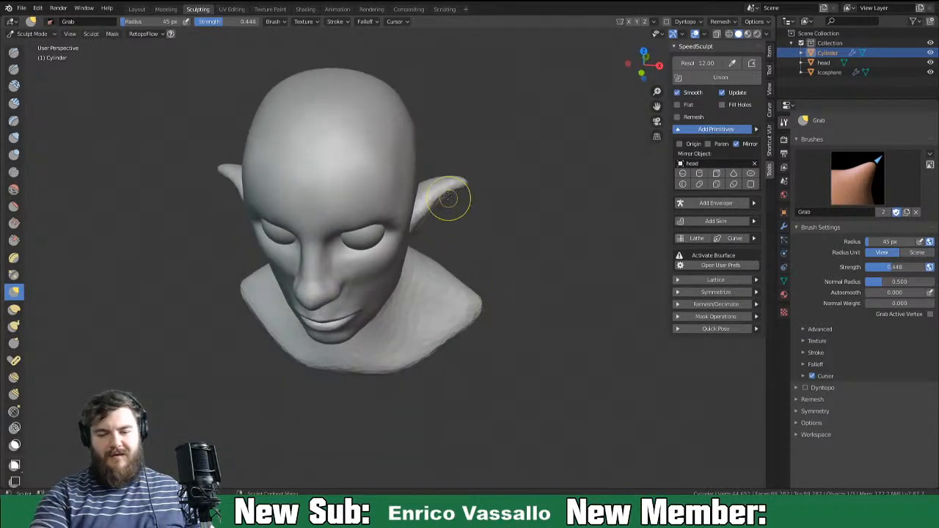
{"action": "key", "text": "f"}
{"action": "left_click", "coordinate": [455, 199]}
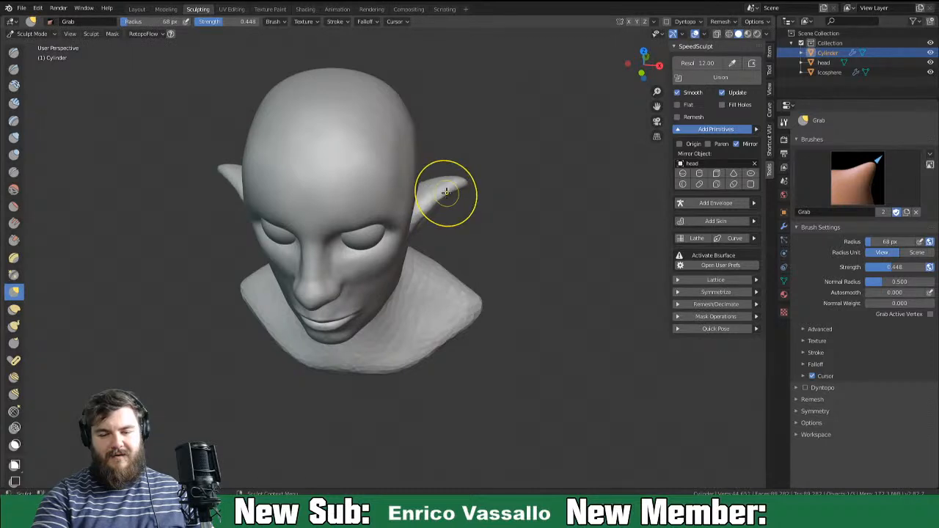
{"action": "left_click_drag", "start_coordinate": [468, 184], "coordinate": [477, 184]}
{"action": "mouse_move", "coordinate": [484, 226]}
{"action": "middle_mouse_down"}
{"action": "mouse_move", "coordinate": [532, 168]}
{"action": "mouse_move", "coordinate": [510, 164]}
{"action": "mouse_move", "coordinate": [450, 237]}
{"action": "middle_mouse_up"}
{"action": "mouse_move", "coordinate": [557, 217]}
{"action": "middle_mouse_down"}
{"action": "mouse_move", "coordinate": [450, 237]}
{"action": "mouse_move", "coordinate": [558, 213]}
{"action": "middle_mouse_up"}
Leave the ear's sculpting through Object Mode, select the head, and return to Sculpt Mode.
{"action": "left_click", "coordinate": [30, 34]}
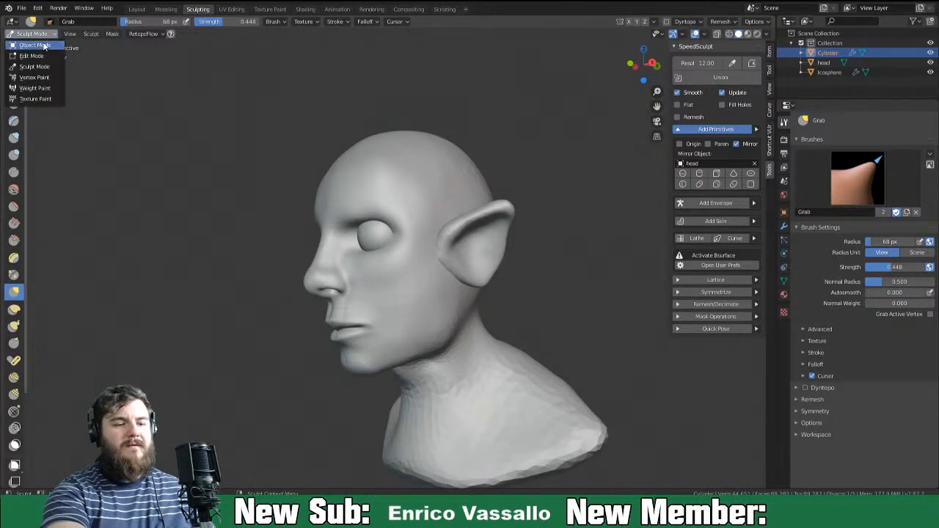
{"action": "left_click", "coordinate": [33, 53]}
{"action": "left_click", "coordinate": [355, 298]}
{"action": "key", "text": "ctrl+Tab"}
{"action": "key", "text": "ctrl+Tab"}
{"action": "left_click", "coordinate": [347, 418]}
Reshape the head's nose tip and underside with the 68 px Grab brush.
{"action": "middle_click_drag", "start_coordinate": [321, 311], "coordinate": [316, 283]}
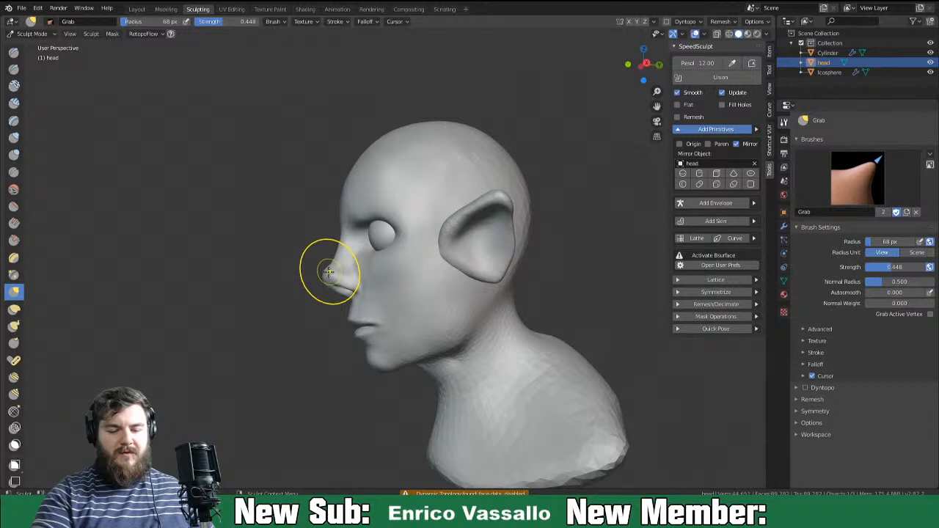
{"action": "mouse_move", "coordinate": [429, 256]}
{"action": "middle_mouse_down"}
{"action": "mouse_move", "coordinate": [551, 250]}
{"action": "mouse_move", "coordinate": [520, 257]}
{"action": "mouse_move", "coordinate": [548, 258]}
{"action": "middle_mouse_up"}
{"action": "middle_click_drag", "start_coordinate": [328, 245], "coordinate": [340, 299]}
{"action": "left_click_drag", "start_coordinate": [326, 269], "coordinate": [333, 292]}
{"action": "mouse_move", "coordinate": [335, 273]}
{"action": "middle_mouse_down"}
{"action": "mouse_move", "coordinate": [382, 264]}
{"action": "mouse_move", "coordinate": [414, 236]}
{"action": "mouse_move", "coordinate": [403, 240]}
{"action": "middle_mouse_up"}
{"action": "left_click_drag", "start_coordinate": [335, 265], "coordinate": [334, 256]}
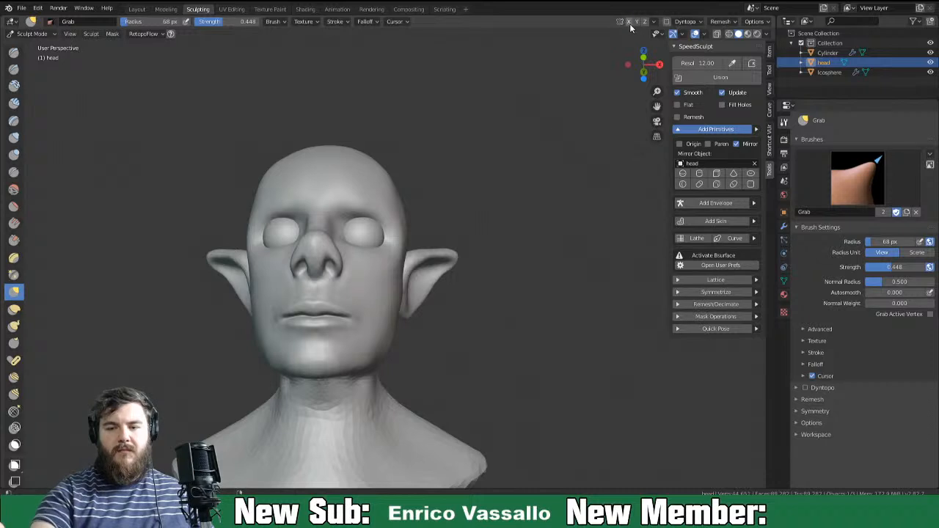
Turn on X symmetry and Dyntopo for the head and symmetrize it in the +X to -X direction.
{"action": "left_click", "coordinate": [679, 22]}
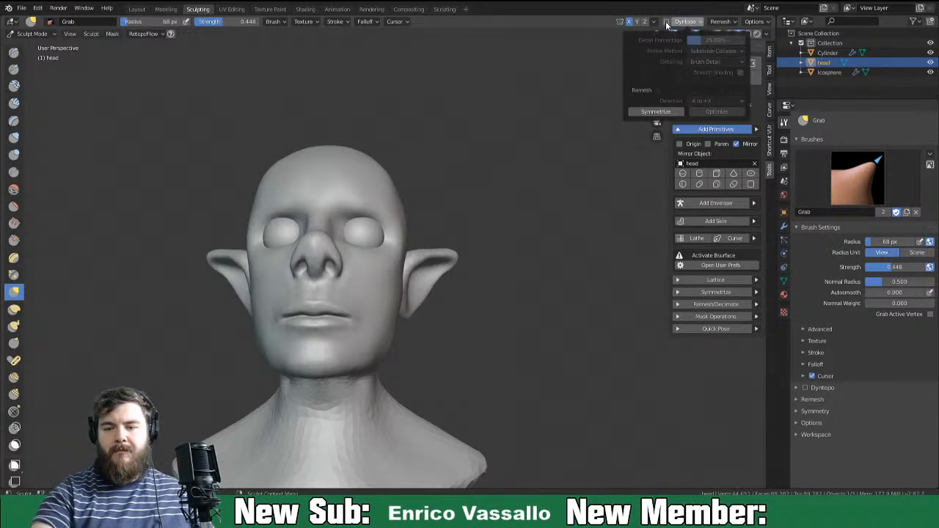
{"action": "left_click", "coordinate": [666, 22]}
{"action": "left_click", "coordinate": [685, 22]}
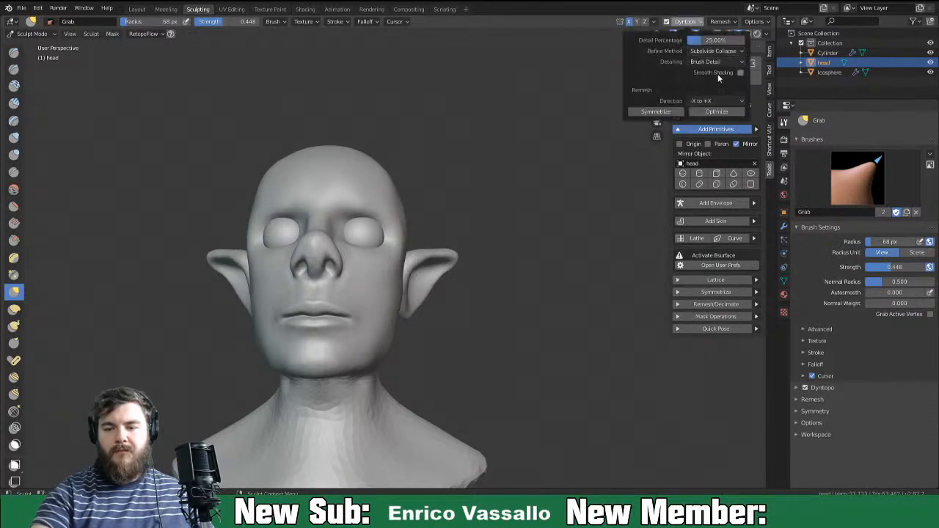
{"action": "left_click", "coordinate": [718, 102]}
{"action": "left_click", "coordinate": [712, 122]}
{"action": "left_click", "coordinate": [658, 113]}
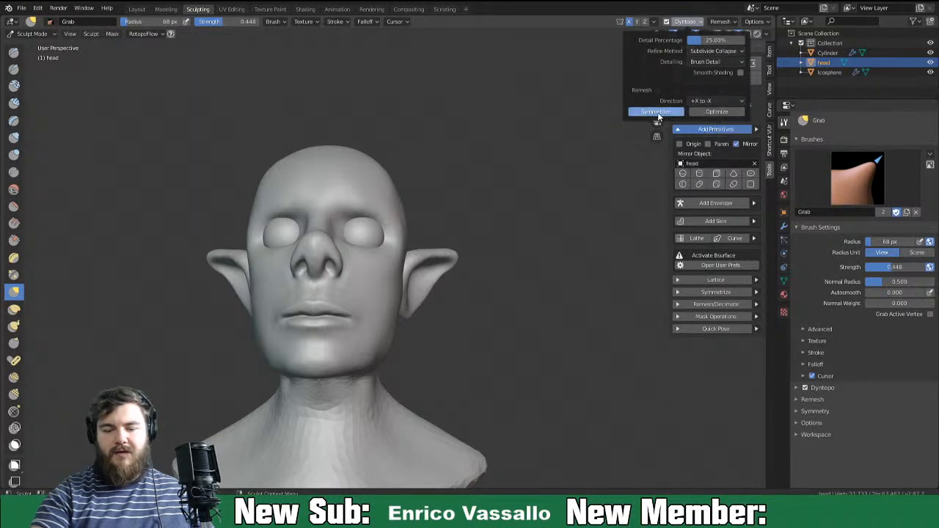
Refine the nose's shape and the mouth corners symmetrically with the Grab brush.
{"action": "mouse_move", "coordinate": [478, 287]}
{"action": "middle_mouse_down"}
{"action": "mouse_move", "coordinate": [514, 292]}
{"action": "mouse_move", "coordinate": [415, 275]}
{"action": "middle_mouse_up"}
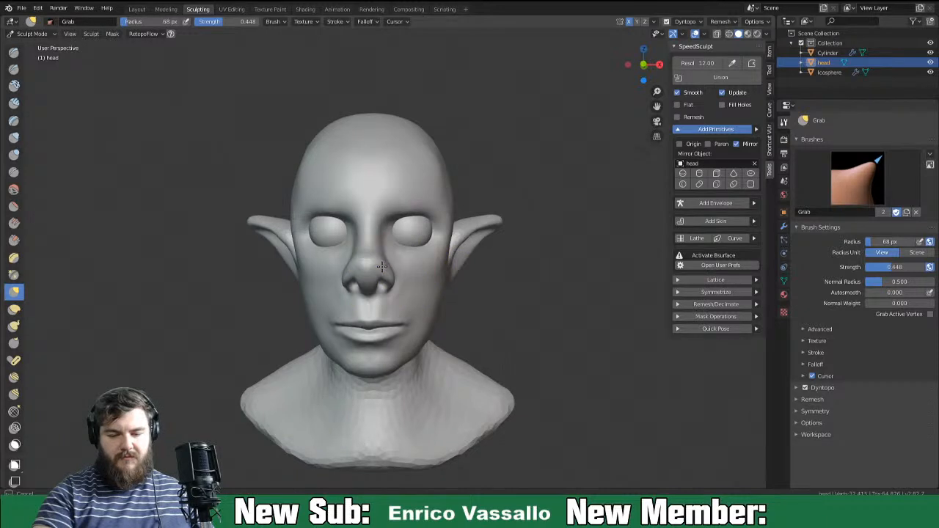
{"action": "mouse_move", "coordinate": [394, 276]}
{"action": "middle_mouse_down"}
{"action": "mouse_move", "coordinate": [455, 278]}
{"action": "mouse_move", "coordinate": [379, 258]}
{"action": "mouse_move", "coordinate": [356, 268]}
{"action": "mouse_move", "coordinate": [381, 270]}
{"action": "mouse_move", "coordinate": [357, 269]}
{"action": "middle_mouse_up"}
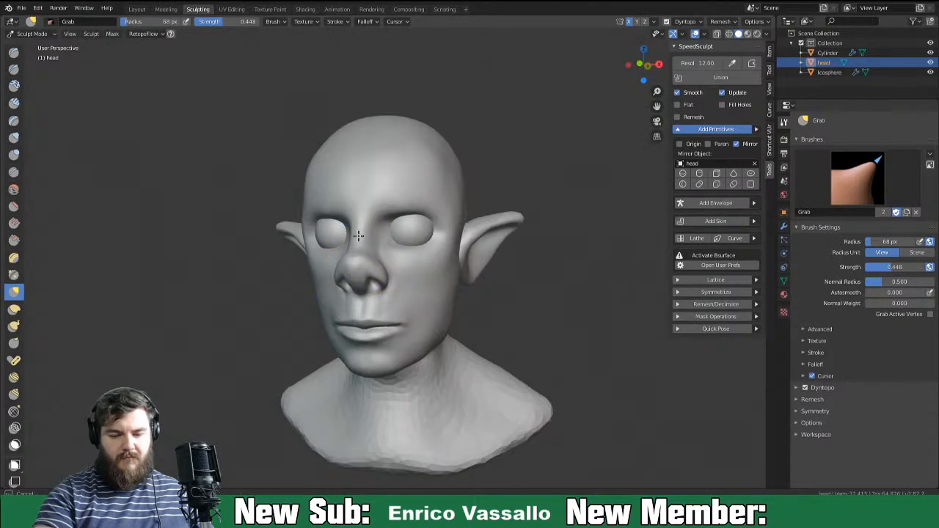
{"action": "middle_click_drag", "start_coordinate": [562, 300], "coordinate": [409, 330]}
{"action": "mouse_move", "coordinate": [470, 340]}
{"action": "middle_mouse_down"}
{"action": "mouse_move", "coordinate": [557, 334]}
{"action": "mouse_move", "coordinate": [509, 337]}
{"action": "middle_mouse_up"}
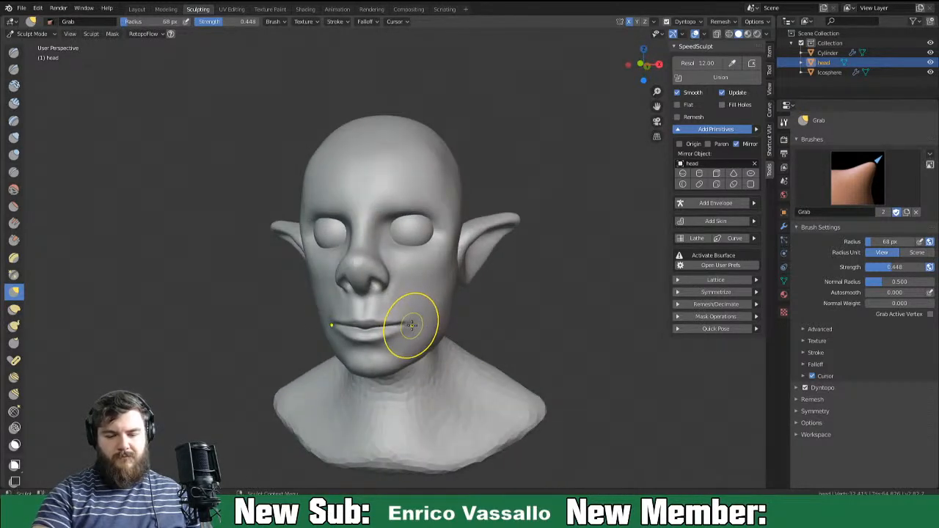
{"action": "mouse_move", "coordinate": [414, 330]}
{"action": "middle_mouse_down"}
{"action": "mouse_move", "coordinate": [356, 326]}
{"action": "mouse_move", "coordinate": [473, 305]}
{"action": "mouse_move", "coordinate": [472, 336]}
{"action": "mouse_move", "coordinate": [503, 310]}
{"action": "mouse_move", "coordinate": [411, 330]}
{"action": "mouse_move", "coordinate": [452, 335]}
{"action": "mouse_move", "coordinate": [453, 345]}
{"action": "middle_mouse_up"}
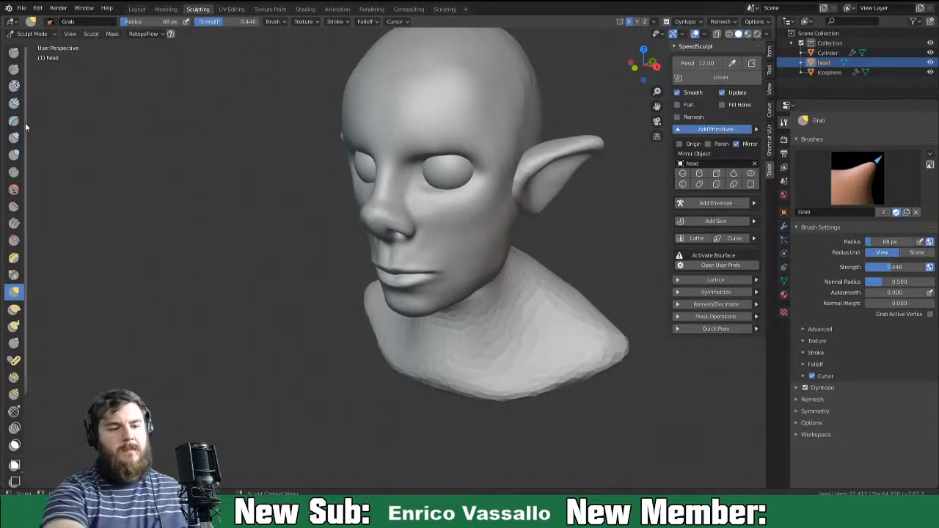
Switch to Clay Strips with a 58 px radius and build up the area beneath both eyes.
{"action": "left_click", "coordinate": [14, 102]}
{"action": "scroll", "coordinate": [593, 203], "scroll_direction": "up", "scroll_amount": 3}
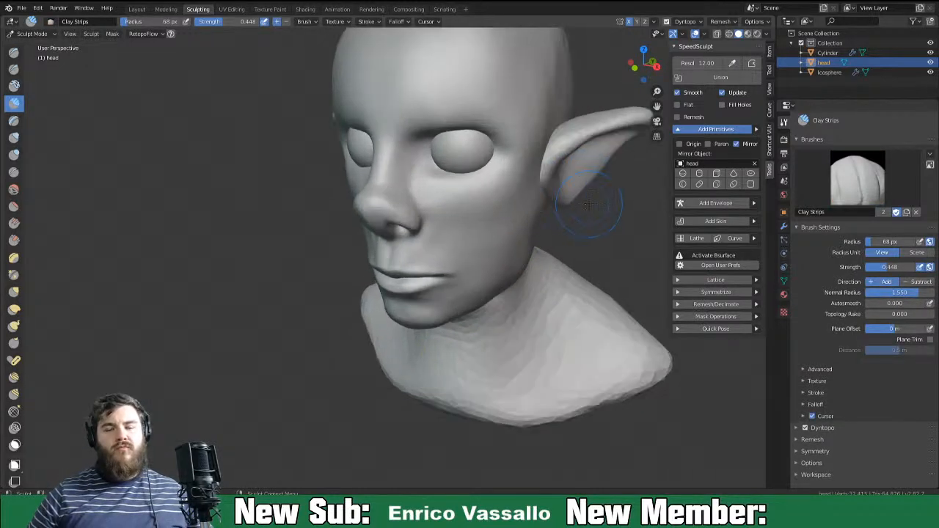
{"action": "mouse_move", "coordinate": [536, 220]}
{"action": "middle_mouse_down", "text": "shift"}
{"action": "mouse_move", "coordinate": [412, 297]}
{"action": "mouse_move", "coordinate": [423, 284]}
{"action": "middle_mouse_up", "text": "shift"}
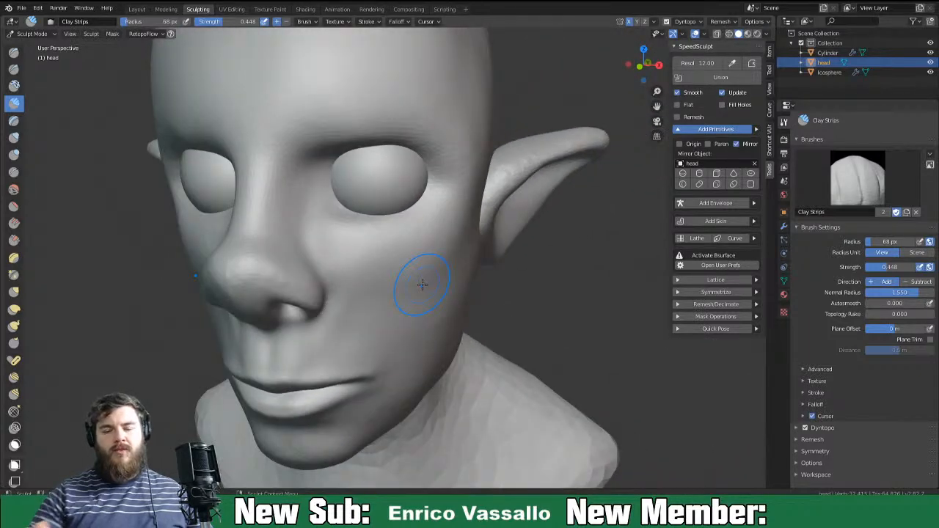
{"action": "middle_click_drag", "start_coordinate": [361, 218], "coordinate": [408, 231]}
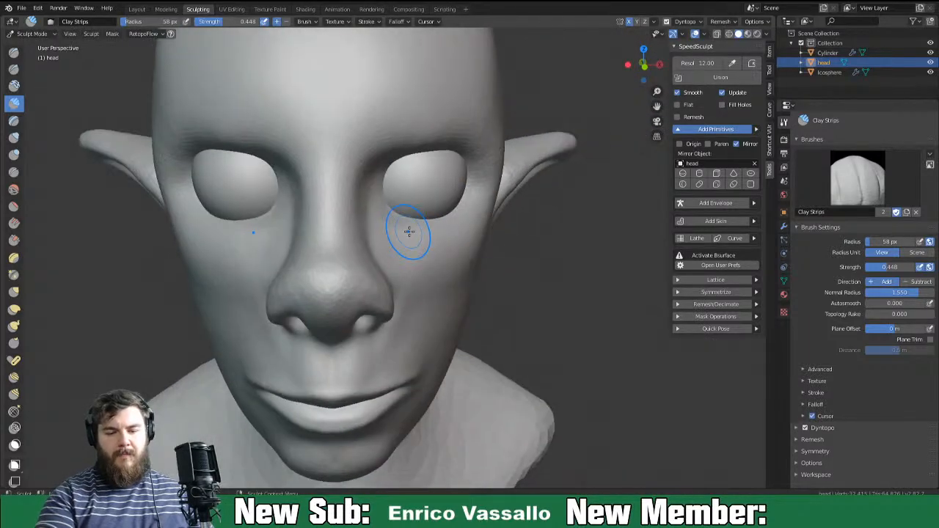
{"action": "mouse_move", "coordinate": [450, 214]}
{"action": "left_mouse_down"}
{"action": "mouse_move", "coordinate": [458, 219]}
{"action": "mouse_move", "coordinate": [404, 216]}
{"action": "mouse_move", "coordinate": [465, 210]}
{"action": "left_mouse_up"}
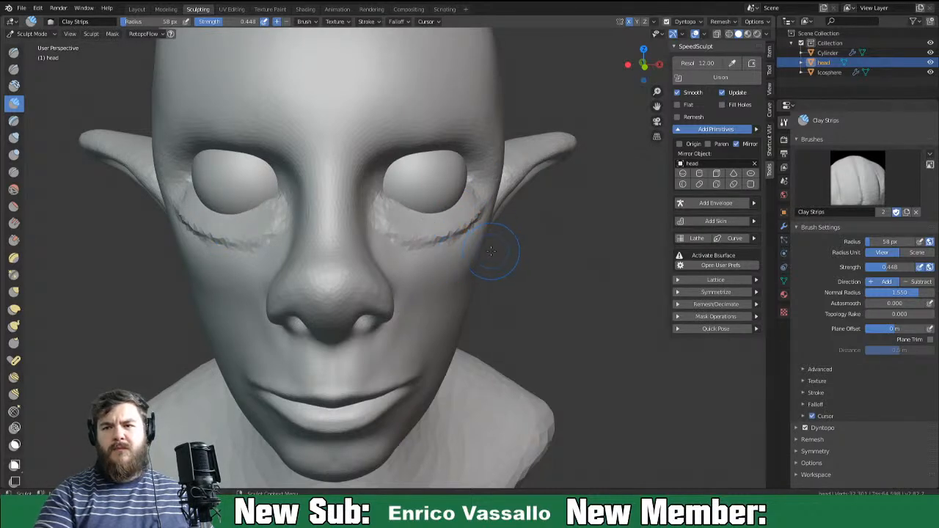
Smooth the clay strokes beneath the eyes into the cheeks.
{"action": "middle_click_drag", "start_coordinate": [487, 250], "coordinate": [478, 242]}
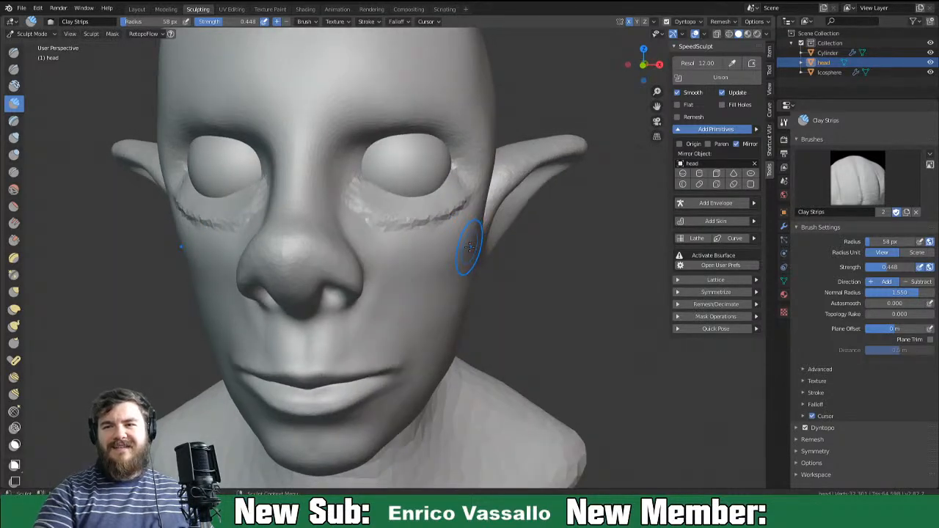
{"action": "left_click_drag", "start_coordinate": [363, 193], "coordinate": [363, 219], "text": "shift"}
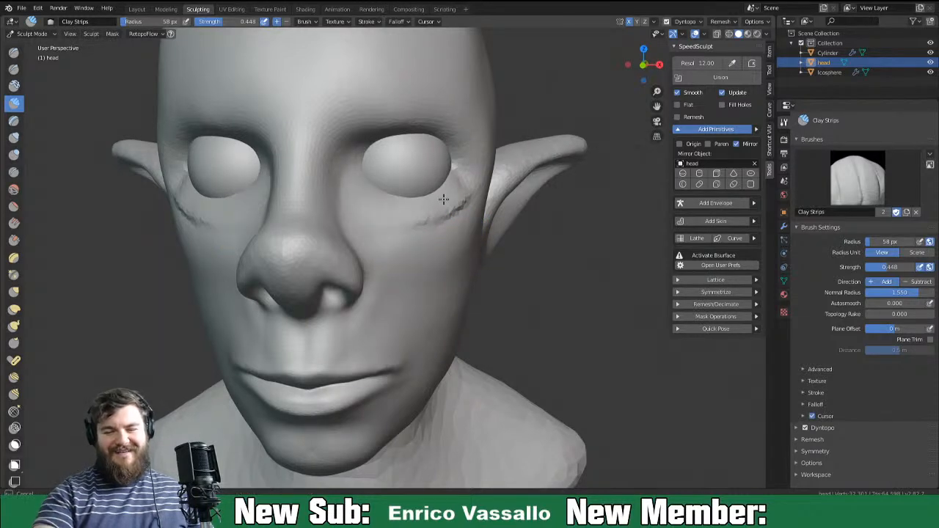
{"action": "middle_click_drag", "start_coordinate": [613, 303], "coordinate": [582, 288]}
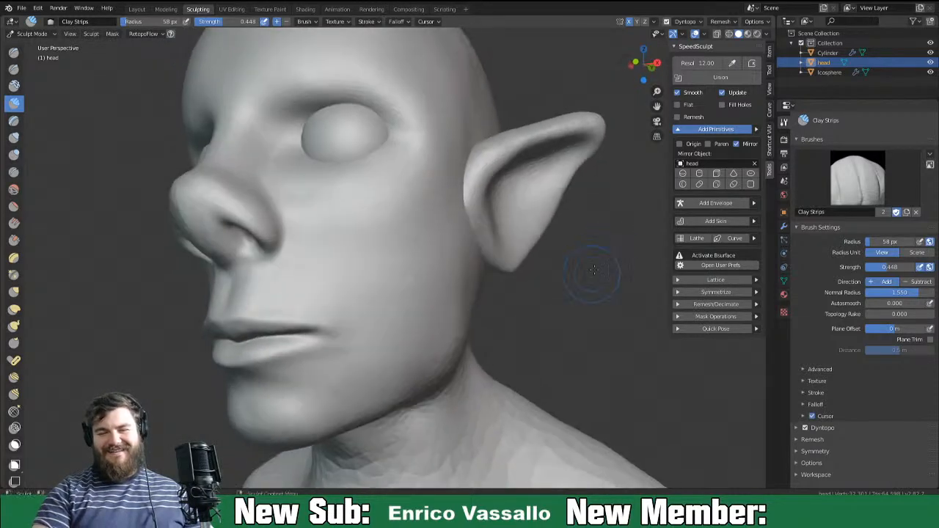
Add Clay Strips strokes on the cheeks beside the nose and smooth them into the face.
{"action": "scroll", "coordinate": [440, 273], "scroll_direction": "down", "scroll_amount": 5}
{"action": "middle_click_drag", "start_coordinate": [433, 294], "coordinate": [465, 295]}
{"action": "scroll", "coordinate": [461, 331], "scroll_direction": "up", "scroll_amount": 4}
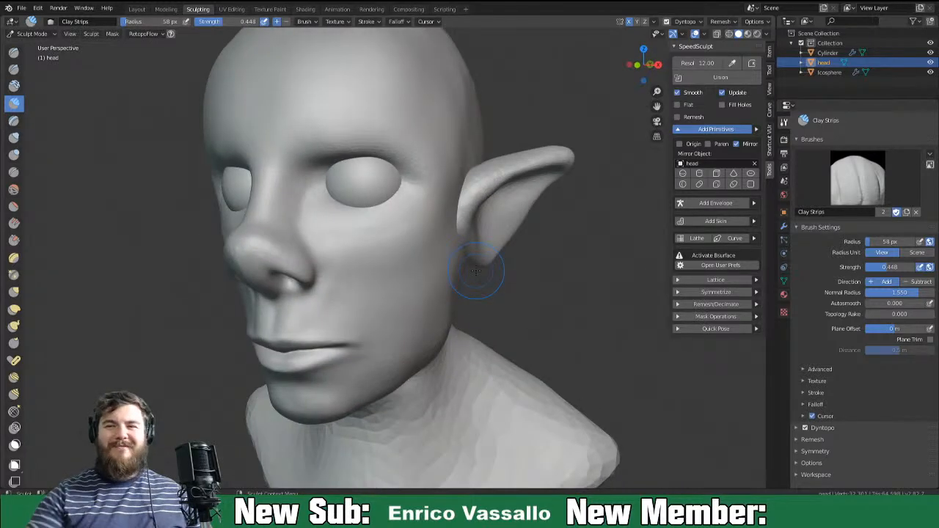
{"action": "middle_click_drag", "start_coordinate": [408, 243], "coordinate": [381, 243]}
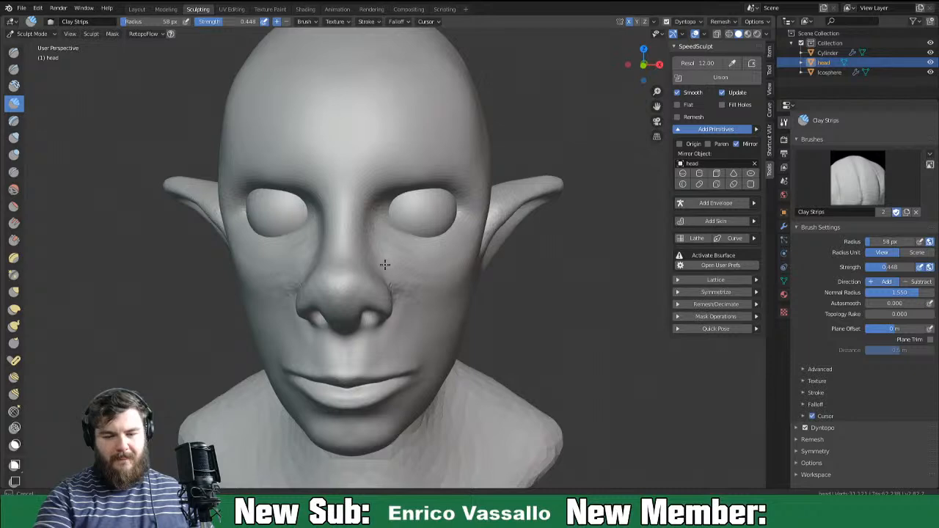
{"action": "mouse_move", "coordinate": [491, 251]}
{"action": "middle_mouse_down"}
{"action": "mouse_move", "coordinate": [535, 249]}
{"action": "mouse_move", "coordinate": [414, 239]}
{"action": "mouse_move", "coordinate": [505, 242]}
{"action": "middle_mouse_up"}
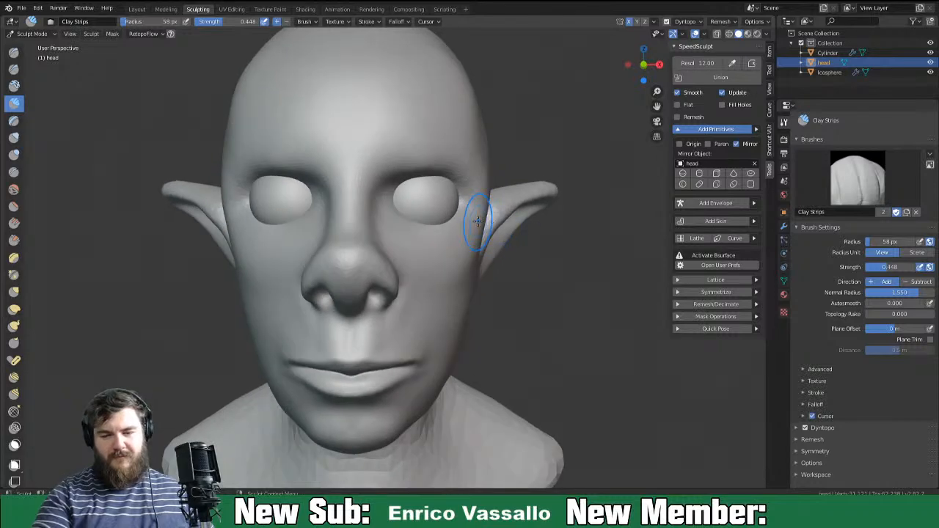
Reduce the Clay Strips brush to a 31 px radius for detailing the eye socket's outer corner.
{"action": "key", "text": "f"}
{"action": "left_click", "coordinate": [420, 193]}
{"action": "mouse_move", "coordinate": [461, 215]}
{"action": "middle_mouse_down"}
{"action": "mouse_move", "coordinate": [444, 176]}
{"action": "mouse_move", "coordinate": [450, 220]}
{"action": "middle_mouse_up"}
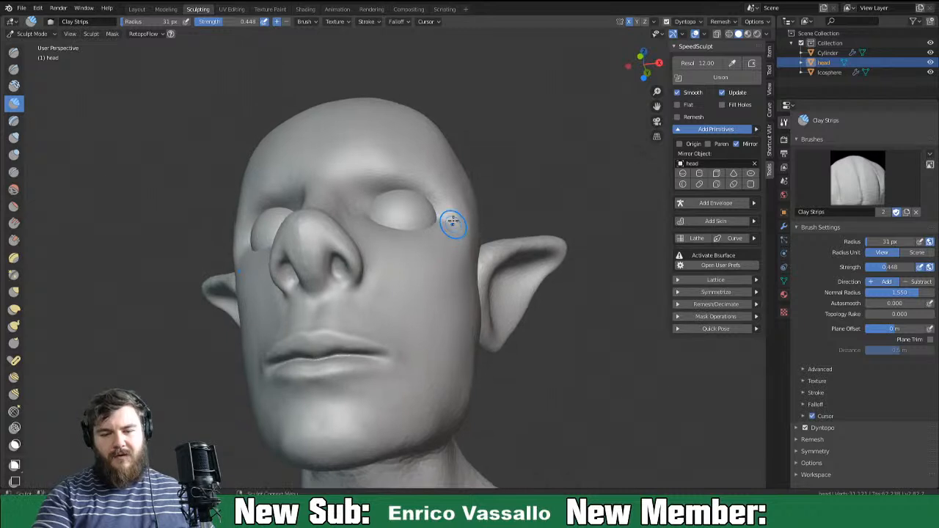
Shape the brow ridge above the eyes with the Grab brush at a 93 px radius.
{"action": "key", "text": "g"}
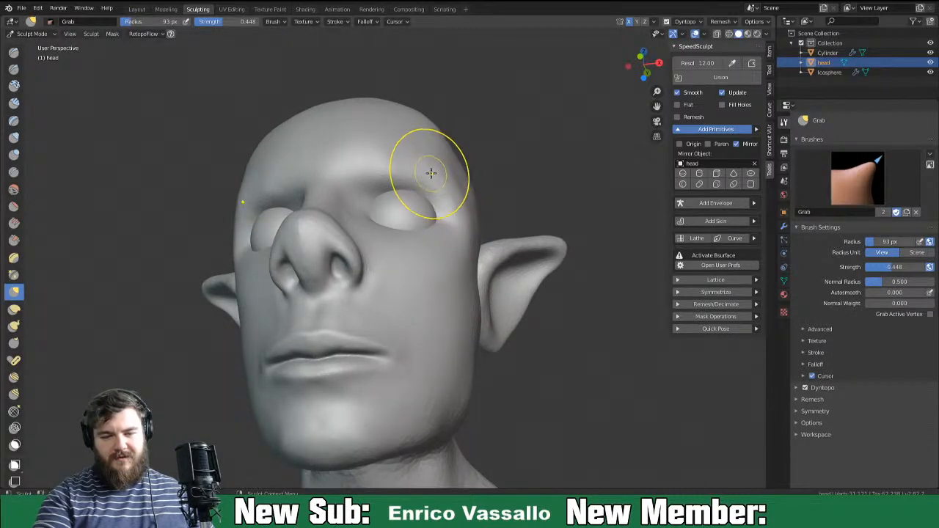
{"action": "middle_click_drag", "start_coordinate": [429, 173], "coordinate": [333, 238]}
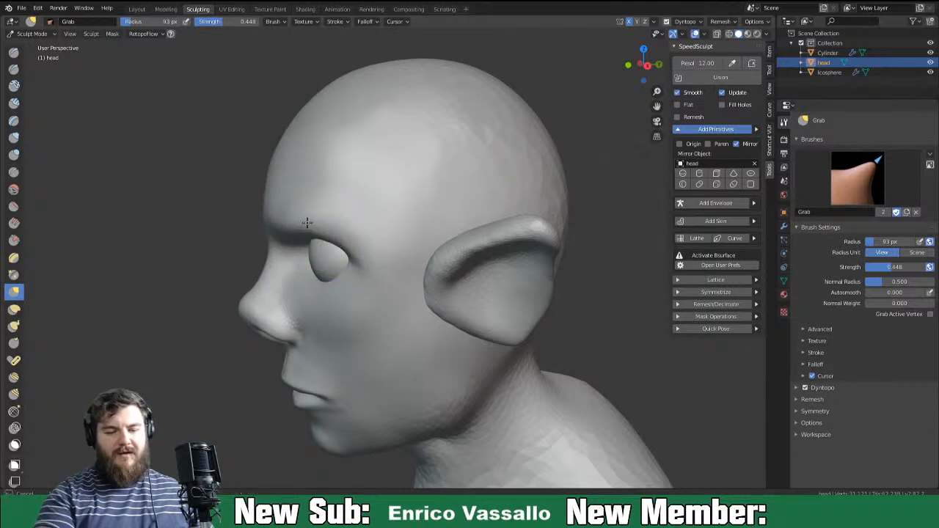
{"action": "mouse_move", "coordinate": [365, 237]}
{"action": "middle_mouse_down"}
{"action": "mouse_move", "coordinate": [345, 231]}
{"action": "mouse_move", "coordinate": [404, 224]}
{"action": "mouse_move", "coordinate": [303, 193]}
{"action": "middle_mouse_up"}
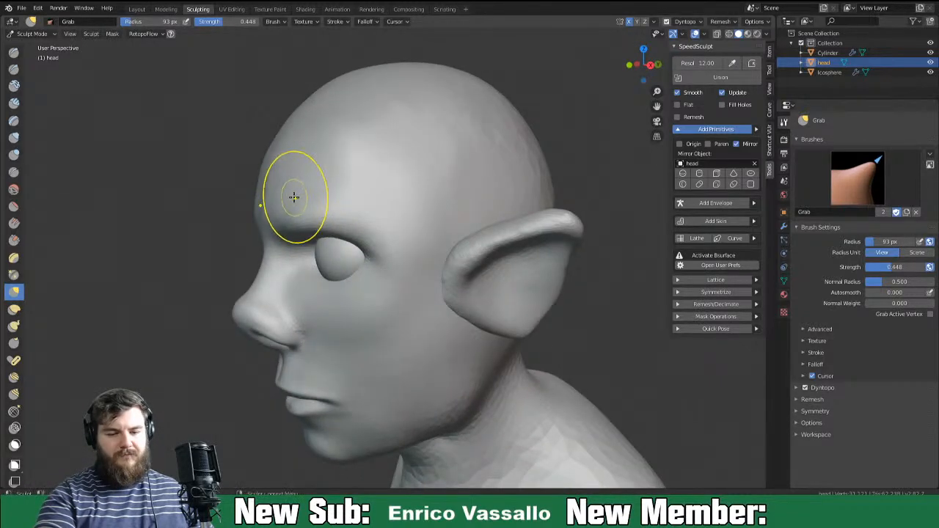
{"action": "mouse_move", "coordinate": [312, 224]}
{"action": "middle_mouse_down"}
{"action": "mouse_move", "coordinate": [274, 215]}
{"action": "mouse_move", "coordinate": [356, 220]}
{"action": "middle_mouse_up"}
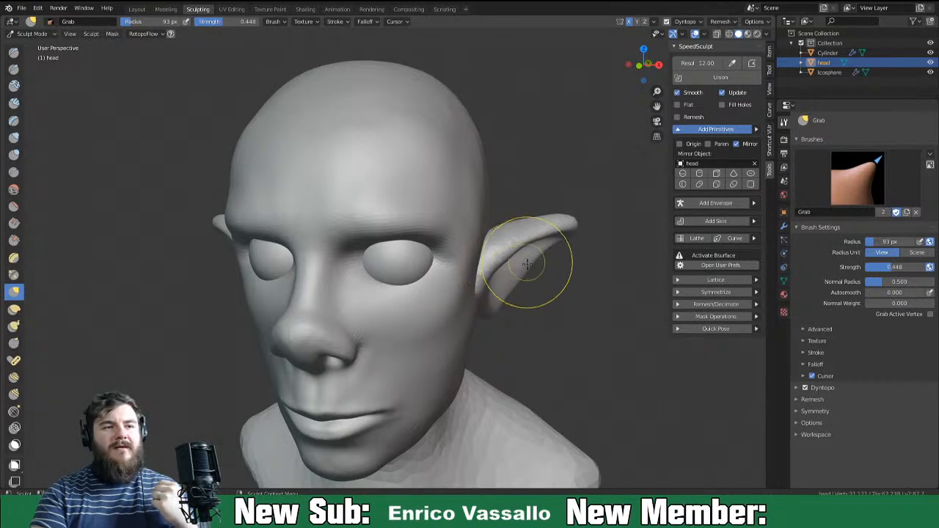
{"action": "middle_click_drag", "start_coordinate": [541, 288], "coordinate": [576, 269]}
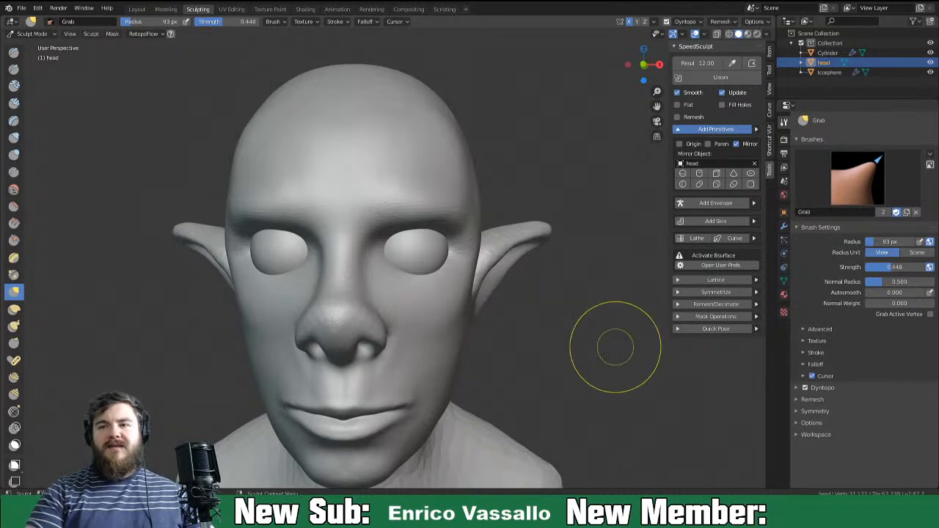
{"action": "mouse_move", "coordinate": [562, 371]}
{"action": "middle_mouse_down"}
{"action": "mouse_move", "coordinate": [440, 367]}
{"action": "mouse_move", "coordinate": [579, 355]}
{"action": "mouse_move", "coordinate": [532, 371]}
{"action": "middle_mouse_up"}
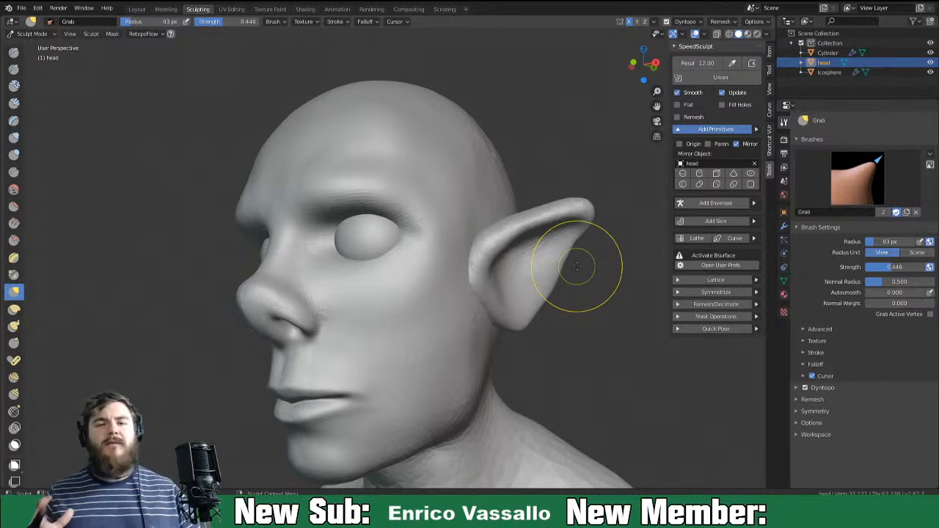
{"action": "mouse_move", "coordinate": [425, 248]}
{"action": "middle_mouse_down"}
{"action": "mouse_move", "coordinate": [513, 264]}
{"action": "mouse_move", "coordinate": [497, 253]}
{"action": "mouse_move", "coordinate": [447, 267]}
{"action": "mouse_move", "coordinate": [544, 289]}
{"action": "mouse_move", "coordinate": [492, 287]}
{"action": "mouse_move", "coordinate": [357, 204]}
{"action": "mouse_move", "coordinate": [423, 222]}
{"action": "mouse_move", "coordinate": [392, 226]}
{"action": "mouse_move", "coordinate": [496, 205]}
{"action": "mouse_move", "coordinate": [469, 212]}
{"action": "mouse_move", "coordinate": [553, 209]}
{"action": "mouse_move", "coordinate": [386, 247]}
{"action": "middle_mouse_up"}
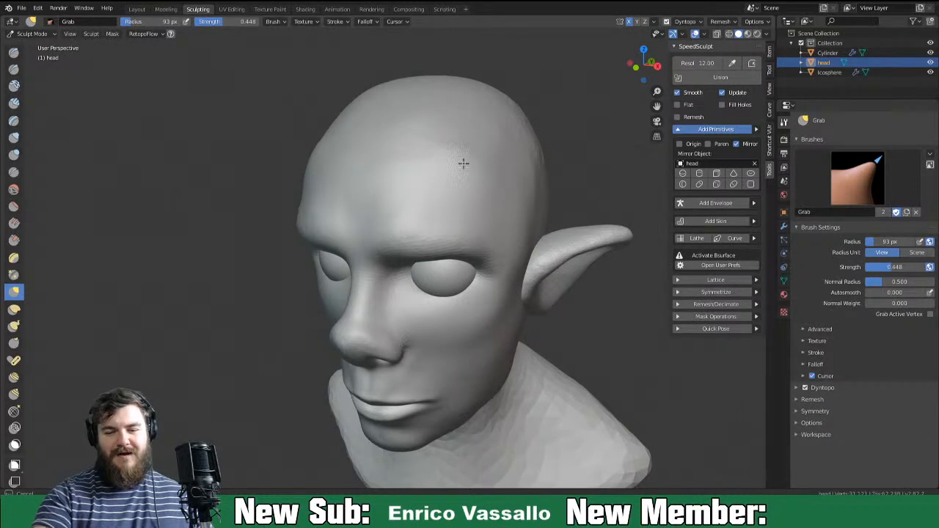
Carve frown creases between the brows with the Crease brush at a 45 px radius.
{"action": "middle_click_drag", "start_coordinate": [577, 210], "coordinate": [509, 213]}
{"action": "key", "text": "shift+c"}
{"action": "key", "text": "f"}
{"action": "left_click", "coordinate": [504, 221]}
{"action": "left_click", "coordinate": [391, 207]}
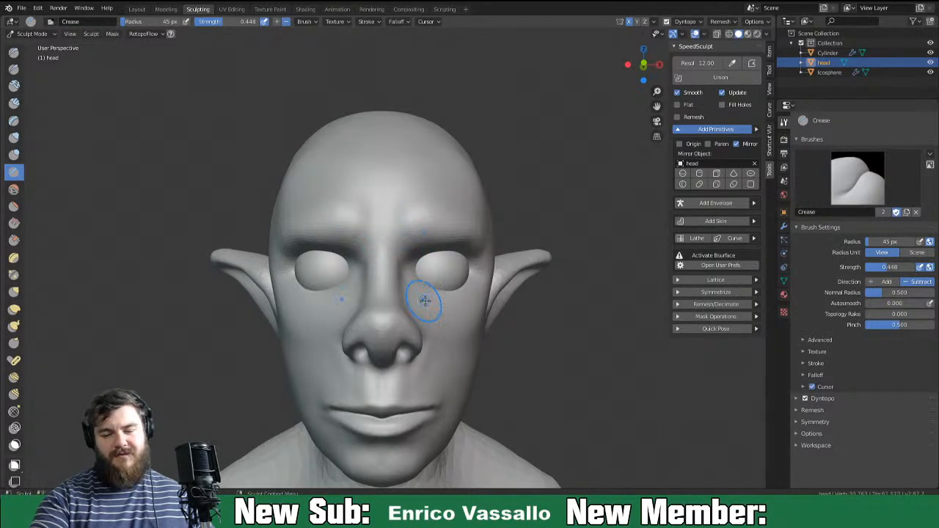
{"action": "mouse_move", "coordinate": [425, 268]}
{"action": "middle_mouse_down"}
{"action": "mouse_move", "coordinate": [371, 273]}
{"action": "mouse_move", "coordinate": [428, 268]}
{"action": "mouse_move", "coordinate": [426, 250]}
{"action": "mouse_move", "coordinate": [418, 266]}
{"action": "mouse_move", "coordinate": [391, 212]}
{"action": "middle_mouse_up"}
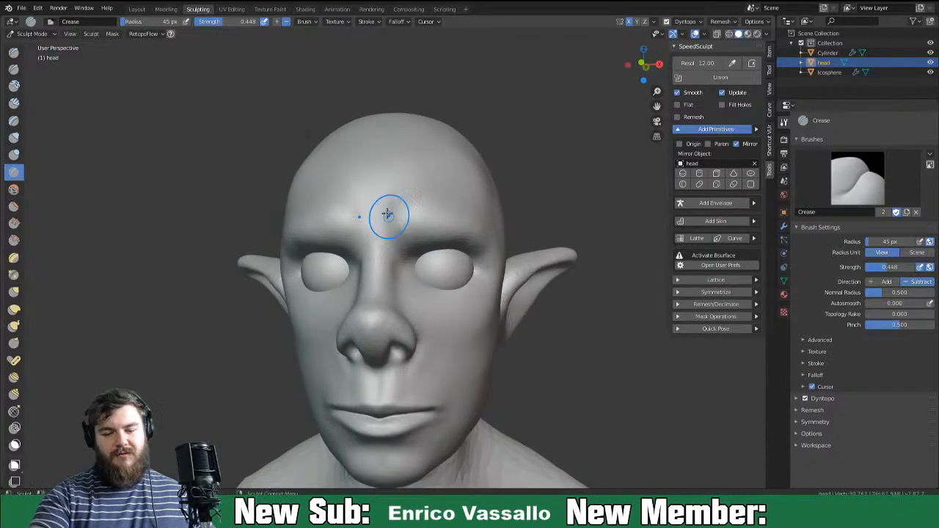
{"action": "middle_click_drag", "start_coordinate": [455, 250], "coordinate": [457, 288]}
Build up the forehead with Clay Strips and pull the brows down over the eyes with a 114 px Grab brush.
{"action": "left_click", "coordinate": [13, 102]}
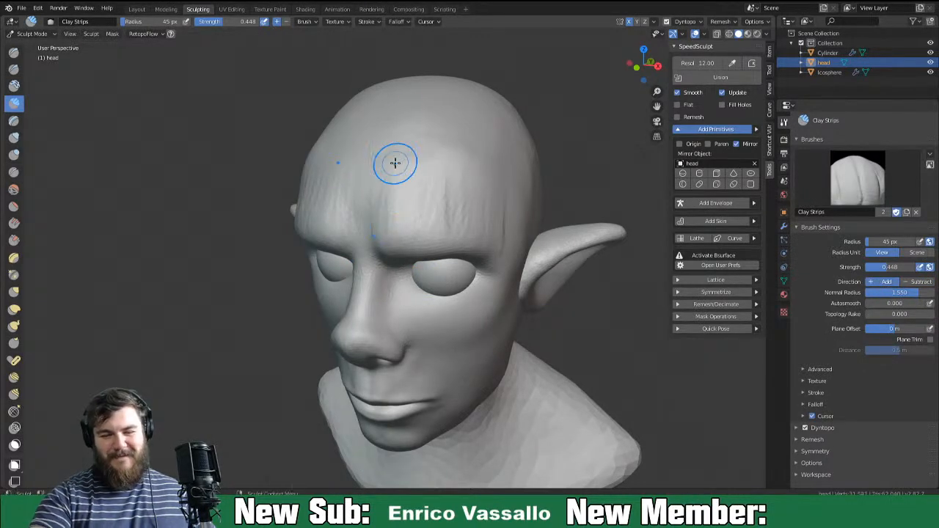
{"action": "middle_click_drag", "start_coordinate": [505, 248], "coordinate": [531, 204]}
{"action": "key", "text": "g"}
{"action": "key", "text": "f"}
{"action": "left_click", "coordinate": [427, 232]}
{"action": "left_click_drag", "start_coordinate": [366, 239], "coordinate": [388, 233]}
{"action": "middle_click_drag", "start_coordinate": [435, 216], "coordinate": [434, 237]}
{"action": "mouse_move", "coordinate": [433, 237]}
{"action": "left_mouse_down"}
{"action": "mouse_move", "coordinate": [400, 247]}
{"action": "mouse_move", "coordinate": [443, 245]}
{"action": "left_mouse_up"}
{"action": "middle_click_drag", "start_coordinate": [519, 239], "coordinate": [456, 248]}
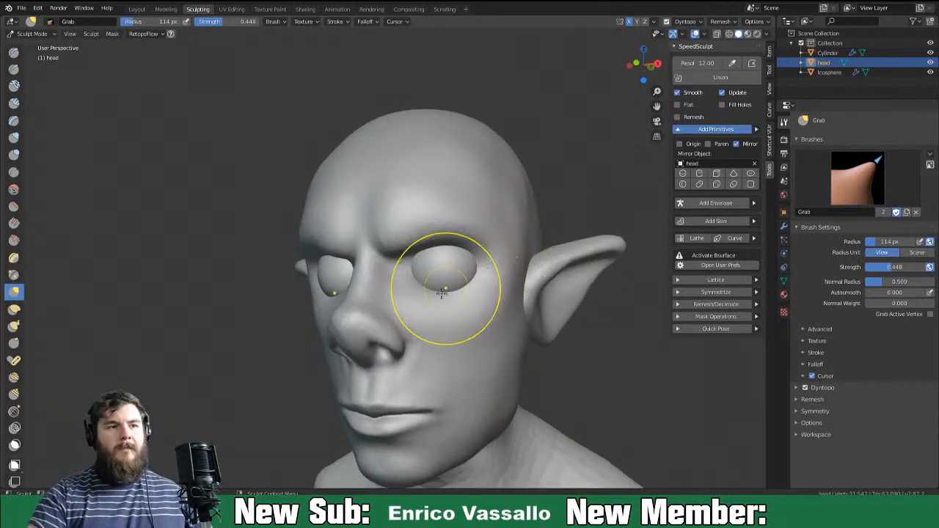
Examine the whole bust's proportions and angry brow from the front, three-quarter and side views.
{"action": "mouse_move", "coordinate": [564, 295]}
{"action": "middle_mouse_down"}
{"action": "mouse_move", "coordinate": [609, 286]}
{"action": "mouse_move", "coordinate": [579, 275]}
{"action": "mouse_move", "coordinate": [614, 254]}
{"action": "middle_mouse_up"}
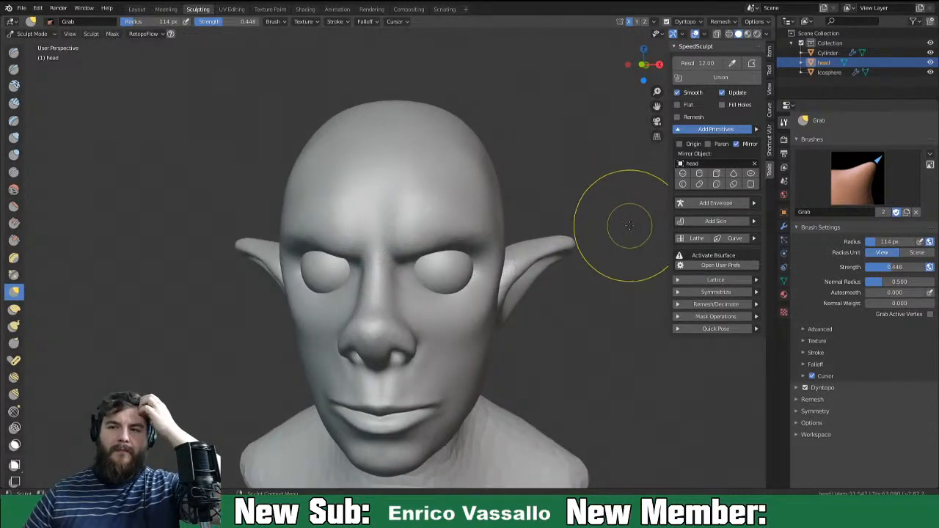
{"action": "scroll", "coordinate": [587, 227], "scroll_direction": "down", "scroll_amount": 3}
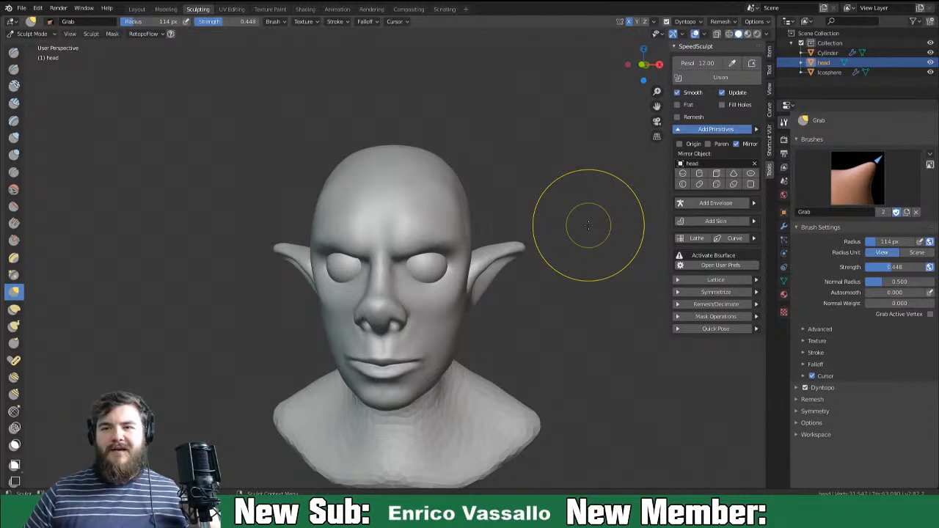
{"action": "middle_click_drag", "start_coordinate": [609, 247], "coordinate": [602, 269]}
{"action": "scroll", "coordinate": [493, 384], "scroll_direction": "up", "scroll_amount": 4}
{"action": "middle_click_drag", "start_coordinate": [496, 417], "coordinate": [494, 383]}
{"action": "scroll", "coordinate": [501, 336], "scroll_direction": "down", "scroll_amount": 2}
{"action": "mouse_move", "coordinate": [502, 336]}
{"action": "middle_mouse_down"}
{"action": "mouse_move", "coordinate": [546, 342]}
{"action": "mouse_move", "coordinate": [457, 352]}
{"action": "mouse_move", "coordinate": [506, 352]}
{"action": "middle_mouse_up"}
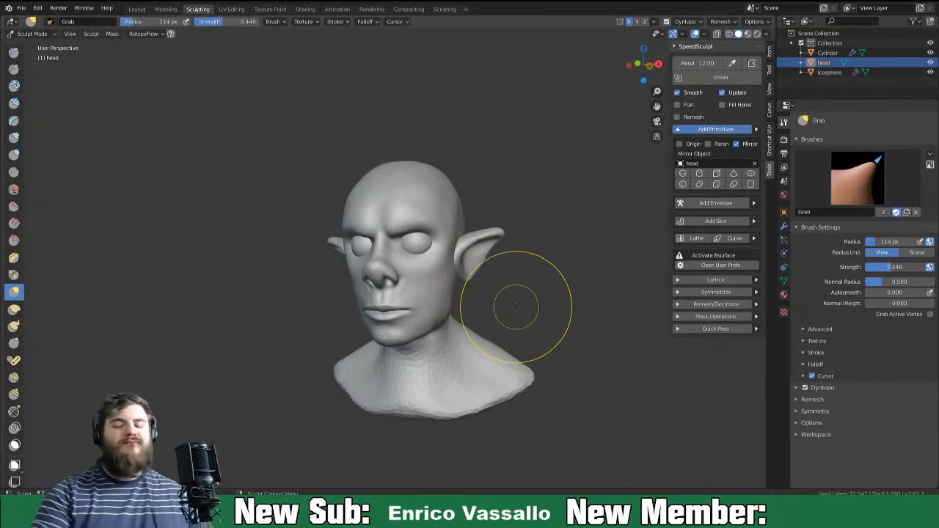
{"action": "mouse_move", "coordinate": [540, 287]}
{"action": "middle_mouse_down"}
{"action": "mouse_move", "coordinate": [356, 345]}
{"action": "mouse_move", "coordinate": [506, 288]}
{"action": "middle_mouse_up"}
{"action": "left_click_drag", "start_coordinate": [504, 289], "coordinate": [493, 301]}
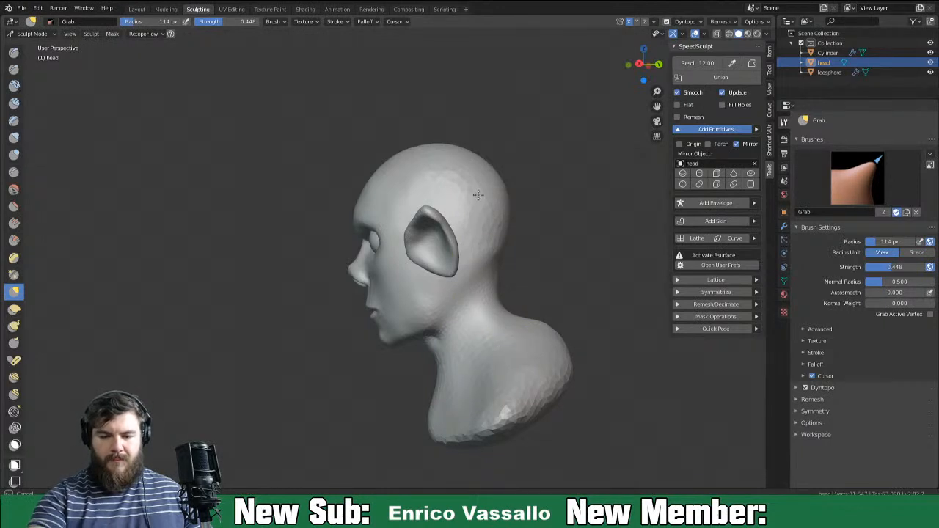
{"action": "mouse_move", "coordinate": [550, 241]}
{"action": "middle_mouse_down"}
{"action": "mouse_move", "coordinate": [550, 323]}
{"action": "mouse_move", "coordinate": [573, 333]}
{"action": "mouse_move", "coordinate": [488, 336]}
{"action": "mouse_move", "coordinate": [459, 348]}
{"action": "mouse_move", "coordinate": [567, 348]}
{"action": "mouse_move", "coordinate": [552, 345]}
{"action": "mouse_move", "coordinate": [488, 344]}
{"action": "mouse_move", "coordinate": [534, 360]}
{"action": "mouse_move", "coordinate": [576, 360]}
{"action": "mouse_move", "coordinate": [567, 360]}
{"action": "middle_mouse_up"}
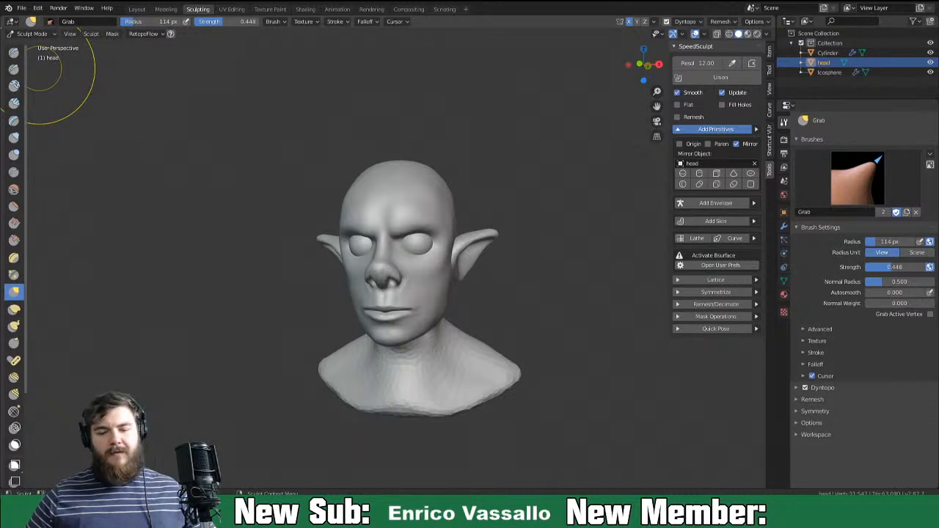
Leave sculpting on the head, select the ear object (Cylinder) and enter Sculpt Mode on it.
{"action": "middle_click_drag", "start_coordinate": [560, 289], "coordinate": [490, 291]}
{"action": "scroll", "coordinate": [479, 327], "scroll_direction": "up", "scroll_amount": 2}
{"action": "middle_click_drag", "start_coordinate": [482, 324], "coordinate": [420, 327], "text": "shift"}
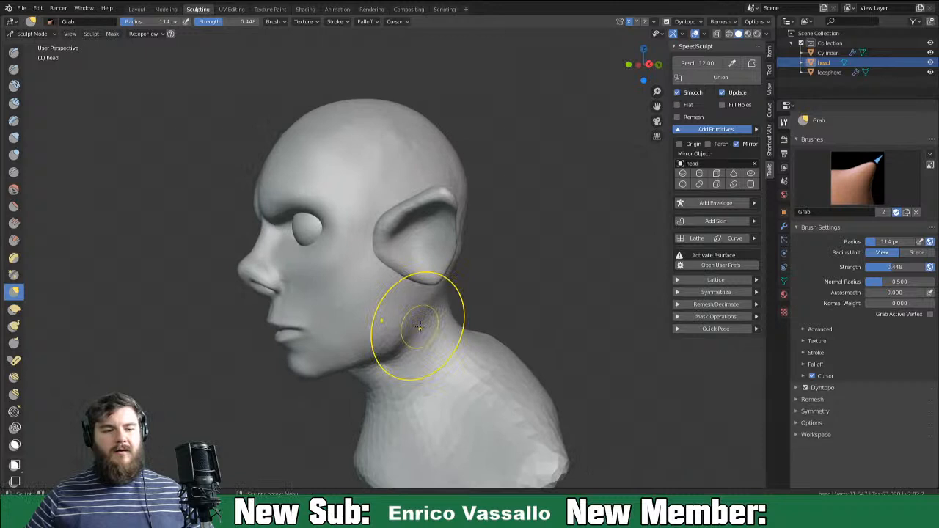
{"action": "left_click", "coordinate": [29, 34]}
{"action": "left_click", "coordinate": [33, 45]}
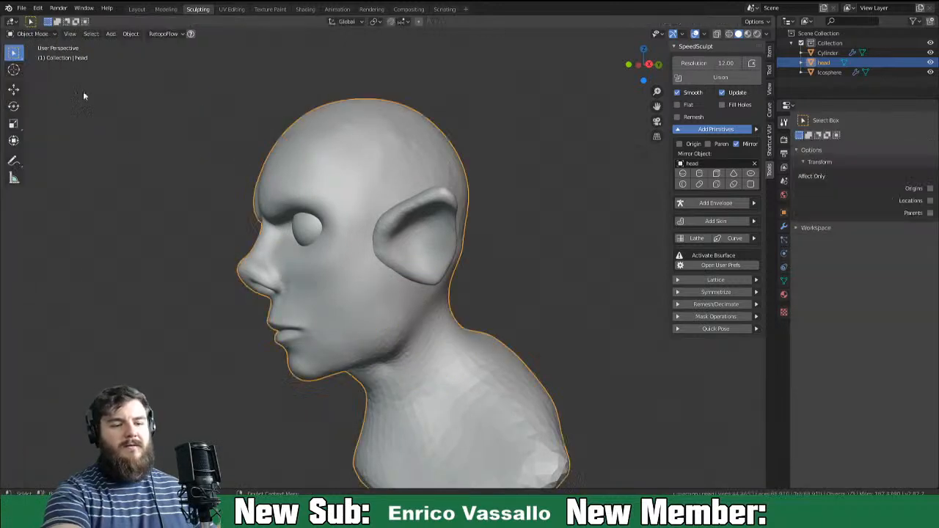
{"action": "left_click", "coordinate": [425, 250]}
{"action": "key", "text": "ctrl+Tab"}
{"action": "left_click", "coordinate": [486, 331]}
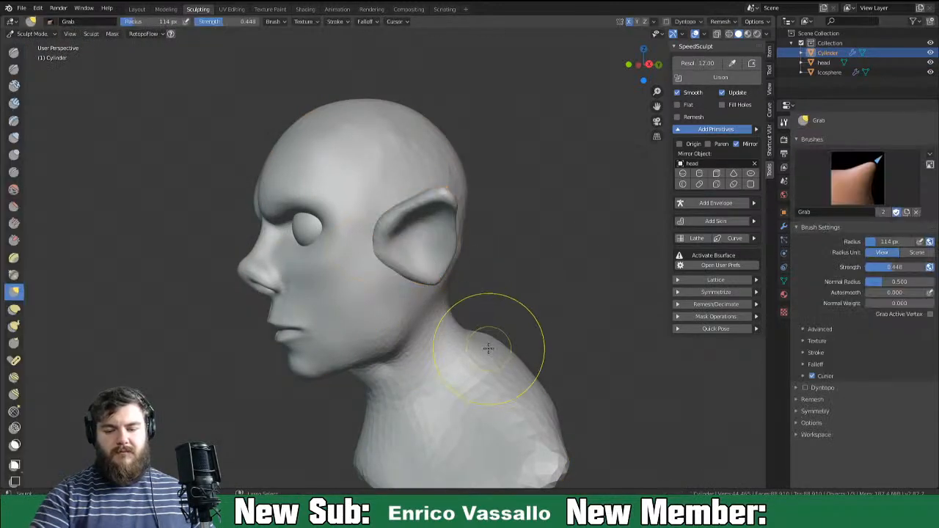
Pull the ear's outer edge outward with the Grab brush and refine its upper tip at a 78 px radius.
{"action": "mouse_move", "coordinate": [511, 310]}
{"action": "middle_mouse_down"}
{"action": "mouse_move", "coordinate": [583, 277]}
{"action": "mouse_move", "coordinate": [581, 294]}
{"action": "middle_mouse_up"}
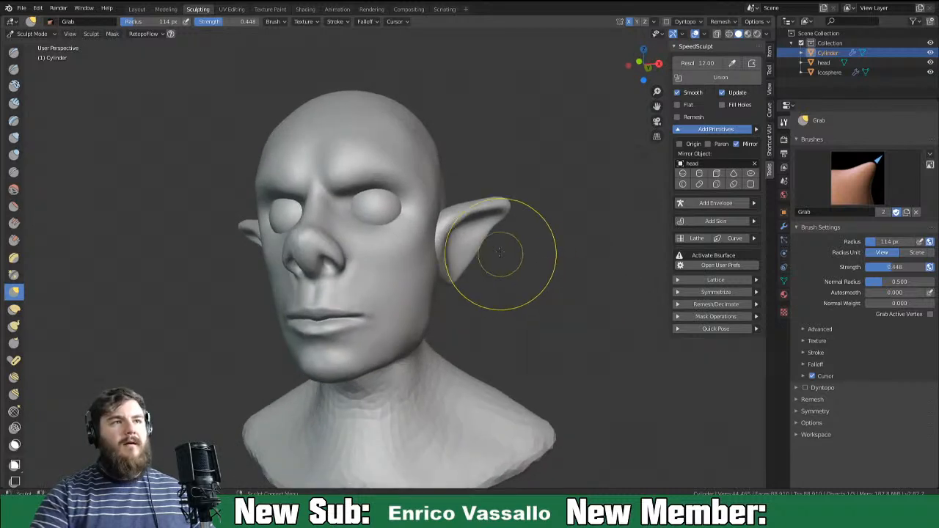
{"action": "mouse_move", "coordinate": [466, 264]}
{"action": "left_mouse_down"}
{"action": "mouse_move", "coordinate": [476, 271]}
{"action": "mouse_move", "coordinate": [500, 246]}
{"action": "left_mouse_up"}
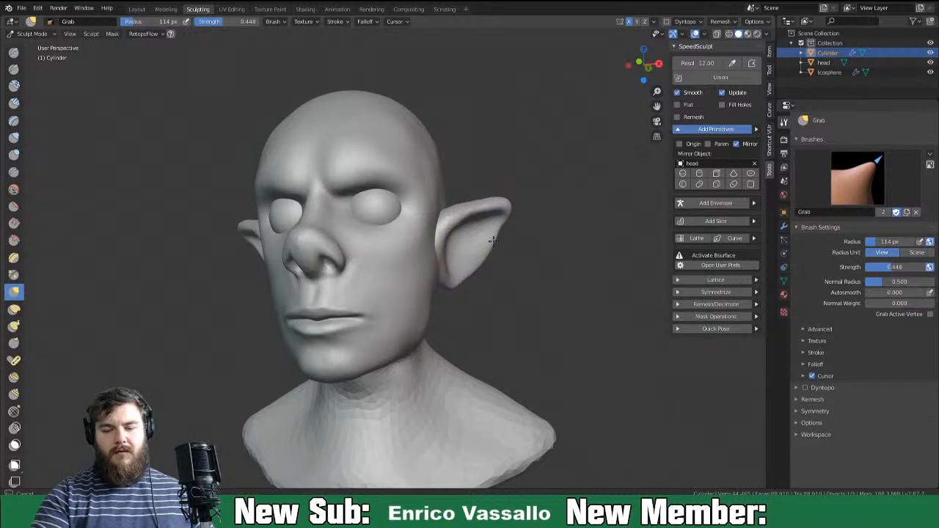
{"action": "mouse_move", "coordinate": [506, 220]}
{"action": "middle_mouse_down"}
{"action": "mouse_move", "coordinate": [455, 256]}
{"action": "mouse_move", "coordinate": [460, 277]}
{"action": "middle_mouse_up"}
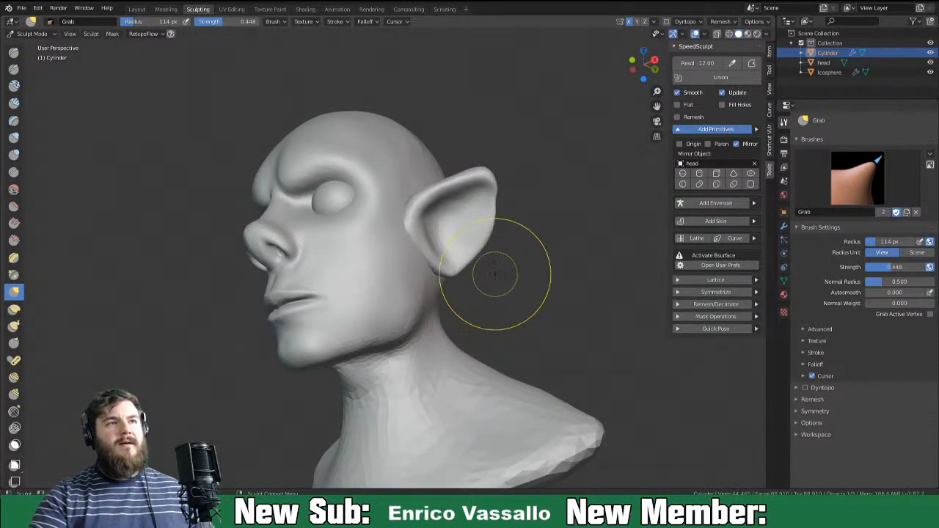
{"action": "key", "text": "f"}
{"action": "left_click", "coordinate": [476, 174]}
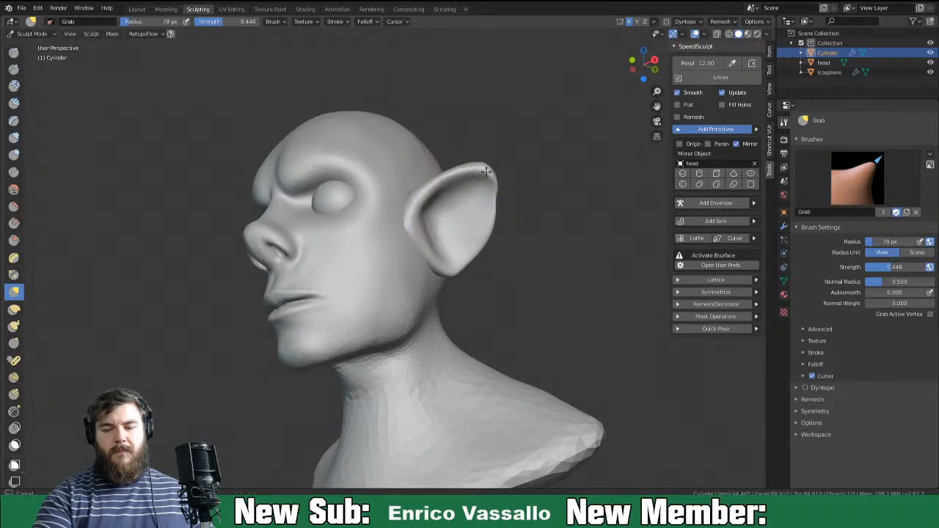
{"action": "mouse_move", "coordinate": [514, 205]}
{"action": "middle_mouse_down"}
{"action": "mouse_move", "coordinate": [577, 255]}
{"action": "mouse_move", "coordinate": [495, 263]}
{"action": "middle_mouse_up"}
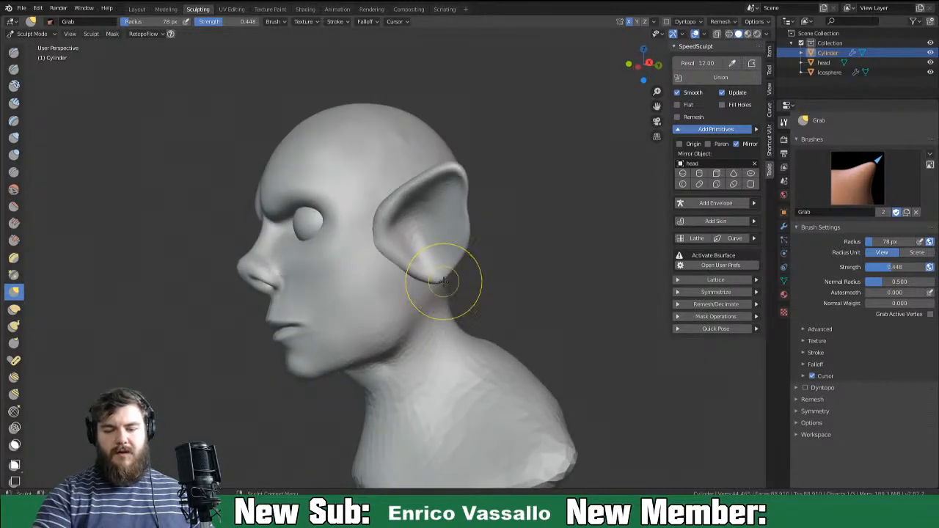
Reshape the overall ear silhouette and lower lobe with the Grab brush at a 132 px radius.
{"action": "middle_click_drag", "start_coordinate": [443, 278], "coordinate": [419, 272]}
{"action": "key", "text": "f"}
{"action": "left_click", "coordinate": [426, 285]}
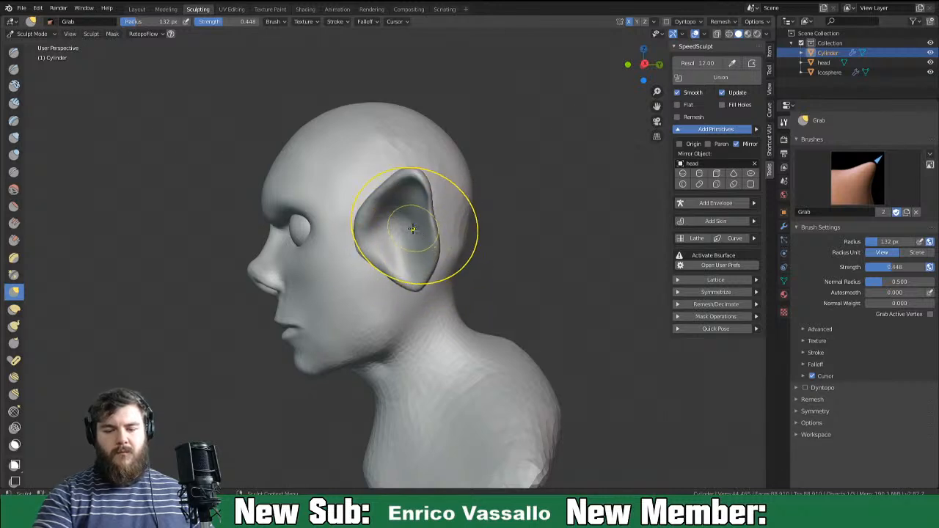
{"action": "middle_click_drag", "start_coordinate": [449, 290], "coordinate": [562, 272]}
{"action": "mouse_move", "coordinate": [505, 236]}
{"action": "middle_mouse_down"}
{"action": "mouse_move", "coordinate": [565, 246]}
{"action": "mouse_move", "coordinate": [445, 268]}
{"action": "middle_mouse_up"}
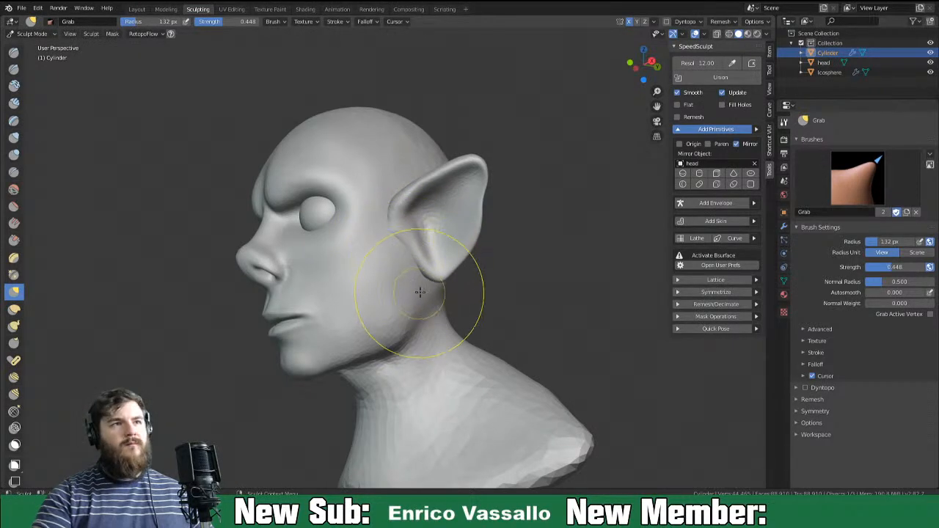
Adjust the ear's lower front edge where it meets the cheek with the Grab brush at a 78 px radius.
{"action": "middle_click_drag", "start_coordinate": [424, 265], "coordinate": [445, 256]}
{"action": "key", "text": "f"}
{"action": "left_click", "coordinate": [422, 268]}
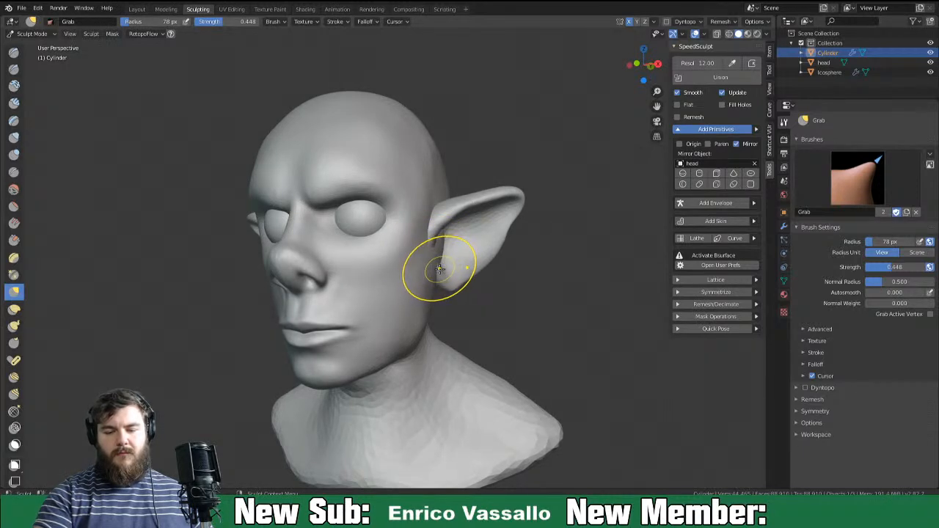
{"action": "mouse_move", "coordinate": [438, 267]}
{"action": "middle_mouse_down"}
{"action": "mouse_move", "coordinate": [383, 266]}
{"action": "mouse_move", "coordinate": [603, 255]}
{"action": "mouse_move", "coordinate": [433, 288]}
{"action": "middle_mouse_up"}
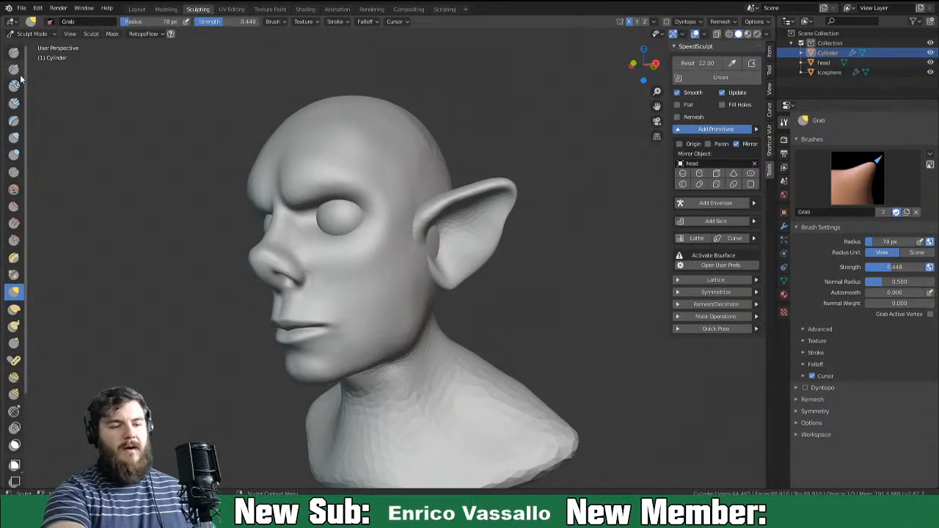
Build up the inner surface of the ear with the Clay Strips brush at a 49 px radius.
{"action": "left_click", "coordinate": [13, 103]}
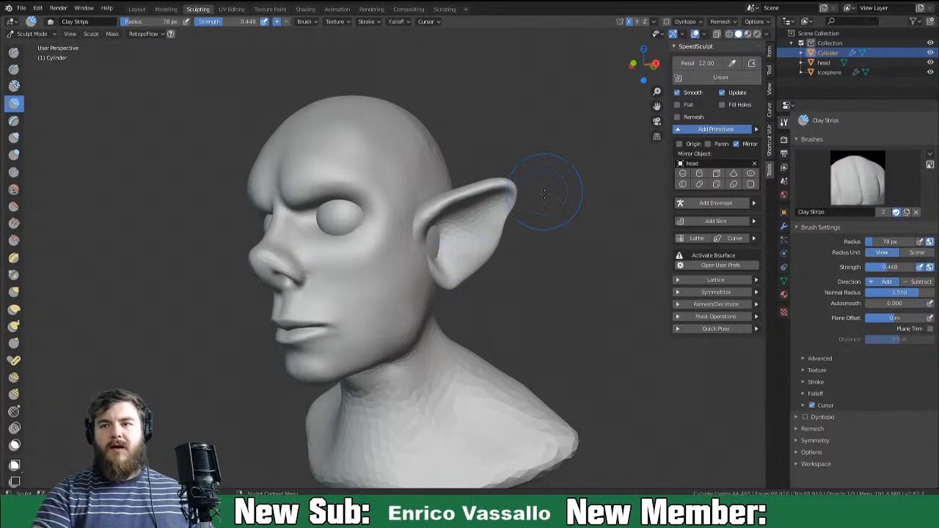
{"action": "key", "text": "f"}
{"action": "left_click", "coordinate": [492, 270]}
{"action": "middle_click_drag", "start_coordinate": [484, 271], "coordinate": [440, 268]}
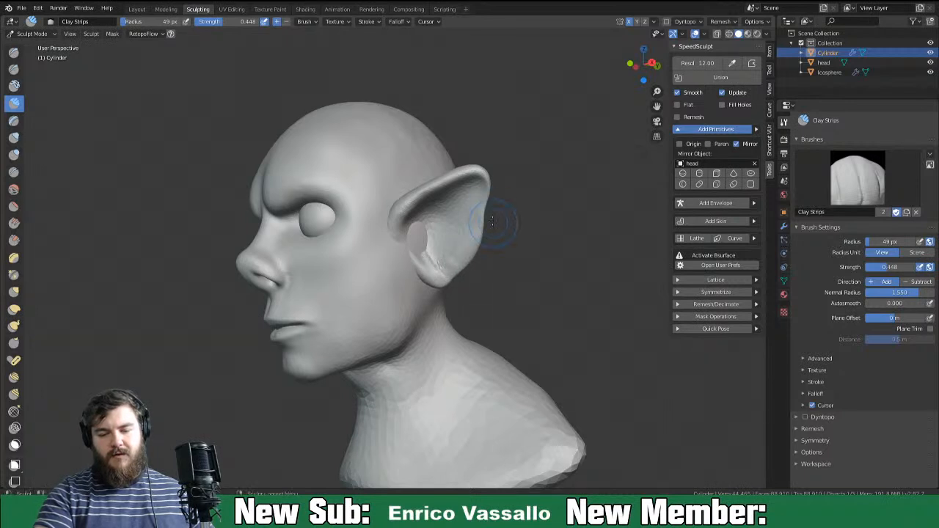
{"action": "middle_click_drag", "start_coordinate": [467, 253], "coordinate": [447, 255]}
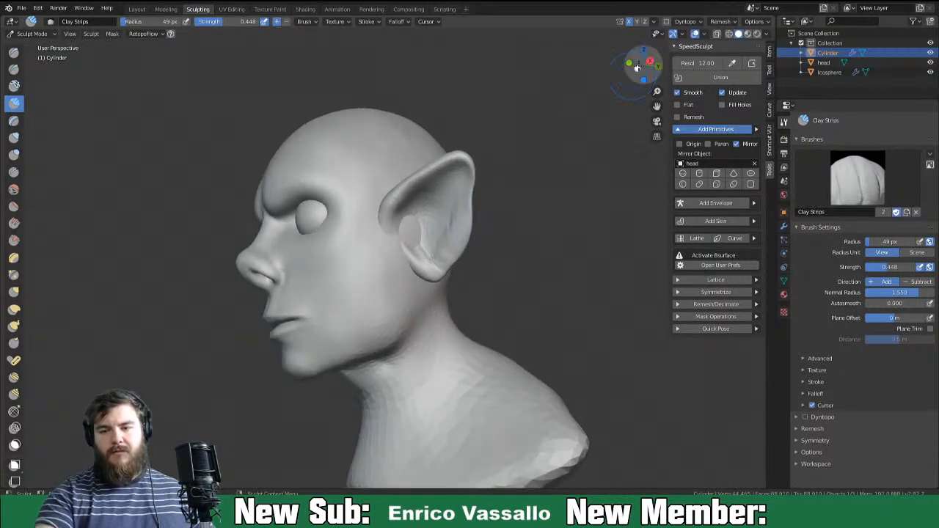
Enable Dyntopo for the ear and build up its back rim and lobe with Clay Strips at a 42 px radius.
{"action": "left_click", "coordinate": [667, 21]}
{"action": "left_click", "coordinate": [652, 74]}
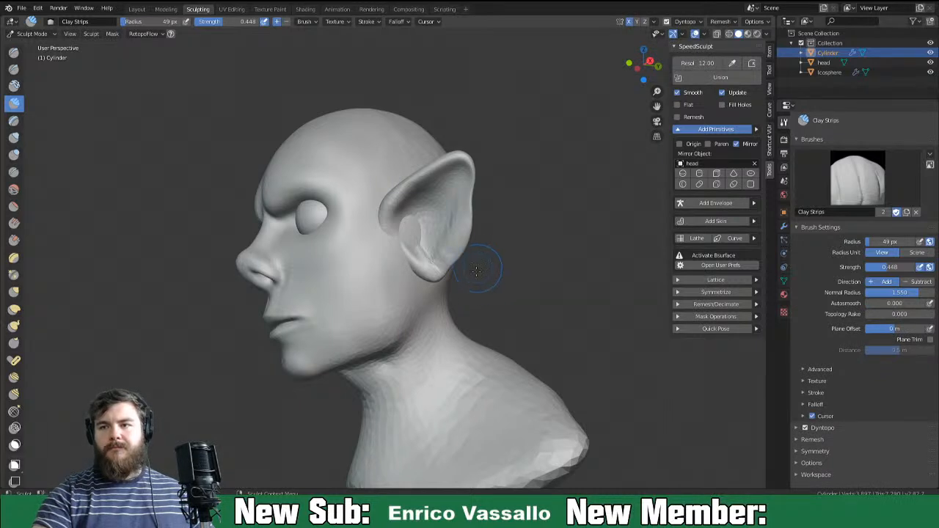
{"action": "key", "text": "f"}
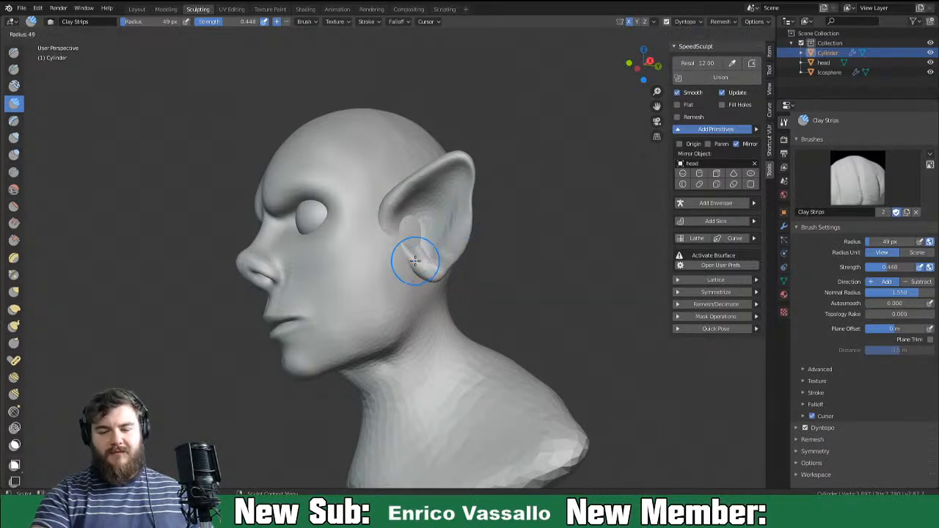
{"action": "middle_click_drag", "start_coordinate": [480, 205], "coordinate": [384, 272]}
{"action": "mouse_move", "coordinate": [380, 236]}
{"action": "left_mouse_down"}
{"action": "mouse_move", "coordinate": [377, 208]}
{"action": "mouse_move", "coordinate": [394, 246]}
{"action": "left_mouse_up"}
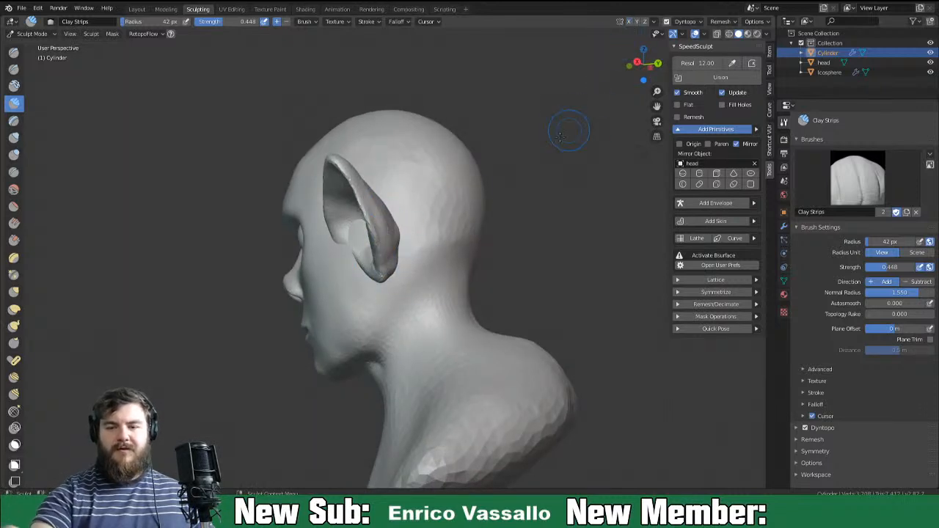
{"action": "left_click_drag", "start_coordinate": [374, 210], "coordinate": [372, 226]}
{"action": "left_click_drag", "start_coordinate": [383, 277], "coordinate": [382, 279]}
{"action": "mouse_move", "coordinate": [377, 245]}
{"action": "left_mouse_down"}
{"action": "mouse_move", "coordinate": [370, 230]}
{"action": "mouse_move", "coordinate": [382, 256]}
{"action": "left_mouse_up"}
{"action": "mouse_move", "coordinate": [388, 266]}
{"action": "middle_mouse_down"}
{"action": "mouse_move", "coordinate": [522, 270]}
{"action": "mouse_move", "coordinate": [505, 238]}
{"action": "middle_mouse_up"}
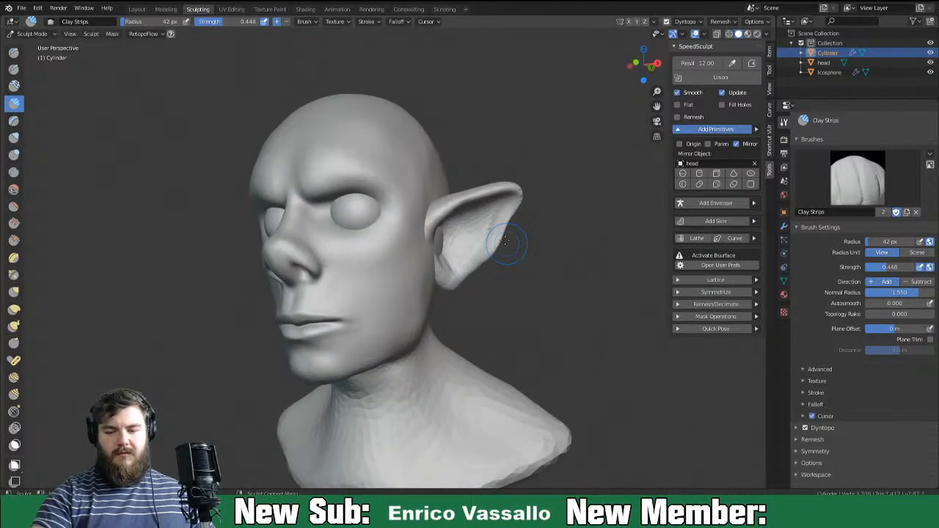
Thicken the ear's back rim and lobe with the Inflate brush at a 42 px radius.
{"action": "middle_click_drag", "start_coordinate": [514, 204], "coordinate": [419, 242]}
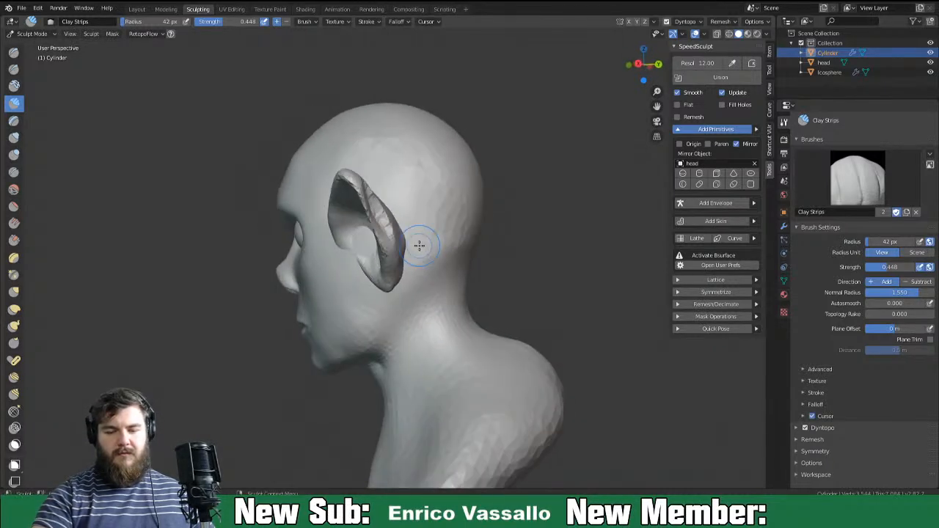
{"action": "key", "text": "i"}
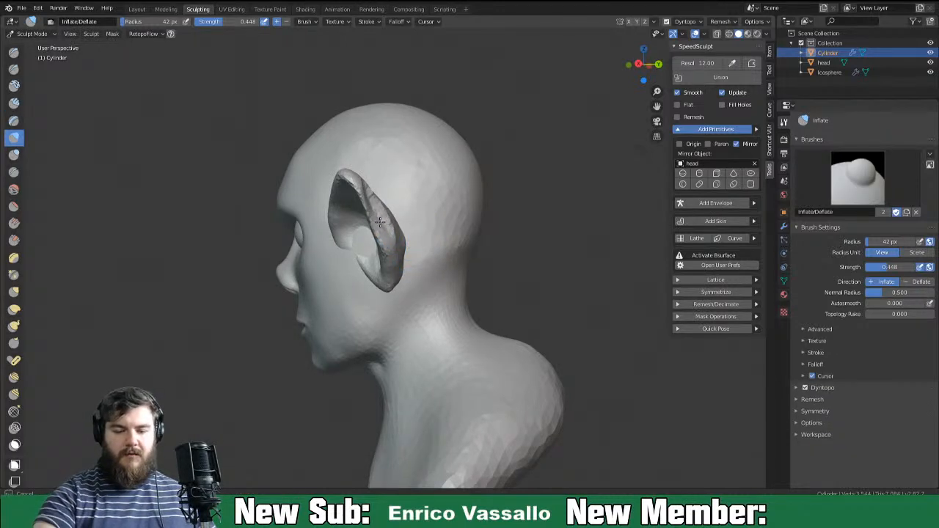
{"action": "middle_click_drag", "start_coordinate": [385, 210], "coordinate": [412, 245]}
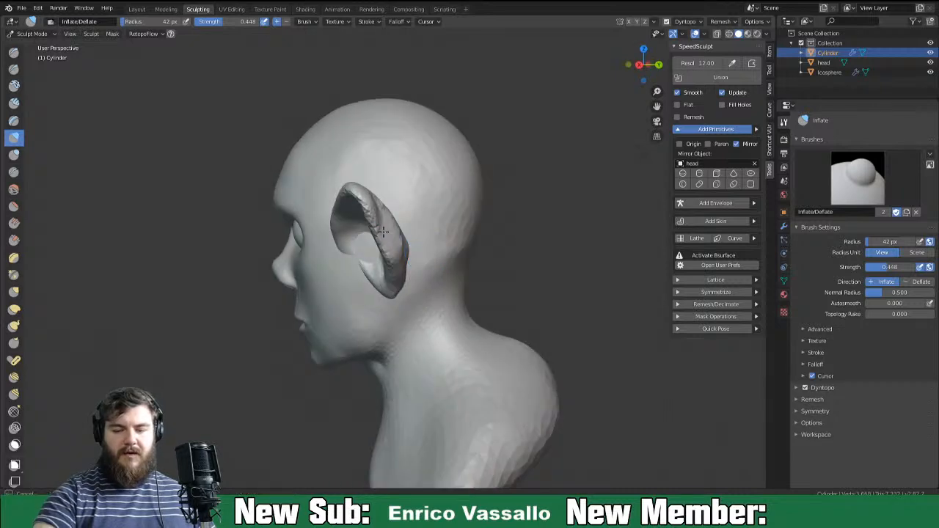
{"action": "left_click_drag", "start_coordinate": [387, 271], "coordinate": [375, 291]}
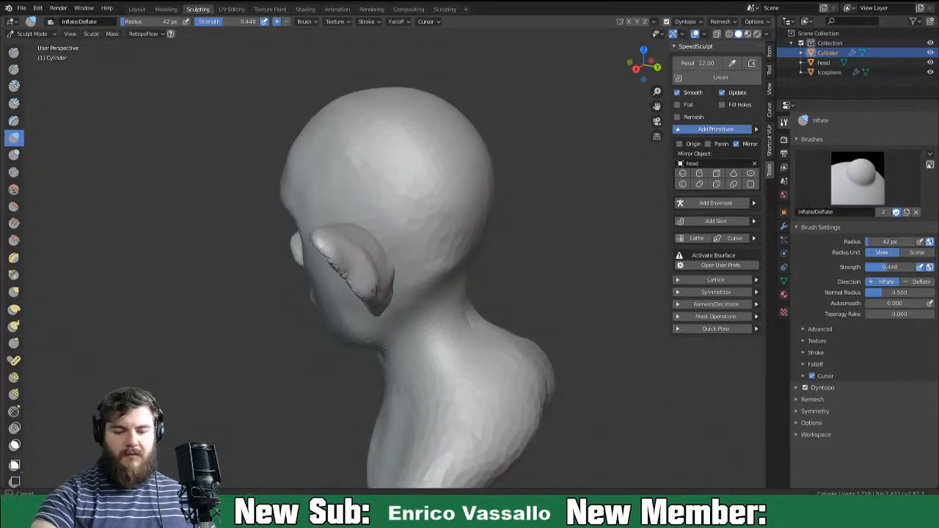
{"action": "middle_click_drag", "start_coordinate": [385, 256], "coordinate": [511, 254]}
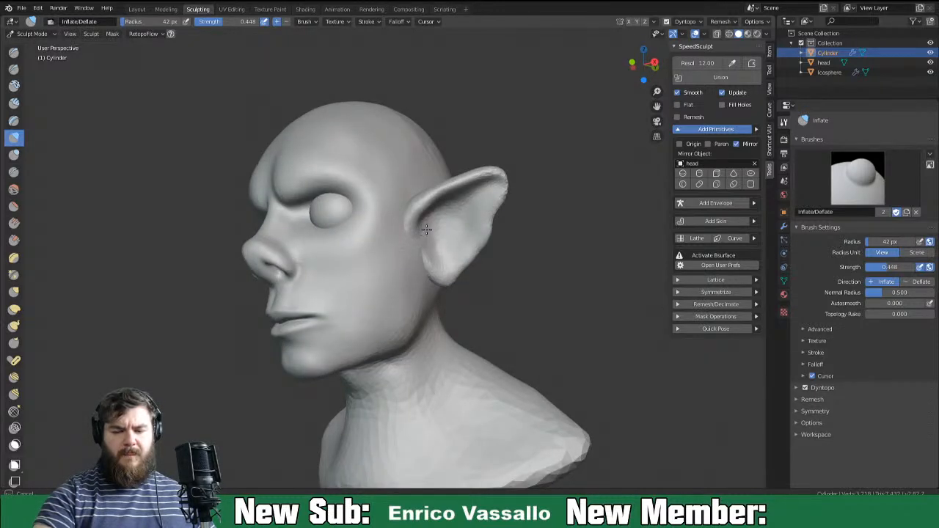
{"action": "middle_click_drag", "start_coordinate": [463, 279], "coordinate": [465, 247]}
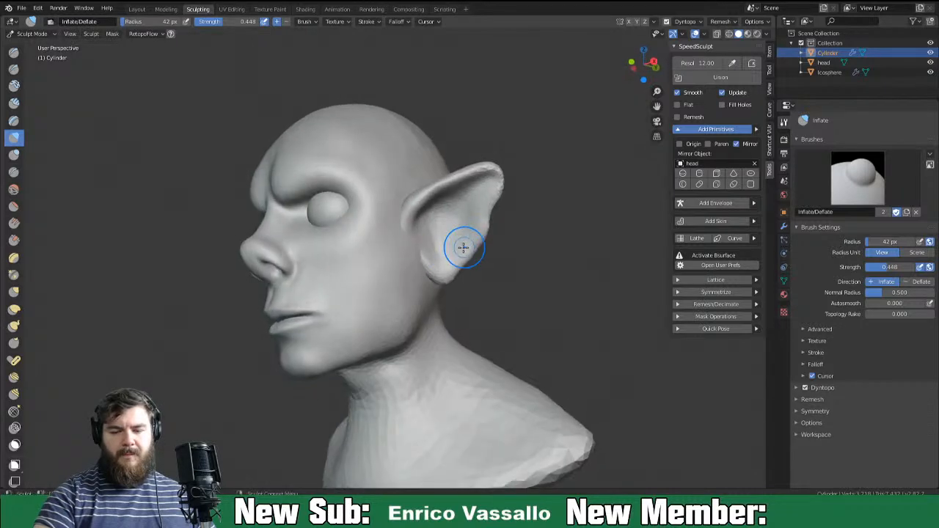
{"action": "left_click_drag", "start_coordinate": [477, 205], "coordinate": [475, 217]}
Reshape the ear's back edge and lobe outline with the Grab brush at an 81 px radius.
{"action": "mouse_move", "coordinate": [468, 232]}
{"action": "middle_mouse_down"}
{"action": "mouse_move", "coordinate": [432, 248]}
{"action": "mouse_move", "coordinate": [439, 257]}
{"action": "middle_mouse_up"}
{"action": "key", "text": "g"}
{"action": "key", "text": "f"}
{"action": "left_click", "coordinate": [476, 251]}
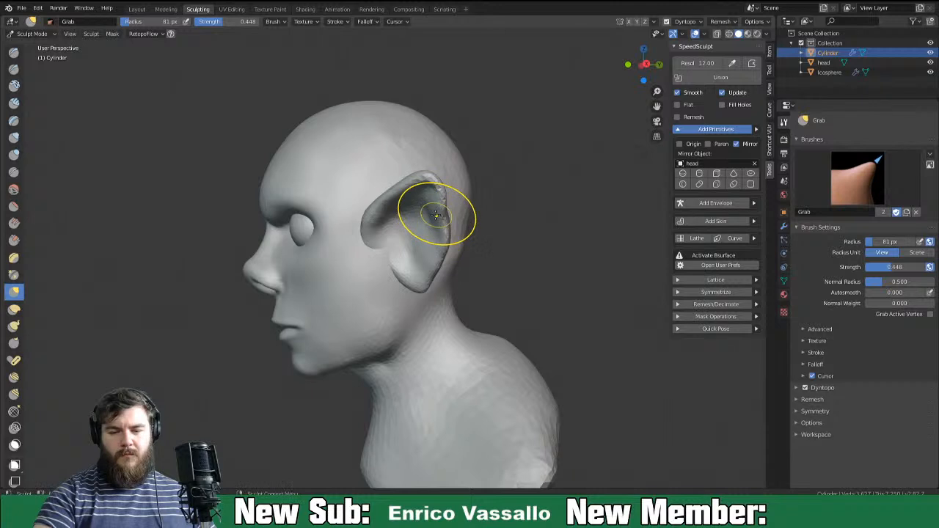
{"action": "middle_click_drag", "start_coordinate": [438, 212], "coordinate": [489, 272]}
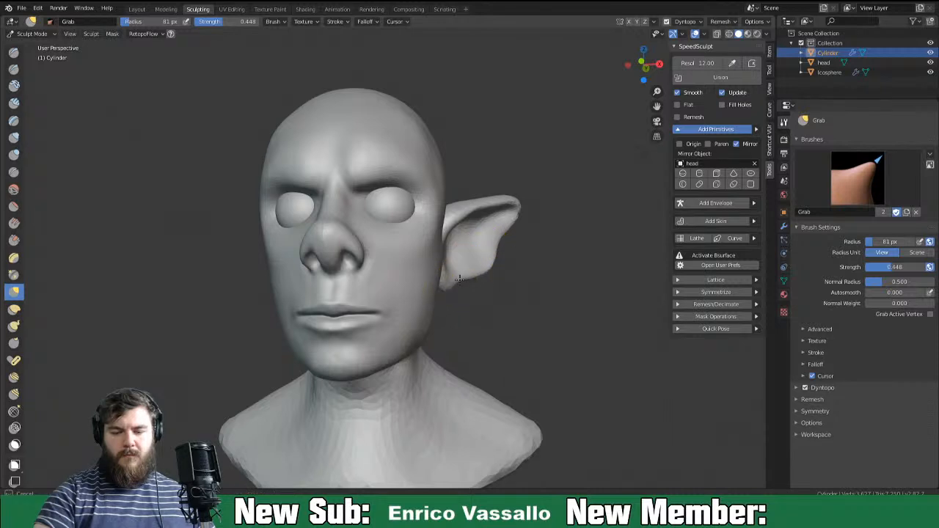
{"action": "mouse_move", "coordinate": [482, 272]}
{"action": "middle_mouse_down"}
{"action": "mouse_move", "coordinate": [510, 282]}
{"action": "mouse_move", "coordinate": [363, 334]}
{"action": "mouse_move", "coordinate": [437, 235]}
{"action": "mouse_move", "coordinate": [413, 227]}
{"action": "middle_mouse_up"}
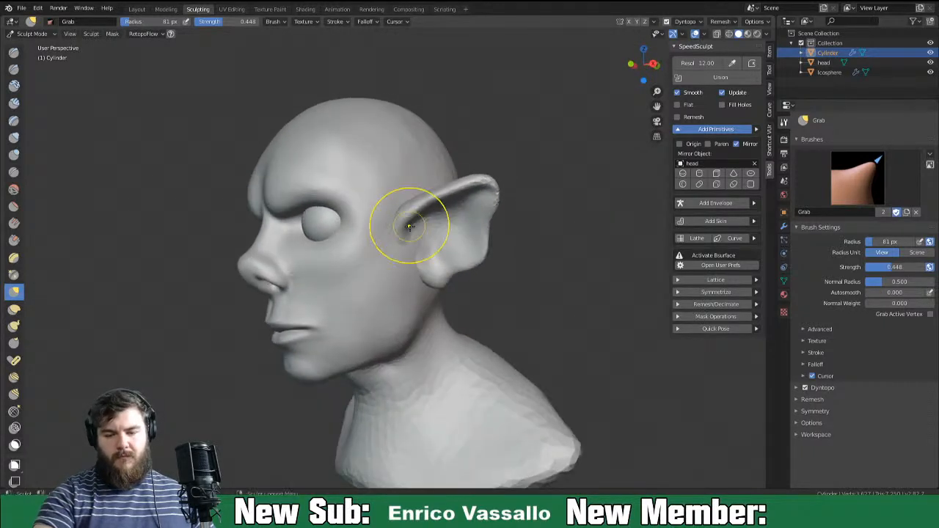
Thicken the ear's upper rim and its front root with the Inflate brush at a 46 px radius.
{"action": "key", "text": "i"}
{"action": "key", "text": "f"}
{"action": "left_click", "coordinate": [416, 208]}
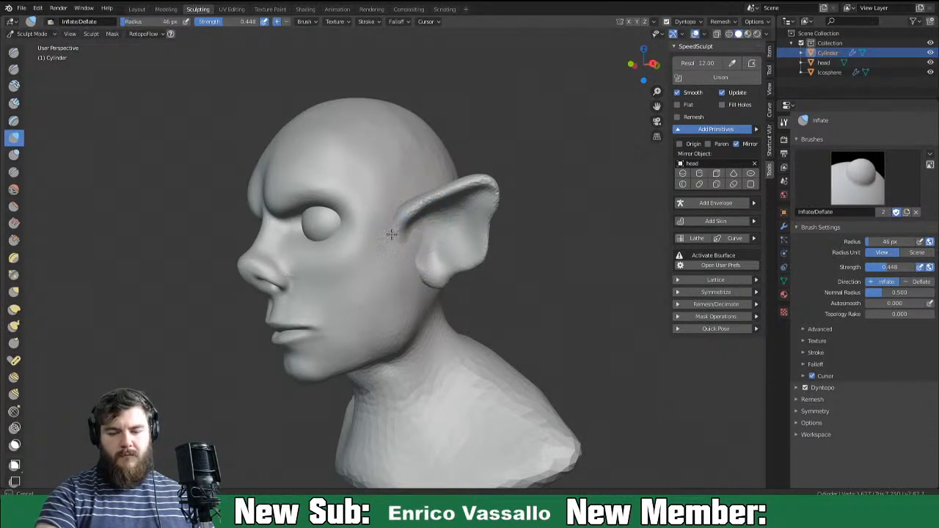
{"action": "middle_click_drag", "start_coordinate": [392, 231], "coordinate": [410, 216]}
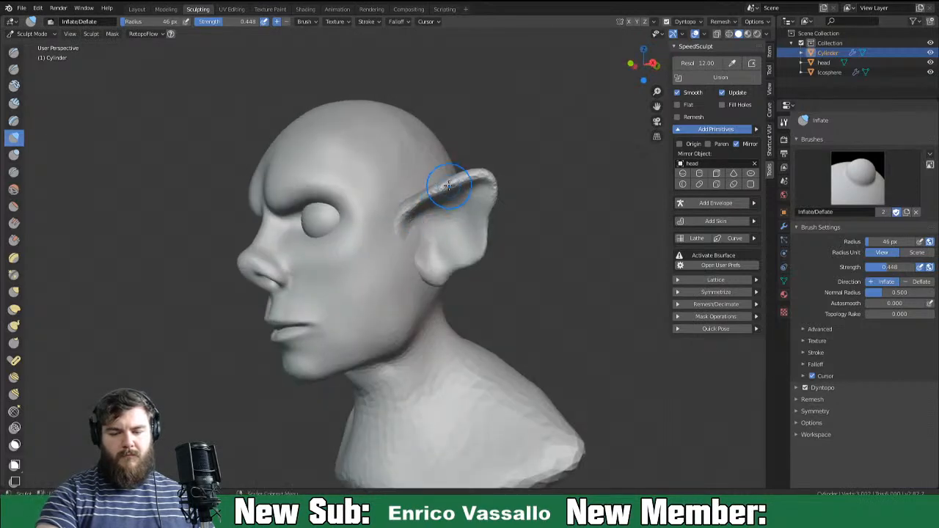
{"action": "middle_click_drag", "start_coordinate": [530, 213], "coordinate": [596, 219]}
Return the ear to Object Mode and save the file.
{"action": "left_click", "coordinate": [33, 33]}
{"action": "left_click", "coordinate": [30, 45]}
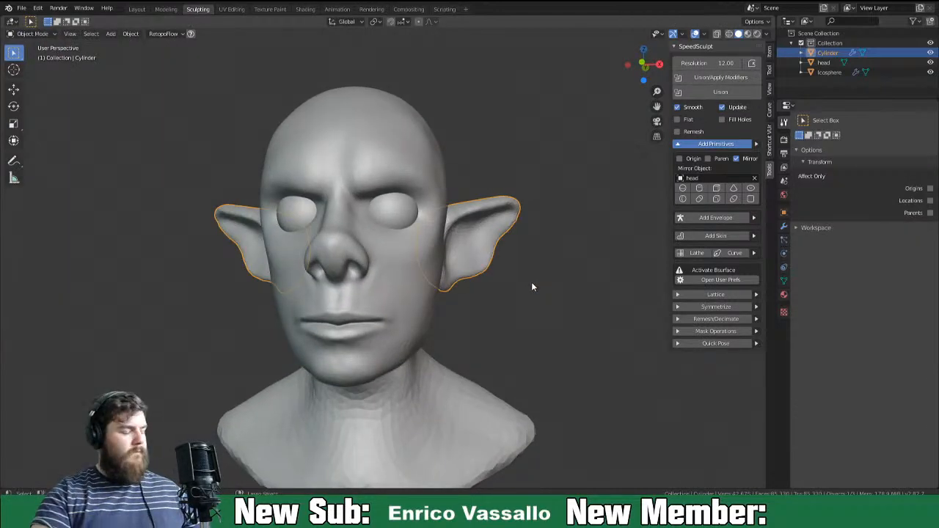
{"action": "key", "text": "ctrl+s"}
Select the head mesh and put it into Sculpt Mode.
{"action": "middle_click_drag", "start_coordinate": [524, 338], "coordinate": [469, 359]}
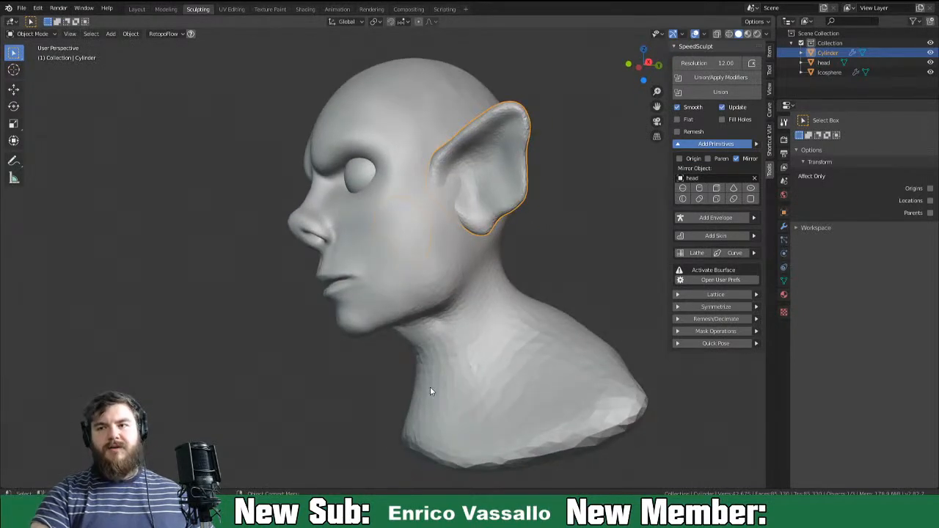
{"action": "middle_click_drag", "start_coordinate": [523, 250], "coordinate": [511, 341]}
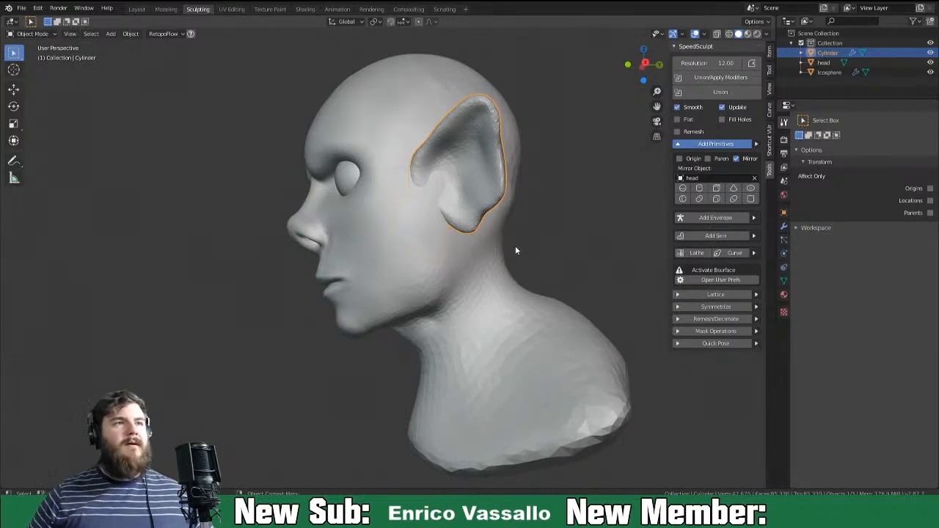
{"action": "scroll", "coordinate": [433, 363], "scroll_direction": "down", "scroll_amount": 5}
{"action": "middle_click_drag", "start_coordinate": [436, 356], "coordinate": [424, 371]}
{"action": "scroll", "coordinate": [506, 381], "scroll_direction": "up", "scroll_amount": 3}
{"action": "left_click", "coordinate": [459, 346]}
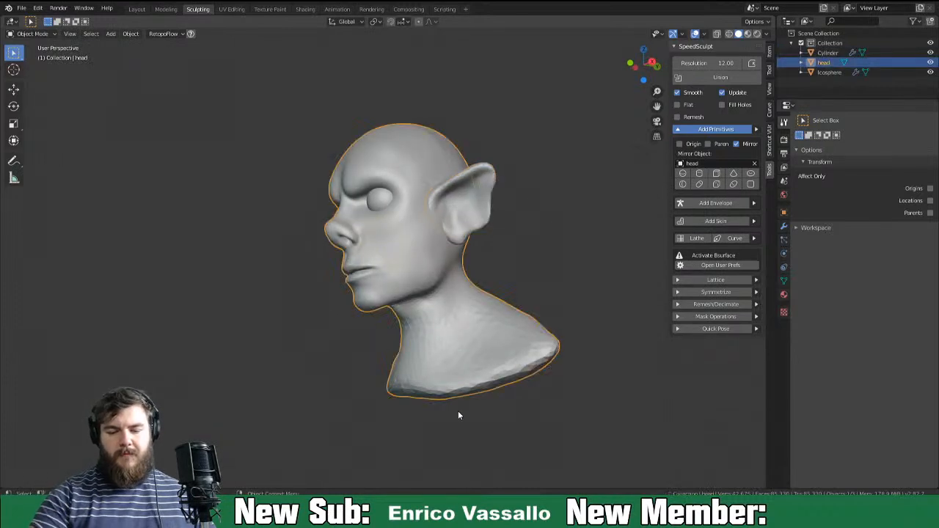
{"action": "key", "text": "ctrl+Tab"}
{"action": "left_click", "coordinate": [485, 415]}
Set the Clay Strips brush to a 53 px radius on the neck and enable X-axis mirroring.
{"action": "middle_click_drag", "start_coordinate": [481, 367], "coordinate": [563, 361]}
{"action": "key", "text": "c"}
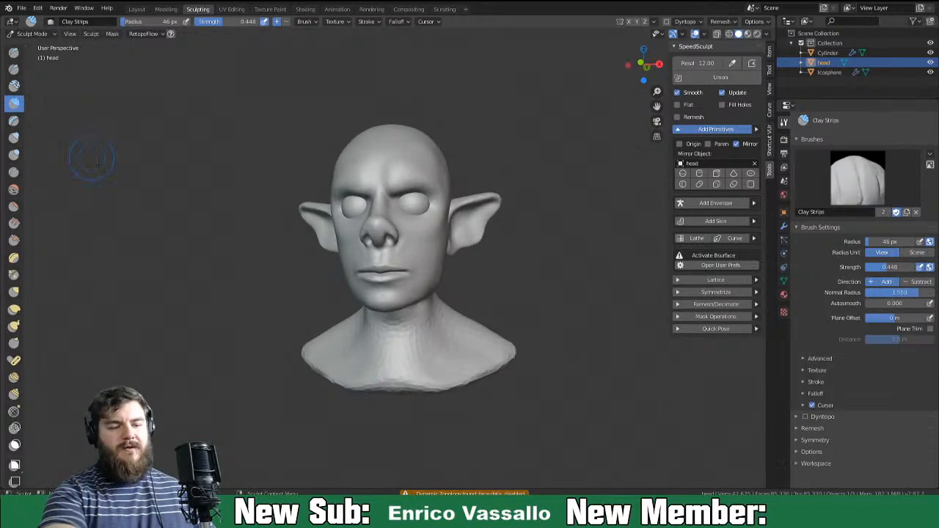
{"action": "key", "text": "f"}
{"action": "left_click", "coordinate": [436, 324]}
{"action": "middle_click_drag", "start_coordinate": [436, 324], "coordinate": [427, 319]}
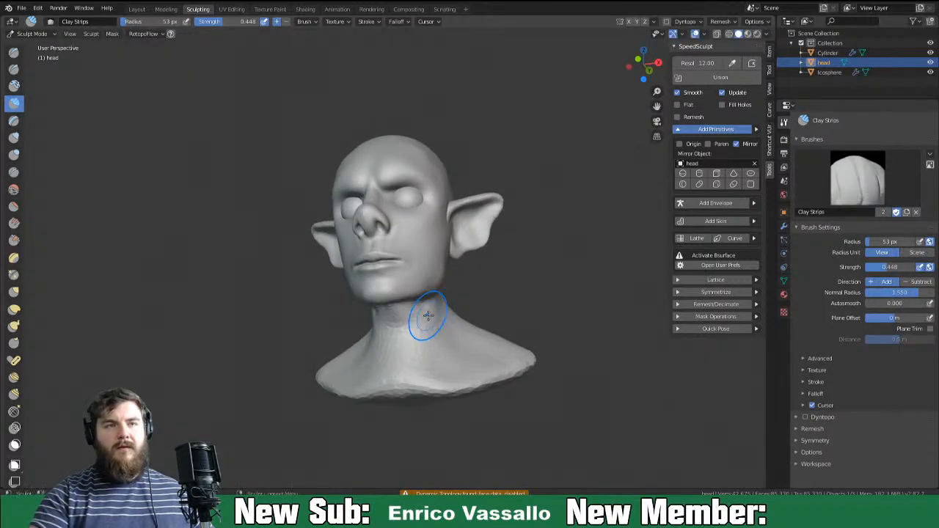
{"action": "mouse_move", "coordinate": [423, 322]}
{"action": "left_mouse_down"}
{"action": "mouse_move", "coordinate": [425, 374]}
{"action": "mouse_move", "coordinate": [453, 323]}
{"action": "left_mouse_up"}
{"action": "left_click", "coordinate": [628, 22]}
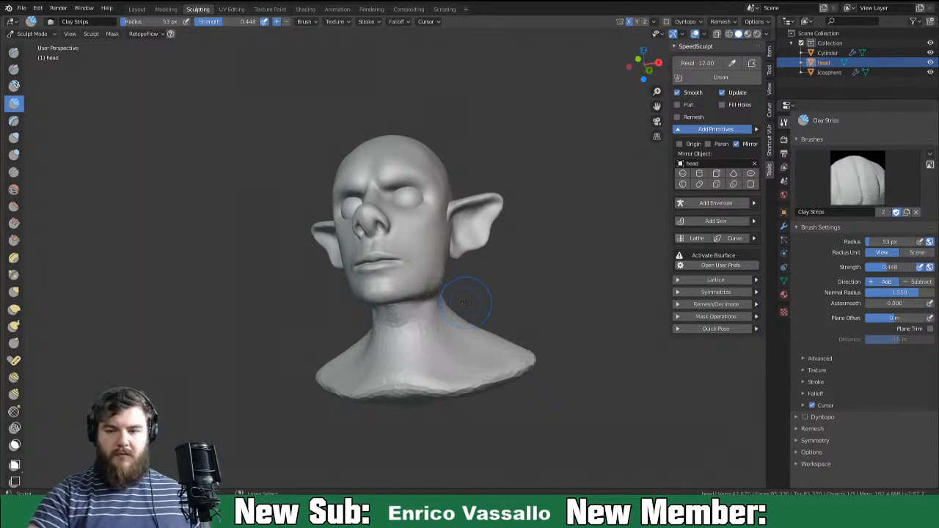
Build up the sides of the neck with mirrored Clay Strips strokes and smooth them.
{"action": "middle_click_drag", "start_coordinate": [452, 356], "coordinate": [449, 312]}
{"action": "left_click_drag", "start_coordinate": [449, 314], "coordinate": [449, 339]}
{"action": "middle_click_drag", "start_coordinate": [473, 318], "coordinate": [448, 344]}
{"action": "mouse_move", "coordinate": [465, 300]}
{"action": "left_mouse_down"}
{"action": "mouse_move", "coordinate": [470, 334]}
{"action": "mouse_move", "coordinate": [487, 330]}
{"action": "left_mouse_up"}
{"action": "middle_click_drag", "start_coordinate": [490, 326], "coordinate": [457, 334]}
{"action": "left_click_drag", "start_coordinate": [478, 287], "coordinate": [487, 335]}
{"action": "mouse_move", "coordinate": [485, 305]}
{"action": "left_mouse_down", "text": "shift"}
{"action": "mouse_move", "coordinate": [498, 359]}
{"action": "mouse_move", "coordinate": [446, 317]}
{"action": "mouse_move", "coordinate": [425, 332]}
{"action": "left_mouse_up", "text": "shift"}
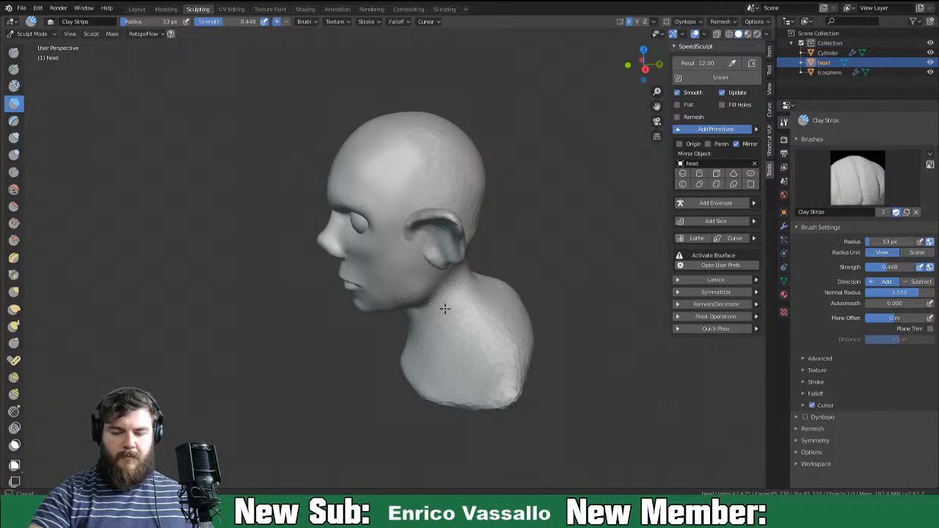
Build up the collarbones and upper chest with Clay Strips, and enable Dyntopo for the head.
{"action": "middle_click_drag", "start_coordinate": [477, 299], "coordinate": [597, 300]}
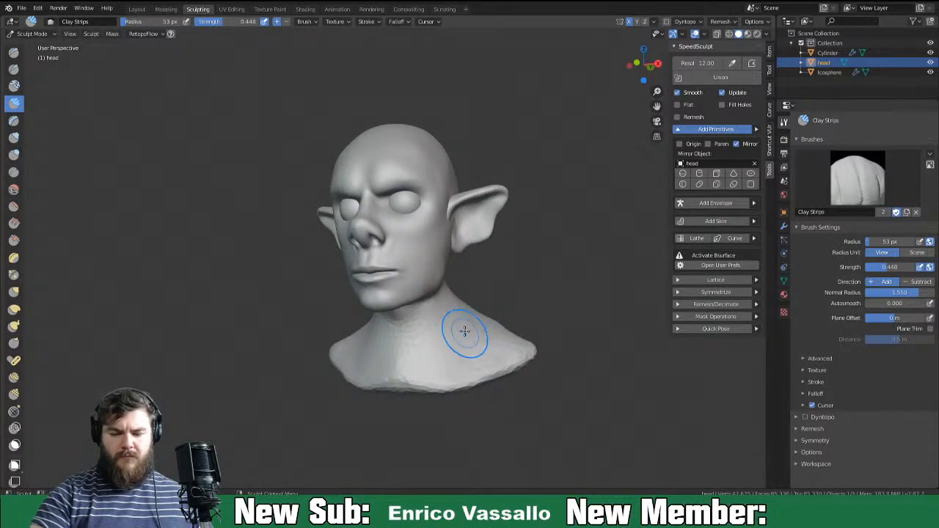
{"action": "mouse_move", "coordinate": [448, 330]}
{"action": "left_mouse_down"}
{"action": "mouse_move", "coordinate": [427, 360]}
{"action": "mouse_move", "coordinate": [492, 349]}
{"action": "left_mouse_up"}
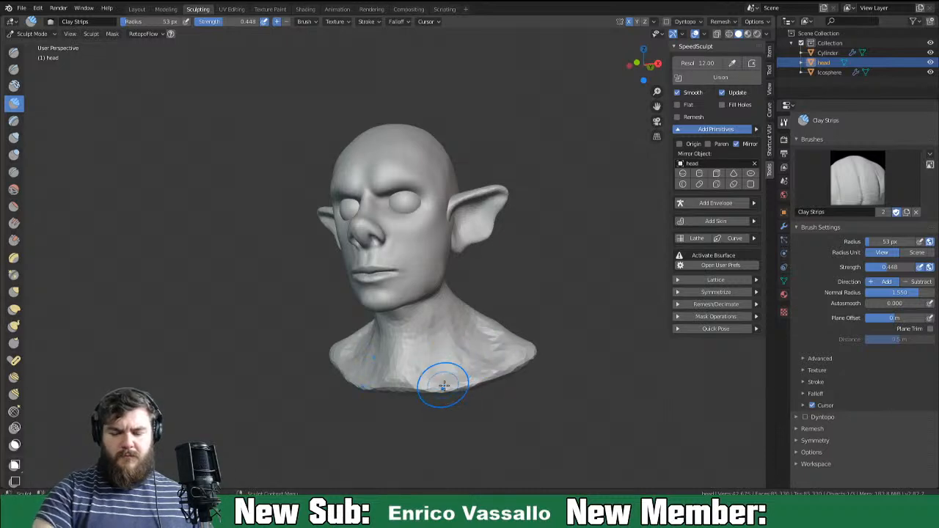
{"action": "left_click_drag", "start_coordinate": [445, 380], "coordinate": [478, 375]}
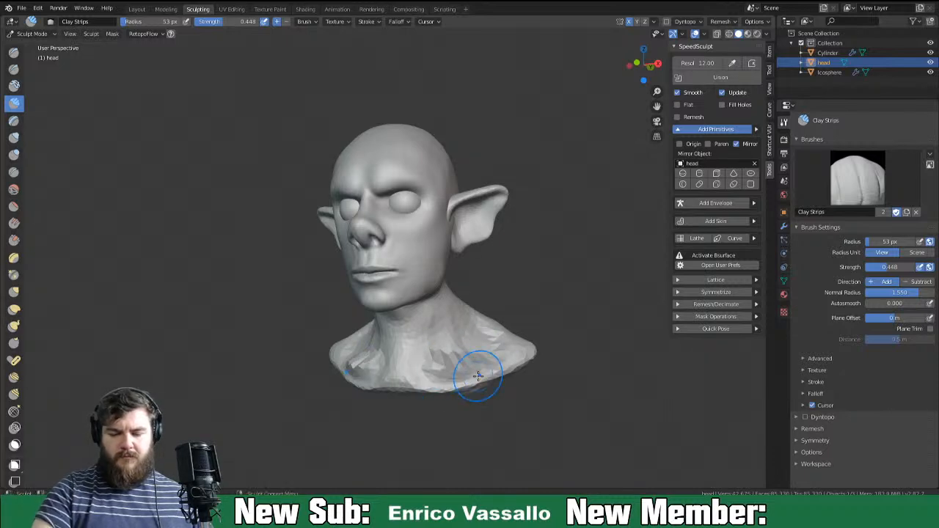
{"action": "left_click", "coordinate": [666, 22]}
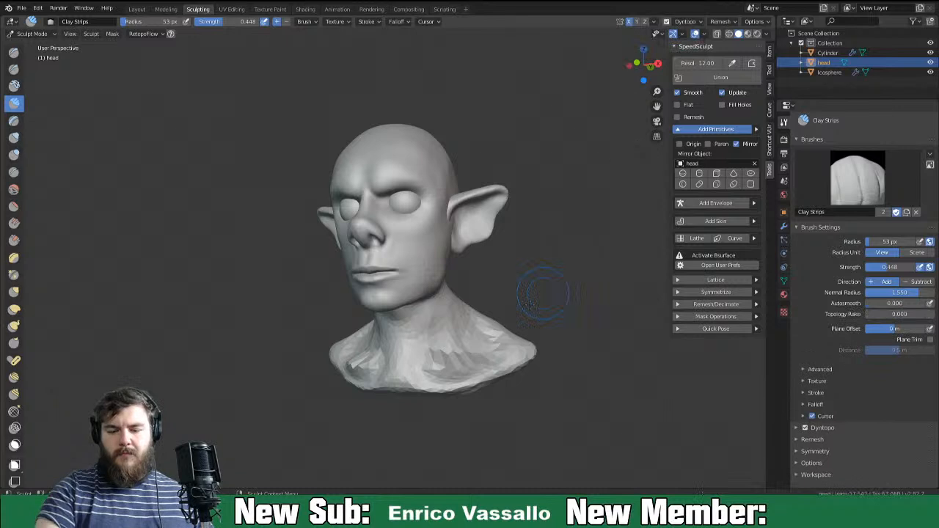
{"action": "mouse_move", "coordinate": [479, 378]}
{"action": "middle_mouse_down"}
{"action": "mouse_move", "coordinate": [465, 396]}
{"action": "mouse_move", "coordinate": [449, 391]}
{"action": "mouse_move", "coordinate": [466, 385]}
{"action": "middle_mouse_up"}
Smooth the lumpy chest and reshape the chest and neck base with the Grab brush at a 103 px radius.
{"action": "key", "text": "g"}
{"action": "left_click", "coordinate": [481, 388]}
{"action": "middle_click_drag", "start_coordinate": [419, 361], "coordinate": [414, 348]}
{"action": "key", "text": "f"}
{"action": "left_click", "coordinate": [420, 367]}
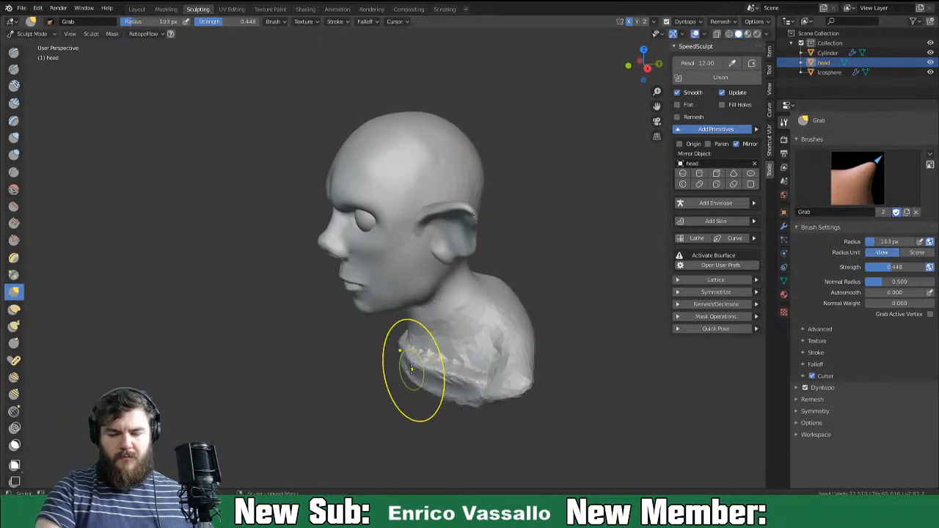
{"action": "left_click_drag", "start_coordinate": [432, 366], "coordinate": [438, 365]}
{"action": "mouse_move", "coordinate": [503, 380]}
{"action": "middle_mouse_down"}
{"action": "mouse_move", "coordinate": [538, 369]}
{"action": "mouse_move", "coordinate": [487, 373]}
{"action": "middle_mouse_up"}
{"action": "left_click_drag", "start_coordinate": [457, 324], "coordinate": [448, 323]}
Check the bust's shoulders from the side and back, and save the file.
{"action": "middle_click_drag", "start_coordinate": [414, 317], "coordinate": [479, 325]}
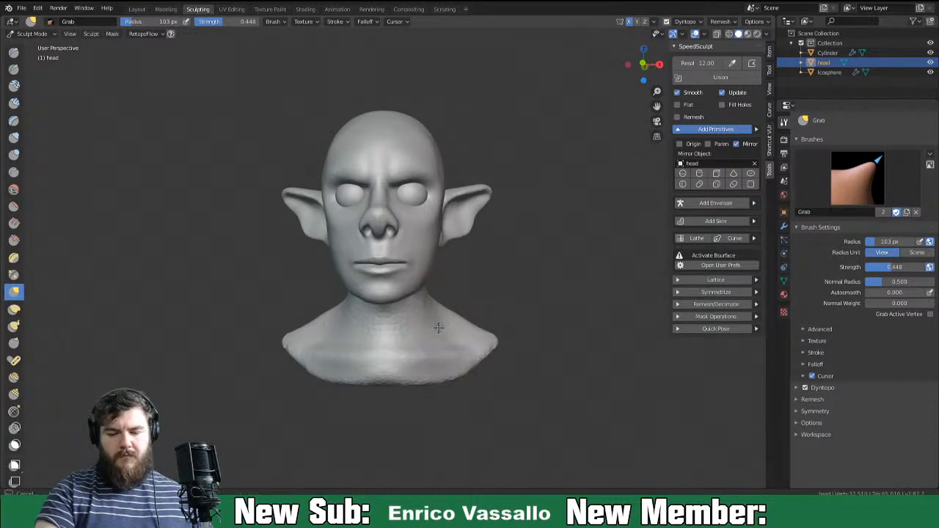
{"action": "mouse_move", "coordinate": [435, 338]}
{"action": "middle_mouse_down"}
{"action": "mouse_move", "coordinate": [392, 345]}
{"action": "mouse_move", "coordinate": [412, 357]}
{"action": "middle_mouse_up"}
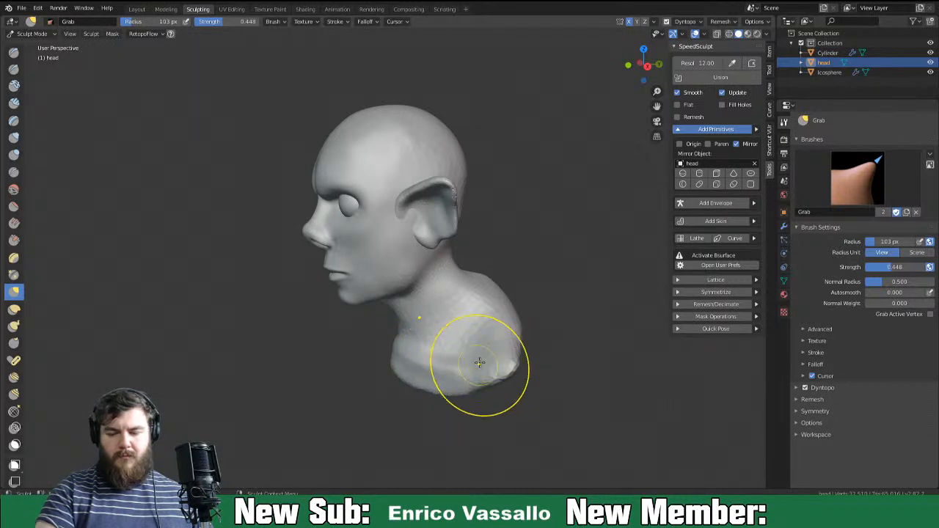
{"action": "middle_click_drag", "start_coordinate": [500, 311], "coordinate": [465, 277]}
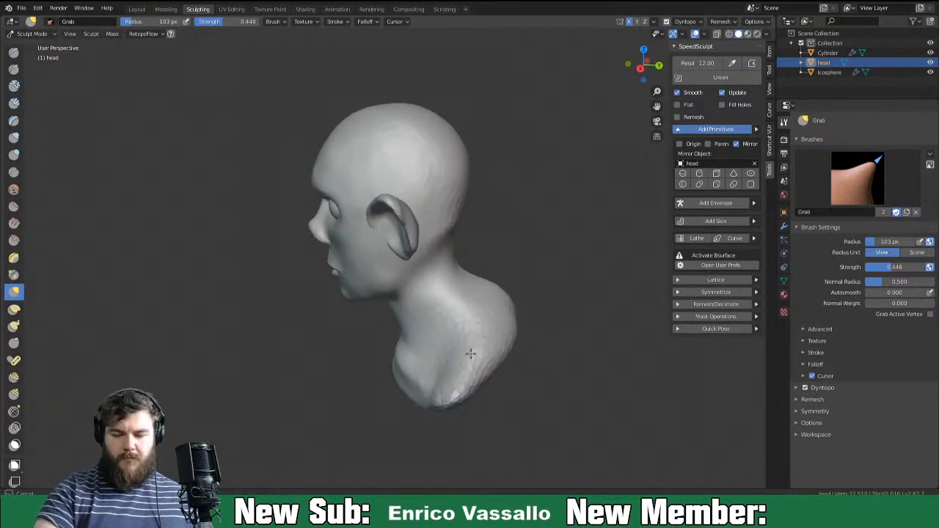
{"action": "mouse_move", "coordinate": [501, 315]}
{"action": "middle_mouse_down"}
{"action": "mouse_move", "coordinate": [595, 300]}
{"action": "mouse_move", "coordinate": [562, 291]}
{"action": "mouse_move", "coordinate": [519, 299]}
{"action": "mouse_move", "coordinate": [559, 302]}
{"action": "mouse_move", "coordinate": [572, 293]}
{"action": "mouse_move", "coordinate": [577, 330]}
{"action": "mouse_move", "coordinate": [609, 339]}
{"action": "mouse_move", "coordinate": [555, 335]}
{"action": "mouse_move", "coordinate": [569, 319]}
{"action": "mouse_move", "coordinate": [517, 349]}
{"action": "mouse_move", "coordinate": [555, 355]}
{"action": "mouse_move", "coordinate": [516, 357]}
{"action": "mouse_move", "coordinate": [611, 352]}
{"action": "middle_mouse_up"}
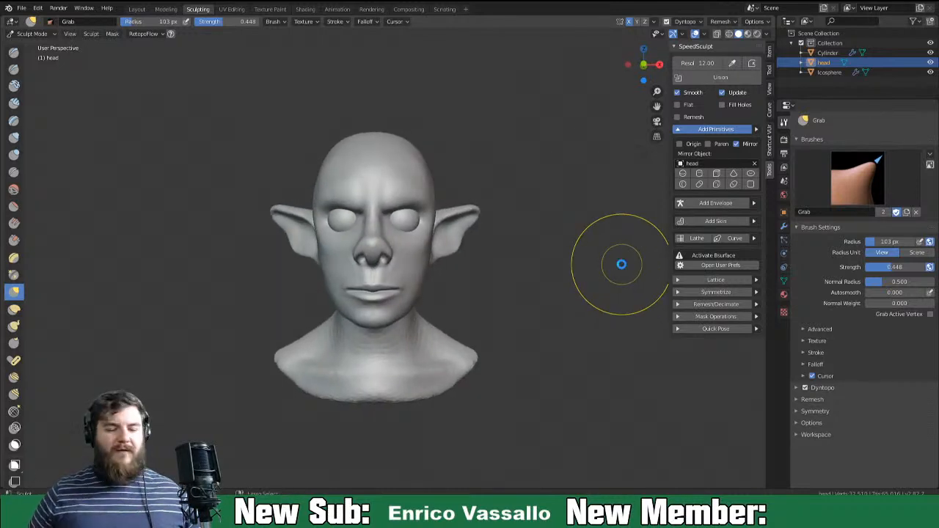
{"action": "key", "text": "ctrl+s"}
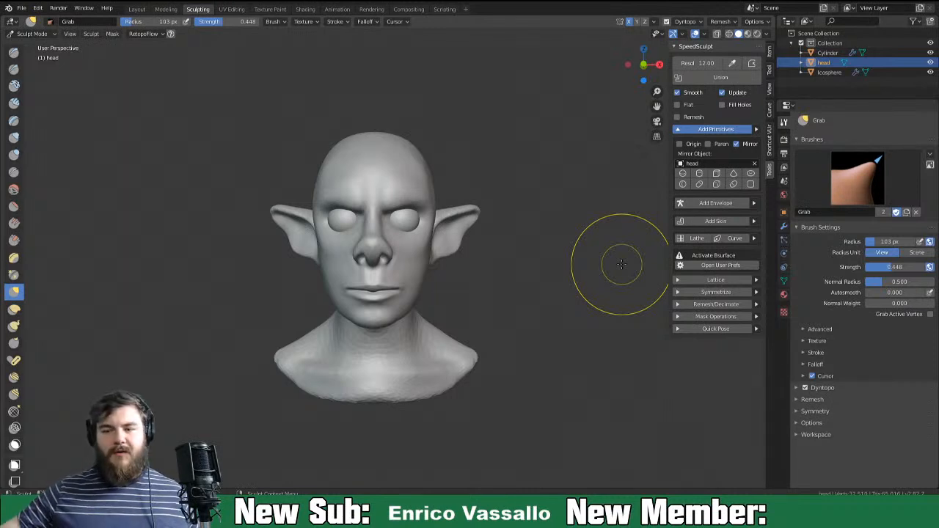
Examine the face from the front and slightly below, focusing on the brow, nose, mouth and jaw.
{"action": "mouse_move", "coordinate": [561, 311]}
{"action": "middle_mouse_down"}
{"action": "mouse_move", "coordinate": [465, 311]}
{"action": "mouse_move", "coordinate": [666, 316]}
{"action": "mouse_move", "coordinate": [448, 370]}
{"action": "mouse_move", "coordinate": [484, 356]}
{"action": "mouse_move", "coordinate": [430, 348]}
{"action": "mouse_move", "coordinate": [551, 346]}
{"action": "mouse_move", "coordinate": [555, 336]}
{"action": "mouse_move", "coordinate": [470, 338]}
{"action": "mouse_move", "coordinate": [525, 340]}
{"action": "mouse_move", "coordinate": [503, 342]}
{"action": "middle_mouse_up"}
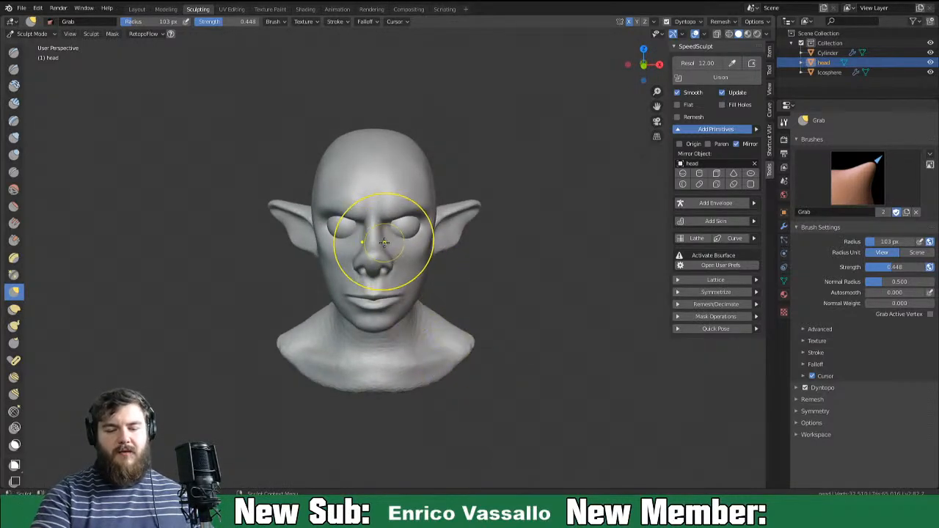
{"action": "scroll", "coordinate": [488, 345], "scroll_direction": "up", "scroll_amount": 2}
{"action": "mouse_move", "coordinate": [456, 271]}
{"action": "middle_mouse_down", "text": "shift"}
{"action": "mouse_move", "coordinate": [471, 336]}
{"action": "mouse_move", "coordinate": [503, 294]}
{"action": "mouse_move", "coordinate": [447, 298]}
{"action": "middle_mouse_up", "text": "shift"}
{"action": "scroll", "coordinate": [472, 337], "scroll_direction": "up", "scroll_amount": 2}
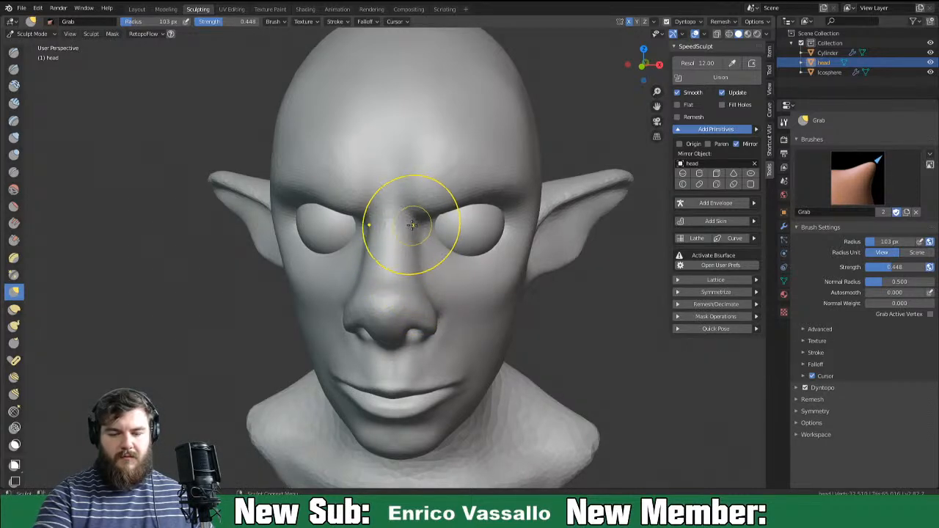
{"action": "mouse_move", "coordinate": [465, 294]}
{"action": "middle_mouse_down"}
{"action": "mouse_move", "coordinate": [536, 290]}
{"action": "mouse_move", "coordinate": [478, 266]}
{"action": "mouse_move", "coordinate": [403, 280]}
{"action": "mouse_move", "coordinate": [484, 276]}
{"action": "middle_mouse_up"}
{"action": "scroll", "coordinate": [450, 357], "scroll_direction": "down", "scroll_amount": 5}
{"action": "mouse_move", "coordinate": [475, 339]}
{"action": "middle_mouse_down"}
{"action": "mouse_move", "coordinate": [418, 336]}
{"action": "mouse_move", "coordinate": [457, 335]}
{"action": "middle_mouse_up"}
{"action": "scroll", "coordinate": [400, 353], "scroll_direction": "up", "scroll_amount": 5}
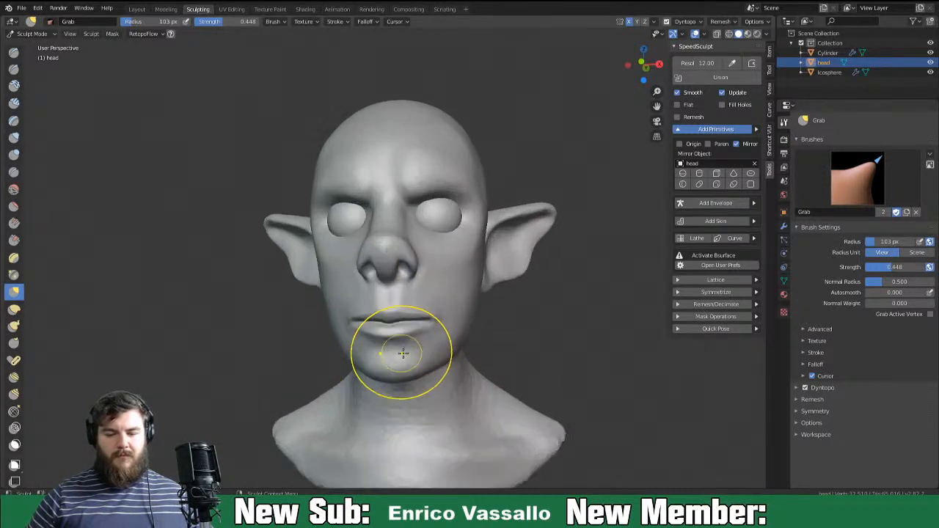
{"action": "scroll", "coordinate": [401, 353], "scroll_direction": "up", "scroll_amount": 2}
{"action": "scroll", "coordinate": [409, 357], "scroll_direction": "up", "scroll_amount": 1}
{"action": "middle_click_drag", "start_coordinate": [418, 358], "coordinate": [413, 356]}
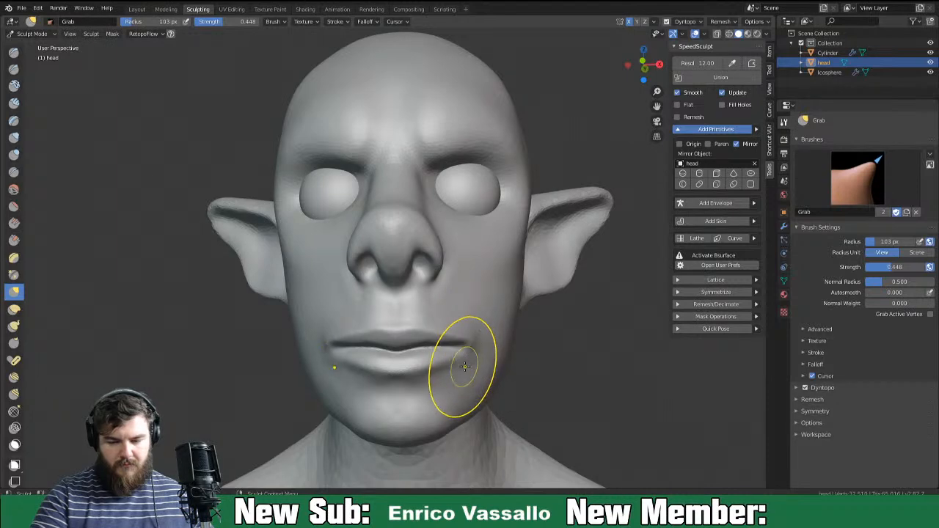
Try to pull the jaw corners down and outward with the Grab brush at a 134 px radius.
{"action": "key", "text": "f"}
{"action": "left_click", "coordinate": [567, 339]}
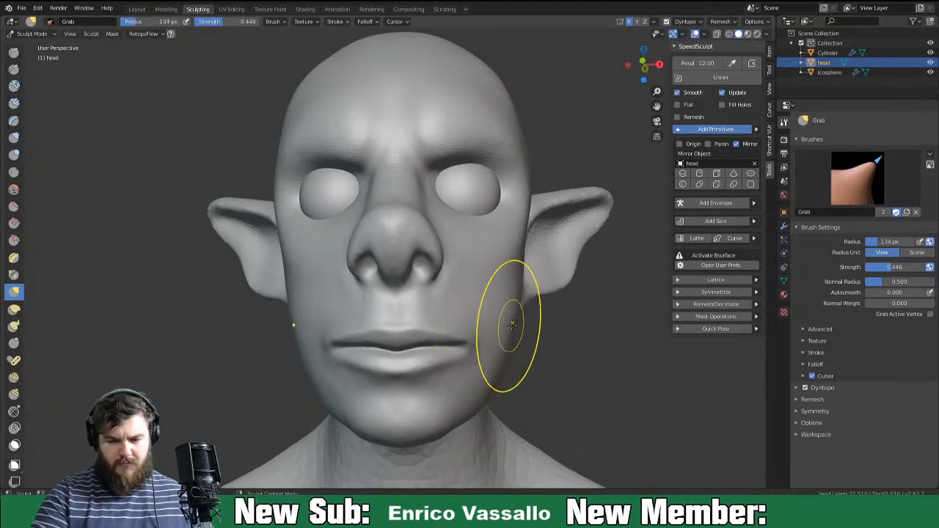
{"action": "mouse_move", "coordinate": [512, 323]}
{"action": "middle_mouse_down"}
{"action": "mouse_move", "coordinate": [539, 357]}
{"action": "mouse_move", "coordinate": [533, 321]}
{"action": "mouse_move", "coordinate": [515, 318]}
{"action": "middle_mouse_up"}
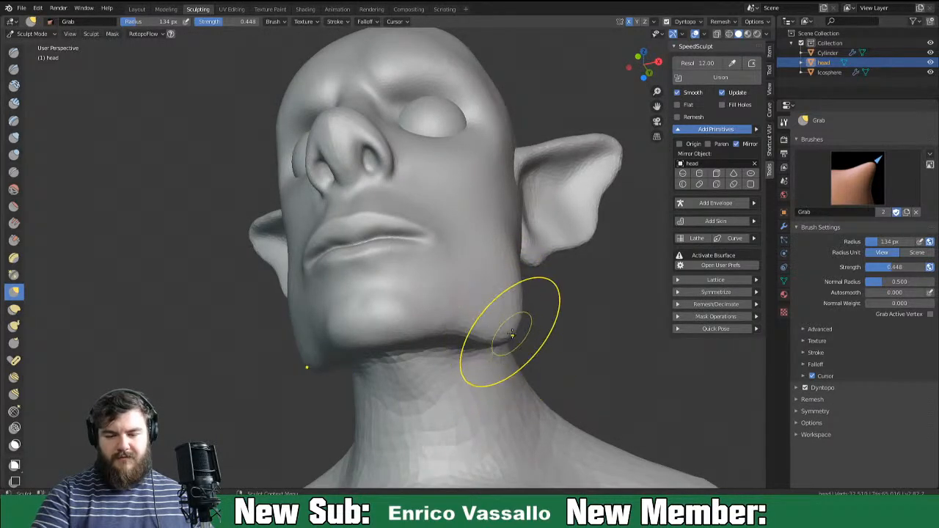
{"action": "middle_click_drag", "start_coordinate": [515, 332], "coordinate": [438, 339]}
{"action": "mouse_move", "coordinate": [437, 339]}
{"action": "left_mouse_down"}
{"action": "mouse_move", "coordinate": [430, 372]}
{"action": "mouse_move", "coordinate": [465, 376]}
{"action": "left_mouse_up"}
{"action": "mouse_move", "coordinate": [490, 326]}
{"action": "left_mouse_down"}
{"action": "mouse_move", "coordinate": [498, 380]}
{"action": "mouse_move", "coordinate": [492, 310]}
{"action": "mouse_move", "coordinate": [500, 308]}
{"action": "left_mouse_up"}
{"action": "middle_click_drag", "start_coordinate": [429, 360], "coordinate": [561, 358]}
Undo the Grab strokes on the jaw corners.
{"action": "key", "text": "ctrl+z"}
{"action": "key", "text": "ctrl+z"}
{"action": "key", "text": "ctrl+z"}
{"action": "key", "text": "ctrl+z"}
{"action": "key", "text": "ctrl+z"}
{"action": "key", "text": "ctrl+z"}
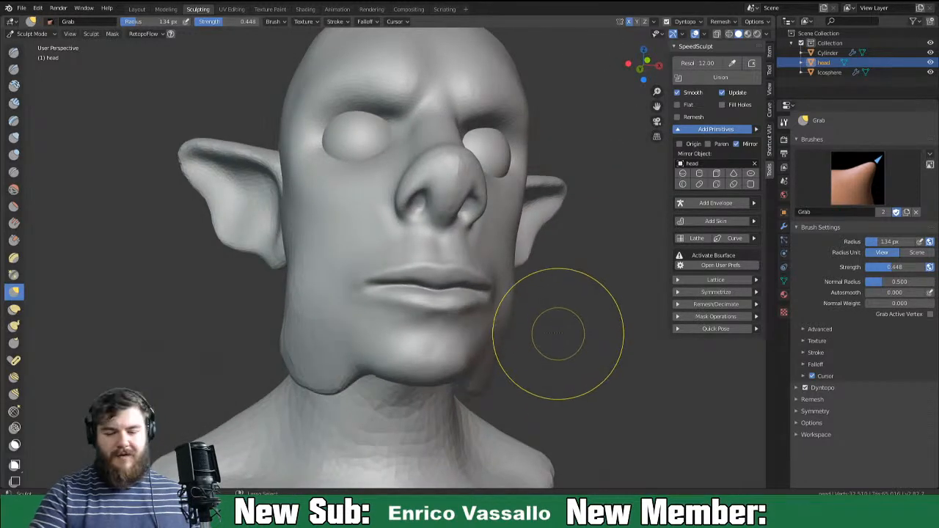
{"action": "key", "text": "ctrl+z"}
{"action": "key", "text": "ctrl+z"}
{"action": "key", "text": "ctrl+z"}
{"action": "key", "text": "ctrl+z"}
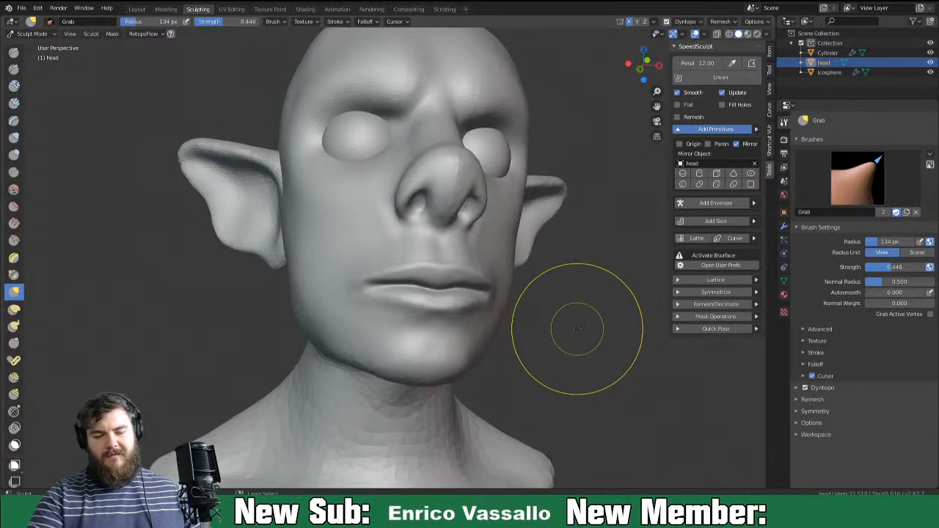
Adjust the corners of the mouth with the Grab brush at an 82 px radius.
{"action": "mouse_move", "coordinate": [589, 327]}
{"action": "middle_mouse_down"}
{"action": "mouse_move", "coordinate": [560, 334]}
{"action": "mouse_move", "coordinate": [570, 357]}
{"action": "mouse_move", "coordinate": [495, 319]}
{"action": "mouse_move", "coordinate": [505, 330]}
{"action": "middle_mouse_up"}
{"action": "key", "text": "f"}
{"action": "left_click", "coordinate": [507, 326]}
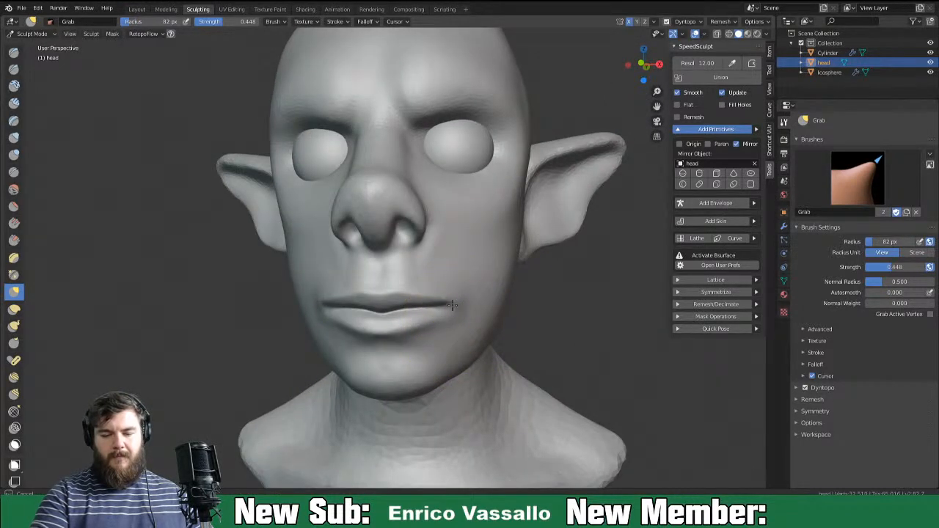
{"action": "mouse_move", "coordinate": [360, 345]}
{"action": "middle_mouse_down"}
{"action": "mouse_move", "coordinate": [519, 293]}
{"action": "mouse_move", "coordinate": [452, 356]}
{"action": "mouse_move", "coordinate": [441, 352]}
{"action": "mouse_move", "coordinate": [480, 346]}
{"action": "middle_mouse_up"}
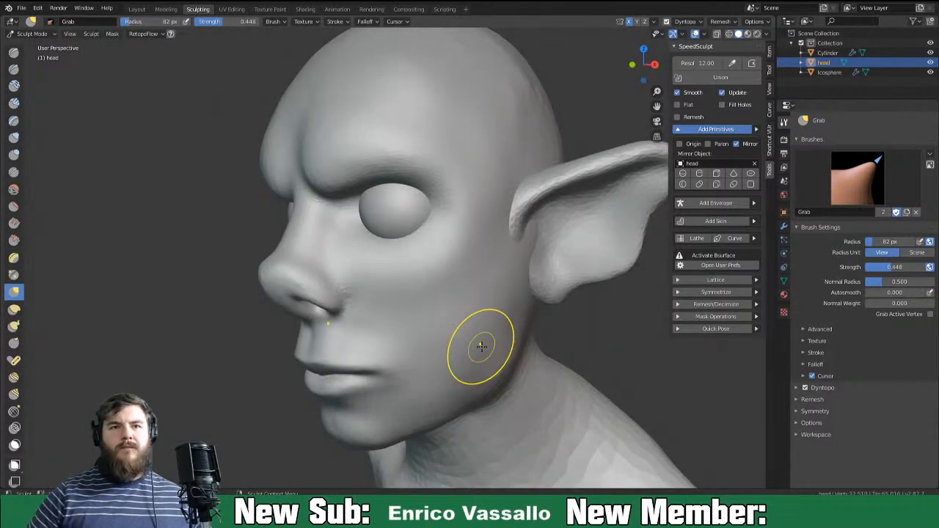
Examine the whole bust's proportions from a distance in side, front and three-quarter views.
{"action": "scroll", "coordinate": [325, 279], "scroll_direction": "down", "scroll_amount": 6}
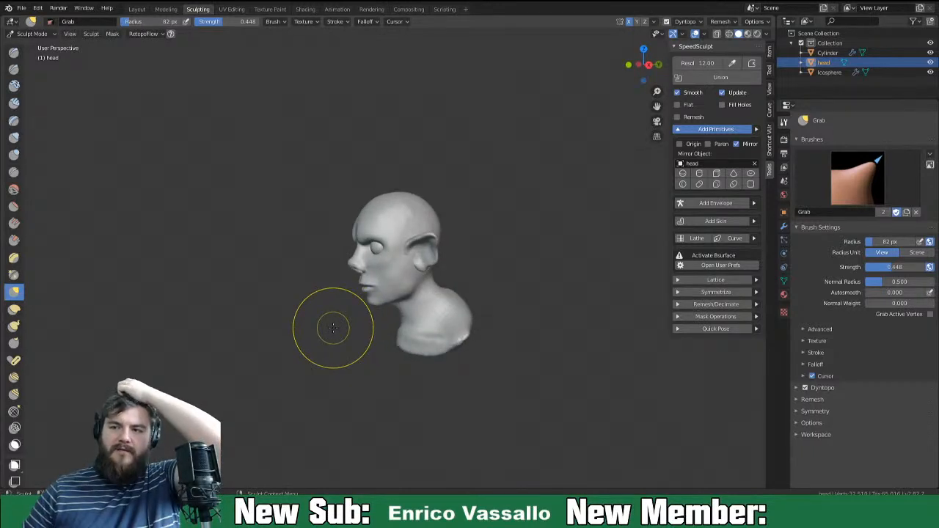
{"action": "scroll", "coordinate": [367, 352], "scroll_direction": "up", "scroll_amount": 3}
{"action": "mouse_move", "coordinate": [366, 352]}
{"action": "middle_mouse_down"}
{"action": "mouse_move", "coordinate": [462, 345]}
{"action": "mouse_move", "coordinate": [472, 326]}
{"action": "mouse_move", "coordinate": [377, 337]}
{"action": "mouse_move", "coordinate": [433, 333]}
{"action": "mouse_move", "coordinate": [460, 276]}
{"action": "mouse_move", "coordinate": [429, 308]}
{"action": "mouse_move", "coordinate": [448, 344]}
{"action": "middle_mouse_up"}
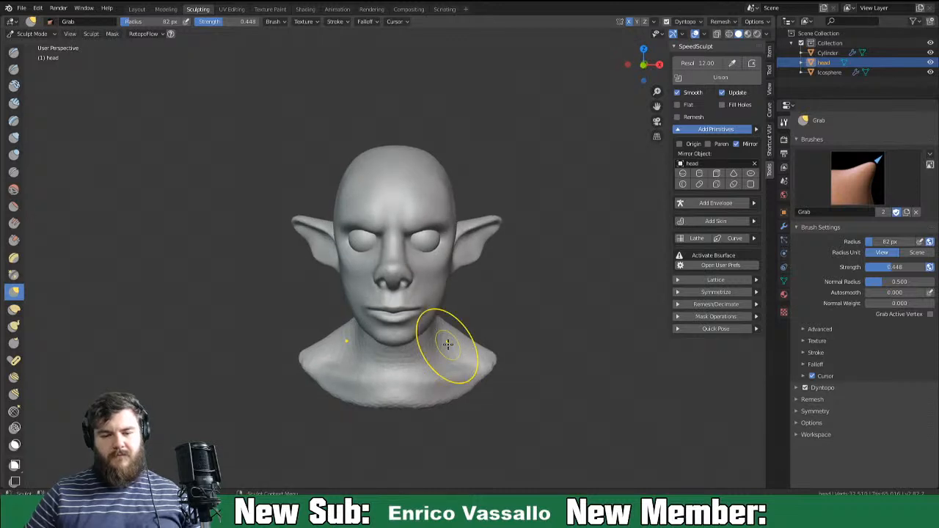
{"action": "mouse_move", "coordinate": [473, 343]}
{"action": "middle_mouse_down"}
{"action": "mouse_move", "coordinate": [389, 335]}
{"action": "mouse_move", "coordinate": [464, 328]}
{"action": "middle_mouse_up"}
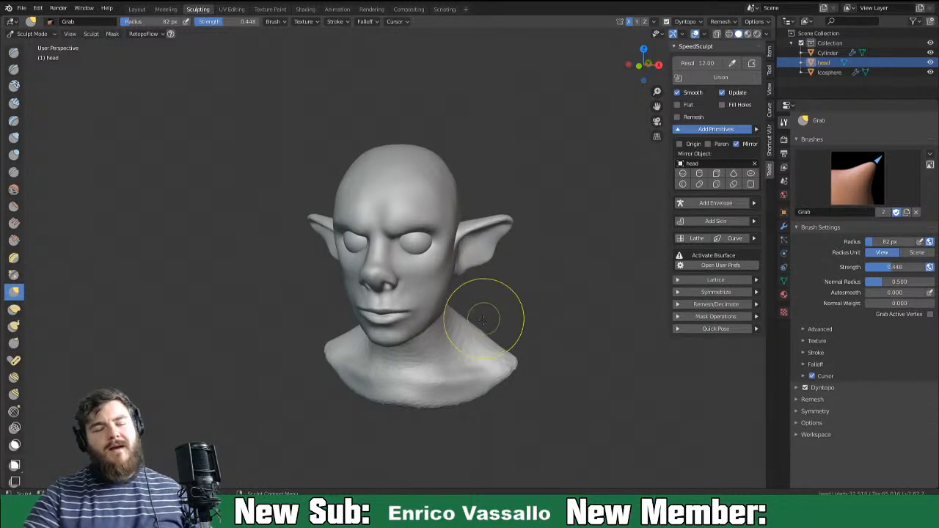
{"action": "mouse_move", "coordinate": [524, 266]}
{"action": "middle_mouse_down"}
{"action": "mouse_move", "coordinate": [475, 307]}
{"action": "mouse_move", "coordinate": [576, 306]}
{"action": "middle_mouse_up"}
{"action": "mouse_move", "coordinate": [633, 289]}
{"action": "middle_mouse_down"}
{"action": "mouse_move", "coordinate": [488, 341]}
{"action": "mouse_move", "coordinate": [616, 332]}
{"action": "mouse_move", "coordinate": [558, 339]}
{"action": "middle_mouse_up"}
{"action": "scroll", "coordinate": [484, 383], "scroll_direction": "up", "scroll_amount": 4}
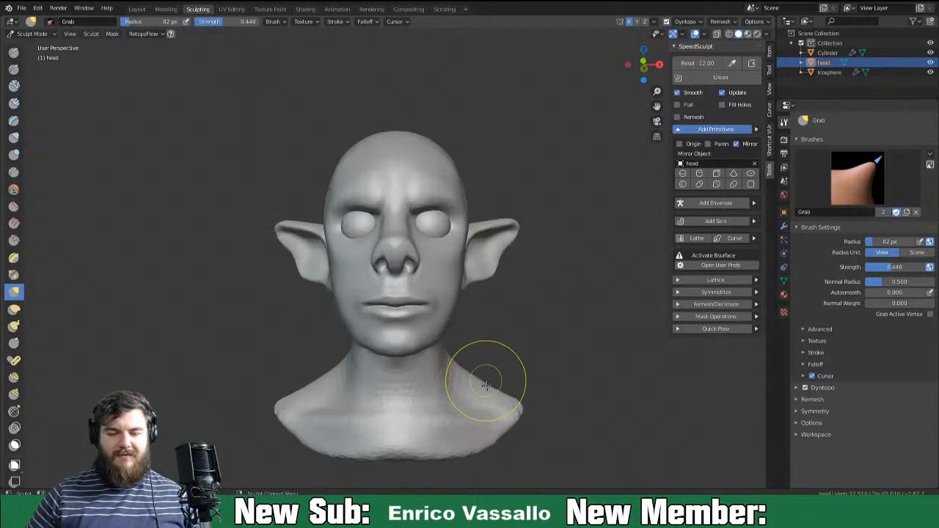
Reshape the chin and jawline with the Grab brush, enlarging its radius to 158 px, and save the file.
{"action": "mouse_move", "coordinate": [517, 384]}
{"action": "middle_mouse_down", "text": "shift"}
{"action": "mouse_move", "coordinate": [526, 292]}
{"action": "mouse_move", "coordinate": [520, 319]}
{"action": "middle_mouse_up", "text": "shift"}
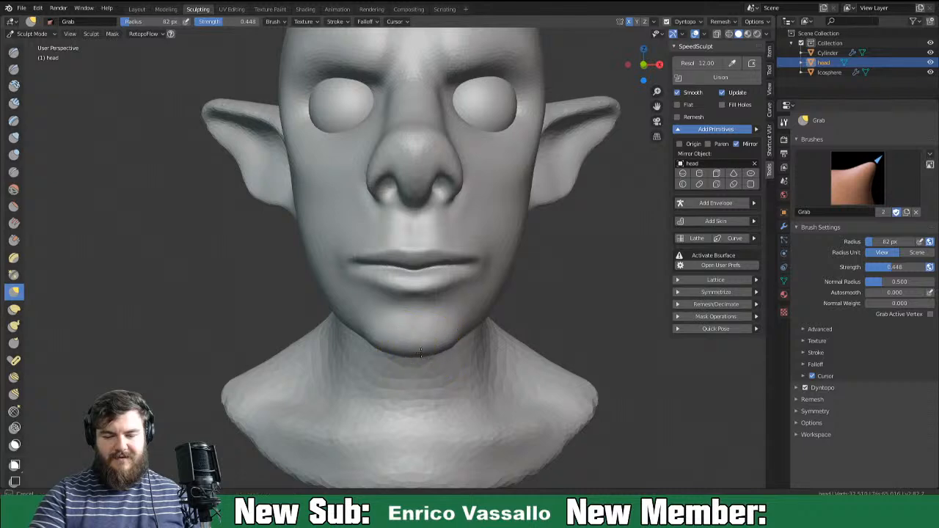
{"action": "mouse_move", "coordinate": [503, 334]}
{"action": "middle_mouse_down"}
{"action": "mouse_move", "coordinate": [405, 334]}
{"action": "mouse_move", "coordinate": [513, 335]}
{"action": "mouse_move", "coordinate": [463, 336]}
{"action": "middle_mouse_up"}
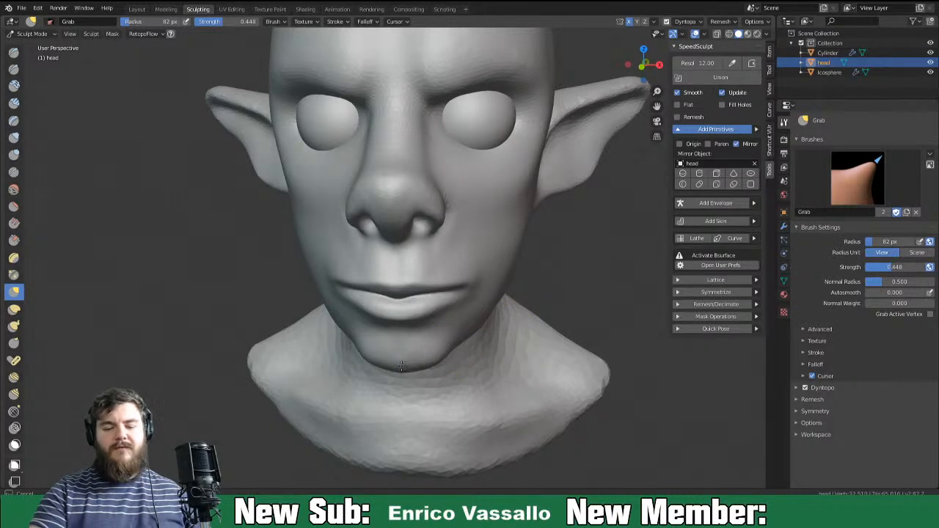
{"action": "mouse_move", "coordinate": [500, 350]}
{"action": "middle_mouse_down"}
{"action": "mouse_move", "coordinate": [512, 319]}
{"action": "mouse_move", "coordinate": [460, 328]}
{"action": "mouse_move", "coordinate": [475, 355]}
{"action": "middle_mouse_up"}
{"action": "key", "text": "f"}
{"action": "left_click", "coordinate": [463, 334]}
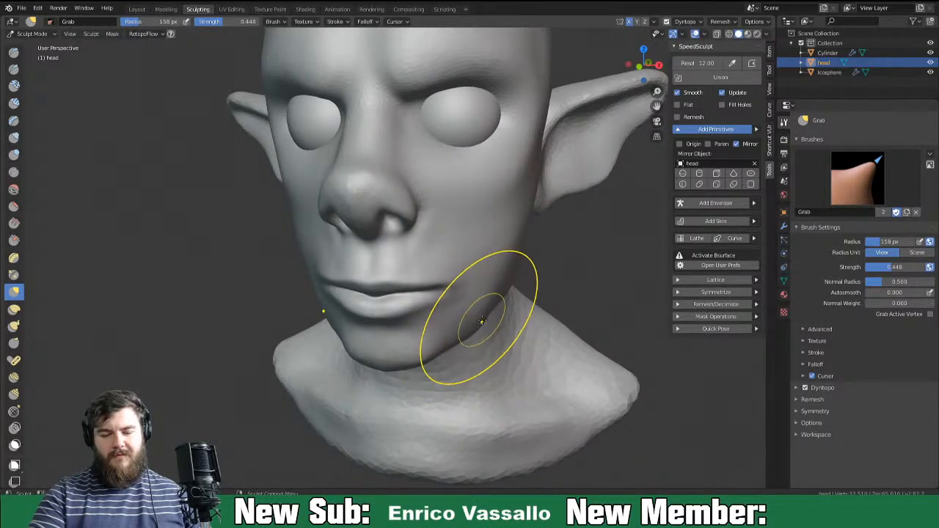
{"action": "mouse_move", "coordinate": [535, 309]}
{"action": "middle_mouse_down"}
{"action": "mouse_move", "coordinate": [550, 292]}
{"action": "mouse_move", "coordinate": [484, 294]}
{"action": "mouse_move", "coordinate": [545, 296]}
{"action": "middle_mouse_up"}
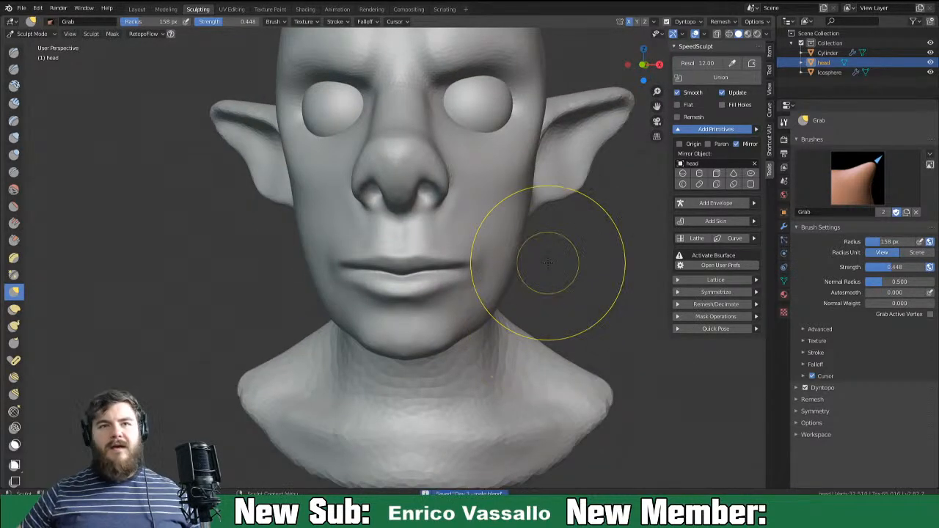
Switch to Object Mode and rename the Icosphere object as eyes and the Cylinder object as ears.
{"action": "scroll", "coordinate": [548, 262], "scroll_direction": "down", "scroll_amount": 6}
{"action": "mouse_move", "coordinate": [534, 279]}
{"action": "middle_mouse_down"}
{"action": "mouse_move", "coordinate": [605, 293]}
{"action": "mouse_move", "coordinate": [468, 287]}
{"action": "mouse_move", "coordinate": [493, 311]}
{"action": "middle_mouse_up"}
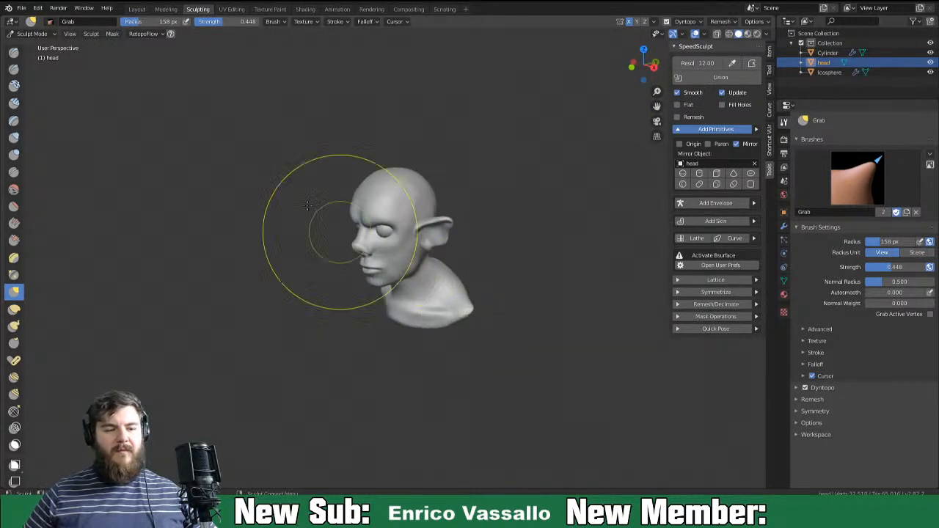
{"action": "left_click", "coordinate": [28, 34]}
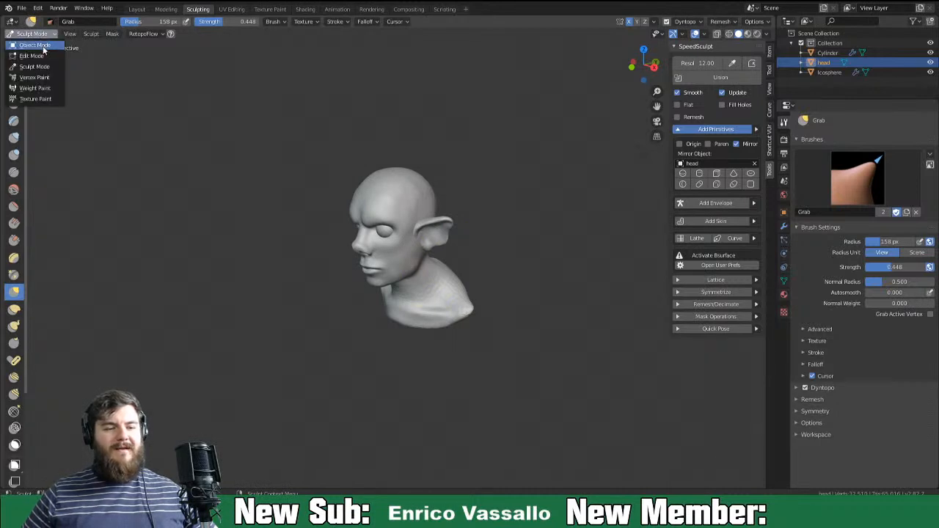
{"action": "left_click", "coordinate": [42, 45]}
{"action": "middle_click_drag", "start_coordinate": [496, 264], "coordinate": [515, 263]}
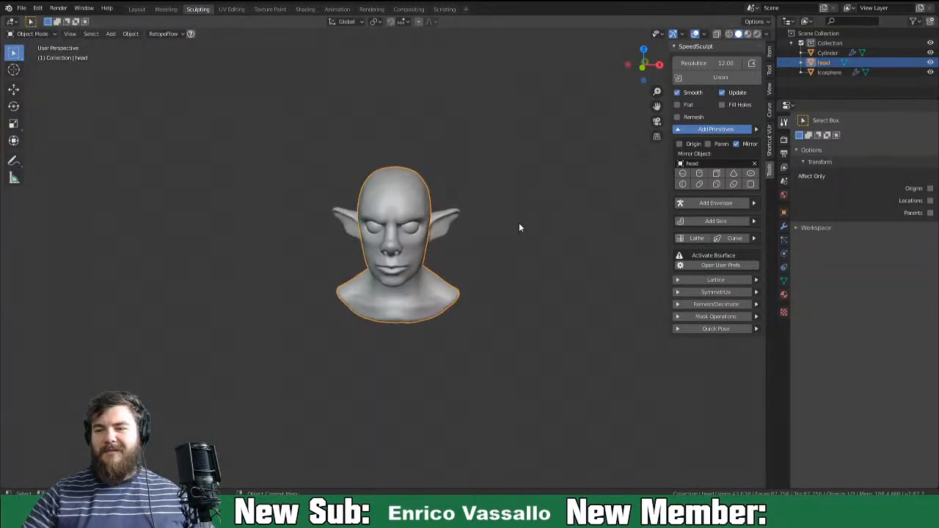
{"action": "left_click", "coordinate": [829, 72]}
{"action": "double_click", "coordinate": [837, 71]}
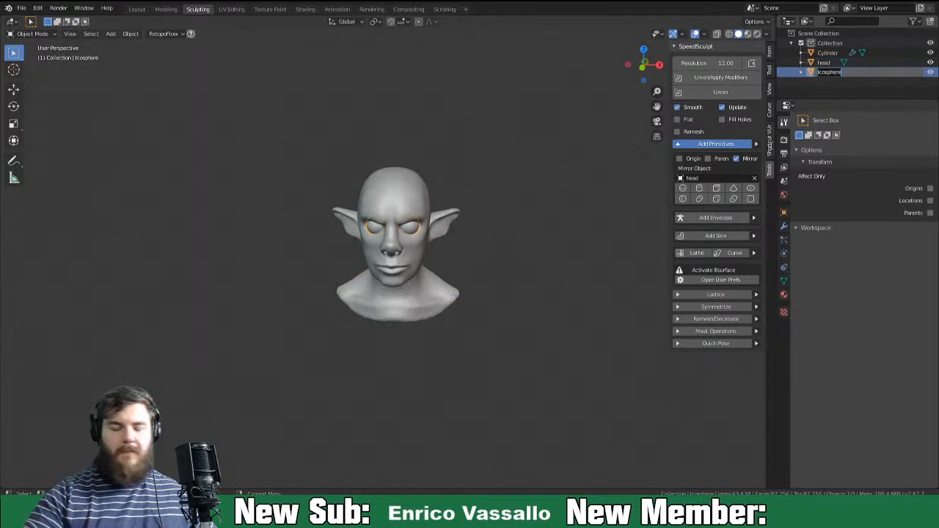
{"action": "type", "text": "eyes"}
{"action": "key", "text": "Return"}
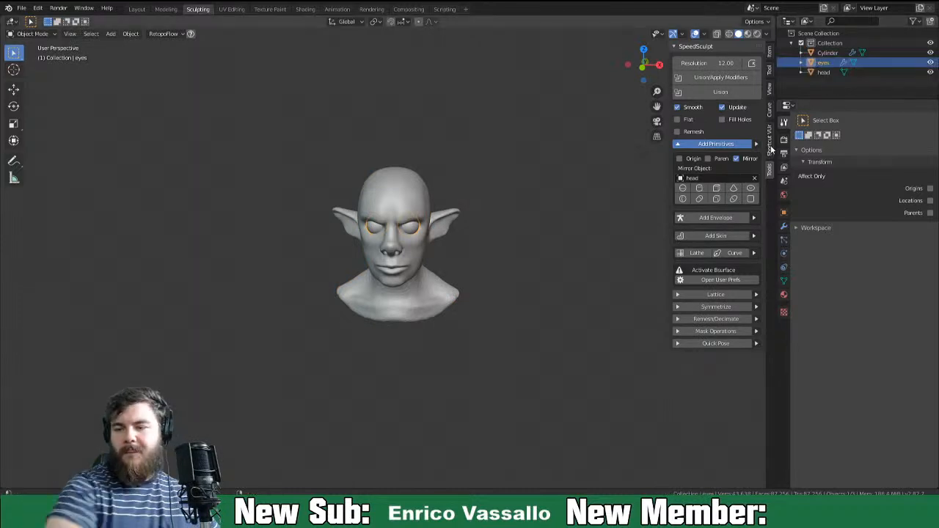
{"action": "left_click", "coordinate": [829, 53]}
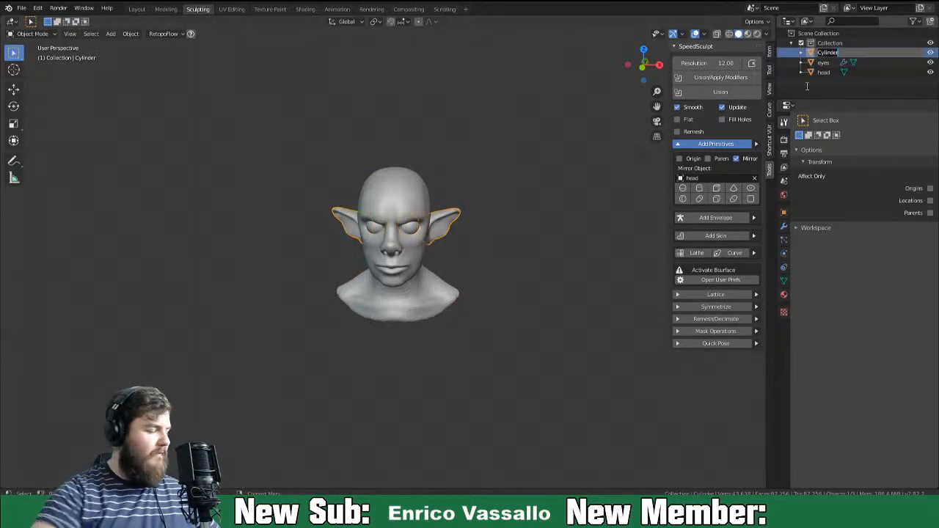
{"action": "key", "text": "Return"}
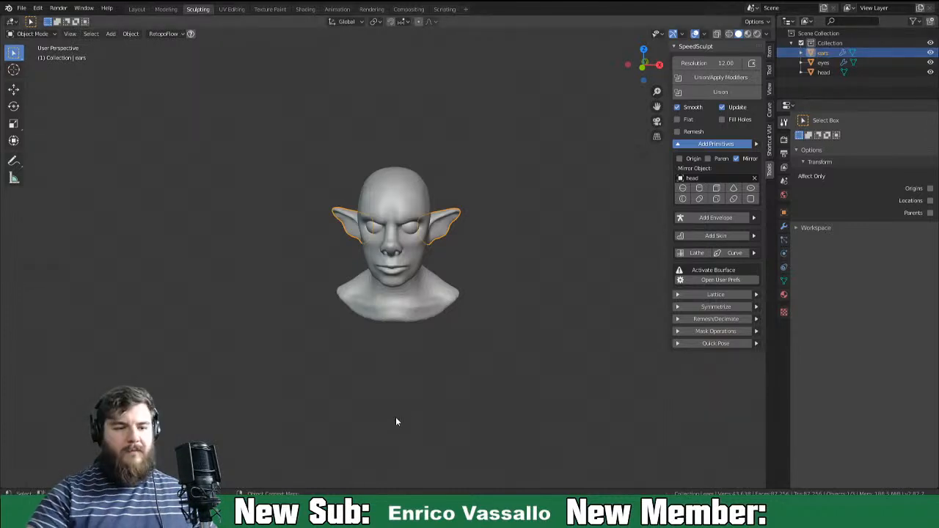
In the Layout workspace, move the head's entire mesh up about 2.24 m along Z in Edit Mode, keeping its origin in place.
{"action": "left_click", "coordinate": [136, 10]}
{"action": "mouse_move", "coordinate": [385, 398]}
{"action": "middle_mouse_down"}
{"action": "mouse_move", "coordinate": [465, 301]}
{"action": "mouse_move", "coordinate": [438, 295]}
{"action": "middle_mouse_up"}
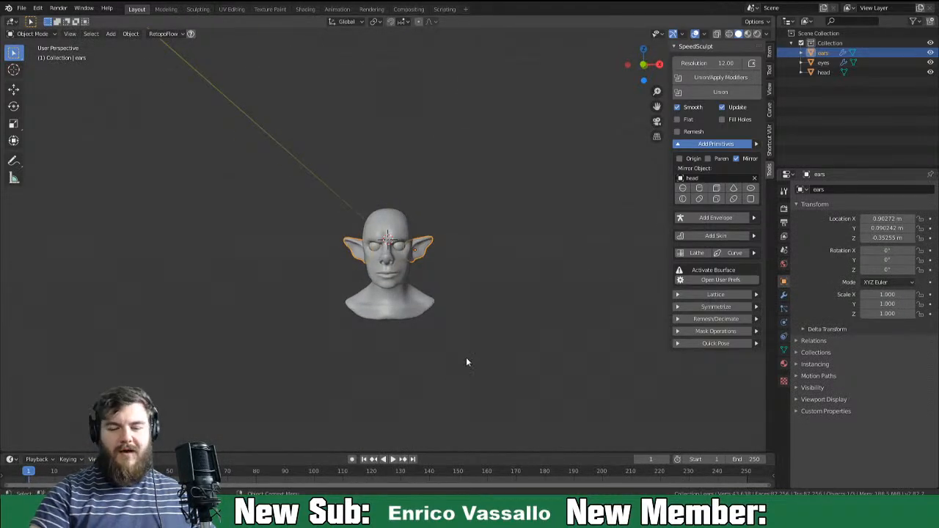
{"action": "key", "text": "KP_1"}
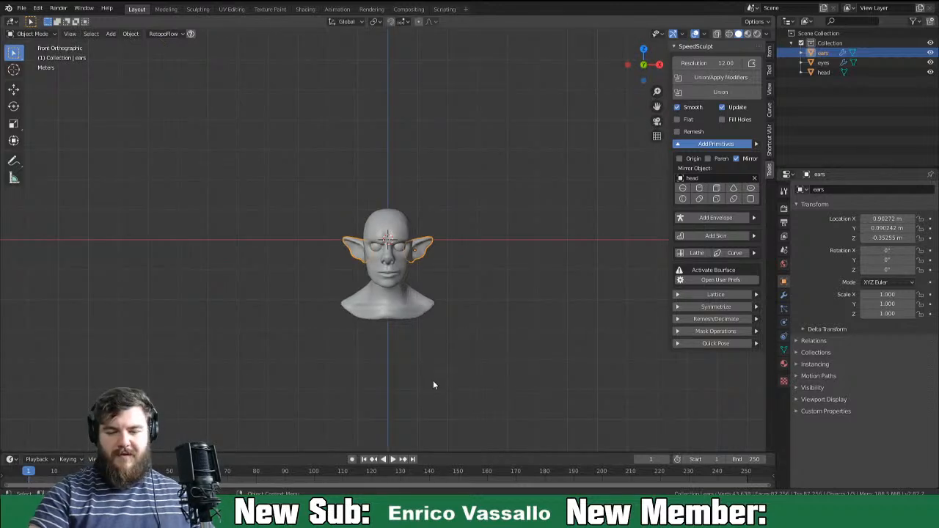
{"action": "left_click", "coordinate": [398, 312]}
{"action": "key", "text": "Tab"}
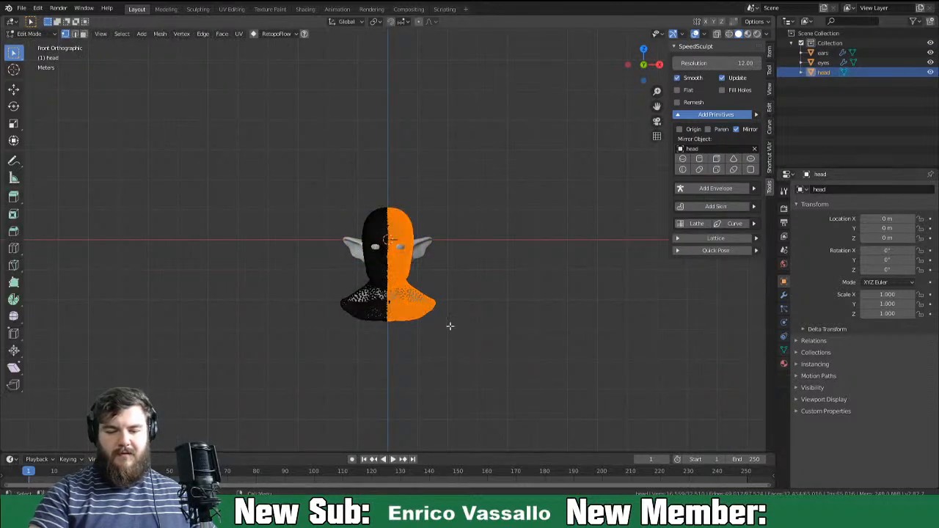
{"action": "key", "text": "a"}
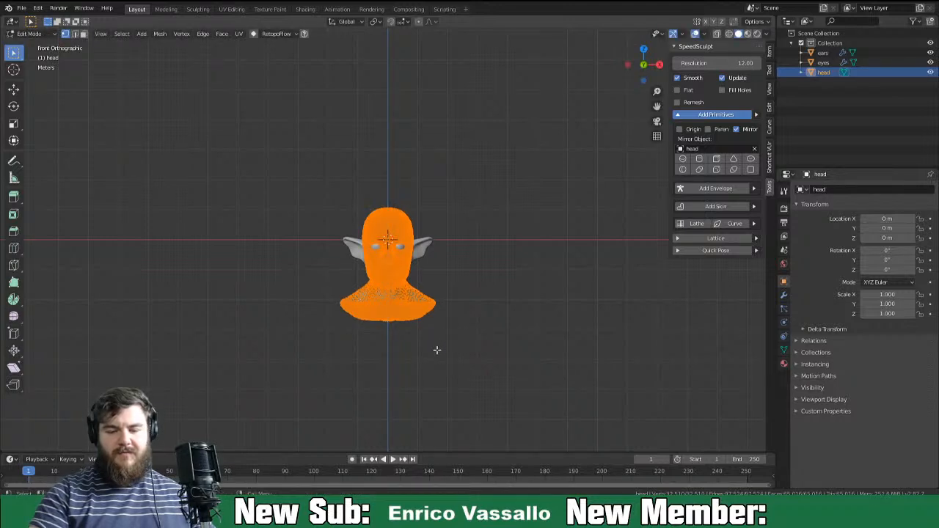
{"action": "key", "text": "g"}
{"action": "key", "text": "z"}
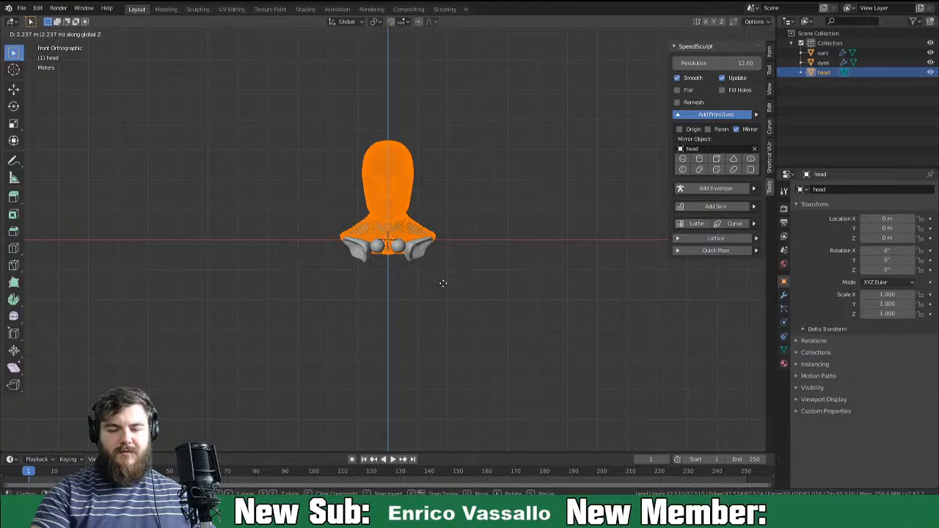
{"action": "left_click", "coordinate": [442, 284]}
{"action": "key", "text": "Tab"}
Move the ears and eyes together up along Z to fit the raised head, placing the ears at Z about 1.85 m.
{"action": "left_click", "coordinate": [406, 253]}
{"action": "left_click", "coordinate": [406, 253], "text": "shift"}
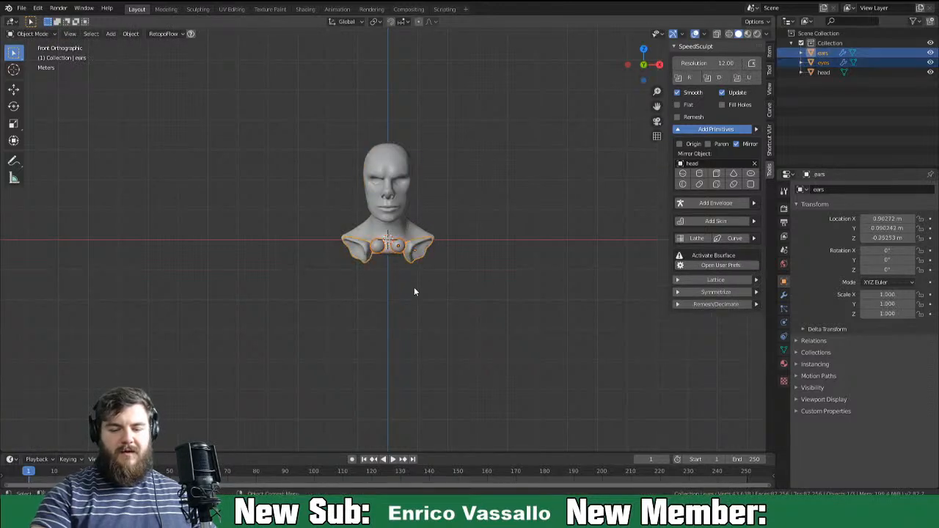
{"action": "key", "text": "g"}
{"action": "key", "text": "z"}
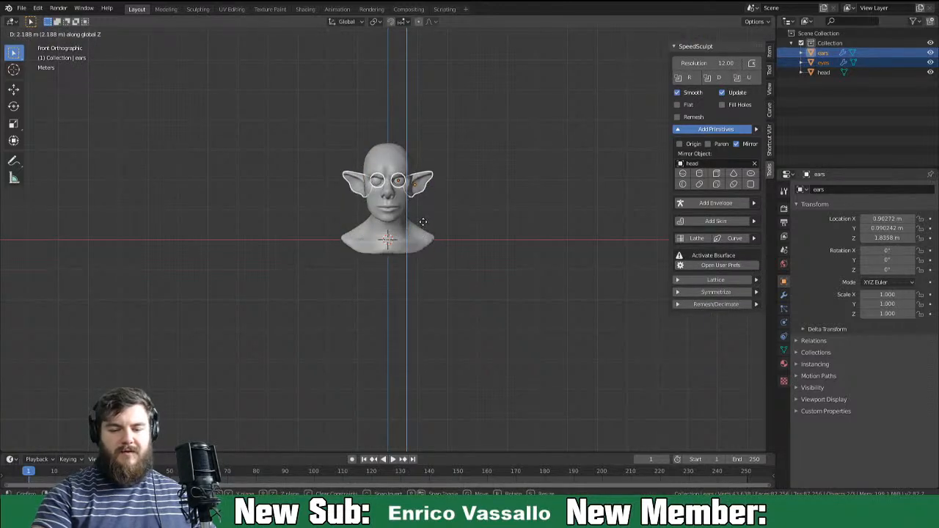
{"action": "left_click", "coordinate": [423, 228]}
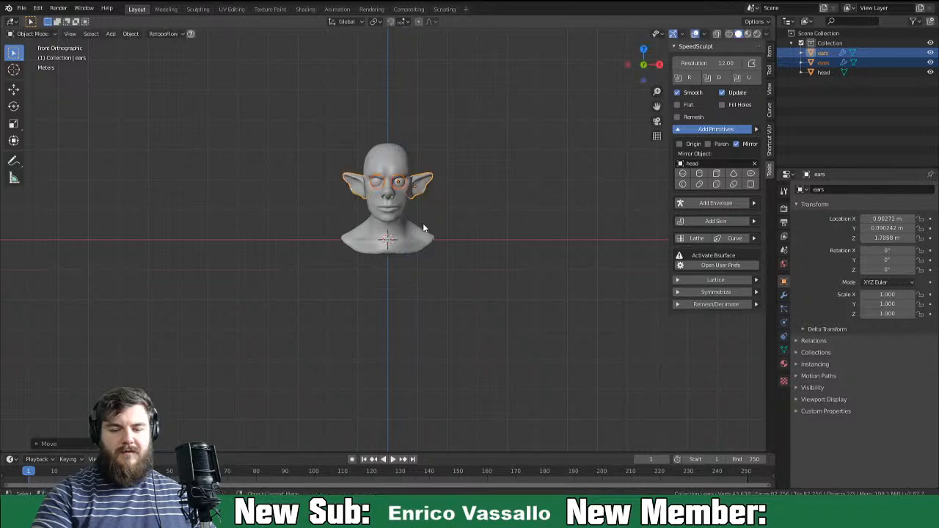
{"action": "middle_click_drag", "start_coordinate": [449, 232], "coordinate": [359, 255]}
{"action": "key", "text": "g"}
{"action": "key", "text": "z"}
{"action": "left_click", "coordinate": [447, 249]}
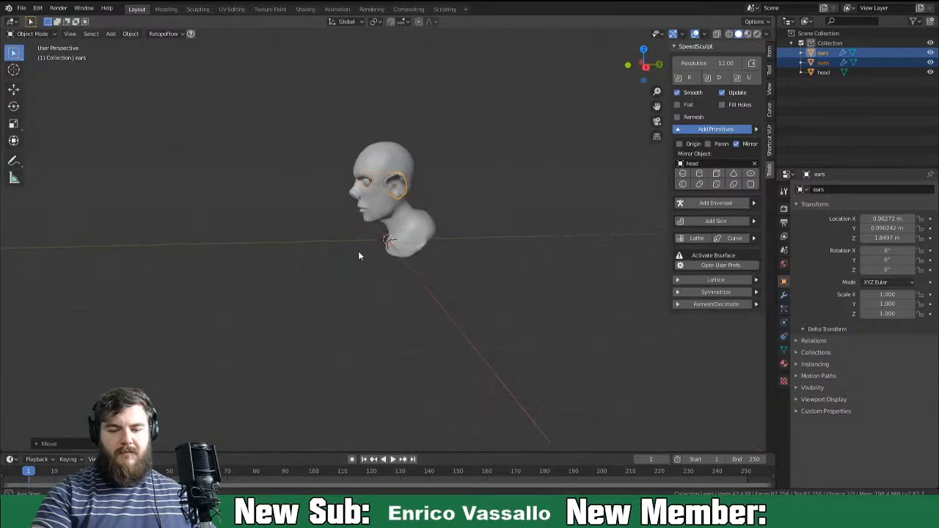
Parent the ears and eyes to the head object in the scene hierarchy and save the file.
{"action": "left_click", "coordinate": [485, 272]}
{"action": "middle_click_drag", "start_coordinate": [485, 272], "coordinate": [578, 273]}
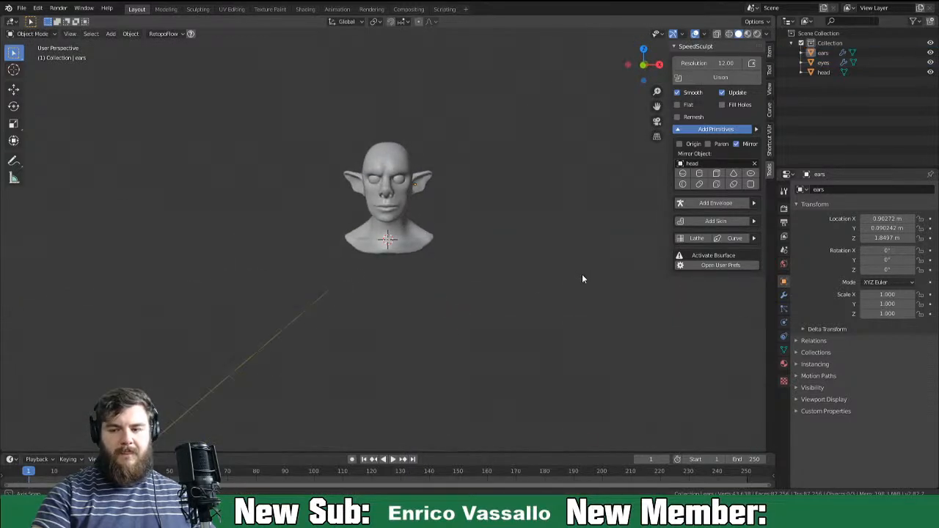
{"action": "mouse_move", "coordinate": [812, 65]}
{"action": "left_mouse_down"}
{"action": "mouse_move", "coordinate": [823, 71]}
{"action": "mouse_move", "coordinate": [821, 64]}
{"action": "left_mouse_up"}
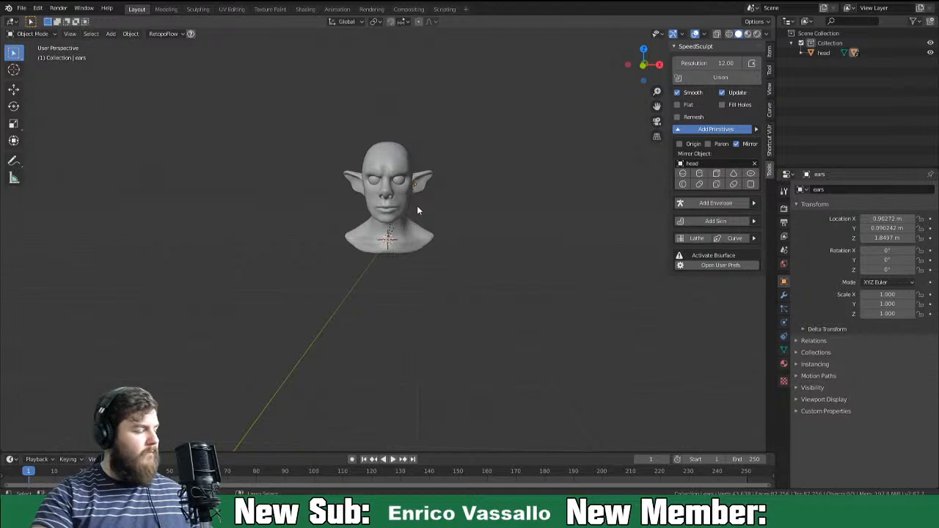
{"action": "key", "text": "ctrl+s"}
Move the head and its parented parts along X to about -8.26 m and rotate it about 28.5° around Z.
{"action": "middle_click_drag", "start_coordinate": [427, 252], "coordinate": [460, 256]}
{"action": "left_click", "coordinate": [412, 250]}
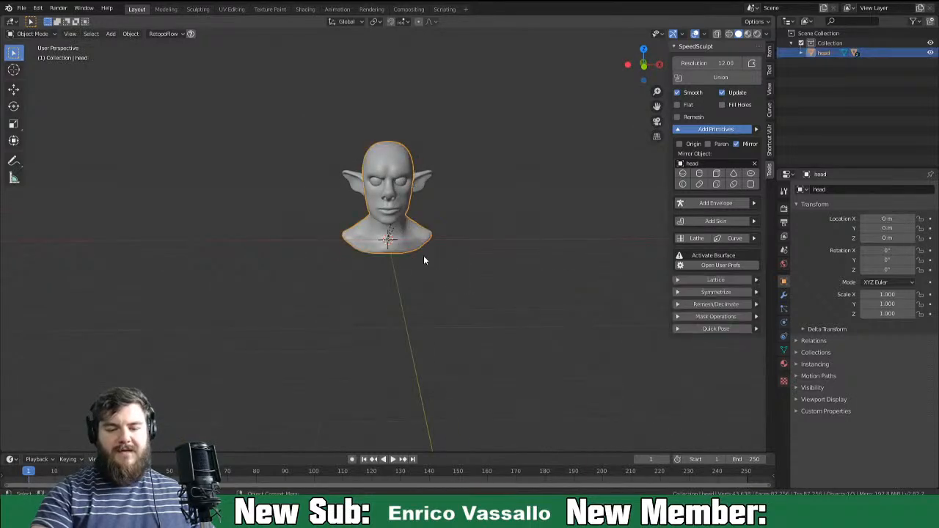
{"action": "key", "text": "g"}
{"action": "key", "text": "x"}
{"action": "left_click", "coordinate": [250, 282]}
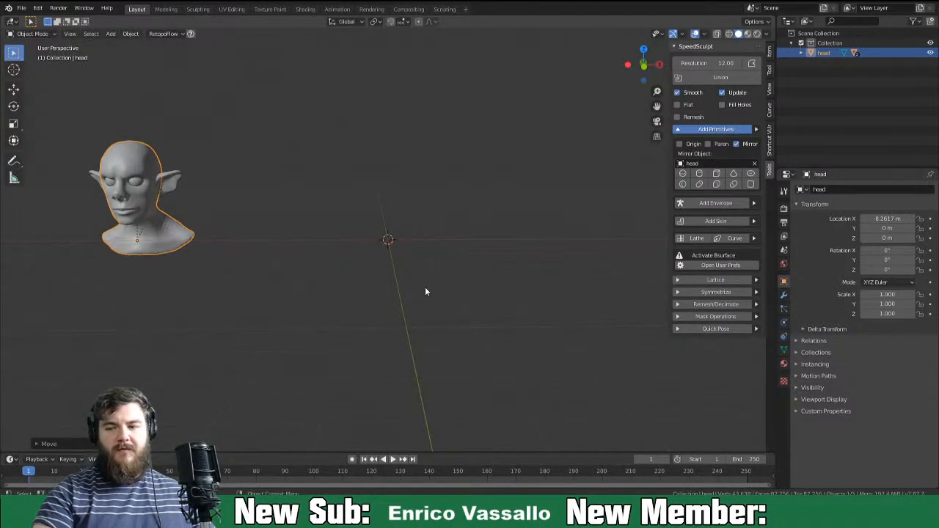
{"action": "key", "text": "r"}
{"action": "key", "text": "z"}
{"action": "left_click", "coordinate": [444, 194]}
{"action": "middle_click_drag", "start_coordinate": [440, 199], "coordinate": [415, 291]}
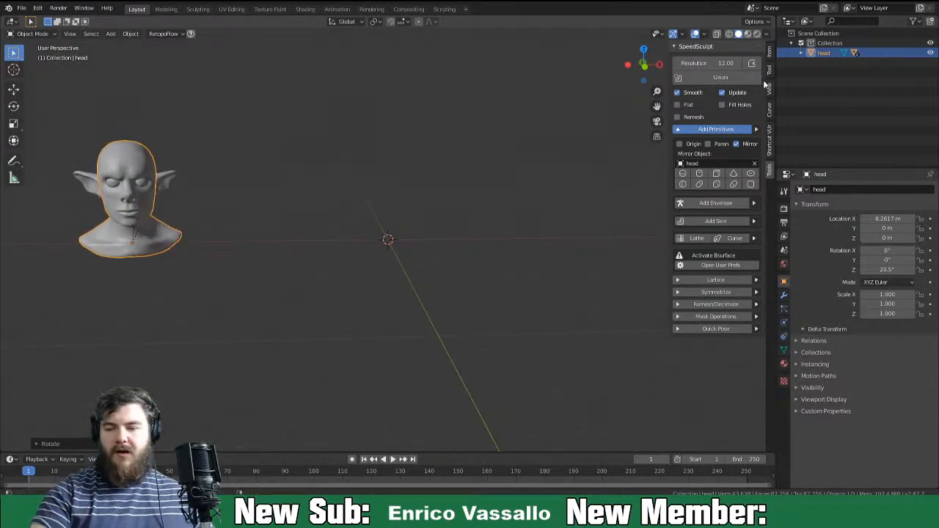
Add a sphere primitive at the world origin and raise it along Z to about 1.98 m.
{"action": "left_click", "coordinate": [693, 186]}
{"action": "middle_click_drag", "start_coordinate": [566, 276], "coordinate": [432, 336]}
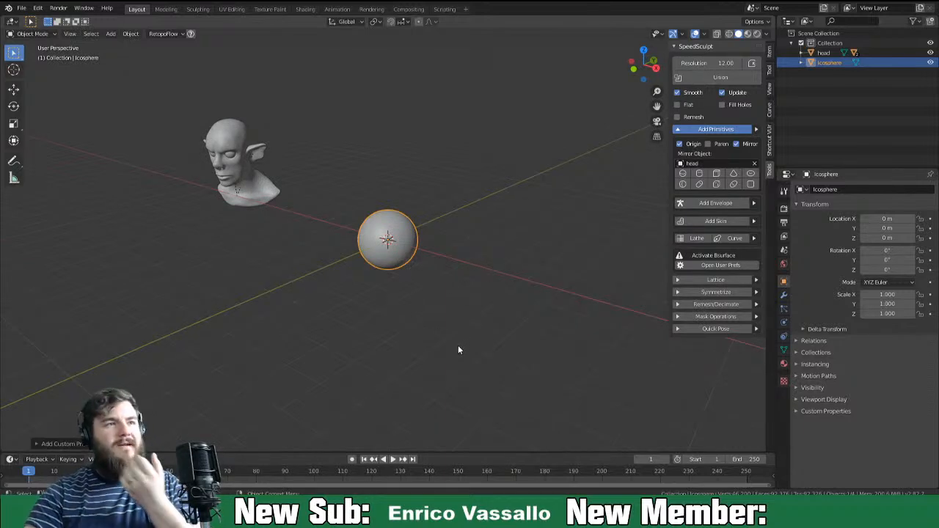
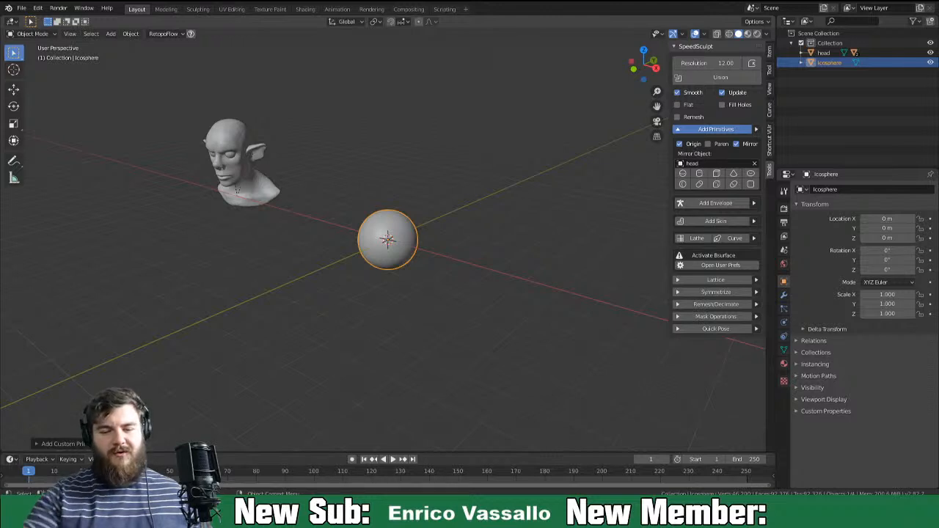
{"action": "middle_click_drag", "start_coordinate": [469, 287], "coordinate": [419, 261]}
{"action": "key", "text": "g"}
{"action": "key", "text": "z"}
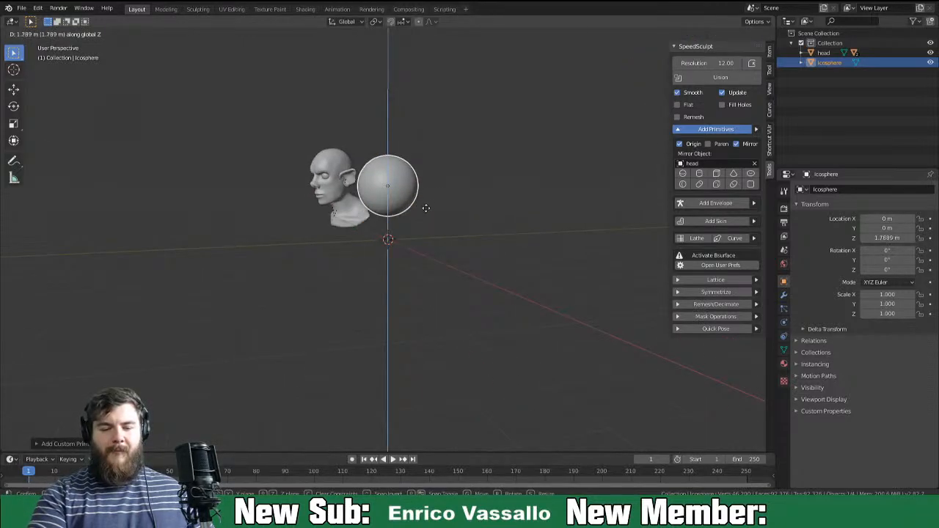
{"action": "left_click", "coordinate": [426, 202]}
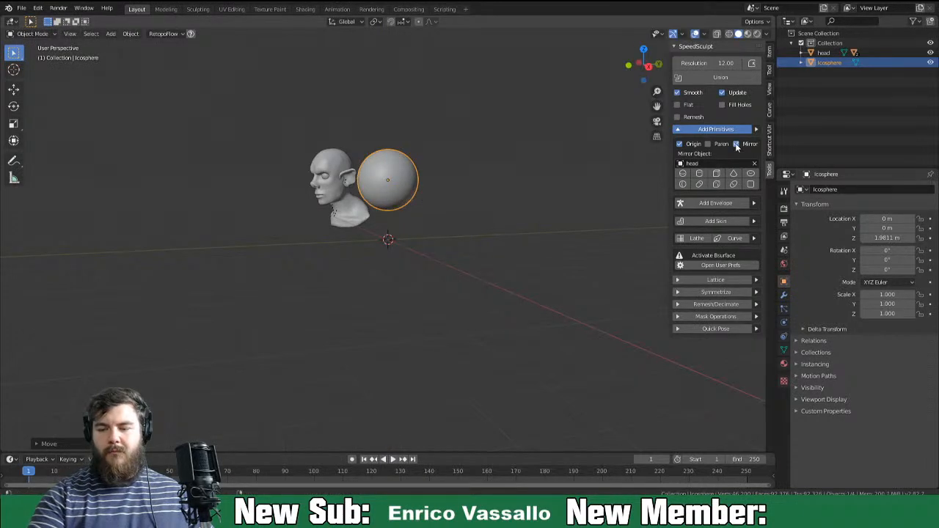
Turn off mirroring for new primitives and add a cylinder at the origin below the sphere.
{"action": "left_click", "coordinate": [736, 143]}
{"action": "middle_click_drag", "start_coordinate": [436, 270], "coordinate": [537, 263]}
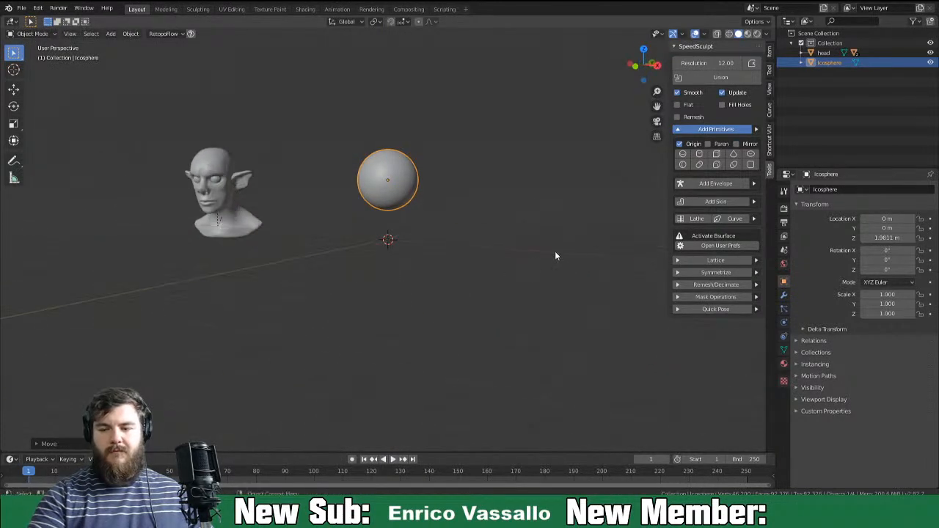
{"action": "left_click", "coordinate": [699, 153]}
{"action": "middle_click_drag", "start_coordinate": [517, 278], "coordinate": [471, 280]}
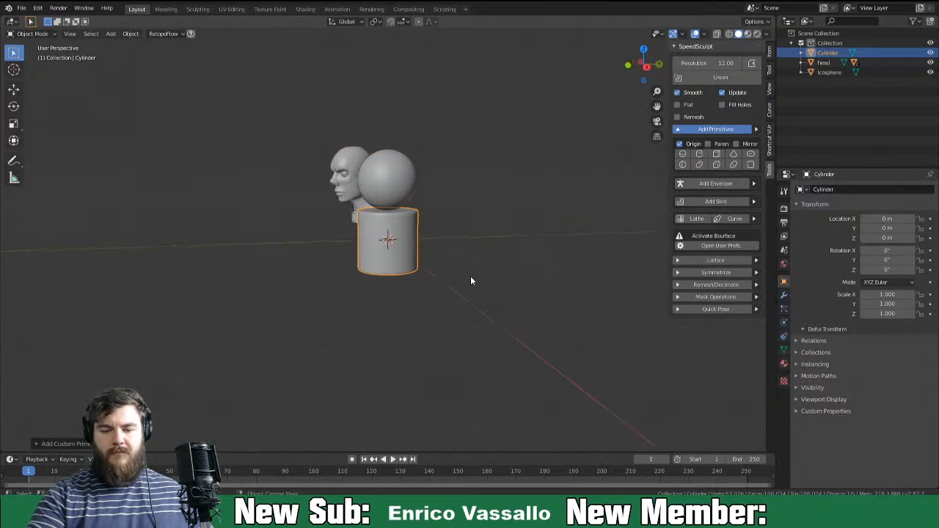
Scale the sphere up to about 1.21 and the cylinder down to about 0.71 for head and neck proportions.
{"action": "left_click", "coordinate": [404, 200]}
{"action": "key", "text": "s"}
{"action": "left_click", "coordinate": [482, 213]}
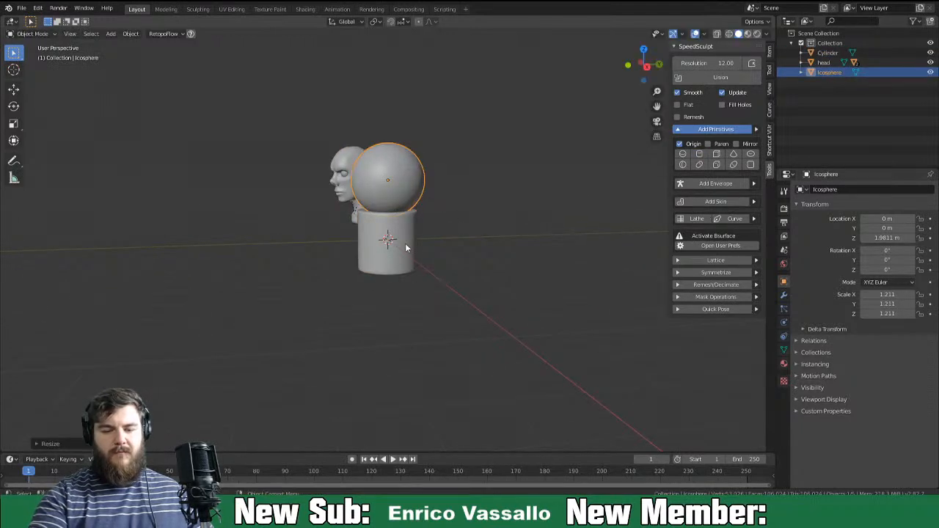
{"action": "left_click", "coordinate": [405, 243]}
{"action": "key", "text": "s"}
{"action": "left_click", "coordinate": [477, 272]}
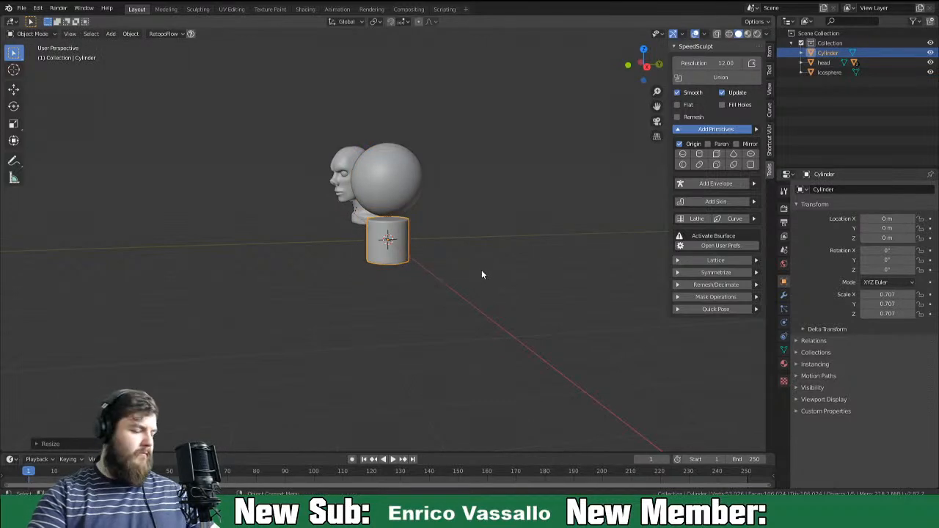
In right view, place the neck cylinder under the sphere at Z about 0.65 m, tilt it about 9.6° and scale it to 0.752.
{"action": "key", "text": "KP_3"}
{"action": "key", "text": "g"}
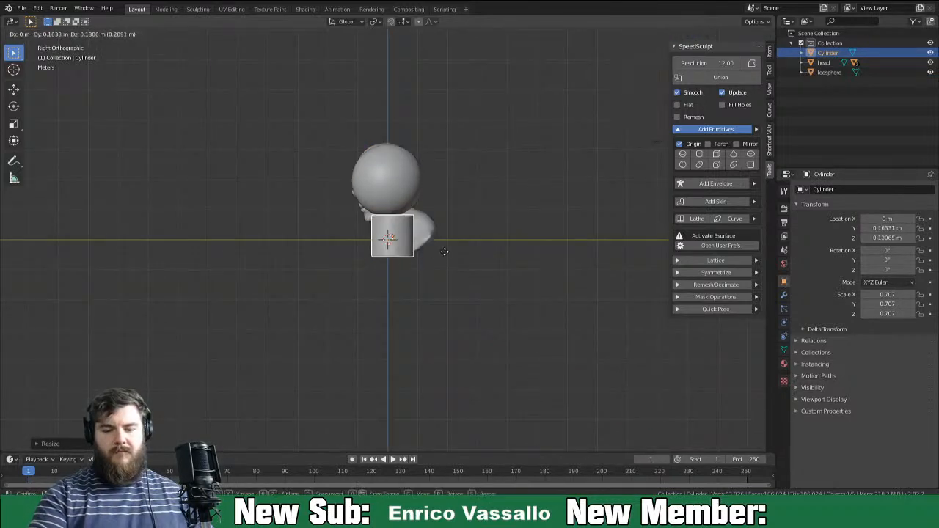
{"action": "left_click", "coordinate": [448, 240]}
{"action": "key", "text": "r"}
{"action": "left_click", "coordinate": [494, 247]}
{"action": "key", "text": "s"}
{"action": "left_click", "coordinate": [415, 301]}
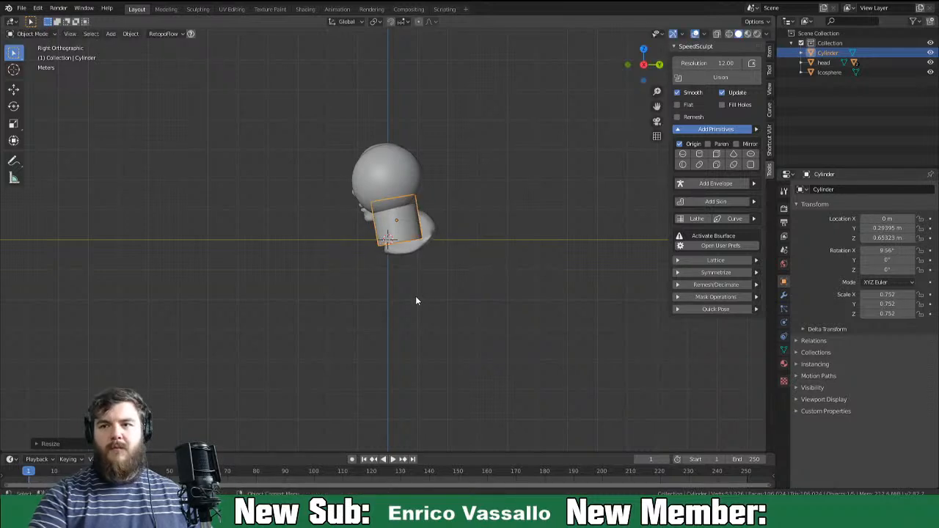
Stretch the neck cylinder along its local Z axis to a scale of about 0.92.
{"action": "key", "text": "s"}
{"action": "key", "text": "z"}
{"action": "key", "text": "z"}
{"action": "left_click", "coordinate": [448, 297]}
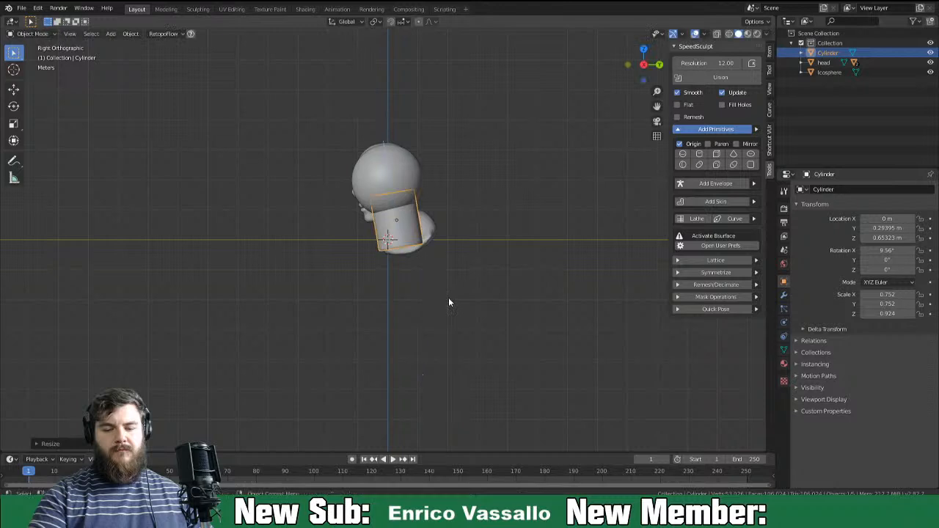
Merge the neck cylinder and the sphere into one mesh with a Boolean union.
{"action": "mouse_move", "coordinate": [449, 296]}
{"action": "middle_mouse_down"}
{"action": "mouse_move", "coordinate": [528, 296]}
{"action": "mouse_move", "coordinate": [456, 292]}
{"action": "middle_mouse_up"}
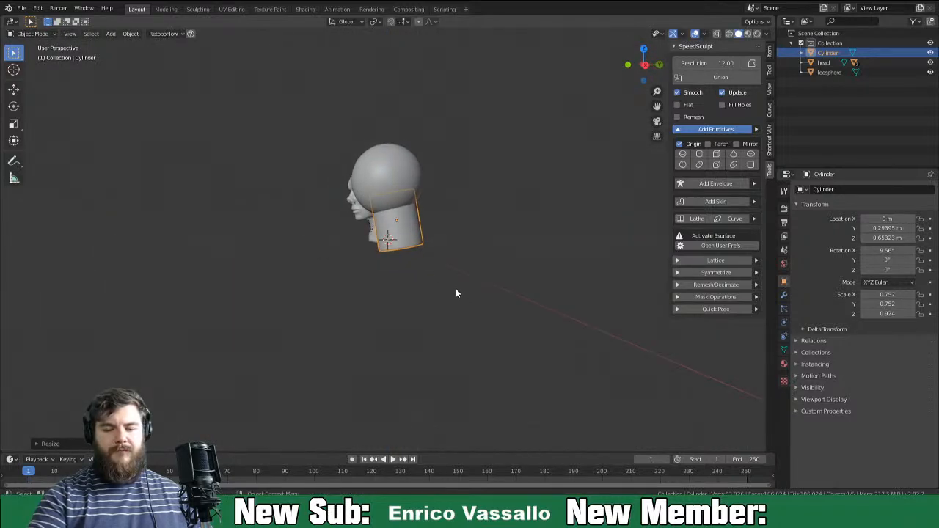
{"action": "left_click", "coordinate": [399, 192], "text": "shift"}
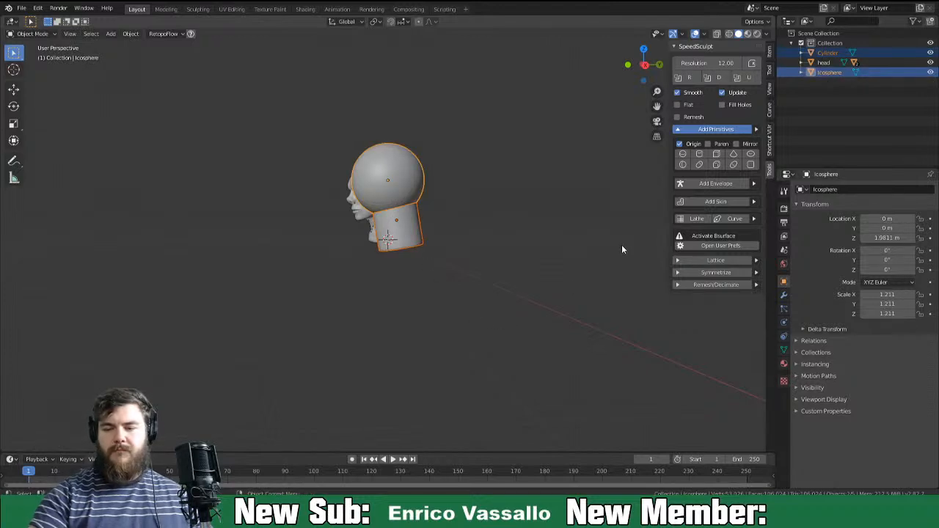
{"action": "middle_click_drag", "start_coordinate": [425, 192], "coordinate": [434, 230]}
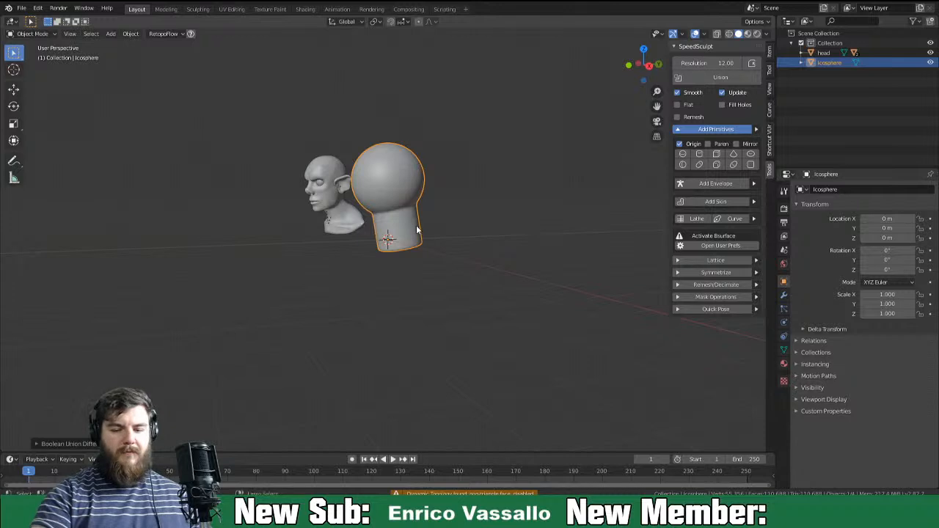
Switch the merged head-and-neck mesh to Sculpt Mode and enable Dyntopo.
{"action": "key", "text": "ctrl+Tab"}
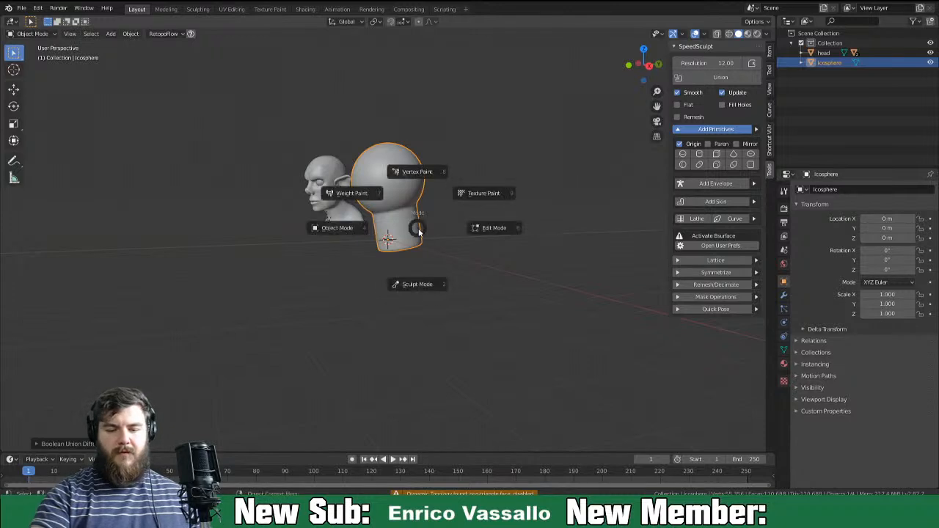
{"action": "left_click", "coordinate": [427, 285]}
{"action": "middle_click_drag", "start_coordinate": [419, 293], "coordinate": [485, 282]}
{"action": "left_click", "coordinate": [666, 22]}
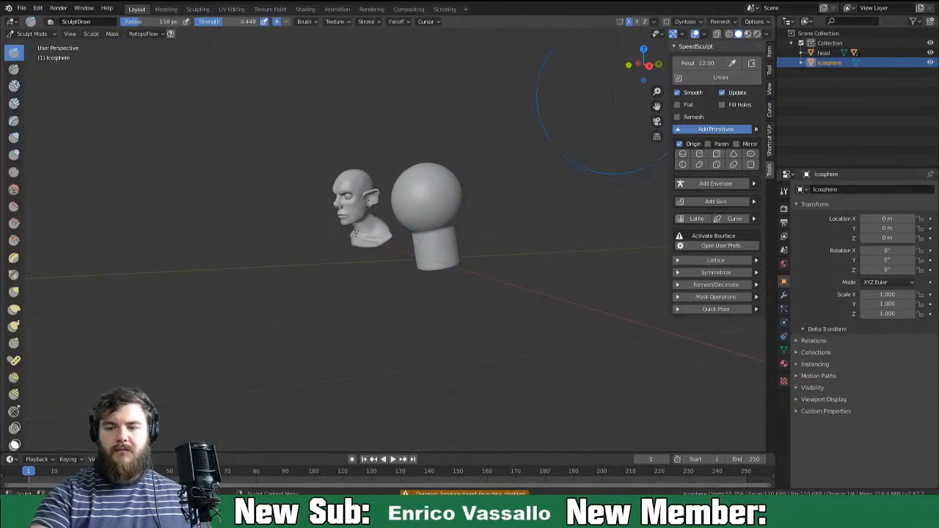
{"action": "left_click", "coordinate": [666, 22]}
{"action": "left_click", "coordinate": [655, 51]}
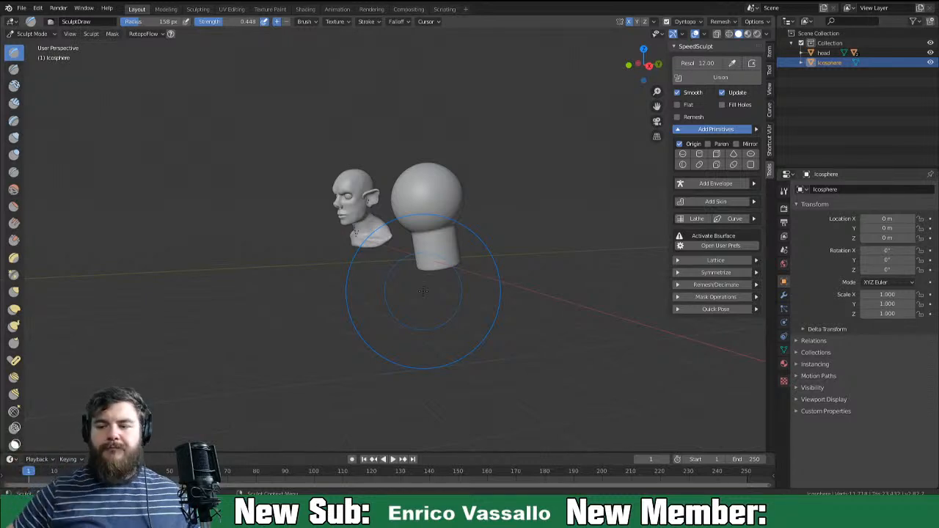
Rename the finished goblin head object as pigman.
{"action": "double_click", "coordinate": [824, 53]}
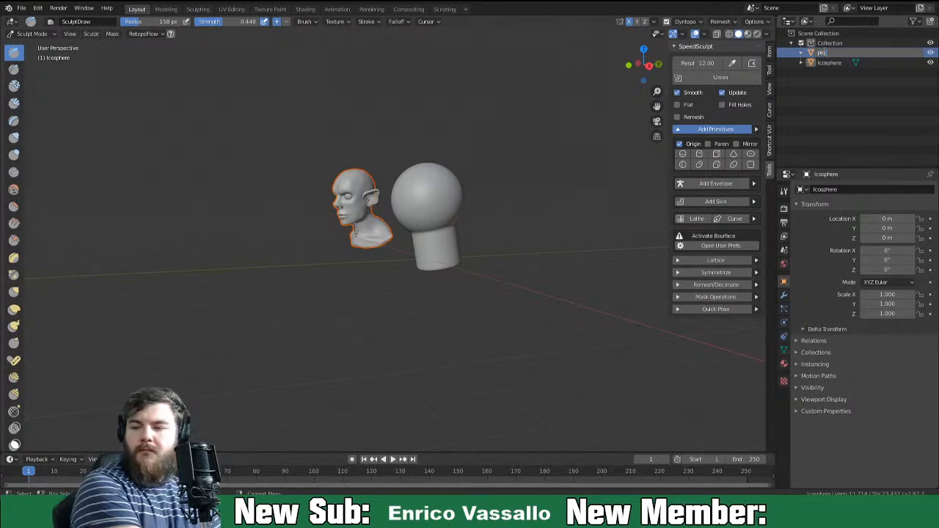
{"action": "type", "text": "pigman"}
{"action": "key", "text": "Return"}
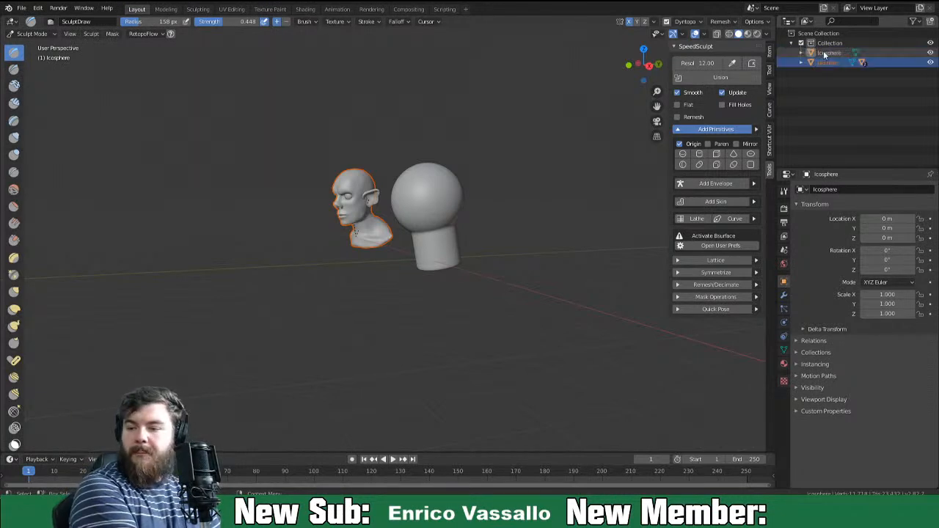
Shape the new sphere into a skull with the Grab brush, pulling out the lower face and narrowing the sides.
{"action": "mouse_move", "coordinate": [440, 251]}
{"action": "middle_mouse_down"}
{"action": "mouse_move", "coordinate": [527, 293]}
{"action": "mouse_move", "coordinate": [475, 273]}
{"action": "mouse_move", "coordinate": [441, 294]}
{"action": "mouse_move", "coordinate": [397, 258]}
{"action": "middle_mouse_up"}
{"action": "key", "text": "g"}
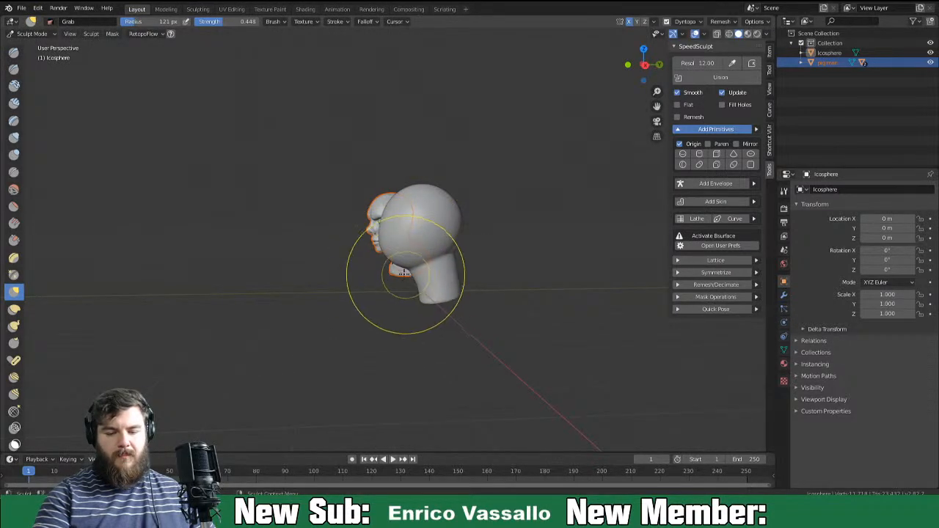
{"action": "left_click_drag", "start_coordinate": [395, 260], "coordinate": [389, 242]}
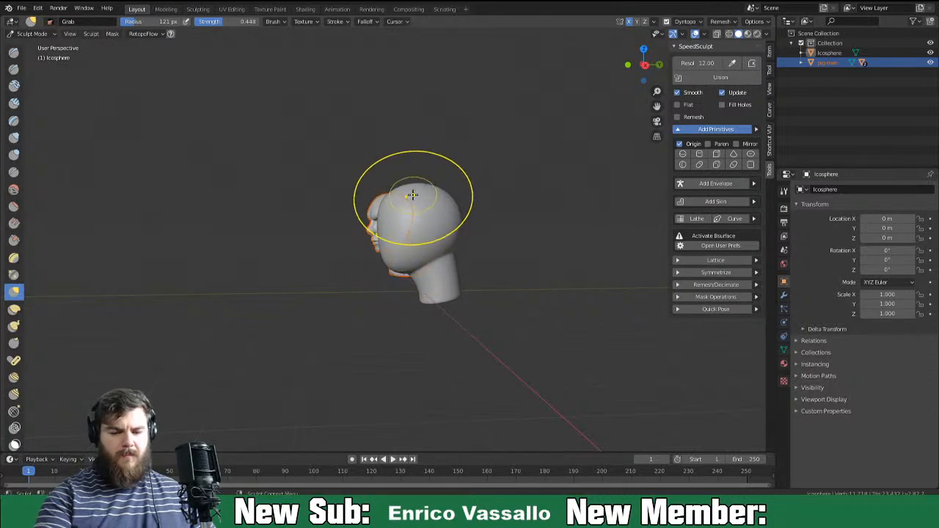
{"action": "middle_click_drag", "start_coordinate": [451, 233], "coordinate": [488, 234]}
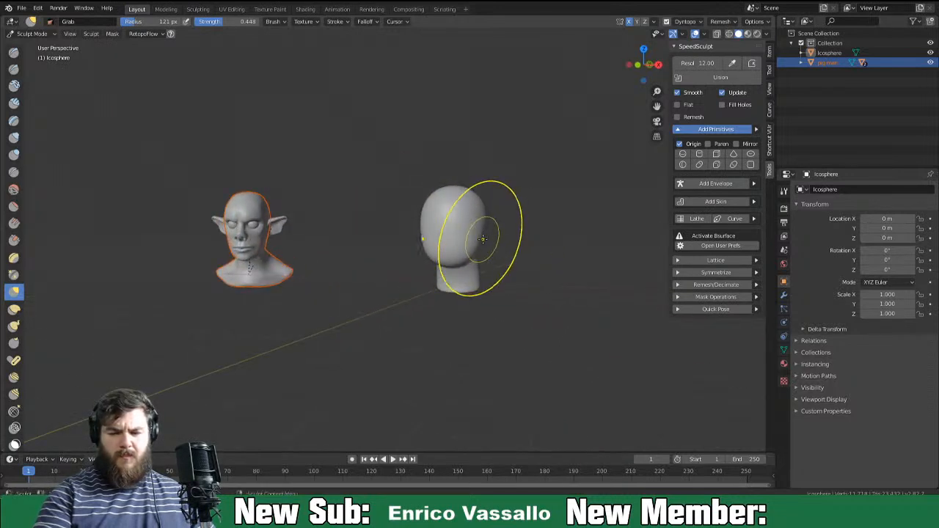
{"action": "middle_click_drag", "start_coordinate": [474, 286], "coordinate": [505, 301]}
{"action": "middle_click_drag", "start_coordinate": [498, 229], "coordinate": [450, 188]}
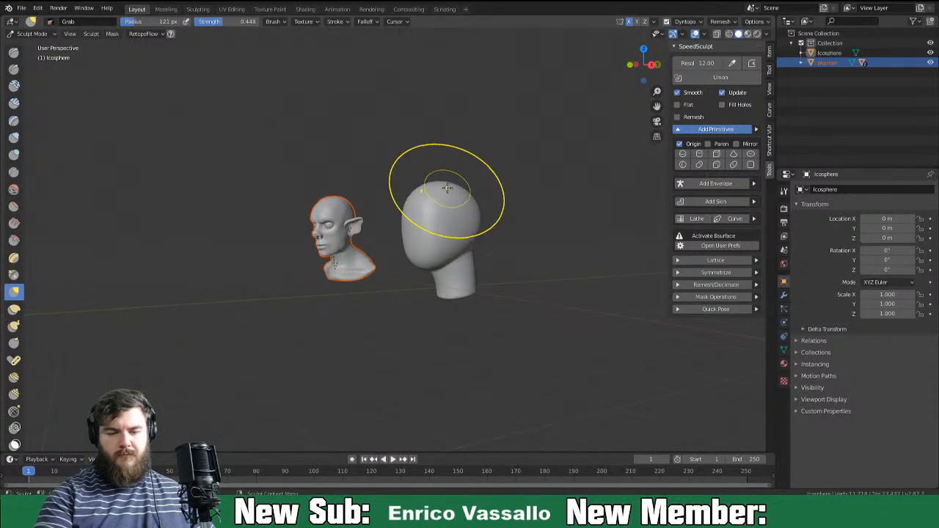
Reduce the Grab brush radius to 88 px and refine the lower head and neck shape.
{"action": "mouse_move", "coordinate": [478, 223]}
{"action": "middle_mouse_down"}
{"action": "mouse_move", "coordinate": [522, 233]}
{"action": "mouse_move", "coordinate": [504, 247]}
{"action": "middle_mouse_up"}
{"action": "key", "text": "f"}
{"action": "left_click", "coordinate": [449, 258]}
{"action": "left_click_drag", "start_coordinate": [463, 259], "coordinate": [464, 262]}
{"action": "middle_click_drag", "start_coordinate": [475, 257], "coordinate": [466, 257]}
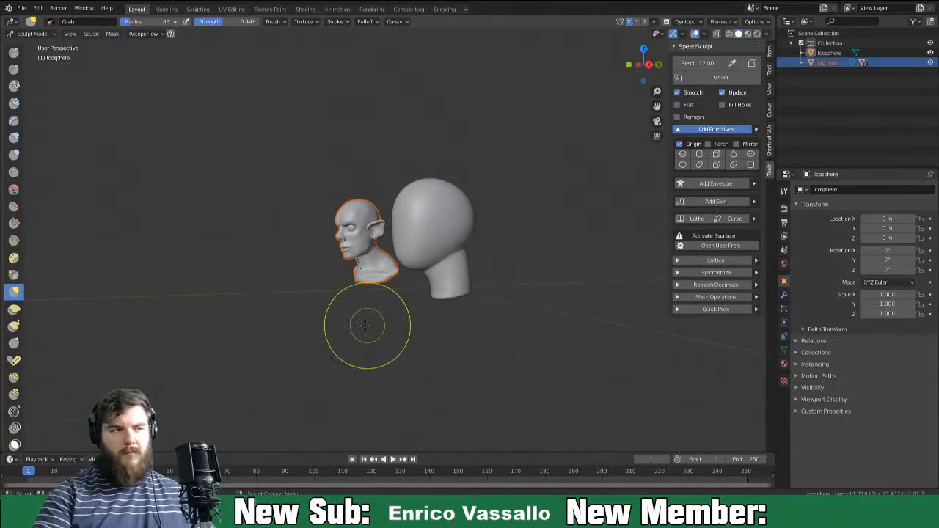
Build up the neck and its transition to the skull with Clay Strips, and smooth the surface under the jaw.
{"action": "scroll", "coordinate": [457, 340], "scroll_direction": "up", "scroll_amount": 4}
{"action": "middle_click_drag", "start_coordinate": [457, 339], "coordinate": [431, 318]}
{"action": "left_click", "coordinate": [14, 102]}
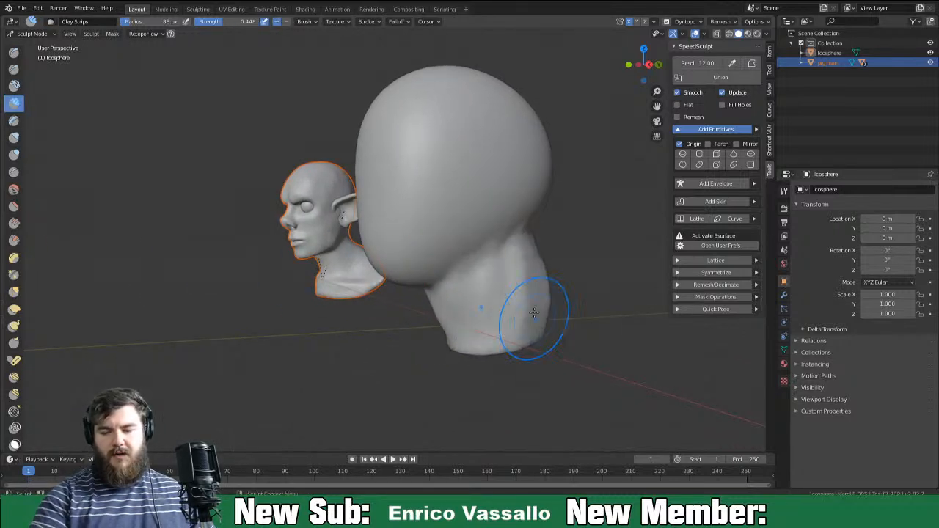
{"action": "middle_click_drag", "start_coordinate": [535, 336], "coordinate": [462, 325]}
{"action": "mouse_move", "coordinate": [403, 246]}
{"action": "left_mouse_down", "text": "shift"}
{"action": "mouse_move", "coordinate": [377, 310]}
{"action": "mouse_move", "coordinate": [338, 261]}
{"action": "left_mouse_up", "text": "shift"}
Define the jawline where the head meets the neck with the Crease brush at a 69 px radius.
{"action": "key", "text": "shift+c"}
{"action": "key", "text": "f"}
{"action": "left_click", "coordinate": [343, 267]}
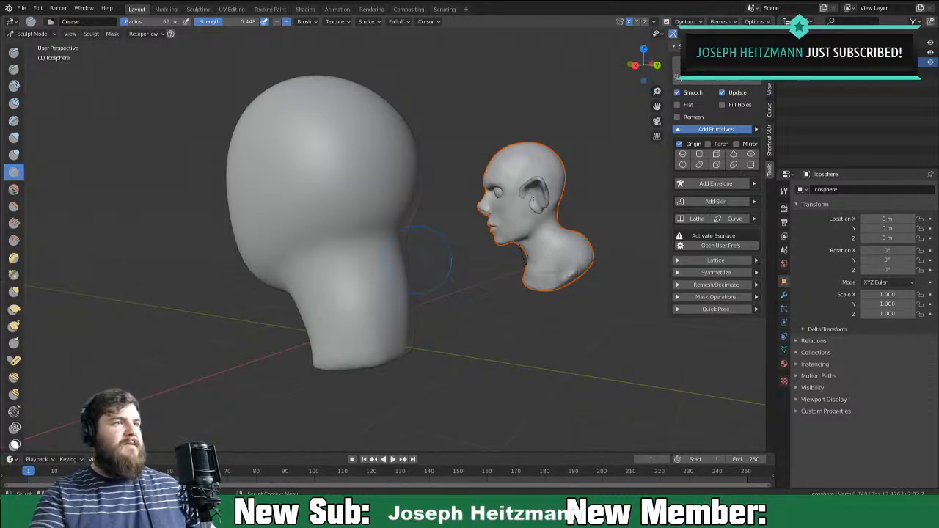
{"action": "middle_click_drag", "start_coordinate": [412, 289], "coordinate": [475, 278]}
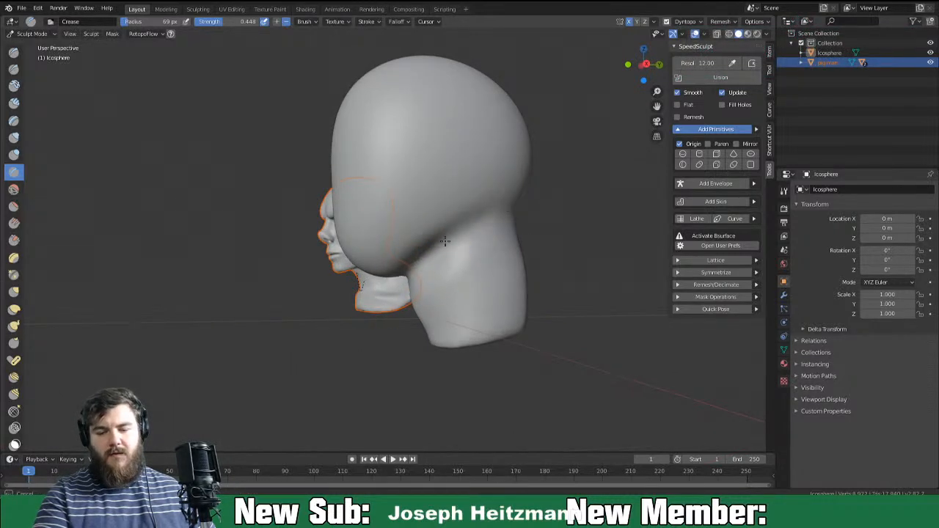
Flare the base of the neck outwards on both sides with the Grab brush at a 115 px radius.
{"action": "left_click", "coordinate": [19, 104]}
{"action": "middle_click_drag", "start_coordinate": [379, 331], "coordinate": [521, 274]}
{"action": "key", "text": "g"}
{"action": "key", "text": "f"}
{"action": "left_click", "coordinate": [564, 296]}
{"action": "middle_click_drag", "start_coordinate": [556, 300], "coordinate": [561, 276]}
{"action": "left_click_drag", "start_coordinate": [565, 259], "coordinate": [568, 266]}
{"action": "middle_click_drag", "start_coordinate": [555, 272], "coordinate": [587, 325]}
{"action": "mouse_move", "coordinate": [560, 301]}
{"action": "left_mouse_down"}
{"action": "mouse_move", "coordinate": [580, 305]}
{"action": "mouse_move", "coordinate": [564, 283]}
{"action": "left_mouse_up"}
{"action": "left_click_drag", "start_coordinate": [564, 283], "coordinate": [560, 282]}
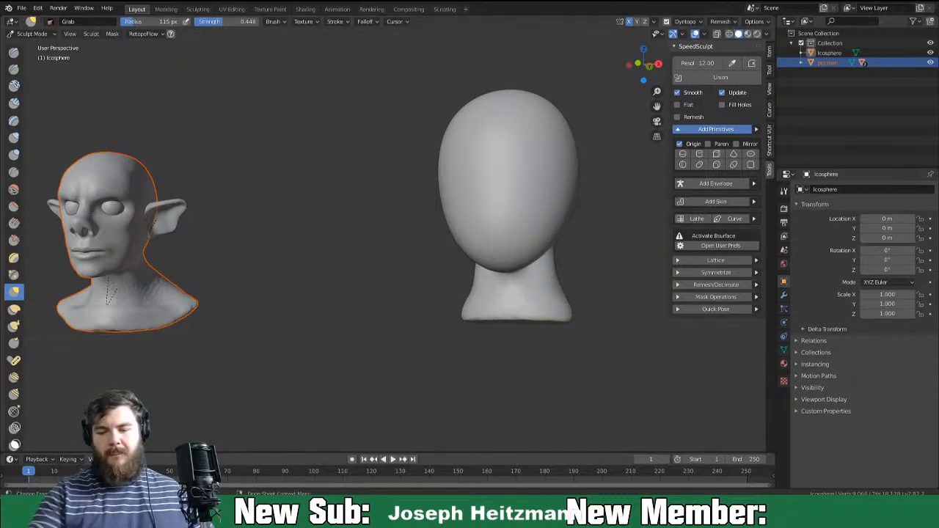
Pull the lower neck edge out further with the Grab brush to form a rounded shoulder base.
{"action": "middle_click_drag", "start_coordinate": [586, 313], "coordinate": [523, 316]}
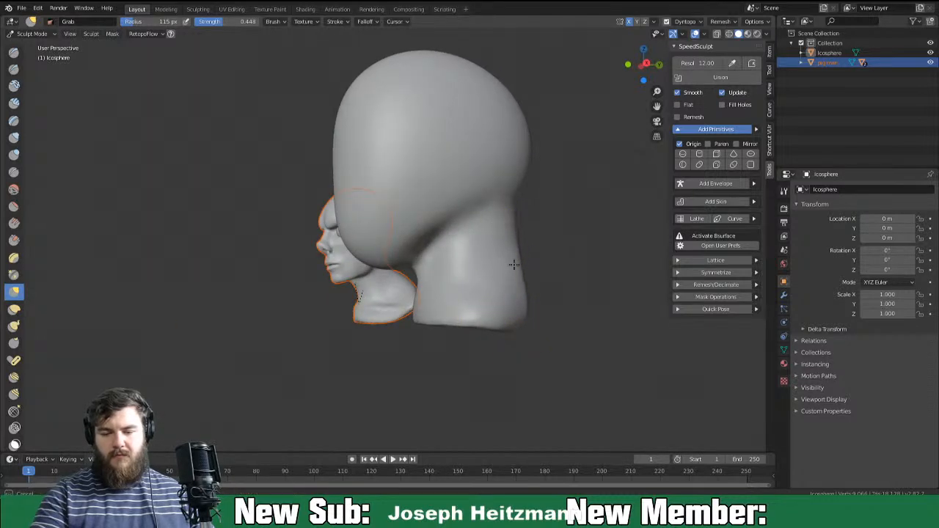
{"action": "middle_click_drag", "start_coordinate": [523, 317], "coordinate": [534, 373]}
{"action": "left_click_drag", "start_coordinate": [573, 384], "coordinate": [589, 334]}
{"action": "mouse_move", "coordinate": [577, 352]}
{"action": "middle_mouse_down"}
{"action": "mouse_move", "coordinate": [580, 315]}
{"action": "mouse_move", "coordinate": [500, 254]}
{"action": "mouse_move", "coordinate": [502, 269]}
{"action": "mouse_move", "coordinate": [535, 275]}
{"action": "middle_mouse_up"}
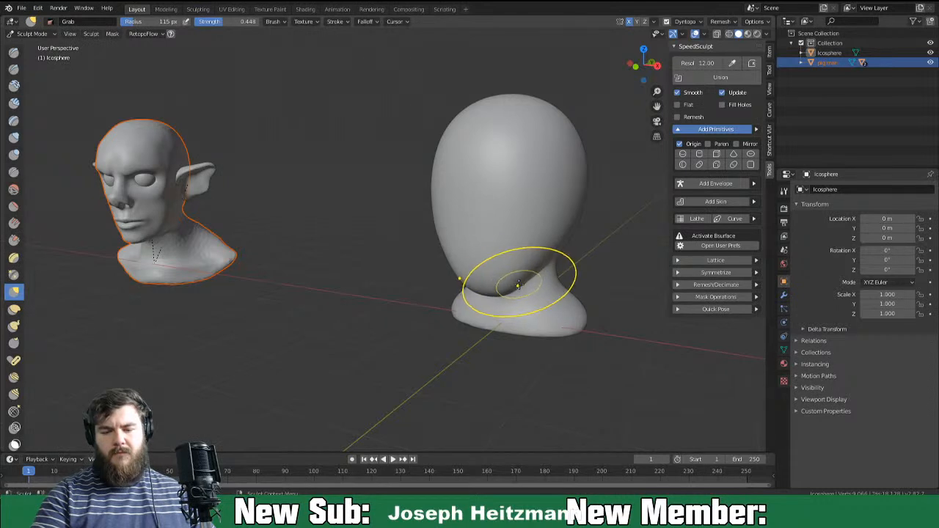
{"action": "mouse_move", "coordinate": [547, 241]}
{"action": "middle_mouse_down"}
{"action": "mouse_move", "coordinate": [535, 242]}
{"action": "mouse_move", "coordinate": [562, 245]}
{"action": "middle_mouse_up"}
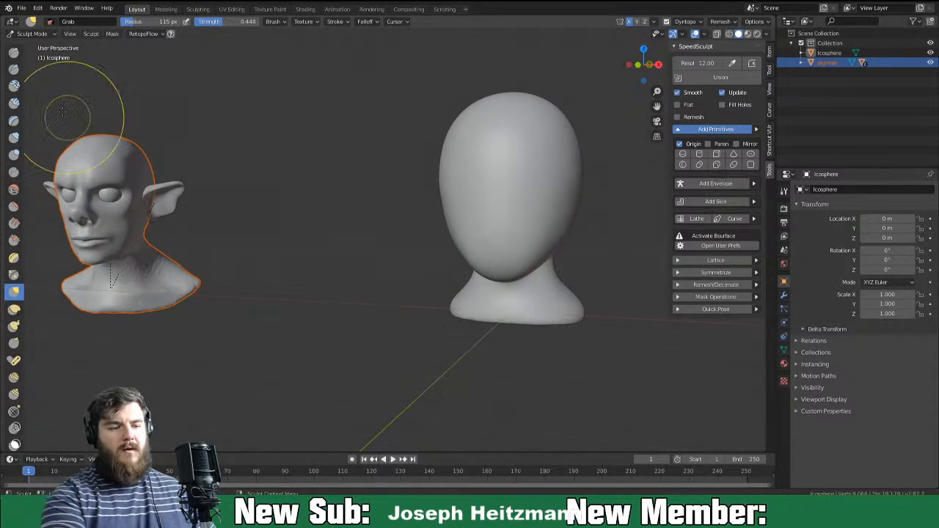
Block in the nose ridge, brow and eye sockets on the face with Clay Strips at a 48 px radius.
{"action": "key", "text": "c"}
{"action": "key", "text": "f"}
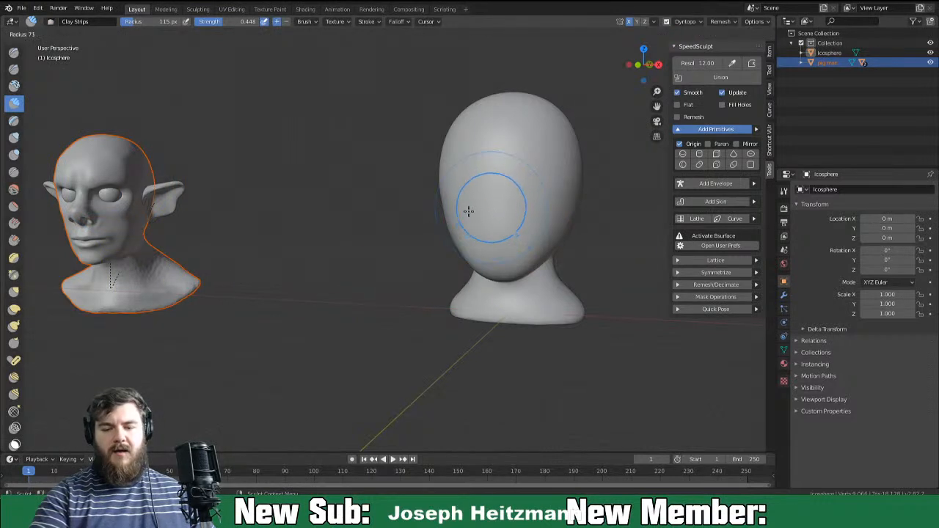
{"action": "left_click", "coordinate": [494, 225]}
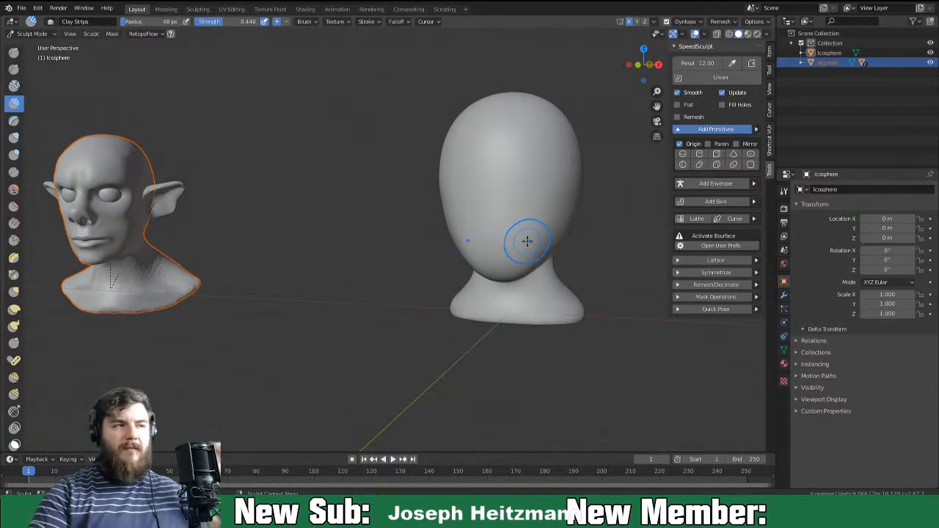
{"action": "left_click_drag", "start_coordinate": [496, 181], "coordinate": [494, 201]}
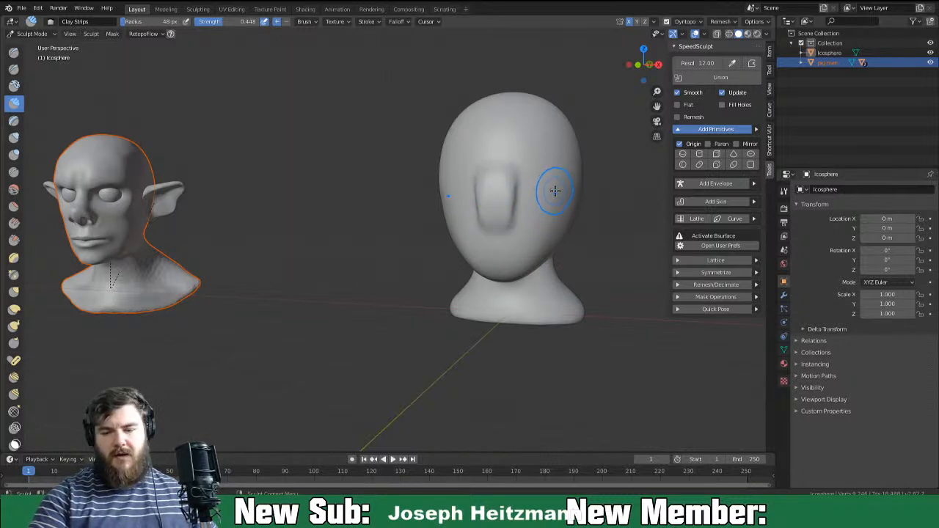
{"action": "left_click_drag", "start_coordinate": [529, 176], "coordinate": [537, 177]}
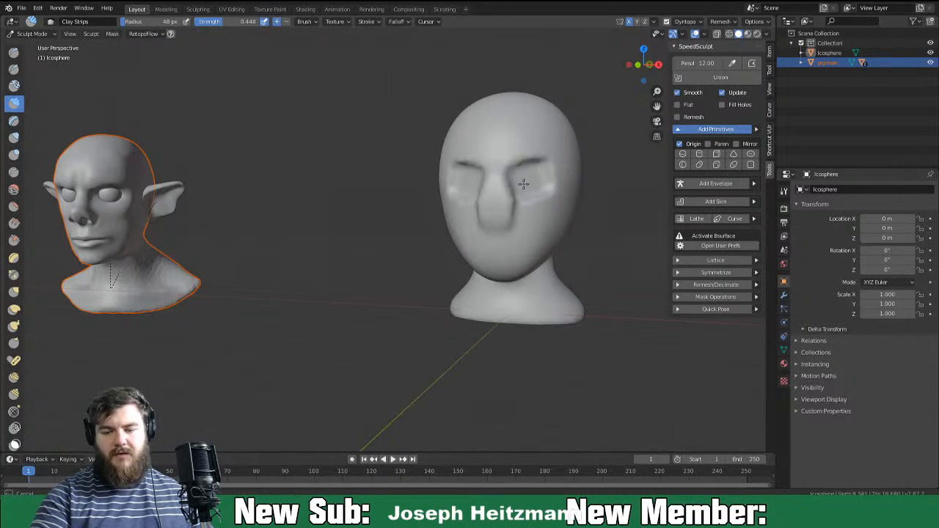
Pull the nose forwards and down into a pointed profile with the Grab brush at an 87 px radius.
{"action": "mouse_move", "coordinate": [538, 185]}
{"action": "middle_mouse_down"}
{"action": "mouse_move", "coordinate": [486, 188]}
{"action": "mouse_move", "coordinate": [474, 207]}
{"action": "middle_mouse_up"}
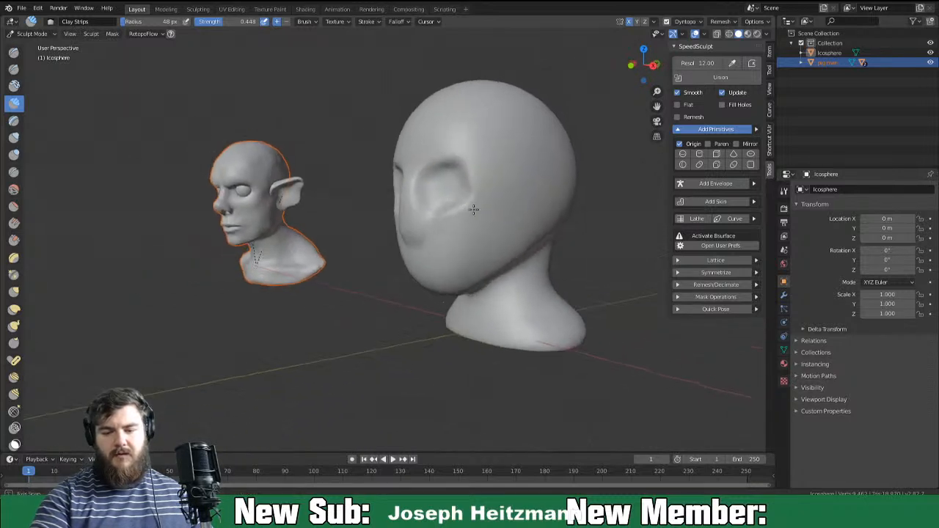
{"action": "key", "text": "g"}
{"action": "key", "text": "f"}
{"action": "left_click", "coordinate": [444, 234]}
{"action": "middle_click_drag", "start_coordinate": [444, 235], "coordinate": [400, 222]}
{"action": "mouse_move", "coordinate": [383, 219]}
{"action": "left_mouse_down"}
{"action": "mouse_move", "coordinate": [359, 223]}
{"action": "mouse_move", "coordinate": [387, 228]}
{"action": "left_mouse_up"}
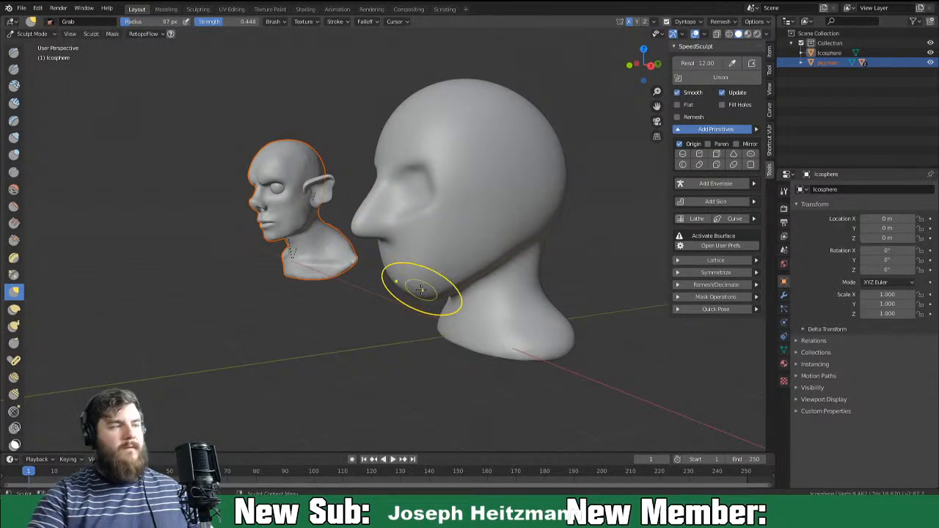
{"action": "mouse_move", "coordinate": [386, 193]}
{"action": "middle_mouse_down"}
{"action": "mouse_move", "coordinate": [363, 212]}
{"action": "mouse_move", "coordinate": [371, 209]}
{"action": "middle_mouse_up"}
{"action": "mouse_move", "coordinate": [317, 221]}
{"action": "left_mouse_down"}
{"action": "mouse_move", "coordinate": [330, 217]}
{"action": "mouse_move", "coordinate": [310, 230]}
{"action": "left_mouse_up"}
{"action": "middle_click_drag", "start_coordinate": [384, 255], "coordinate": [496, 245]}
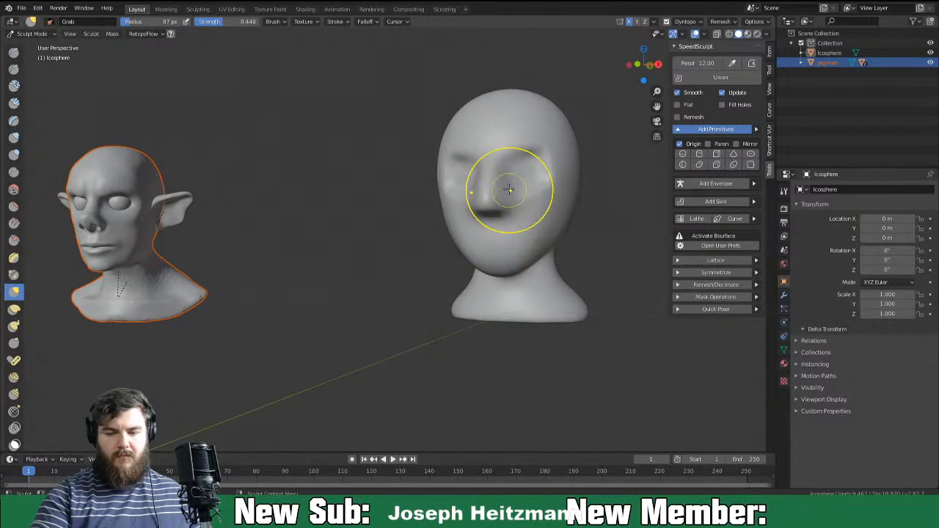
Adjust the side of the nose and the side of the head with the Grab brush, using a 127 px radius for the head.
{"action": "left_click_drag", "start_coordinate": [507, 208], "coordinate": [520, 213]}
{"action": "mouse_move", "coordinate": [522, 213]}
{"action": "middle_mouse_down"}
{"action": "mouse_move", "coordinate": [571, 201]}
{"action": "mouse_move", "coordinate": [580, 215]}
{"action": "middle_mouse_up"}
{"action": "key", "text": "f"}
{"action": "left_click_drag", "start_coordinate": [576, 182], "coordinate": [569, 188]}
{"action": "mouse_move", "coordinate": [581, 192]}
{"action": "middle_mouse_down"}
{"action": "mouse_move", "coordinate": [577, 180]}
{"action": "mouse_move", "coordinate": [620, 200]}
{"action": "mouse_move", "coordinate": [608, 188]}
{"action": "mouse_move", "coordinate": [594, 217]}
{"action": "mouse_move", "coordinate": [535, 194]}
{"action": "mouse_move", "coordinate": [433, 257]}
{"action": "mouse_move", "coordinate": [388, 262]}
{"action": "middle_mouse_up"}
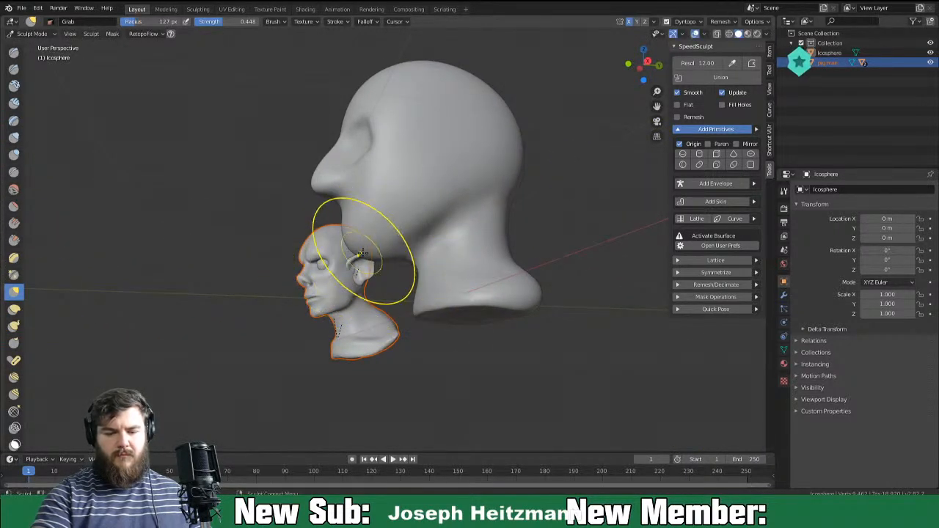
{"action": "middle_click_drag", "start_coordinate": [371, 251], "coordinate": [380, 257]}
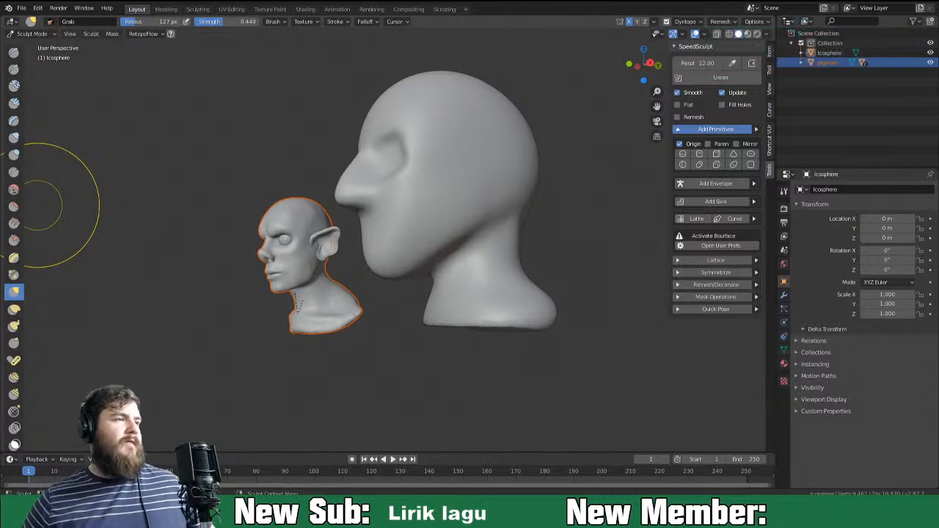
Push the front of the face back in profile with the Elastic Deform brush at a 263 px radius.
{"action": "mouse_move", "coordinate": [430, 262]}
{"action": "middle_mouse_down"}
{"action": "mouse_move", "coordinate": [523, 271]}
{"action": "mouse_move", "coordinate": [545, 232]}
{"action": "mouse_move", "coordinate": [609, 217]}
{"action": "mouse_move", "coordinate": [535, 232]}
{"action": "mouse_move", "coordinate": [512, 197]}
{"action": "mouse_move", "coordinate": [524, 236]}
{"action": "mouse_move", "coordinate": [513, 232]}
{"action": "middle_mouse_up"}
{"action": "key", "text": "f"}
{"action": "left_click", "coordinate": [573, 239]}
{"action": "left_click", "coordinate": [14, 308]}
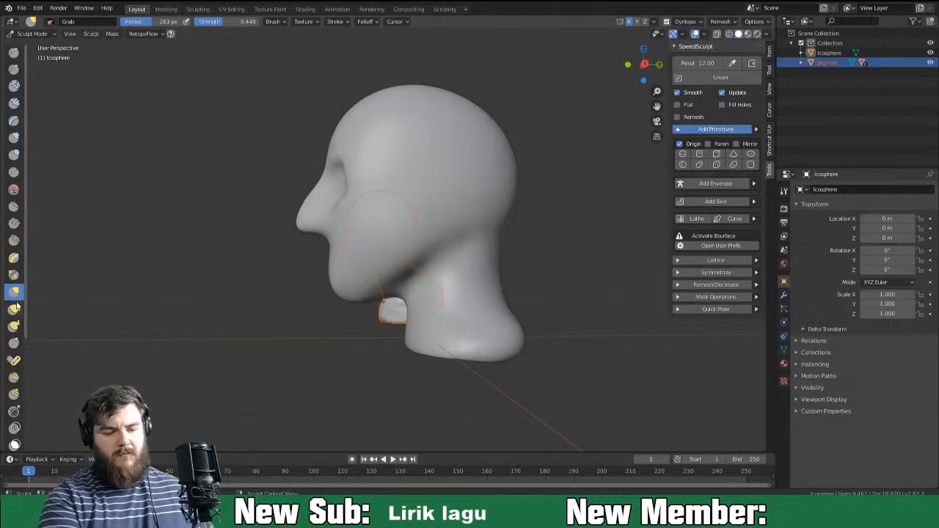
{"action": "left_click_drag", "start_coordinate": [300, 216], "coordinate": [345, 210]}
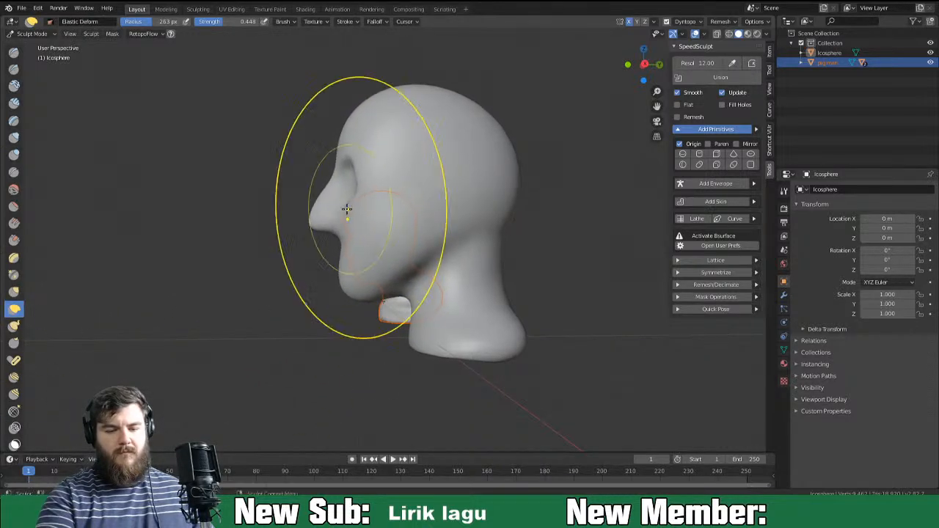
Reshape the chin and forehead profile with the Elastic Deform brush at a 173 px radius.
{"action": "key", "text": "f"}
{"action": "left_click", "coordinate": [447, 301]}
{"action": "left_click_drag", "start_coordinate": [358, 293], "coordinate": [364, 275]}
{"action": "left_click_drag", "start_coordinate": [373, 283], "coordinate": [364, 275]}
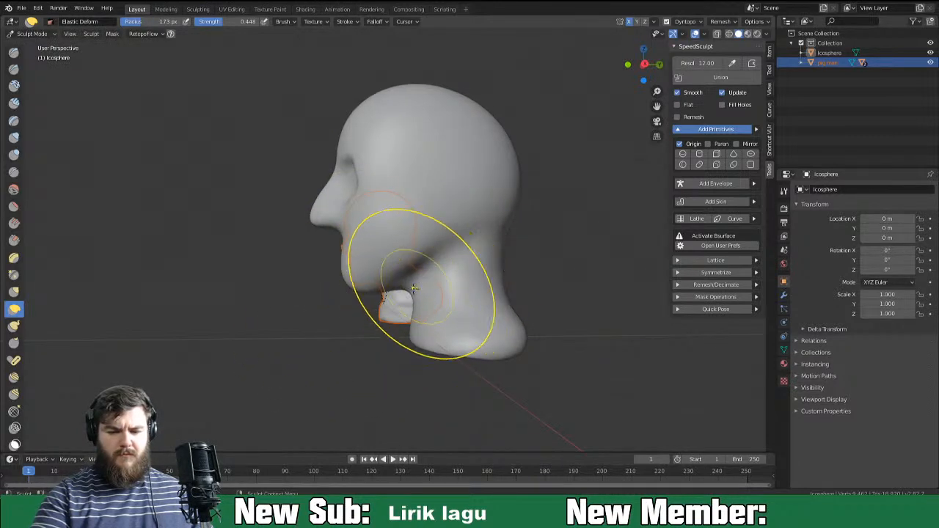
{"action": "left_click_drag", "start_coordinate": [360, 113], "coordinate": [371, 126]}
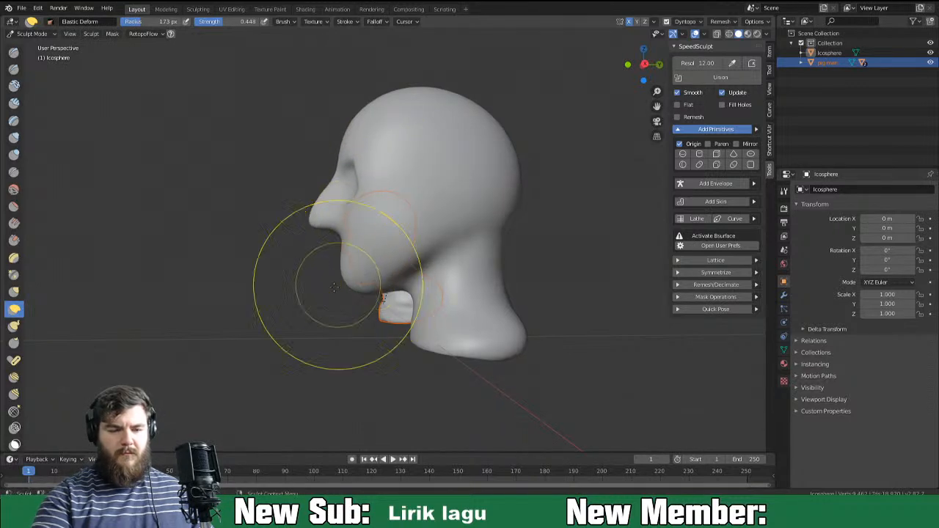
Build up the eye areas inside the sockets and refine the sides of the nose with Clay Strips at a 30 px radius.
{"action": "left_click", "coordinate": [13, 102]}
{"action": "middle_click_drag", "start_coordinate": [336, 252], "coordinate": [488, 276]}
{"action": "middle_click_drag", "start_coordinate": [459, 278], "coordinate": [419, 242]}
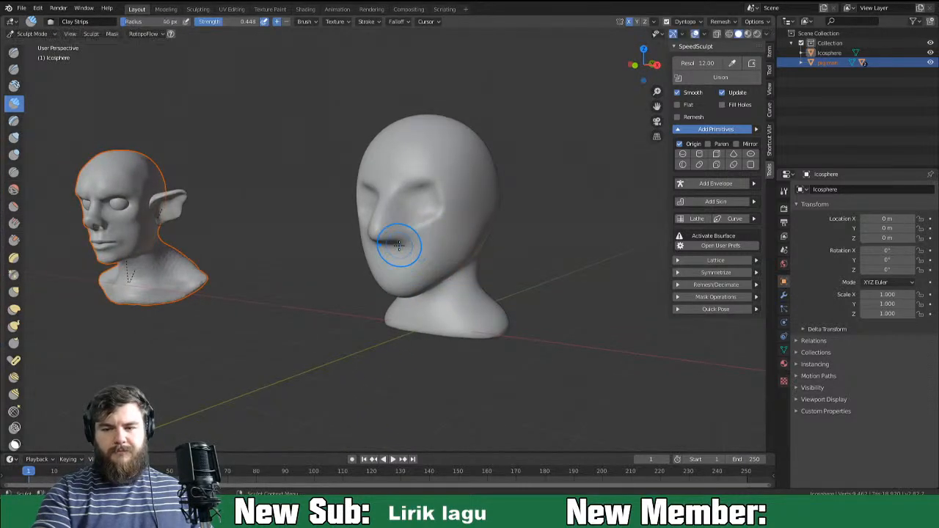
{"action": "key", "text": "f"}
{"action": "left_click", "coordinate": [413, 203]}
{"action": "left_click_drag", "start_coordinate": [414, 201], "coordinate": [412, 212]}
{"action": "middle_click_drag", "start_coordinate": [421, 199], "coordinate": [470, 210]}
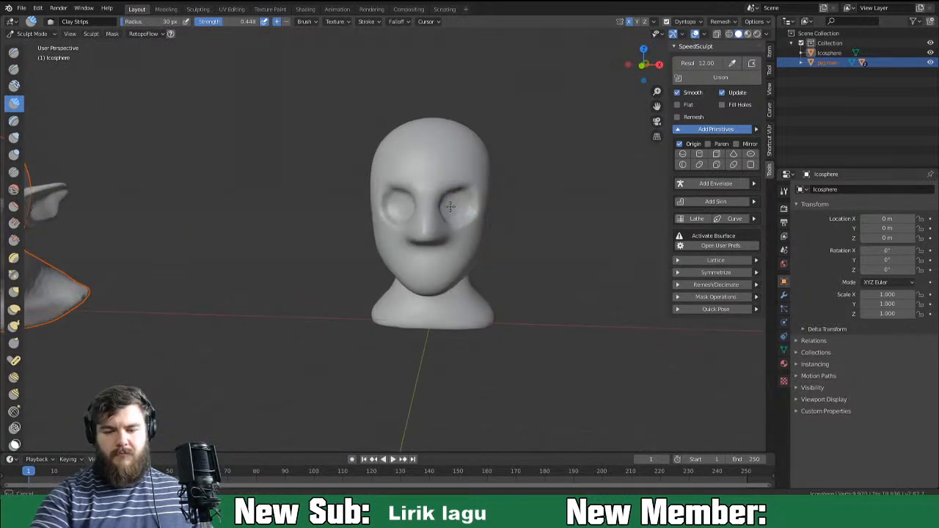
{"action": "left_click_drag", "start_coordinate": [462, 205], "coordinate": [461, 217]}
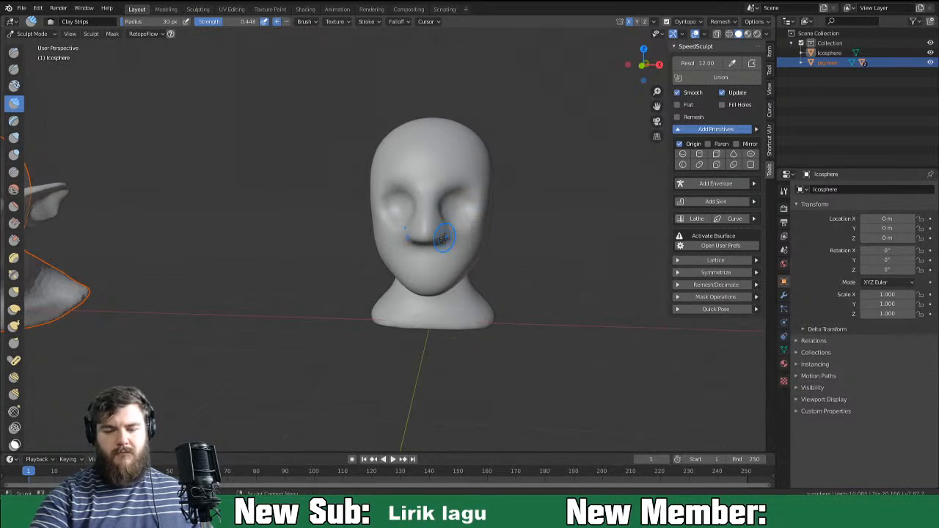
{"action": "mouse_move", "coordinate": [436, 239]}
{"action": "middle_mouse_down"}
{"action": "mouse_move", "coordinate": [382, 220]}
{"action": "mouse_move", "coordinate": [396, 213]}
{"action": "middle_mouse_up"}
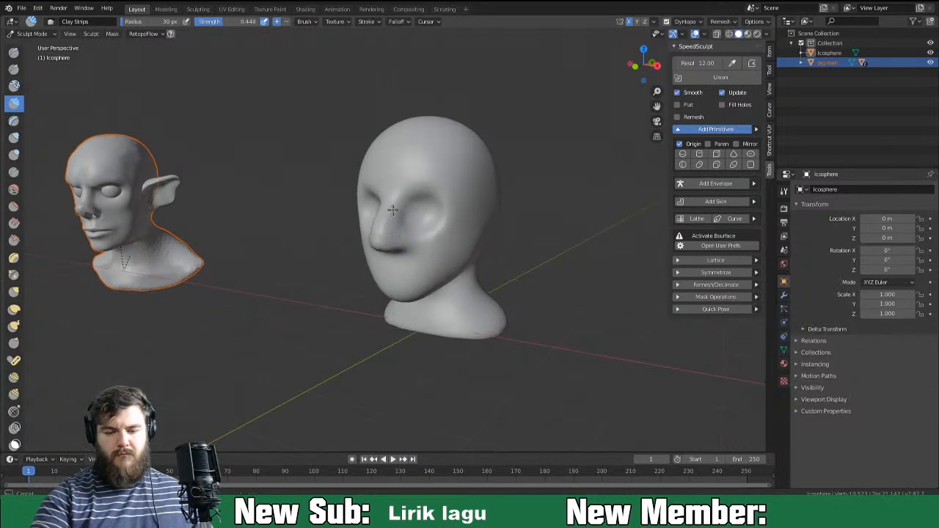
{"action": "mouse_move", "coordinate": [421, 243]}
{"action": "middle_mouse_down"}
{"action": "mouse_move", "coordinate": [459, 212]}
{"action": "mouse_move", "coordinate": [458, 228]}
{"action": "middle_mouse_up"}
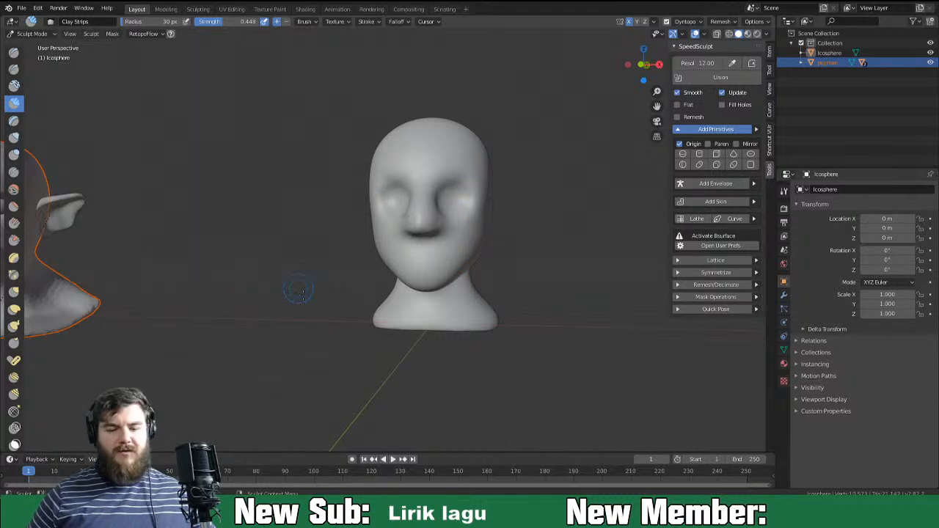
Turn off smooth shading in the Dyntopo settings.
{"action": "scroll", "coordinate": [298, 289], "scroll_direction": "up", "scroll_amount": 3}
{"action": "middle_click_drag", "start_coordinate": [504, 327], "coordinate": [427, 283]}
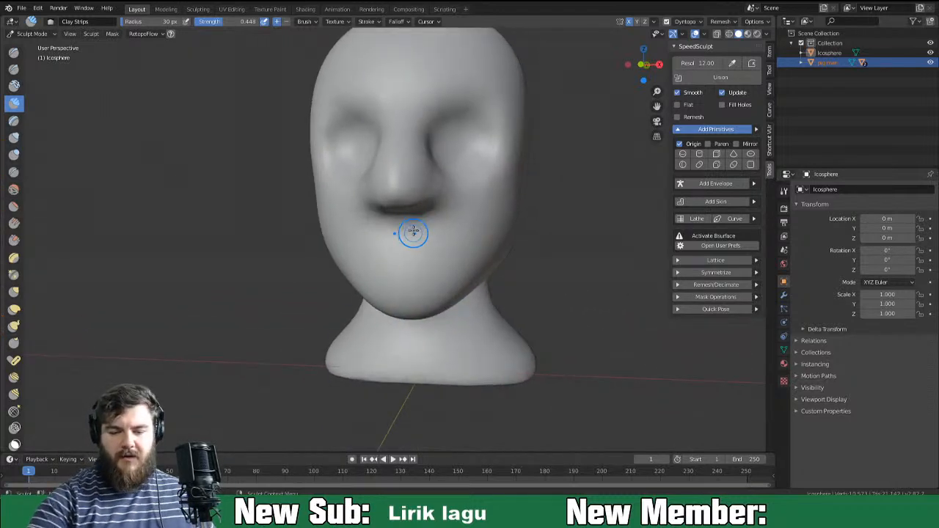
{"action": "left_click", "coordinate": [699, 23]}
{"action": "left_click", "coordinate": [742, 75]}
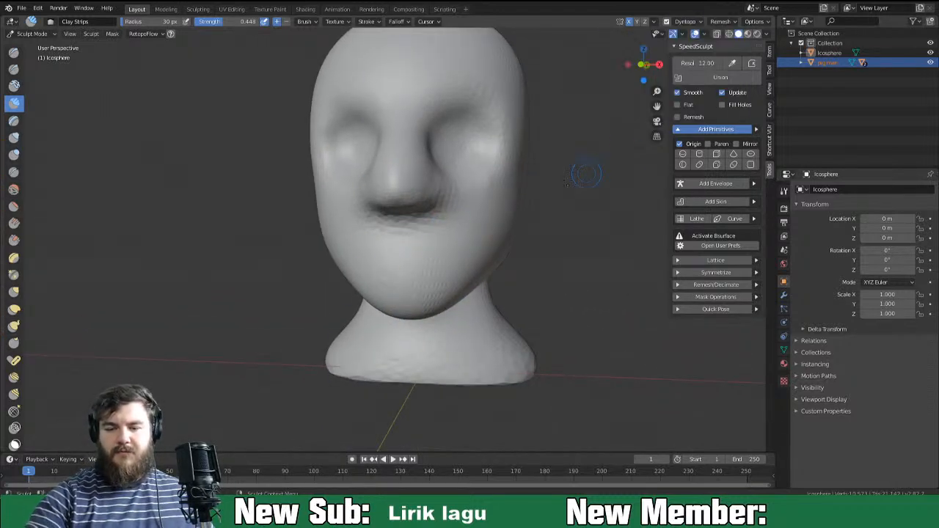
Build up the upper and lower lip areas around a downturned mouth line with Clay Strips at a 30 px radius.
{"action": "middle_click_drag", "start_coordinate": [429, 237], "coordinate": [445, 239]}
{"action": "mouse_move", "coordinate": [434, 235]}
{"action": "left_mouse_down"}
{"action": "mouse_move", "coordinate": [463, 242]}
{"action": "mouse_move", "coordinate": [429, 250]}
{"action": "mouse_move", "coordinate": [459, 247]}
{"action": "left_mouse_up"}
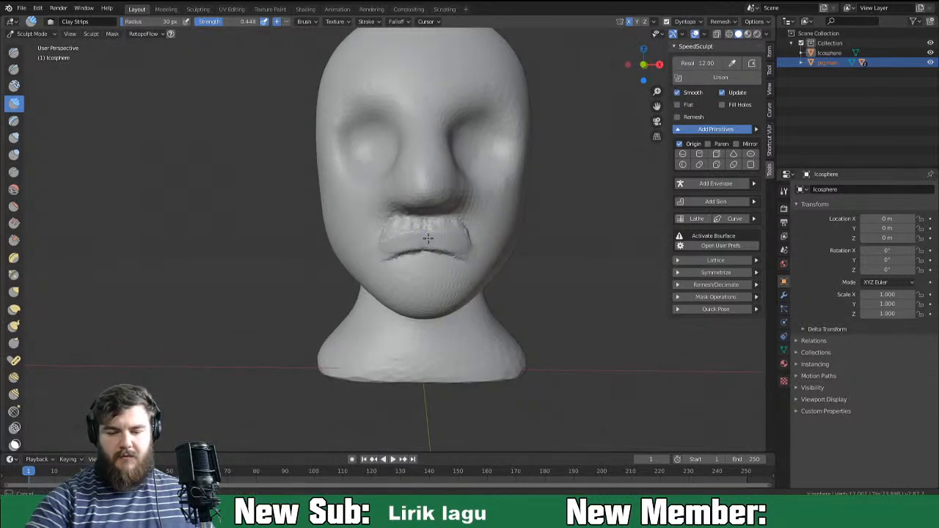
{"action": "left_click_drag", "start_coordinate": [428, 224], "coordinate": [453, 227]}
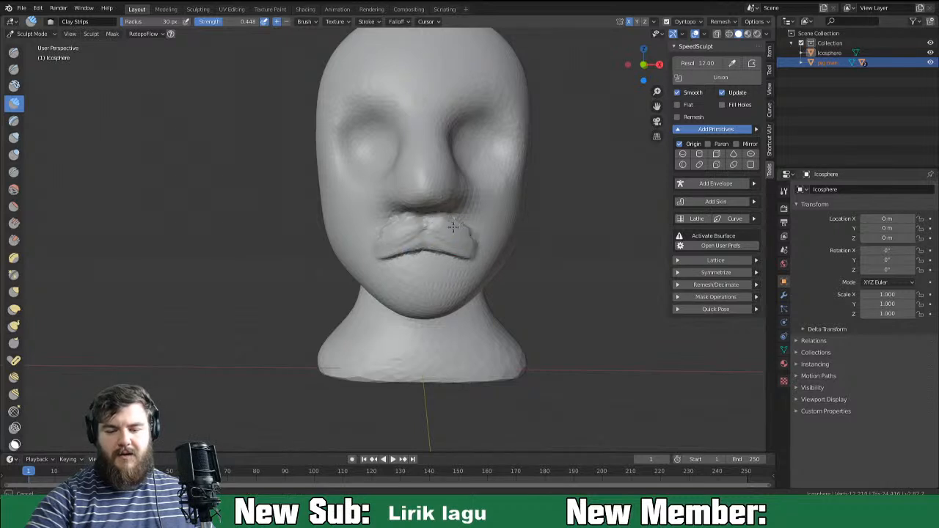
{"action": "left_click_drag", "start_coordinate": [460, 225], "coordinate": [465, 217]}
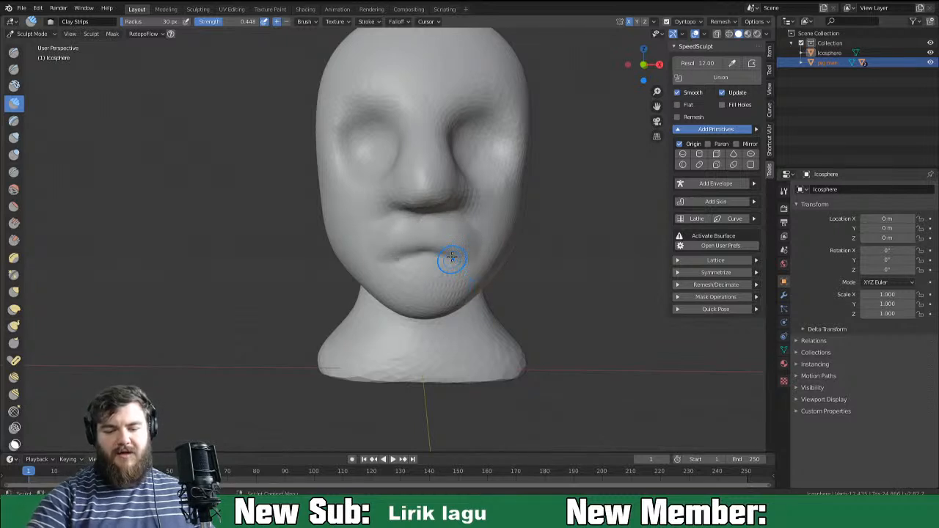
{"action": "left_click_drag", "start_coordinate": [446, 271], "coordinate": [433, 268]}
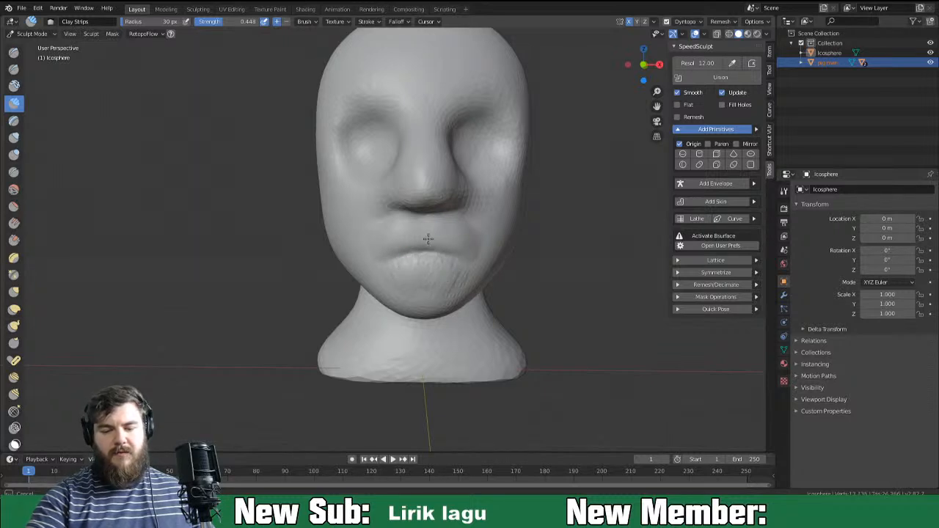
{"action": "left_click_drag", "start_coordinate": [450, 249], "coordinate": [477, 257]}
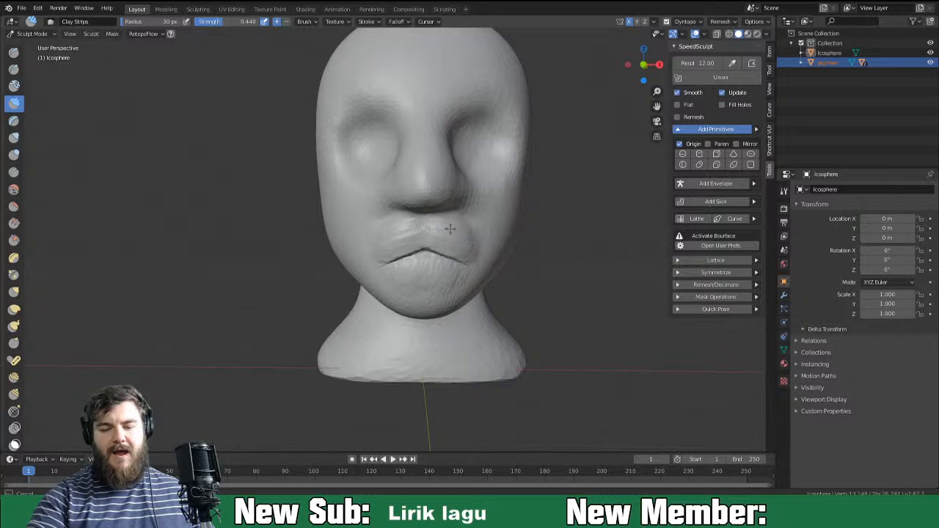
Pull the mouth area forwards in profile with the Grab brush at a 119 px radius.
{"action": "middle_click_drag", "start_coordinate": [463, 234], "coordinate": [287, 262]}
{"action": "key", "text": "g"}
{"action": "key", "text": "f"}
{"action": "left_click", "coordinate": [325, 286]}
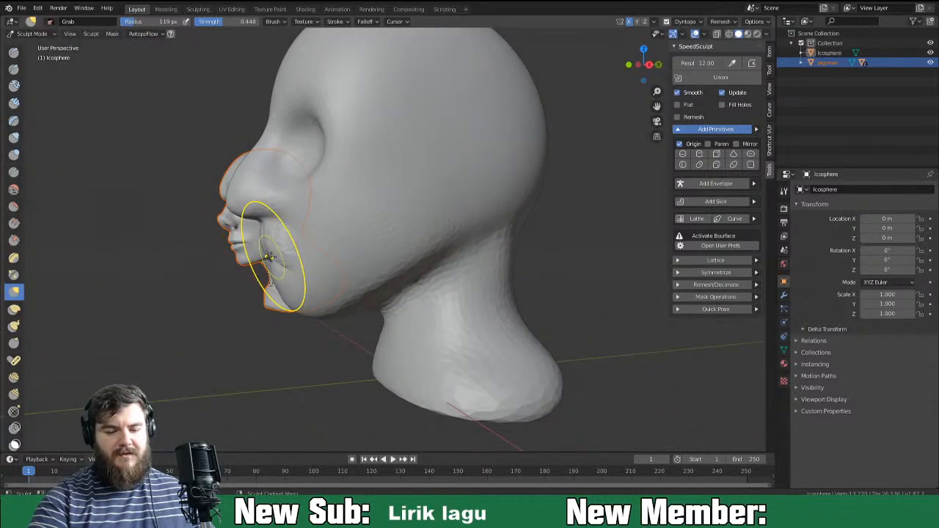
{"action": "left_click_drag", "start_coordinate": [270, 257], "coordinate": [251, 263]}
{"action": "left_click_drag", "start_coordinate": [270, 265], "coordinate": [268, 267]}
{"action": "mouse_move", "coordinate": [299, 311]}
{"action": "middle_mouse_down"}
{"action": "mouse_move", "coordinate": [334, 283]}
{"action": "mouse_move", "coordinate": [366, 286]}
{"action": "middle_mouse_up"}
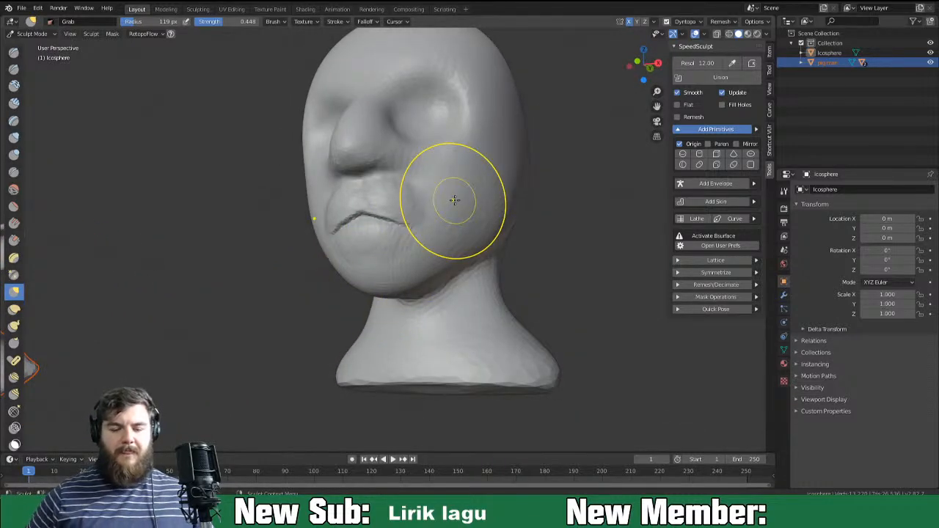
Build up the area between the lower lip and the chin with Clay Strips at a 58 px radius.
{"action": "scroll", "coordinate": [437, 329], "scroll_direction": "up", "scroll_amount": 4}
{"action": "middle_click_drag", "start_coordinate": [434, 323], "coordinate": [473, 328]}
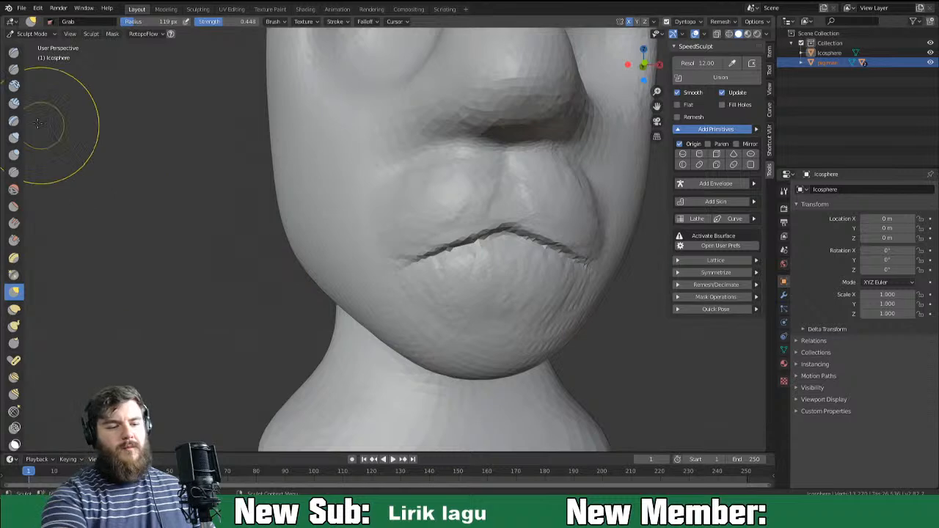
{"action": "left_click", "coordinate": [14, 104]}
{"action": "key", "text": "f"}
{"action": "left_click", "coordinate": [505, 270]}
{"action": "middle_click_drag", "start_coordinate": [485, 289], "coordinate": [444, 275], "text": "shift"}
{"action": "key", "text": "f"}
{"action": "left_click", "coordinate": [465, 275]}
{"action": "mouse_move", "coordinate": [402, 249]}
{"action": "left_mouse_down"}
{"action": "mouse_move", "coordinate": [446, 262]}
{"action": "mouse_move", "coordinate": [400, 231]}
{"action": "mouse_move", "coordinate": [447, 253]}
{"action": "mouse_move", "coordinate": [382, 294]}
{"action": "mouse_move", "coordinate": [432, 291]}
{"action": "mouse_move", "coordinate": [450, 316]}
{"action": "mouse_move", "coordinate": [450, 278]}
{"action": "mouse_move", "coordinate": [427, 308]}
{"action": "mouse_move", "coordinate": [413, 290]}
{"action": "left_mouse_up"}
{"action": "mouse_move", "coordinate": [405, 239]}
{"action": "left_mouse_down"}
{"action": "mouse_move", "coordinate": [396, 271]}
{"action": "mouse_move", "coordinate": [444, 296]}
{"action": "left_mouse_up"}
{"action": "mouse_move", "coordinate": [392, 275]}
{"action": "left_mouse_down"}
{"action": "mouse_move", "coordinate": [461, 283]}
{"action": "mouse_move", "coordinate": [430, 318]}
{"action": "mouse_move", "coordinate": [451, 325]}
{"action": "mouse_move", "coordinate": [503, 277]}
{"action": "left_mouse_up"}
Add strips from the cheeks past the mouth corners to the chin with Clay Strips, and smooth the mouth and chin area.
{"action": "left_click_drag", "start_coordinate": [530, 214], "coordinate": [473, 284]}
{"action": "middle_click_drag", "start_coordinate": [474, 285], "coordinate": [439, 275]}
{"action": "left_click_drag", "start_coordinate": [499, 195], "coordinate": [401, 320]}
{"action": "left_click_drag", "start_coordinate": [473, 218], "coordinate": [414, 313]}
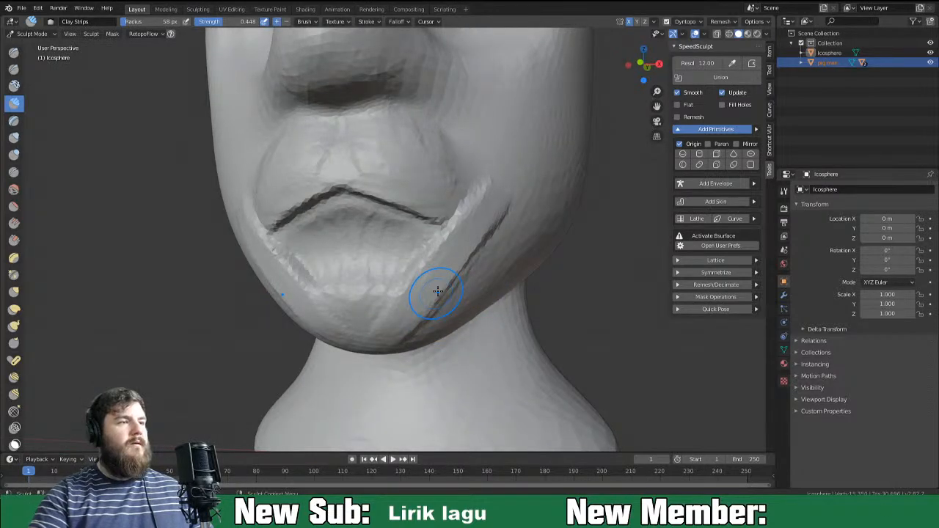
{"action": "mouse_move", "coordinate": [451, 269]}
{"action": "left_mouse_down"}
{"action": "mouse_move", "coordinate": [461, 209]}
{"action": "mouse_move", "coordinate": [473, 187]}
{"action": "mouse_move", "coordinate": [493, 189]}
{"action": "left_mouse_up"}
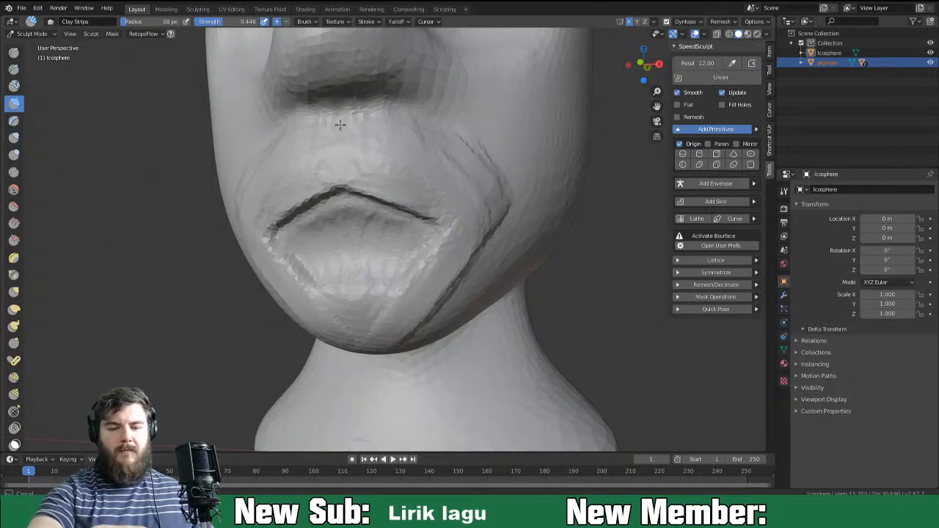
{"action": "mouse_move", "coordinate": [346, 119]}
{"action": "left_mouse_down", "text": "shift"}
{"action": "mouse_move", "coordinate": [392, 132]}
{"action": "mouse_move", "coordinate": [469, 178]}
{"action": "mouse_move", "coordinate": [444, 282]}
{"action": "mouse_move", "coordinate": [404, 338]}
{"action": "mouse_move", "coordinate": [294, 264]}
{"action": "mouse_move", "coordinate": [379, 306]}
{"action": "left_mouse_up", "text": "shift"}
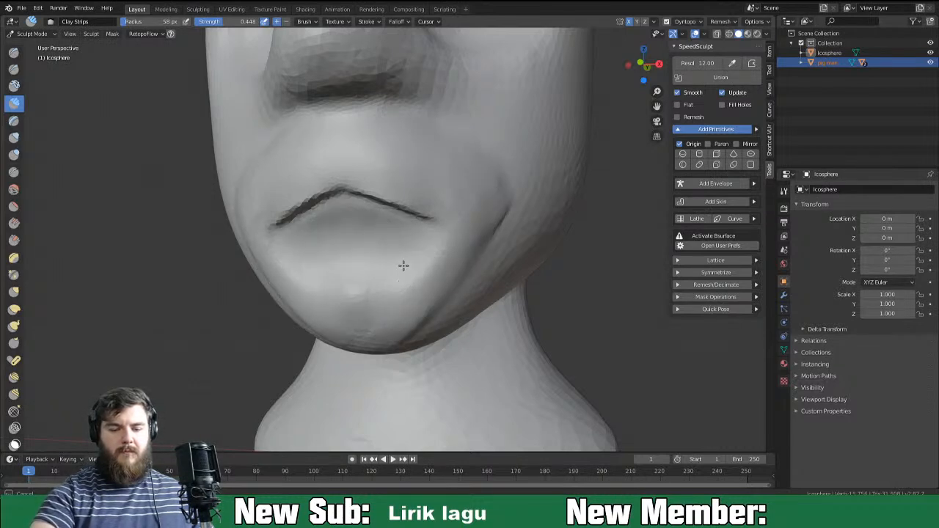
{"action": "left_click_drag", "start_coordinate": [404, 276], "coordinate": [390, 276], "text": "shift"}
Crease the lower lip's bottom edge and deepen the line between the lips with the Crease brush at a 35 px radius.
{"action": "middle_click_drag", "start_coordinate": [428, 244], "coordinate": [465, 240]}
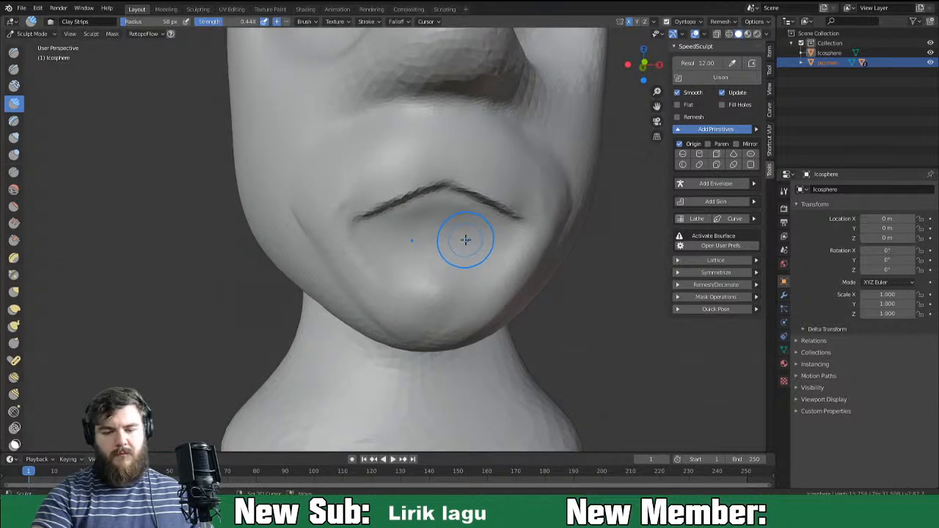
{"action": "key", "text": "shift+c"}
{"action": "mouse_move", "coordinate": [374, 226]}
{"action": "left_mouse_down"}
{"action": "mouse_move", "coordinate": [422, 228]}
{"action": "mouse_move", "coordinate": [462, 218]}
{"action": "mouse_move", "coordinate": [379, 224]}
{"action": "mouse_move", "coordinate": [461, 210]}
{"action": "left_mouse_up"}
{"action": "mouse_move", "coordinate": [393, 231]}
{"action": "left_mouse_down"}
{"action": "mouse_move", "coordinate": [455, 220]}
{"action": "mouse_move", "coordinate": [374, 231]}
{"action": "mouse_move", "coordinate": [411, 220]}
{"action": "left_mouse_up"}
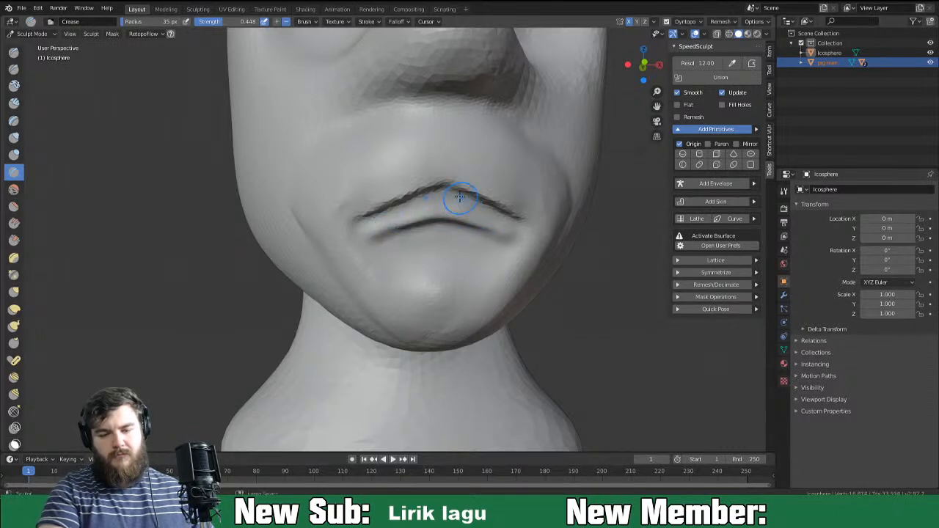
{"action": "left_click_drag", "start_coordinate": [373, 213], "coordinate": [521, 219]}
{"action": "left_click_drag", "start_coordinate": [449, 194], "coordinate": [523, 220]}
{"action": "middle_click_drag", "start_coordinate": [507, 236], "coordinate": [488, 237]}
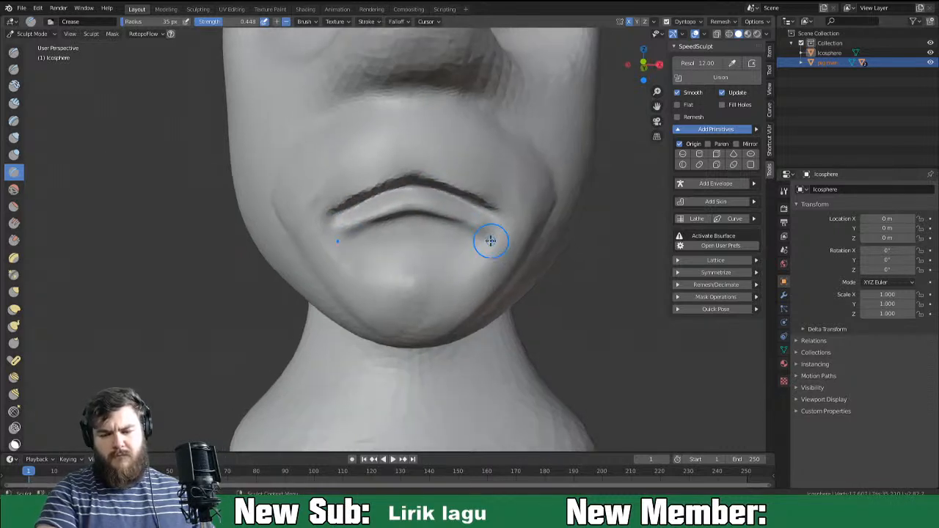
Reshape the lips and mouth corners with the Grab brush at a 71 px radius.
{"action": "key", "text": "g"}
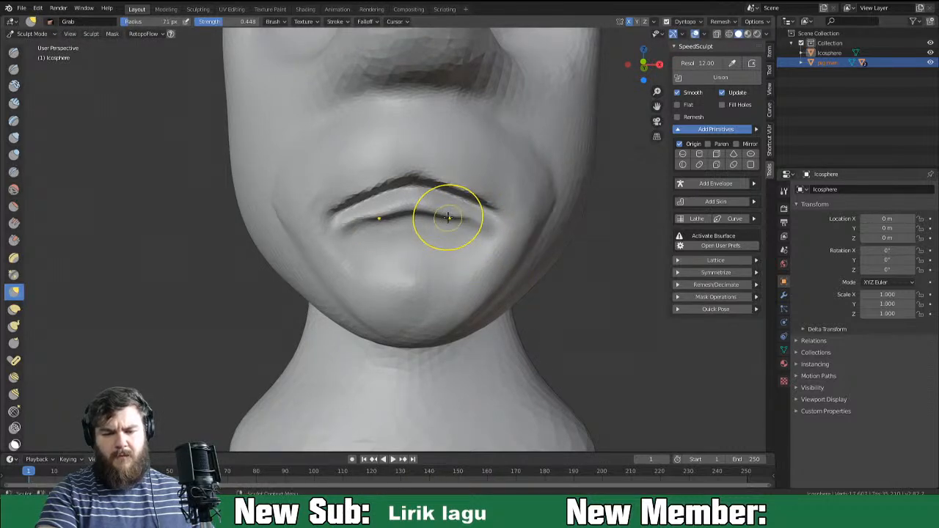
{"action": "mouse_move", "coordinate": [440, 216]}
{"action": "left_mouse_down"}
{"action": "mouse_move", "coordinate": [480, 221]}
{"action": "mouse_move", "coordinate": [459, 228]}
{"action": "left_mouse_up"}
{"action": "middle_click_drag", "start_coordinate": [506, 246], "coordinate": [579, 262]}
{"action": "mouse_move", "coordinate": [632, 303]}
{"action": "middle_mouse_down"}
{"action": "mouse_move", "coordinate": [615, 304]}
{"action": "mouse_move", "coordinate": [577, 270]}
{"action": "middle_mouse_up"}
{"action": "left_click_drag", "start_coordinate": [568, 181], "coordinate": [543, 160]}
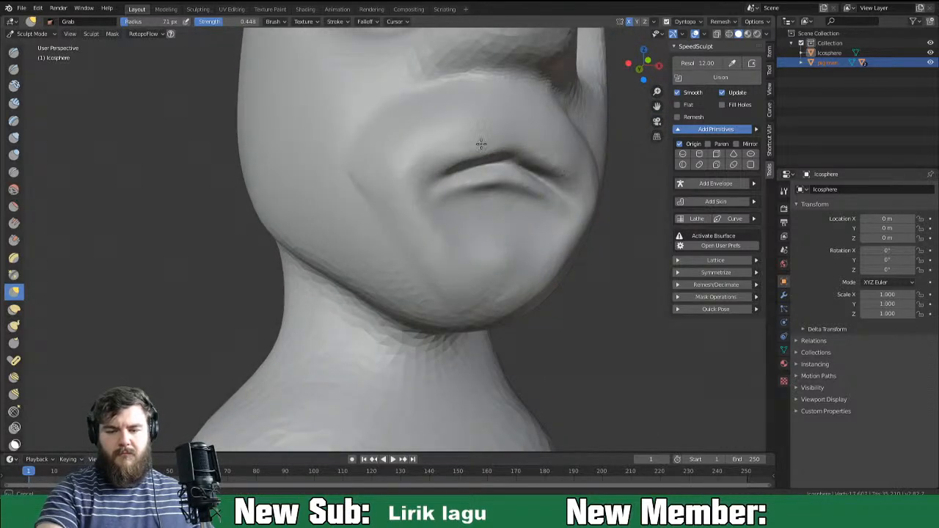
{"action": "mouse_move", "coordinate": [528, 222]}
{"action": "middle_mouse_down"}
{"action": "mouse_move", "coordinate": [529, 239]}
{"action": "mouse_move", "coordinate": [511, 222]}
{"action": "middle_mouse_up"}
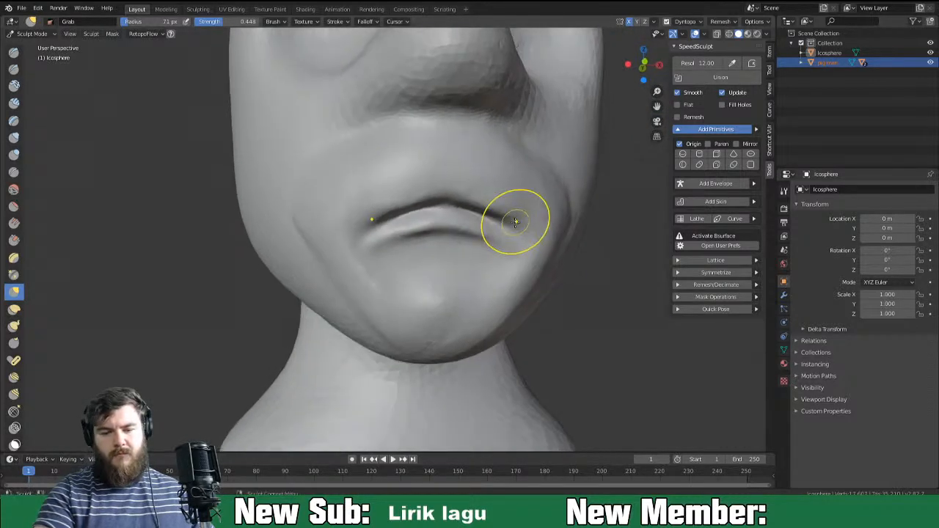
Deepen the line between the lips out to the mouth corners with the Crease brush at a 43 px radius.
{"action": "key", "text": "shift+c"}
{"action": "key", "text": "f"}
{"action": "left_click", "coordinate": [496, 226]}
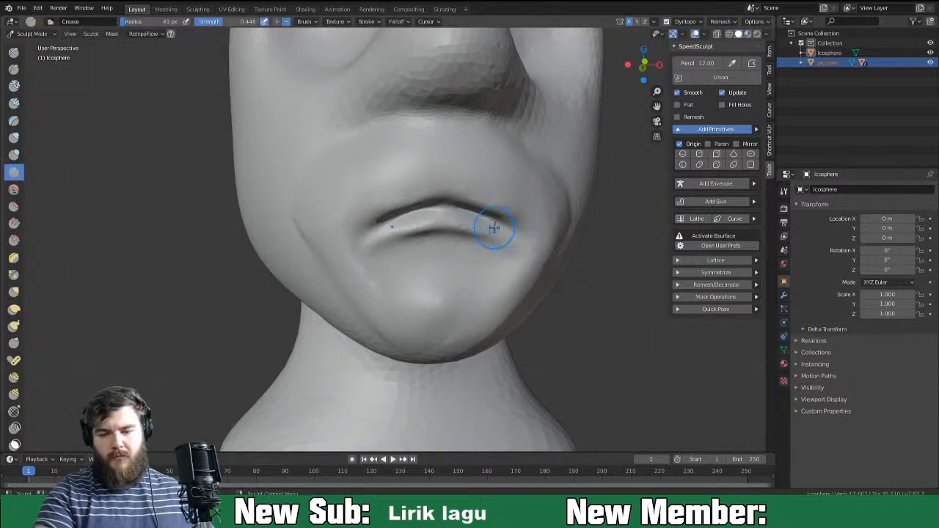
{"action": "mouse_move", "coordinate": [514, 211]}
{"action": "left_mouse_down"}
{"action": "mouse_move", "coordinate": [448, 184]}
{"action": "mouse_move", "coordinate": [463, 186]}
{"action": "left_mouse_up"}
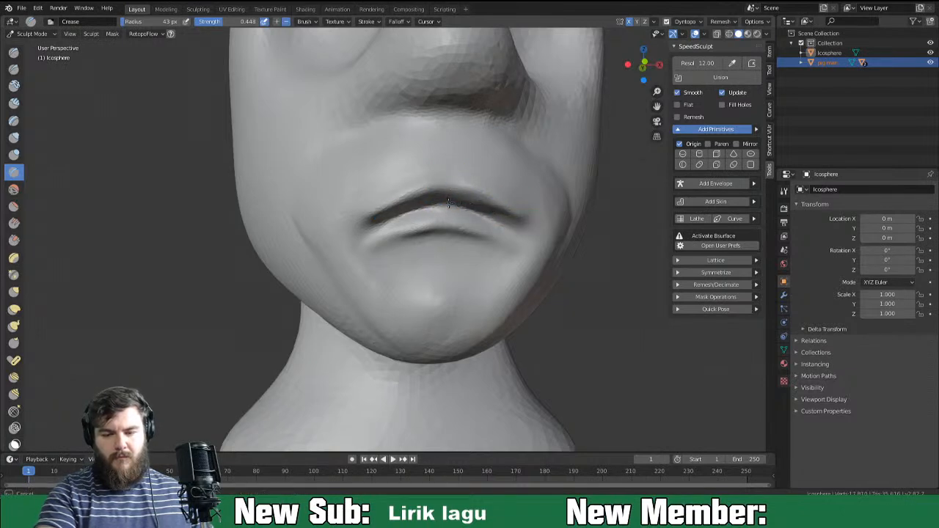
{"action": "middle_click_drag", "start_coordinate": [505, 225], "coordinate": [484, 219]}
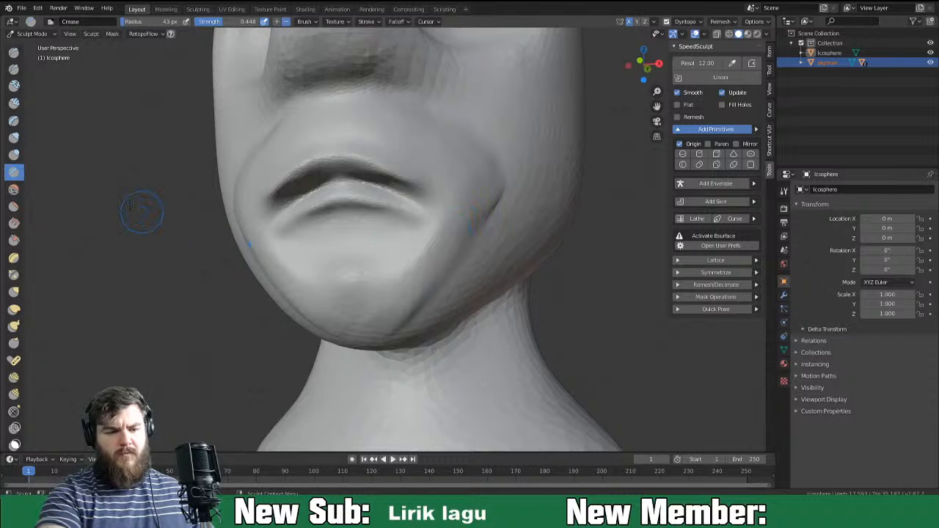
Adjust the shape of the mouth area, cheeks and jaw from several angles with the Grab brush at a 135 px radius.
{"action": "left_click", "coordinate": [13, 103]}
{"action": "mouse_move", "coordinate": [389, 218]}
{"action": "middle_mouse_down"}
{"action": "mouse_move", "coordinate": [424, 251]}
{"action": "mouse_move", "coordinate": [381, 253]}
{"action": "mouse_move", "coordinate": [314, 296]}
{"action": "mouse_move", "coordinate": [350, 277]}
{"action": "mouse_move", "coordinate": [308, 275]}
{"action": "middle_mouse_up"}
{"action": "key", "text": "g"}
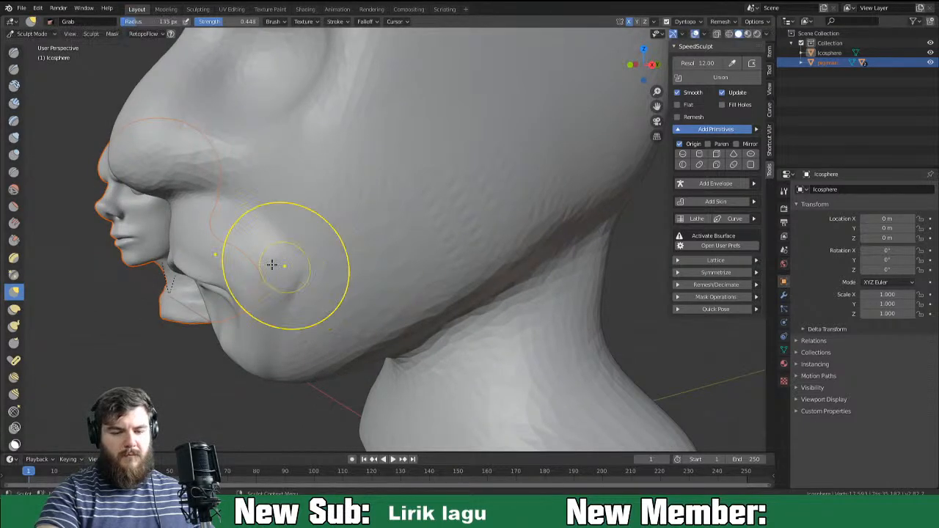
{"action": "left_click_drag", "start_coordinate": [219, 241], "coordinate": [234, 237]}
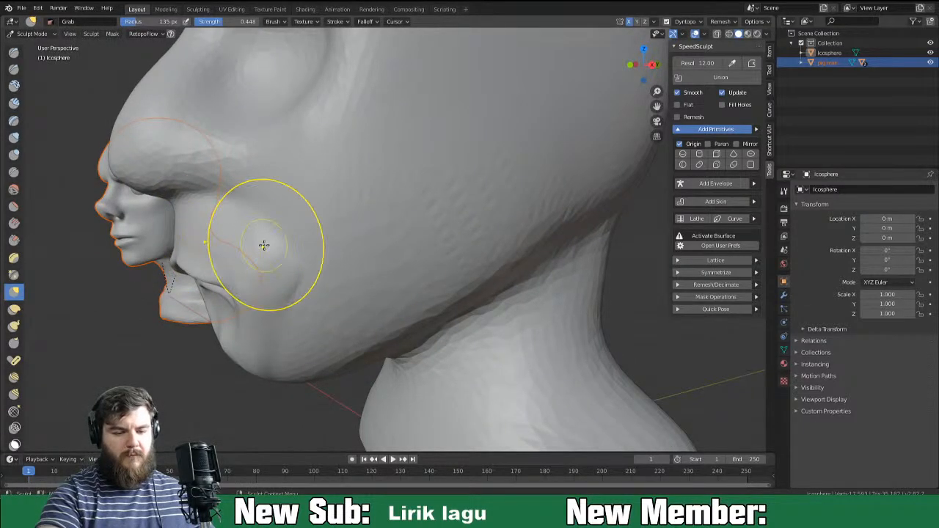
{"action": "left_click_drag", "start_coordinate": [262, 274], "coordinate": [293, 294]}
{"action": "mouse_move", "coordinate": [294, 293]}
{"action": "middle_mouse_down"}
{"action": "mouse_move", "coordinate": [369, 264]}
{"action": "mouse_move", "coordinate": [447, 204]}
{"action": "middle_mouse_up"}
{"action": "left_click_drag", "start_coordinate": [398, 218], "coordinate": [364, 169]}
{"action": "mouse_move", "coordinate": [320, 189]}
{"action": "left_mouse_down"}
{"action": "mouse_move", "coordinate": [352, 218]}
{"action": "mouse_move", "coordinate": [319, 205]}
{"action": "left_mouse_up"}
{"action": "mouse_move", "coordinate": [413, 240]}
{"action": "middle_mouse_down"}
{"action": "mouse_move", "coordinate": [540, 246]}
{"action": "mouse_move", "coordinate": [514, 250]}
{"action": "middle_mouse_up"}
{"action": "left_click_drag", "start_coordinate": [539, 229], "coordinate": [509, 288]}
{"action": "left_click_drag", "start_coordinate": [560, 219], "coordinate": [568, 218]}
{"action": "middle_click_drag", "start_coordinate": [571, 246], "coordinate": [513, 255]}
{"action": "scroll", "coordinate": [334, 194], "scroll_direction": "down", "scroll_amount": 5}
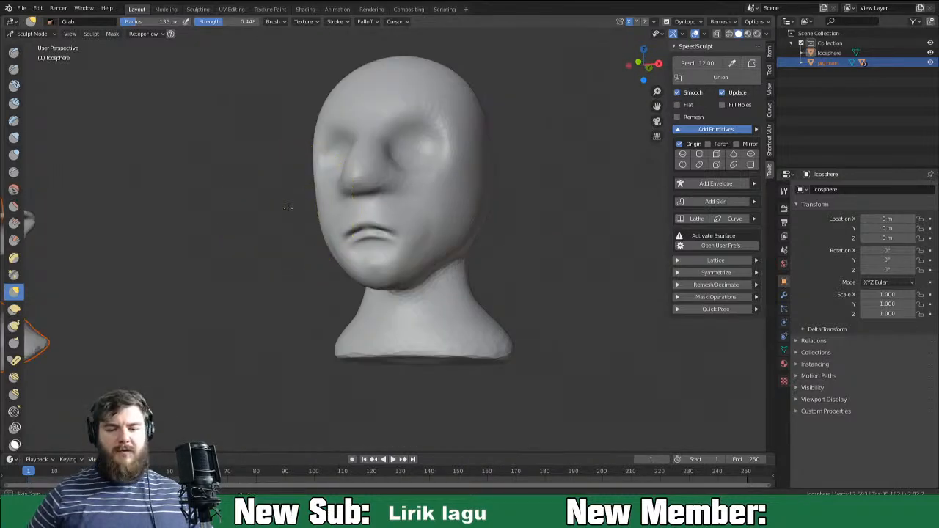
Build up the eye sockets and brow with Clay Strips, using a 57 px radius for the finer strokes, and smooth them.
{"action": "middle_click_drag", "start_coordinate": [292, 209], "coordinate": [322, 218]}
{"action": "scroll", "coordinate": [323, 231], "scroll_direction": "up", "scroll_amount": 4}
{"action": "middle_click_drag", "start_coordinate": [531, 261], "coordinate": [528, 302], "text": "shift"}
{"action": "key", "text": "f"}
{"action": "left_click", "coordinate": [461, 153]}
{"action": "left_click", "coordinate": [19, 108]}
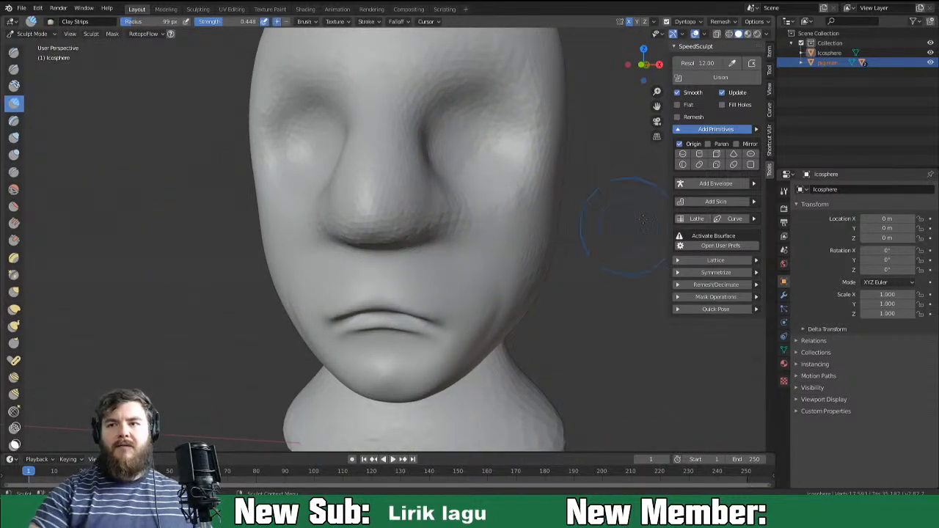
{"action": "scroll", "coordinate": [556, 237], "scroll_direction": "down", "scroll_amount": 3}
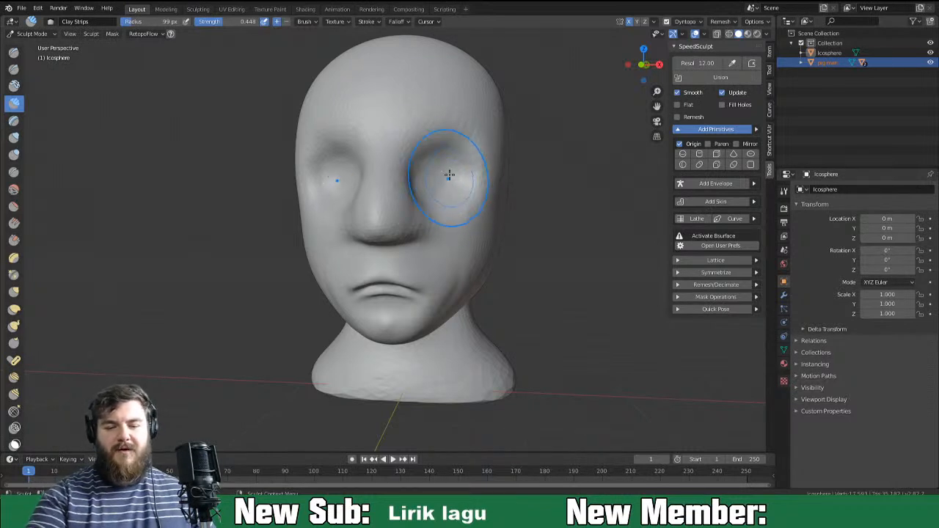
{"action": "mouse_move", "coordinate": [435, 178]}
{"action": "left_mouse_down"}
{"action": "mouse_move", "coordinate": [435, 163]}
{"action": "mouse_move", "coordinate": [444, 181]}
{"action": "mouse_move", "coordinate": [477, 142]}
{"action": "mouse_move", "coordinate": [481, 178]}
{"action": "left_mouse_up"}
{"action": "mouse_move", "coordinate": [453, 150]}
{"action": "left_mouse_down"}
{"action": "mouse_move", "coordinate": [433, 149]}
{"action": "mouse_move", "coordinate": [465, 126]}
{"action": "left_mouse_up"}
{"action": "left_click_drag", "start_coordinate": [413, 79], "coordinate": [439, 125]}
{"action": "left_click_drag", "start_coordinate": [499, 147], "coordinate": [487, 119]}
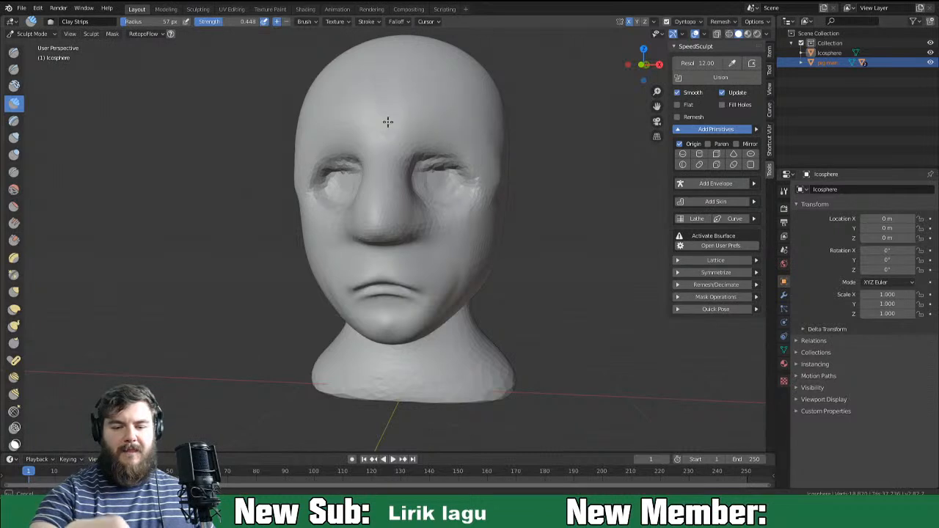
{"action": "mouse_move", "coordinate": [475, 90]}
{"action": "left_mouse_down"}
{"action": "mouse_move", "coordinate": [441, 165]}
{"action": "mouse_move", "coordinate": [452, 212]}
{"action": "left_mouse_up"}
Narrow and reshape the sides of the nose with the Grab brush at a 102 px radius.
{"action": "key", "text": "g"}
{"action": "key", "text": "f"}
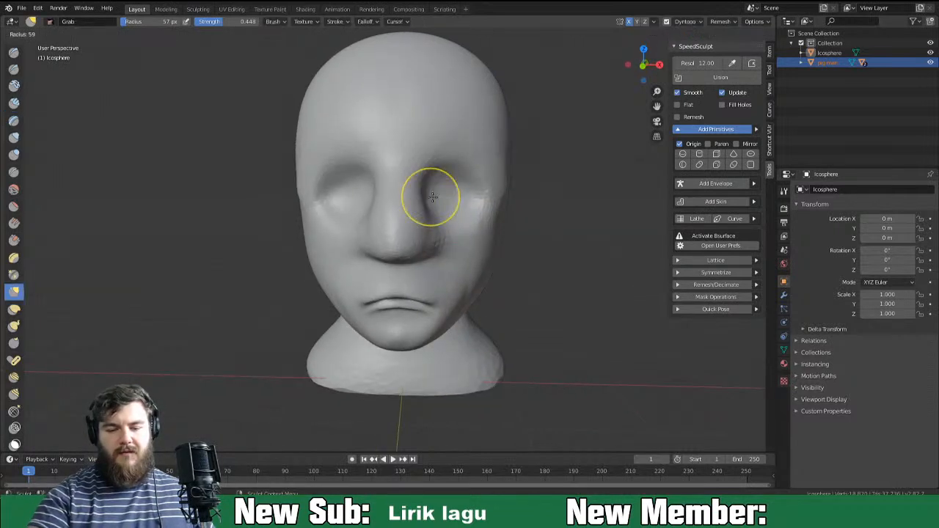
{"action": "left_click", "coordinate": [453, 212]}
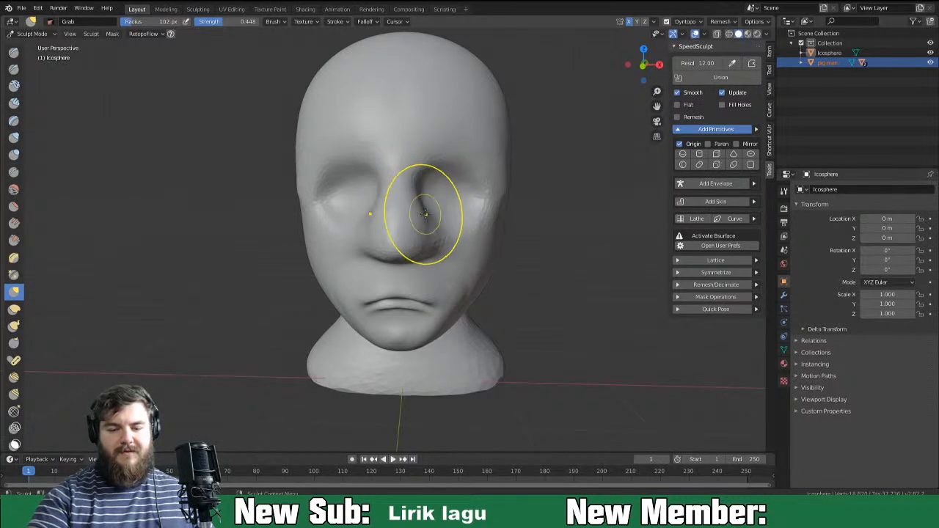
{"action": "mouse_move", "coordinate": [427, 214]}
{"action": "left_mouse_down"}
{"action": "mouse_move", "coordinate": [425, 245]}
{"action": "mouse_move", "coordinate": [419, 230]}
{"action": "mouse_move", "coordinate": [433, 248]}
{"action": "left_mouse_up"}
{"action": "left_click_drag", "start_coordinate": [428, 230], "coordinate": [428, 218]}
{"action": "mouse_move", "coordinate": [538, 285]}
{"action": "middle_mouse_down"}
{"action": "mouse_move", "coordinate": [448, 286]}
{"action": "mouse_move", "coordinate": [536, 277]}
{"action": "mouse_move", "coordinate": [524, 283]}
{"action": "mouse_move", "coordinate": [543, 299]}
{"action": "middle_mouse_up"}
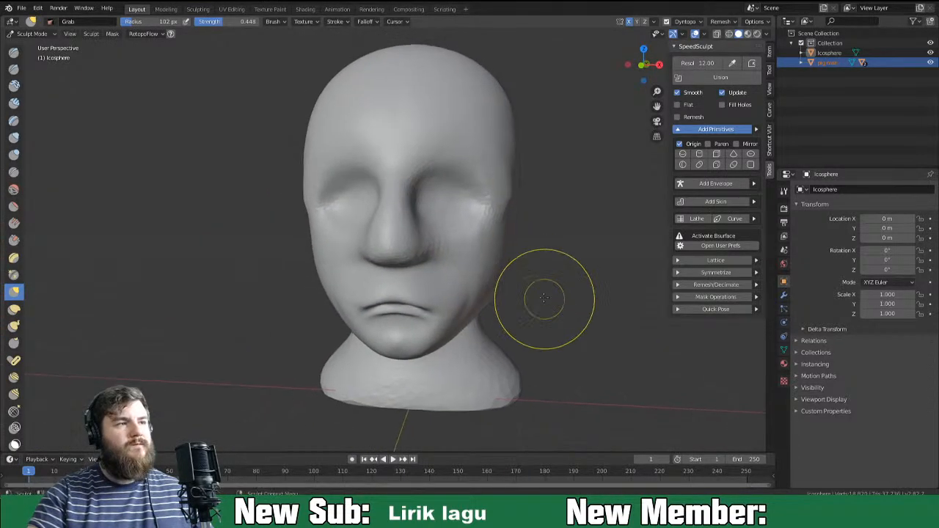
{"action": "middle_click_drag", "start_coordinate": [520, 203], "coordinate": [495, 242]}
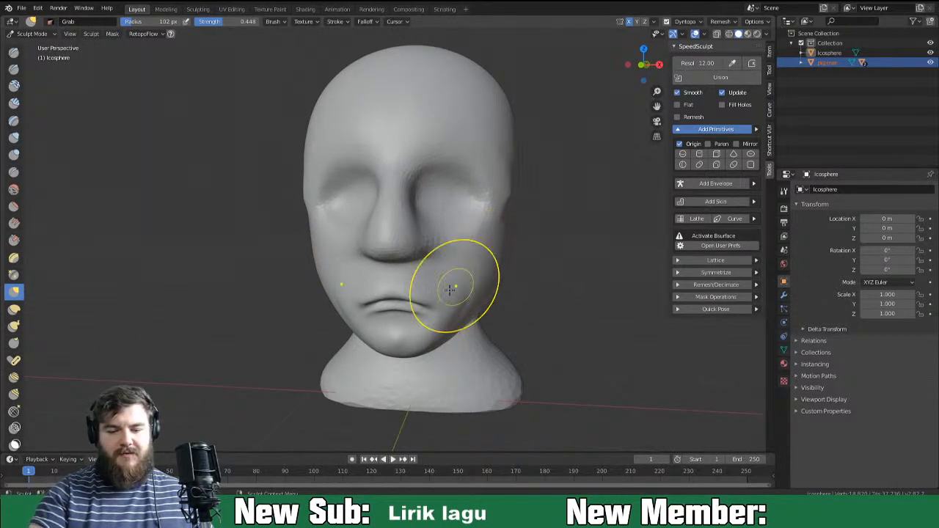
Build up the cheekbones and the area under the eyes with Clay Strips at a 54 px radius, and smooth them.
{"action": "left_click", "coordinate": [13, 103]}
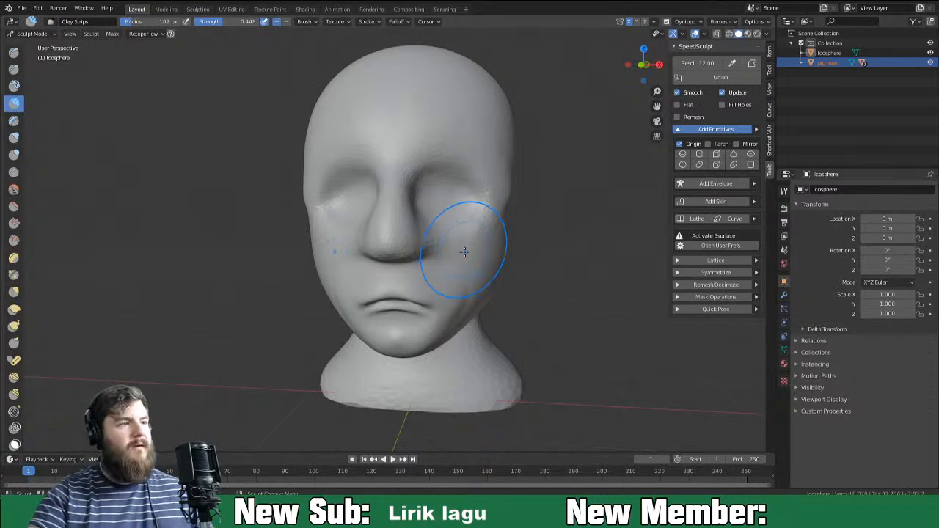
{"action": "key", "text": "bracketleft"}
{"action": "key", "text": "bracketleft"}
{"action": "key", "text": "bracketleft"}
{"action": "key", "text": "bracketleft"}
{"action": "key", "text": "bracketleft"}
{"action": "key", "text": "bracketleft"}
{"action": "middle_click_drag", "start_coordinate": [433, 266], "coordinate": [445, 214]}
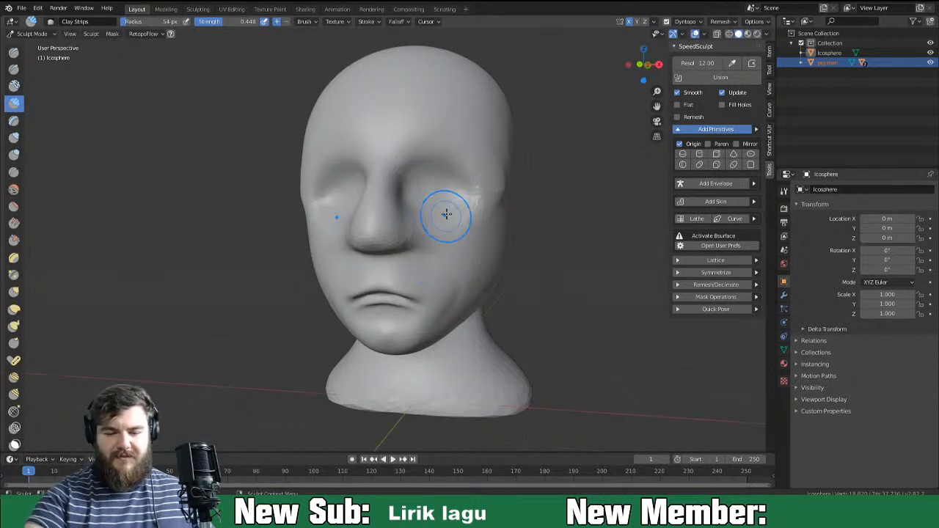
{"action": "mouse_move", "coordinate": [470, 258]}
{"action": "left_mouse_down"}
{"action": "mouse_move", "coordinate": [460, 221]}
{"action": "mouse_move", "coordinate": [493, 226]}
{"action": "left_mouse_up"}
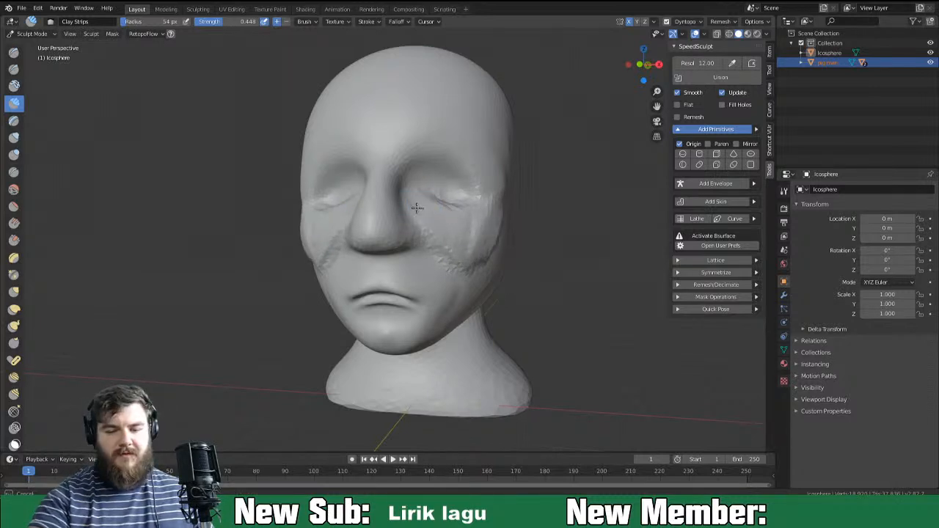
{"action": "left_click_drag", "start_coordinate": [429, 213], "coordinate": [407, 209]}
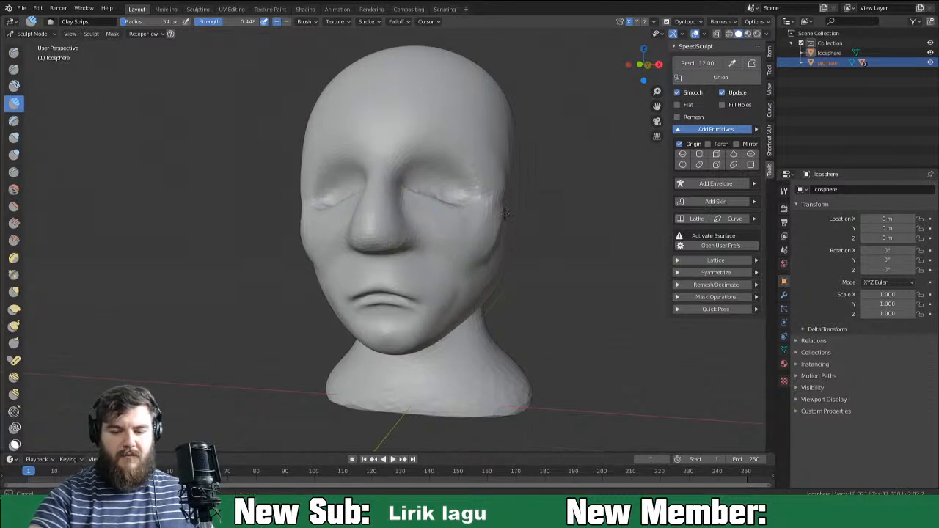
{"action": "mouse_move", "coordinate": [462, 206]}
{"action": "left_mouse_down"}
{"action": "mouse_move", "coordinate": [435, 200]}
{"action": "mouse_move", "coordinate": [446, 188]}
{"action": "mouse_move", "coordinate": [443, 205]}
{"action": "left_mouse_up"}
{"action": "mouse_move", "coordinate": [474, 222]}
{"action": "middle_mouse_down"}
{"action": "mouse_move", "coordinate": [411, 242]}
{"action": "mouse_move", "coordinate": [353, 279]}
{"action": "mouse_move", "coordinate": [443, 314]}
{"action": "mouse_move", "coordinate": [367, 308]}
{"action": "mouse_move", "coordinate": [481, 286]}
{"action": "middle_mouse_up"}
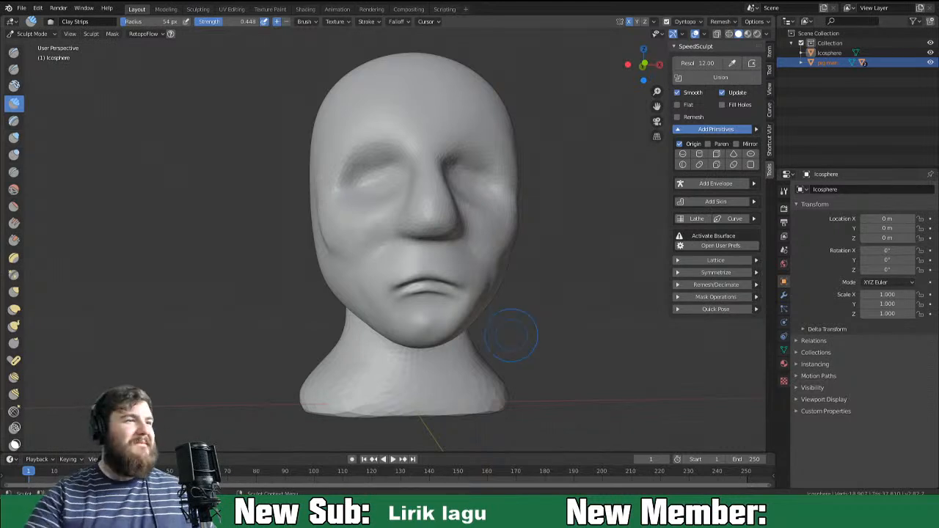
Carve folds from the nostrils down the cheeks and below the mouth corners with the Crease brush at a 32 px radius.
{"action": "middle_click_drag", "start_coordinate": [460, 365], "coordinate": [450, 257]}
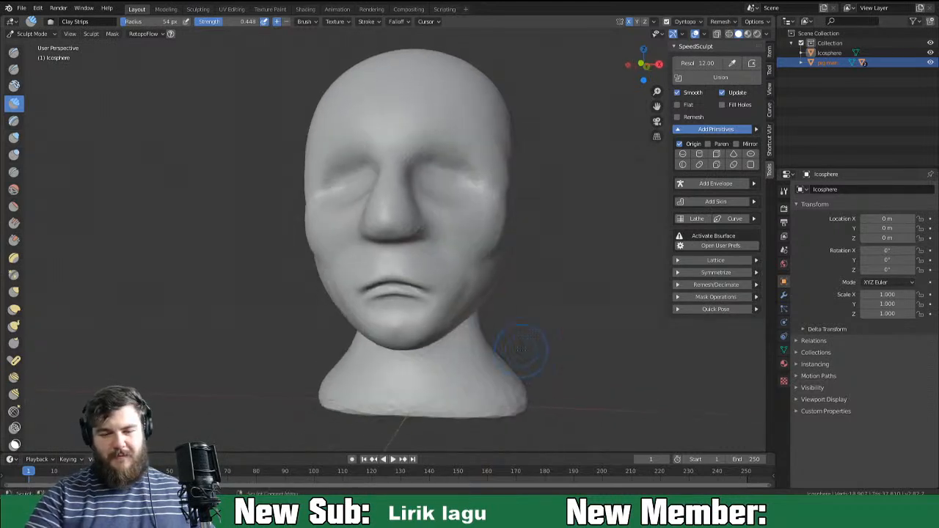
{"action": "key", "text": "shift+c"}
{"action": "key", "text": "f"}
{"action": "left_click", "coordinate": [442, 262]}
{"action": "left_click_drag", "start_coordinate": [425, 221], "coordinate": [468, 268]}
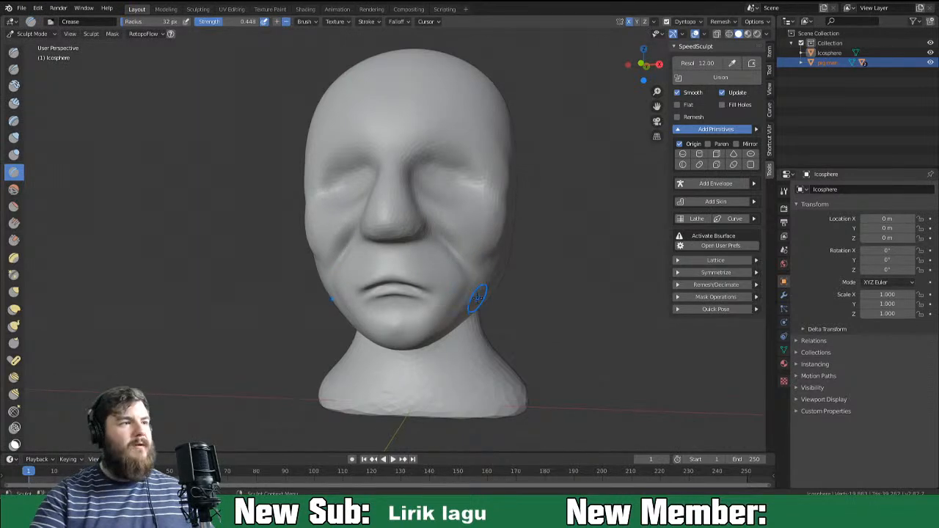
{"action": "left_click_drag", "start_coordinate": [425, 318], "coordinate": [428, 311]}
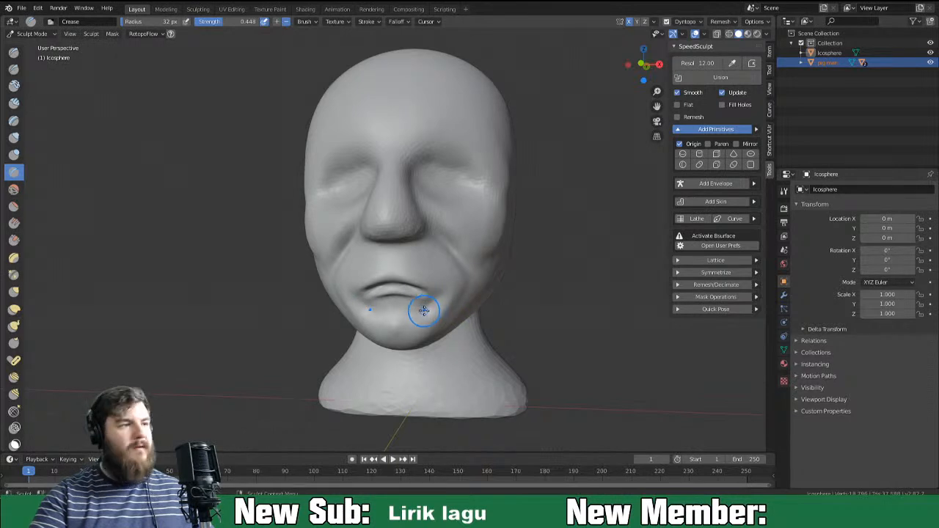
{"action": "left_click_drag", "start_coordinate": [434, 306], "coordinate": [434, 304]}
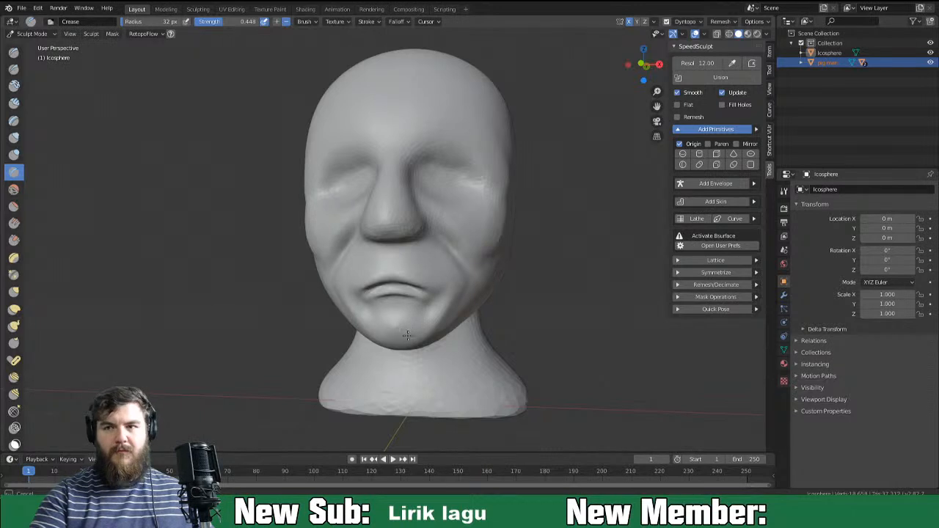
Build up the jawline and the side of the face with Clay Strips at a 63 px radius, and smooth the strips.
{"action": "mouse_move", "coordinate": [571, 300]}
{"action": "middle_mouse_down"}
{"action": "mouse_move", "coordinate": [503, 289]}
{"action": "mouse_move", "coordinate": [473, 302]}
{"action": "middle_mouse_up"}
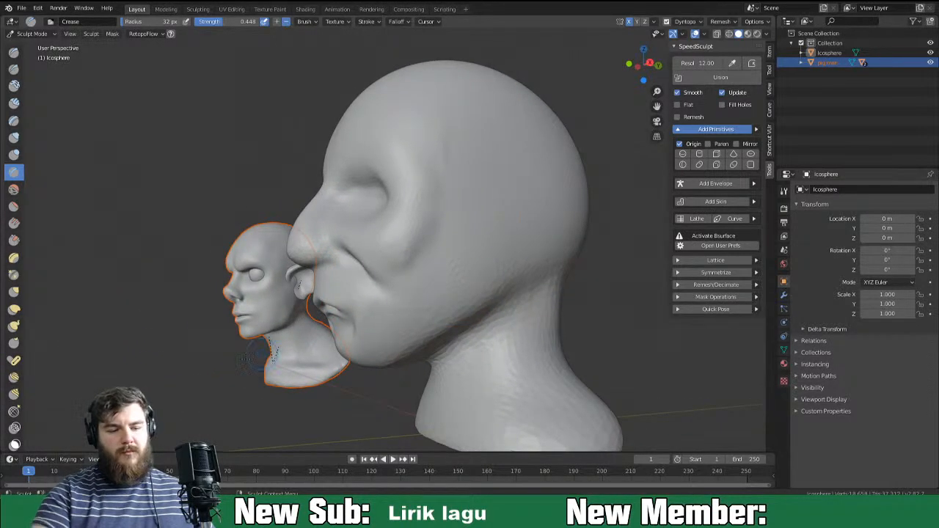
{"action": "left_click", "coordinate": [14, 103]}
{"action": "key", "text": "f"}
{"action": "left_click", "coordinate": [440, 336]}
{"action": "middle_click_drag", "start_coordinate": [444, 330], "coordinate": [460, 274], "text": "shift"}
{"action": "mouse_move", "coordinate": [434, 282]}
{"action": "left_mouse_down"}
{"action": "mouse_move", "coordinate": [493, 177]}
{"action": "mouse_move", "coordinate": [492, 219]}
{"action": "left_mouse_up"}
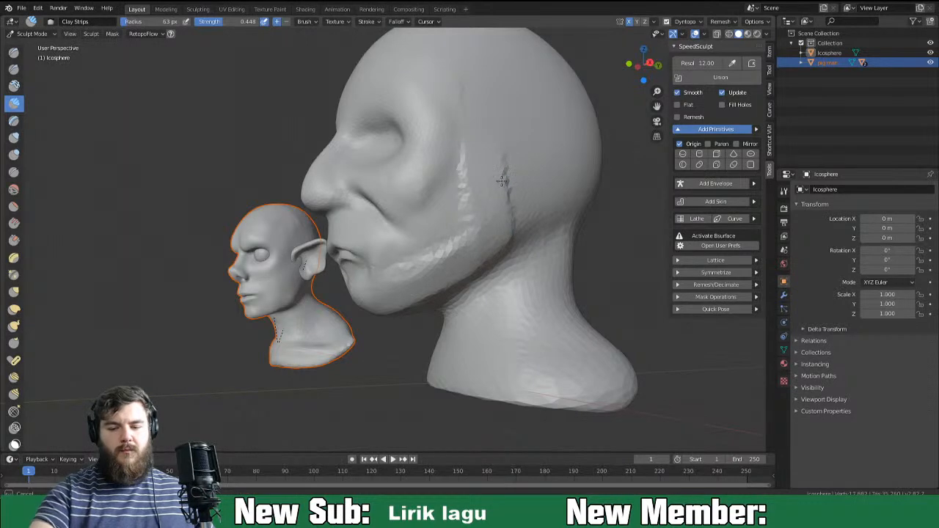
{"action": "mouse_move", "coordinate": [428, 272]}
{"action": "left_mouse_down"}
{"action": "mouse_move", "coordinate": [388, 283]}
{"action": "mouse_move", "coordinate": [471, 186]}
{"action": "left_mouse_up"}
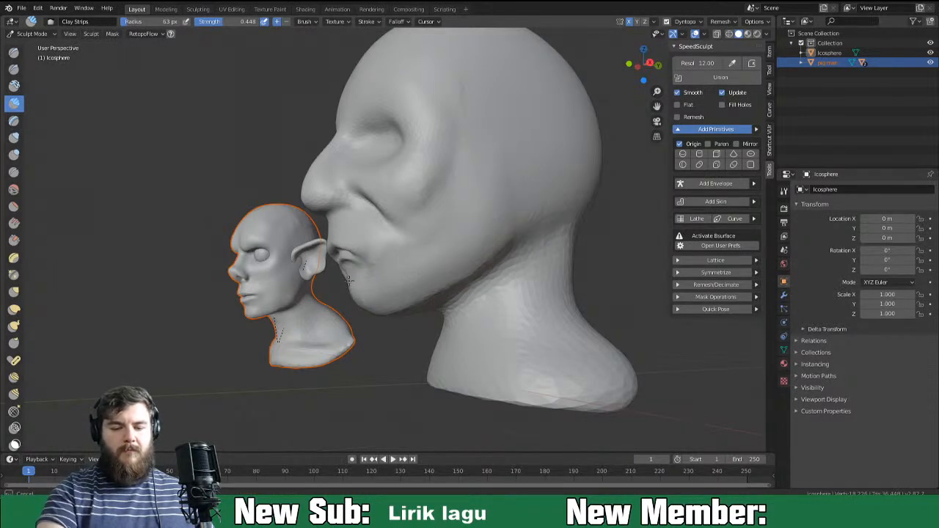
{"action": "mouse_move", "coordinate": [519, 262]}
{"action": "middle_mouse_down"}
{"action": "mouse_move", "coordinate": [550, 266]}
{"action": "mouse_move", "coordinate": [513, 261]}
{"action": "middle_mouse_up"}
Switch to Object Mode, select the second bust and enable mirroring for SpeedSculpt primitives.
{"action": "left_click", "coordinate": [32, 34]}
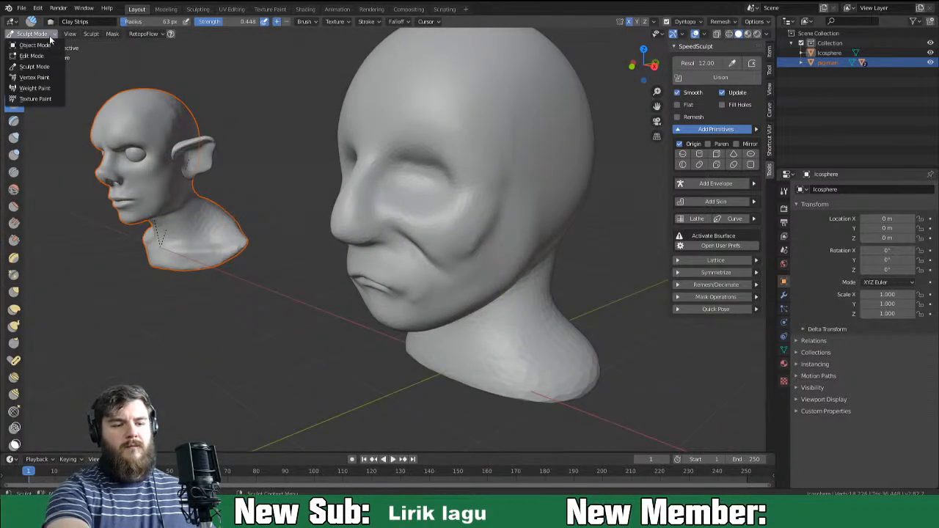
{"action": "left_click", "coordinate": [30, 45]}
{"action": "left_click", "coordinate": [484, 259]}
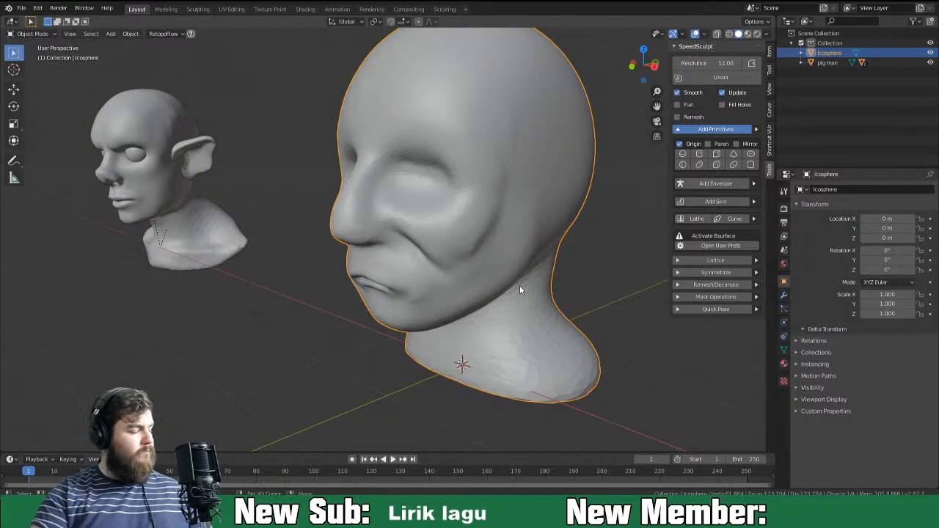
{"action": "key", "text": "shift+a"}
{"action": "left_click", "coordinate": [736, 144]}
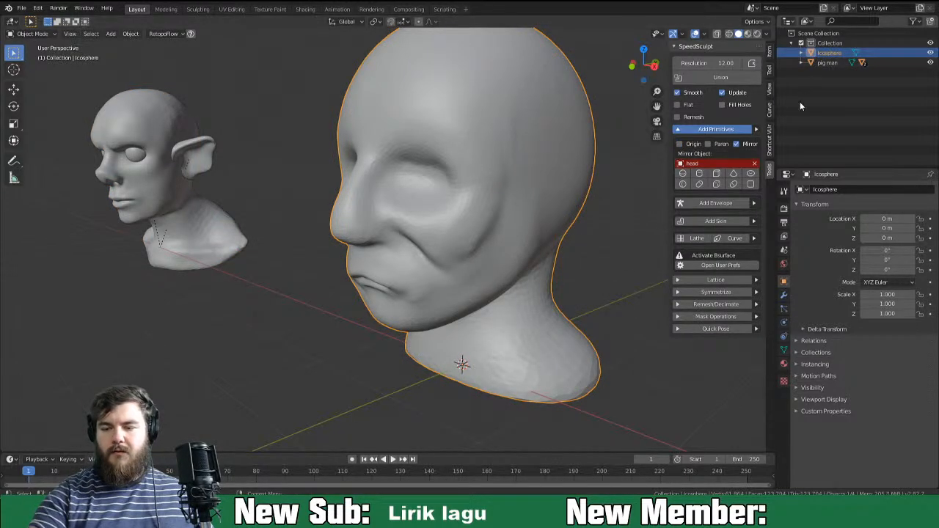
Rename the Icosphere bust "old man" and set it as the mirror object for added primitives.
{"action": "double_click", "coordinate": [835, 53]}
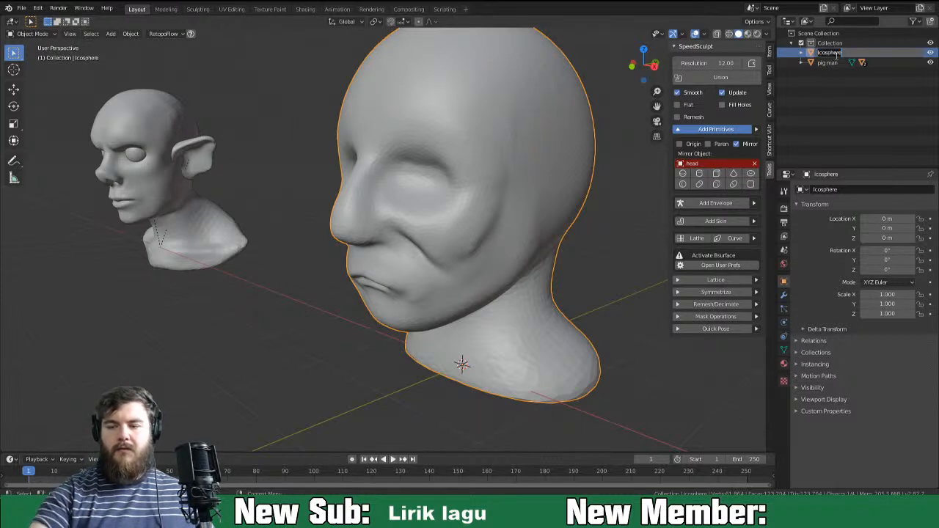
{"action": "type", "text": "old man"}
{"action": "key", "text": "Return"}
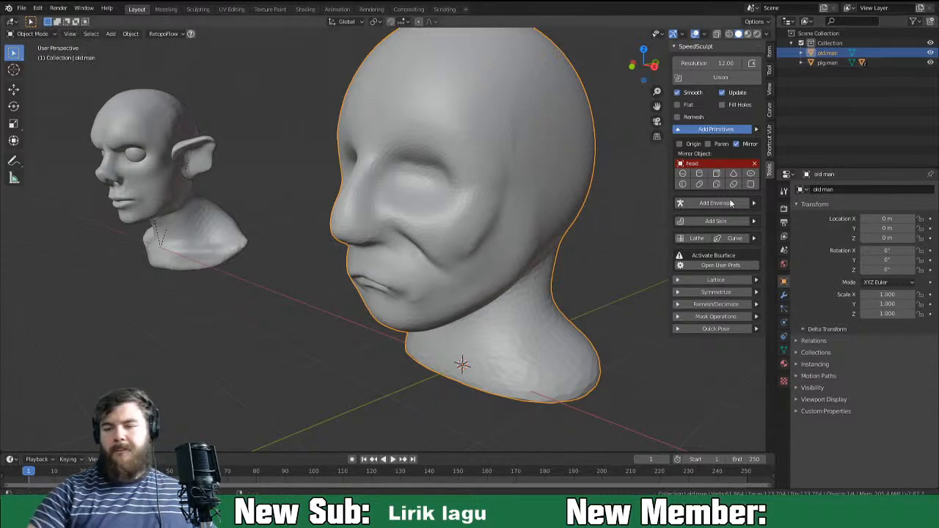
{"action": "left_click", "coordinate": [715, 163]}
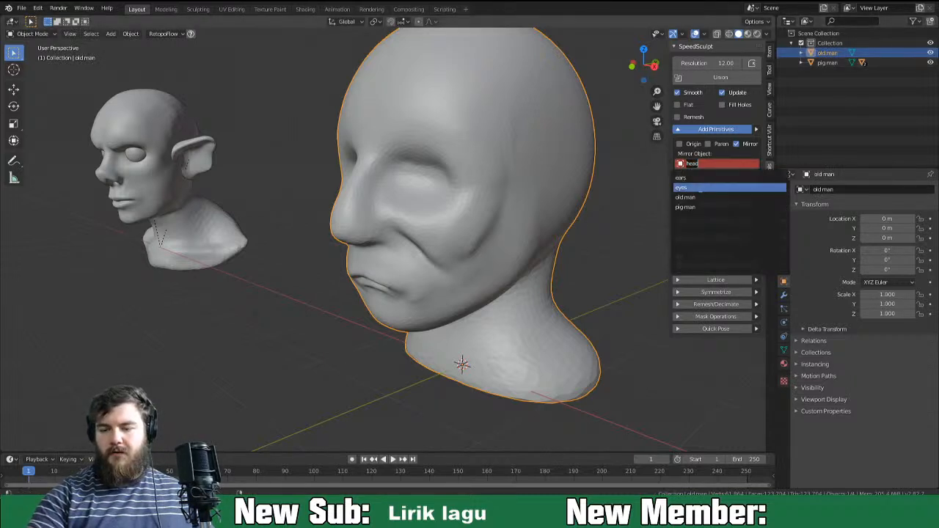
{"action": "left_click", "coordinate": [706, 197]}
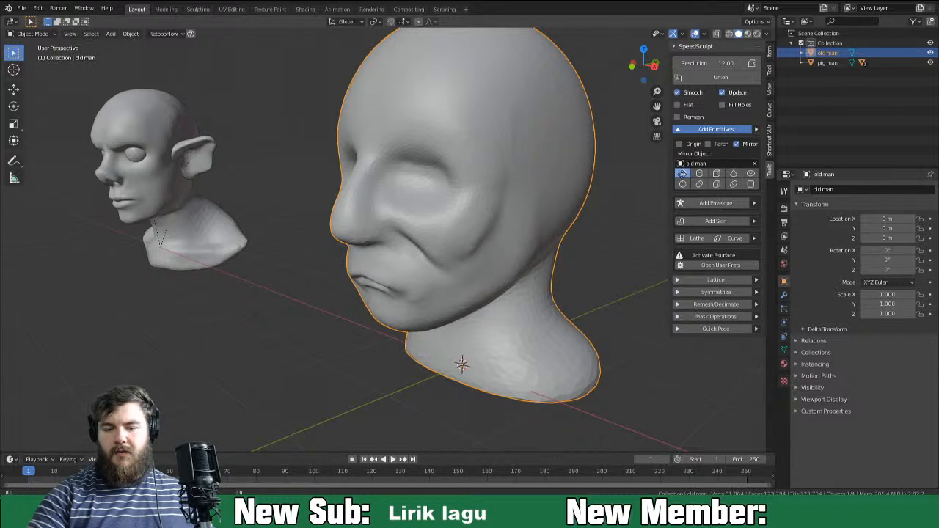
Add a mirrored icosphere beside the old man's head and scale it to about 0.373.
{"action": "left_click", "coordinate": [683, 173]}
{"action": "left_click", "coordinate": [597, 218]}
{"action": "middle_click_drag", "start_coordinate": [559, 239], "coordinate": [585, 269]}
{"action": "key", "text": "s"}
{"action": "left_click", "coordinate": [572, 245]}
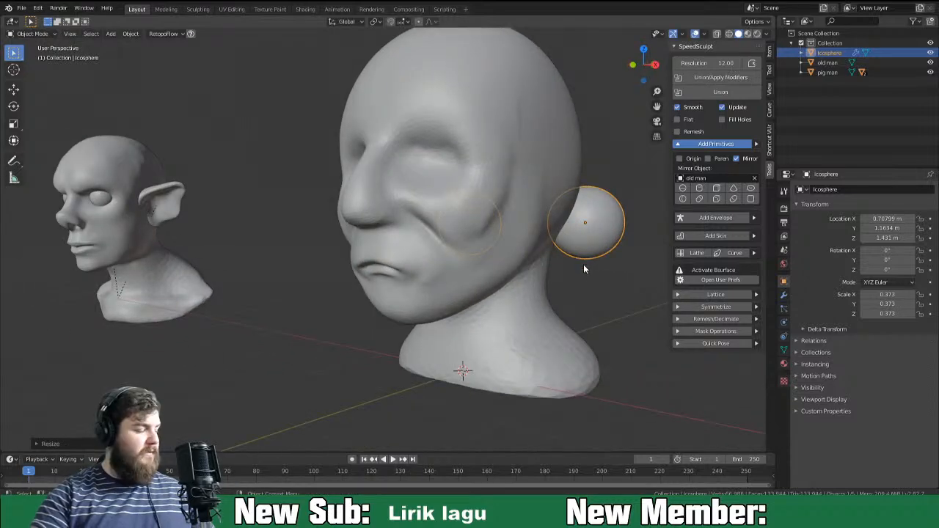
Move the mirrored sphere forward along Y and position it over the eye socket.
{"action": "key", "text": "g"}
{"action": "key", "text": "y"}
{"action": "left_click", "coordinate": [477, 268]}
{"action": "middle_click_drag", "start_coordinate": [477, 267], "coordinate": [565, 309]}
{"action": "key", "text": "g"}
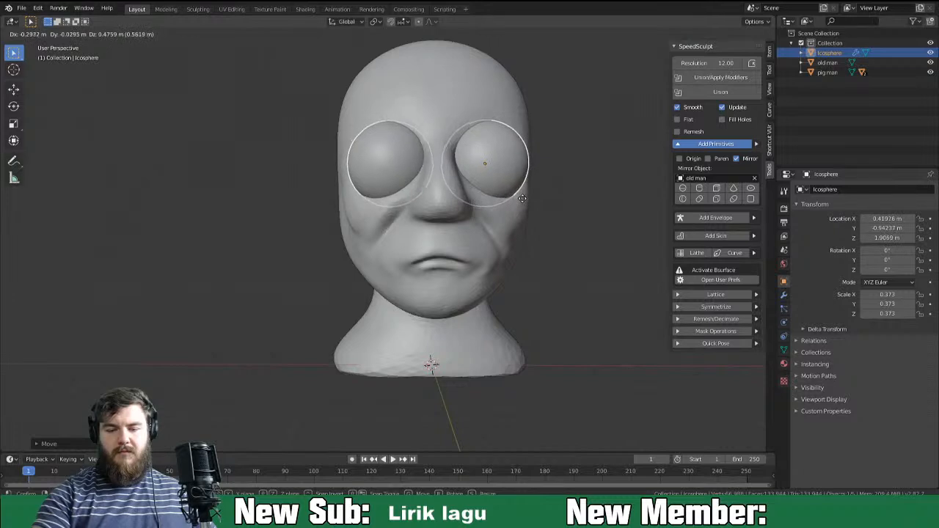
{"action": "left_click", "coordinate": [564, 244]}
Scale the eye sphere to about 0.250 and push it back along Y into the socket, to about -0.83 m.
{"action": "middle_click_drag", "start_coordinate": [564, 244], "coordinate": [462, 239]}
{"action": "key", "text": "s"}
{"action": "left_click", "coordinate": [568, 256]}
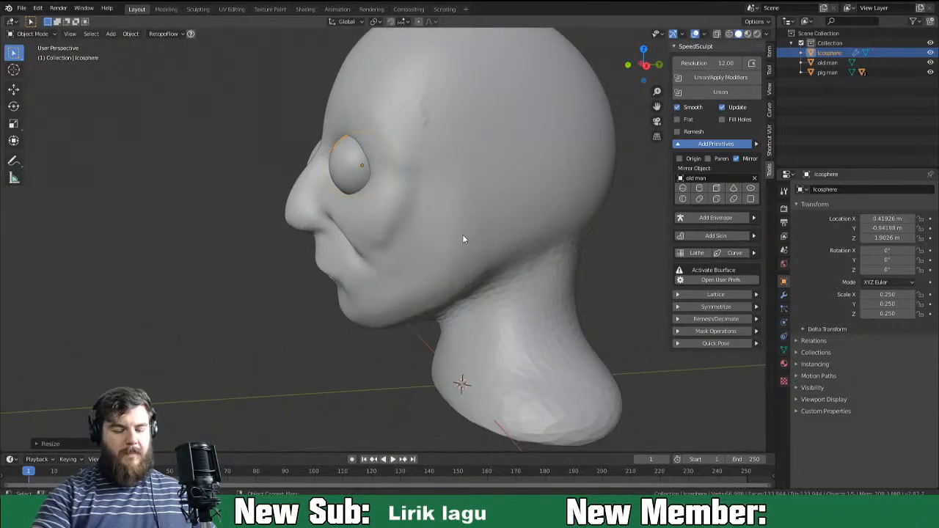
{"action": "key", "text": "g"}
{"action": "key", "text": "y"}
{"action": "left_click", "coordinate": [488, 263]}
{"action": "mouse_move", "coordinate": [488, 263]}
{"action": "middle_mouse_down"}
{"action": "mouse_move", "coordinate": [568, 247]}
{"action": "mouse_move", "coordinate": [574, 263]}
{"action": "mouse_move", "coordinate": [629, 262]}
{"action": "mouse_move", "coordinate": [501, 260]}
{"action": "mouse_move", "coordinate": [484, 270]}
{"action": "middle_mouse_up"}
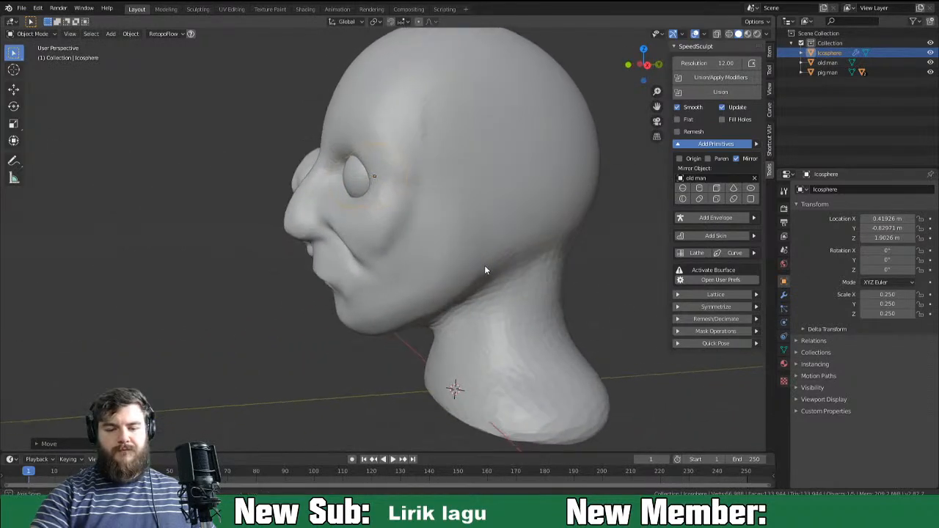
Select the old man head and switch it to Sculpt Mode.
{"action": "left_click", "coordinate": [383, 237]}
{"action": "key", "text": "ctrl+Tab"}
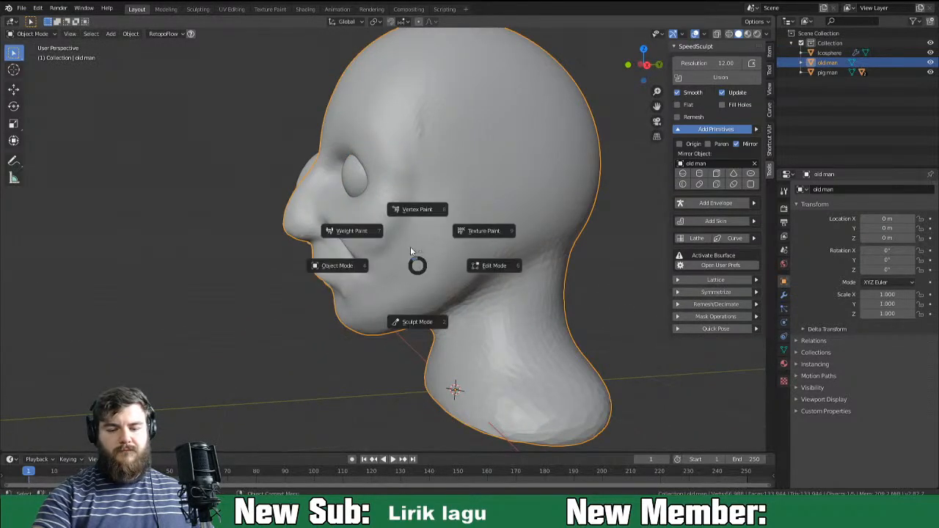
{"action": "left_click", "coordinate": [358, 275]}
{"action": "key", "text": "ctrl+Tab"}
{"action": "key", "text": "ctrl+Tab"}
{"action": "left_click", "coordinate": [430, 364]}
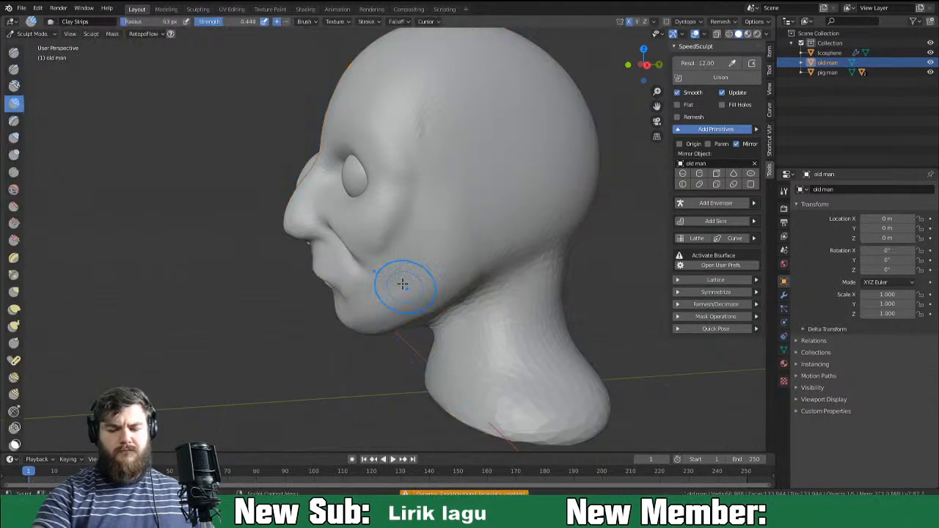
Pull the brow and eye socket surface around the eyeball with the Grab brush at a 129 px radius.
{"action": "key", "text": "g"}
{"action": "left_click_drag", "start_coordinate": [344, 212], "coordinate": [364, 175]}
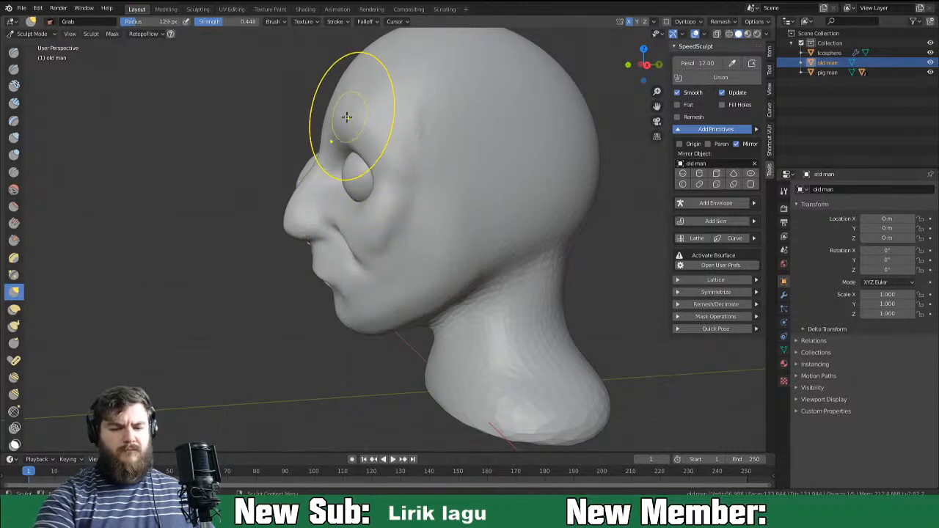
{"action": "mouse_move", "coordinate": [388, 132]}
{"action": "middle_mouse_down"}
{"action": "mouse_move", "coordinate": [396, 130]}
{"action": "mouse_move", "coordinate": [384, 130]}
{"action": "middle_mouse_up"}
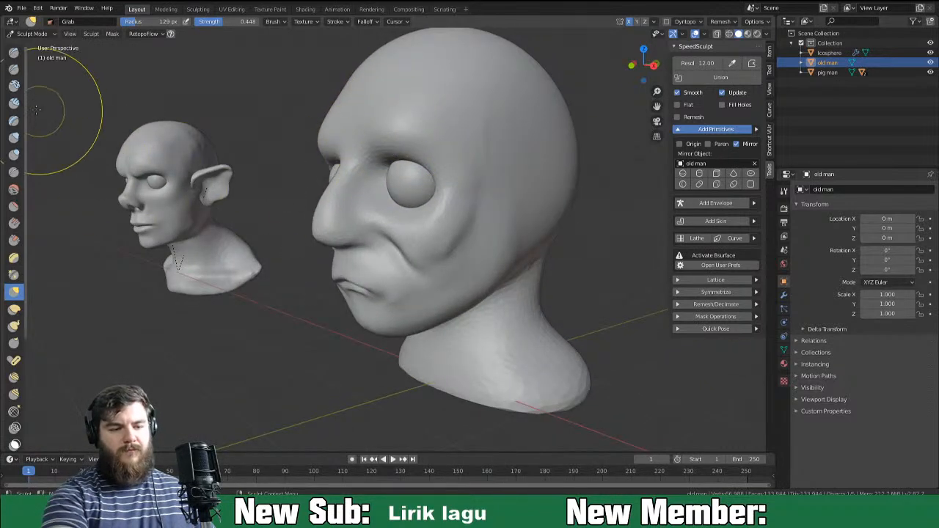
Build up the brow ridge and outer eye corner with Clay Strips at a 50 px radius, and smooth the strips.
{"action": "left_click", "coordinate": [14, 102]}
{"action": "middle_click_drag", "start_coordinate": [326, 167], "coordinate": [424, 161]}
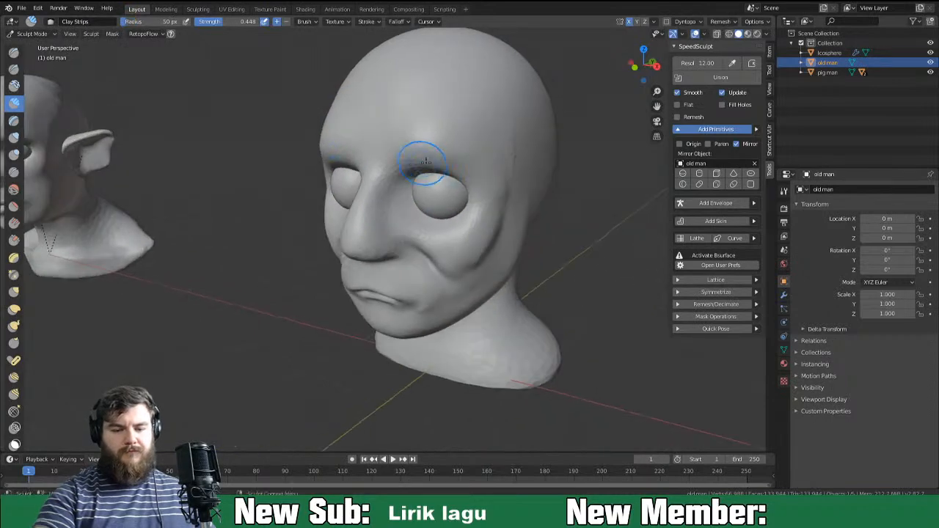
{"action": "mouse_move", "coordinate": [391, 156]}
{"action": "left_mouse_down"}
{"action": "mouse_move", "coordinate": [403, 140]}
{"action": "mouse_move", "coordinate": [462, 139]}
{"action": "left_mouse_up"}
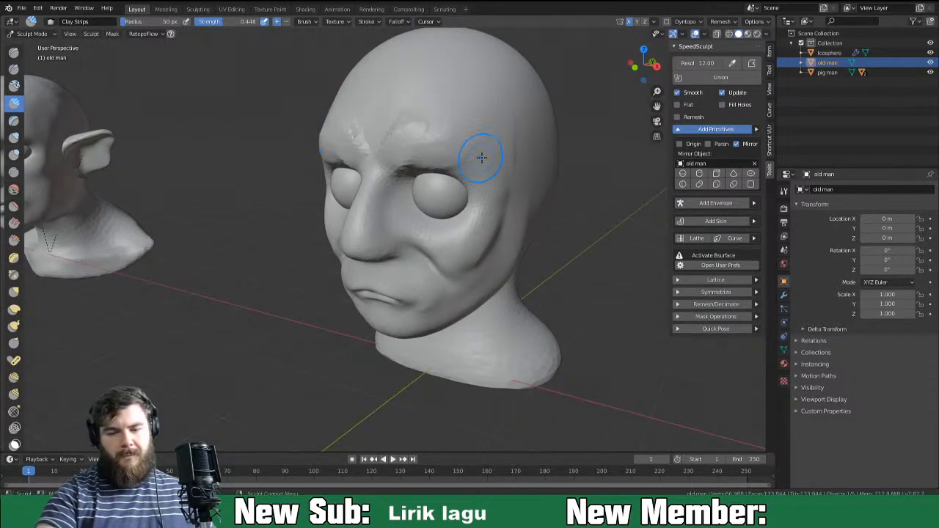
{"action": "left_click_drag", "start_coordinate": [461, 166], "coordinate": [476, 148]}
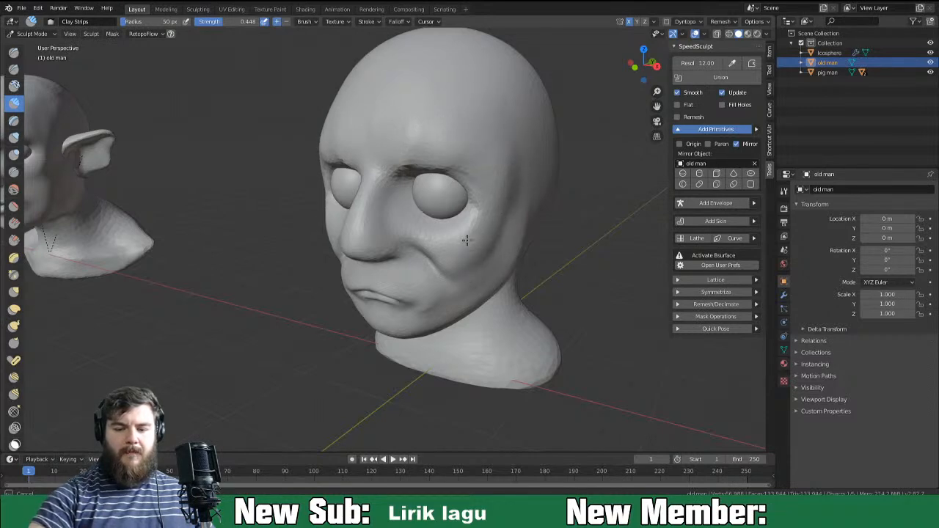
Reshape the nose bridge and push the mouth area back in profile with the Grab brush at a 119 px radius.
{"action": "mouse_move", "coordinate": [473, 217]}
{"action": "middle_mouse_down"}
{"action": "mouse_move", "coordinate": [455, 195]}
{"action": "mouse_move", "coordinate": [501, 218]}
{"action": "mouse_move", "coordinate": [473, 220]}
{"action": "middle_mouse_up"}
{"action": "key", "text": "g"}
{"action": "key", "text": "f"}
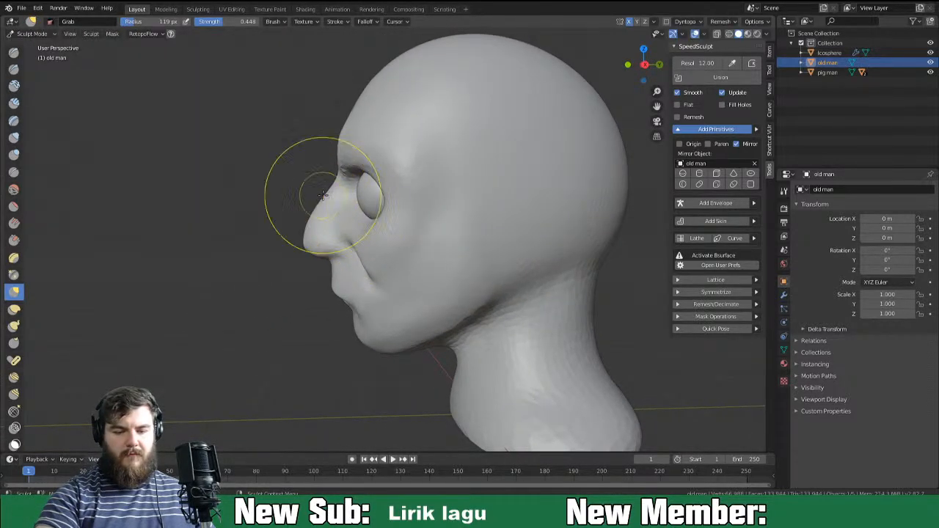
{"action": "left_click_drag", "start_coordinate": [328, 201], "coordinate": [333, 208]}
{"action": "mouse_move", "coordinate": [335, 272]}
{"action": "left_mouse_down"}
{"action": "mouse_move", "coordinate": [341, 279]}
{"action": "mouse_move", "coordinate": [374, 258]}
{"action": "left_mouse_up"}
{"action": "mouse_move", "coordinate": [391, 239]}
{"action": "middle_mouse_down"}
{"action": "mouse_move", "coordinate": [426, 220]}
{"action": "mouse_move", "coordinate": [455, 264]}
{"action": "mouse_move", "coordinate": [446, 287]}
{"action": "middle_mouse_up"}
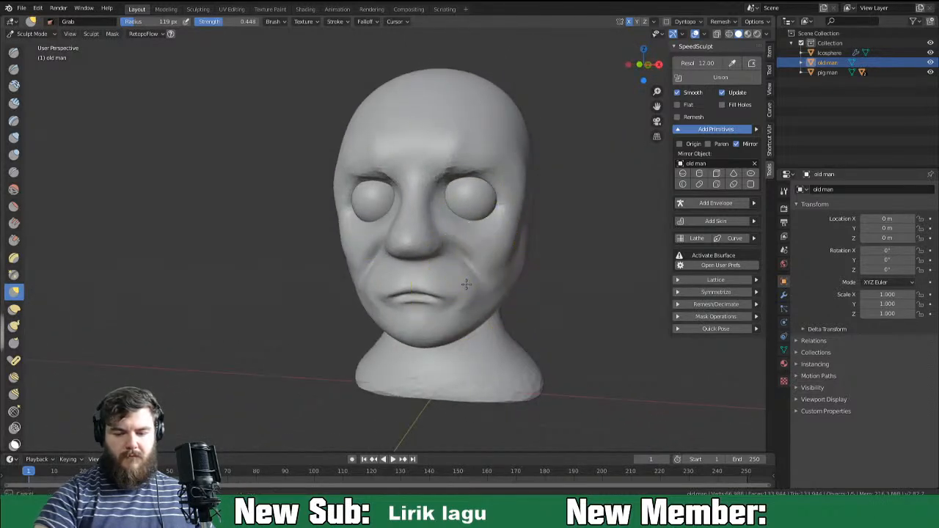
{"action": "middle_click_drag", "start_coordinate": [516, 218], "coordinate": [520, 192]}
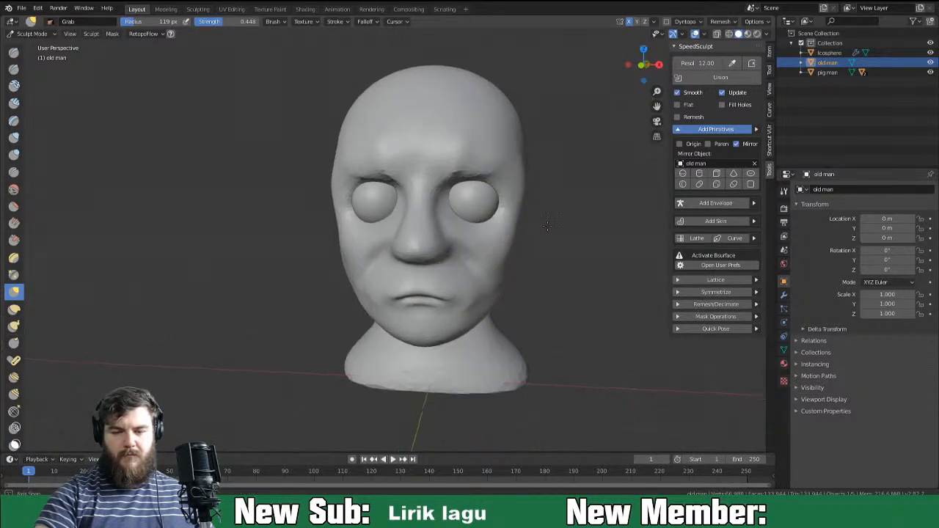
Adjust the cheeks and the folds beside the nose with the Grab brush at a 95 px radius.
{"action": "mouse_move", "coordinate": [517, 236]}
{"action": "middle_mouse_down"}
{"action": "mouse_move", "coordinate": [506, 236]}
{"action": "mouse_move", "coordinate": [524, 245]}
{"action": "middle_mouse_up"}
{"action": "key", "text": "f"}
{"action": "left_click", "coordinate": [499, 252]}
{"action": "left_click_drag", "start_coordinate": [503, 254], "coordinate": [498, 263]}
{"action": "middle_click_drag", "start_coordinate": [505, 263], "coordinate": [423, 272]}
{"action": "left_click_drag", "start_coordinate": [423, 272], "coordinate": [398, 269]}
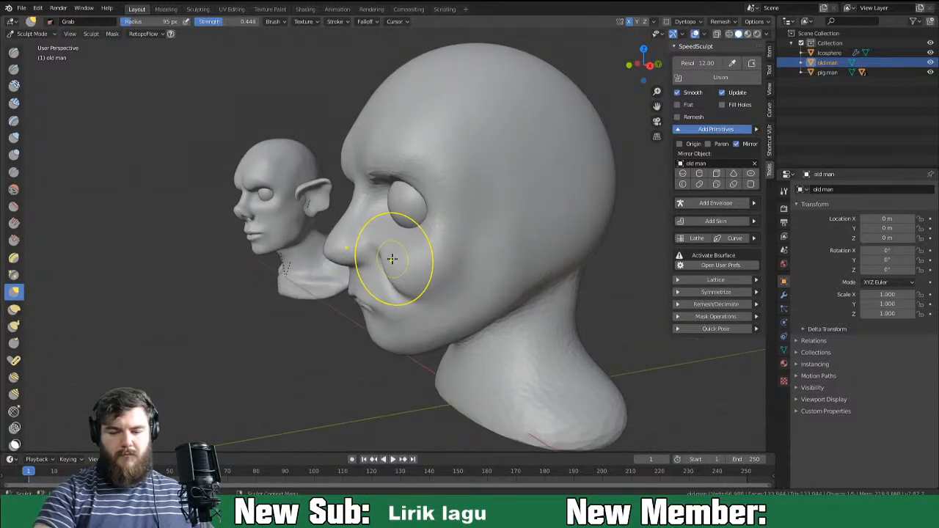
{"action": "middle_click_drag", "start_coordinate": [492, 269], "coordinate": [529, 252]}
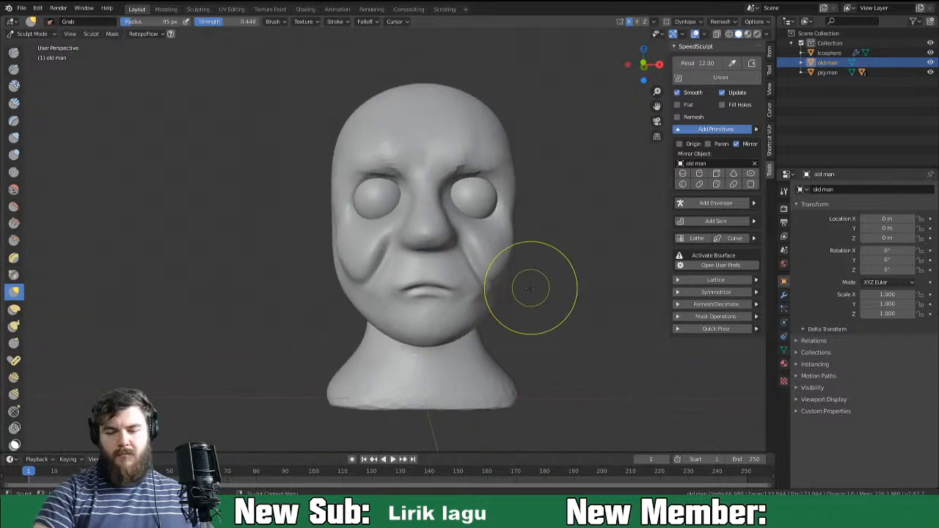
Reshape the chin, jaw and front of the neck with the Grab brush at a 122 px radius.
{"action": "key", "text": "shift+c"}
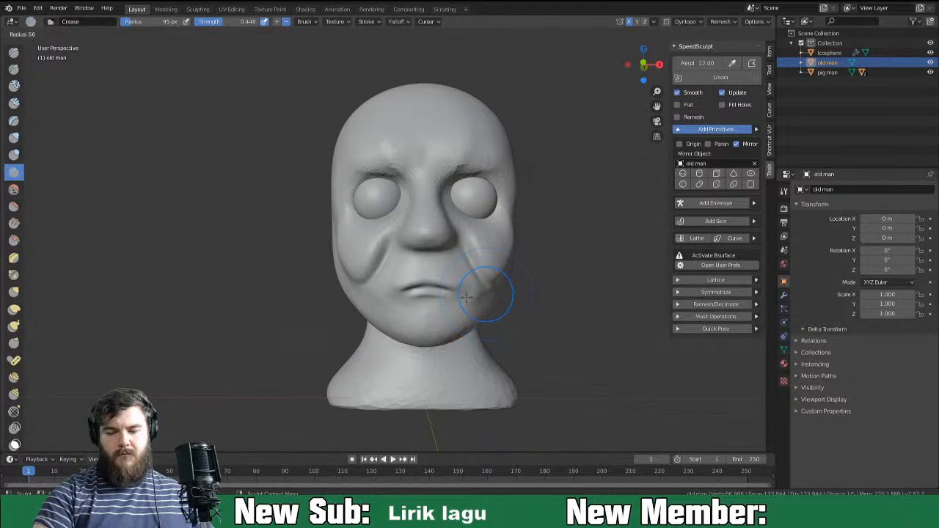
{"action": "key", "text": "g"}
{"action": "middle_click_drag", "start_coordinate": [450, 330], "coordinate": [494, 340]}
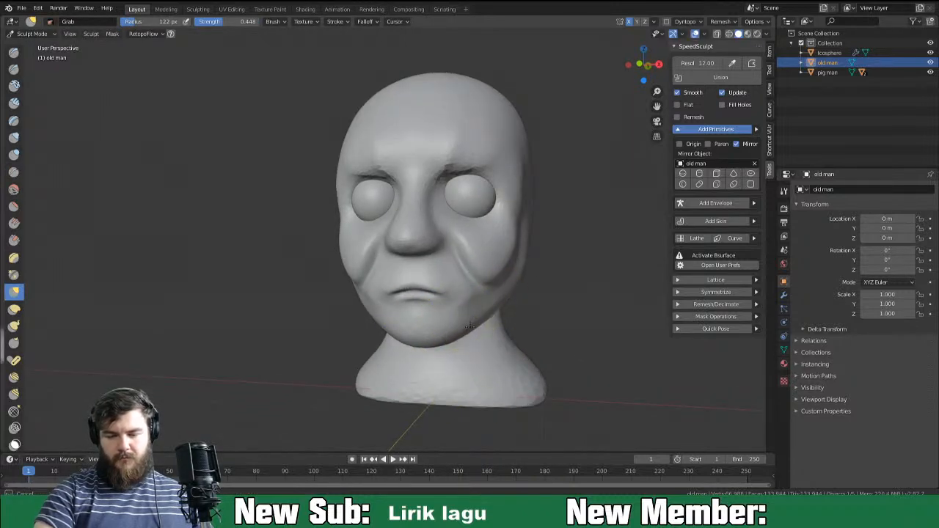
{"action": "middle_click_drag", "start_coordinate": [466, 328], "coordinate": [503, 321]}
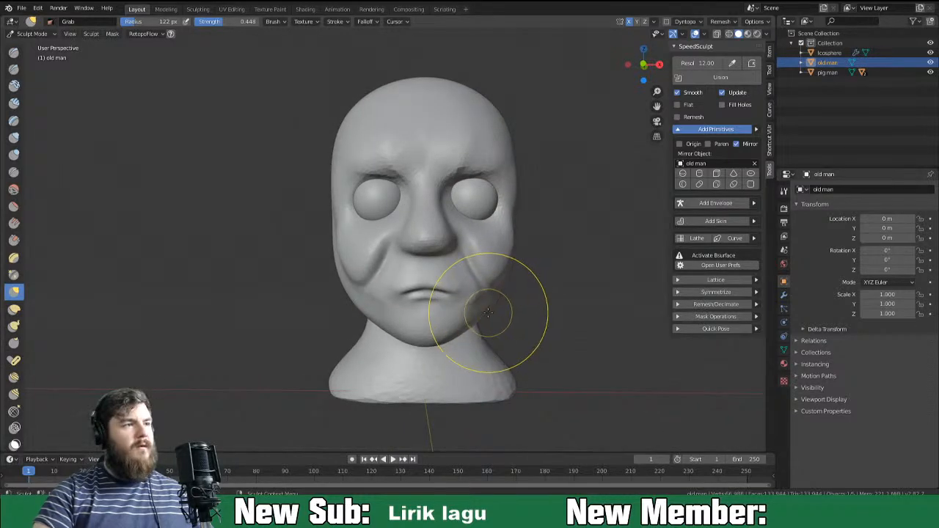
{"action": "middle_click_drag", "start_coordinate": [497, 315], "coordinate": [394, 339]}
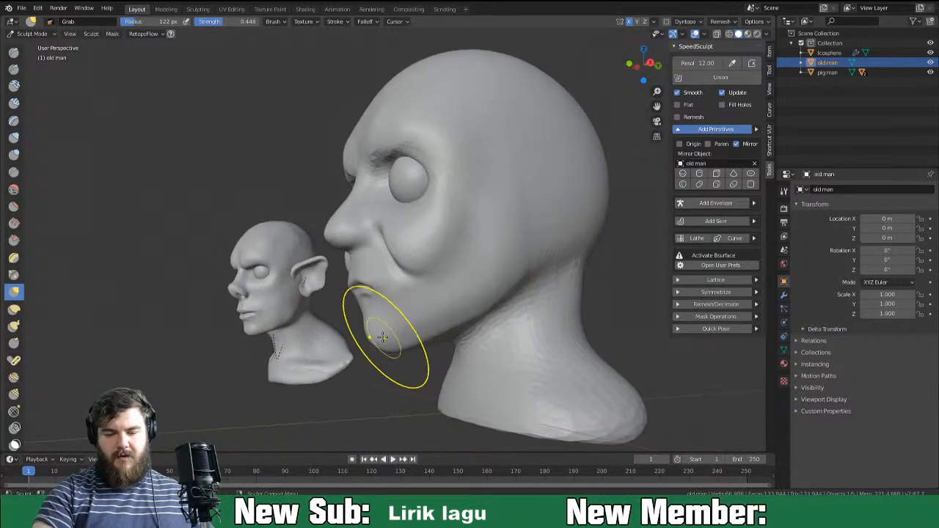
{"action": "middle_click_drag", "start_coordinate": [363, 299], "coordinate": [357, 333]}
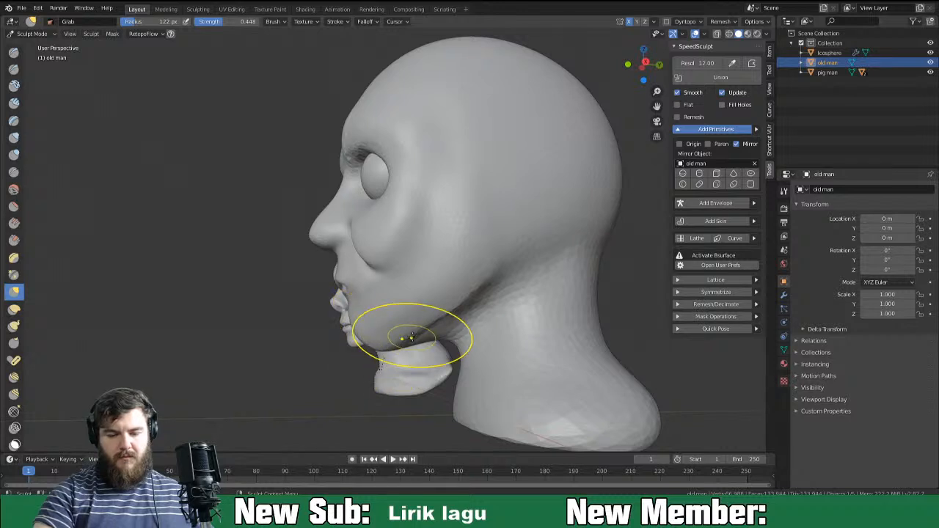
{"action": "middle_click_drag", "start_coordinate": [497, 299], "coordinate": [487, 283]}
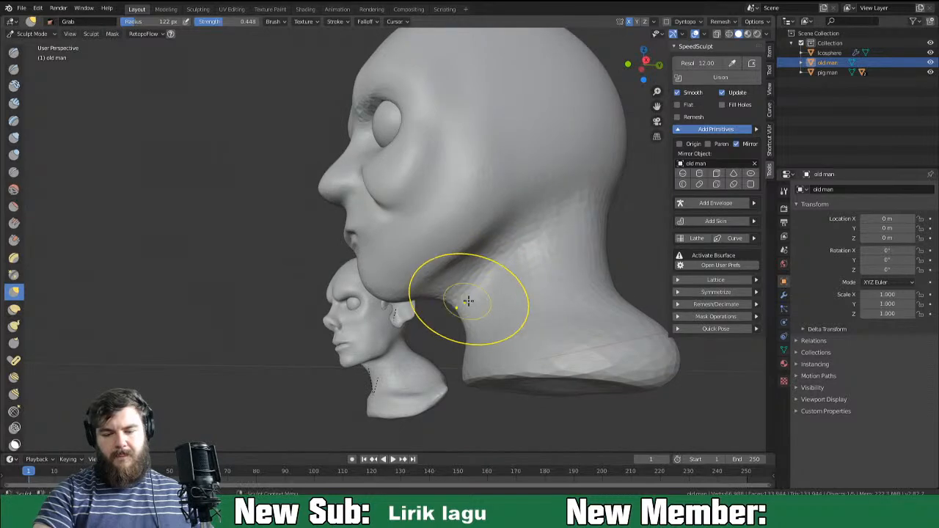
{"action": "middle_click_drag", "start_coordinate": [477, 310], "coordinate": [572, 280]}
{"action": "mouse_move", "coordinate": [498, 320]}
{"action": "middle_mouse_down"}
{"action": "mouse_move", "coordinate": [534, 329]}
{"action": "mouse_move", "coordinate": [440, 323]}
{"action": "mouse_move", "coordinate": [477, 308]}
{"action": "mouse_move", "coordinate": [446, 277]}
{"action": "middle_mouse_up"}
Sharpen the underside of the jawline where it meets the neck with the Crease brush at a 41 px radius.
{"action": "key", "text": "shift+c"}
{"action": "key", "text": "f"}
{"action": "left_click", "coordinate": [420, 294]}
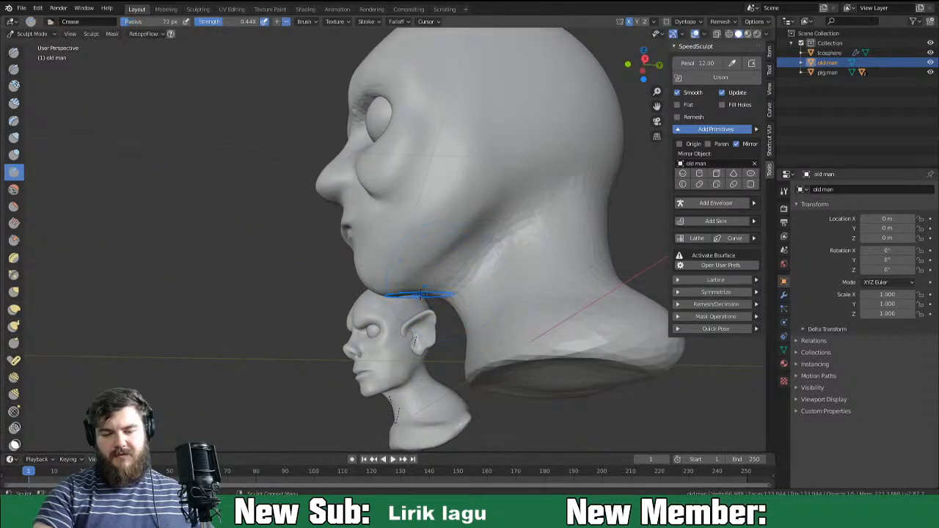
{"action": "key", "text": "f"}
{"action": "left_click", "coordinate": [491, 245]}
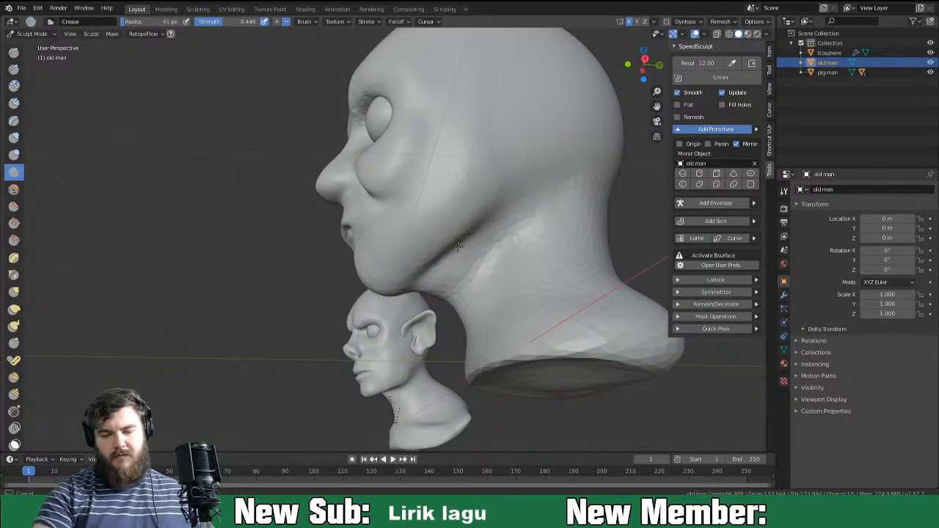
{"action": "middle_click_drag", "start_coordinate": [483, 263], "coordinate": [589, 292]}
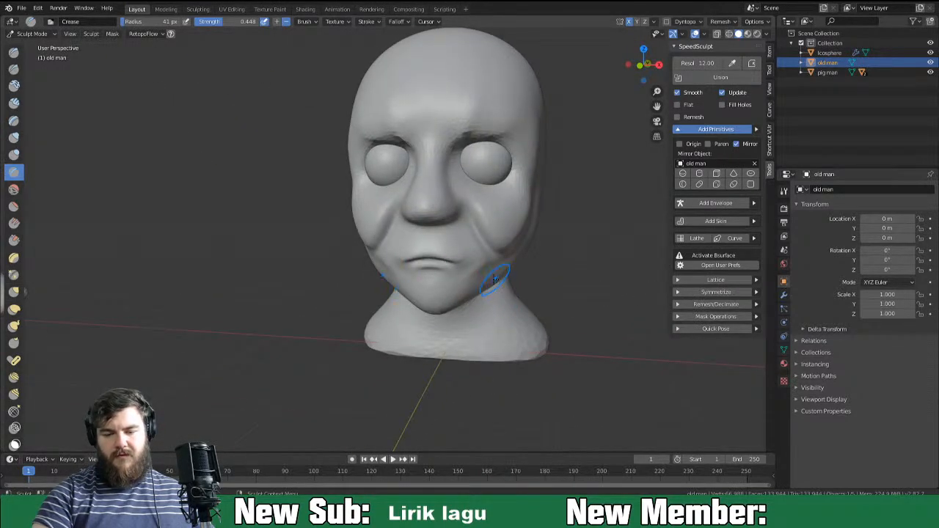
{"action": "mouse_move", "coordinate": [481, 270]}
{"action": "middle_mouse_down"}
{"action": "mouse_move", "coordinate": [425, 255]}
{"action": "mouse_move", "coordinate": [503, 259]}
{"action": "mouse_move", "coordinate": [455, 261]}
{"action": "mouse_move", "coordinate": [479, 267]}
{"action": "middle_mouse_up"}
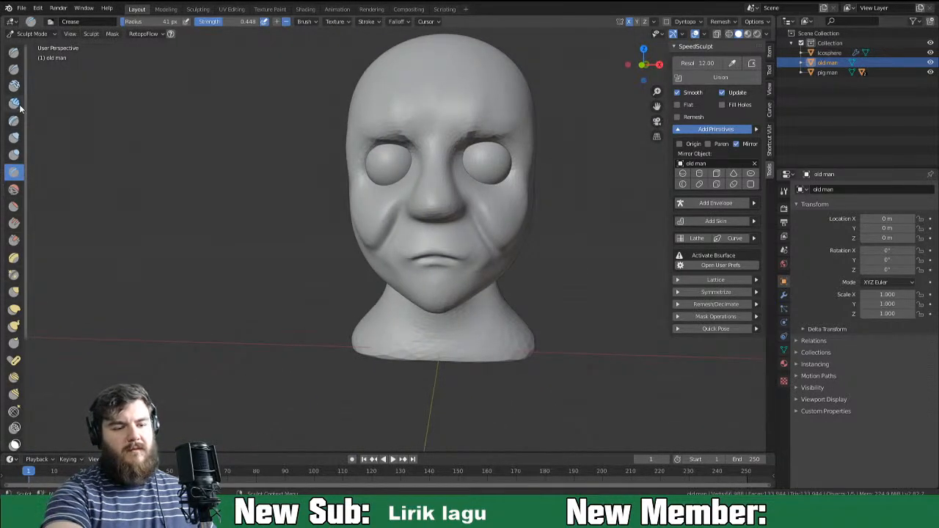
Fill in the mouth and build up the surrounding area with Clay Strips at a 41 px radius, smoothing it.
{"action": "key", "text": "c"}
{"action": "mouse_move", "coordinate": [440, 250]}
{"action": "left_mouse_down"}
{"action": "mouse_move", "coordinate": [456, 261]}
{"action": "mouse_move", "coordinate": [467, 234]}
{"action": "left_mouse_up"}
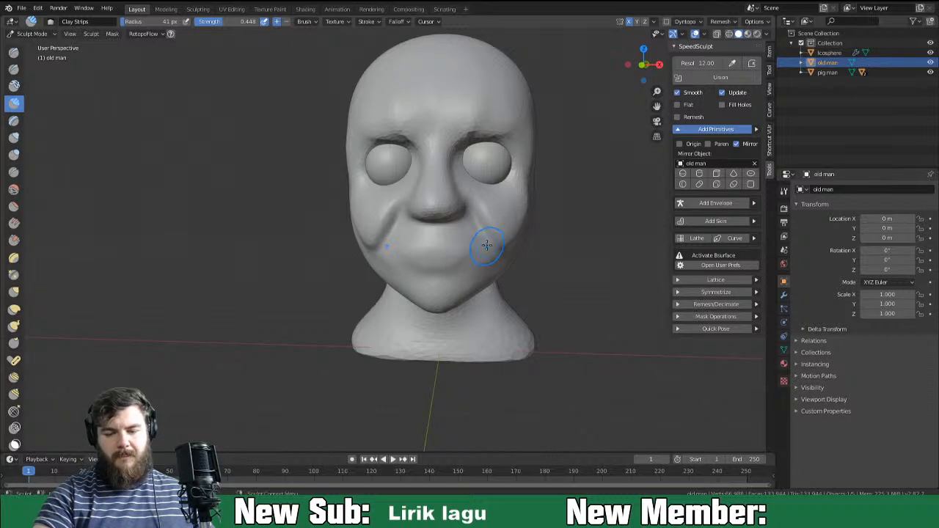
{"action": "left_click_drag", "start_coordinate": [486, 242], "coordinate": [483, 235]}
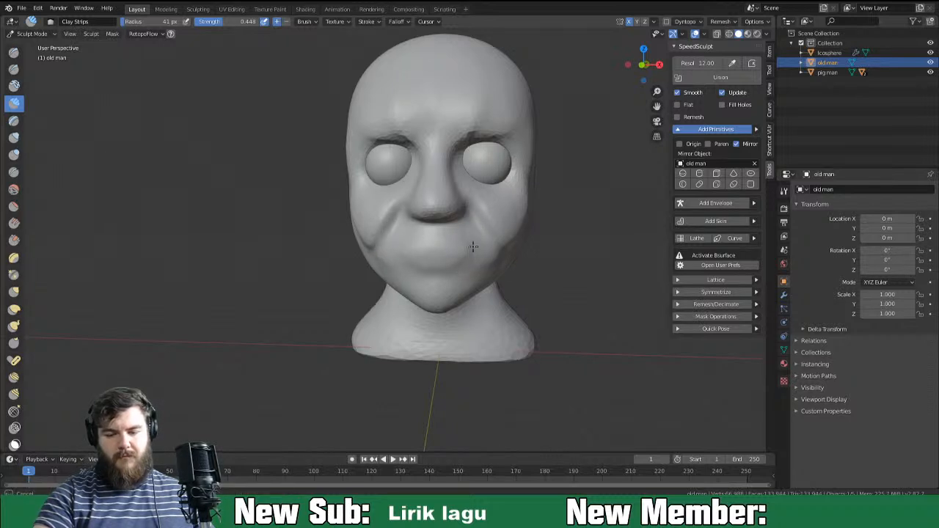
{"action": "middle_click_drag", "start_coordinate": [478, 269], "coordinate": [445, 245]}
{"action": "mouse_move", "coordinate": [445, 245]}
{"action": "left_mouse_down"}
{"action": "mouse_move", "coordinate": [453, 234]}
{"action": "mouse_move", "coordinate": [456, 255]}
{"action": "mouse_move", "coordinate": [421, 272]}
{"action": "mouse_move", "coordinate": [430, 235]}
{"action": "mouse_move", "coordinate": [419, 260]}
{"action": "left_mouse_up"}
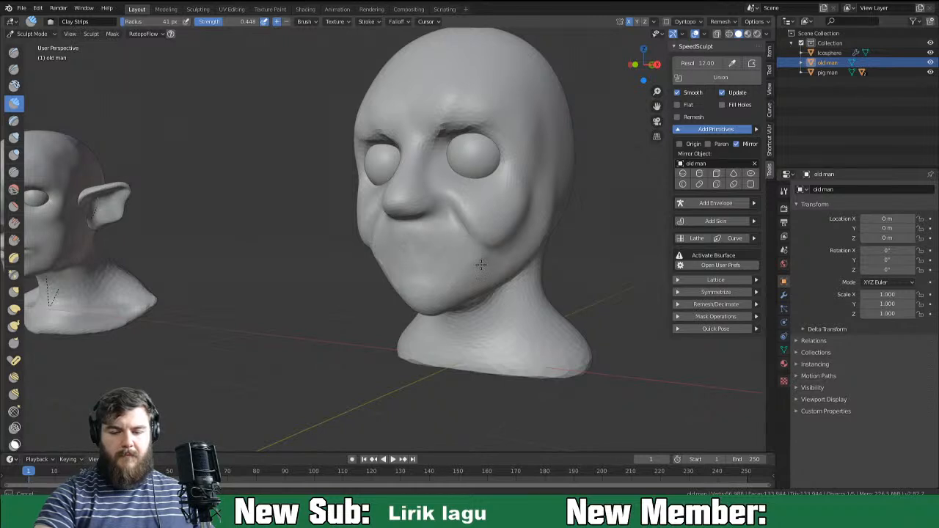
Build up the cheekbones and the area below the inner eye corners with Clay Strips.
{"action": "mouse_move", "coordinate": [451, 242]}
{"action": "middle_mouse_down"}
{"action": "mouse_move", "coordinate": [411, 234]}
{"action": "mouse_move", "coordinate": [513, 213]}
{"action": "middle_mouse_up"}
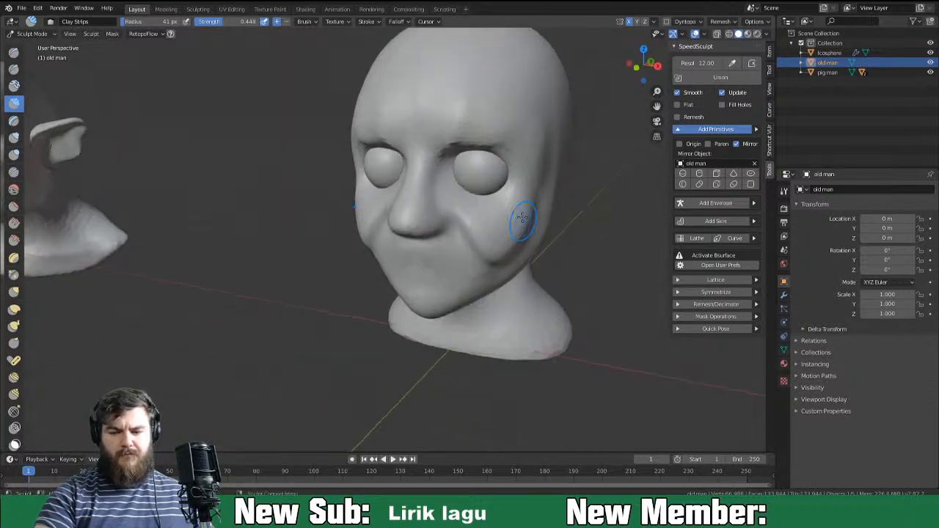
{"action": "left_click_drag", "start_coordinate": [523, 196], "coordinate": [516, 205]}
{"action": "key", "text": "f"}
{"action": "left_click", "coordinate": [522, 198]}
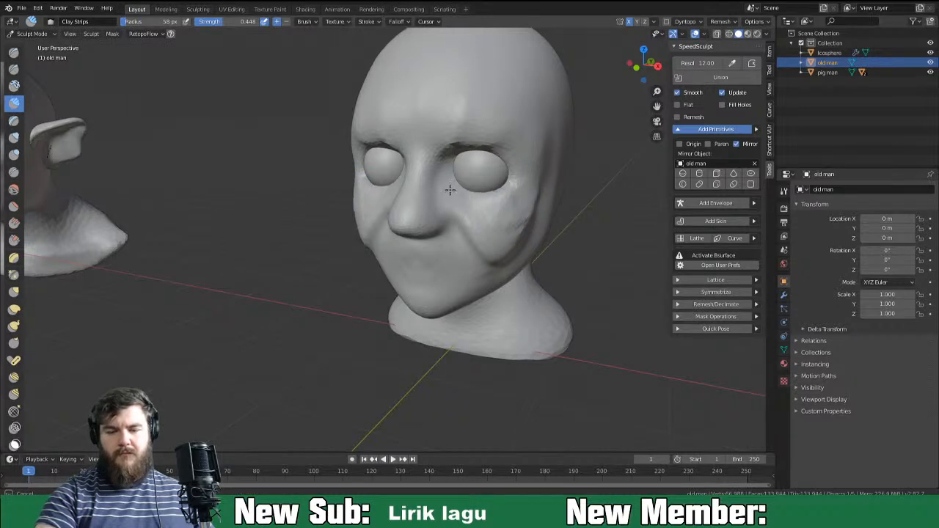
{"action": "left_click_drag", "start_coordinate": [449, 189], "coordinate": [493, 208]}
Add bags under the eyes with Clay Strips at a 31 px radius.
{"action": "mouse_move", "coordinate": [508, 201]}
{"action": "middle_mouse_down"}
{"action": "mouse_move", "coordinate": [522, 193]}
{"action": "mouse_move", "coordinate": [500, 208]}
{"action": "middle_mouse_up"}
{"action": "key", "text": "f"}
{"action": "left_click", "coordinate": [488, 192]}
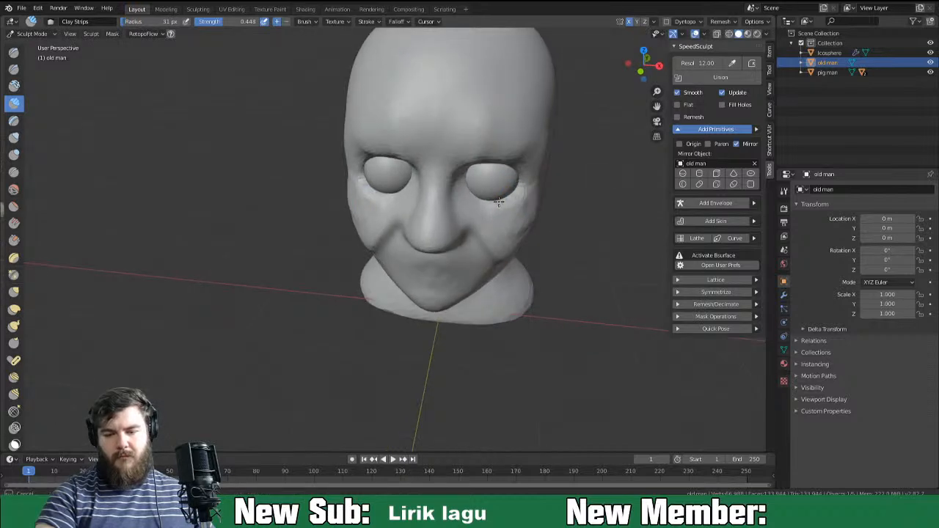
{"action": "left_click_drag", "start_coordinate": [485, 201], "coordinate": [496, 201]}
Enable Dyntopo and rework the area under the eyes with Clay Strips at a 31 px radius, smoothing the bags.
{"action": "left_click", "coordinate": [665, 22]}
{"action": "left_click", "coordinate": [660, 45]}
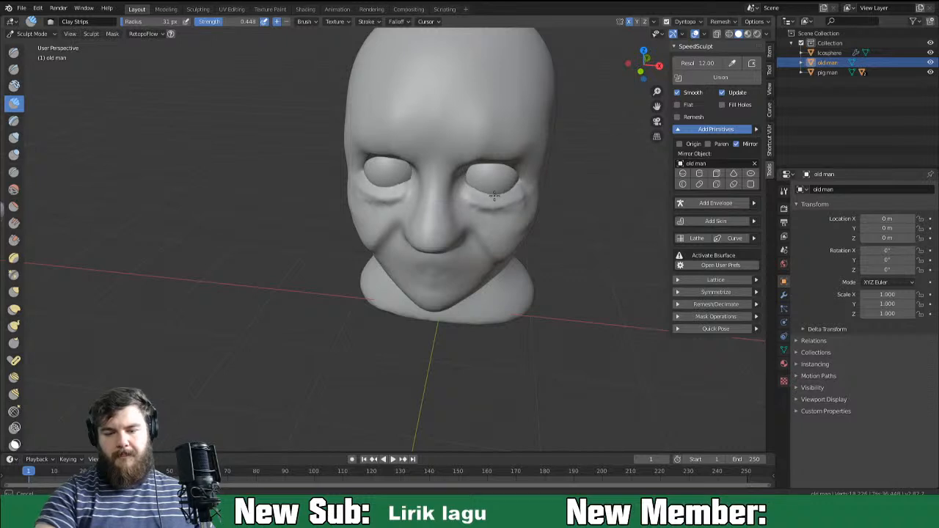
{"action": "mouse_move", "coordinate": [509, 196]}
{"action": "middle_mouse_down"}
{"action": "mouse_move", "coordinate": [477, 196]}
{"action": "mouse_move", "coordinate": [519, 191]}
{"action": "middle_mouse_up"}
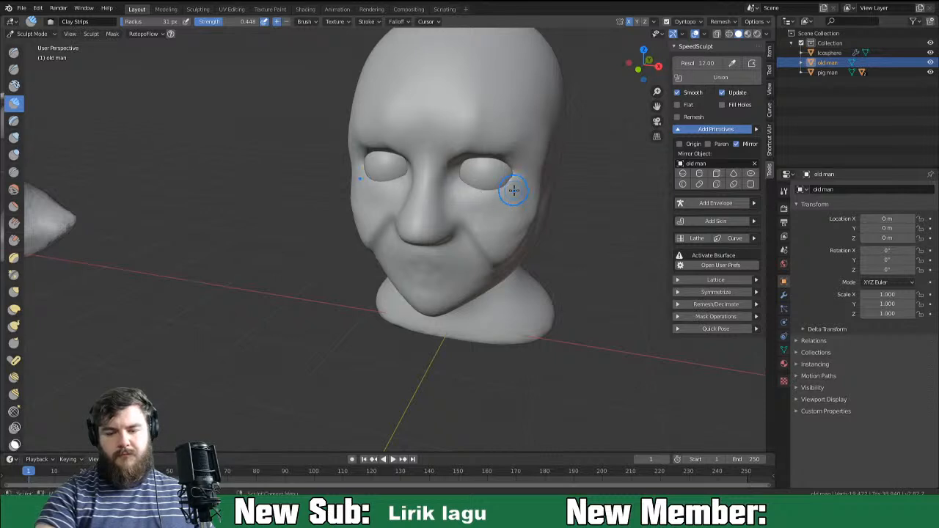
{"action": "left_click_drag", "start_coordinate": [491, 191], "coordinate": [465, 186]}
Build up the outer eye corners and the brow ridge above the eyes with Clay Strips.
{"action": "middle_click_drag", "start_coordinate": [512, 215], "coordinate": [497, 214]}
{"action": "left_click_drag", "start_coordinate": [497, 214], "coordinate": [499, 209]}
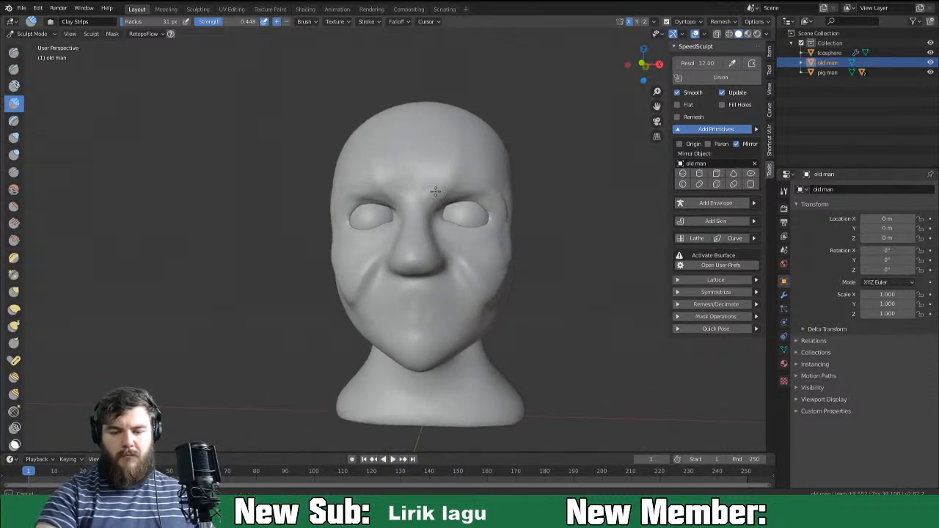
{"action": "left_click_drag", "start_coordinate": [455, 185], "coordinate": [473, 190]}
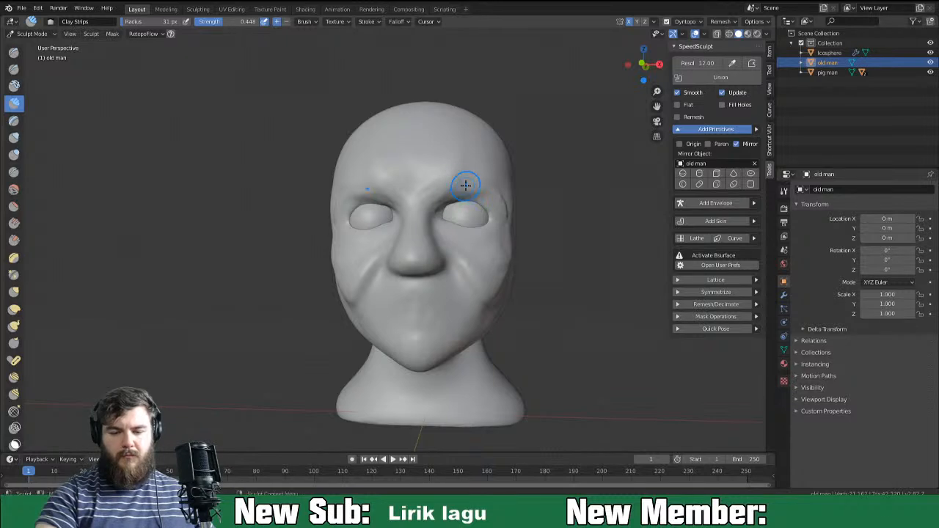
Fill and smooth out the folds beside the nose and across the cheeks with Clay Strips at a 52 px radius.
{"action": "mouse_move", "coordinate": [505, 222]}
{"action": "middle_mouse_down"}
{"action": "mouse_move", "coordinate": [478, 245]}
{"action": "mouse_move", "coordinate": [429, 255]}
{"action": "mouse_move", "coordinate": [506, 220]}
{"action": "mouse_move", "coordinate": [579, 227]}
{"action": "mouse_move", "coordinate": [494, 249]}
{"action": "middle_mouse_up"}
{"action": "mouse_move", "coordinate": [457, 253]}
{"action": "left_mouse_down"}
{"action": "mouse_move", "coordinate": [479, 283]}
{"action": "mouse_move", "coordinate": [507, 277]}
{"action": "left_mouse_up"}
{"action": "key", "text": "f"}
{"action": "left_click", "coordinate": [474, 274]}
{"action": "key", "text": "f"}
{"action": "left_click", "coordinate": [460, 264]}
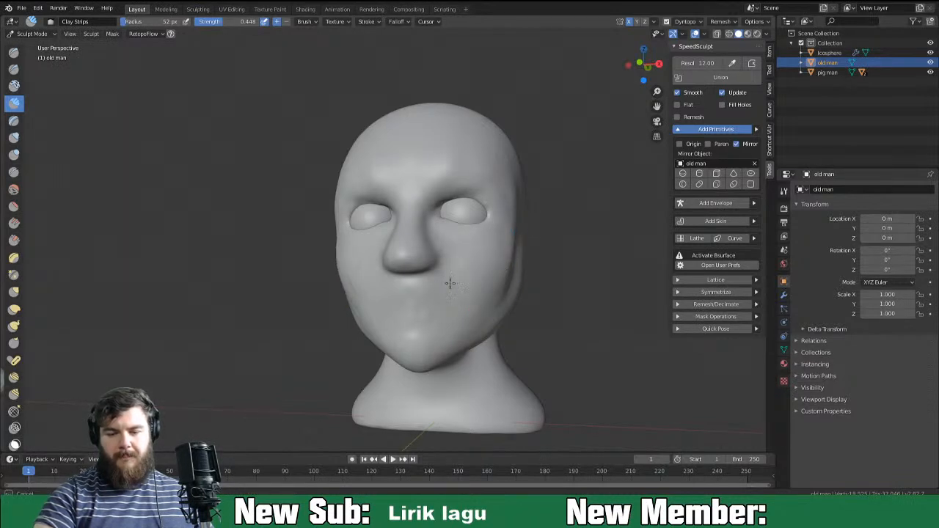
Rework the sides of the face with Clay Strips at a 94 px radius and smooth the nose and mouth area.
{"action": "mouse_move", "coordinate": [524, 304]}
{"action": "middle_mouse_down"}
{"action": "mouse_move", "coordinate": [589, 302]}
{"action": "mouse_move", "coordinate": [465, 314]}
{"action": "mouse_move", "coordinate": [456, 307]}
{"action": "middle_mouse_up"}
{"action": "key", "text": "f"}
{"action": "left_click", "coordinate": [458, 241]}
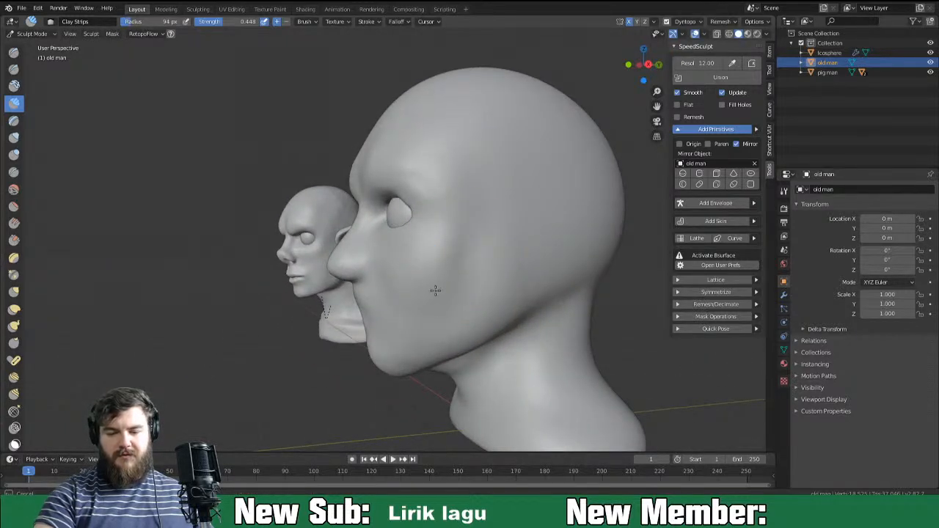
{"action": "middle_click_drag", "start_coordinate": [377, 302], "coordinate": [447, 279]}
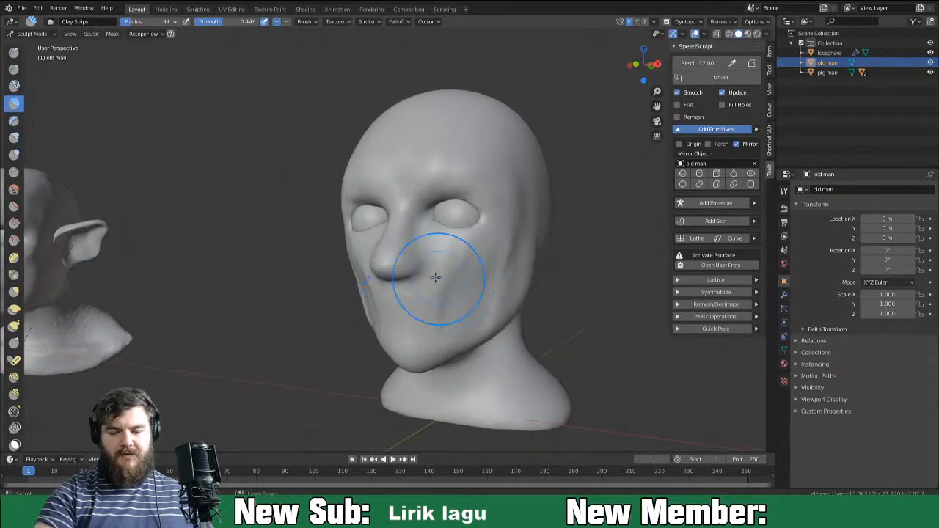
{"action": "mouse_move", "coordinate": [411, 307]}
{"action": "left_mouse_down", "text": "shift"}
{"action": "mouse_move", "coordinate": [411, 188]}
{"action": "mouse_move", "coordinate": [398, 318]}
{"action": "left_mouse_up", "text": "shift"}
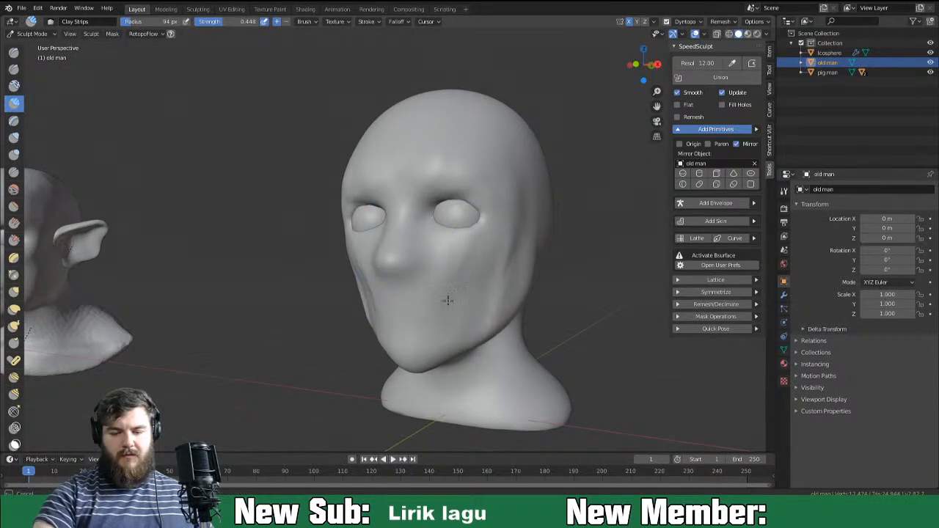
Reshape the jaw, lower face and nose profile with the Grab brush, enlarging its radius to 176 px.
{"action": "mouse_move", "coordinate": [529, 285]}
{"action": "middle_mouse_down"}
{"action": "mouse_move", "coordinate": [587, 283]}
{"action": "mouse_move", "coordinate": [549, 268]}
{"action": "mouse_move", "coordinate": [570, 293]}
{"action": "mouse_move", "coordinate": [547, 292]}
{"action": "middle_mouse_up"}
{"action": "key", "text": "g"}
{"action": "key", "text": "f"}
{"action": "left_click", "coordinate": [538, 311]}
{"action": "left_click_drag", "start_coordinate": [502, 296], "coordinate": [507, 305]}
{"action": "middle_click_drag", "start_coordinate": [507, 305], "coordinate": [498, 316]}
{"action": "key", "text": "f"}
{"action": "left_click", "coordinate": [503, 297]}
{"action": "mouse_move", "coordinate": [489, 323]}
{"action": "middle_mouse_down"}
{"action": "mouse_move", "coordinate": [480, 311]}
{"action": "mouse_move", "coordinate": [451, 310]}
{"action": "mouse_move", "coordinate": [484, 291]}
{"action": "middle_mouse_up"}
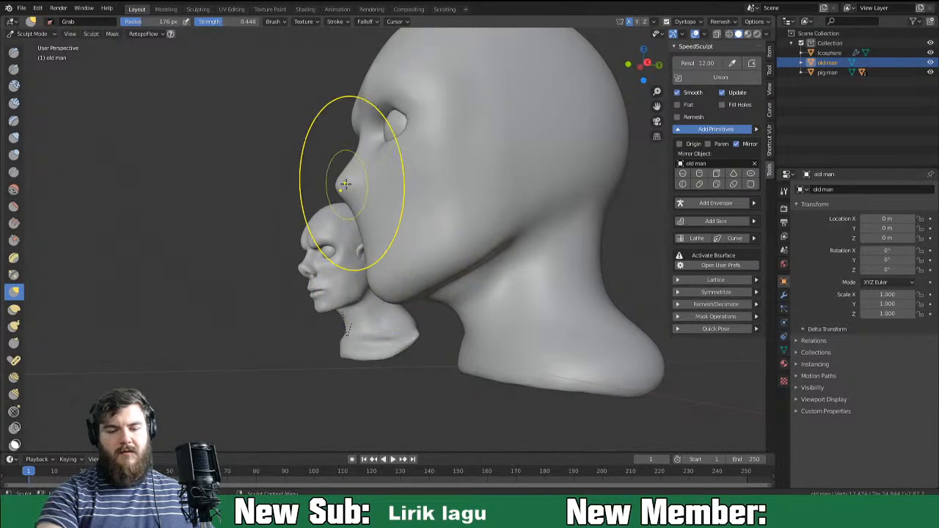
{"action": "mouse_move", "coordinate": [433, 224]}
{"action": "middle_mouse_down"}
{"action": "mouse_move", "coordinate": [504, 234]}
{"action": "mouse_move", "coordinate": [438, 250]}
{"action": "mouse_move", "coordinate": [482, 267]}
{"action": "mouse_move", "coordinate": [545, 240]}
{"action": "mouse_move", "coordinate": [523, 272]}
{"action": "middle_mouse_up"}
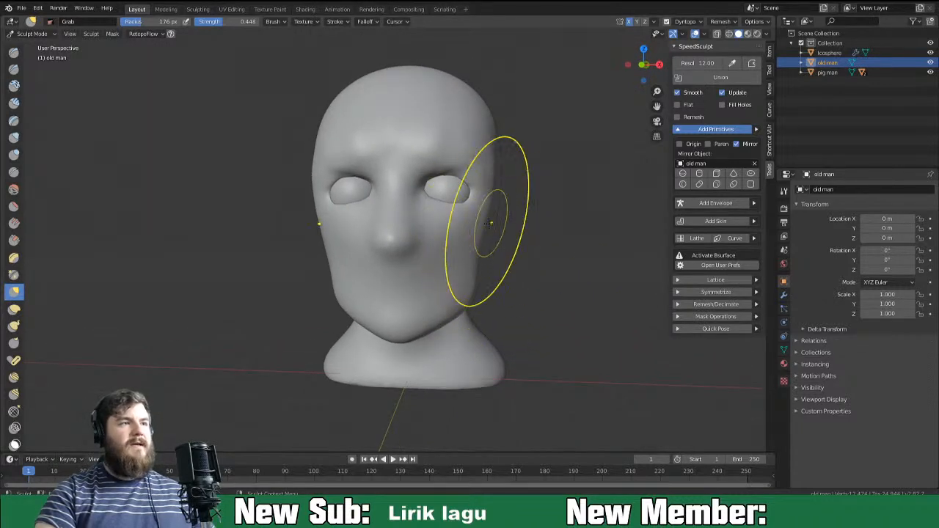
{"action": "middle_click_drag", "start_coordinate": [549, 212], "coordinate": [528, 242]}
Build up the nose bridge with Clay Strips at a 59 px radius, then the tip and nostrils at 26 px.
{"action": "left_click", "coordinate": [14, 102]}
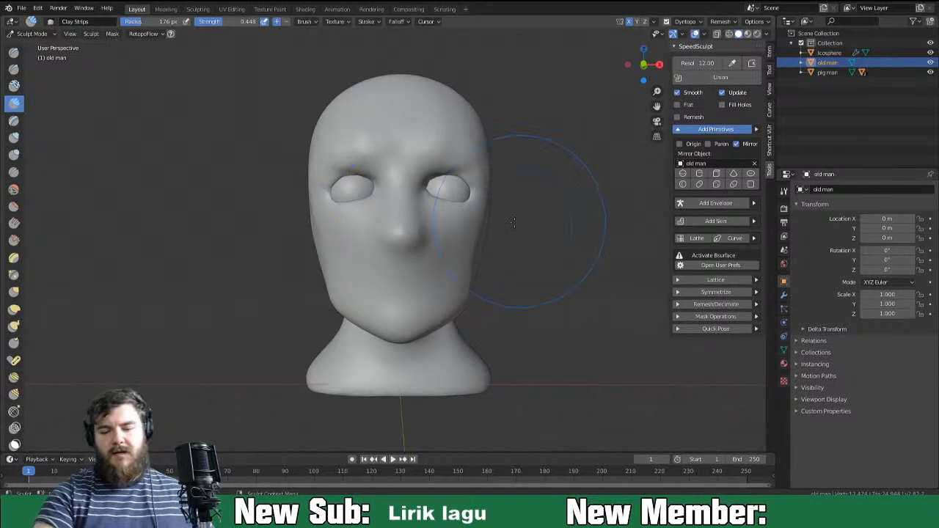
{"action": "key", "text": "f"}
{"action": "left_click", "coordinate": [497, 242]}
{"action": "middle_click_drag", "start_coordinate": [496, 247], "coordinate": [451, 256]}
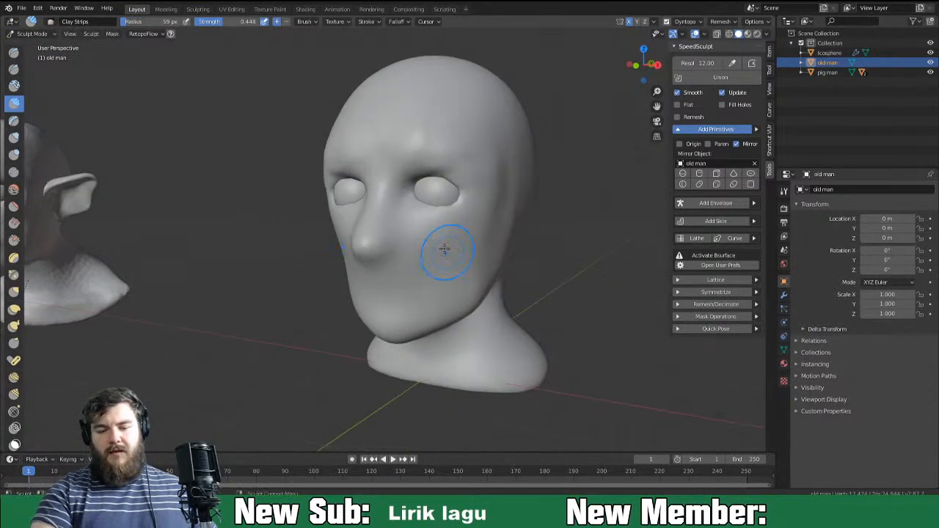
{"action": "left_click_drag", "start_coordinate": [378, 195], "coordinate": [368, 224]}
{"action": "middle_click_drag", "start_coordinate": [369, 253], "coordinate": [419, 245]}
{"action": "key", "text": "f"}
{"action": "left_click", "coordinate": [385, 233]}
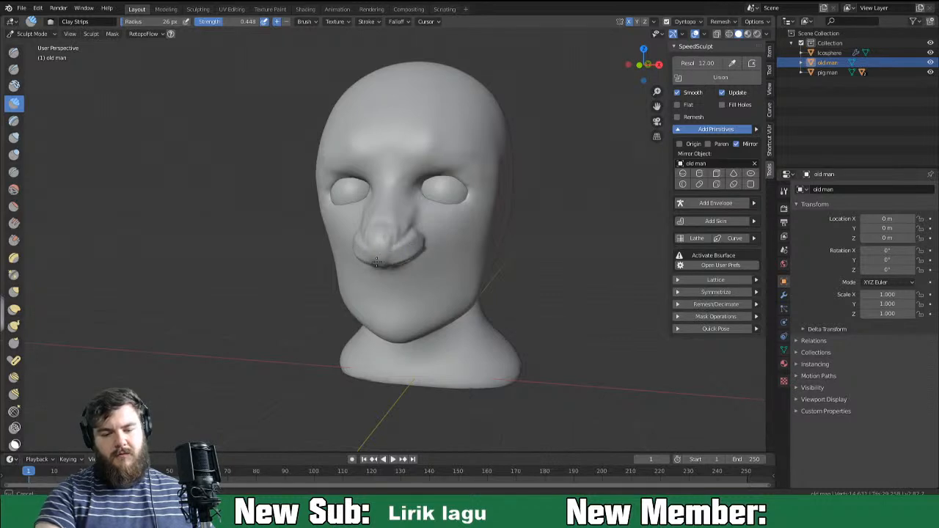
{"action": "left_click_drag", "start_coordinate": [384, 247], "coordinate": [395, 224]}
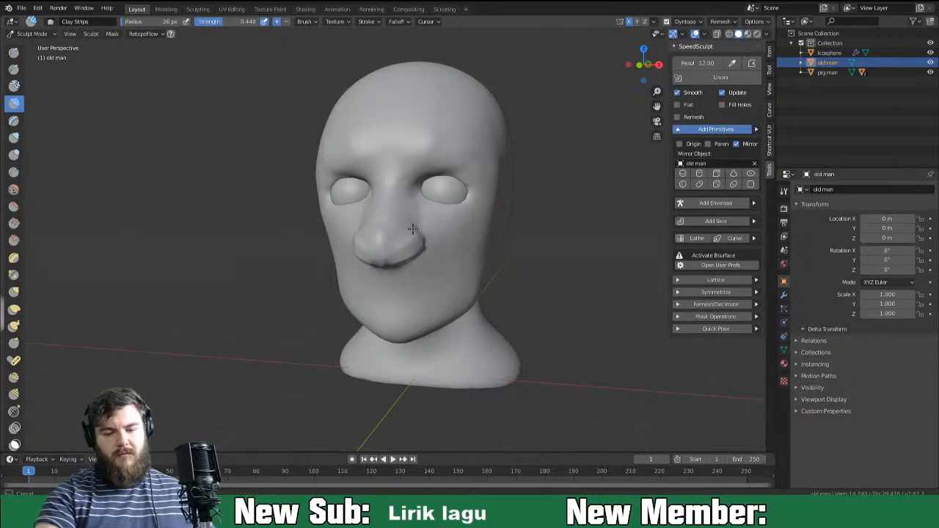
Pull the nose into a long, drooping shape with a bulbous tip using the Grab brush at a 69 px radius.
{"action": "middle_click_drag", "start_coordinate": [412, 229], "coordinate": [440, 227]}
{"action": "key", "text": "g"}
{"action": "left_click_drag", "start_coordinate": [416, 226], "coordinate": [418, 224]}
{"action": "mouse_move", "coordinate": [422, 220]}
{"action": "left_mouse_down"}
{"action": "mouse_move", "coordinate": [432, 252]}
{"action": "mouse_move", "coordinate": [424, 260]}
{"action": "left_mouse_up"}
{"action": "left_click_drag", "start_coordinate": [424, 260], "coordinate": [415, 240]}
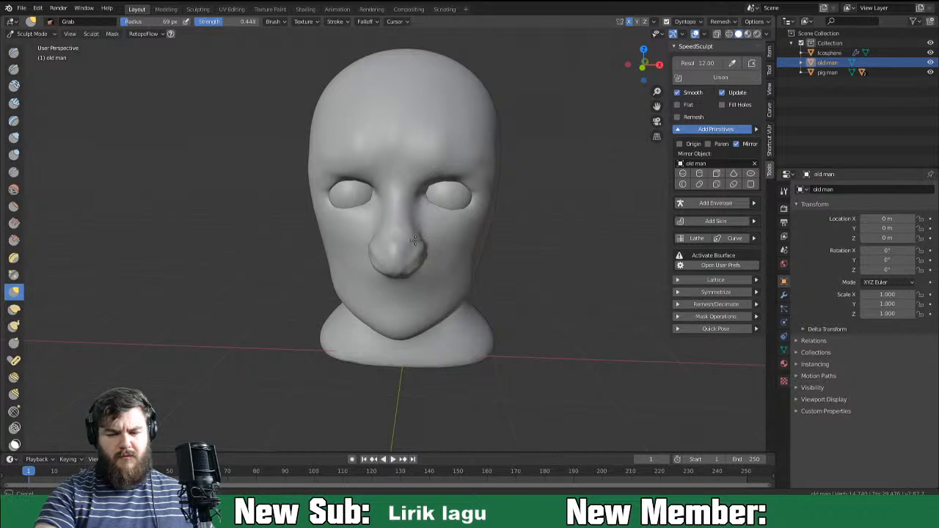
{"action": "middle_click_drag", "start_coordinate": [425, 253], "coordinate": [330, 241]}
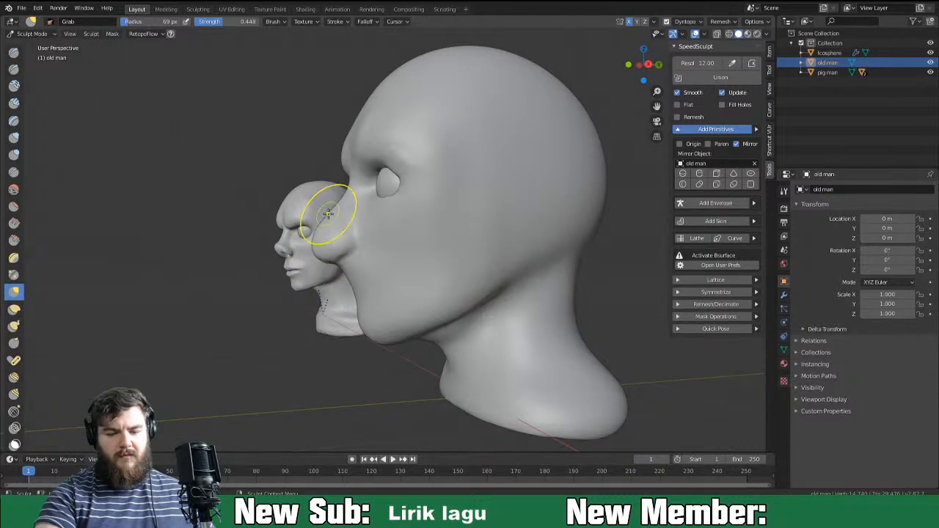
{"action": "mouse_move", "coordinate": [362, 212]}
{"action": "middle_mouse_down"}
{"action": "mouse_move", "coordinate": [459, 229]}
{"action": "mouse_move", "coordinate": [447, 205]}
{"action": "mouse_move", "coordinate": [484, 213]}
{"action": "mouse_move", "coordinate": [418, 237]}
{"action": "middle_mouse_up"}
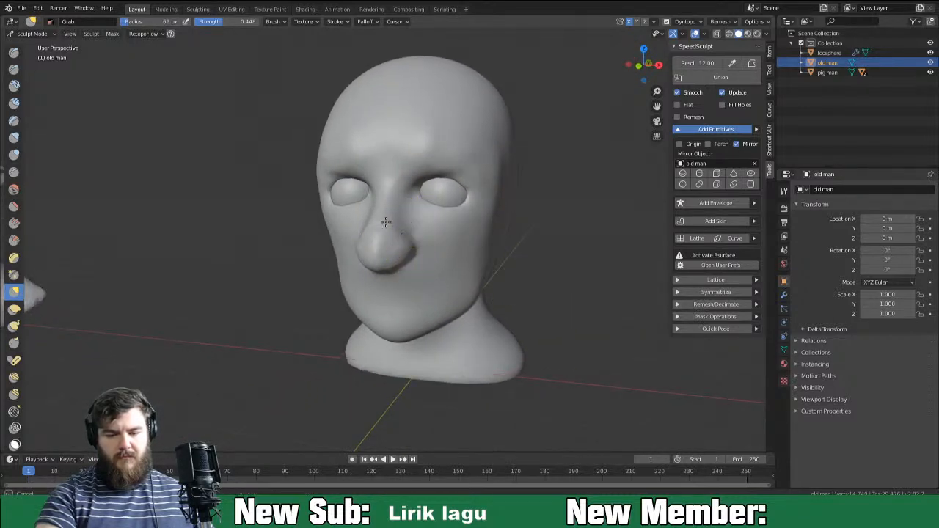
{"action": "mouse_move", "coordinate": [482, 231]}
{"action": "middle_mouse_down"}
{"action": "mouse_move", "coordinate": [458, 218]}
{"action": "mouse_move", "coordinate": [499, 208]}
{"action": "mouse_move", "coordinate": [404, 224]}
{"action": "mouse_move", "coordinate": [486, 219]}
{"action": "middle_mouse_up"}
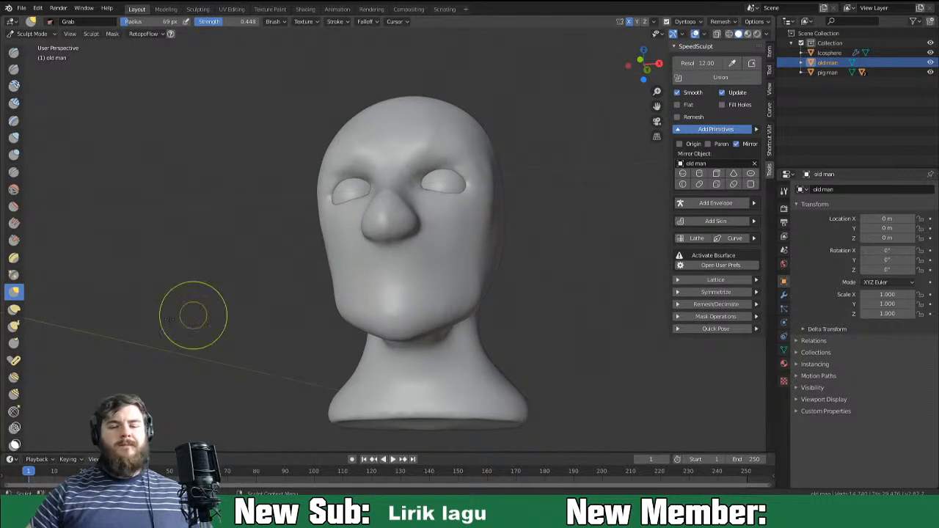
Build up the inner brow with Clay Strips at a 46 px radius and check the Dyntopo detail settings.
{"action": "scroll", "coordinate": [256, 393], "scroll_direction": "up", "scroll_amount": 2}
{"action": "middle_click_drag", "start_coordinate": [256, 394], "coordinate": [306, 389]}
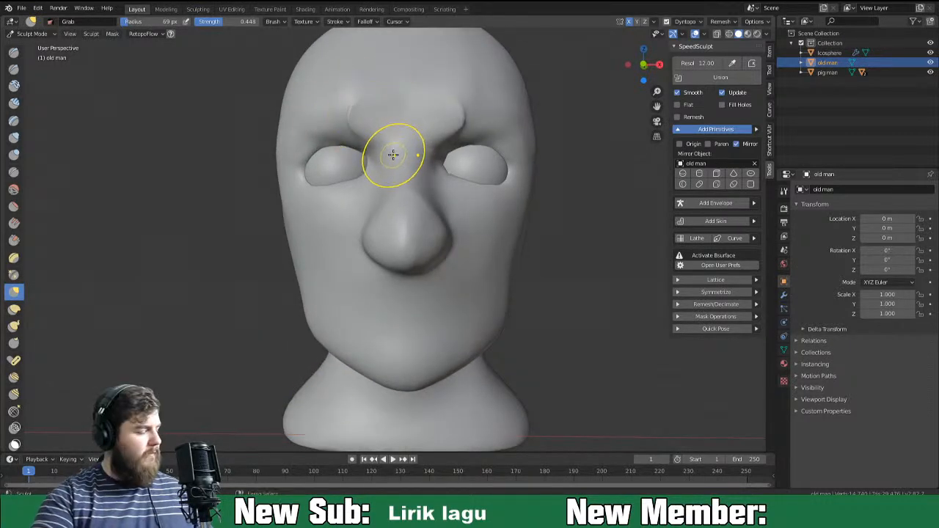
{"action": "left_click", "coordinate": [14, 104]}
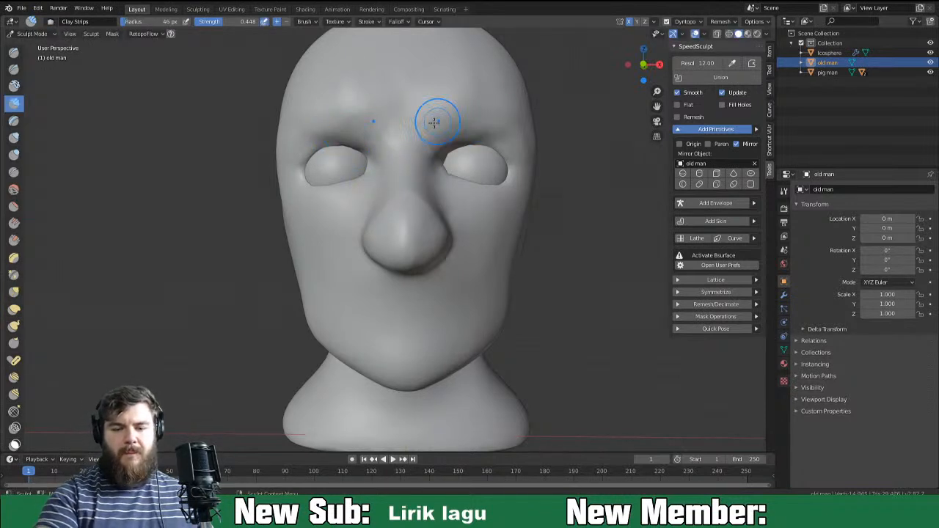
{"action": "left_click", "coordinate": [720, 21]}
{"action": "left_click", "coordinate": [690, 21]}
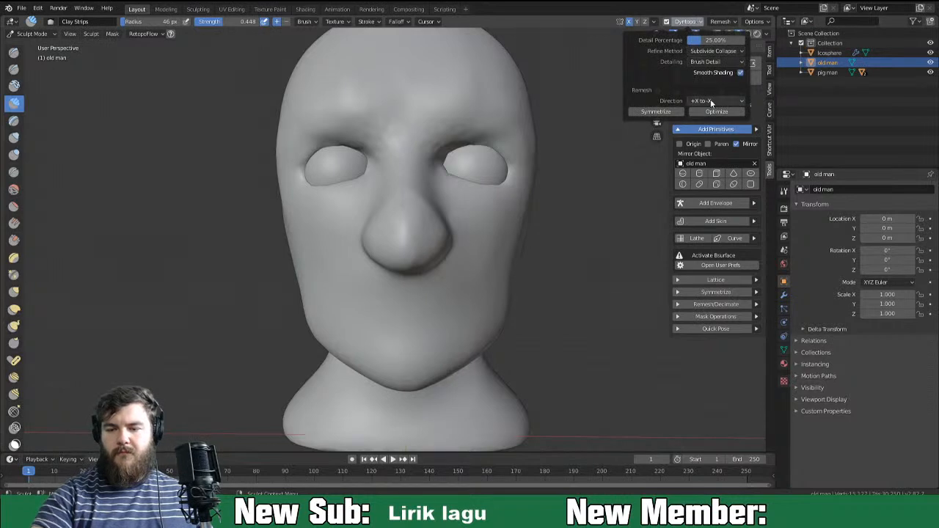
Build up the sides of the nose bridge towards the inner eye corners with Clay Strips.
{"action": "middle_click_drag", "start_coordinate": [555, 293], "coordinate": [541, 335]}
{"action": "mouse_move", "coordinate": [415, 207]}
{"action": "left_mouse_down"}
{"action": "mouse_move", "coordinate": [406, 231]}
{"action": "mouse_move", "coordinate": [409, 220]}
{"action": "mouse_move", "coordinate": [430, 216]}
{"action": "mouse_move", "coordinate": [427, 226]}
{"action": "left_mouse_up"}
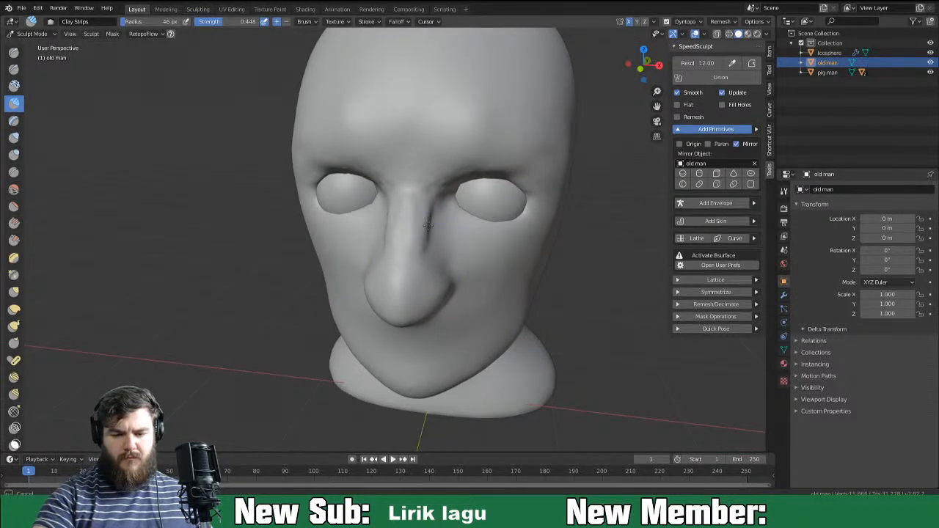
{"action": "mouse_move", "coordinate": [415, 196]}
{"action": "middle_mouse_down"}
{"action": "mouse_move", "coordinate": [419, 225]}
{"action": "mouse_move", "coordinate": [367, 210]}
{"action": "middle_mouse_up"}
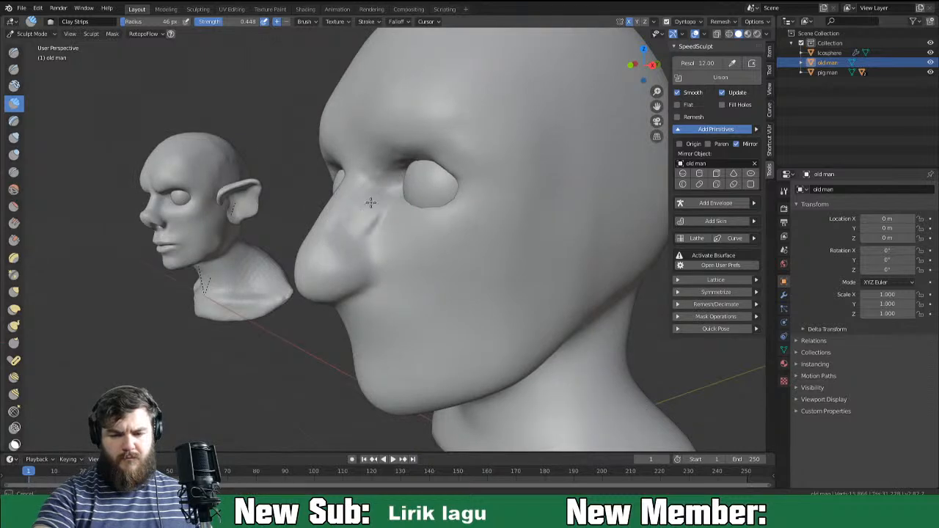
{"action": "left_click_drag", "start_coordinate": [371, 211], "coordinate": [377, 236]}
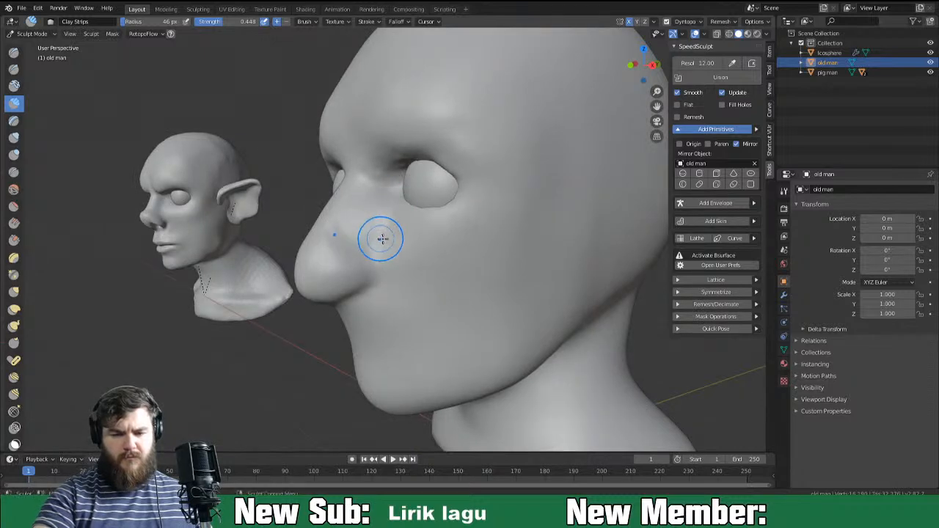
{"action": "middle_click_drag", "start_coordinate": [377, 237], "coordinate": [454, 258]}
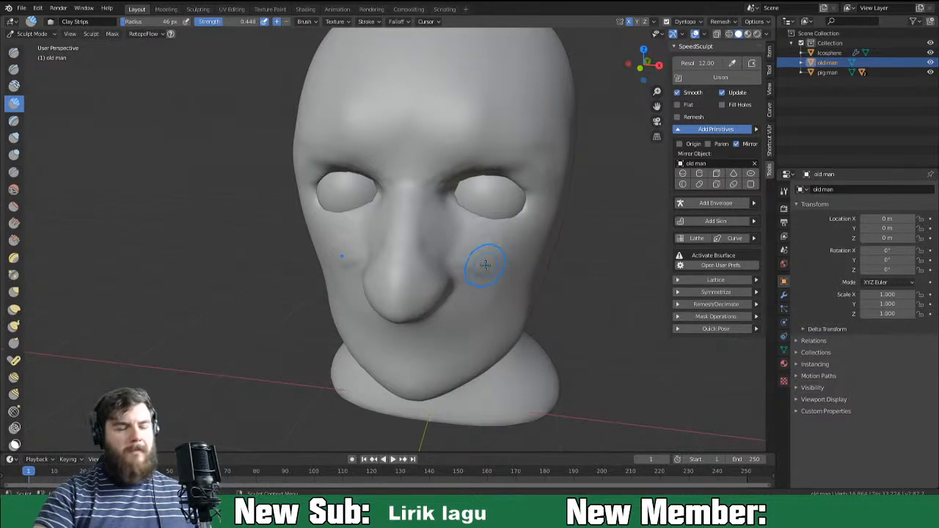
Add thick folds running from beside the nose across the cheeks with Clay Strips at a 46 px radius.
{"action": "middle_click_drag", "start_coordinate": [453, 259], "coordinate": [486, 254]}
{"action": "mouse_move", "coordinate": [482, 247]}
{"action": "left_mouse_down"}
{"action": "mouse_move", "coordinate": [459, 241]}
{"action": "mouse_move", "coordinate": [482, 267]}
{"action": "mouse_move", "coordinate": [497, 266]}
{"action": "mouse_move", "coordinate": [521, 306]}
{"action": "left_mouse_up"}
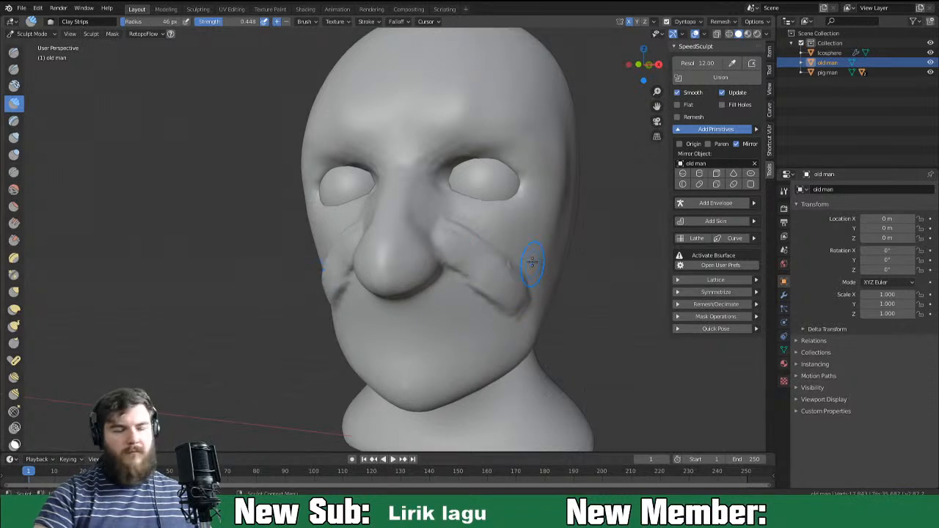
{"action": "mouse_move", "coordinate": [503, 230]}
{"action": "left_mouse_down"}
{"action": "mouse_move", "coordinate": [511, 225]}
{"action": "mouse_move", "coordinate": [534, 273]}
{"action": "mouse_move", "coordinate": [536, 233]}
{"action": "mouse_move", "coordinate": [535, 268]}
{"action": "mouse_move", "coordinate": [550, 248]}
{"action": "left_mouse_up"}
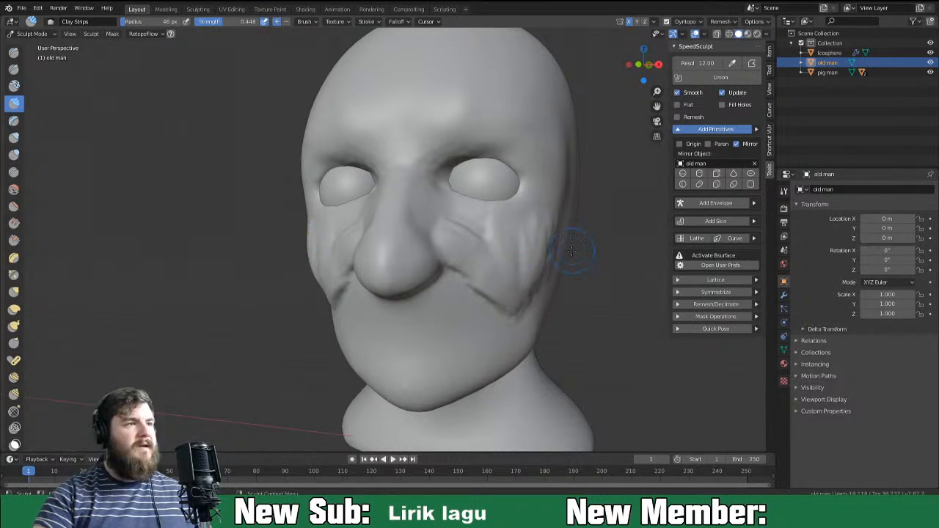
Fill the cheeks between the folds into full, rounded volumes with repeated Clay Strips strokes and smooth them.
{"action": "mouse_move", "coordinate": [497, 230]}
{"action": "left_mouse_down"}
{"action": "mouse_move", "coordinate": [520, 275]}
{"action": "mouse_move", "coordinate": [489, 227]}
{"action": "mouse_move", "coordinate": [507, 280]}
{"action": "left_mouse_up"}
{"action": "mouse_move", "coordinate": [501, 231]}
{"action": "left_mouse_down"}
{"action": "mouse_move", "coordinate": [515, 275]}
{"action": "mouse_move", "coordinate": [529, 282]}
{"action": "mouse_move", "coordinate": [527, 272]}
{"action": "mouse_move", "coordinate": [499, 284]}
{"action": "left_mouse_up"}
{"action": "left_click_drag", "start_coordinate": [504, 237], "coordinate": [518, 281]}
{"action": "left_click_drag", "start_coordinate": [506, 225], "coordinate": [541, 290]}
{"action": "left_click_drag", "start_coordinate": [537, 244], "coordinate": [541, 286]}
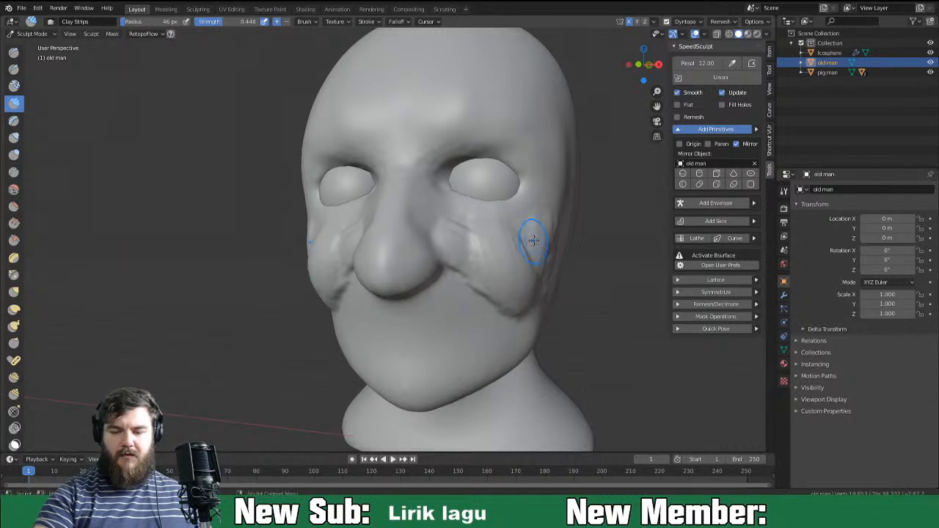
{"action": "mouse_move", "coordinate": [525, 226]}
{"action": "left_mouse_down"}
{"action": "mouse_move", "coordinate": [525, 274]}
{"action": "mouse_move", "coordinate": [541, 273]}
{"action": "left_mouse_up"}
{"action": "left_click_drag", "start_coordinate": [477, 226], "coordinate": [516, 277]}
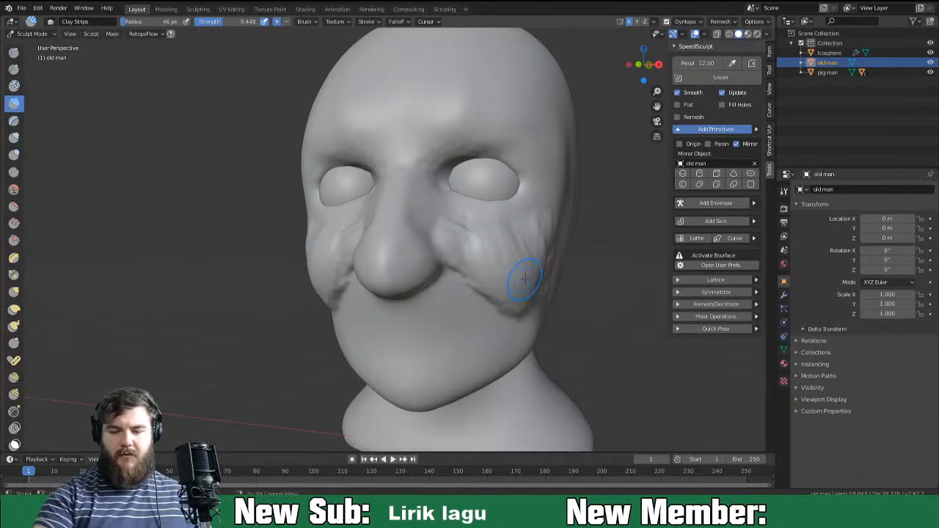
{"action": "left_click_drag", "start_coordinate": [520, 229], "coordinate": [545, 272]}
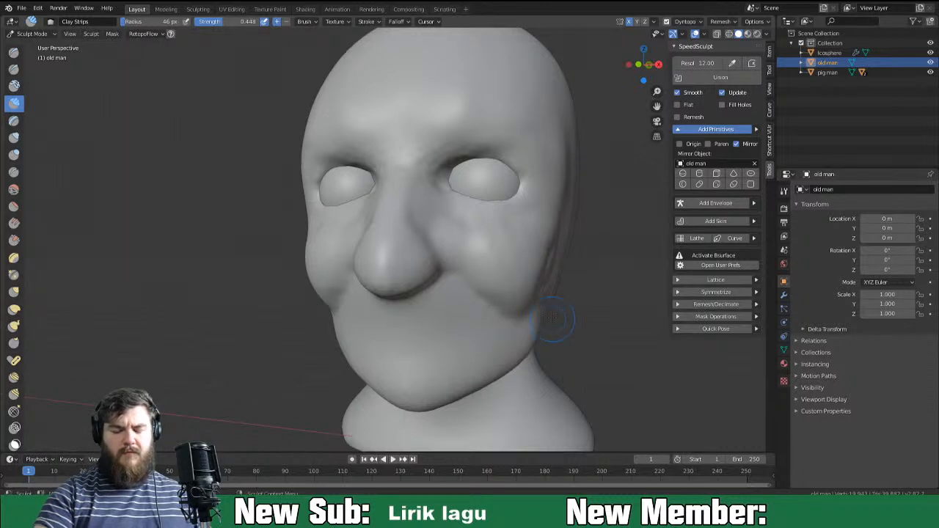
Pull the lower cheeks down into sagging jowls with the Grab brush at a 129 px radius.
{"action": "middle_click_drag", "start_coordinate": [553, 318], "coordinate": [558, 302]}
{"action": "key", "text": "g"}
{"action": "key", "text": "f"}
{"action": "left_click_drag", "start_coordinate": [502, 286], "coordinate": [501, 295]}
{"action": "left_click_drag", "start_coordinate": [499, 285], "coordinate": [503, 291]}
{"action": "mouse_move", "coordinate": [530, 294]}
{"action": "middle_mouse_down"}
{"action": "mouse_move", "coordinate": [459, 298]}
{"action": "mouse_move", "coordinate": [520, 301]}
{"action": "middle_mouse_up"}
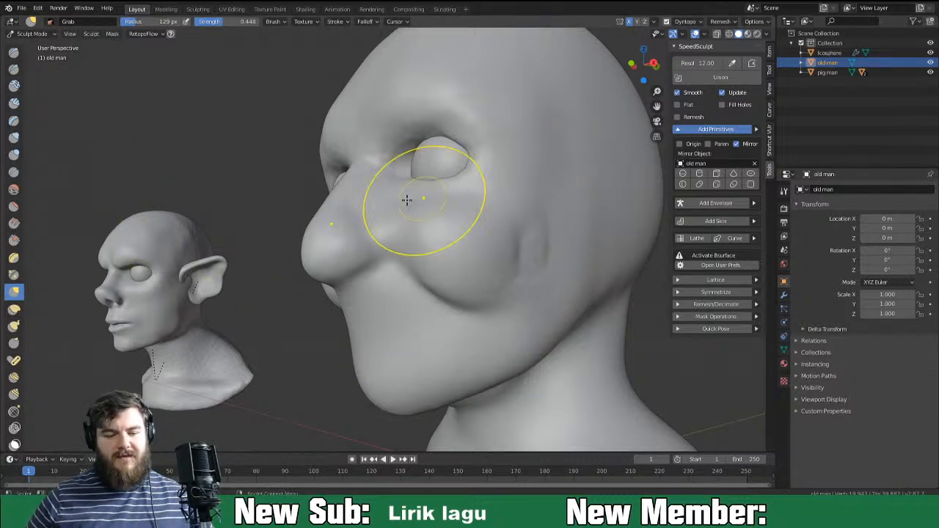
{"action": "middle_click_drag", "start_coordinate": [272, 163], "coordinate": [322, 180]}
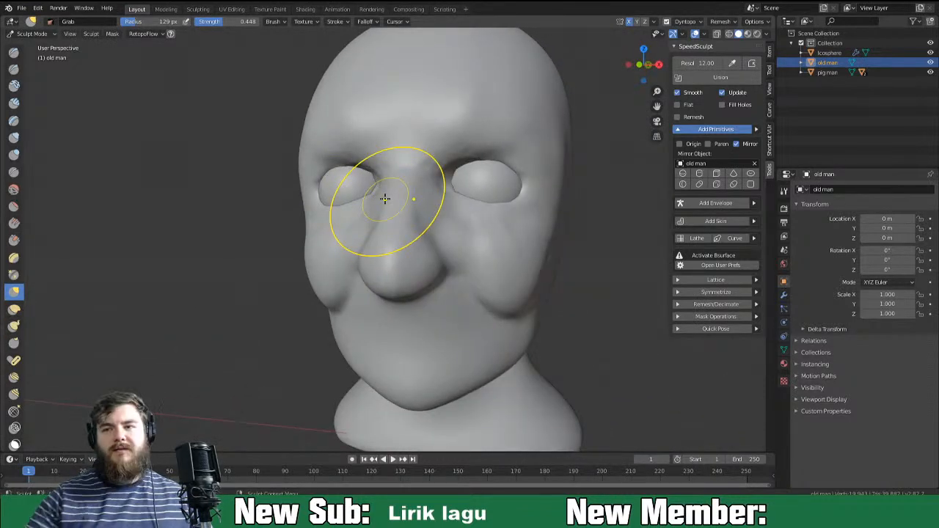
Sharpen the folds between the nose and the sagging cheeks with the Crease brush at a 55 px radius.
{"action": "key", "text": "shift+c"}
{"action": "key", "text": "f"}
{"action": "left_click", "coordinate": [470, 278]}
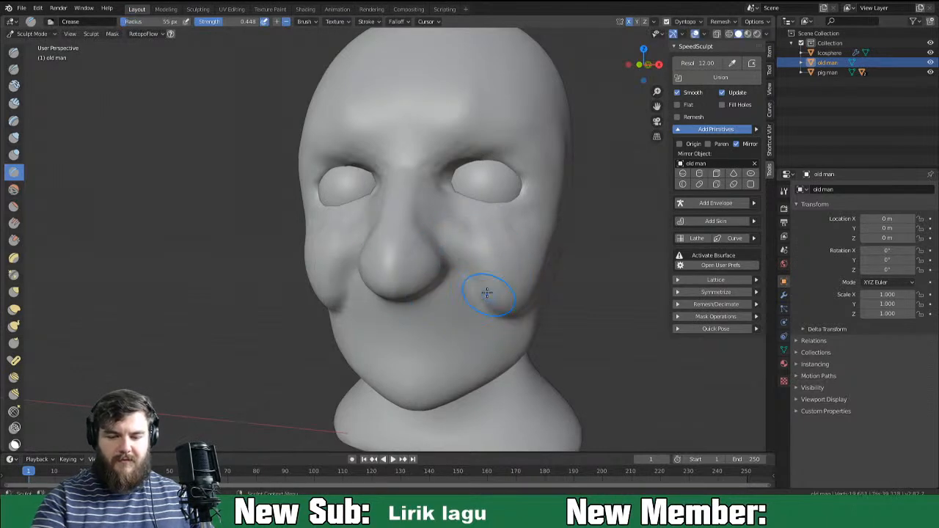
{"action": "middle_click_drag", "start_coordinate": [482, 293], "coordinate": [481, 262]}
{"action": "left_click_drag", "start_coordinate": [453, 256], "coordinate": [450, 256]}
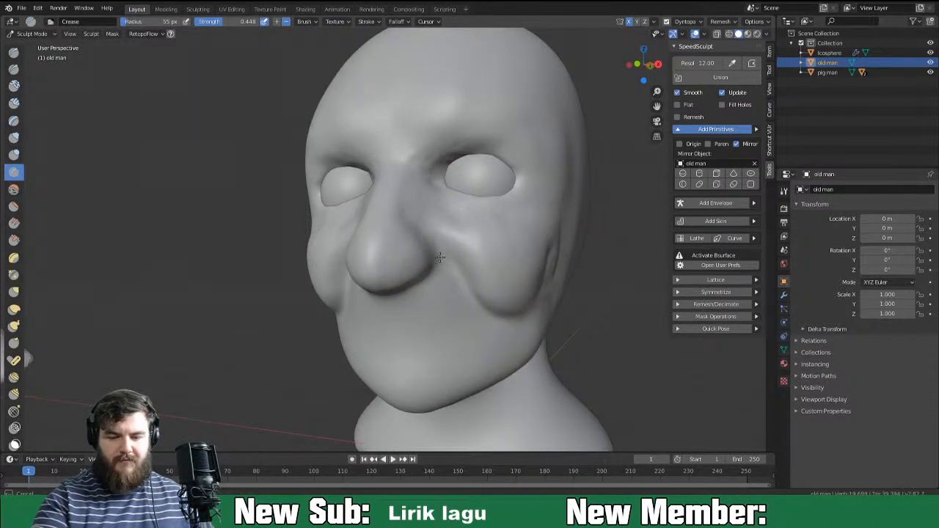
{"action": "middle_click_drag", "start_coordinate": [440, 257], "coordinate": [446, 263]}
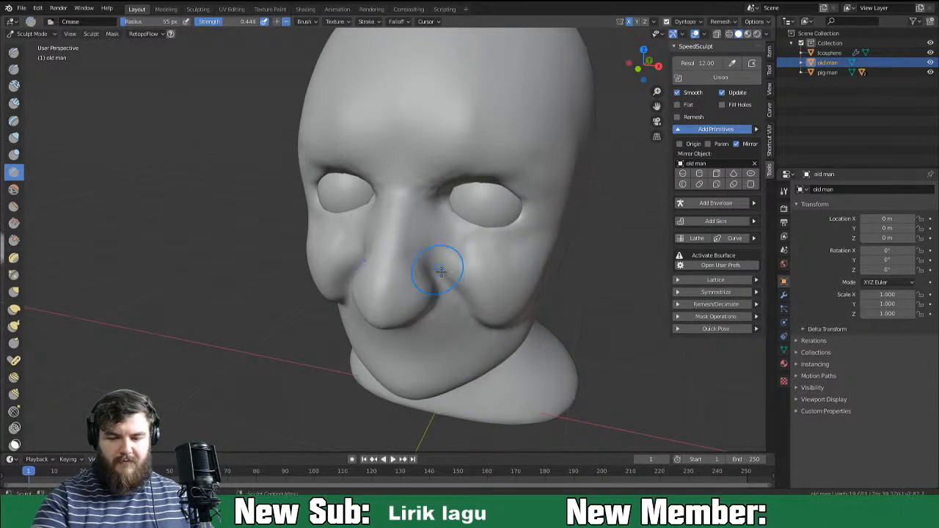
Reshape the sides of the bulbous nose tip with the Grab brush at a 92 px radius.
{"action": "mouse_move", "coordinate": [457, 272]}
{"action": "middle_mouse_down"}
{"action": "mouse_move", "coordinate": [489, 216]}
{"action": "mouse_move", "coordinate": [458, 266]}
{"action": "mouse_move", "coordinate": [450, 261]}
{"action": "middle_mouse_up"}
{"action": "key", "text": "g"}
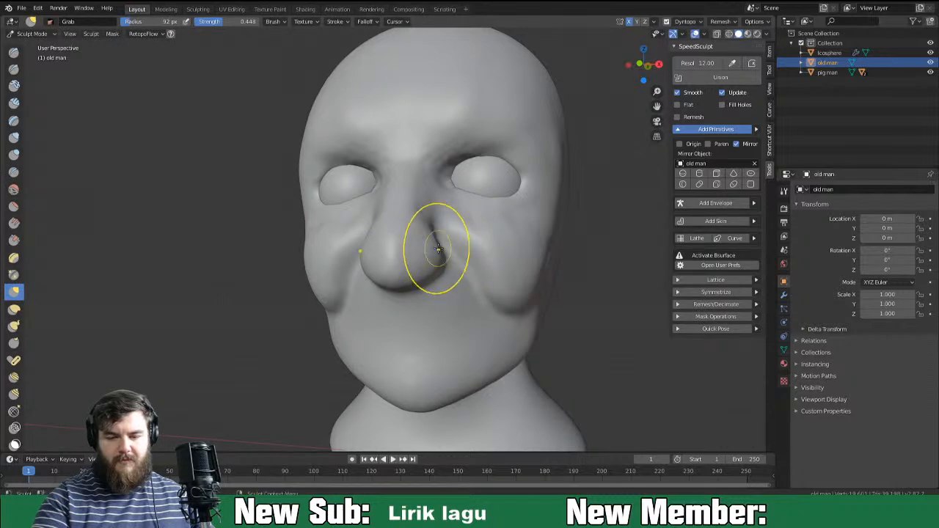
{"action": "middle_click_drag", "start_coordinate": [436, 273], "coordinate": [301, 284]}
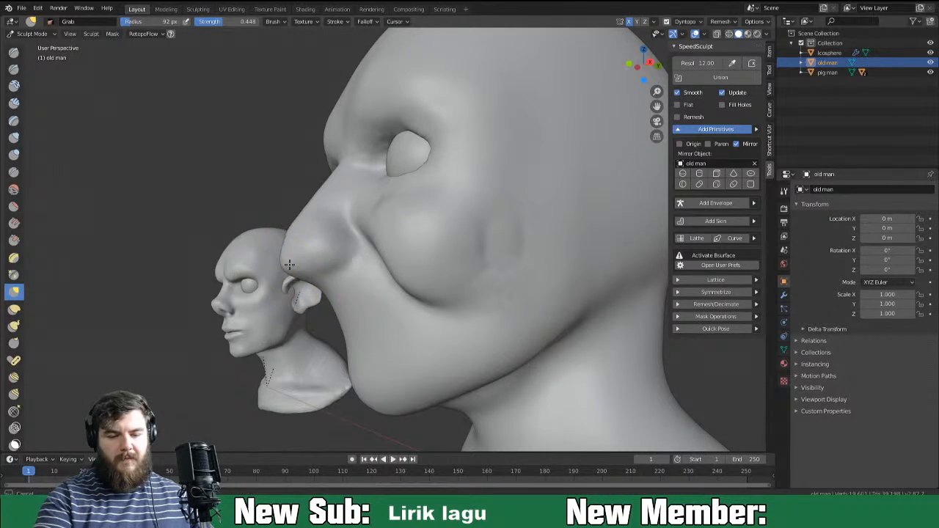
{"action": "mouse_move", "coordinate": [337, 244]}
{"action": "middle_mouse_down"}
{"action": "mouse_move", "coordinate": [378, 278]}
{"action": "mouse_move", "coordinate": [325, 258]}
{"action": "mouse_move", "coordinate": [411, 248]}
{"action": "mouse_move", "coordinate": [462, 213]}
{"action": "mouse_move", "coordinate": [465, 223]}
{"action": "middle_mouse_up"}
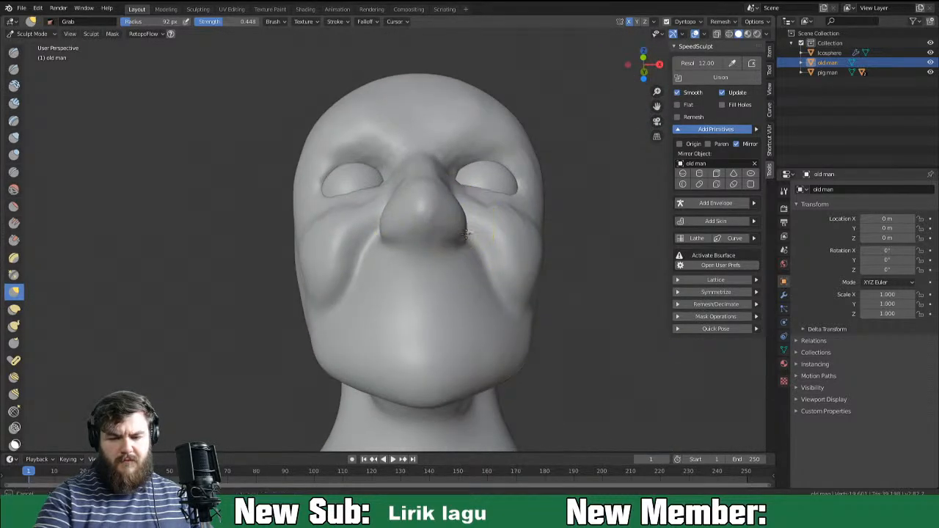
Flatten and define the bridge and sides of the nose with the Scrape/Peaks brush at a 47 px radius.
{"action": "middle_click_drag", "start_coordinate": [470, 239], "coordinate": [182, 361]}
{"action": "left_click", "coordinate": [13, 240]}
{"action": "key", "text": "f"}
{"action": "left_click", "coordinate": [327, 254]}
{"action": "left_click_drag", "start_coordinate": [386, 212], "coordinate": [357, 274]}
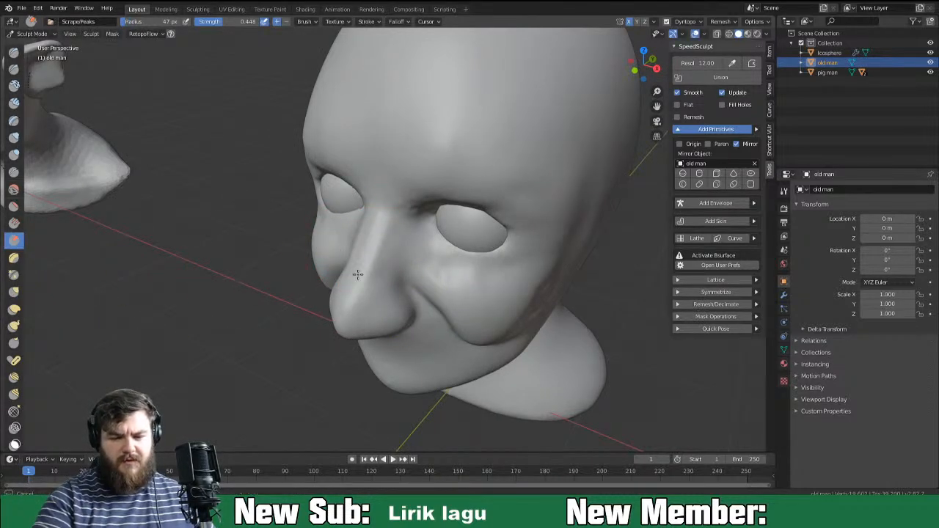
{"action": "middle_click_drag", "start_coordinate": [357, 270], "coordinate": [360, 222]}
{"action": "mouse_move", "coordinate": [363, 213]}
{"action": "left_mouse_down"}
{"action": "mouse_move", "coordinate": [371, 216]}
{"action": "mouse_move", "coordinate": [374, 193]}
{"action": "left_mouse_up"}
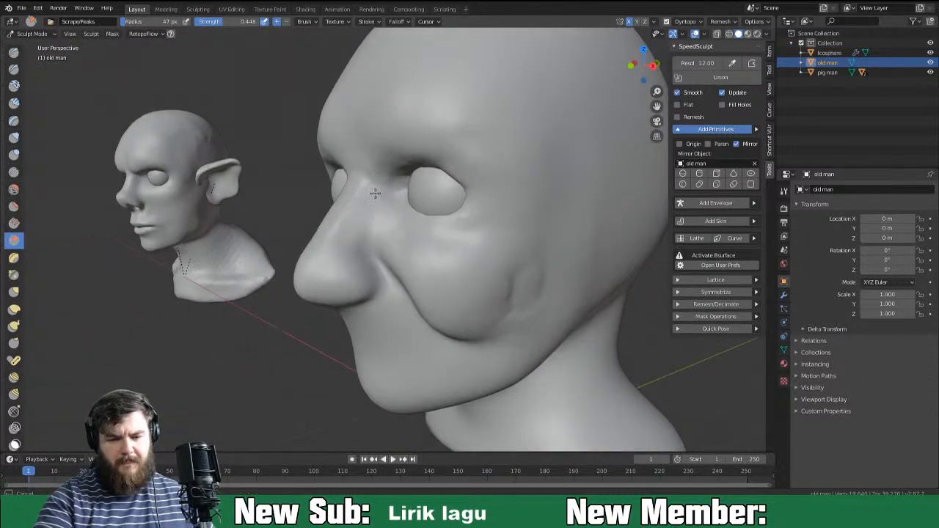
{"action": "middle_click_drag", "start_coordinate": [408, 234], "coordinate": [454, 245]}
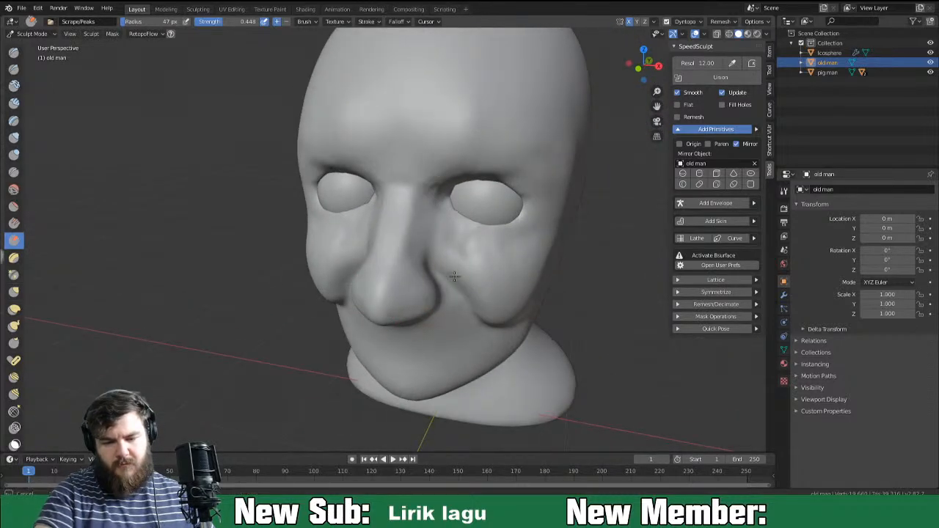
{"action": "mouse_move", "coordinate": [412, 299]}
{"action": "left_mouse_down"}
{"action": "mouse_move", "coordinate": [403, 291]}
{"action": "mouse_move", "coordinate": [418, 278]}
{"action": "left_mouse_up"}
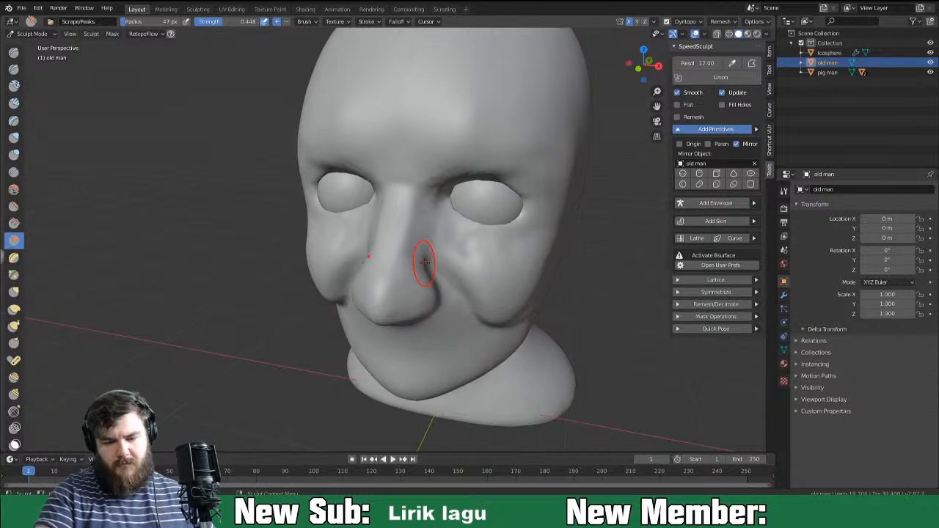
Adjust the lower sides of the nose and its wings with the Grab brush at an 80 px radius.
{"action": "middle_click_drag", "start_coordinate": [430, 268], "coordinate": [448, 292]}
{"action": "key", "text": "g"}
{"action": "left_click_drag", "start_coordinate": [465, 307], "coordinate": [449, 294]}
{"action": "middle_click_drag", "start_coordinate": [450, 305], "coordinate": [449, 249]}
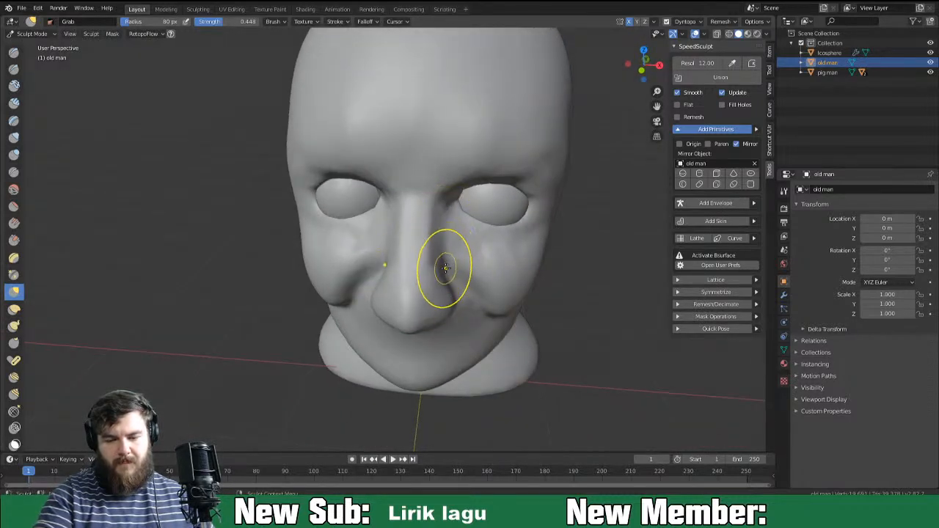
{"action": "middle_click_drag", "start_coordinate": [452, 272], "coordinate": [399, 205]}
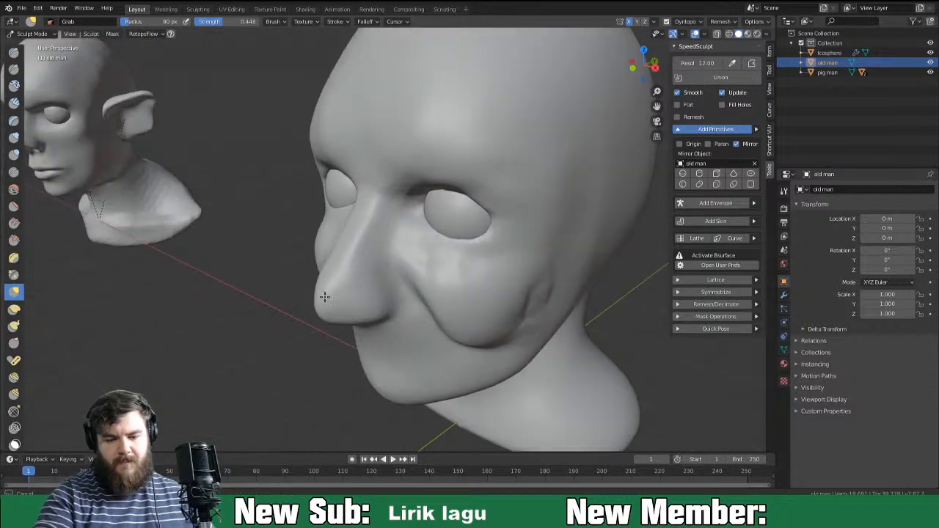
Deepen the folds running from the nose under the cheeks with the Crease brush at a 35 px radius.
{"action": "mouse_move", "coordinate": [350, 301]}
{"action": "middle_mouse_down"}
{"action": "mouse_move", "coordinate": [499, 251]}
{"action": "mouse_move", "coordinate": [477, 176]}
{"action": "mouse_move", "coordinate": [437, 146]}
{"action": "mouse_move", "coordinate": [447, 237]}
{"action": "mouse_move", "coordinate": [528, 264]}
{"action": "mouse_move", "coordinate": [494, 284]}
{"action": "mouse_move", "coordinate": [509, 287]}
{"action": "mouse_move", "coordinate": [465, 289]}
{"action": "mouse_move", "coordinate": [482, 285]}
{"action": "mouse_move", "coordinate": [482, 272]}
{"action": "middle_mouse_up"}
{"action": "key", "text": "shift+c"}
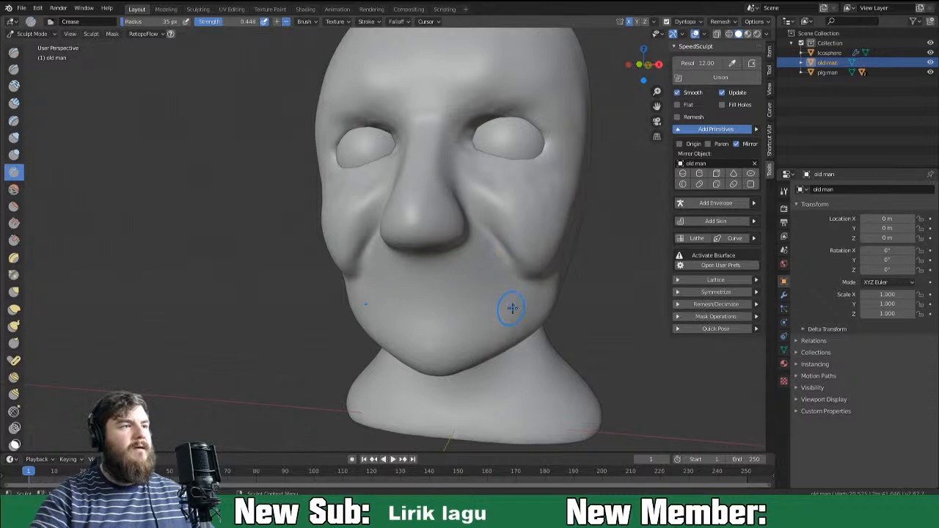
{"action": "middle_click_drag", "start_coordinate": [498, 247], "coordinate": [372, 227]}
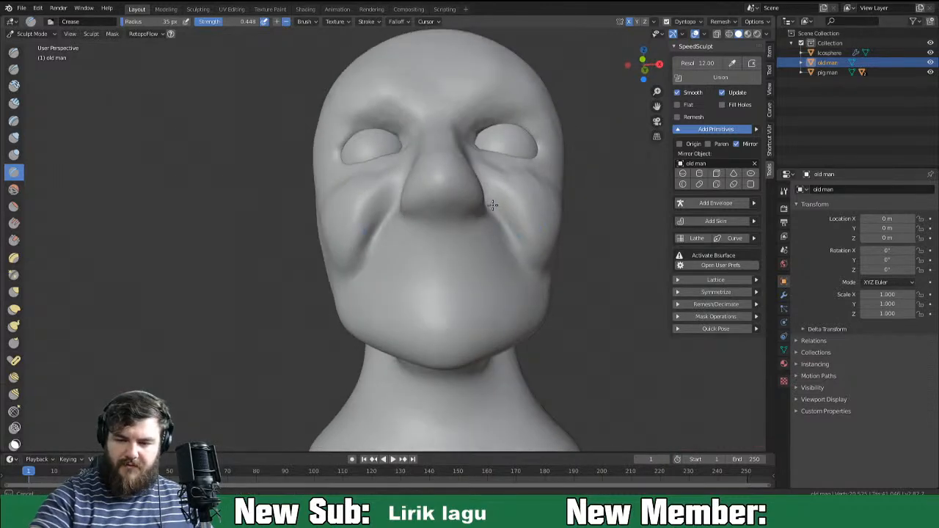
{"action": "mouse_move", "coordinate": [497, 220]}
{"action": "middle_mouse_down"}
{"action": "mouse_move", "coordinate": [491, 237]}
{"action": "mouse_move", "coordinate": [461, 222]}
{"action": "middle_mouse_up"}
Pull the inner cheeks toward the nose over the folds with the Grab brush at a 91 px radius.
{"action": "key", "text": "g"}
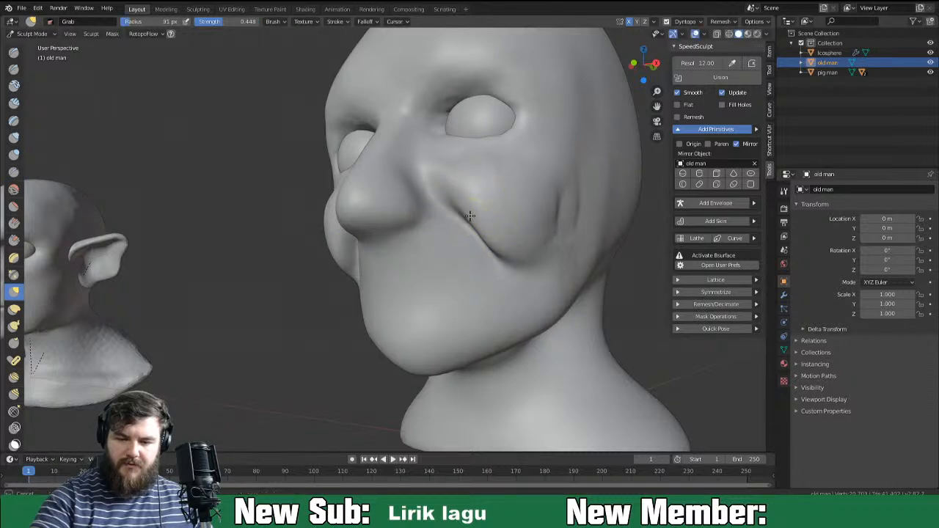
{"action": "mouse_move", "coordinate": [509, 243]}
{"action": "middle_mouse_down"}
{"action": "mouse_move", "coordinate": [496, 218]}
{"action": "mouse_move", "coordinate": [506, 239]}
{"action": "middle_mouse_up"}
{"action": "left_click_drag", "start_coordinate": [479, 190], "coordinate": [450, 177]}
{"action": "middle_click_drag", "start_coordinate": [450, 177], "coordinate": [433, 230]}
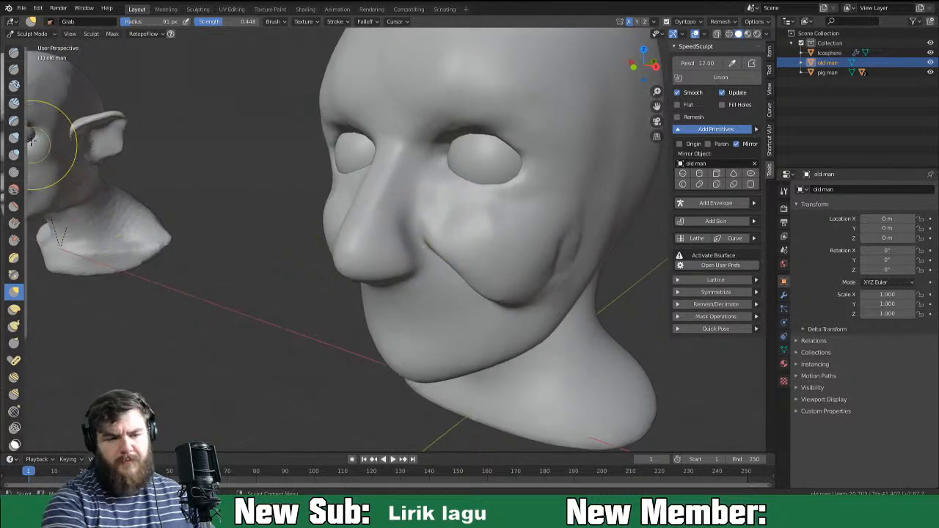
Build up the upper ends of the cheek folds beside the nose with Clay Strips at a 34 px radius.
{"action": "left_click", "coordinate": [13, 103]}
{"action": "key", "text": "f"}
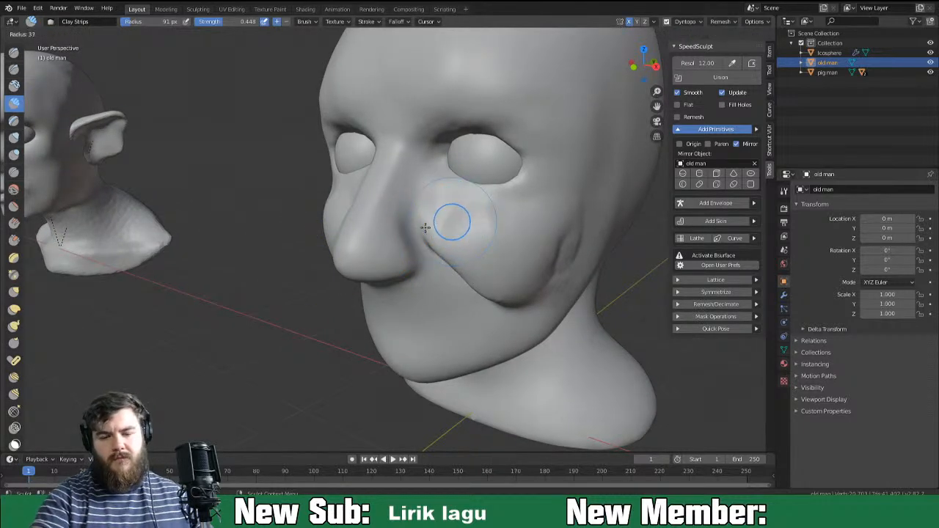
{"action": "left_click", "coordinate": [427, 227]}
{"action": "middle_click_drag", "start_coordinate": [461, 262], "coordinate": [424, 239]}
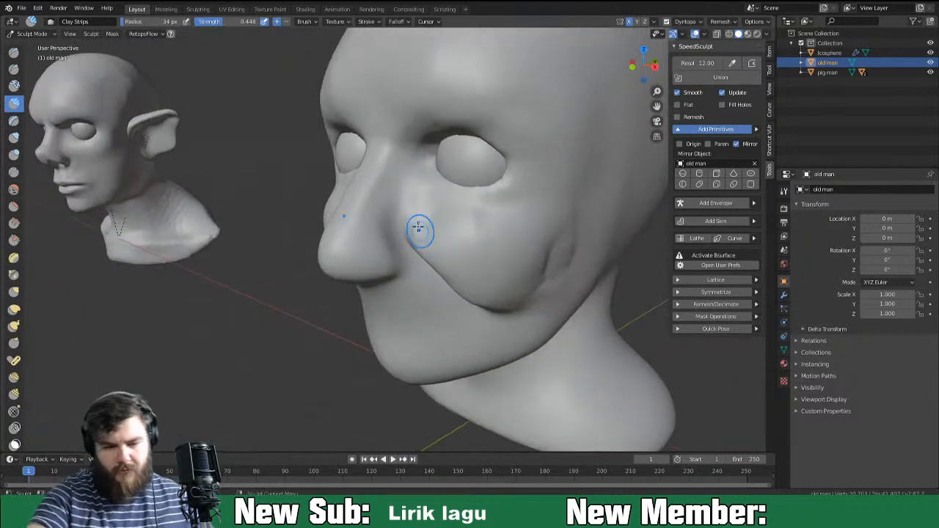
{"action": "left_click_drag", "start_coordinate": [389, 224], "coordinate": [415, 220]}
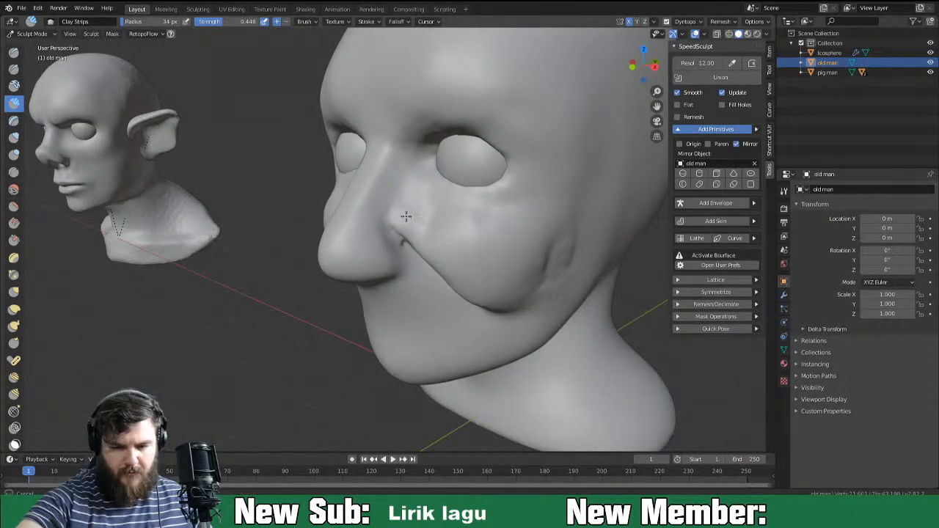
{"action": "middle_click_drag", "start_coordinate": [397, 243], "coordinate": [482, 233]}
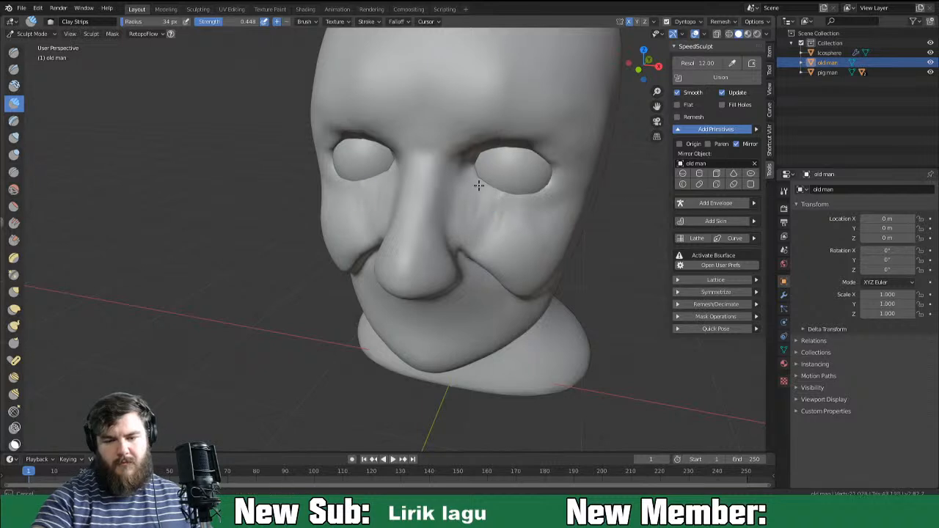
Fill the hollows behind the cheeks toward the jaw with Clay Strips at a 68 px radius.
{"action": "mouse_move", "coordinate": [565, 262]}
{"action": "middle_mouse_down"}
{"action": "mouse_move", "coordinate": [624, 255]}
{"action": "mouse_move", "coordinate": [540, 260]}
{"action": "mouse_move", "coordinate": [520, 249]}
{"action": "mouse_move", "coordinate": [541, 245]}
{"action": "middle_mouse_up"}
{"action": "key", "text": "f"}
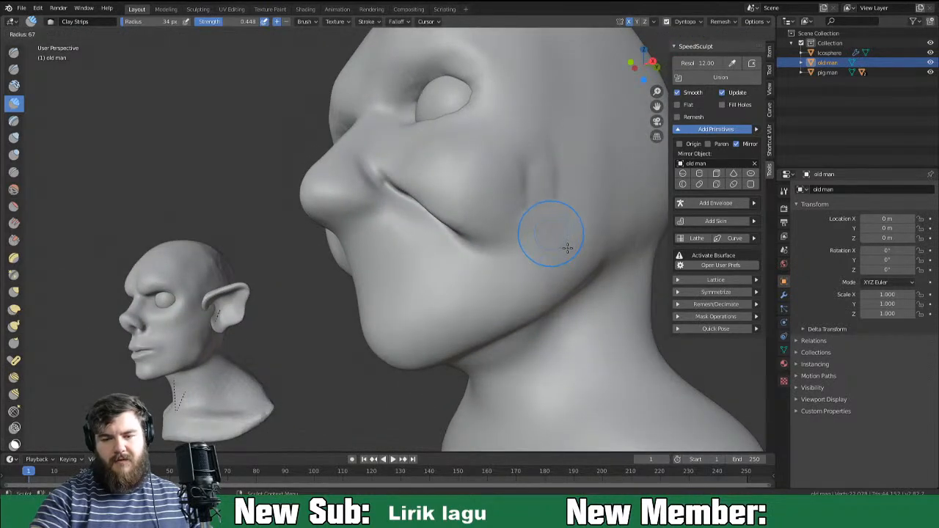
{"action": "left_click", "coordinate": [566, 247]}
{"action": "mouse_move", "coordinate": [527, 232]}
{"action": "left_mouse_down"}
{"action": "mouse_move", "coordinate": [560, 193]}
{"action": "mouse_move", "coordinate": [568, 152]}
{"action": "left_mouse_up"}
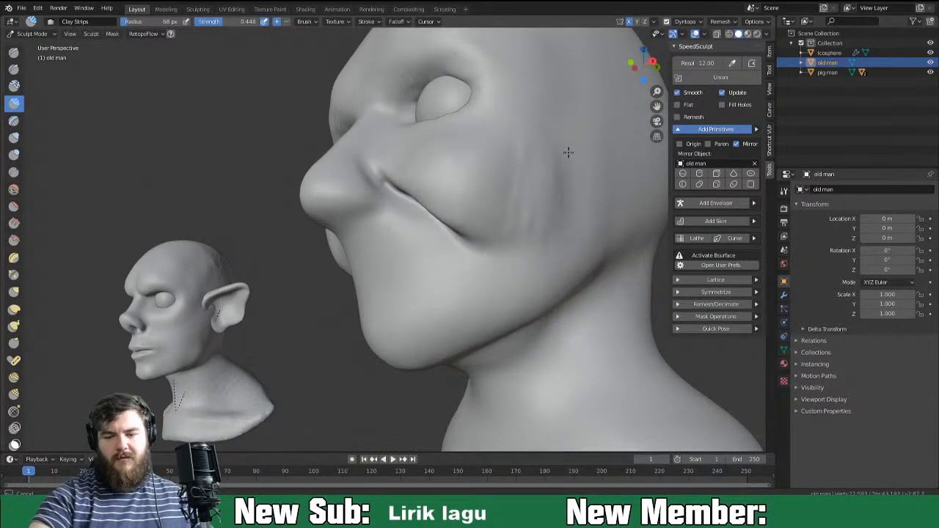
{"action": "left_click_drag", "start_coordinate": [499, 205], "coordinate": [513, 247]}
Add folds running from the lower cheek corners down toward the chin with Clay Strips at a 33 px radius.
{"action": "mouse_move", "coordinate": [523, 252]}
{"action": "middle_mouse_down"}
{"action": "mouse_move", "coordinate": [586, 263]}
{"action": "mouse_move", "coordinate": [582, 272]}
{"action": "mouse_move", "coordinate": [580, 258]}
{"action": "middle_mouse_up"}
{"action": "key", "text": "shift+c"}
{"action": "key", "text": "f"}
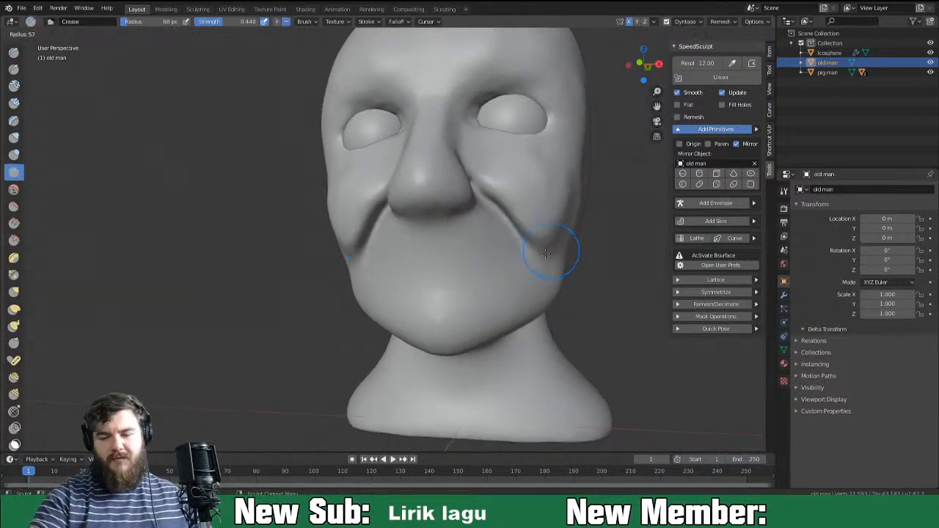
{"action": "left_click", "coordinate": [533, 258]}
{"action": "middle_click_drag", "start_coordinate": [499, 300], "coordinate": [459, 308]}
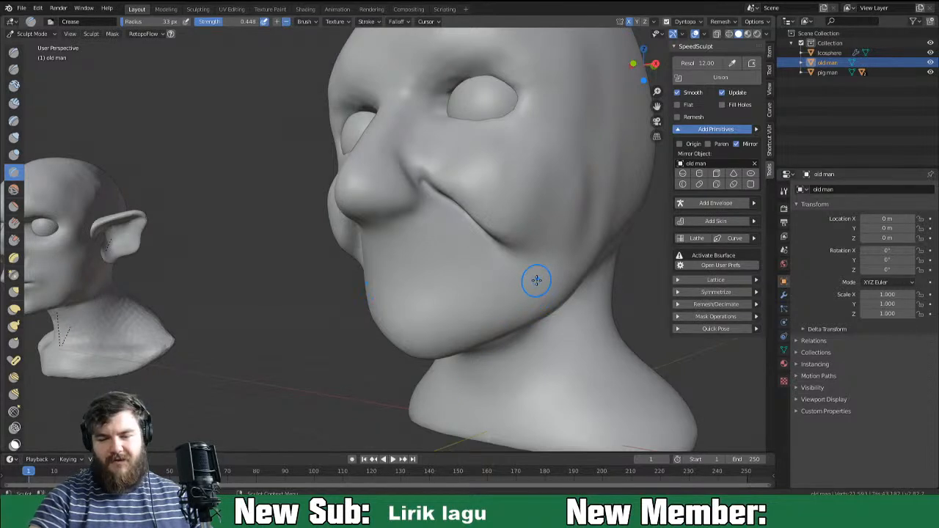
{"action": "left_click", "coordinate": [13, 104]}
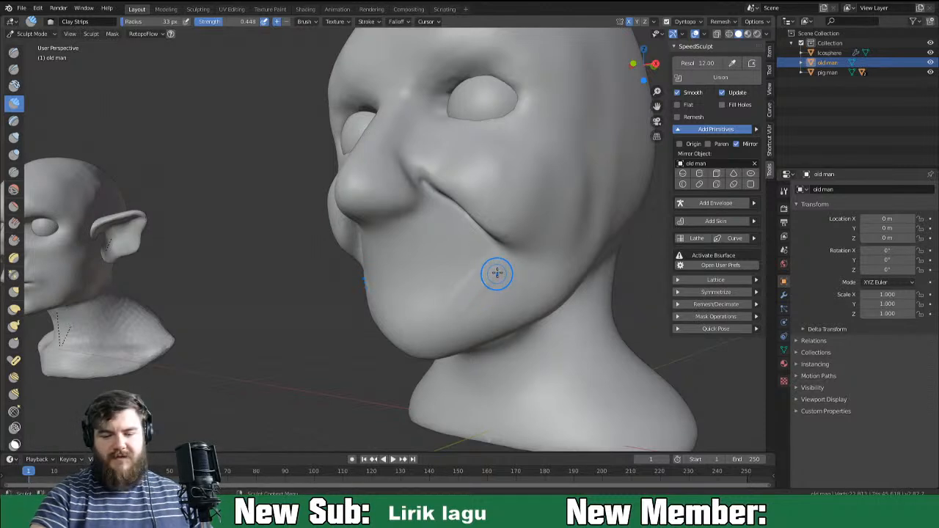
{"action": "left_click_drag", "start_coordinate": [482, 274], "coordinate": [446, 317]}
{"action": "left_click_drag", "start_coordinate": [503, 252], "coordinate": [478, 277]}
{"action": "mouse_move", "coordinate": [457, 300]}
{"action": "middle_mouse_down"}
{"action": "mouse_move", "coordinate": [519, 283]}
{"action": "mouse_move", "coordinate": [521, 262]}
{"action": "middle_mouse_up"}
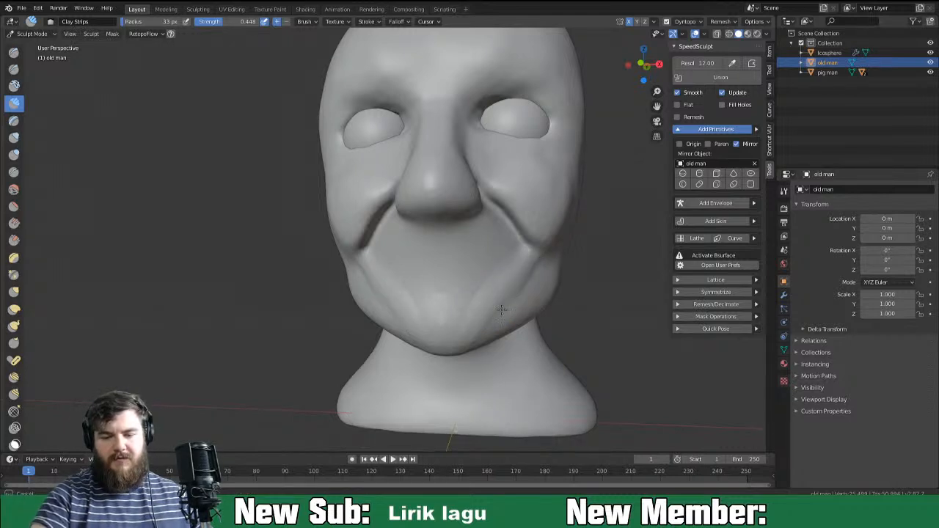
Build up the chin and its sides with Clay Strips, enlarging the brush radius from 33 to 49 px.
{"action": "middle_click_drag", "start_coordinate": [498, 292], "coordinate": [446, 278]}
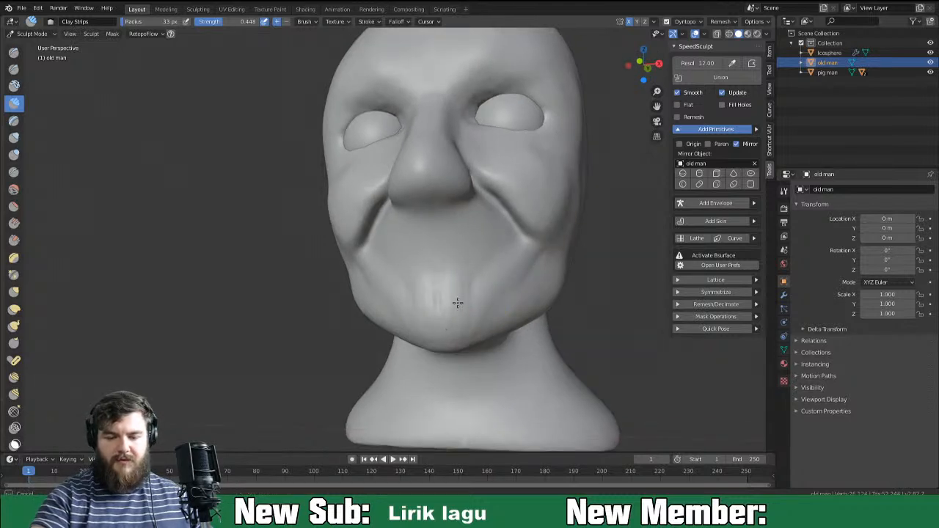
{"action": "middle_click_drag", "start_coordinate": [476, 344], "coordinate": [474, 300]}
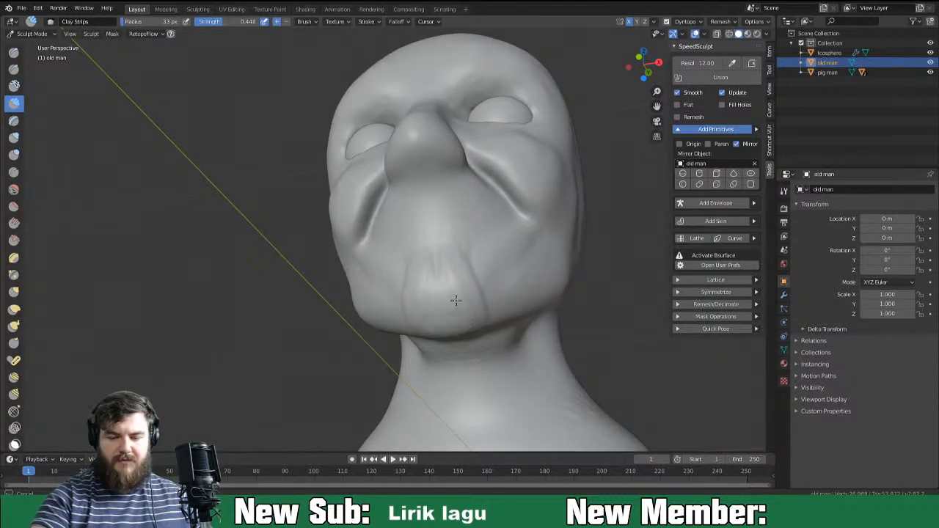
{"action": "key", "text": "f"}
{"action": "mouse_move", "coordinate": [481, 293]}
{"action": "left_mouse_down"}
{"action": "mouse_move", "coordinate": [487, 318]}
{"action": "mouse_move", "coordinate": [481, 314]}
{"action": "left_mouse_up"}
{"action": "left_click", "coordinate": [508, 302]}
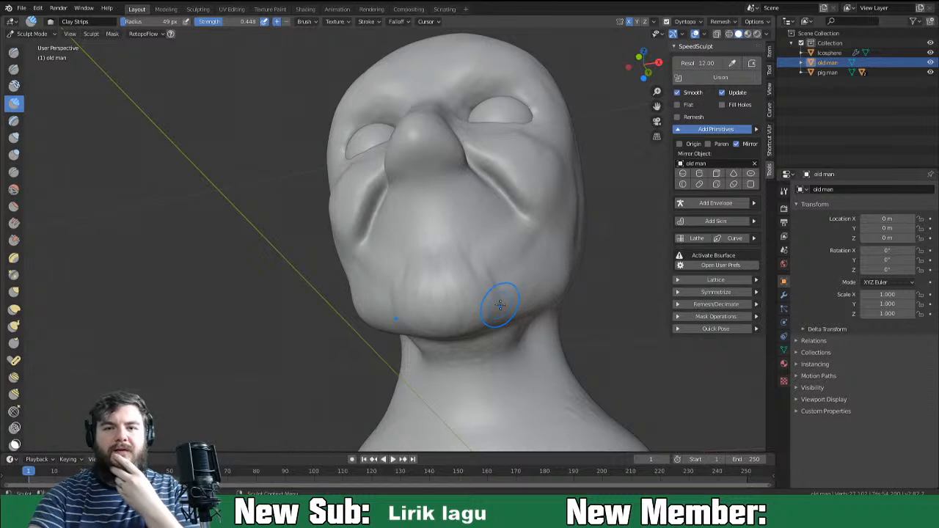
{"action": "middle_click_drag", "start_coordinate": [502, 297], "coordinate": [461, 325]}
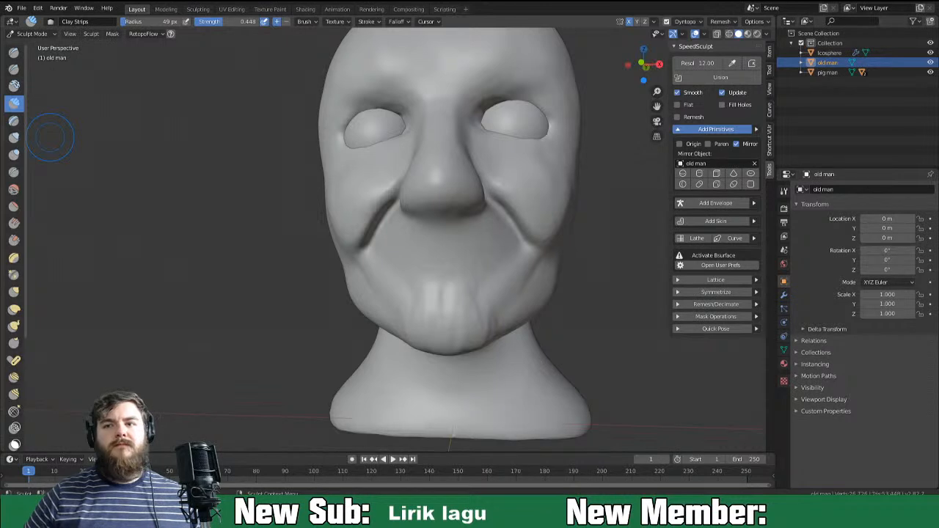
Reshape the jawline and the outer cheeks with the Grab brush at a 139 px radius.
{"action": "mouse_move", "coordinate": [541, 296]}
{"action": "middle_mouse_down"}
{"action": "mouse_move", "coordinate": [503, 304]}
{"action": "mouse_move", "coordinate": [453, 342]}
{"action": "mouse_move", "coordinate": [475, 321]}
{"action": "mouse_move", "coordinate": [483, 250]}
{"action": "middle_mouse_up"}
{"action": "mouse_move", "coordinate": [480, 298]}
{"action": "middle_mouse_down"}
{"action": "mouse_move", "coordinate": [457, 379]}
{"action": "mouse_move", "coordinate": [467, 327]}
{"action": "mouse_move", "coordinate": [530, 277]}
{"action": "middle_mouse_up"}
{"action": "mouse_move", "coordinate": [484, 345]}
{"action": "middle_mouse_down"}
{"action": "mouse_move", "coordinate": [513, 330]}
{"action": "mouse_move", "coordinate": [469, 323]}
{"action": "mouse_move", "coordinate": [549, 283]}
{"action": "mouse_move", "coordinate": [600, 289]}
{"action": "mouse_move", "coordinate": [525, 284]}
{"action": "middle_mouse_up"}
{"action": "key", "text": "g"}
{"action": "key", "text": "f"}
{"action": "left_click", "coordinate": [572, 301]}
{"action": "key", "text": "f"}
{"action": "left_click", "coordinate": [620, 289]}
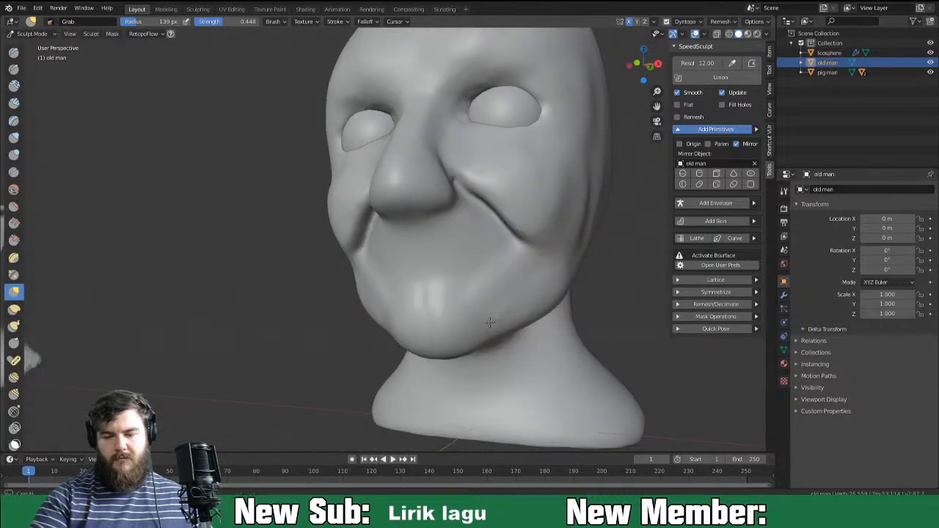
{"action": "middle_click_drag", "start_coordinate": [586, 230], "coordinate": [566, 227]}
{"action": "left_click_drag", "start_coordinate": [595, 192], "coordinate": [597, 181]}
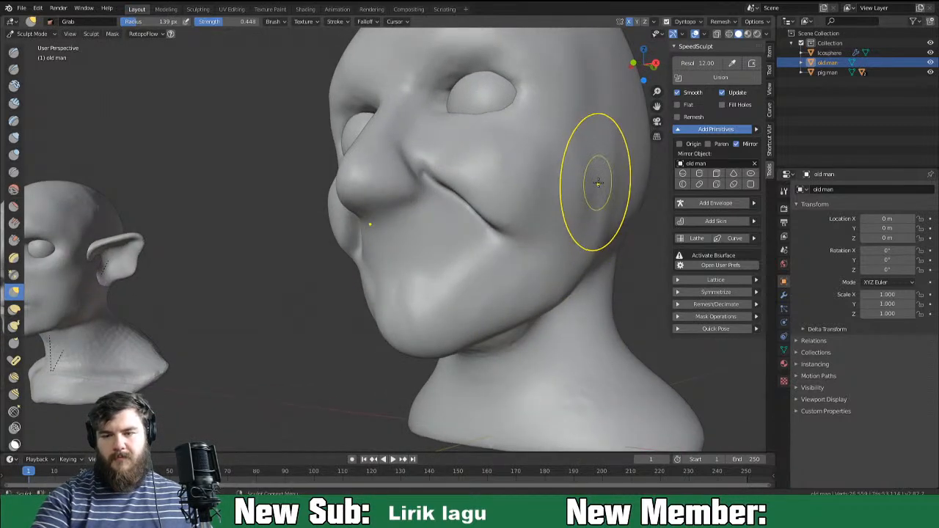
{"action": "middle_click_drag", "start_coordinate": [605, 199], "coordinate": [591, 203]}
{"action": "left_click_drag", "start_coordinate": [601, 173], "coordinate": [597, 160]}
{"action": "middle_click_drag", "start_coordinate": [598, 160], "coordinate": [632, 163]}
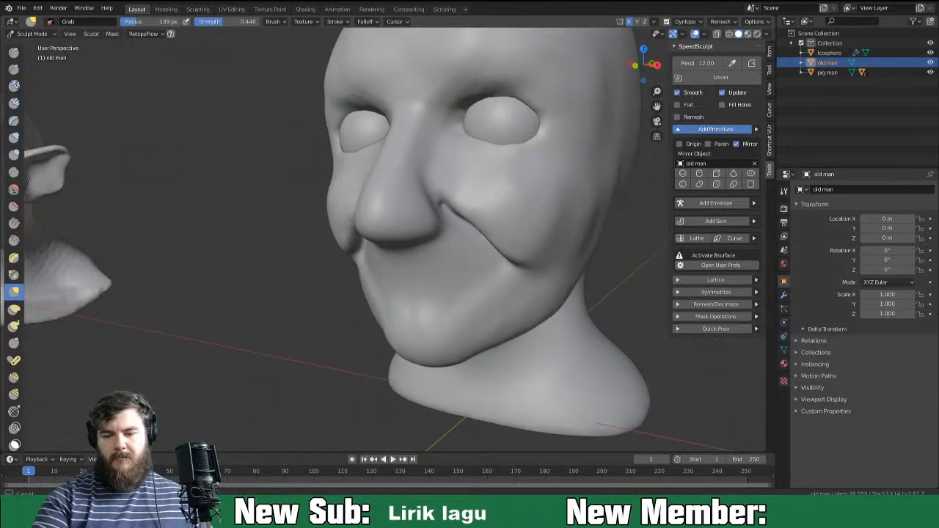
{"action": "mouse_move", "coordinate": [530, 268]}
{"action": "middle_mouse_down"}
{"action": "mouse_move", "coordinate": [543, 266]}
{"action": "mouse_move", "coordinate": [533, 243]}
{"action": "mouse_move", "coordinate": [613, 251]}
{"action": "middle_mouse_up"}
{"action": "middle_click_drag", "start_coordinate": [528, 293], "coordinate": [550, 293]}
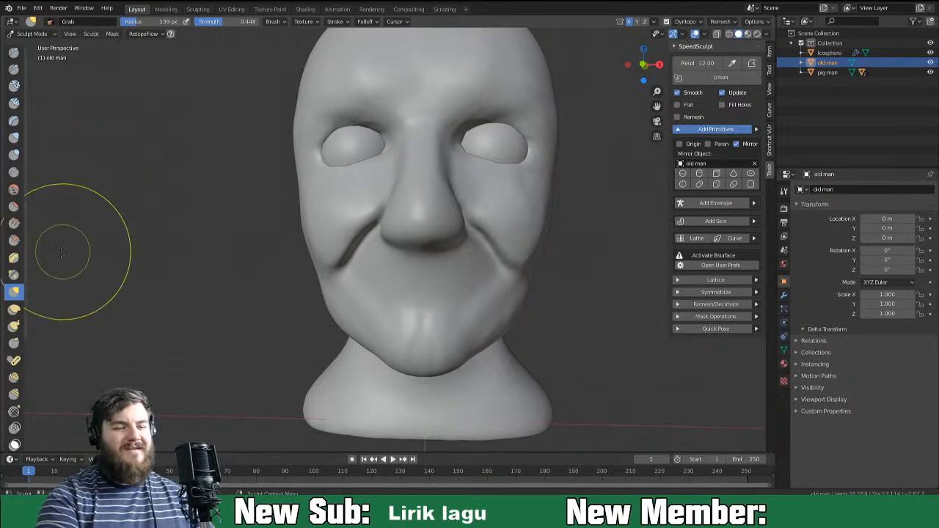
Build a full upper lip beneath the nose, reaching out to the cheek folds, with Clay Strips at a 31 px radius.
{"action": "left_click", "coordinate": [14, 103]}
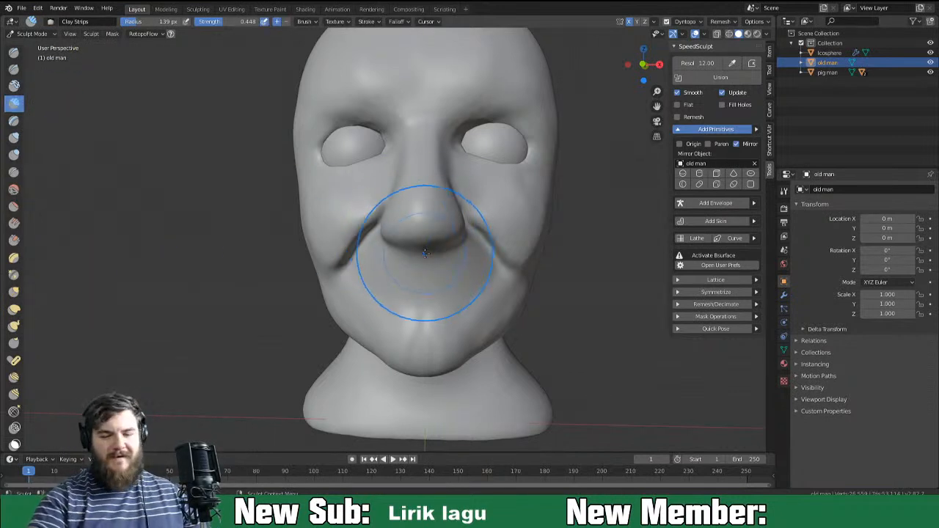
{"action": "key", "text": "f"}
{"action": "left_click", "coordinate": [368, 281]}
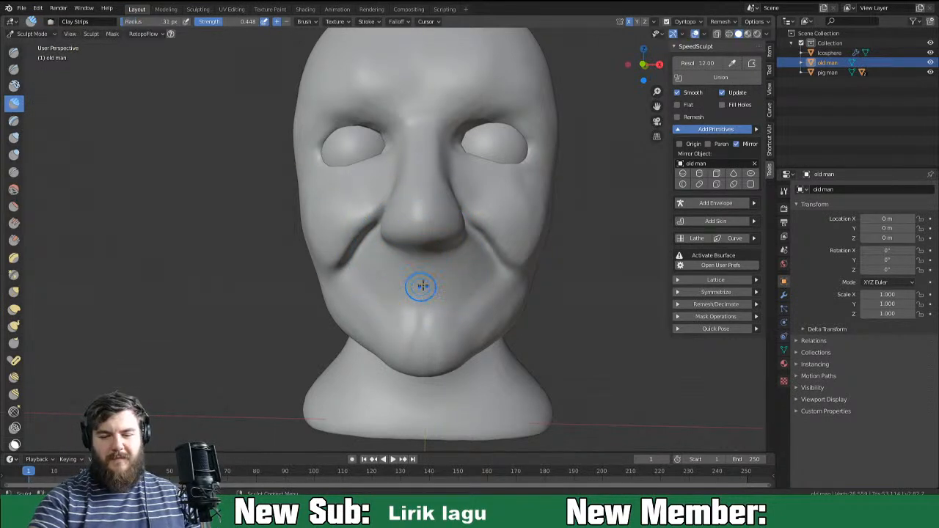
{"action": "mouse_move", "coordinate": [434, 258]}
{"action": "left_mouse_down"}
{"action": "mouse_move", "coordinate": [424, 280]}
{"action": "mouse_move", "coordinate": [449, 256]}
{"action": "left_mouse_up"}
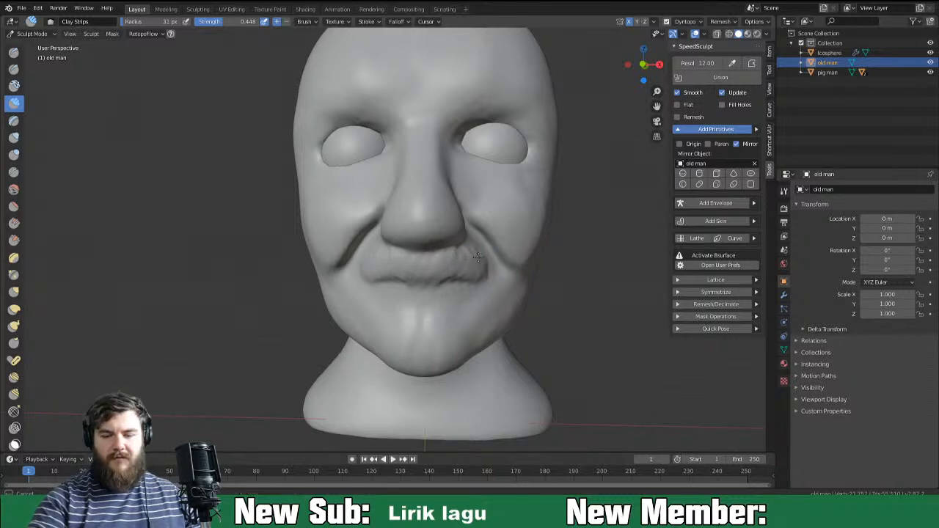
{"action": "left_click_drag", "start_coordinate": [488, 256], "coordinate": [492, 269]}
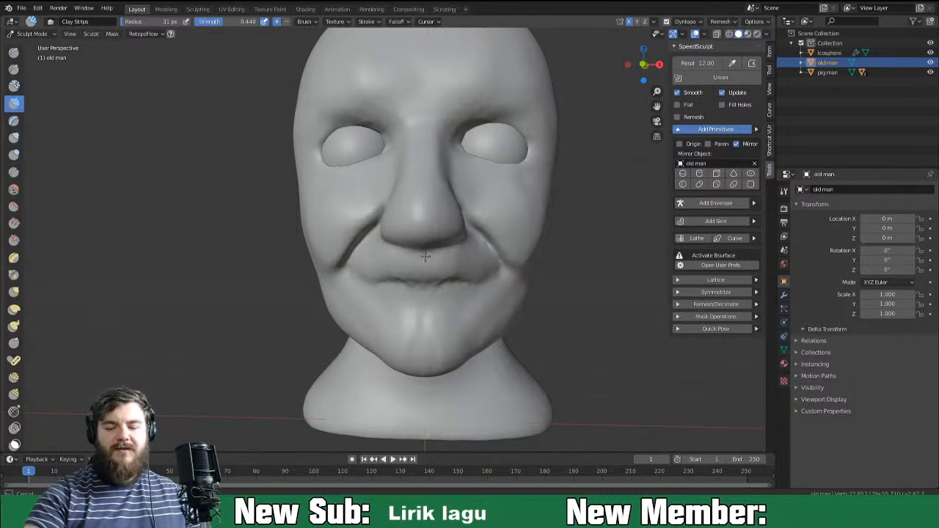
Set the Grab brush to a 98 px radius and undo the upper lip built beneath the nose.
{"action": "middle_click_drag", "start_coordinate": [509, 269], "coordinate": [461, 267]}
{"action": "key", "text": "g"}
{"action": "key", "text": "f"}
{"action": "left_click", "coordinate": [373, 277]}
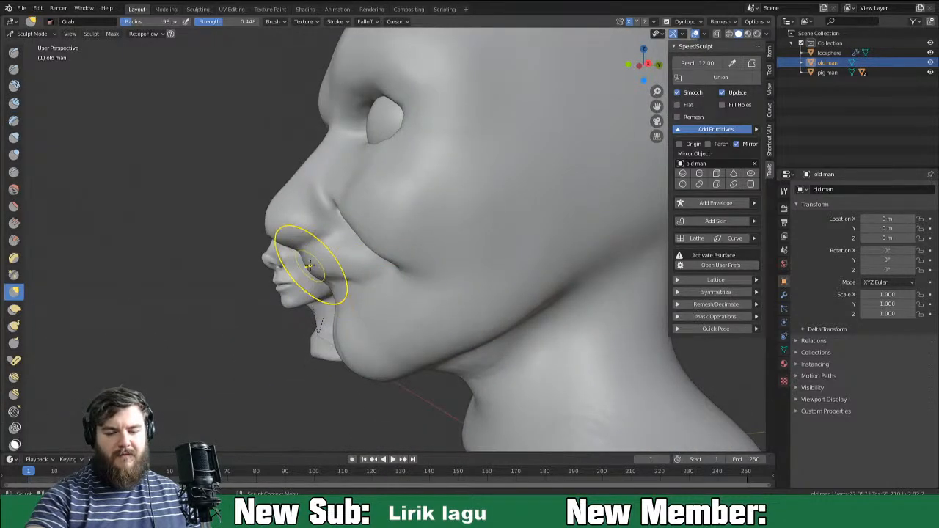
{"action": "key", "text": "ctrl+z"}
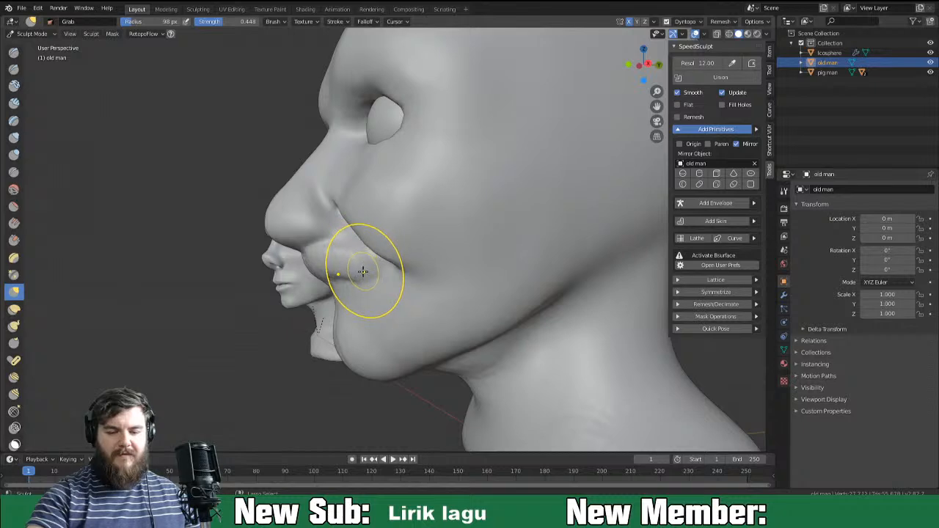
{"action": "mouse_move", "coordinate": [366, 277]}
{"action": "middle_mouse_down"}
{"action": "mouse_move", "coordinate": [413, 275]}
{"action": "mouse_move", "coordinate": [385, 281]}
{"action": "middle_mouse_up"}
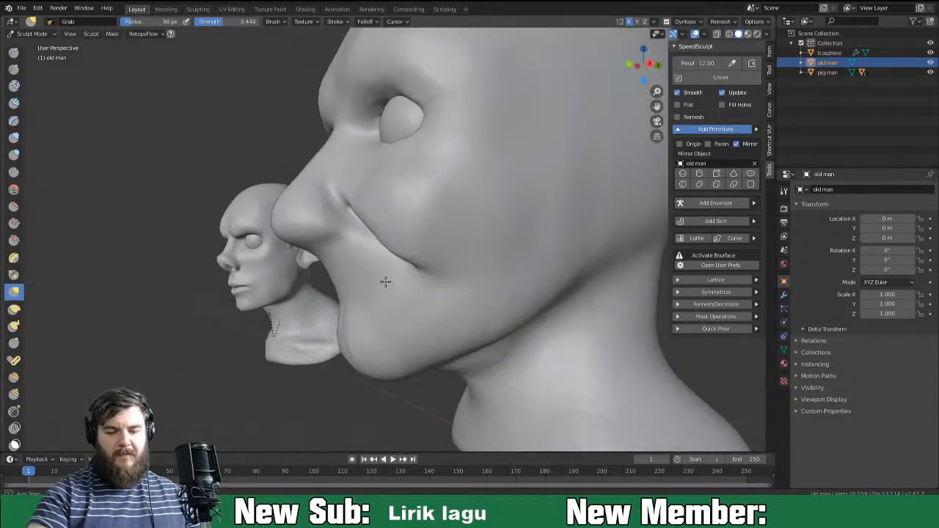
Build a rounded mouth mound between the nose and chin with Clay Strips at a 43 px radius and smooth it.
{"action": "scroll", "coordinate": [385, 281], "scroll_direction": "down", "scroll_amount": 3}
{"action": "left_click", "coordinate": [13, 103]}
{"action": "middle_click_drag", "start_coordinate": [456, 297], "coordinate": [545, 262]}
{"action": "key", "text": "f"}
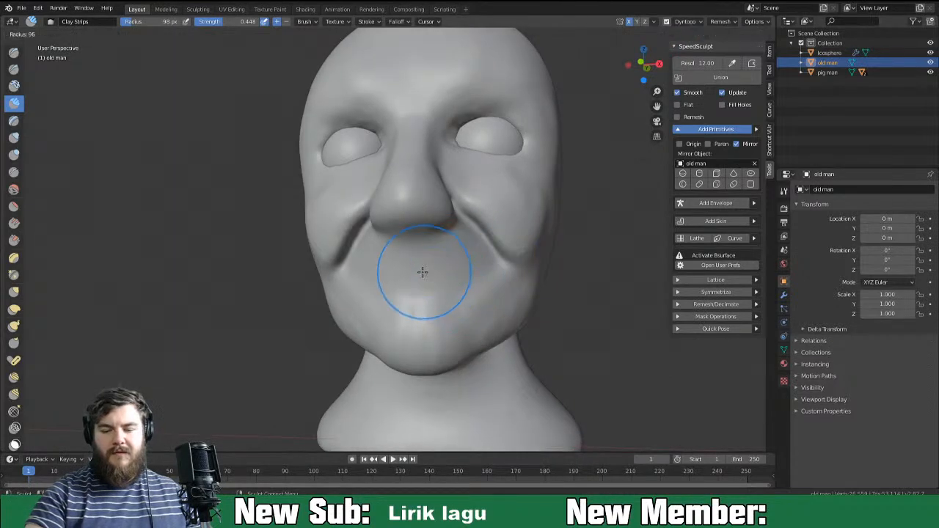
{"action": "left_click", "coordinate": [417, 281]}
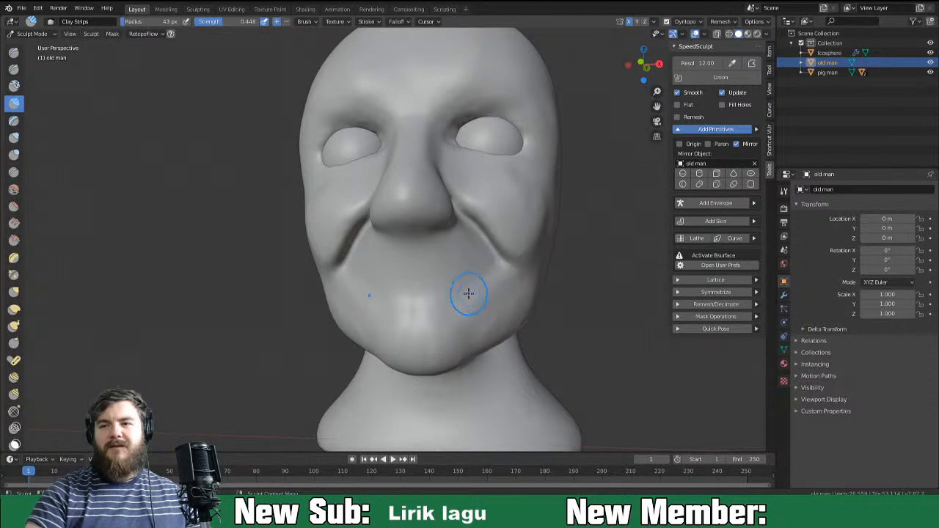
{"action": "middle_click_drag", "start_coordinate": [442, 316], "coordinate": [444, 316]}
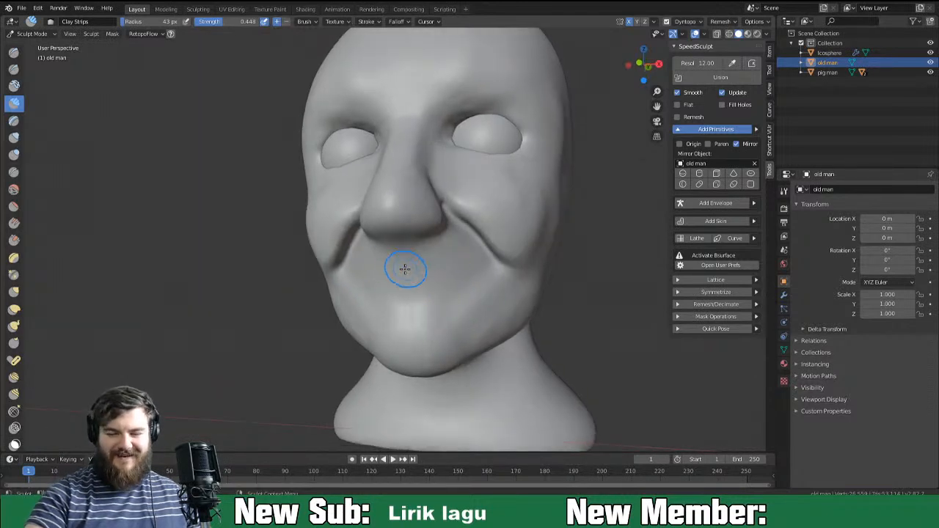
{"action": "mouse_move", "coordinate": [407, 290]}
{"action": "left_mouse_down"}
{"action": "mouse_move", "coordinate": [422, 283]}
{"action": "mouse_move", "coordinate": [389, 290]}
{"action": "mouse_move", "coordinate": [476, 273]}
{"action": "mouse_move", "coordinate": [421, 274]}
{"action": "mouse_move", "coordinate": [413, 299]}
{"action": "mouse_move", "coordinate": [437, 282]}
{"action": "mouse_move", "coordinate": [445, 301]}
{"action": "left_mouse_up"}
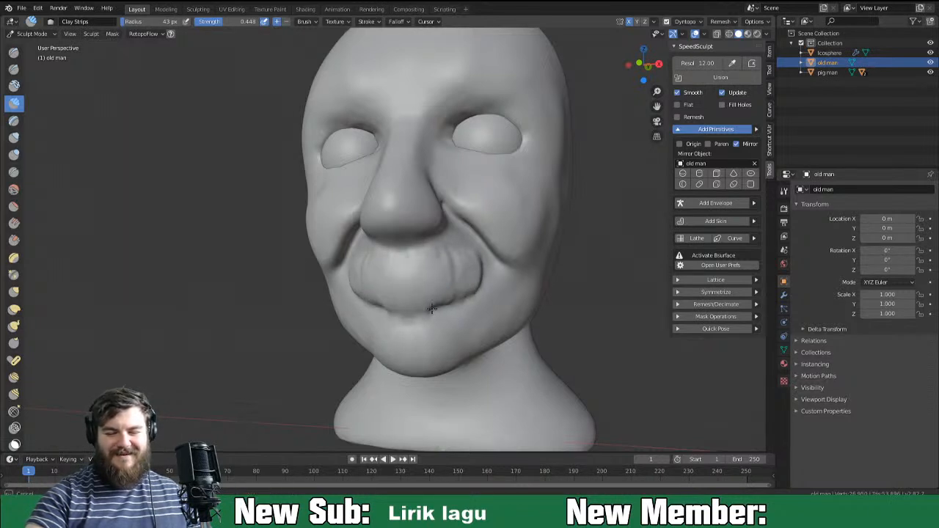
{"action": "left_click_drag", "start_coordinate": [458, 262], "coordinate": [483, 280]}
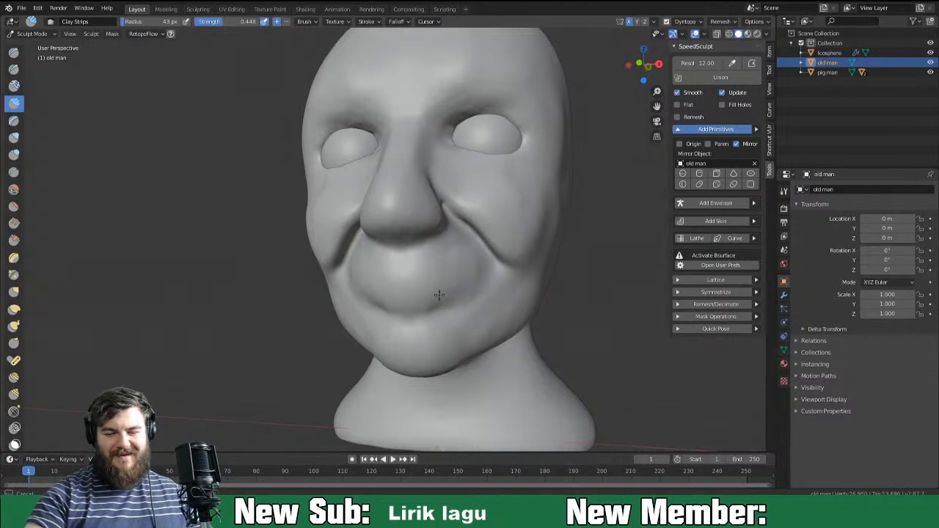
Sharpen the line where the nose base meets the mouth mound with the Crease brush at a 31 px radius.
{"action": "middle_click_drag", "start_coordinate": [418, 279], "coordinate": [476, 271]}
{"action": "key", "text": "shift+c"}
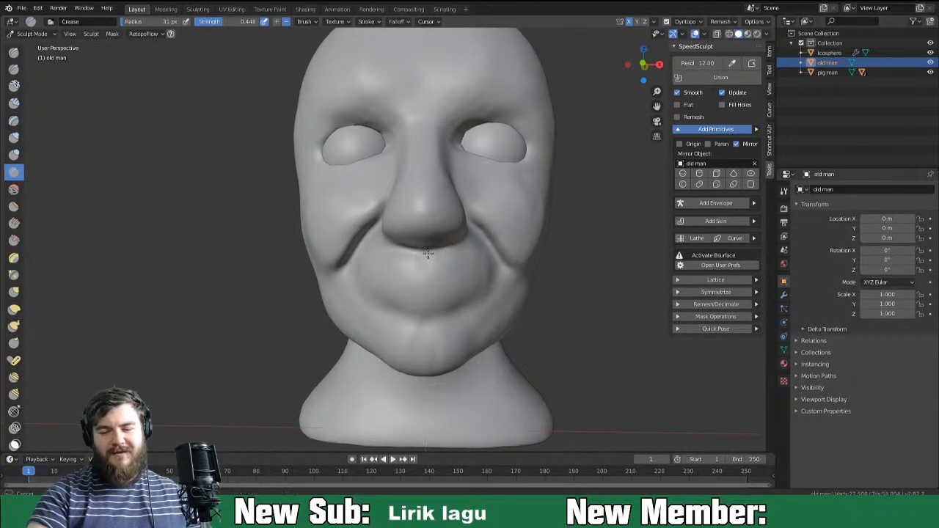
{"action": "middle_click_drag", "start_coordinate": [481, 221], "coordinate": [431, 263]}
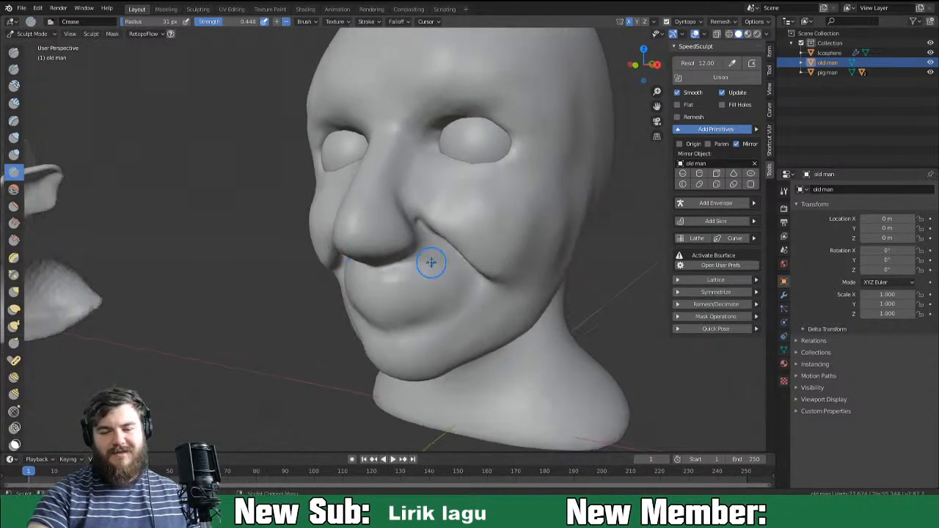
{"action": "middle_click_drag", "start_coordinate": [414, 217], "coordinate": [375, 236]}
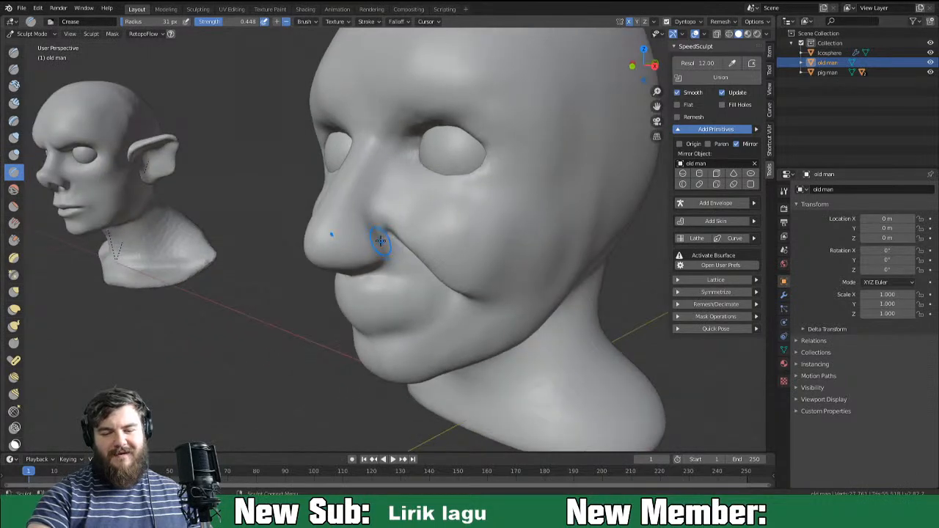
Adjust the sides of the nose and the inner cheeks with the Grab brush at a 79 px radius.
{"action": "key", "text": "g"}
{"action": "left_click_drag", "start_coordinate": [376, 235], "coordinate": [381, 235]}
{"action": "middle_click_drag", "start_coordinate": [392, 233], "coordinate": [479, 190]}
{"action": "left_click_drag", "start_coordinate": [472, 190], "coordinate": [466, 184]}
{"action": "mouse_move", "coordinate": [470, 186]}
{"action": "middle_mouse_down"}
{"action": "mouse_move", "coordinate": [444, 254]}
{"action": "mouse_move", "coordinate": [421, 237]}
{"action": "mouse_move", "coordinate": [415, 251]}
{"action": "mouse_move", "coordinate": [440, 246]}
{"action": "mouse_move", "coordinate": [450, 198]}
{"action": "middle_mouse_up"}
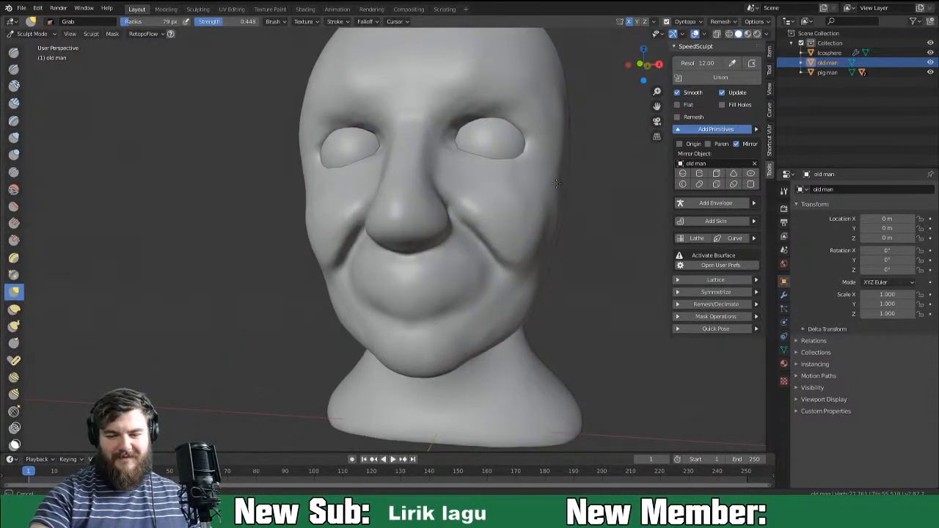
{"action": "mouse_move", "coordinate": [520, 248]}
{"action": "middle_mouse_down"}
{"action": "mouse_move", "coordinate": [545, 243]}
{"action": "mouse_move", "coordinate": [535, 246]}
{"action": "middle_mouse_up"}
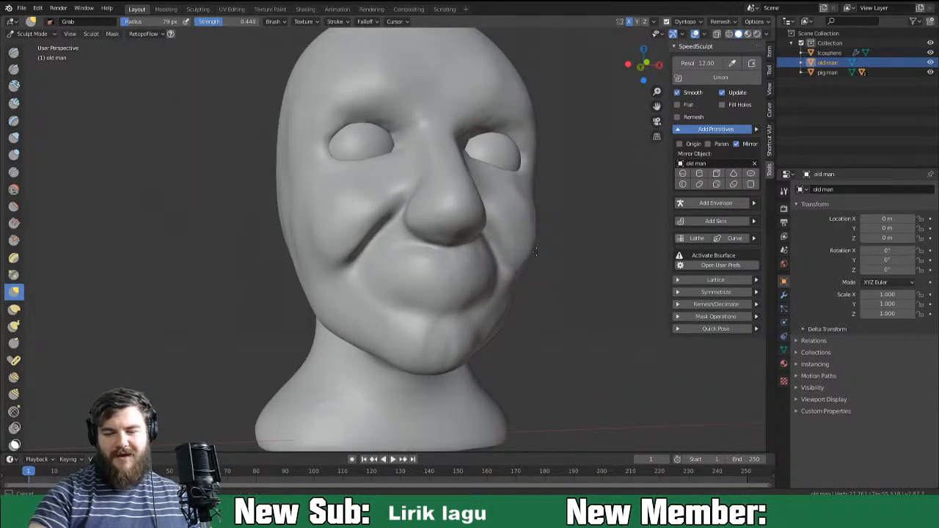
{"action": "mouse_move", "coordinate": [513, 212]}
{"action": "middle_mouse_down"}
{"action": "mouse_move", "coordinate": [497, 193]}
{"action": "mouse_move", "coordinate": [473, 242]}
{"action": "middle_mouse_up"}
Reshape the cheeks and the nose with the Grab brush, reducing its radius from 177 to 117 px.
{"action": "key", "text": "f"}
{"action": "left_click", "coordinate": [485, 261]}
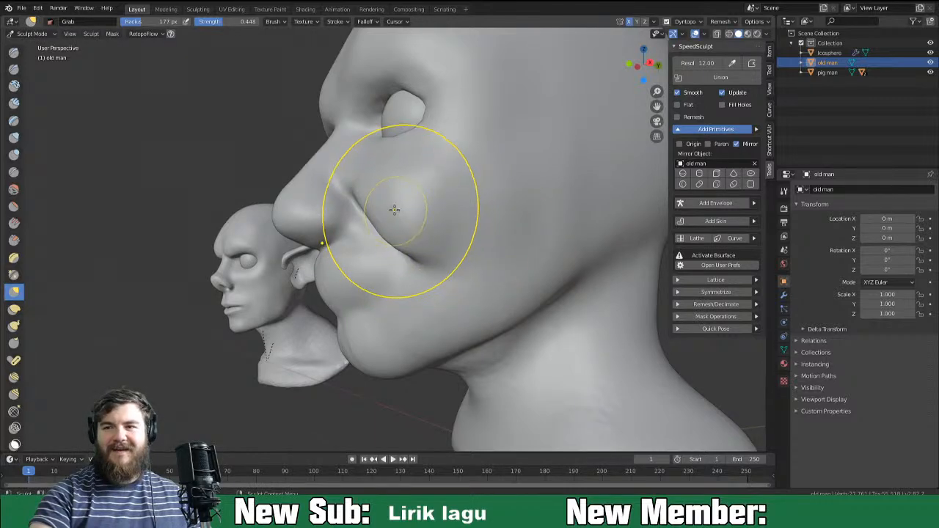
{"action": "mouse_move", "coordinate": [460, 244]}
{"action": "middle_mouse_down"}
{"action": "mouse_move", "coordinate": [518, 229]}
{"action": "mouse_move", "coordinate": [475, 206]}
{"action": "middle_mouse_up"}
{"action": "left_click_drag", "start_coordinate": [468, 212], "coordinate": [460, 198]}
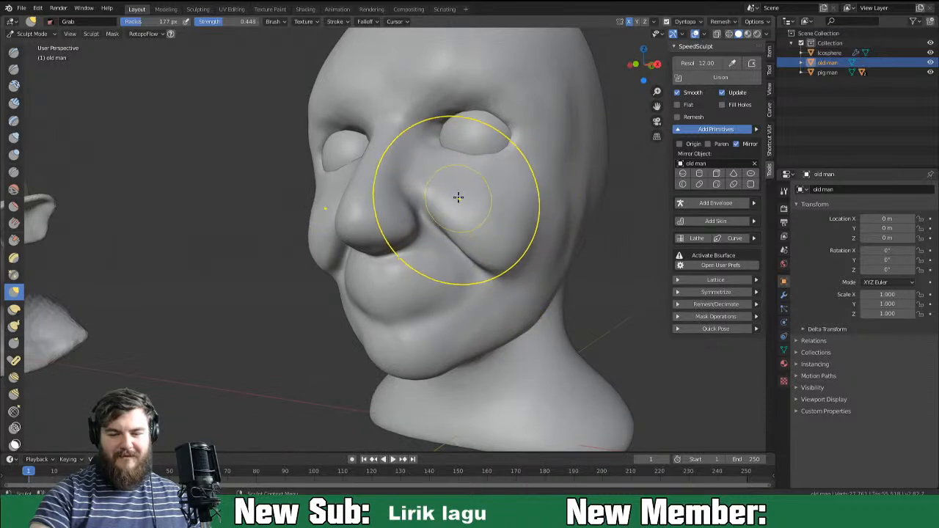
{"action": "key", "text": "f"}
{"action": "left_click", "coordinate": [382, 243]}
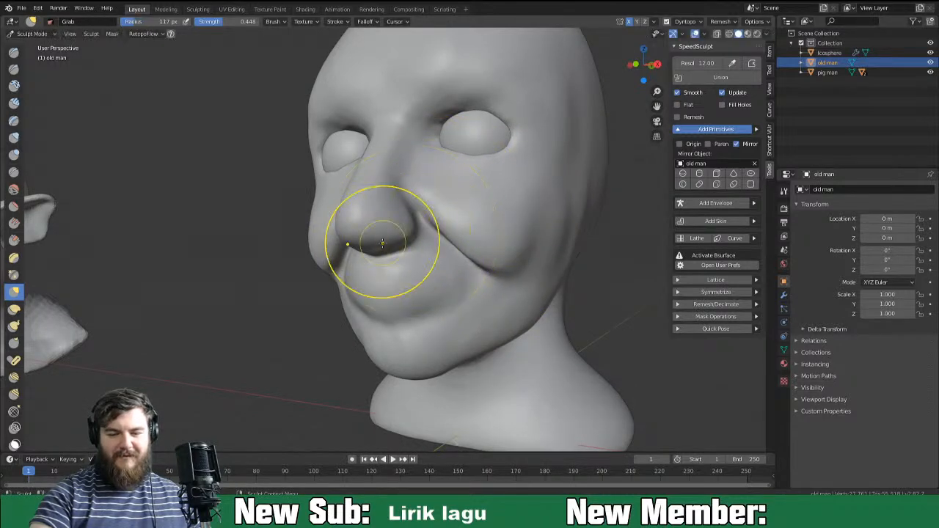
{"action": "mouse_move", "coordinate": [441, 234]}
{"action": "middle_mouse_down"}
{"action": "mouse_move", "coordinate": [455, 232]}
{"action": "mouse_move", "coordinate": [494, 178]}
{"action": "mouse_move", "coordinate": [428, 203]}
{"action": "mouse_move", "coordinate": [490, 217]}
{"action": "middle_mouse_up"}
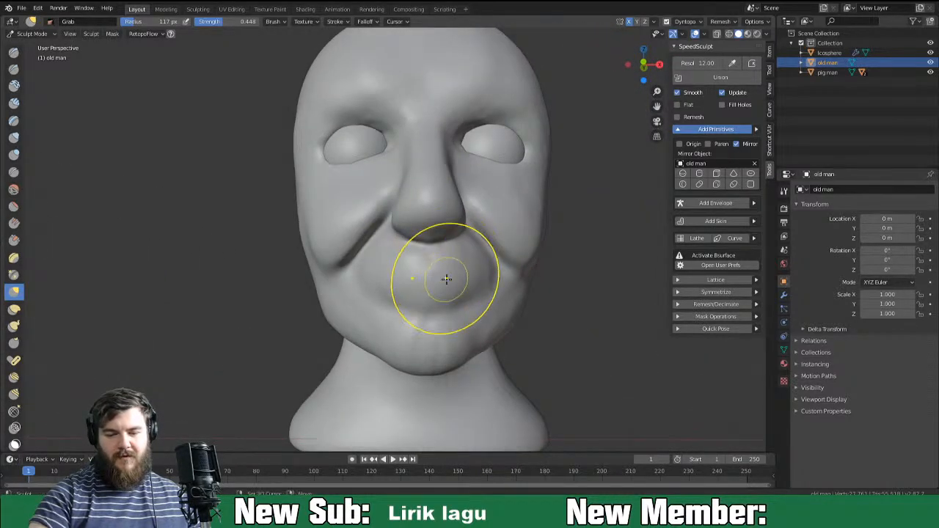
Carve a horizontal mouth line across the middle of the mound with the Crease brush at a 34 px radius.
{"action": "key", "text": "shift+c"}
{"action": "key", "text": "f"}
{"action": "left_click", "coordinate": [413, 283]}
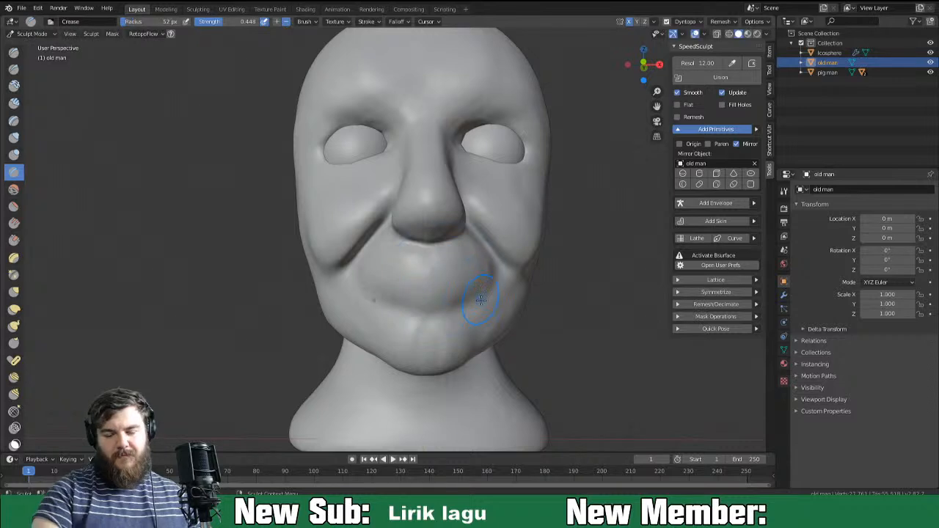
{"action": "scroll", "coordinate": [510, 404], "scroll_direction": "up", "scroll_amount": 4}
{"action": "mouse_move", "coordinate": [520, 345]}
{"action": "middle_mouse_down", "text": "shift"}
{"action": "mouse_move", "coordinate": [475, 292]}
{"action": "mouse_move", "coordinate": [466, 298]}
{"action": "middle_mouse_up", "text": "shift"}
{"action": "scroll", "coordinate": [474, 297], "scroll_direction": "down", "scroll_amount": 2}
{"action": "mouse_move", "coordinate": [477, 265]}
{"action": "middle_mouse_down"}
{"action": "mouse_move", "coordinate": [466, 261]}
{"action": "mouse_move", "coordinate": [482, 251]}
{"action": "middle_mouse_up"}
{"action": "key", "text": "f"}
{"action": "left_click", "coordinate": [473, 254]}
{"action": "mouse_move", "coordinate": [405, 250]}
{"action": "left_mouse_down"}
{"action": "mouse_move", "coordinate": [443, 251]}
{"action": "mouse_move", "coordinate": [342, 243]}
{"action": "left_mouse_up"}
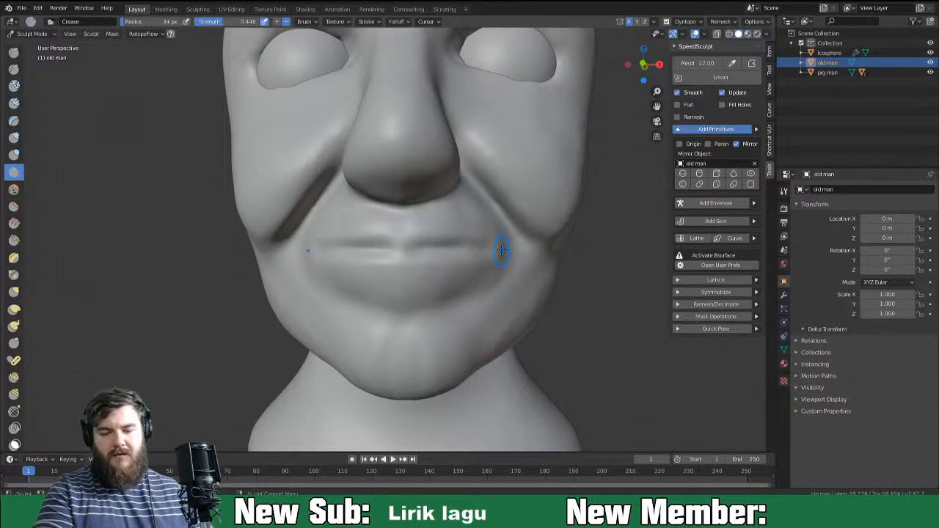
{"action": "mouse_move", "coordinate": [453, 248]}
{"action": "left_mouse_down"}
{"action": "mouse_move", "coordinate": [390, 249]}
{"action": "mouse_move", "coordinate": [498, 250]}
{"action": "left_mouse_up"}
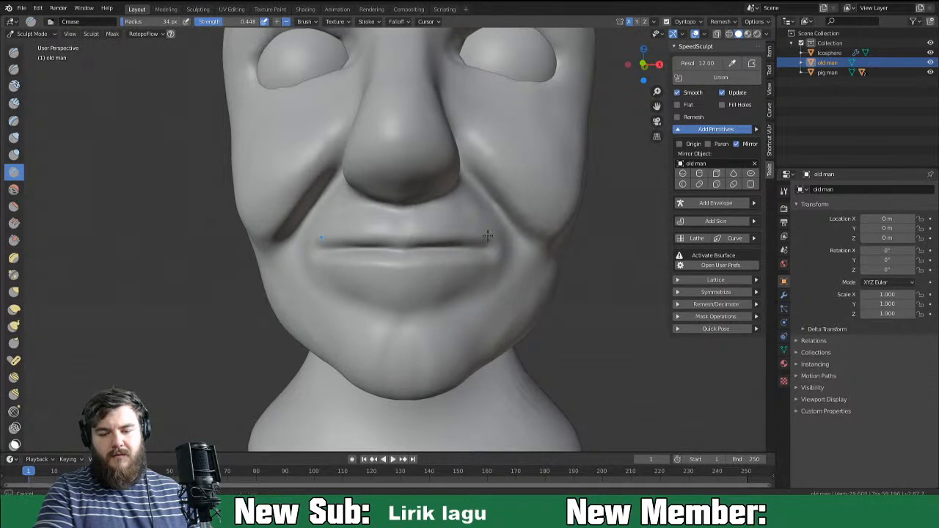
Define the upper lip's edge above the mouth line and deepen the line toward the corners with Crease at 34 px.
{"action": "mouse_move", "coordinate": [440, 227]}
{"action": "left_mouse_down"}
{"action": "mouse_move", "coordinate": [421, 225]}
{"action": "mouse_move", "coordinate": [457, 229]}
{"action": "left_mouse_up"}
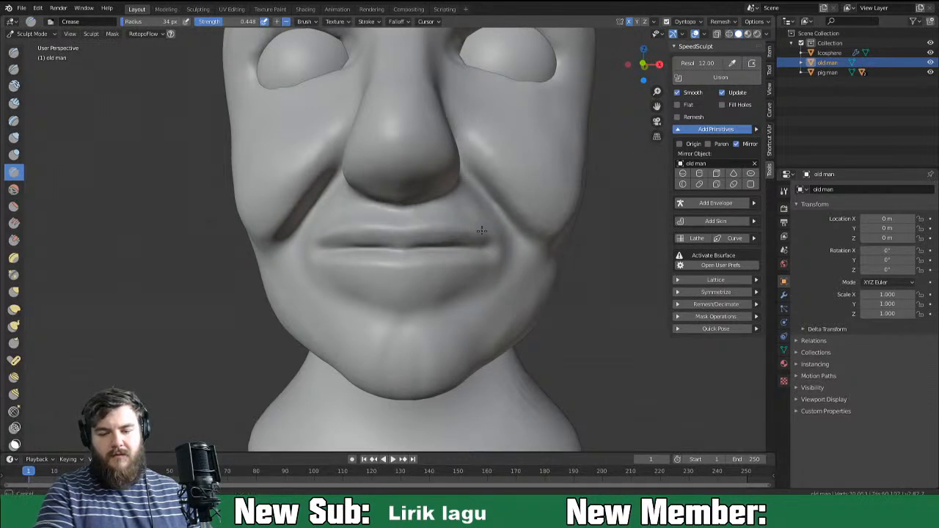
{"action": "left_click_drag", "start_coordinate": [415, 232], "coordinate": [486, 245]}
{"action": "mouse_move", "coordinate": [434, 318]}
{"action": "middle_mouse_down"}
{"action": "mouse_move", "coordinate": [534, 310]}
{"action": "mouse_move", "coordinate": [468, 299]}
{"action": "mouse_move", "coordinate": [482, 248]}
{"action": "middle_mouse_up"}
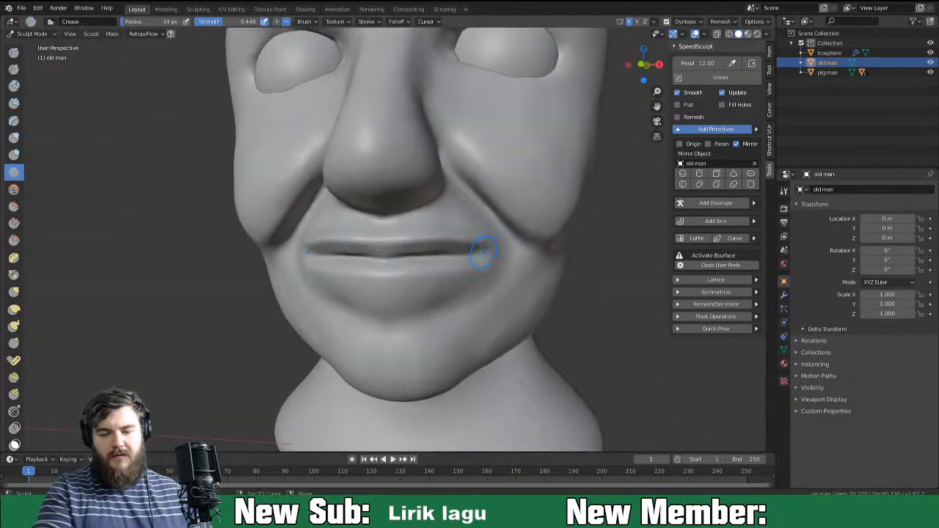
Rework the area between the lower lip and chin with Clay Strips at a 43 px radius, smoothing the strokes.
{"action": "middle_click_drag", "start_coordinate": [512, 259], "coordinate": [545, 252]}
{"action": "key", "text": "c"}
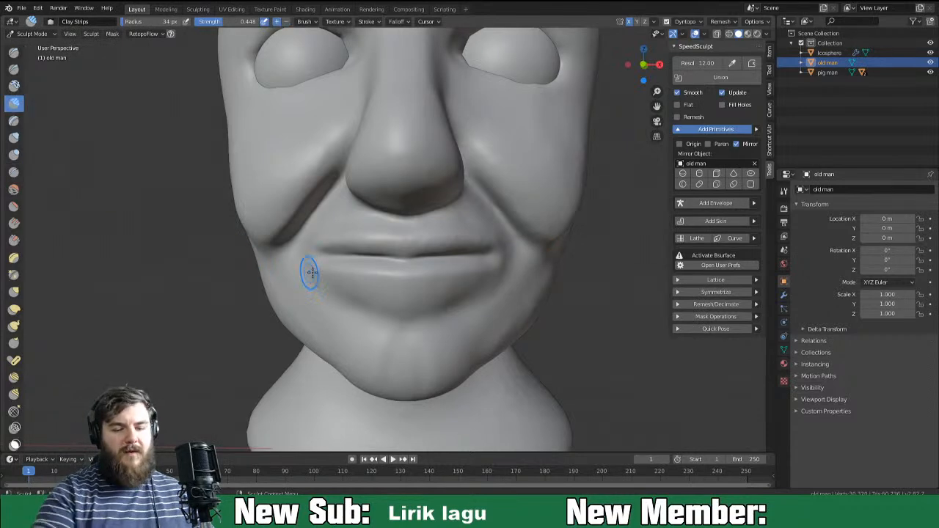
{"action": "key", "text": "f"}
{"action": "left_click", "coordinate": [401, 285]}
{"action": "mouse_move", "coordinate": [410, 271]}
{"action": "left_mouse_down"}
{"action": "mouse_move", "coordinate": [411, 299]}
{"action": "mouse_move", "coordinate": [446, 268]}
{"action": "mouse_move", "coordinate": [424, 270]}
{"action": "mouse_move", "coordinate": [481, 279]}
{"action": "mouse_move", "coordinate": [433, 304]}
{"action": "mouse_move", "coordinate": [404, 305]}
{"action": "left_mouse_up"}
{"action": "left_click_drag", "start_coordinate": [438, 269], "coordinate": [456, 308], "text": "shift"}
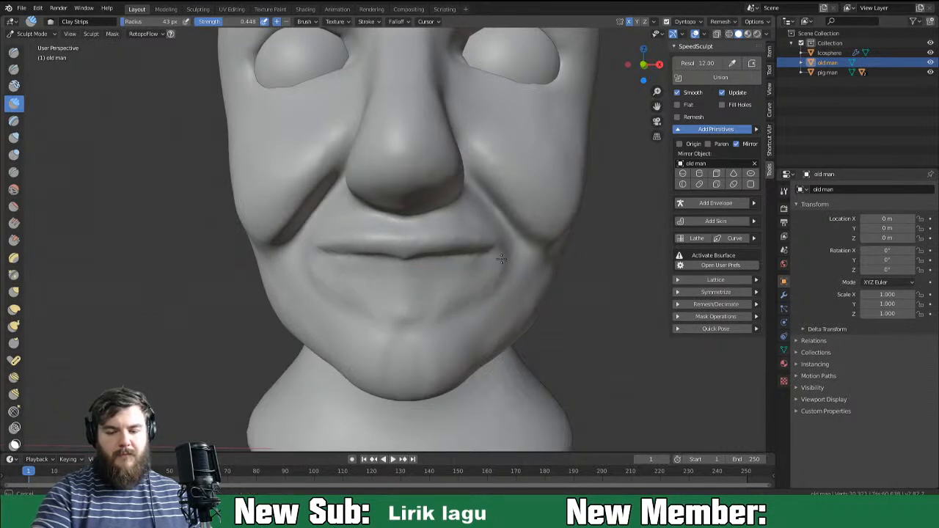
Sharpen the line between the lips with the Crease brush at a 29 px radius.
{"action": "mouse_move", "coordinate": [446, 292]}
{"action": "middle_mouse_down"}
{"action": "mouse_move", "coordinate": [348, 279]}
{"action": "mouse_move", "coordinate": [331, 289]}
{"action": "mouse_move", "coordinate": [398, 273]}
{"action": "mouse_move", "coordinate": [418, 248]}
{"action": "mouse_move", "coordinate": [352, 250]}
{"action": "mouse_move", "coordinate": [527, 244]}
{"action": "mouse_move", "coordinate": [497, 231]}
{"action": "middle_mouse_up"}
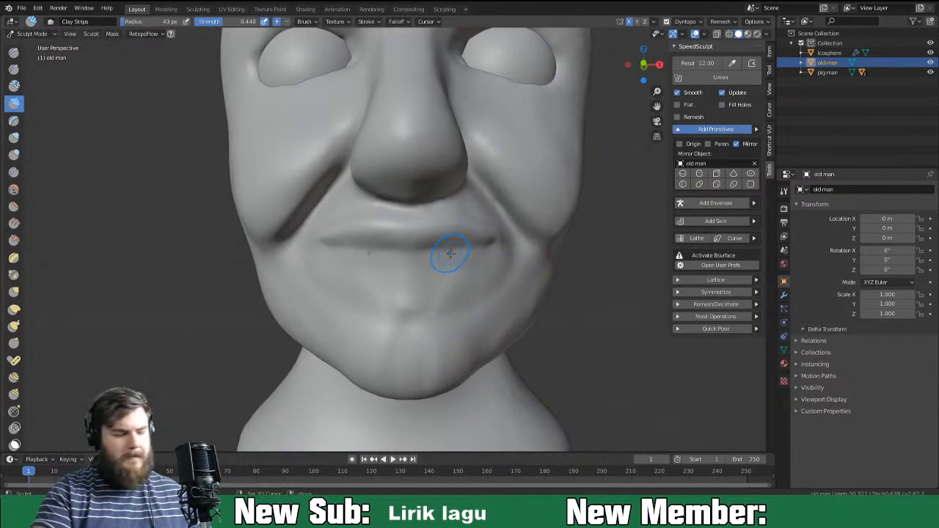
{"action": "key", "text": "shift+c"}
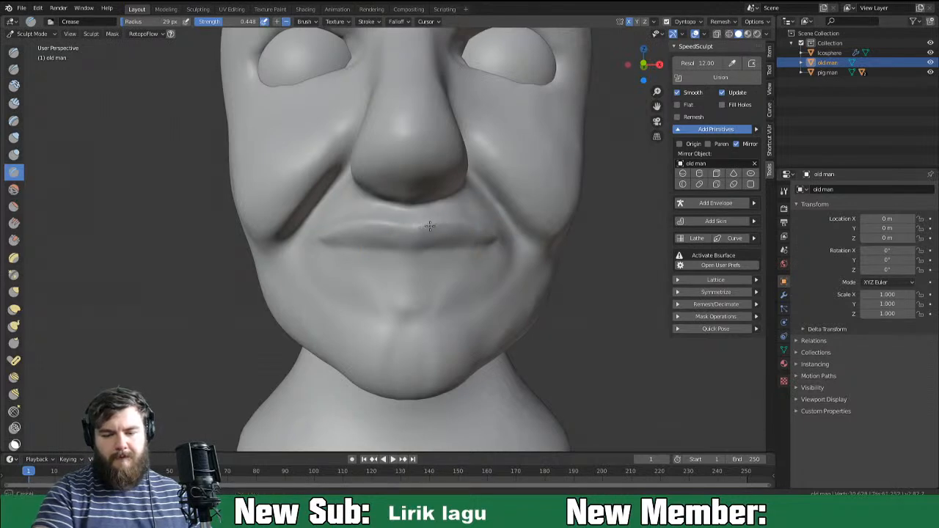
{"action": "mouse_move", "coordinate": [488, 245]}
{"action": "left_mouse_down"}
{"action": "mouse_move", "coordinate": [337, 244]}
{"action": "mouse_move", "coordinate": [414, 248]}
{"action": "left_mouse_up"}
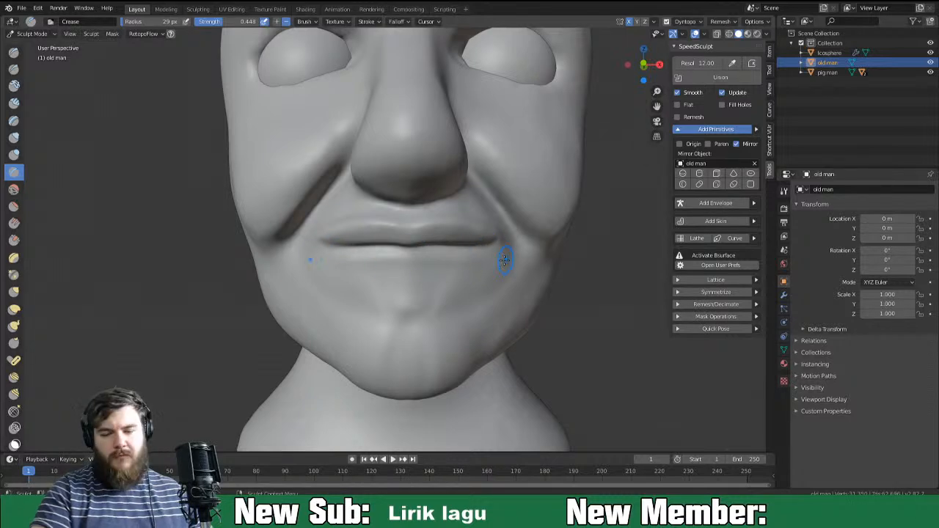
Adjust the sides of the upper lip from below with the Grab brush at a 96 px radius.
{"action": "mouse_move", "coordinate": [500, 251]}
{"action": "middle_mouse_down"}
{"action": "mouse_move", "coordinate": [512, 209]}
{"action": "mouse_move", "coordinate": [509, 234]}
{"action": "mouse_move", "coordinate": [486, 247]}
{"action": "middle_mouse_up"}
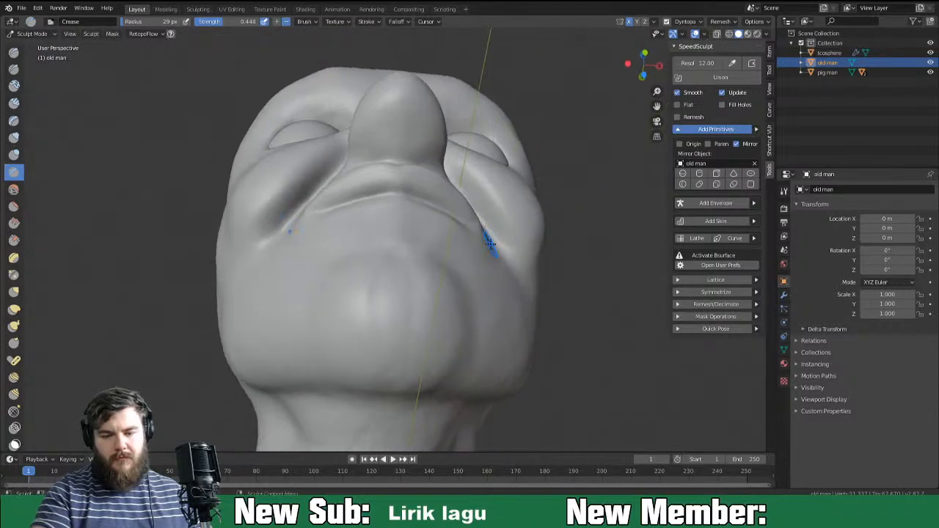
{"action": "key", "text": "g"}
{"action": "mouse_move", "coordinate": [427, 169]}
{"action": "left_mouse_down"}
{"action": "mouse_move", "coordinate": [428, 182]}
{"action": "mouse_move", "coordinate": [472, 204]}
{"action": "left_mouse_up"}
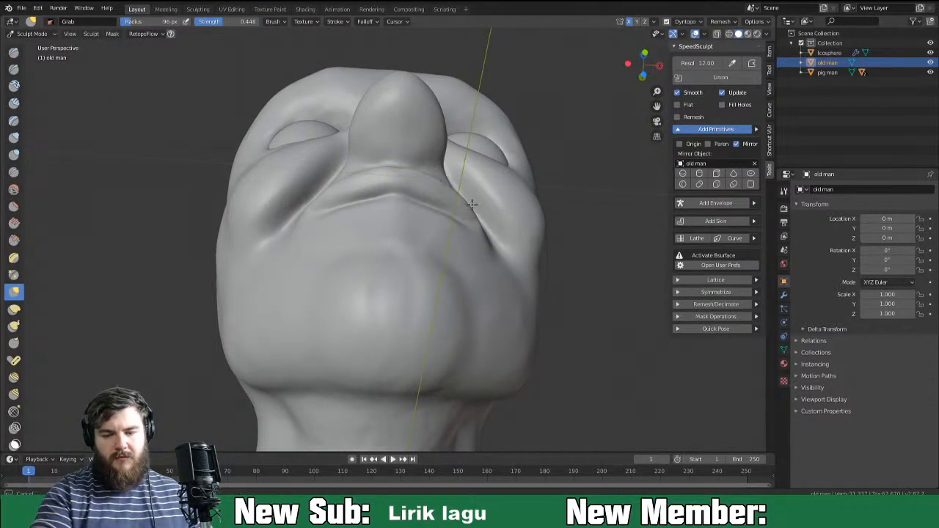
{"action": "left_click_drag", "start_coordinate": [430, 178], "coordinate": [468, 202]}
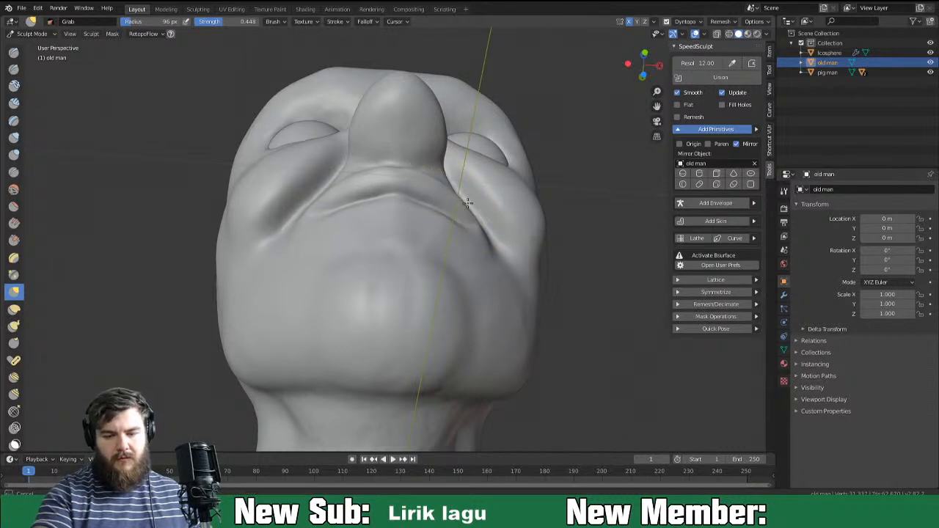
Add volume below the lower lip and around the mouth corners with Clay Strips at a 27 px radius and smooth it.
{"action": "mouse_move", "coordinate": [487, 228]}
{"action": "middle_mouse_down"}
{"action": "mouse_move", "coordinate": [471, 246]}
{"action": "mouse_move", "coordinate": [352, 269]}
{"action": "mouse_move", "coordinate": [399, 267]}
{"action": "mouse_move", "coordinate": [388, 260]}
{"action": "middle_mouse_up"}
{"action": "key", "text": "c"}
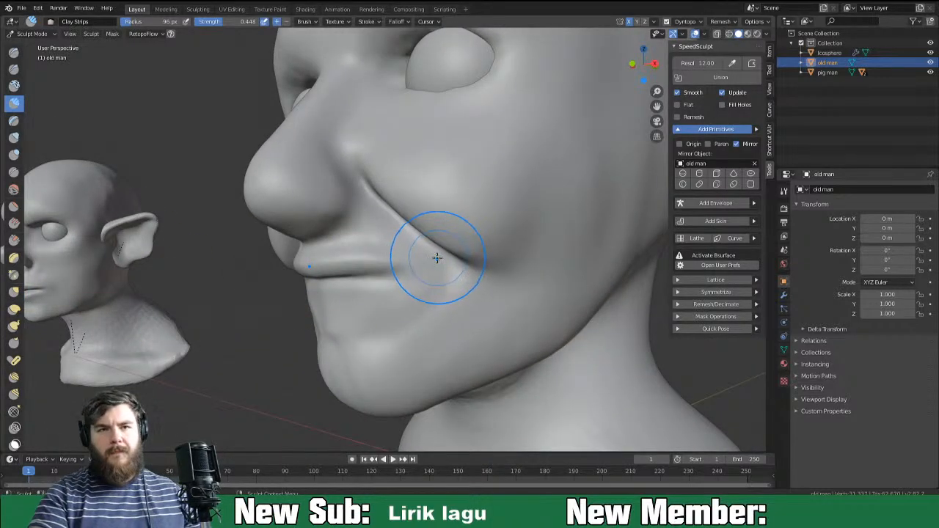
{"action": "key", "text": "f"}
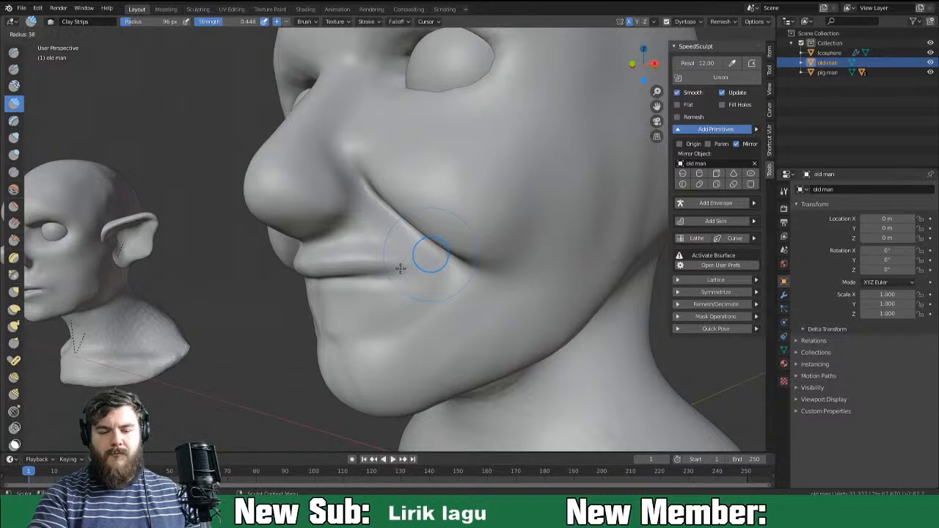
{"action": "left_click", "coordinate": [396, 272]}
{"action": "middle_click_drag", "start_coordinate": [396, 272], "coordinate": [480, 268]}
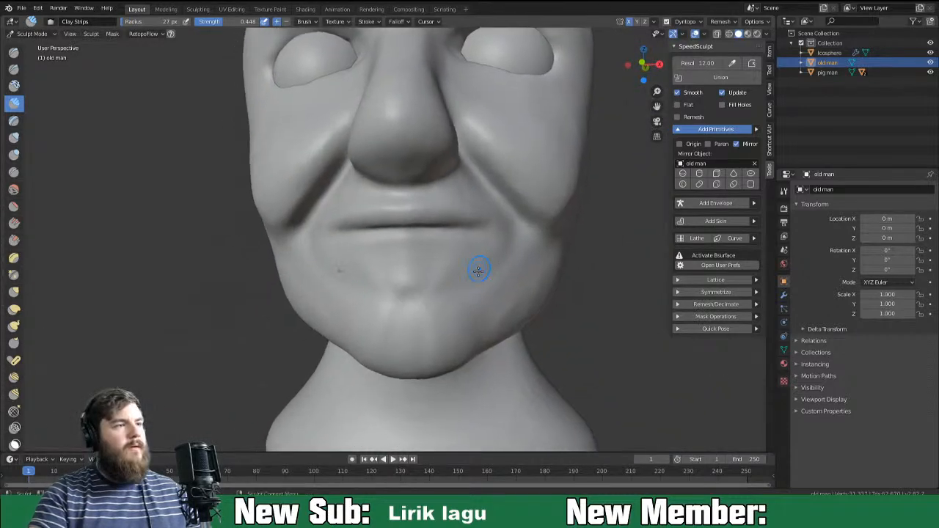
{"action": "mouse_move", "coordinate": [450, 238]}
{"action": "left_mouse_down"}
{"action": "mouse_move", "coordinate": [503, 252]}
{"action": "mouse_move", "coordinate": [422, 260]}
{"action": "mouse_move", "coordinate": [407, 292]}
{"action": "left_mouse_up"}
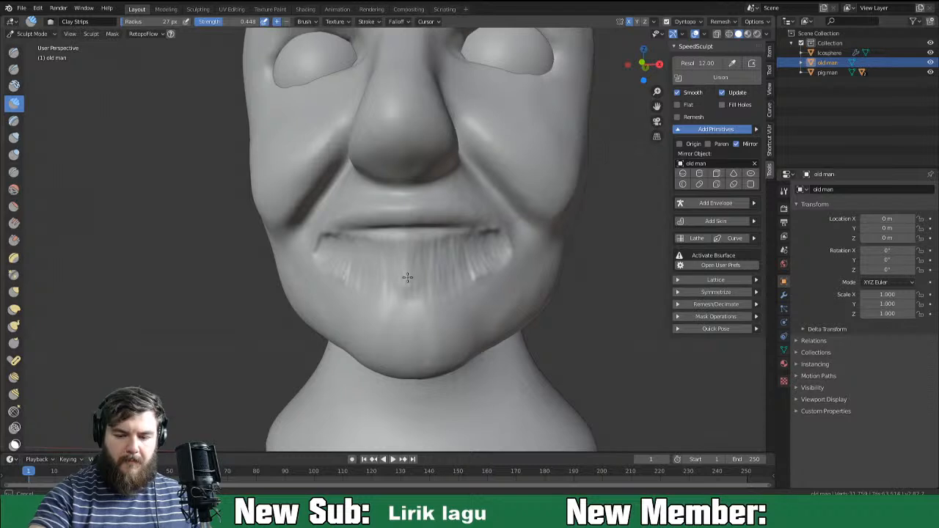
{"action": "left_click_drag", "start_coordinate": [421, 241], "coordinate": [418, 246]}
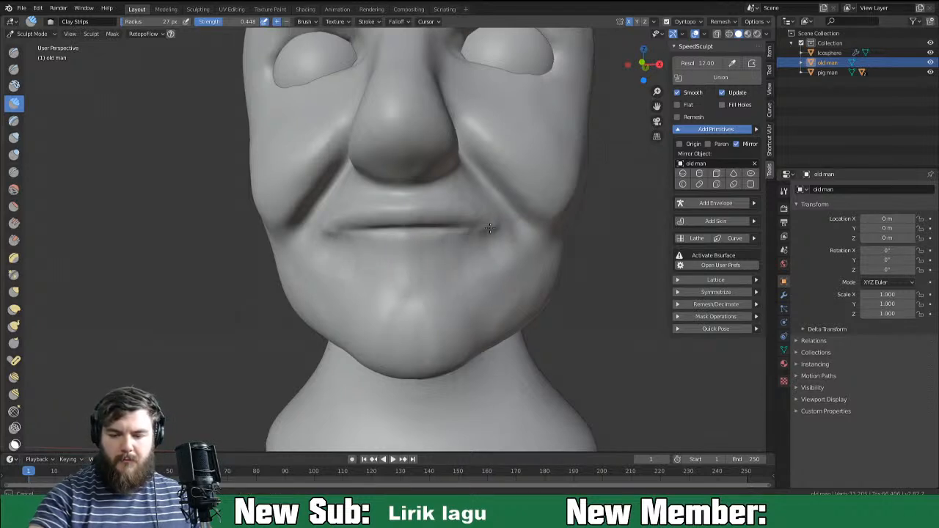
Build up folds running from the mouth corners down to the jaw with Clay Strips at a 50 px radius and smooth them.
{"action": "mouse_move", "coordinate": [490, 257]}
{"action": "middle_mouse_down"}
{"action": "mouse_move", "coordinate": [421, 212]}
{"action": "mouse_move", "coordinate": [380, 265]}
{"action": "mouse_move", "coordinate": [499, 257]}
{"action": "mouse_move", "coordinate": [477, 270]}
{"action": "middle_mouse_up"}
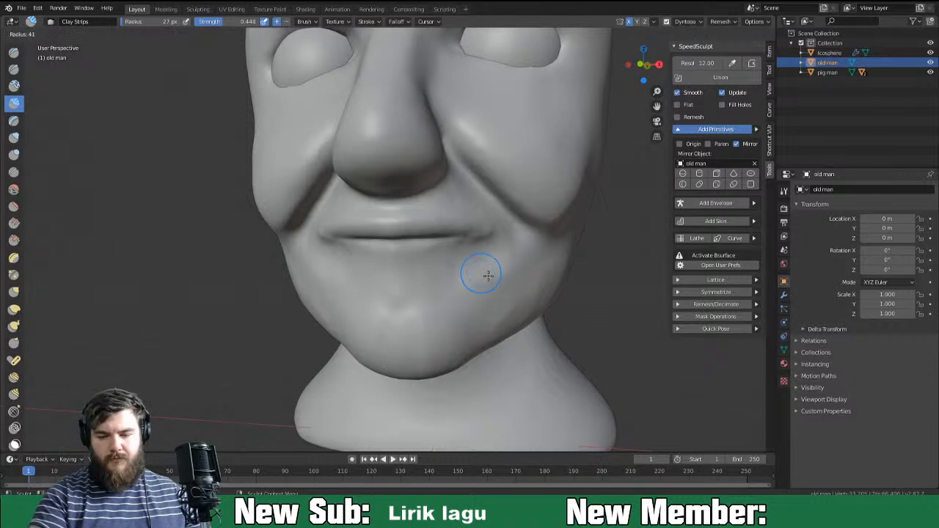
{"action": "key", "text": "f"}
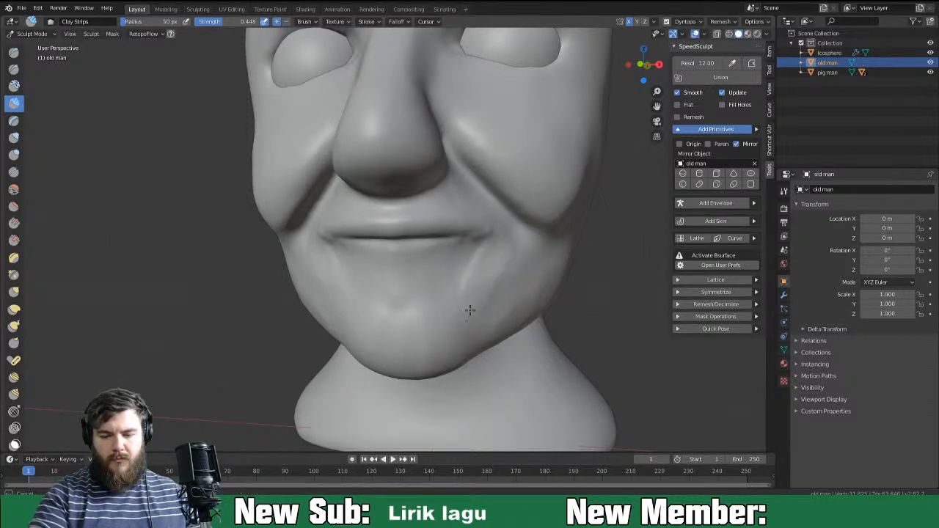
{"action": "left_click_drag", "start_coordinate": [494, 274], "coordinate": [481, 295]}
{"action": "left_click_drag", "start_coordinate": [512, 230], "coordinate": [467, 302]}
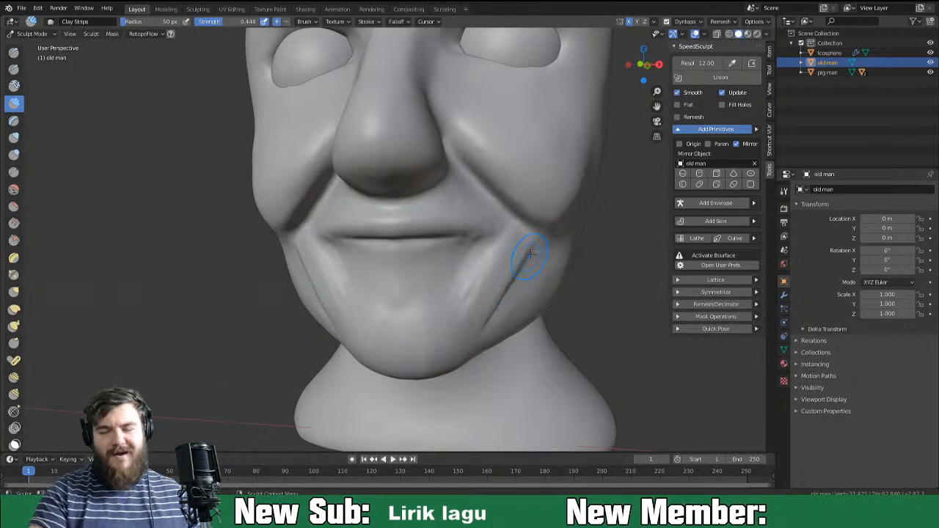
{"action": "left_click_drag", "start_coordinate": [515, 237], "coordinate": [464, 312]}
{"action": "left_click_drag", "start_coordinate": [509, 292], "coordinate": [512, 289]}
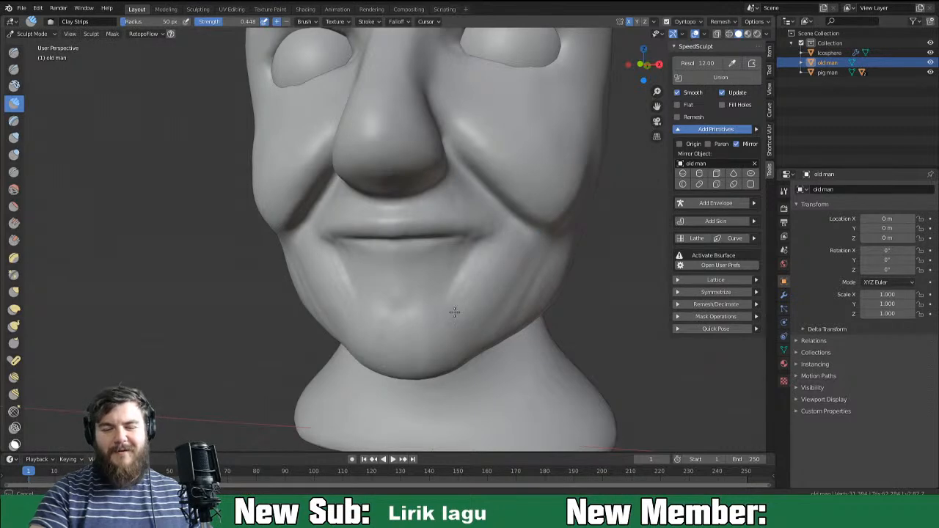
{"action": "mouse_move", "coordinate": [563, 258]}
{"action": "middle_mouse_down"}
{"action": "mouse_move", "coordinate": [620, 267]}
{"action": "mouse_move", "coordinate": [484, 282]}
{"action": "mouse_move", "coordinate": [474, 293]}
{"action": "middle_mouse_up"}
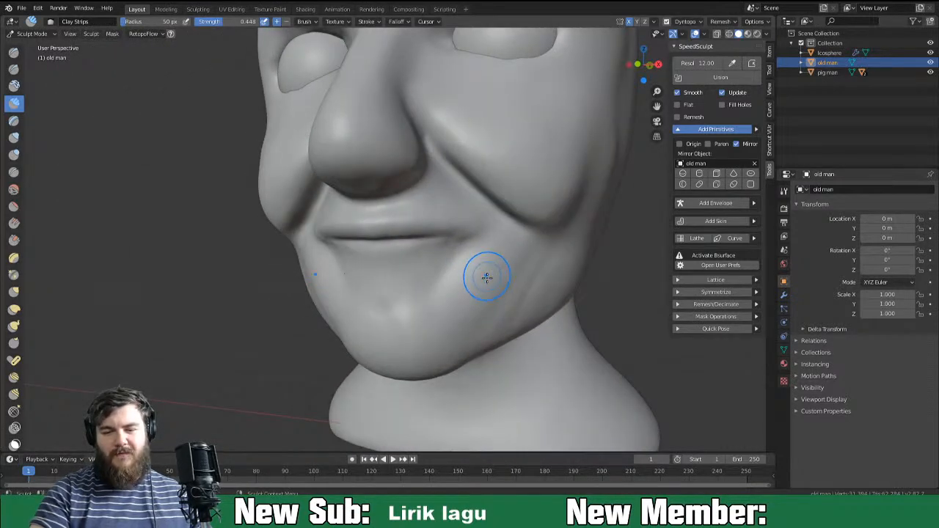
{"action": "mouse_move", "coordinate": [474, 266]}
{"action": "left_mouse_down"}
{"action": "mouse_move", "coordinate": [438, 306]}
{"action": "mouse_move", "coordinate": [484, 248]}
{"action": "mouse_move", "coordinate": [495, 259]}
{"action": "left_mouse_up"}
Reshape the front and sides of the chin with Clay Strips at a 50 px radius, smoothing the strokes.
{"action": "middle_click_drag", "start_coordinate": [494, 260], "coordinate": [417, 291]}
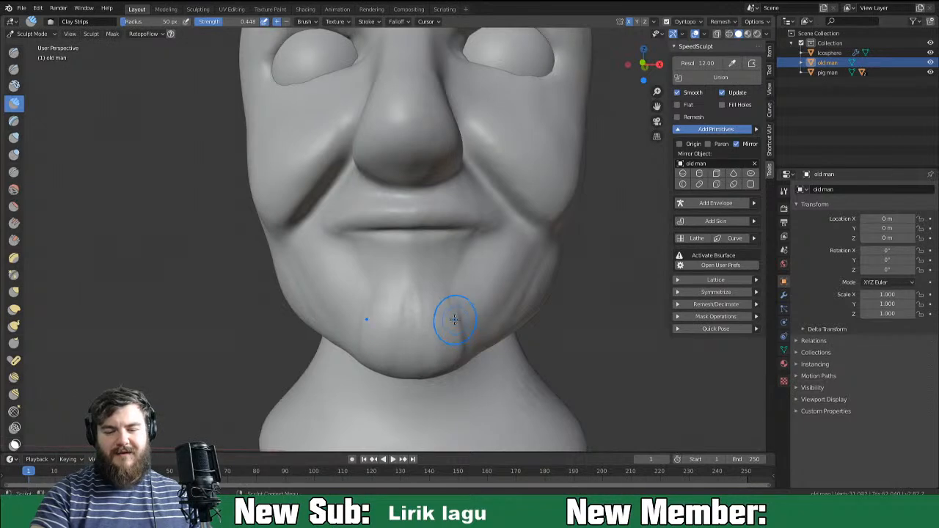
{"action": "mouse_move", "coordinate": [435, 301]}
{"action": "left_mouse_down"}
{"action": "mouse_move", "coordinate": [434, 287]}
{"action": "mouse_move", "coordinate": [412, 334]}
{"action": "left_mouse_up"}
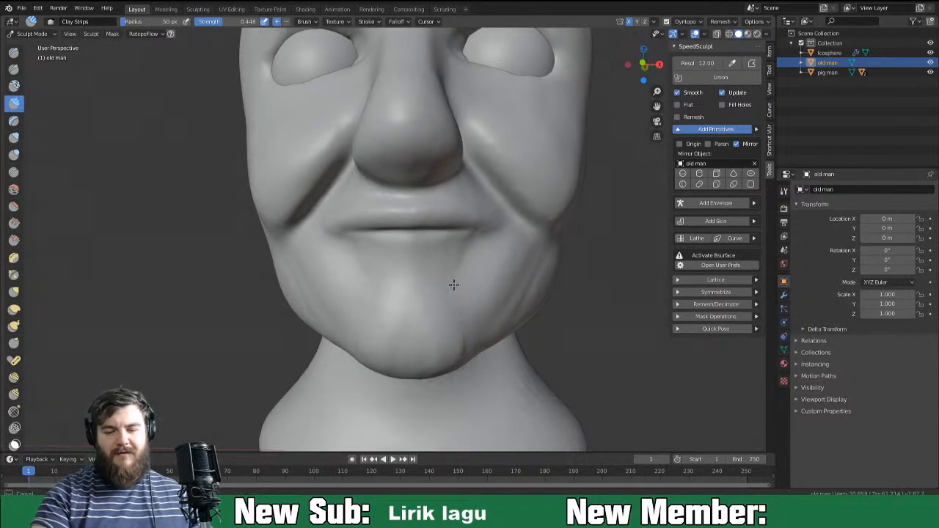
{"action": "left_click_drag", "start_coordinate": [477, 302], "coordinate": [457, 290]}
{"action": "left_click_drag", "start_coordinate": [476, 260], "coordinate": [469, 253]}
{"action": "mouse_move", "coordinate": [469, 253]}
{"action": "middle_mouse_down"}
{"action": "mouse_move", "coordinate": [460, 241]}
{"action": "mouse_move", "coordinate": [422, 248]}
{"action": "middle_mouse_up"}
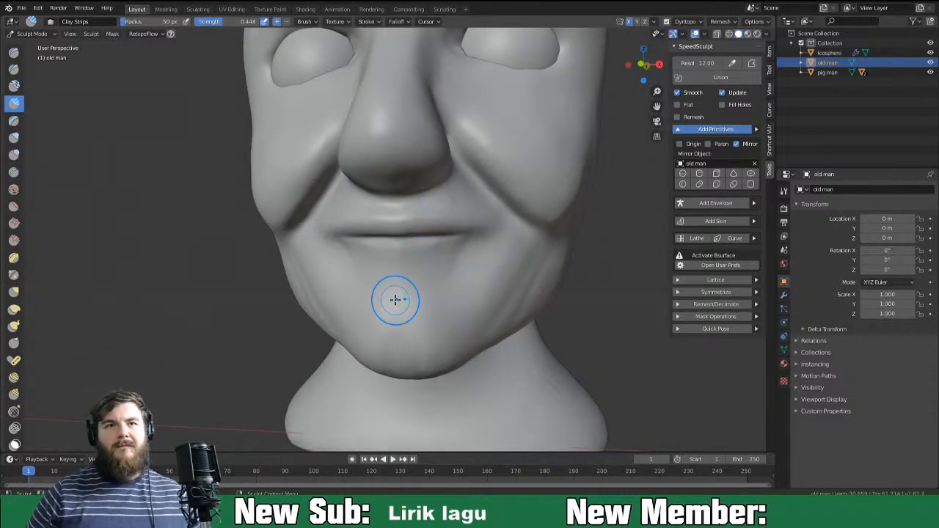
Carve a crease beneath the lower lip with the Crease brush at a 38 px radius.
{"action": "scroll", "coordinate": [395, 301], "scroll_direction": "up", "scroll_amount": 2}
{"action": "middle_click_drag", "start_coordinate": [397, 303], "coordinate": [396, 238], "text": "shift"}
{"action": "key", "text": "shift+c"}
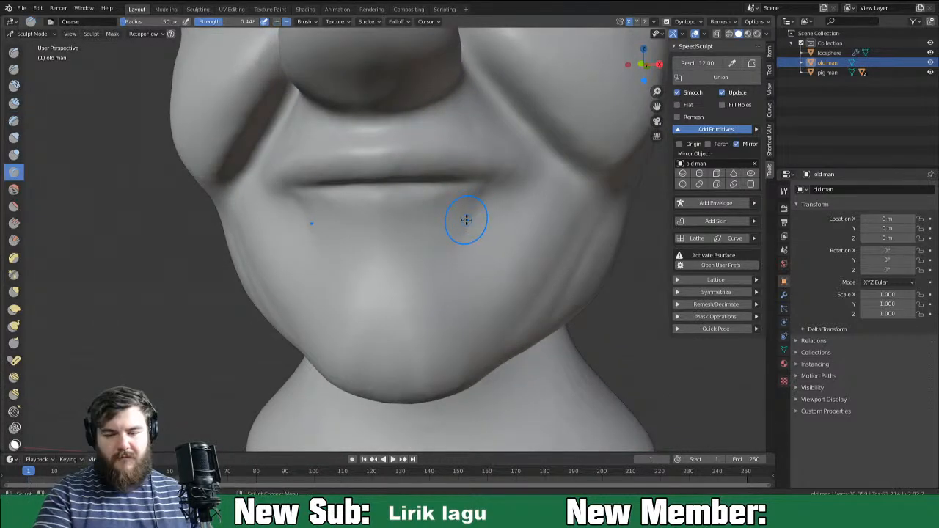
{"action": "mouse_move", "coordinate": [457, 215]}
{"action": "middle_mouse_down"}
{"action": "mouse_move", "coordinate": [486, 244]}
{"action": "mouse_move", "coordinate": [433, 220]}
{"action": "middle_mouse_up"}
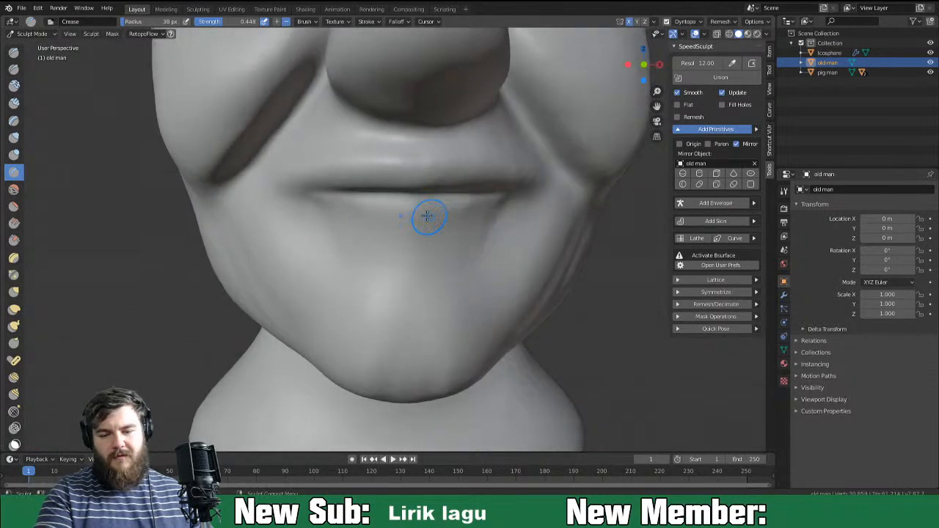
{"action": "left_click_drag", "start_coordinate": [414, 215], "coordinate": [496, 202]}
{"action": "left_click_drag", "start_coordinate": [414, 215], "coordinate": [514, 197]}
{"action": "mouse_move", "coordinate": [409, 213]}
{"action": "left_mouse_down"}
{"action": "mouse_move", "coordinate": [509, 205]}
{"action": "mouse_move", "coordinate": [430, 192]}
{"action": "mouse_move", "coordinate": [399, 218]}
{"action": "mouse_move", "coordinate": [419, 217]}
{"action": "left_mouse_up"}
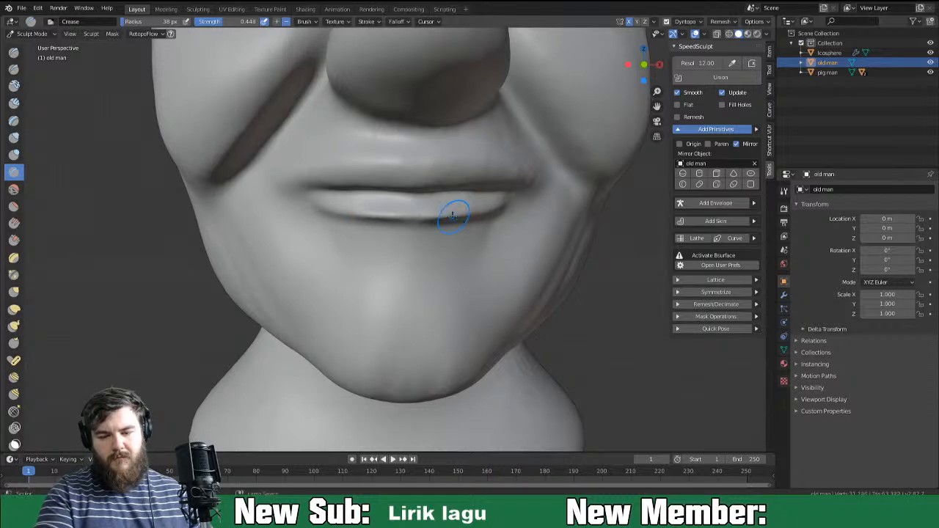
{"action": "mouse_move", "coordinate": [513, 216]}
{"action": "middle_mouse_down"}
{"action": "mouse_move", "coordinate": [416, 221]}
{"action": "mouse_move", "coordinate": [489, 220]}
{"action": "middle_mouse_up"}
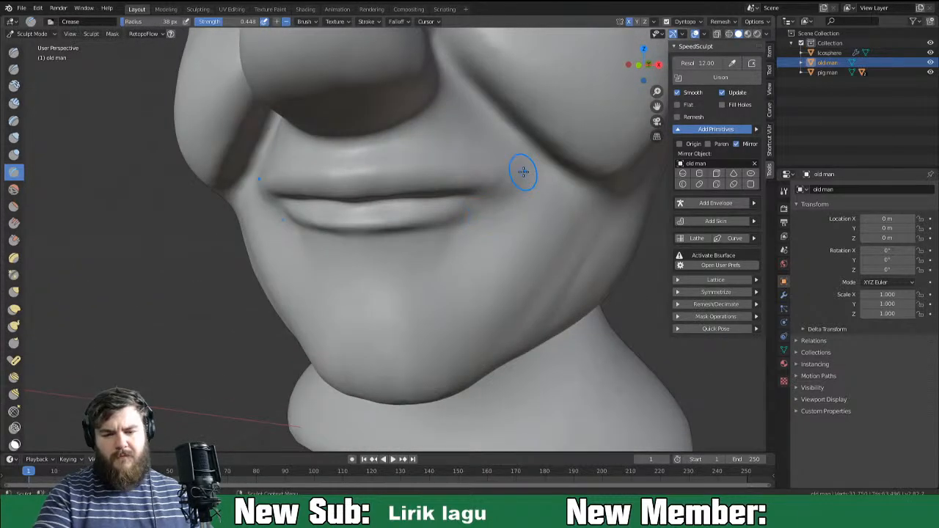
Crease a fold from each mouth corner down toward the chin at a 38 px radius.
{"action": "middle_click_drag", "start_coordinate": [476, 179], "coordinate": [465, 243]}
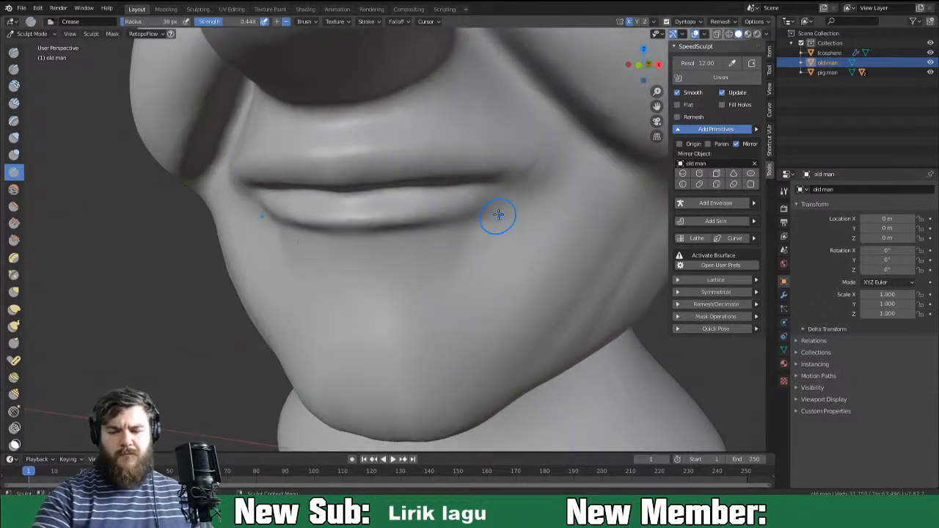
{"action": "left_click_drag", "start_coordinate": [502, 202], "coordinate": [453, 303]}
{"action": "mouse_move", "coordinate": [453, 304]}
{"action": "left_mouse_down"}
{"action": "mouse_move", "coordinate": [461, 269]}
{"action": "mouse_move", "coordinate": [480, 253]}
{"action": "left_mouse_up"}
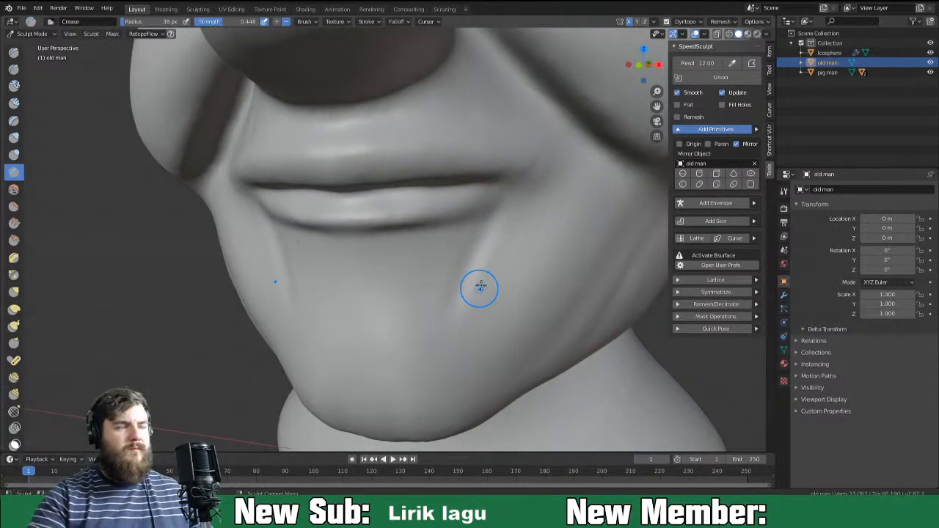
{"action": "mouse_move", "coordinate": [504, 213]}
{"action": "left_mouse_down"}
{"action": "mouse_move", "coordinate": [445, 327]}
{"action": "mouse_move", "coordinate": [444, 310]}
{"action": "left_mouse_up"}
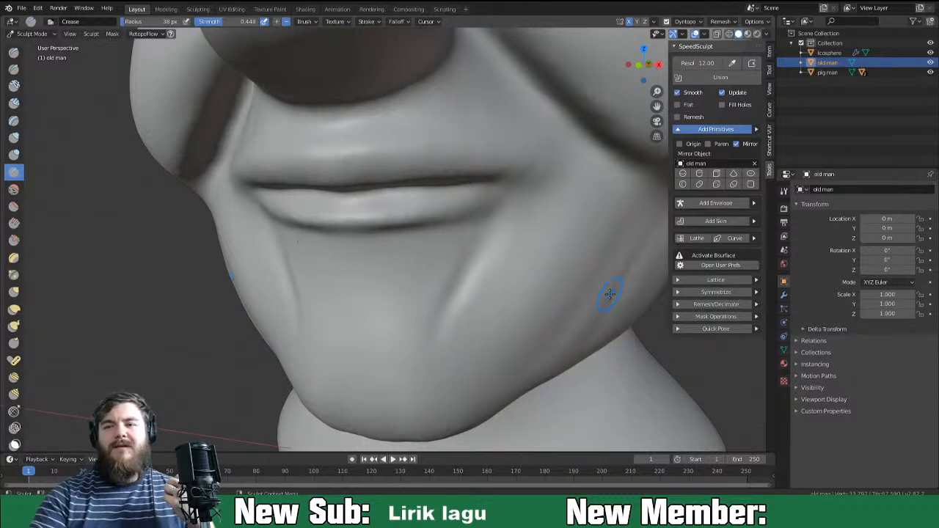
Add volume to the jowls outside the mouth-corner folds with Clay Strips at an 86 px radius and smooth it.
{"action": "mouse_move", "coordinate": [477, 387]}
{"action": "middle_mouse_down"}
{"action": "mouse_move", "coordinate": [600, 295]}
{"action": "mouse_move", "coordinate": [587, 314]}
{"action": "middle_mouse_up"}
{"action": "left_click", "coordinate": [13, 103]}
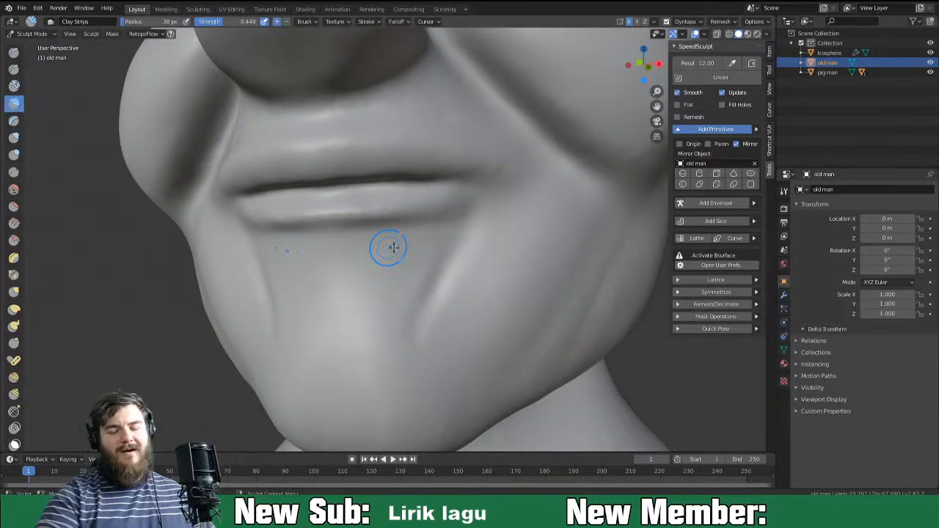
{"action": "key", "text": "f"}
{"action": "left_click", "coordinate": [591, 249]}
{"action": "mouse_move", "coordinate": [556, 204]}
{"action": "left_mouse_down"}
{"action": "mouse_move", "coordinate": [479, 330]}
{"action": "mouse_move", "coordinate": [468, 329]}
{"action": "left_mouse_up"}
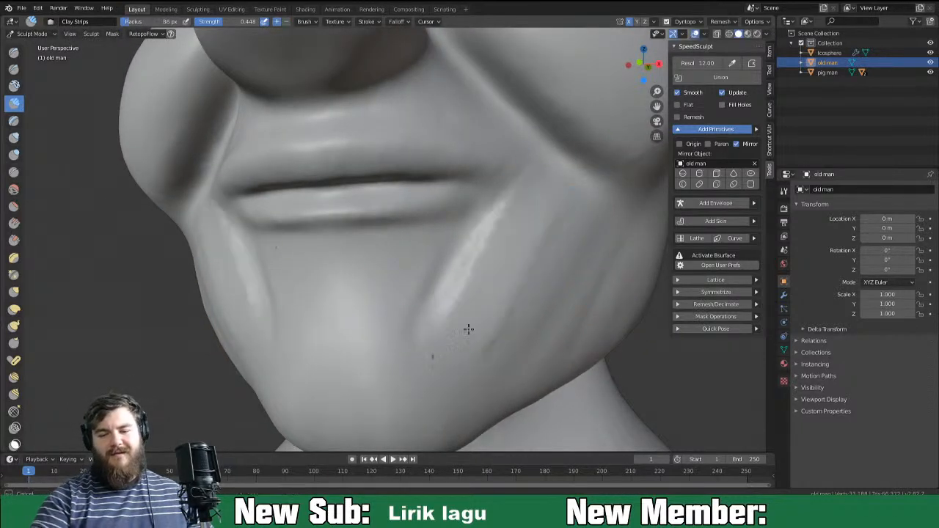
{"action": "left_click_drag", "start_coordinate": [571, 181], "coordinate": [490, 343]}
{"action": "left_click_drag", "start_coordinate": [580, 213], "coordinate": [507, 347]}
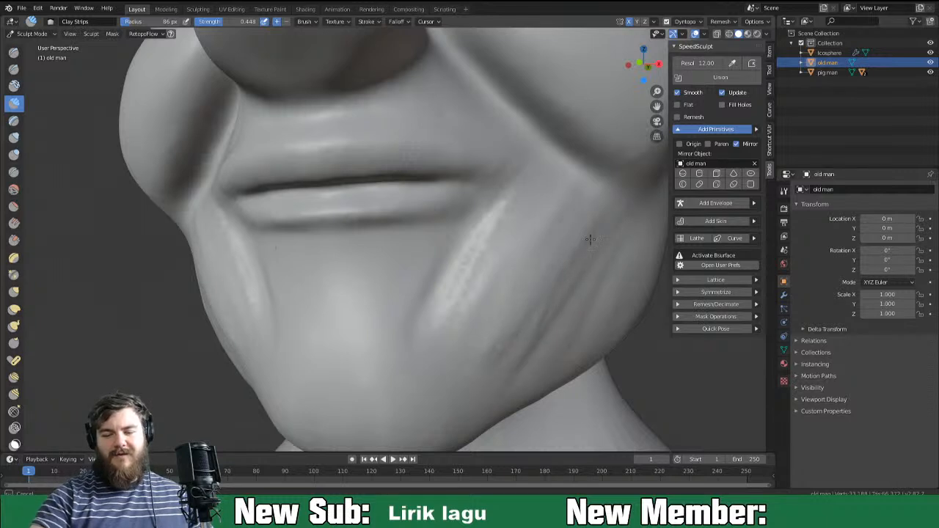
{"action": "mouse_move", "coordinate": [496, 280]}
{"action": "left_mouse_down", "text": "shift"}
{"action": "mouse_move", "coordinate": [544, 201]}
{"action": "mouse_move", "coordinate": [531, 186]}
{"action": "left_mouse_up", "text": "shift"}
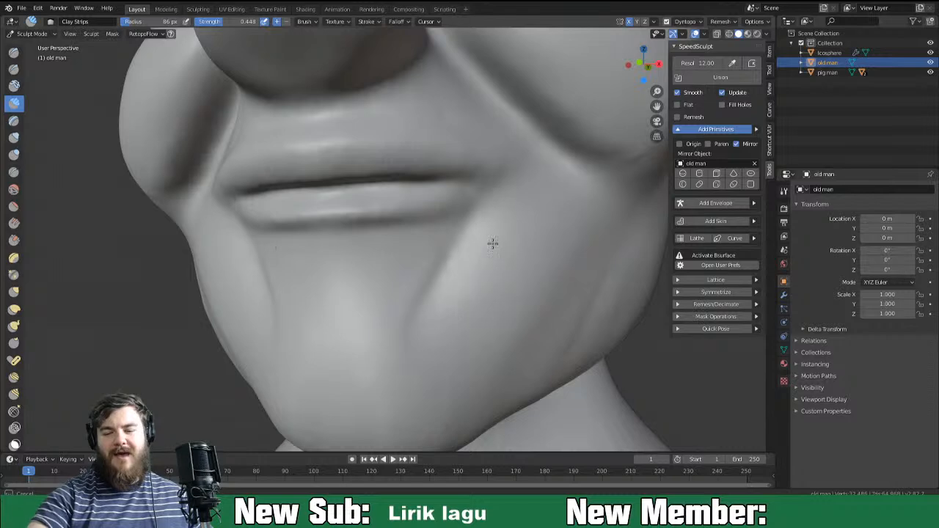
Soften the folds below the lower lip and around the mouth corners by smoothing at an 86 px radius.
{"action": "mouse_move", "coordinate": [583, 359]}
{"action": "middle_mouse_down"}
{"action": "mouse_move", "coordinate": [565, 382]}
{"action": "mouse_move", "coordinate": [586, 360]}
{"action": "middle_mouse_up"}
{"action": "mouse_move", "coordinate": [551, 325]}
{"action": "middle_mouse_down"}
{"action": "mouse_move", "coordinate": [509, 364]}
{"action": "mouse_move", "coordinate": [442, 294]}
{"action": "middle_mouse_up"}
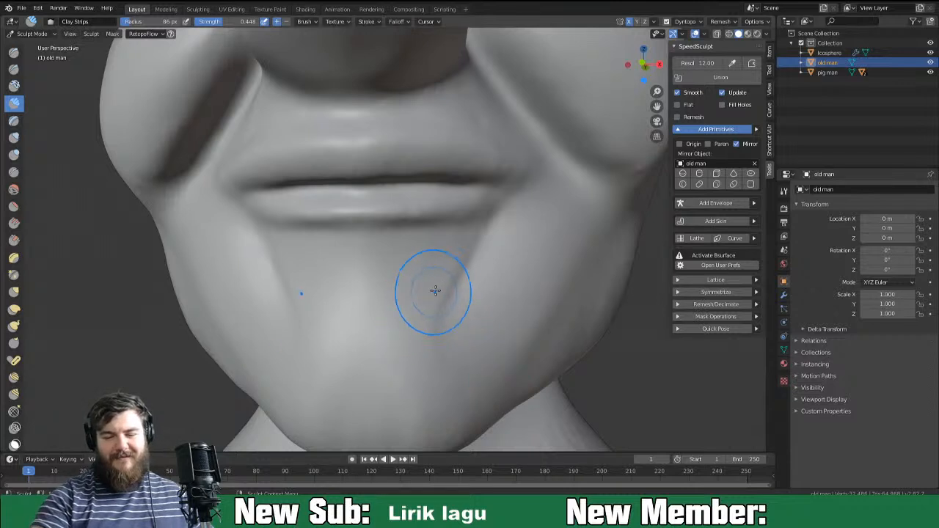
{"action": "mouse_move", "coordinate": [438, 245]}
{"action": "left_mouse_down"}
{"action": "mouse_move", "coordinate": [442, 306]}
{"action": "mouse_move", "coordinate": [505, 217]}
{"action": "left_mouse_up"}
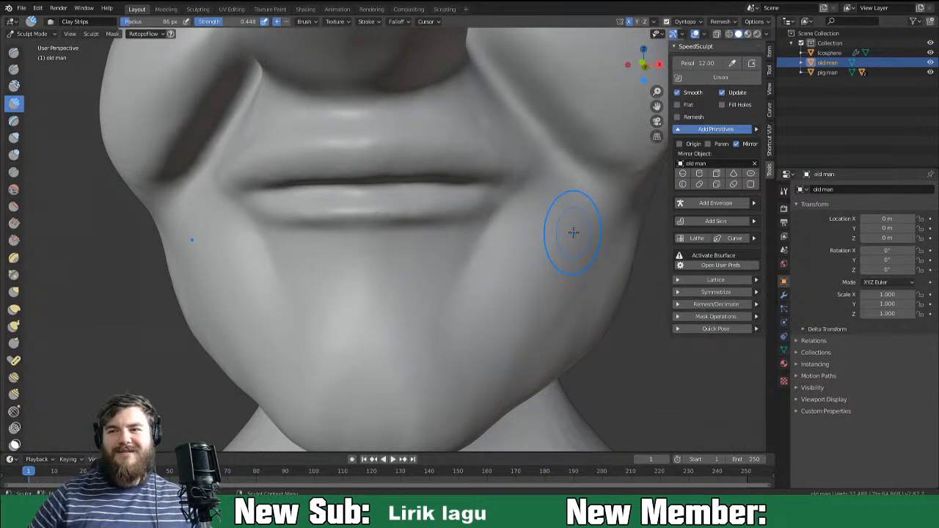
{"action": "scroll", "coordinate": [572, 245], "scroll_direction": "down", "scroll_amount": 5}
{"action": "mouse_move", "coordinate": [581, 256]}
{"action": "middle_mouse_down"}
{"action": "mouse_move", "coordinate": [615, 272]}
{"action": "mouse_move", "coordinate": [673, 266]}
{"action": "mouse_move", "coordinate": [514, 270]}
{"action": "middle_mouse_up"}
{"action": "scroll", "coordinate": [480, 286], "scroll_direction": "down", "scroll_amount": 3}
{"action": "mouse_move", "coordinate": [436, 313]}
{"action": "middle_mouse_down"}
{"action": "mouse_move", "coordinate": [360, 314]}
{"action": "mouse_move", "coordinate": [499, 311]}
{"action": "mouse_move", "coordinate": [480, 318]}
{"action": "middle_mouse_up"}
{"action": "scroll", "coordinate": [480, 340], "scroll_direction": "up", "scroll_amount": 3}
{"action": "mouse_move", "coordinate": [457, 199]}
{"action": "left_mouse_down", "text": "shift"}
{"action": "mouse_move", "coordinate": [485, 226]}
{"action": "mouse_move", "coordinate": [429, 173]}
{"action": "left_mouse_up", "text": "shift"}
{"action": "left_click_drag", "start_coordinate": [512, 206], "coordinate": [525, 190], "text": "shift"}
{"action": "mouse_move", "coordinate": [546, 173]}
{"action": "middle_mouse_down"}
{"action": "mouse_move", "coordinate": [551, 187]}
{"action": "mouse_move", "coordinate": [623, 212]}
{"action": "mouse_move", "coordinate": [570, 262]}
{"action": "middle_mouse_up"}
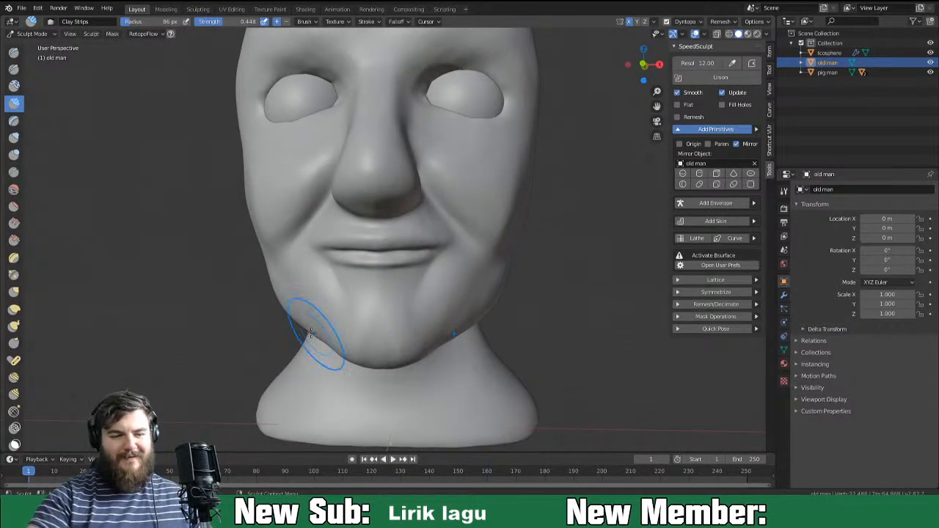
Fill out the sides of the jaw below the cheeks with Clay Strips at a 58 px radius and smooth the transition.
{"action": "key", "text": "f"}
{"action": "left_click", "coordinate": [492, 276]}
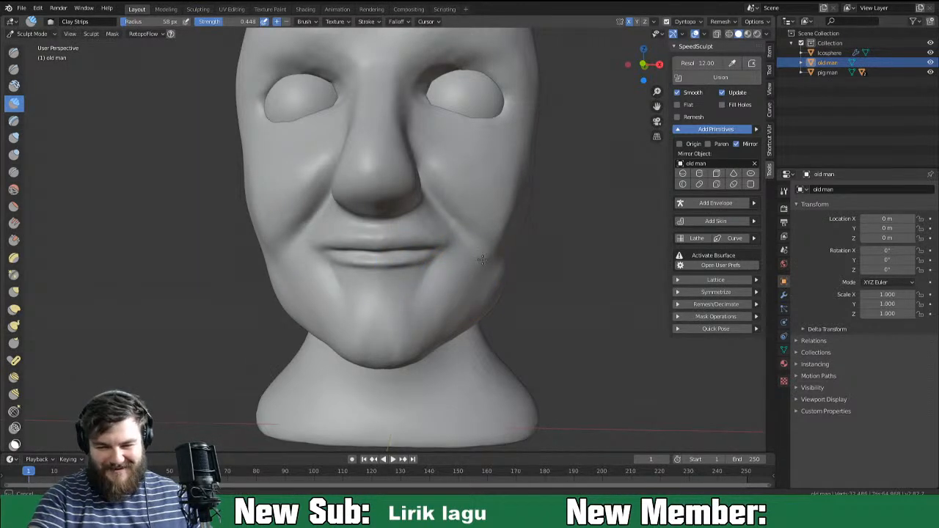
{"action": "left_click_drag", "start_coordinate": [490, 259], "coordinate": [498, 285]}
{"action": "mouse_move", "coordinate": [499, 285]}
{"action": "left_mouse_down"}
{"action": "mouse_move", "coordinate": [491, 270]}
{"action": "mouse_move", "coordinate": [497, 276]}
{"action": "left_mouse_up"}
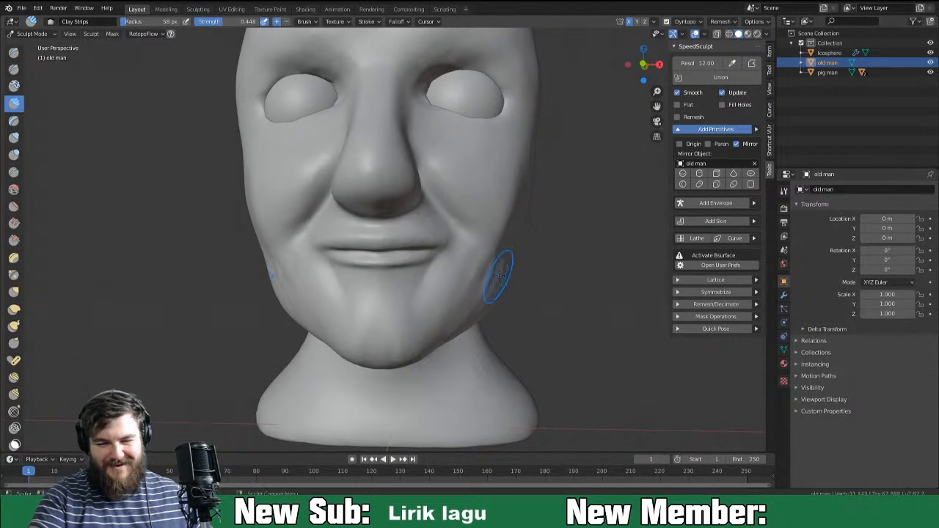
{"action": "middle_click_drag", "start_coordinate": [520, 273], "coordinate": [495, 262]}
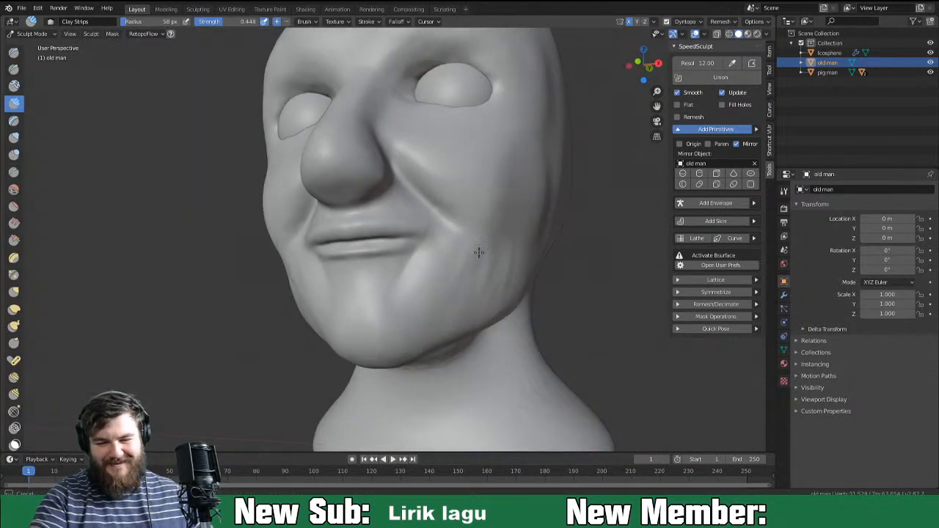
{"action": "middle_click_drag", "start_coordinate": [450, 319], "coordinate": [401, 293]}
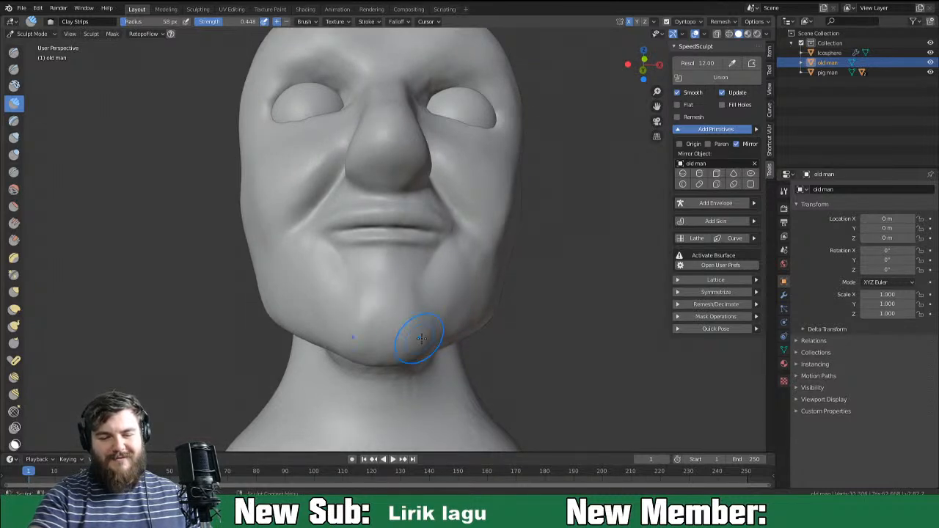
Add volume between the lower lip and chin with Clay Strips, reducing the radius to 36 px, and smooth it.
{"action": "middle_click_drag", "start_coordinate": [413, 335], "coordinate": [390, 325]}
{"action": "mouse_move", "coordinate": [393, 280]}
{"action": "left_mouse_down"}
{"action": "mouse_move", "coordinate": [377, 271]}
{"action": "mouse_move", "coordinate": [378, 283]}
{"action": "left_mouse_up"}
{"action": "key", "text": "f"}
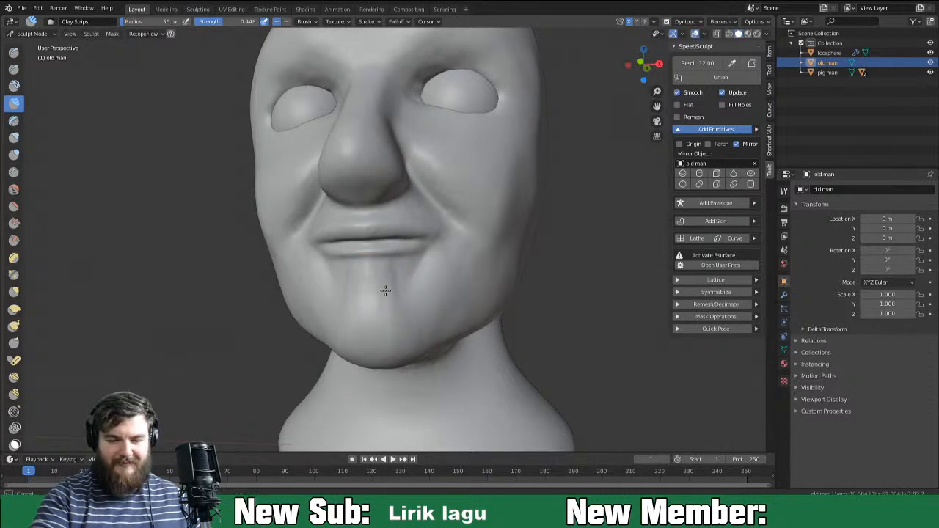
{"action": "left_click_drag", "start_coordinate": [407, 278], "coordinate": [399, 263]}
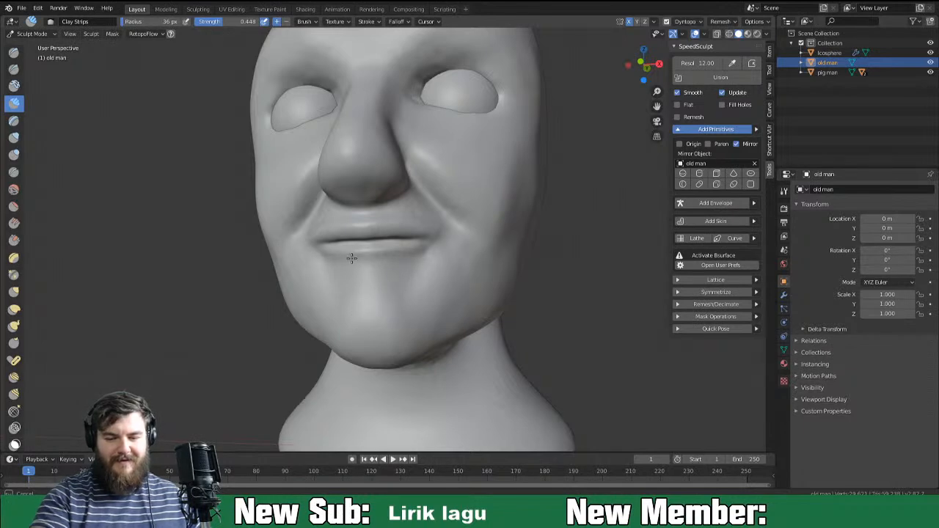
{"action": "mouse_move", "coordinate": [473, 287]}
{"action": "middle_mouse_down"}
{"action": "mouse_move", "coordinate": [513, 284]}
{"action": "mouse_move", "coordinate": [461, 276]}
{"action": "middle_mouse_up"}
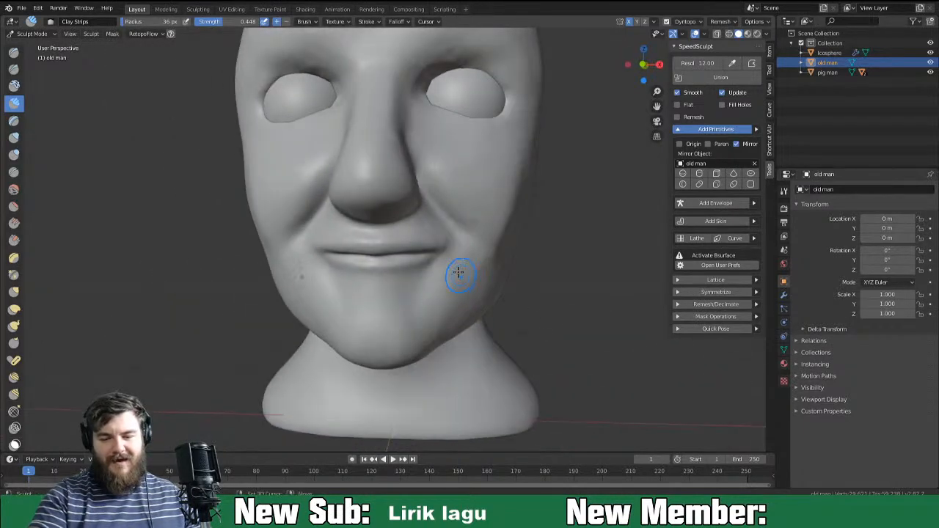
{"action": "mouse_move", "coordinate": [544, 284]}
{"action": "middle_mouse_down"}
{"action": "mouse_move", "coordinate": [565, 284]}
{"action": "mouse_move", "coordinate": [517, 289]}
{"action": "mouse_move", "coordinate": [472, 275]}
{"action": "mouse_move", "coordinate": [548, 276]}
{"action": "middle_mouse_up"}
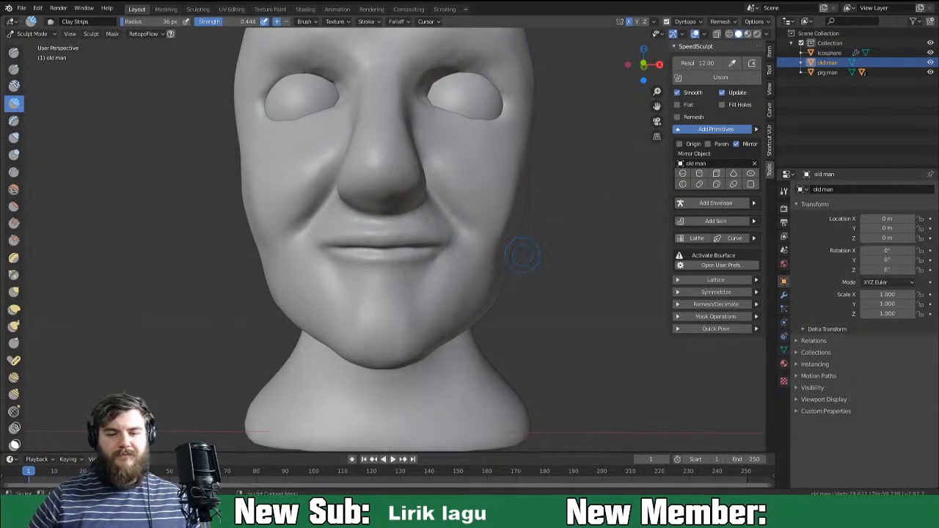
Pull the mouth corners outward and upward into a slight smile with the Grab brush at a 64 px radius.
{"action": "scroll", "coordinate": [528, 279], "scroll_direction": "down", "scroll_amount": 5}
{"action": "middle_click_drag", "start_coordinate": [522, 312], "coordinate": [424, 339]}
{"action": "scroll", "coordinate": [415, 322], "scroll_direction": "up", "scroll_amount": 2}
{"action": "scroll", "coordinate": [486, 333], "scroll_direction": "up", "scroll_amount": 3}
{"action": "key", "text": "g"}
{"action": "key", "text": "f"}
{"action": "left_click", "coordinate": [463, 256]}
{"action": "left_click_drag", "start_coordinate": [446, 251], "coordinate": [452, 247]}
{"action": "left_click_drag", "start_coordinate": [451, 247], "coordinate": [427, 274]}
{"action": "middle_click_drag", "start_coordinate": [419, 283], "coordinate": [373, 300]}
{"action": "left_click_drag", "start_coordinate": [377, 297], "coordinate": [383, 287]}
{"action": "mouse_move", "coordinate": [426, 293]}
{"action": "middle_mouse_down"}
{"action": "mouse_move", "coordinate": [498, 285]}
{"action": "mouse_move", "coordinate": [482, 261]}
{"action": "middle_mouse_up"}
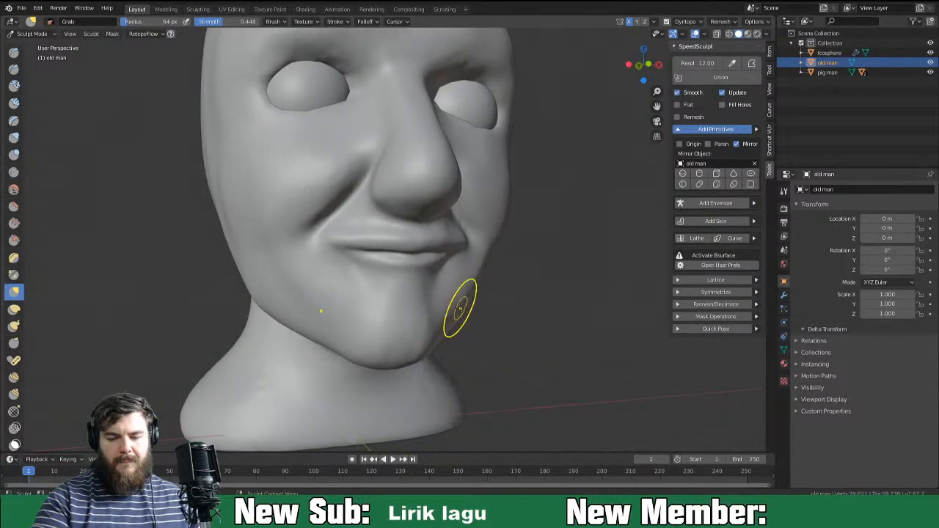
{"action": "middle_click_drag", "start_coordinate": [433, 342], "coordinate": [424, 346]}
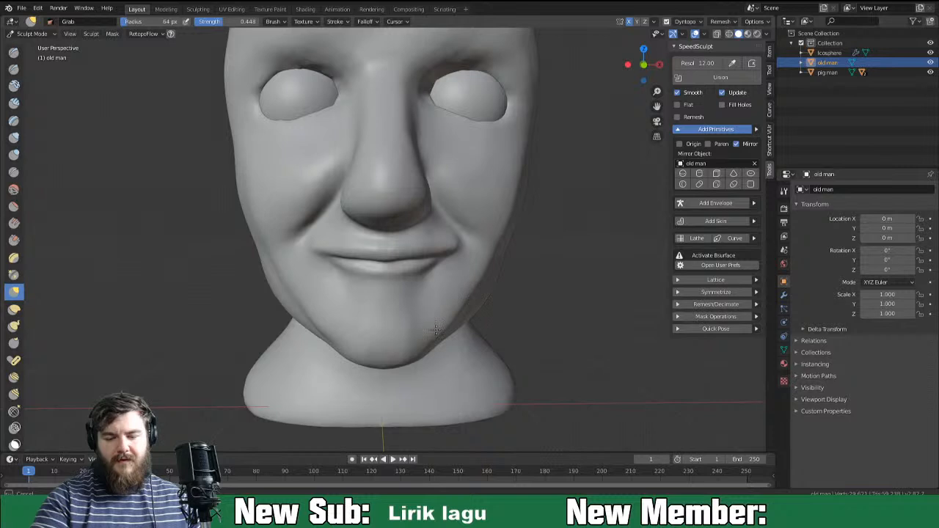
Build up the nostril wings at the sides of the nose with Clay Strips at a 32 px radius.
{"action": "middle_click_drag", "start_coordinate": [492, 269], "coordinate": [434, 324]}
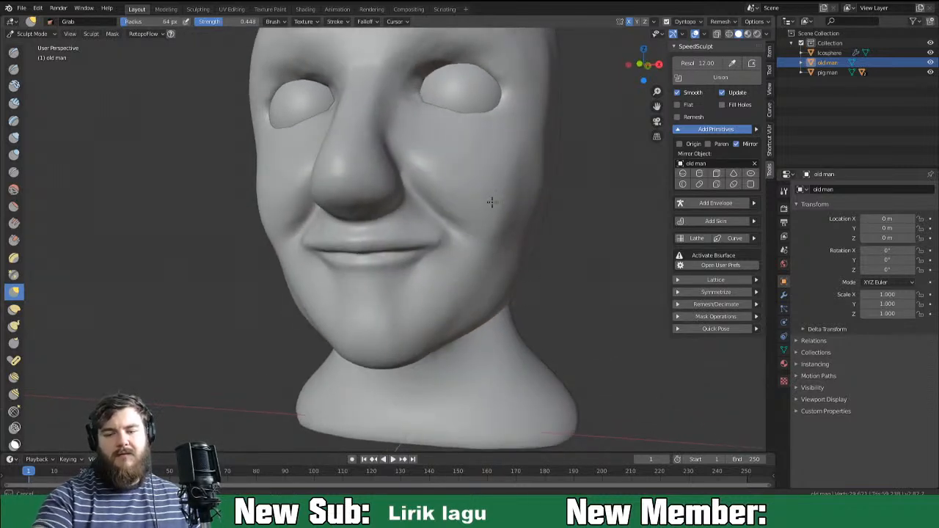
{"action": "mouse_move", "coordinate": [473, 214]}
{"action": "middle_mouse_down"}
{"action": "mouse_move", "coordinate": [514, 283]}
{"action": "mouse_move", "coordinate": [499, 254]}
{"action": "mouse_move", "coordinate": [380, 264]}
{"action": "middle_mouse_up"}
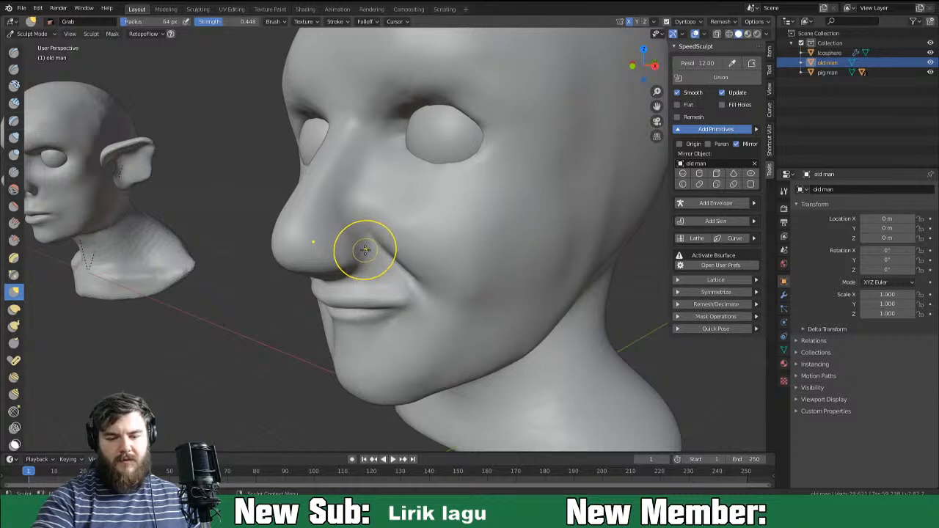
{"action": "mouse_move", "coordinate": [379, 252]}
{"action": "middle_mouse_down"}
{"action": "mouse_move", "coordinate": [442, 247]}
{"action": "mouse_move", "coordinate": [405, 256]}
{"action": "mouse_move", "coordinate": [450, 224]}
{"action": "middle_mouse_up"}
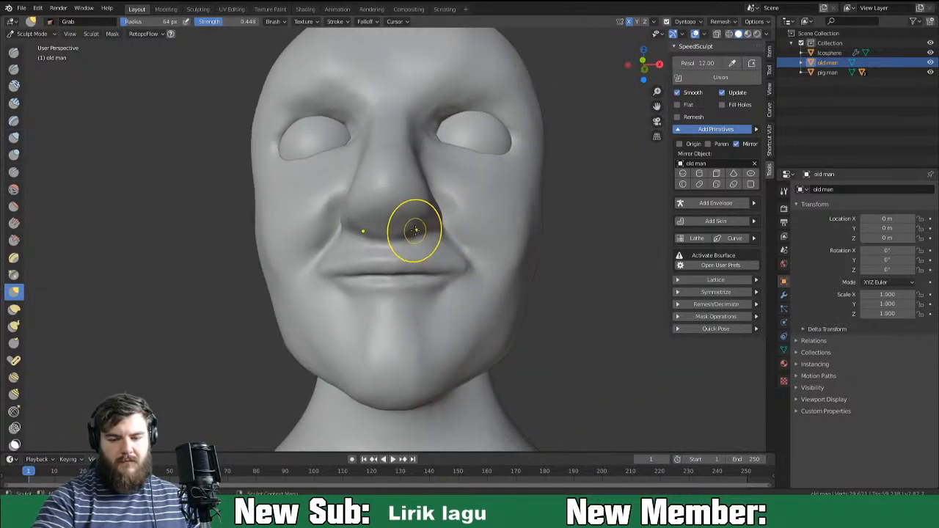
{"action": "middle_click_drag", "start_coordinate": [419, 230], "coordinate": [447, 238]}
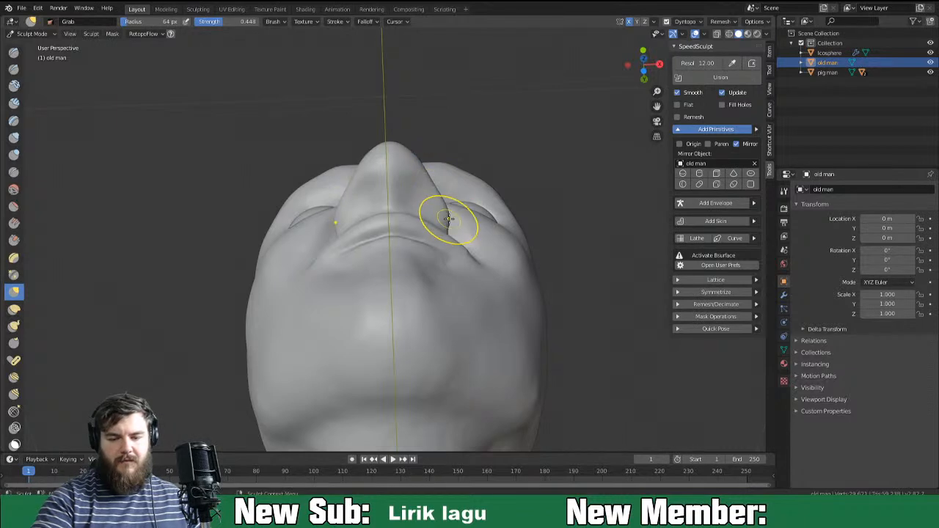
{"action": "mouse_move", "coordinate": [450, 226]}
{"action": "middle_mouse_down"}
{"action": "mouse_move", "coordinate": [415, 276]}
{"action": "mouse_move", "coordinate": [365, 315]}
{"action": "mouse_move", "coordinate": [426, 296]}
{"action": "mouse_move", "coordinate": [427, 317]}
{"action": "mouse_move", "coordinate": [400, 312]}
{"action": "middle_mouse_up"}
{"action": "left_click", "coordinate": [15, 103]}
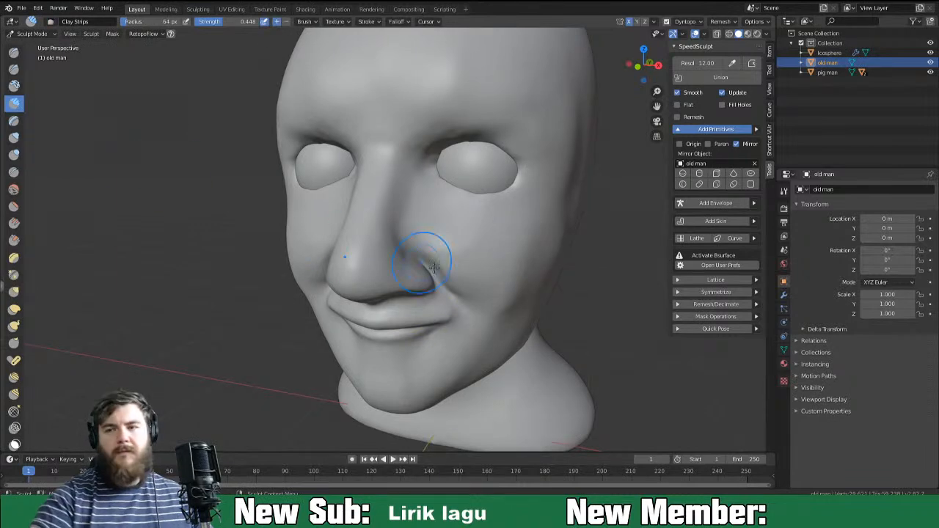
{"action": "key", "text": "f"}
{"action": "left_click", "coordinate": [433, 280]}
{"action": "middle_click_drag", "start_coordinate": [433, 280], "coordinate": [400, 277]}
{"action": "left_click_drag", "start_coordinate": [410, 279], "coordinate": [398, 274]}
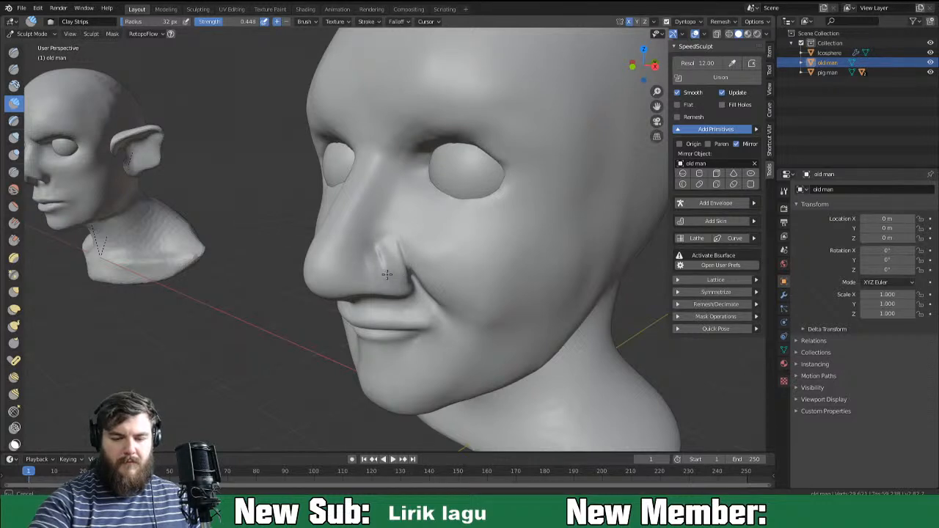
{"action": "left_click_drag", "start_coordinate": [387, 273], "coordinate": [399, 261]}
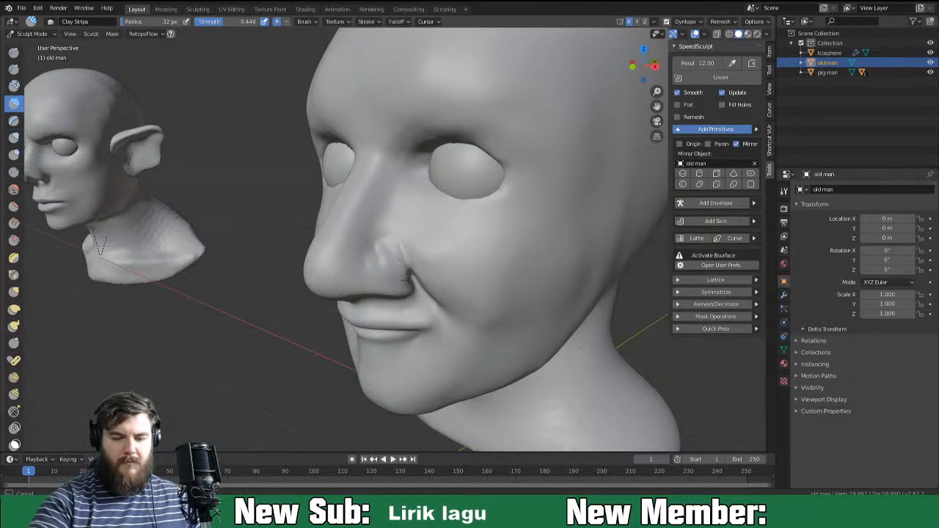
Reshape the outer edge of the nostril wings with the Grab brush, using a radius of 80 px.
{"action": "mouse_move", "coordinate": [446, 254]}
{"action": "middle_mouse_down"}
{"action": "mouse_move", "coordinate": [503, 227]}
{"action": "mouse_move", "coordinate": [474, 304]}
{"action": "middle_mouse_up"}
{"action": "key", "text": "g"}
{"action": "left_click_drag", "start_coordinate": [446, 285], "coordinate": [435, 282]}
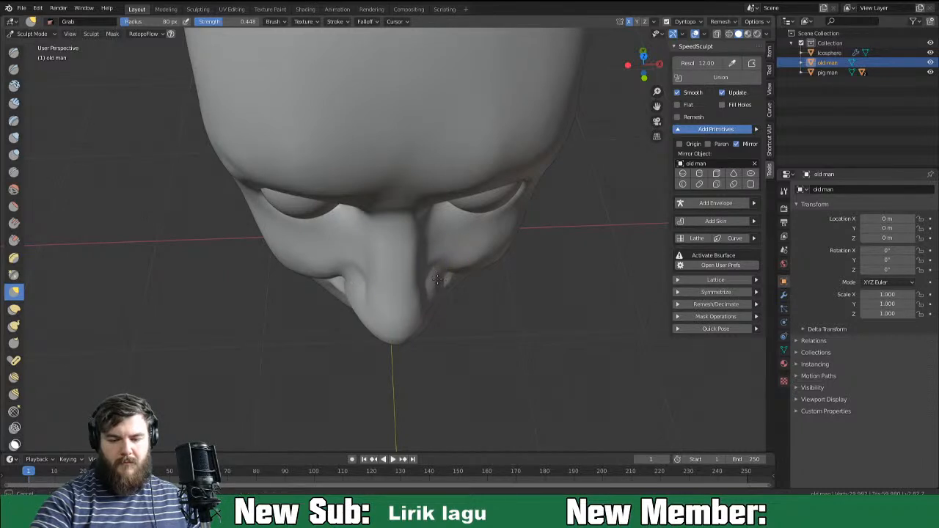
Build up the nostril wings and side of the nose with the Inflate/Deflate brush at a 46 px radius.
{"action": "mouse_move", "coordinate": [481, 202]}
{"action": "middle_mouse_down"}
{"action": "mouse_move", "coordinate": [478, 169]}
{"action": "mouse_move", "coordinate": [430, 268]}
{"action": "mouse_move", "coordinate": [377, 252]}
{"action": "middle_mouse_up"}
{"action": "key", "text": "i"}
{"action": "mouse_move", "coordinate": [366, 237]}
{"action": "left_mouse_down"}
{"action": "mouse_move", "coordinate": [374, 240]}
{"action": "mouse_move", "coordinate": [358, 224]}
{"action": "mouse_move", "coordinate": [381, 236]}
{"action": "left_mouse_up"}
{"action": "left_click_drag", "start_coordinate": [421, 252], "coordinate": [389, 233]}
{"action": "left_click_drag", "start_coordinate": [381, 228], "coordinate": [363, 209]}
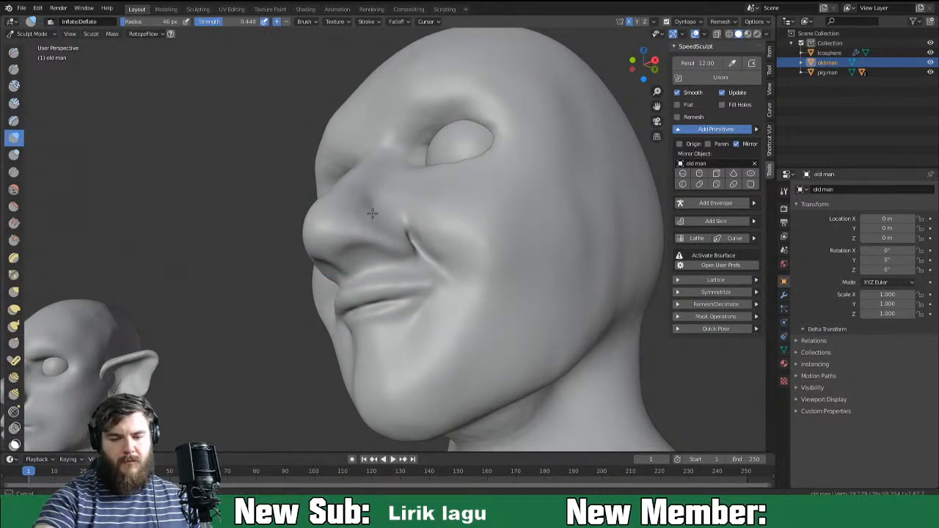
{"action": "middle_click_drag", "start_coordinate": [398, 241], "coordinate": [394, 247]}
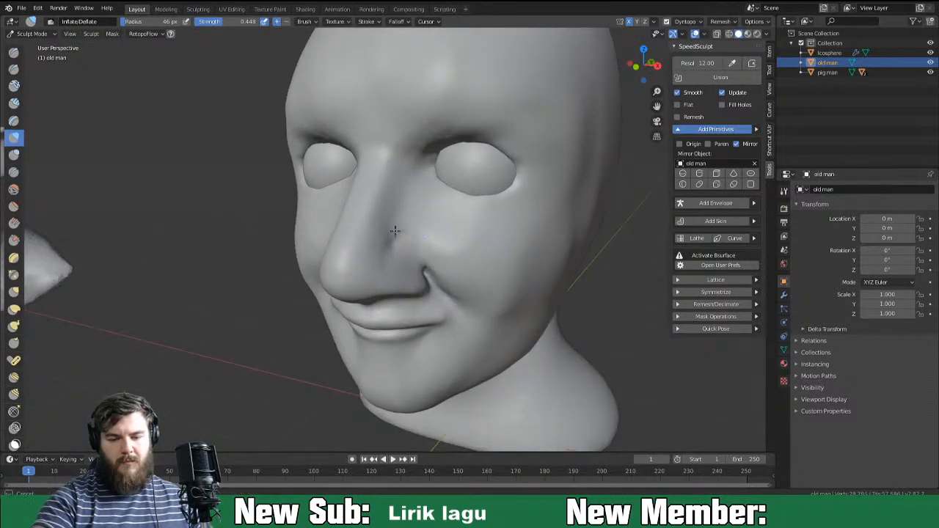
Carve the nostrils into the underside of the nose with the subtractive Blob brush at a 30 px radius.
{"action": "middle_click_drag", "start_coordinate": [442, 272], "coordinate": [509, 184]}
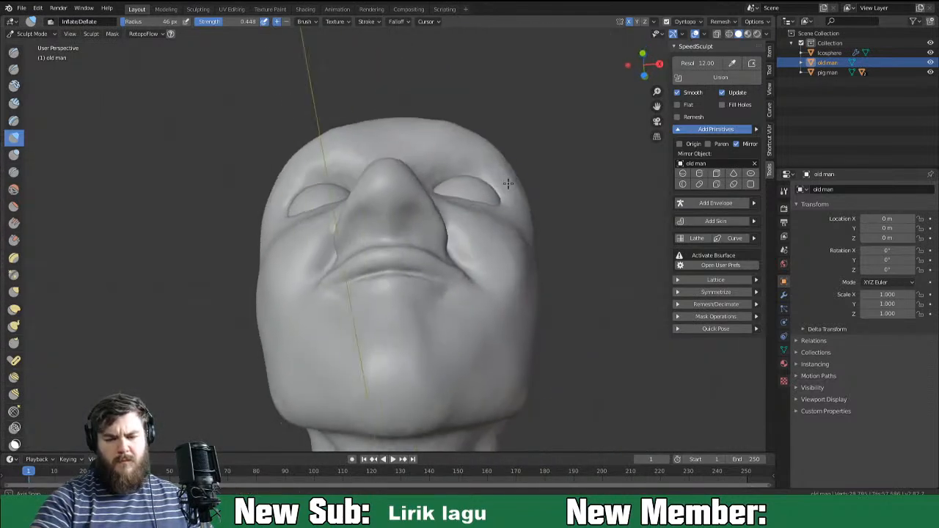
{"action": "left_click", "coordinate": [13, 154]}
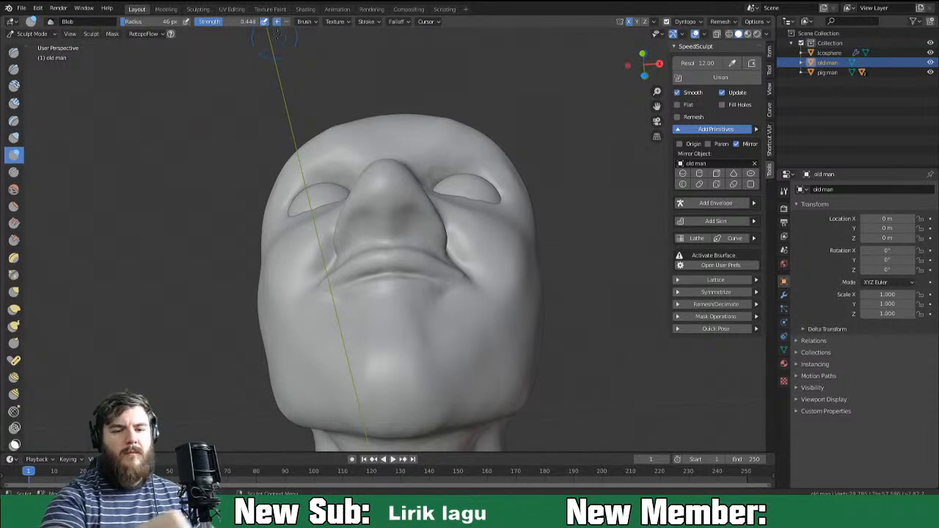
{"action": "key", "text": "f"}
{"action": "left_click", "coordinate": [411, 228]}
{"action": "mouse_move", "coordinate": [411, 225]}
{"action": "left_mouse_down"}
{"action": "mouse_move", "coordinate": [414, 216]}
{"action": "mouse_move", "coordinate": [421, 230]}
{"action": "left_mouse_up"}
{"action": "middle_click_drag", "start_coordinate": [422, 227], "coordinate": [360, 281]}
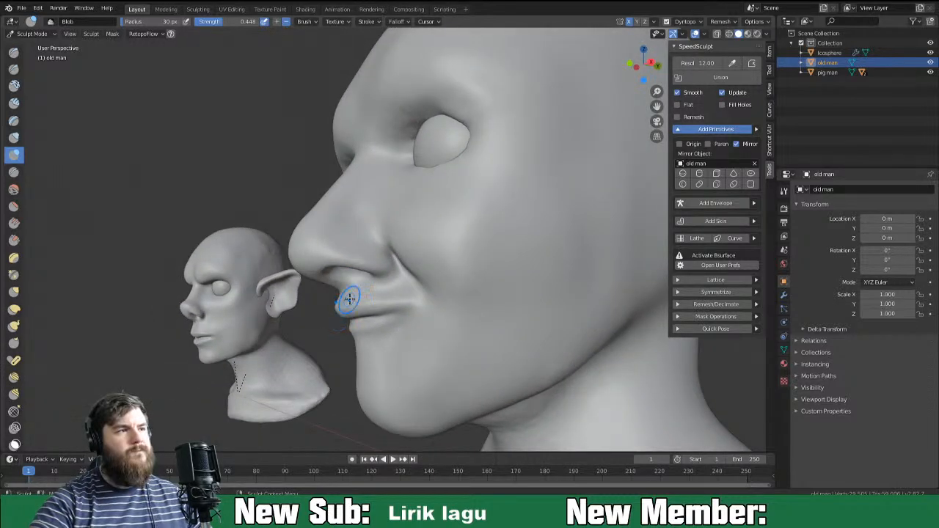
Pull the jaw and chin slightly downward with the Elastic Deform brush at a 203 px radius.
{"action": "mouse_move", "coordinate": [438, 316]}
{"action": "middle_mouse_down"}
{"action": "mouse_move", "coordinate": [505, 314]}
{"action": "mouse_move", "coordinate": [495, 269]}
{"action": "mouse_move", "coordinate": [447, 278]}
{"action": "middle_mouse_up"}
{"action": "key", "text": "g"}
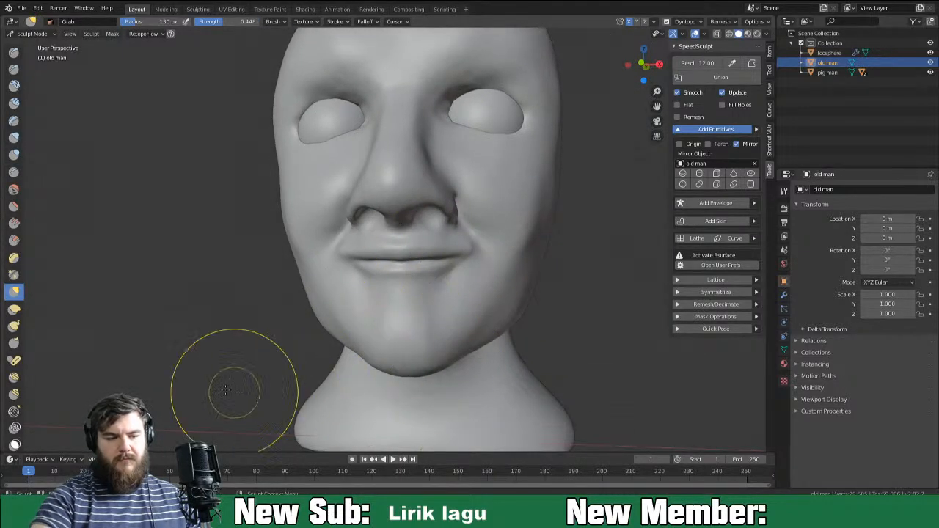
{"action": "left_click", "coordinate": [14, 308]}
{"action": "key", "text": "f"}
{"action": "left_click", "coordinate": [484, 354]}
{"action": "left_click_drag", "start_coordinate": [463, 338], "coordinate": [466, 358]}
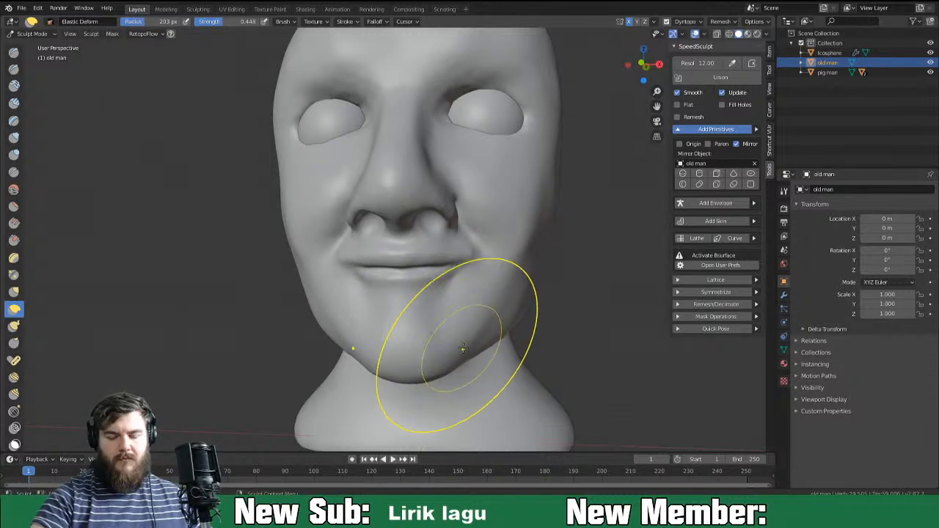
Adjust the mouth corners and the sides of the nose with the Elastic Deform brush at a 125 px radius.
{"action": "key", "text": "f"}
{"action": "left_click", "coordinate": [394, 306]}
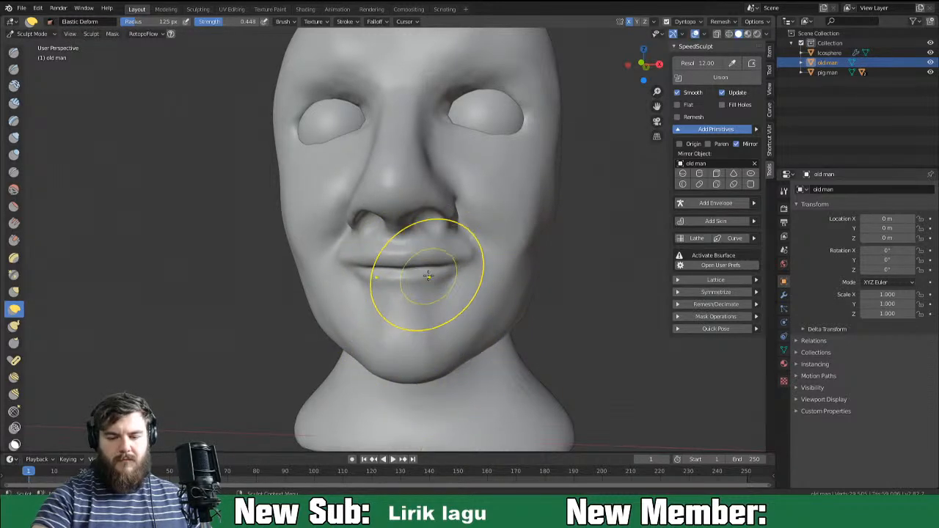
{"action": "left_click_drag", "start_coordinate": [450, 271], "coordinate": [451, 267]}
{"action": "mouse_move", "coordinate": [415, 192]}
{"action": "left_mouse_down"}
{"action": "mouse_move", "coordinate": [421, 171]}
{"action": "mouse_move", "coordinate": [453, 198]}
{"action": "mouse_move", "coordinate": [457, 183]}
{"action": "left_mouse_up"}
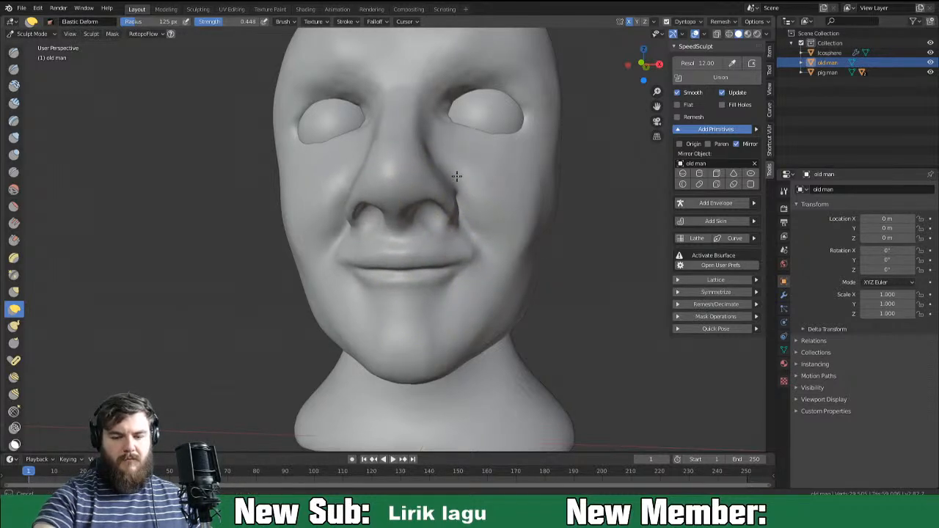
{"action": "mouse_move", "coordinate": [457, 242]}
{"action": "middle_mouse_down"}
{"action": "mouse_move", "coordinate": [377, 268]}
{"action": "mouse_move", "coordinate": [433, 248]}
{"action": "mouse_move", "coordinate": [464, 253]}
{"action": "mouse_move", "coordinate": [373, 287]}
{"action": "middle_mouse_up"}
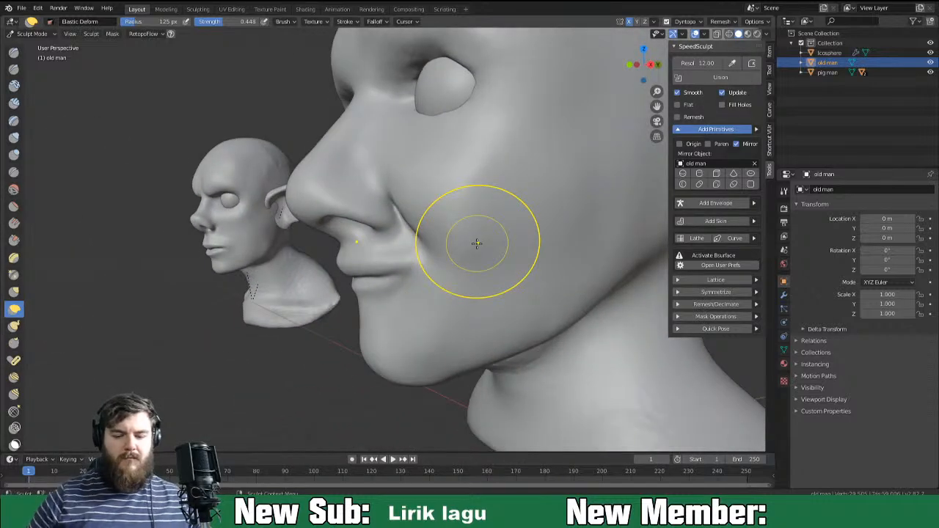
Reshape the face profile in side view with an enlarged Elastic Deform brush.
{"action": "scroll", "coordinate": [454, 308], "scroll_direction": "down", "scroll_amount": 4}
{"action": "middle_click_drag", "start_coordinate": [449, 311], "coordinate": [427, 348]}
{"action": "scroll", "coordinate": [410, 316], "scroll_direction": "down", "scroll_amount": 3}
{"action": "scroll", "coordinate": [426, 348], "scroll_direction": "up", "scroll_amount": 5}
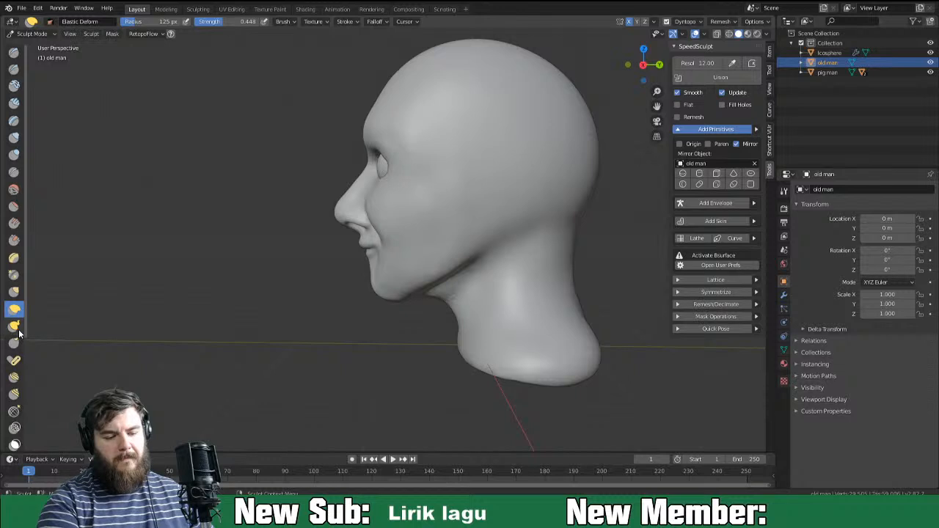
{"action": "key", "text": "f"}
{"action": "left_click", "coordinate": [502, 236]}
{"action": "mouse_move", "coordinate": [429, 278]}
{"action": "left_mouse_down"}
{"action": "mouse_move", "coordinate": [338, 220]}
{"action": "mouse_move", "coordinate": [374, 179]}
{"action": "left_mouse_up"}
Try to pull the front of the neck base forward and down with the Elastic Deform brush at a 269 px radius.
{"action": "key", "text": "f"}
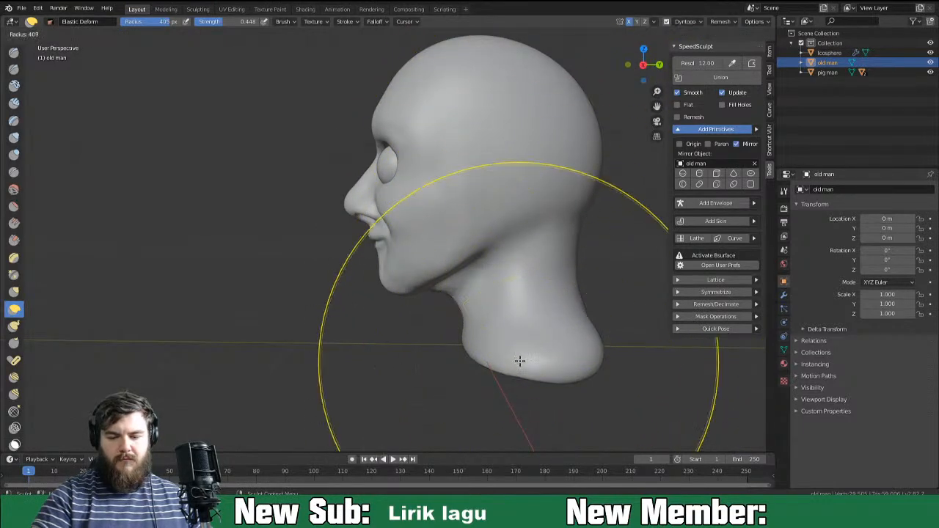
{"action": "left_click", "coordinate": [456, 362]}
{"action": "middle_click_drag", "start_coordinate": [478, 378], "coordinate": [493, 311], "text": "shift"}
{"action": "mouse_move", "coordinate": [513, 282]}
{"action": "left_mouse_down"}
{"action": "mouse_move", "coordinate": [455, 316]}
{"action": "mouse_move", "coordinate": [476, 316]}
{"action": "left_mouse_up"}
{"action": "middle_click_drag", "start_coordinate": [476, 317], "coordinate": [623, 298]}
{"action": "key", "text": "ctrl+z"}
{"action": "key", "text": "ctrl+z"}
Extend the front of the neck base forward and down with the Grab brush at a 245 px radius.
{"action": "mouse_move", "coordinate": [563, 306]}
{"action": "middle_mouse_down"}
{"action": "mouse_move", "coordinate": [545, 294]}
{"action": "mouse_move", "coordinate": [476, 338]}
{"action": "middle_mouse_up"}
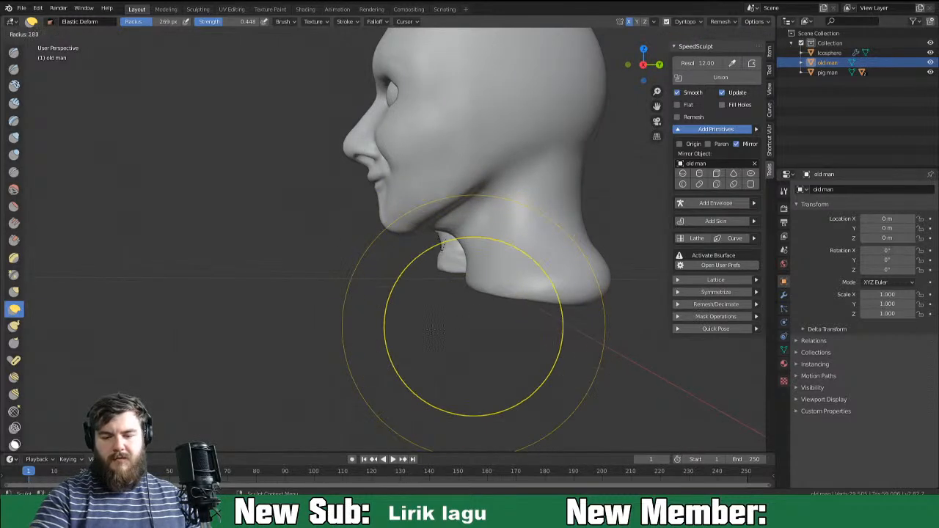
{"action": "key", "text": "g"}
{"action": "mouse_move", "coordinate": [491, 279]}
{"action": "left_mouse_down"}
{"action": "mouse_move", "coordinate": [478, 306]}
{"action": "mouse_move", "coordinate": [449, 290]}
{"action": "left_mouse_up"}
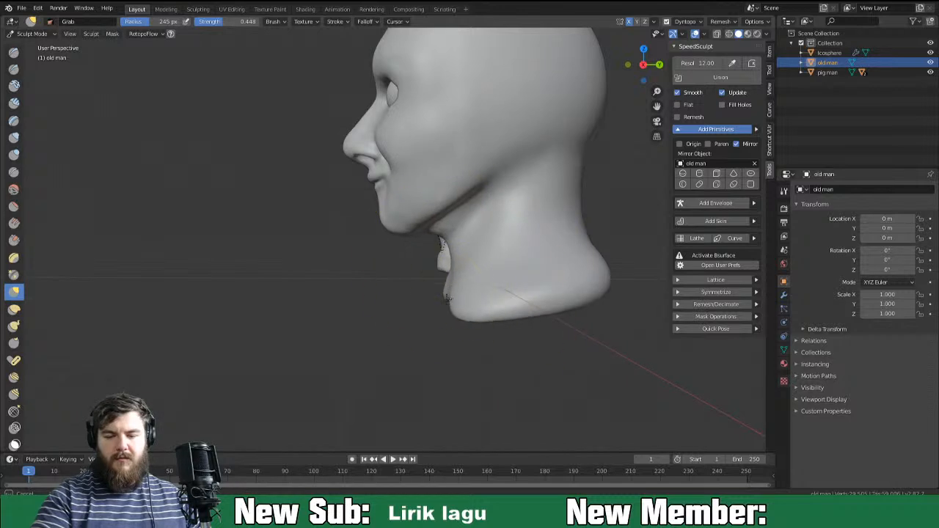
Reshape the lower face and cheeks with the Grab brush at a 184 px radius.
{"action": "mouse_move", "coordinate": [398, 261]}
{"action": "middle_mouse_down"}
{"action": "mouse_move", "coordinate": [443, 208]}
{"action": "mouse_move", "coordinate": [437, 225]}
{"action": "middle_mouse_up"}
{"action": "key", "text": "f"}
{"action": "left_click", "coordinate": [407, 236]}
{"action": "mouse_move", "coordinate": [407, 237]}
{"action": "left_mouse_down"}
{"action": "mouse_move", "coordinate": [402, 229]}
{"action": "mouse_move", "coordinate": [439, 247]}
{"action": "left_mouse_up"}
{"action": "mouse_move", "coordinate": [493, 260]}
{"action": "middle_mouse_down"}
{"action": "mouse_move", "coordinate": [521, 247]}
{"action": "mouse_move", "coordinate": [493, 228]}
{"action": "middle_mouse_up"}
{"action": "left_click_drag", "start_coordinate": [474, 233], "coordinate": [474, 247]}
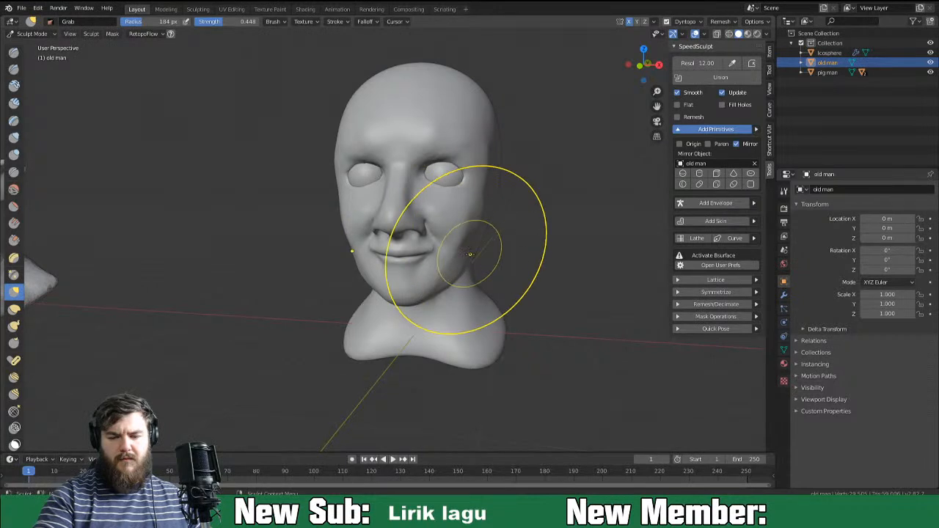
Refine the jaw contour with the Grab brush at a 141 px radius.
{"action": "key", "text": "f"}
{"action": "left_click", "coordinate": [448, 283]}
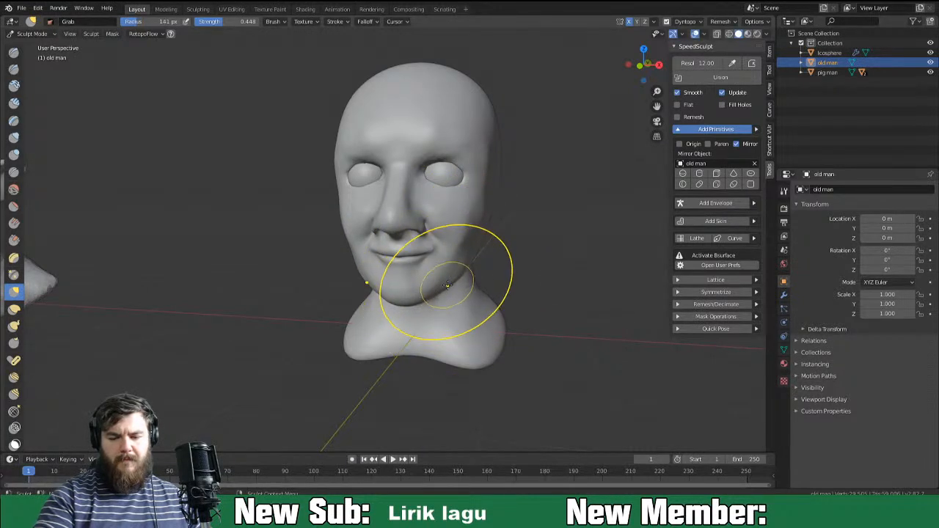
{"action": "mouse_move", "coordinate": [454, 281]}
{"action": "middle_mouse_down"}
{"action": "mouse_move", "coordinate": [585, 252]}
{"action": "mouse_move", "coordinate": [352, 264]}
{"action": "mouse_move", "coordinate": [430, 251]}
{"action": "mouse_move", "coordinate": [503, 275]}
{"action": "mouse_move", "coordinate": [470, 272]}
{"action": "mouse_move", "coordinate": [543, 273]}
{"action": "mouse_move", "coordinate": [499, 275]}
{"action": "mouse_move", "coordinate": [515, 281]}
{"action": "middle_mouse_up"}
{"action": "left_click_drag", "start_coordinate": [343, 256], "coordinate": [348, 259]}
Adjust the side contour of the cheekbones with the Grab brush at an 88 px radius.
{"action": "middle_click_drag", "start_coordinate": [362, 236], "coordinate": [352, 233]}
{"action": "key", "text": "f"}
{"action": "left_click", "coordinate": [391, 235]}
{"action": "mouse_move", "coordinate": [351, 226]}
{"action": "left_mouse_down"}
{"action": "mouse_move", "coordinate": [340, 255]}
{"action": "mouse_move", "coordinate": [355, 214]}
{"action": "left_mouse_up"}
{"action": "mouse_move", "coordinate": [371, 253]}
{"action": "middle_mouse_down"}
{"action": "mouse_move", "coordinate": [572, 235]}
{"action": "mouse_move", "coordinate": [421, 249]}
{"action": "mouse_move", "coordinate": [484, 253]}
{"action": "mouse_move", "coordinate": [480, 220]}
{"action": "mouse_move", "coordinate": [482, 248]}
{"action": "mouse_move", "coordinate": [513, 257]}
{"action": "middle_mouse_up"}
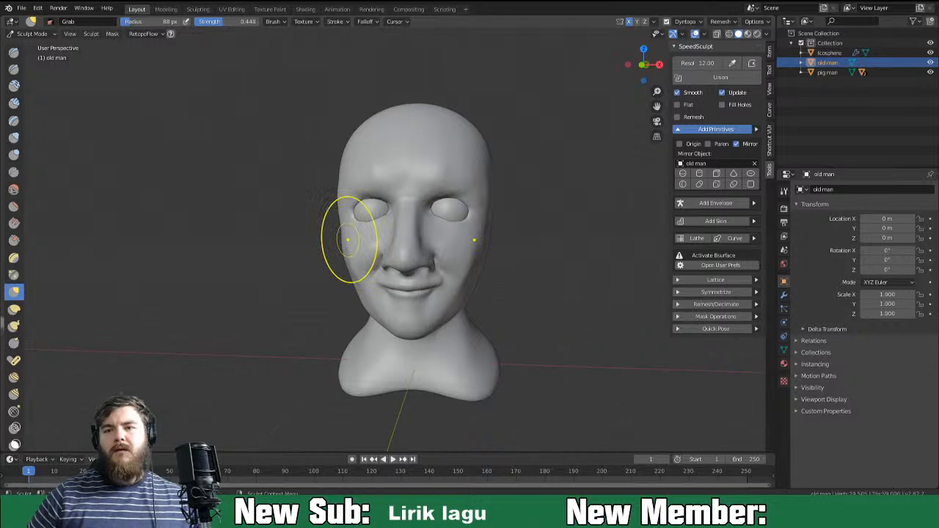
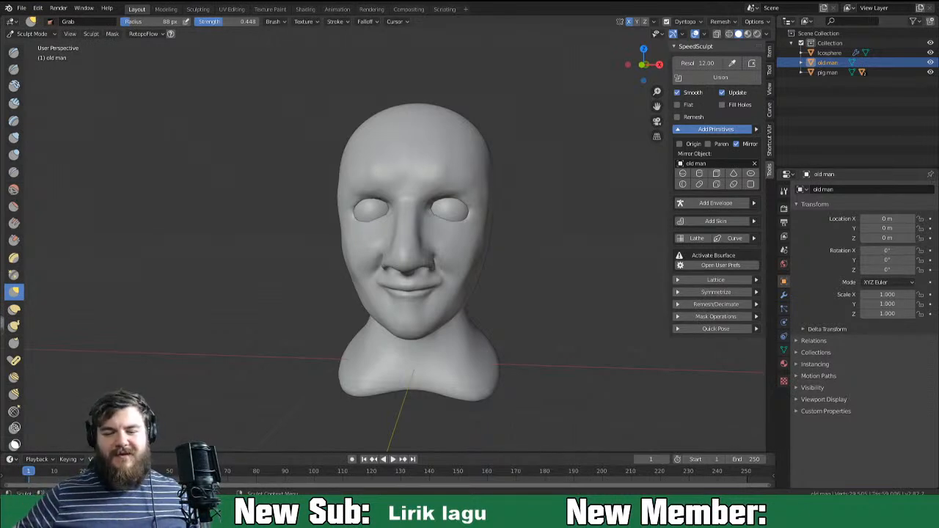
Save the Blender file.
{"action": "mouse_move", "coordinate": [565, 294]}
{"action": "middle_mouse_down"}
{"action": "mouse_move", "coordinate": [479, 303]}
{"action": "mouse_move", "coordinate": [486, 325]}
{"action": "mouse_move", "coordinate": [551, 286]}
{"action": "mouse_move", "coordinate": [574, 307]}
{"action": "mouse_move", "coordinate": [564, 312]}
{"action": "middle_mouse_up"}
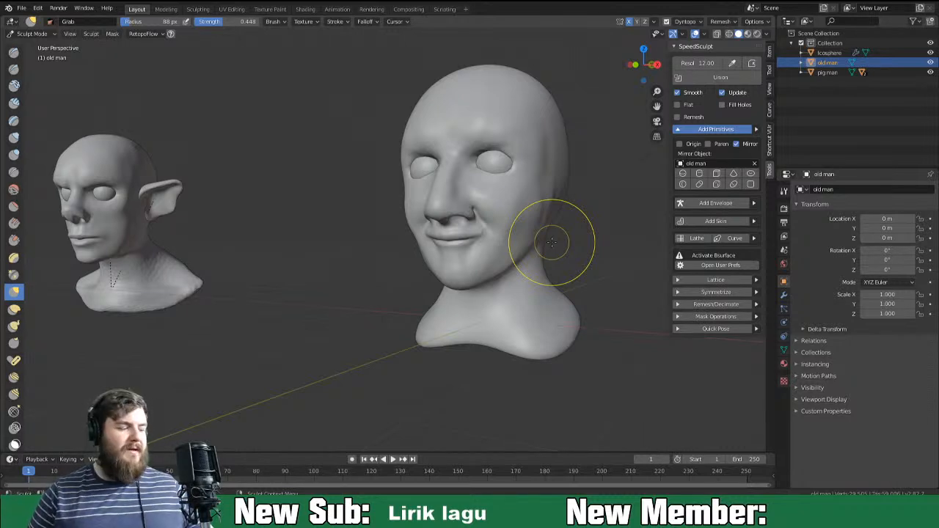
{"action": "key", "text": "ctrl+s"}
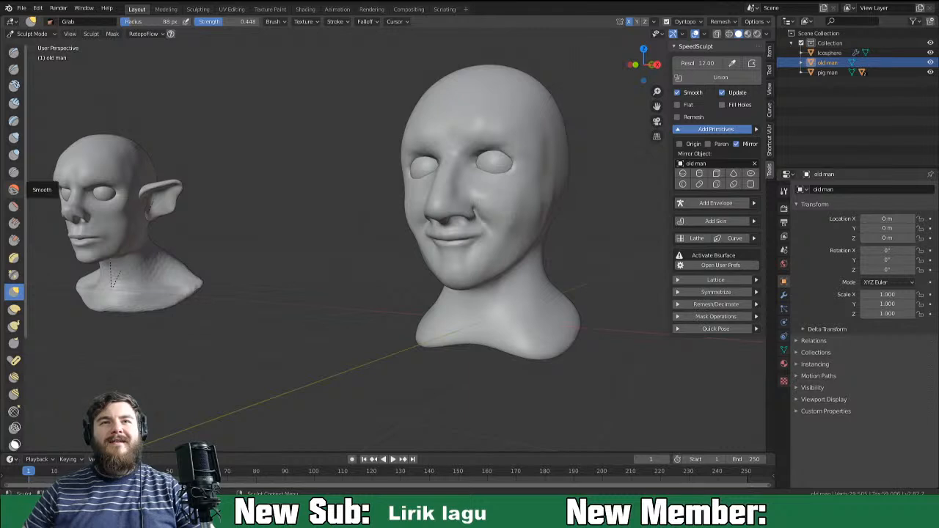
Examine the old man head's overall proportions from the front, below and both sides.
{"action": "mouse_move", "coordinate": [594, 293]}
{"action": "middle_mouse_down"}
{"action": "mouse_move", "coordinate": [629, 318]}
{"action": "mouse_move", "coordinate": [517, 279]}
{"action": "mouse_move", "coordinate": [529, 291]}
{"action": "mouse_move", "coordinate": [519, 256]}
{"action": "middle_mouse_up"}
{"action": "scroll", "coordinate": [538, 318], "scroll_direction": "up", "scroll_amount": 2}
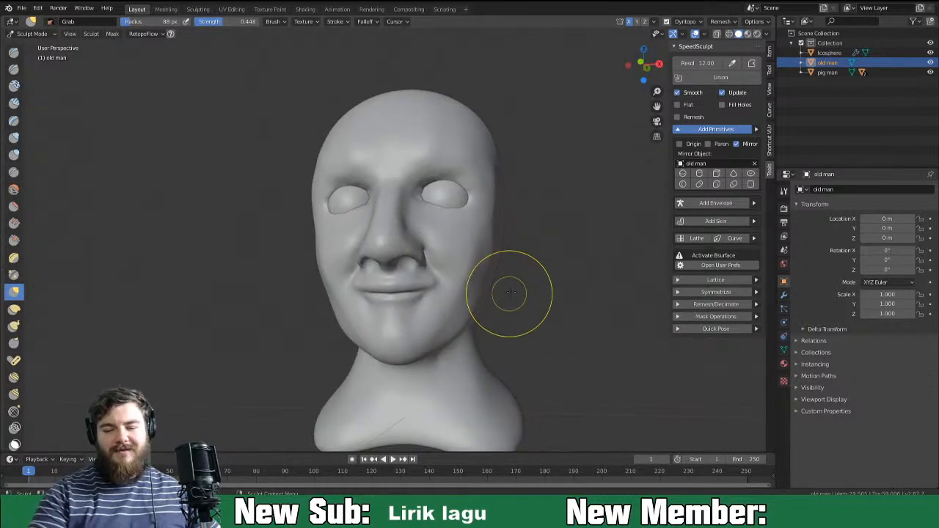
{"action": "key", "text": "f"}
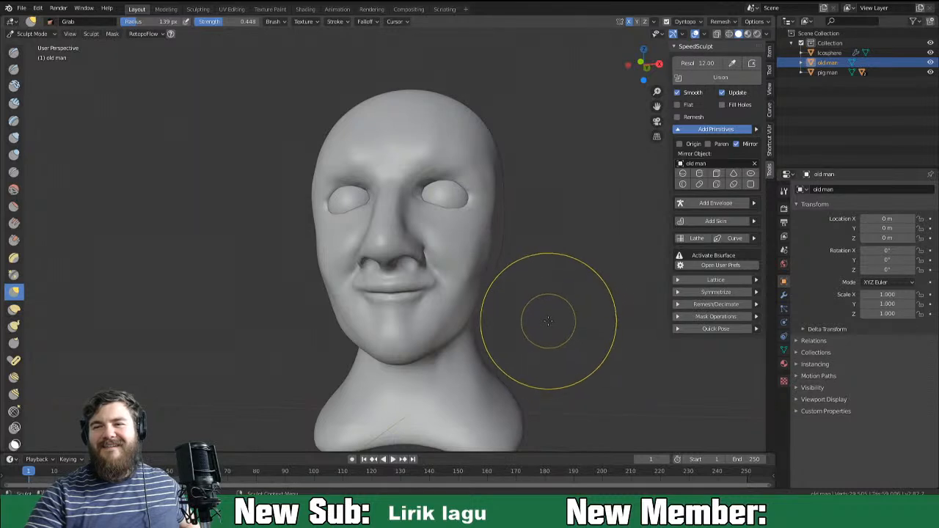
{"action": "mouse_move", "coordinate": [549, 300]}
{"action": "middle_mouse_down"}
{"action": "mouse_move", "coordinate": [482, 308]}
{"action": "mouse_move", "coordinate": [457, 325]}
{"action": "mouse_move", "coordinate": [549, 335]}
{"action": "mouse_move", "coordinate": [553, 325]}
{"action": "middle_mouse_up"}
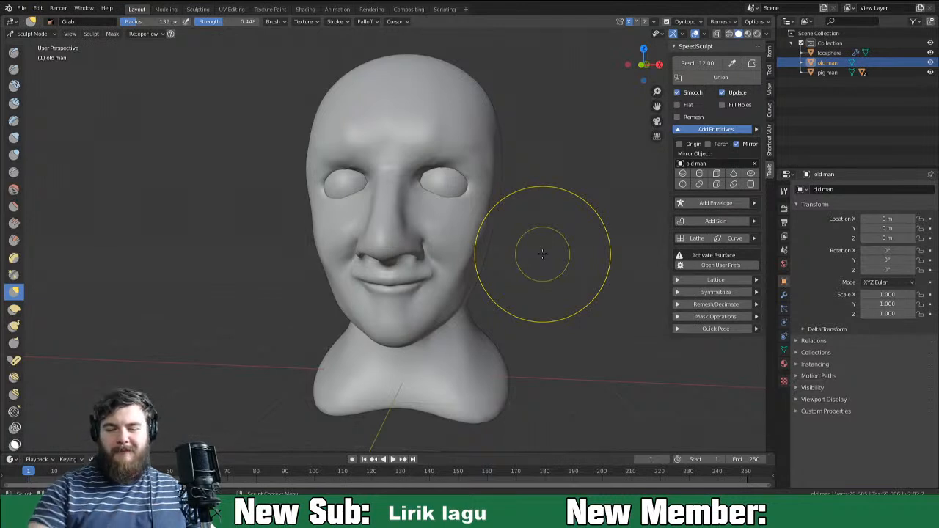
{"action": "mouse_move", "coordinate": [450, 296]}
{"action": "middle_mouse_down"}
{"action": "mouse_move", "coordinate": [462, 259]}
{"action": "mouse_move", "coordinate": [465, 300]}
{"action": "mouse_move", "coordinate": [445, 315]}
{"action": "mouse_move", "coordinate": [460, 317]}
{"action": "mouse_move", "coordinate": [535, 266]}
{"action": "middle_mouse_up"}
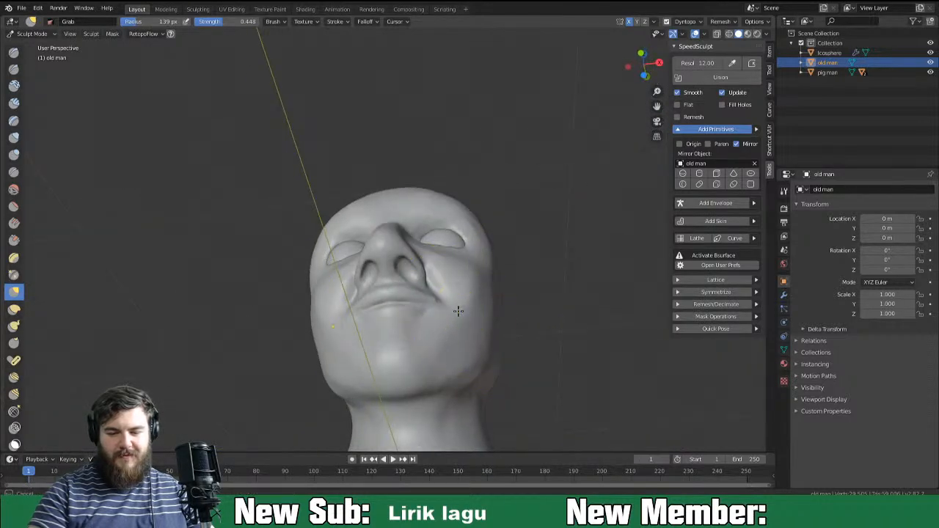
{"action": "middle_click_drag", "start_coordinate": [459, 314], "coordinate": [499, 346]}
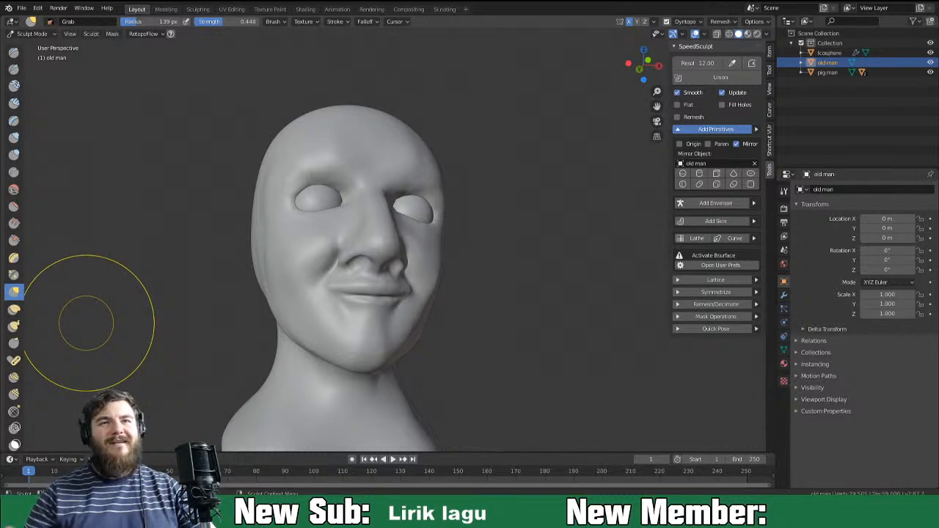
{"action": "middle_click_drag", "start_coordinate": [537, 300], "coordinate": [773, 284]}
{"action": "middle_click_drag", "start_coordinate": [328, 299], "coordinate": [549, 265]}
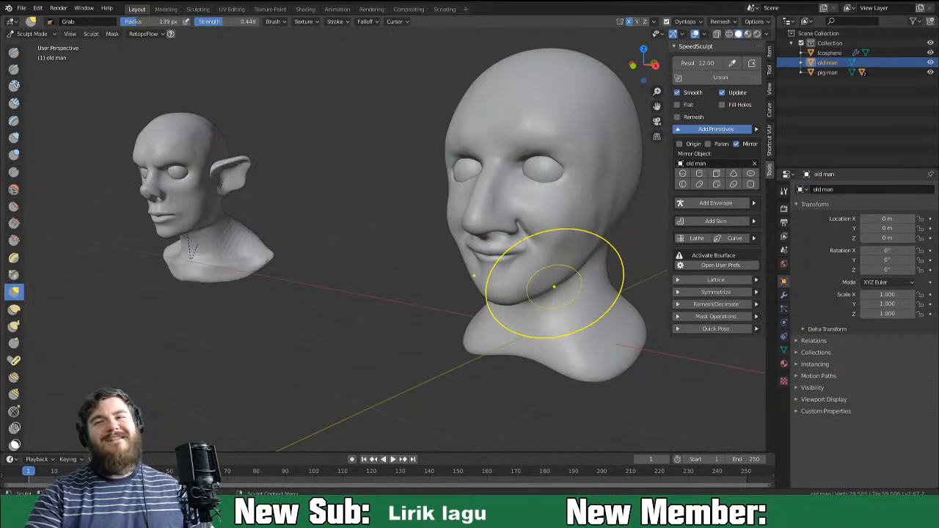
{"action": "middle_click_drag", "start_coordinate": [568, 268], "coordinate": [491, 364]}
{"action": "mouse_move", "coordinate": [497, 328]}
{"action": "middle_mouse_down"}
{"action": "mouse_move", "coordinate": [516, 348]}
{"action": "mouse_move", "coordinate": [534, 324]}
{"action": "mouse_move", "coordinate": [503, 318]}
{"action": "mouse_move", "coordinate": [511, 274]}
{"action": "mouse_move", "coordinate": [467, 318]}
{"action": "middle_mouse_up"}
Reshape the cheeks below the eyes and the brow profile with the Grab brush at a 91 px radius.
{"action": "key", "text": "f"}
{"action": "left_click", "coordinate": [467, 240]}
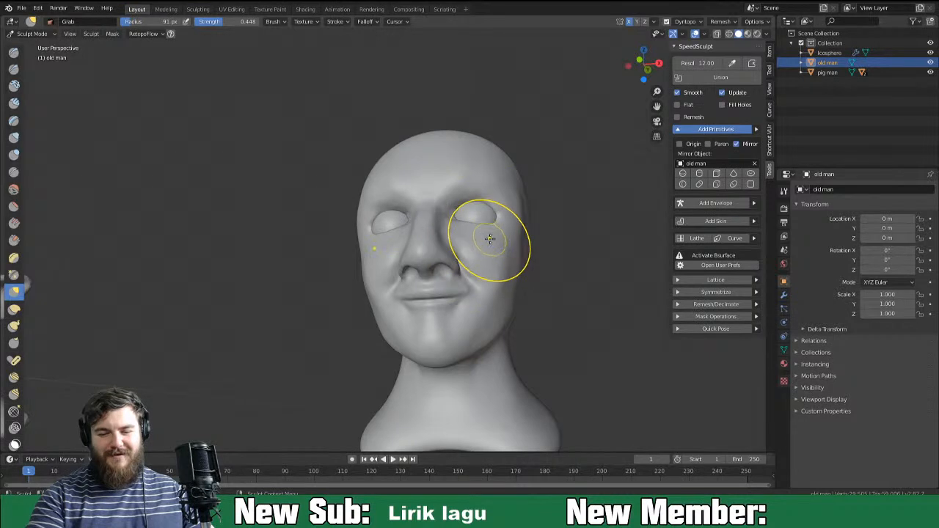
{"action": "left_click_drag", "start_coordinate": [498, 238], "coordinate": [506, 242]}
{"action": "mouse_move", "coordinate": [513, 246]}
{"action": "middle_mouse_down"}
{"action": "mouse_move", "coordinate": [574, 251]}
{"action": "mouse_move", "coordinate": [490, 269]}
{"action": "middle_mouse_up"}
{"action": "middle_click_drag", "start_coordinate": [551, 269], "coordinate": [478, 294]}
{"action": "middle_click_drag", "start_coordinate": [457, 251], "coordinate": [455, 237]}
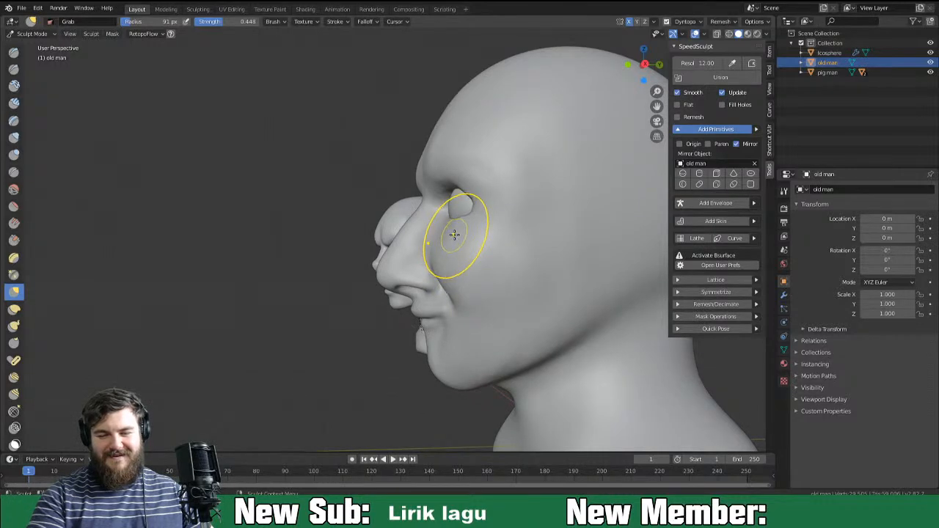
{"action": "middle_click_drag", "start_coordinate": [459, 244], "coordinate": [543, 242]}
{"action": "mouse_move", "coordinate": [496, 293]}
{"action": "middle_mouse_down"}
{"action": "mouse_move", "coordinate": [556, 251]}
{"action": "mouse_move", "coordinate": [440, 299]}
{"action": "mouse_move", "coordinate": [457, 325]}
{"action": "mouse_move", "coordinate": [574, 323]}
{"action": "mouse_move", "coordinate": [532, 311]}
{"action": "mouse_move", "coordinate": [562, 293]}
{"action": "middle_mouse_up"}
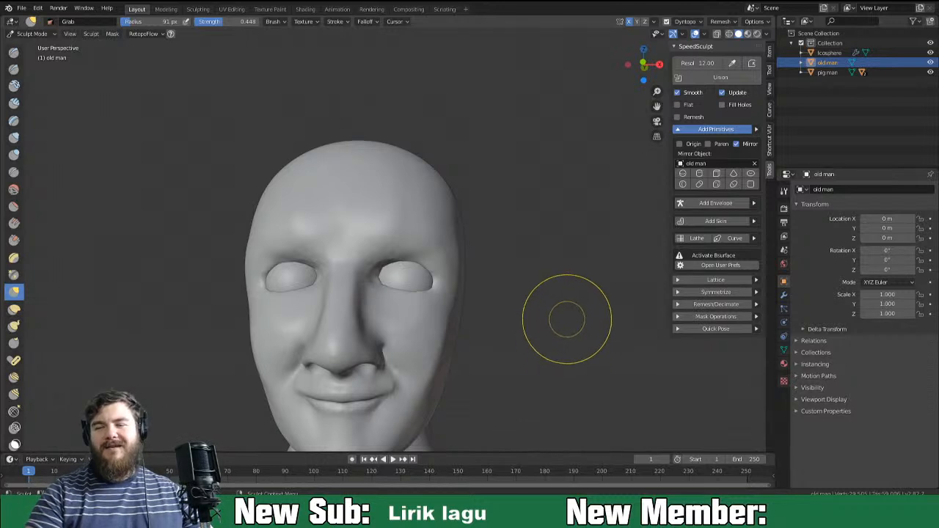
{"action": "middle_click_drag", "start_coordinate": [500, 340], "coordinate": [541, 341]}
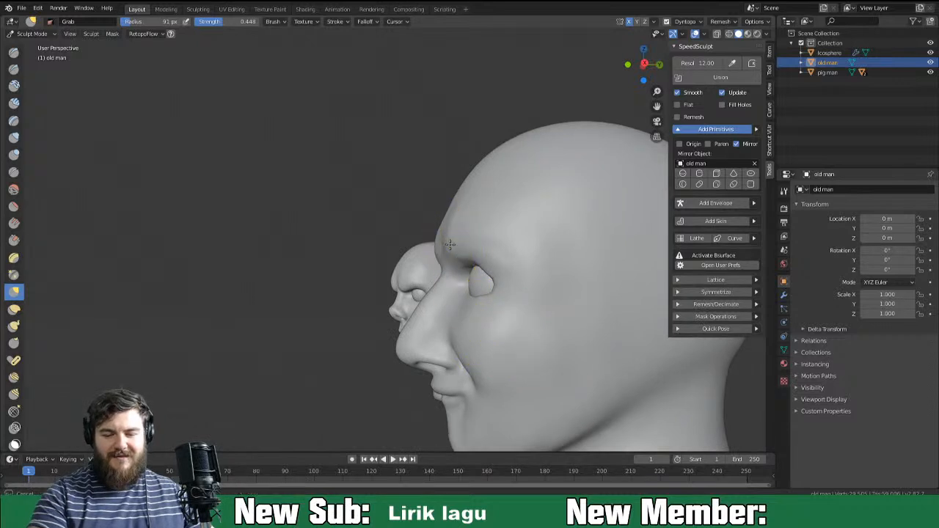
Carve creases at the inner brows above the nose bridge with the Crease brush at a 47 px radius.
{"action": "middle_click_drag", "start_coordinate": [470, 267], "coordinate": [601, 279]}
{"action": "key", "text": "shift+c"}
{"action": "key", "text": "f"}
{"action": "left_click", "coordinate": [362, 267]}
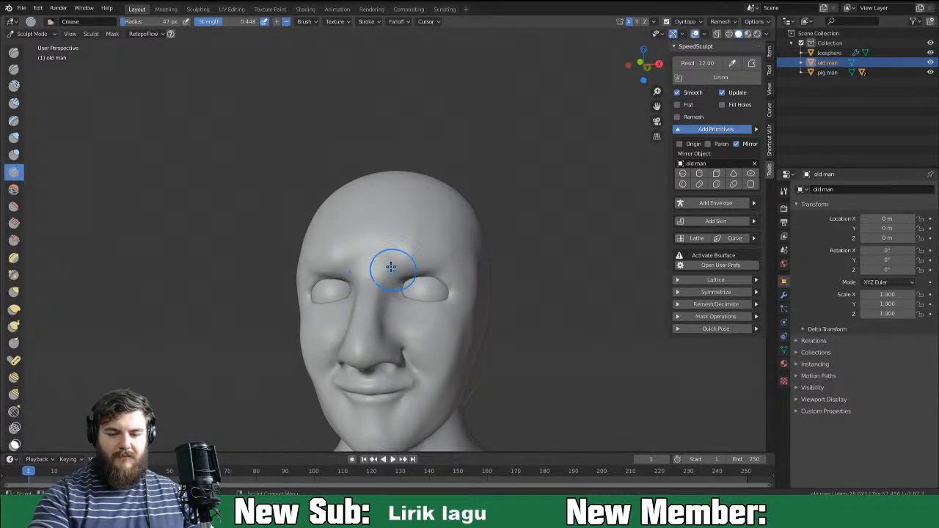
Pull the inner brows into a lower, more frowning shape with the Grab brush at a 77 px radius.
{"action": "middle_click_drag", "start_coordinate": [396, 270], "coordinate": [398, 252]}
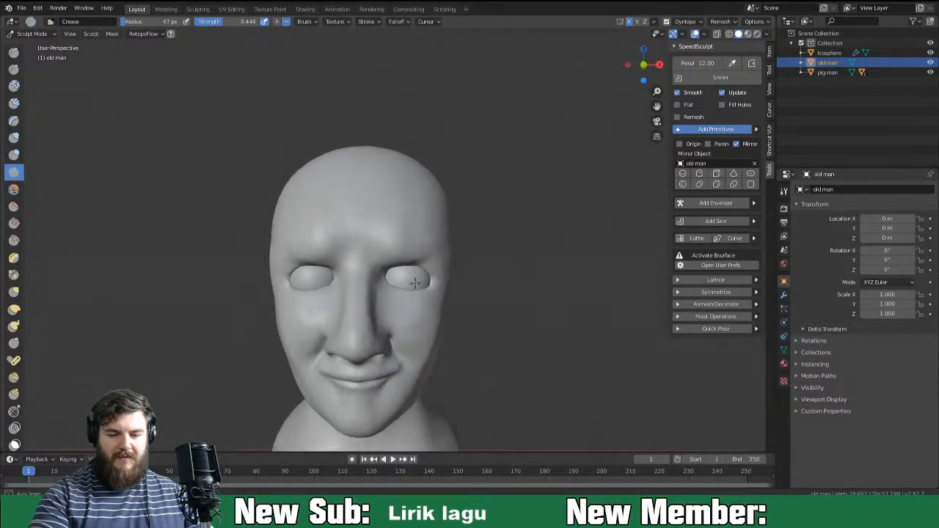
{"action": "key", "text": "g"}
{"action": "key", "text": "f"}
{"action": "left_click", "coordinate": [389, 253]}
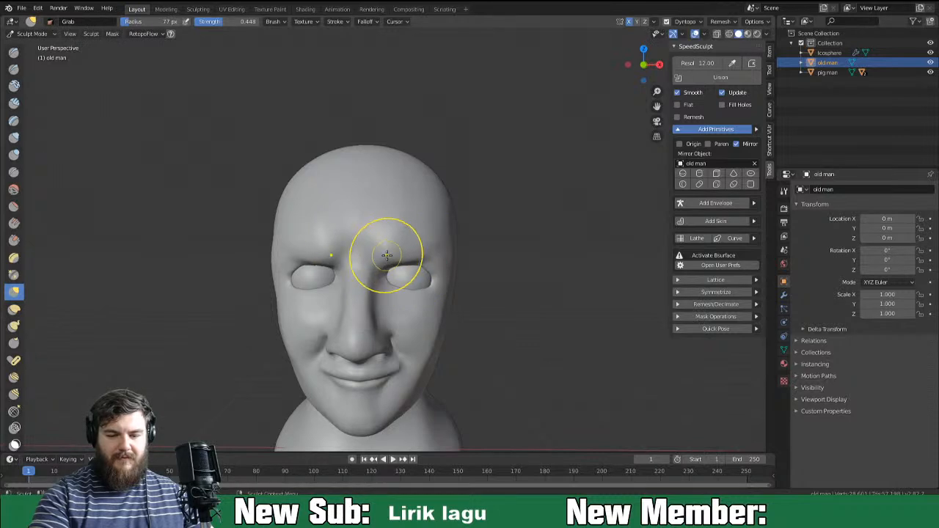
{"action": "middle_click_drag", "start_coordinate": [380, 258], "coordinate": [446, 283]}
Carve curved creases beneath the eyes with the Crease brush at a 22 px radius.
{"action": "mouse_move", "coordinate": [455, 252]}
{"action": "middle_mouse_down"}
{"action": "mouse_move", "coordinate": [470, 257]}
{"action": "mouse_move", "coordinate": [456, 263]}
{"action": "mouse_move", "coordinate": [477, 290]}
{"action": "mouse_move", "coordinate": [350, 303]}
{"action": "mouse_move", "coordinate": [438, 294]}
{"action": "mouse_move", "coordinate": [494, 310]}
{"action": "mouse_move", "coordinate": [489, 301]}
{"action": "mouse_move", "coordinate": [531, 288]}
{"action": "middle_mouse_up"}
{"action": "key", "text": "shift+c"}
{"action": "key", "text": "f"}
{"action": "left_click", "coordinate": [480, 284]}
{"action": "scroll", "coordinate": [462, 282], "scroll_direction": "up", "scroll_amount": 3}
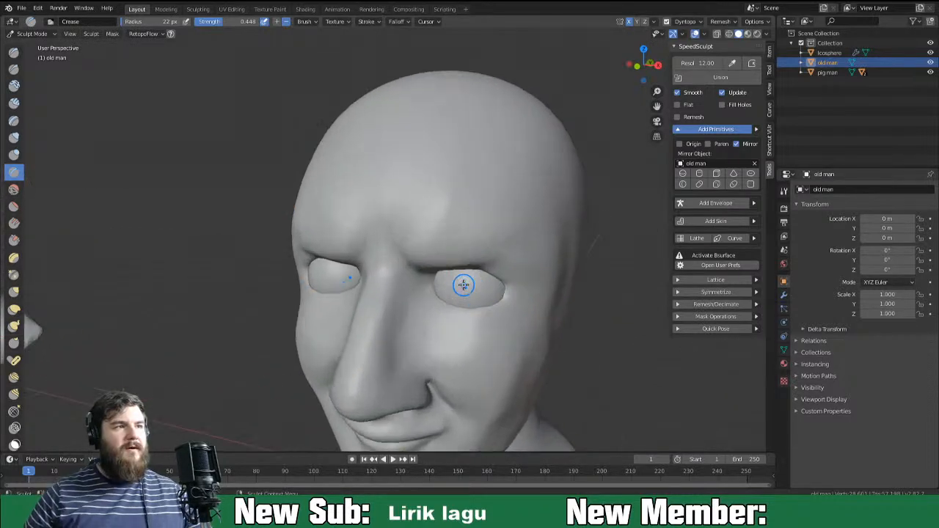
{"action": "mouse_move", "coordinate": [463, 292]}
{"action": "middle_mouse_down", "text": "shift"}
{"action": "mouse_move", "coordinate": [425, 247]}
{"action": "mouse_move", "coordinate": [411, 303]}
{"action": "mouse_move", "coordinate": [451, 297]}
{"action": "mouse_move", "coordinate": [363, 297]}
{"action": "mouse_move", "coordinate": [378, 316]}
{"action": "mouse_move", "coordinate": [461, 250]}
{"action": "middle_mouse_up", "text": "shift"}
{"action": "scroll", "coordinate": [363, 298], "scroll_direction": "up", "scroll_amount": 2}
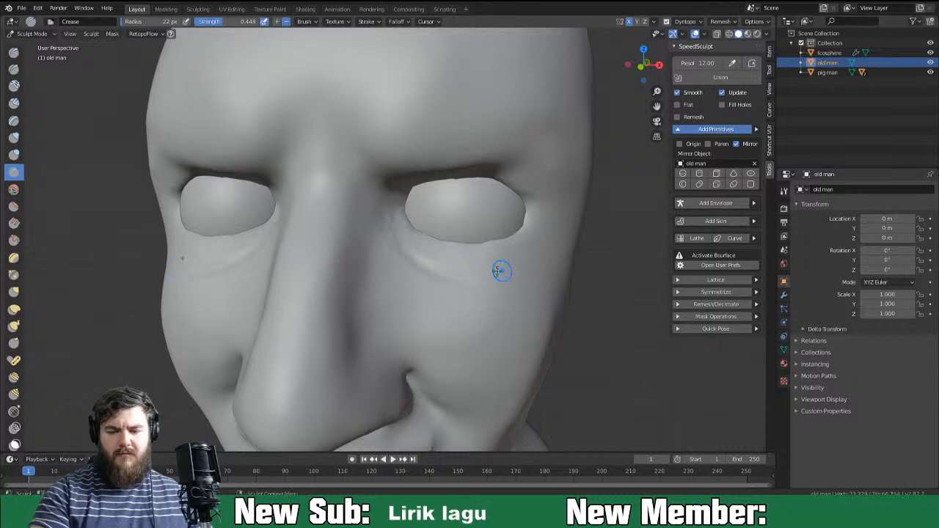
Build up the lower eyelids and under-eye bags with the Clay Strips brush at a 54 px radius.
{"action": "key", "text": "c"}
{"action": "key", "text": "f"}
{"action": "left_click", "coordinate": [431, 229]}
{"action": "mouse_move", "coordinate": [412, 222]}
{"action": "left_mouse_down"}
{"action": "mouse_move", "coordinate": [465, 254]}
{"action": "mouse_move", "coordinate": [523, 234]}
{"action": "left_mouse_up"}
{"action": "left_click_drag", "start_coordinate": [443, 248], "coordinate": [528, 233]}
{"action": "left_click_drag", "start_coordinate": [448, 251], "coordinate": [513, 233]}
{"action": "mouse_move", "coordinate": [405, 232]}
{"action": "left_mouse_down"}
{"action": "mouse_move", "coordinate": [484, 262]}
{"action": "mouse_move", "coordinate": [500, 257]}
{"action": "left_mouse_up"}
{"action": "mouse_move", "coordinate": [440, 256]}
{"action": "left_mouse_down"}
{"action": "mouse_move", "coordinate": [453, 266]}
{"action": "mouse_move", "coordinate": [509, 248]}
{"action": "left_mouse_up"}
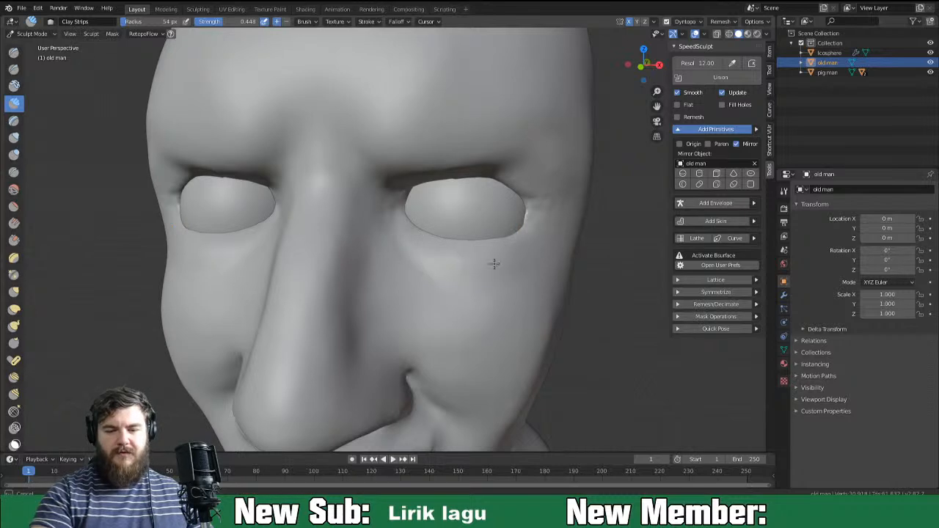
Adjust the dynamic topology settings and sharpen the under-eye creases with the Crease brush at a 35 px radius.
{"action": "mouse_move", "coordinate": [585, 263]}
{"action": "middle_mouse_down"}
{"action": "mouse_move", "coordinate": [484, 259]}
{"action": "mouse_move", "coordinate": [542, 252]}
{"action": "mouse_move", "coordinate": [553, 266]}
{"action": "mouse_move", "coordinate": [484, 283]}
{"action": "mouse_move", "coordinate": [570, 291]}
{"action": "middle_mouse_up"}
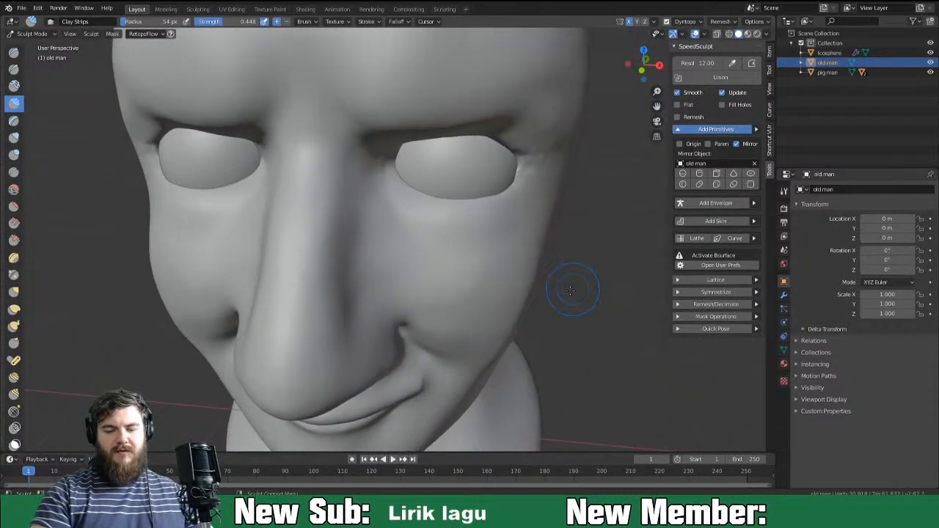
{"action": "left_click", "coordinate": [691, 21]}
{"action": "left_click", "coordinate": [733, 73]}
{"action": "mouse_move", "coordinate": [557, 308]}
{"action": "middle_mouse_down"}
{"action": "mouse_move", "coordinate": [514, 275]}
{"action": "mouse_move", "coordinate": [562, 321]}
{"action": "mouse_move", "coordinate": [570, 210]}
{"action": "mouse_move", "coordinate": [564, 259]}
{"action": "mouse_move", "coordinate": [589, 223]}
{"action": "mouse_move", "coordinate": [533, 268]}
{"action": "middle_mouse_up"}
{"action": "key", "text": "shift+c"}
{"action": "left_click", "coordinate": [522, 269]}
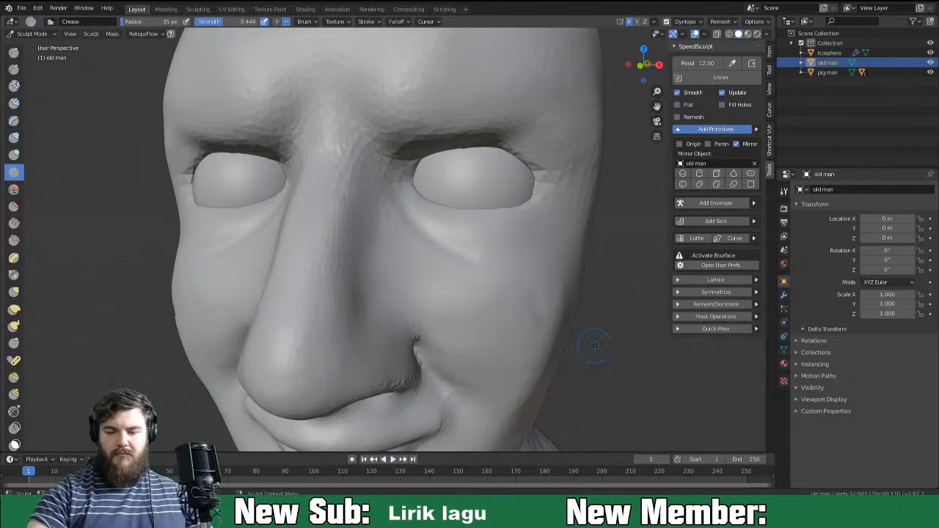
Carve wrinkles at the outer eye corners and creases down the cheeks with the Crease brush.
{"action": "middle_click_drag", "start_coordinate": [595, 345], "coordinate": [542, 286]}
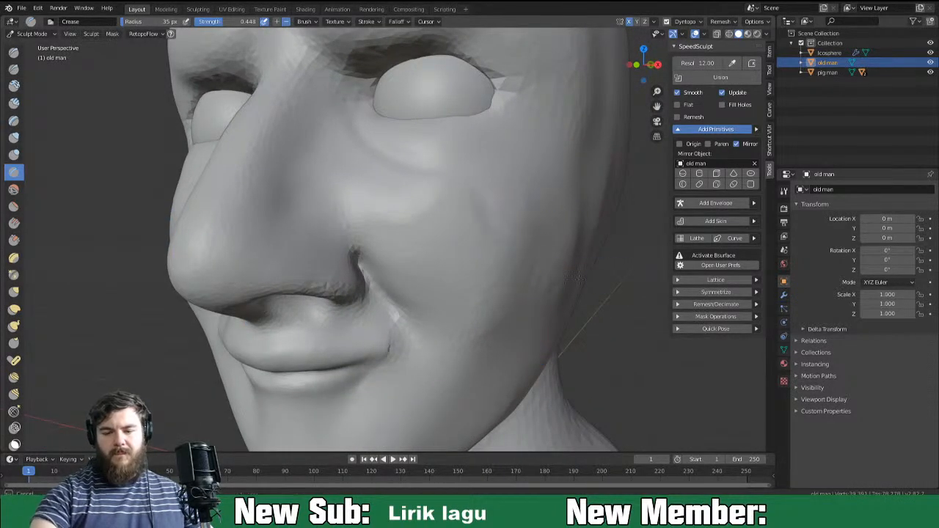
{"action": "mouse_move", "coordinate": [512, 103]}
{"action": "left_mouse_down"}
{"action": "mouse_move", "coordinate": [528, 98]}
{"action": "mouse_move", "coordinate": [508, 90]}
{"action": "left_mouse_up"}
{"action": "middle_click_drag", "start_coordinate": [533, 112], "coordinate": [544, 274]}
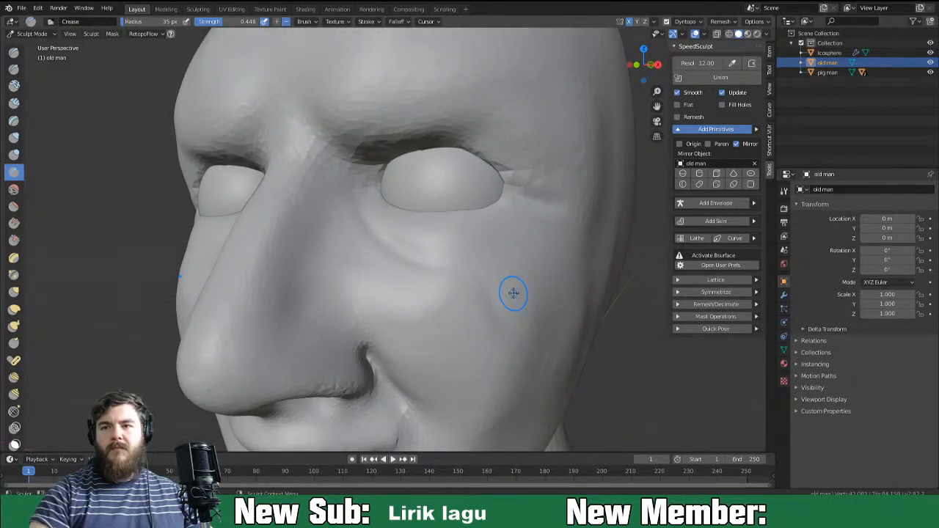
{"action": "middle_click_drag", "start_coordinate": [514, 300], "coordinate": [533, 283]}
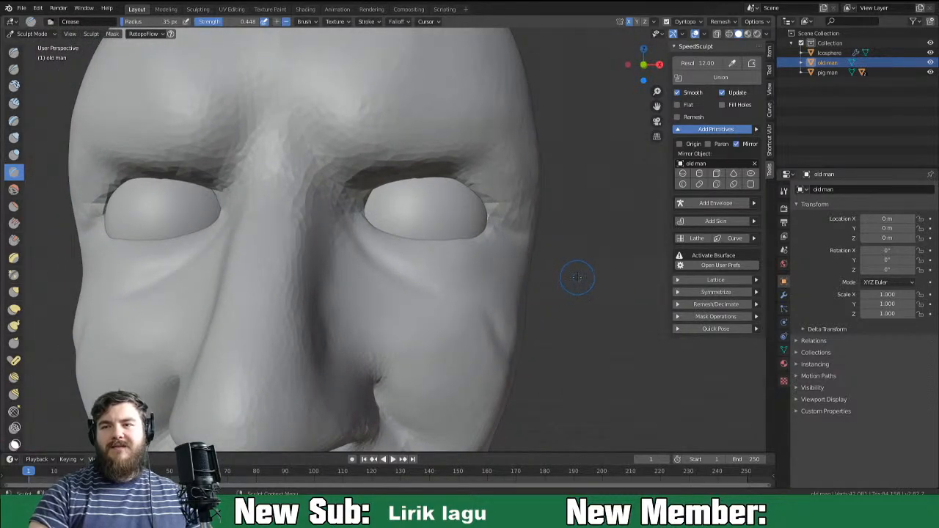
{"action": "middle_click_drag", "start_coordinate": [582, 275], "coordinate": [535, 298]}
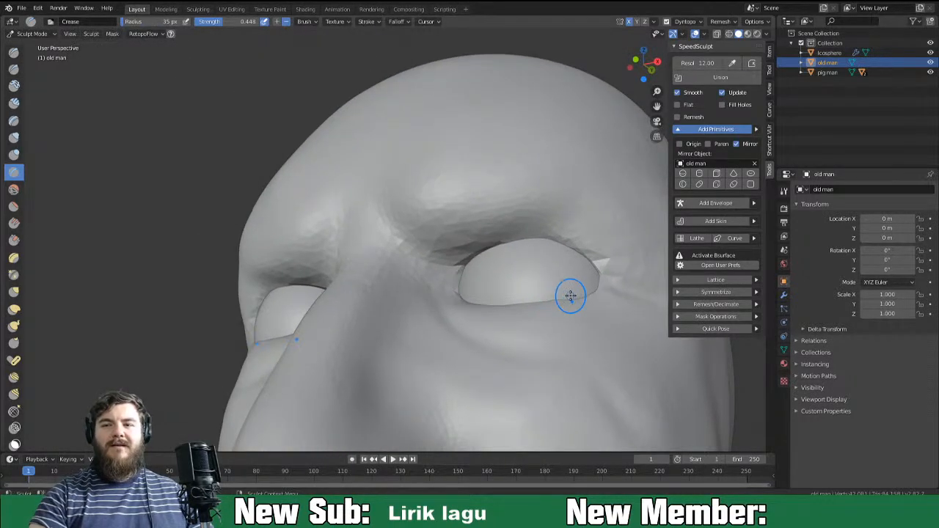
Build upper eyelids along the top edges of the eyeballs with the Clay Strips brush at a 35 px radius.
{"action": "left_click", "coordinate": [14, 103]}
{"action": "mouse_move", "coordinate": [457, 283]}
{"action": "middle_mouse_down"}
{"action": "mouse_move", "coordinate": [547, 275]}
{"action": "mouse_move", "coordinate": [539, 292]}
{"action": "mouse_move", "coordinate": [515, 280]}
{"action": "middle_mouse_up"}
{"action": "mouse_move", "coordinate": [519, 243]}
{"action": "left_mouse_down"}
{"action": "mouse_move", "coordinate": [477, 273]}
{"action": "mouse_move", "coordinate": [569, 237]}
{"action": "left_mouse_up"}
{"action": "mouse_move", "coordinate": [568, 237]}
{"action": "left_mouse_down"}
{"action": "mouse_move", "coordinate": [543, 232]}
{"action": "mouse_move", "coordinate": [584, 237]}
{"action": "left_mouse_up"}
{"action": "mouse_move", "coordinate": [584, 236]}
{"action": "left_mouse_down"}
{"action": "mouse_move", "coordinate": [627, 256]}
{"action": "mouse_move", "coordinate": [545, 233]}
{"action": "mouse_move", "coordinate": [623, 255]}
{"action": "left_mouse_up"}
{"action": "left_click_drag", "start_coordinate": [624, 255], "coordinate": [527, 230]}
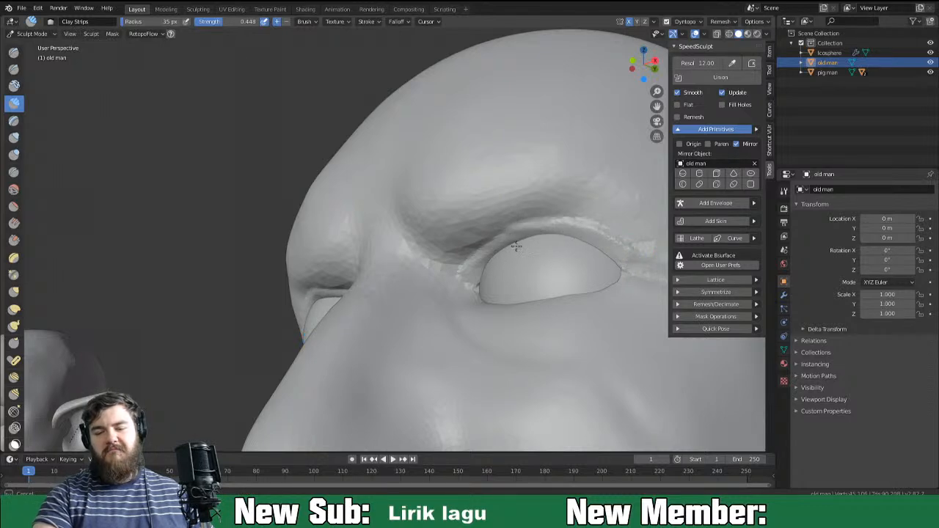
{"action": "left_click_drag", "start_coordinate": [473, 281], "coordinate": [514, 250]}
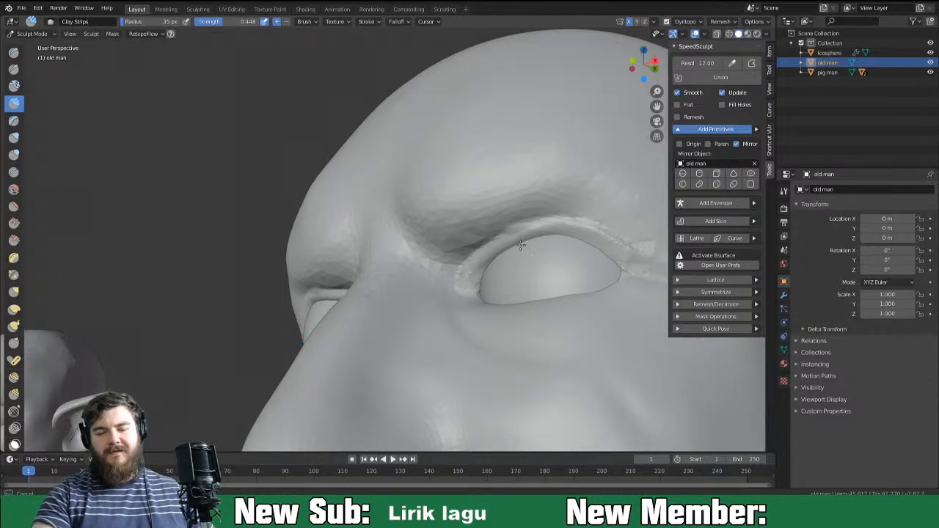
Smooth and blend the new upper eyelids into the inner and outer eye corners.
{"action": "mouse_move", "coordinate": [559, 292]}
{"action": "middle_mouse_down"}
{"action": "mouse_move", "coordinate": [592, 303]}
{"action": "mouse_move", "coordinate": [522, 311]}
{"action": "middle_mouse_up"}
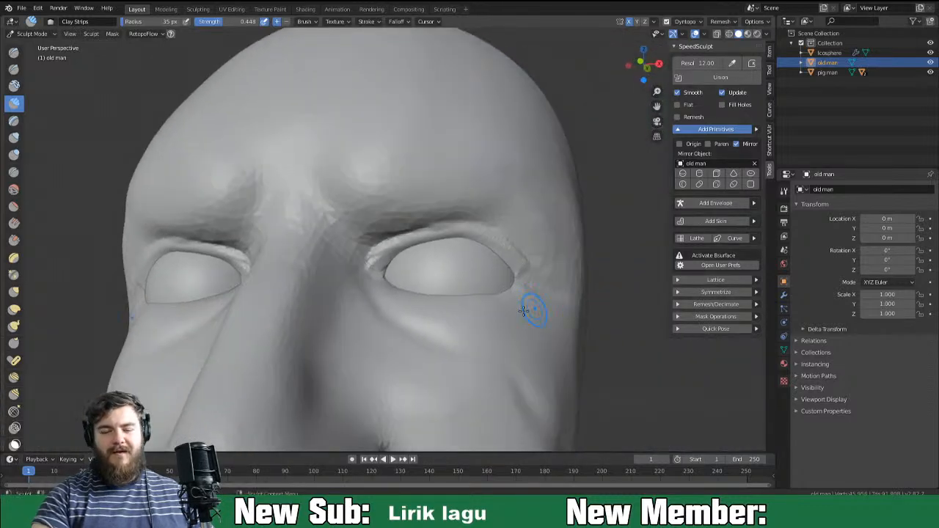
{"action": "middle_click_drag", "start_coordinate": [428, 318], "coordinate": [465, 328]}
{"action": "middle_click_drag", "start_coordinate": [513, 309], "coordinate": [532, 349]}
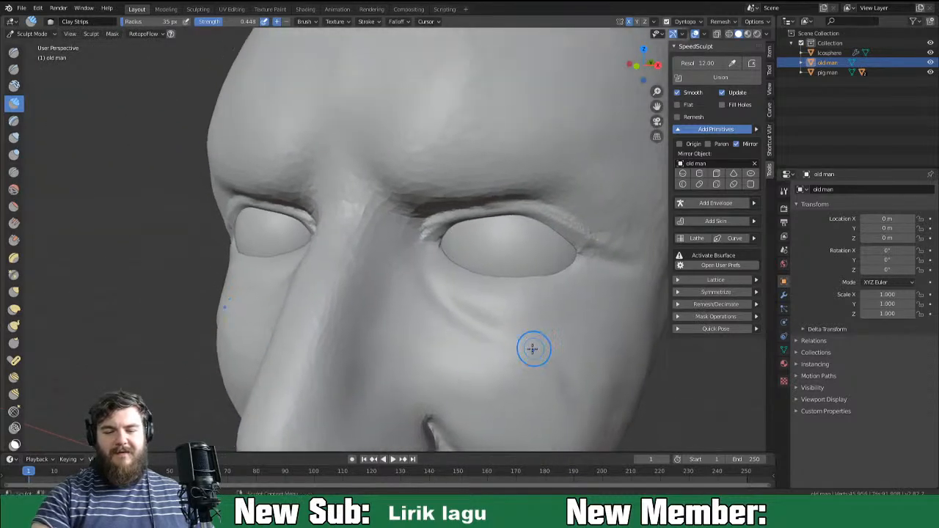
{"action": "mouse_move", "coordinate": [449, 228]}
{"action": "left_mouse_down"}
{"action": "mouse_move", "coordinate": [517, 213]}
{"action": "mouse_move", "coordinate": [582, 243]}
{"action": "mouse_move", "coordinate": [543, 213]}
{"action": "mouse_move", "coordinate": [429, 229]}
{"action": "left_mouse_up"}
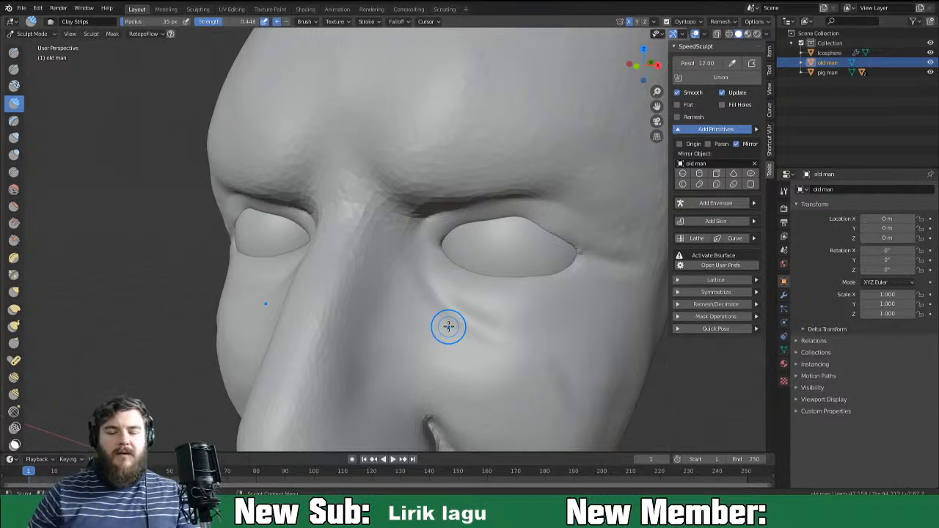
Fit the upper eyelids around the eyeballs from the side and below with the Grab brush at an 82 px radius.
{"action": "mouse_move", "coordinate": [600, 278]}
{"action": "middle_mouse_down"}
{"action": "mouse_move", "coordinate": [555, 287]}
{"action": "mouse_move", "coordinate": [584, 263]}
{"action": "mouse_move", "coordinate": [567, 203]}
{"action": "middle_mouse_up"}
{"action": "key", "text": "g"}
{"action": "mouse_move", "coordinate": [566, 201]}
{"action": "left_mouse_down"}
{"action": "mouse_move", "coordinate": [547, 194]}
{"action": "mouse_move", "coordinate": [585, 147]}
{"action": "mouse_move", "coordinate": [586, 155]}
{"action": "left_mouse_up"}
{"action": "left_click_drag", "start_coordinate": [560, 210], "coordinate": [555, 252]}
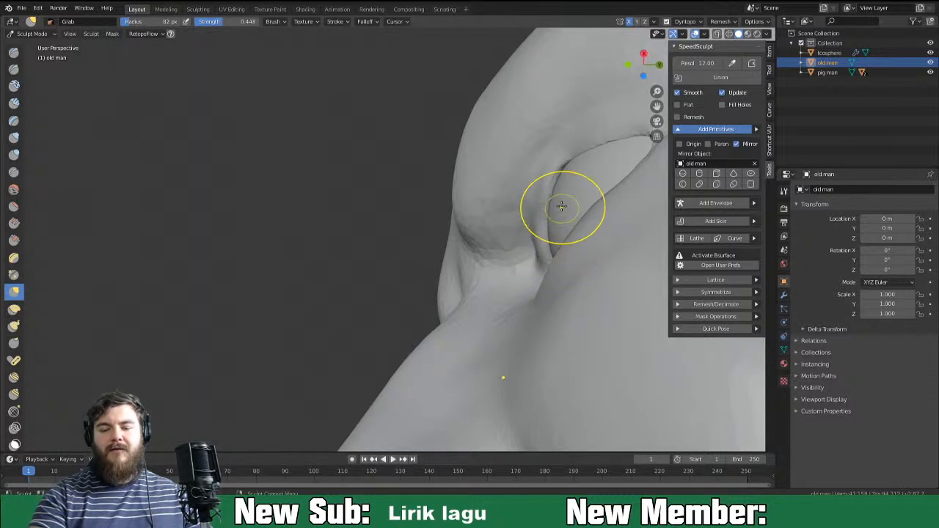
{"action": "middle_click_drag", "start_coordinate": [593, 180], "coordinate": [665, 183]}
{"action": "left_click_drag", "start_coordinate": [557, 290], "coordinate": [545, 300]}
Lower the upper eyelid edges over the eyeballs and shape their inner and outer ends with the Grab brush.
{"action": "middle_click_drag", "start_coordinate": [547, 298], "coordinate": [533, 335]}
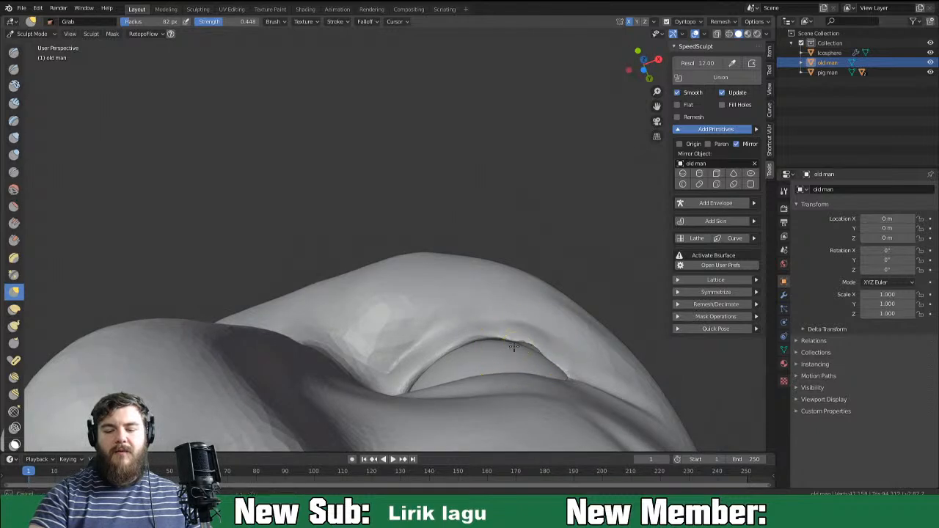
{"action": "left_click_drag", "start_coordinate": [549, 360], "coordinate": [557, 363]}
{"action": "mouse_move", "coordinate": [570, 362]}
{"action": "middle_mouse_down"}
{"action": "mouse_move", "coordinate": [566, 296]}
{"action": "mouse_move", "coordinate": [523, 321]}
{"action": "middle_mouse_up"}
{"action": "left_click_drag", "start_coordinate": [501, 319], "coordinate": [497, 330]}
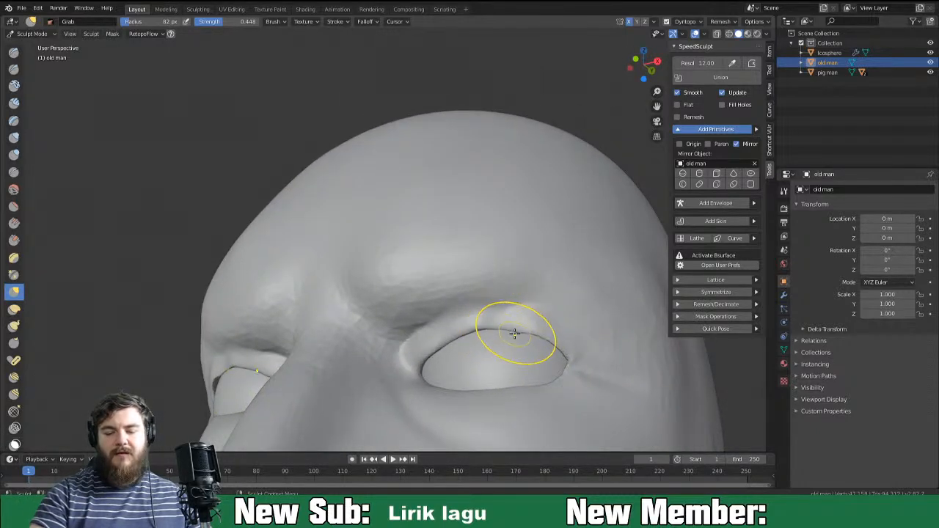
{"action": "middle_click_drag", "start_coordinate": [515, 332], "coordinate": [530, 334]}
{"action": "left_click_drag", "start_coordinate": [466, 359], "coordinate": [457, 366]}
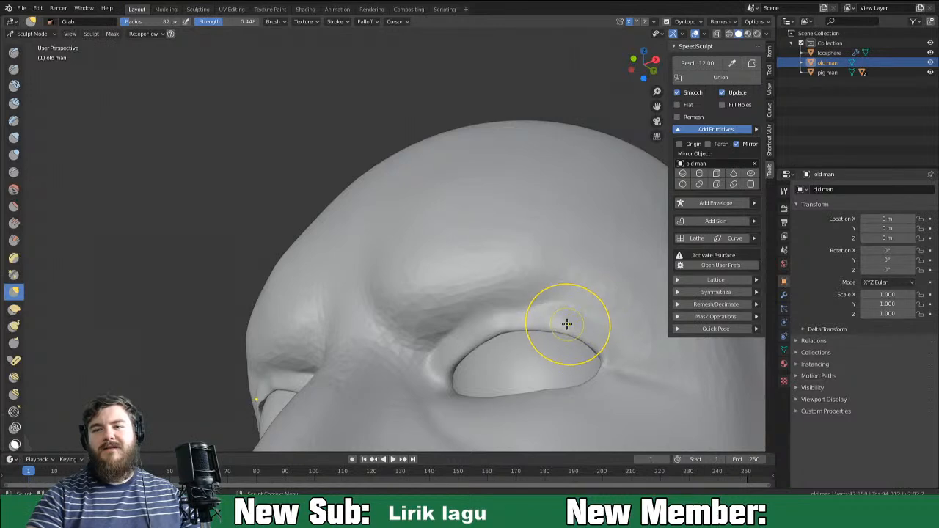
{"action": "middle_click_drag", "start_coordinate": [545, 318], "coordinate": [551, 388]}
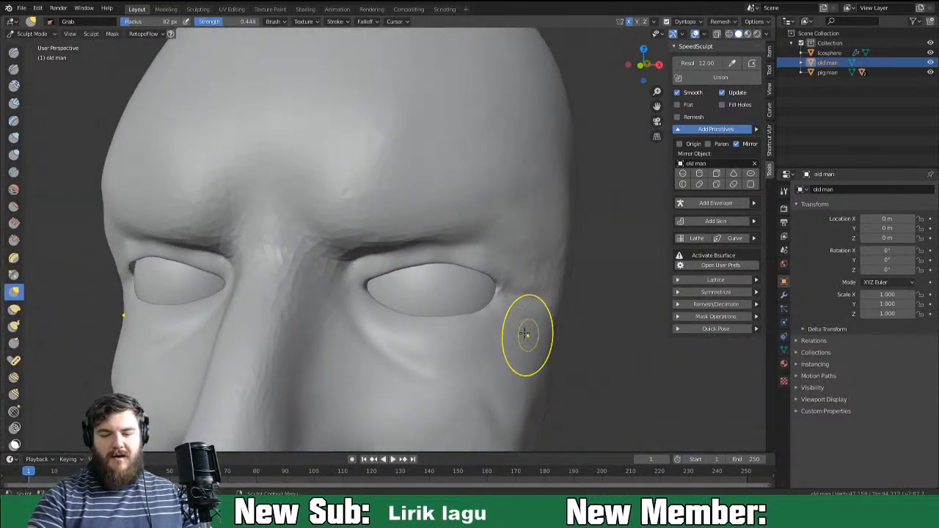
Undo the last eyelid stroke and refine the upper eyelids' curve from the front, side and below.
{"action": "mouse_move", "coordinate": [388, 273]}
{"action": "left_mouse_down"}
{"action": "mouse_move", "coordinate": [385, 279]}
{"action": "mouse_move", "coordinate": [388, 272]}
{"action": "left_mouse_up"}
{"action": "key", "text": "ctrl+z"}
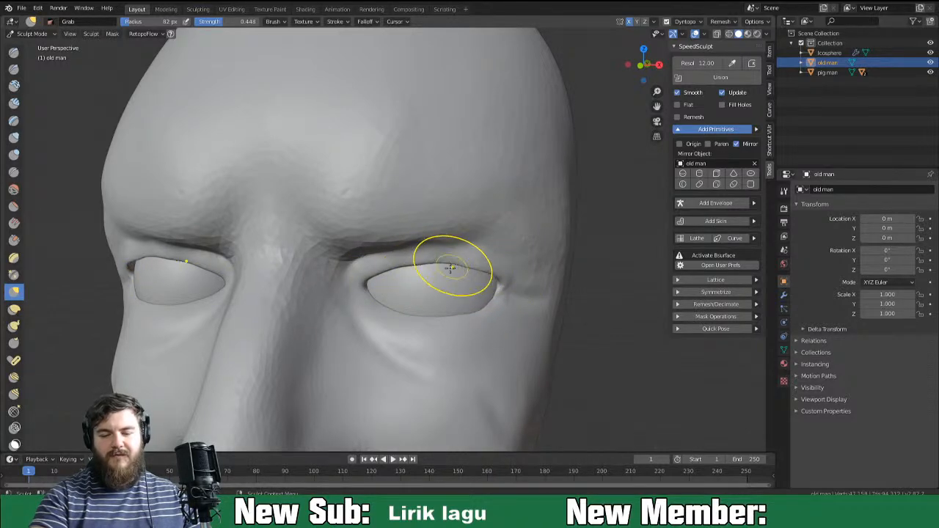
{"action": "middle_click_drag", "start_coordinate": [450, 267], "coordinate": [425, 272]}
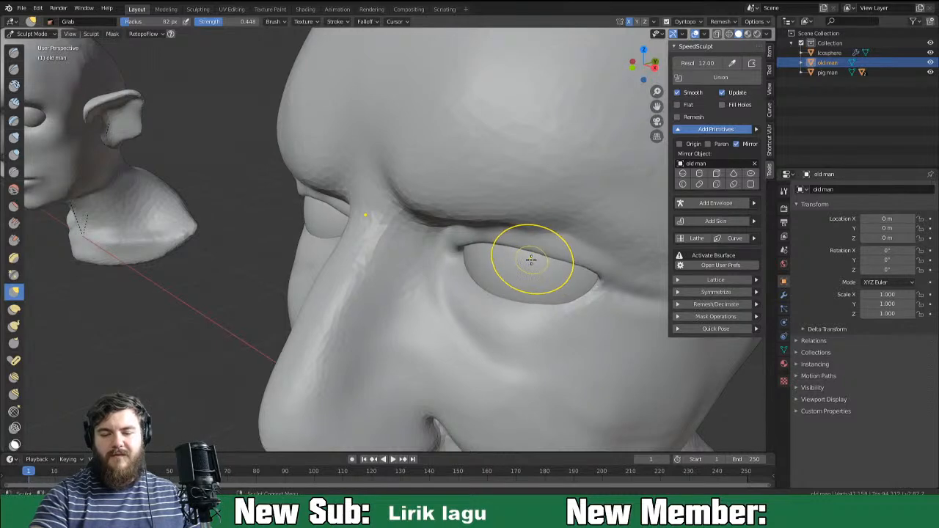
{"action": "mouse_move", "coordinate": [531, 259]}
{"action": "middle_mouse_down"}
{"action": "mouse_move", "coordinate": [517, 286]}
{"action": "mouse_move", "coordinate": [524, 308]}
{"action": "middle_mouse_up"}
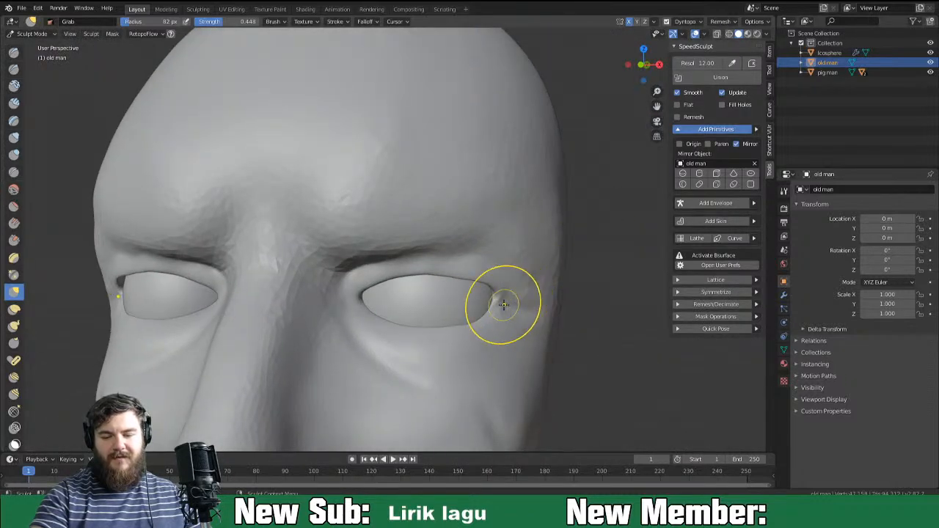
{"action": "mouse_move", "coordinate": [503, 306]}
{"action": "middle_mouse_down"}
{"action": "mouse_move", "coordinate": [482, 267]}
{"action": "mouse_move", "coordinate": [518, 303]}
{"action": "middle_mouse_up"}
{"action": "mouse_move", "coordinate": [577, 293]}
{"action": "middle_mouse_down"}
{"action": "mouse_move", "coordinate": [433, 300]}
{"action": "mouse_move", "coordinate": [458, 241]}
{"action": "middle_mouse_up"}
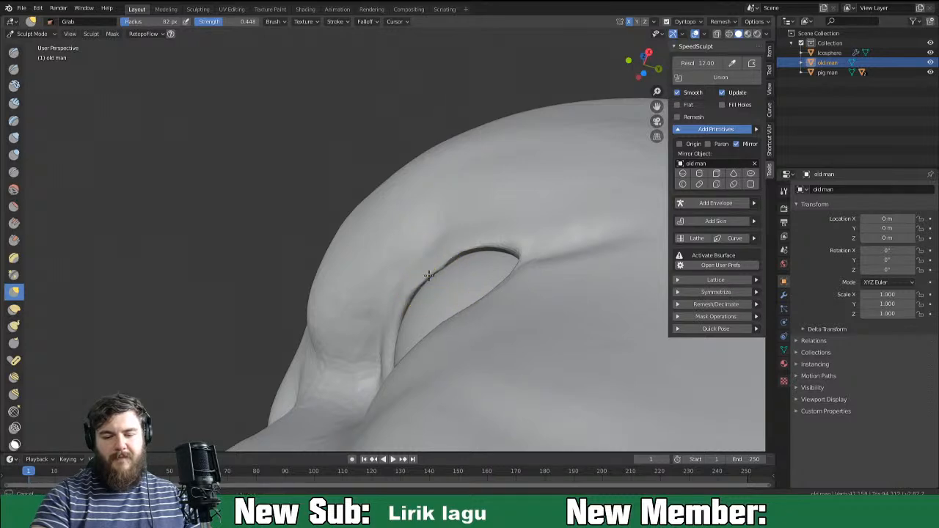
{"action": "mouse_move", "coordinate": [435, 293]}
{"action": "middle_mouse_down"}
{"action": "mouse_move", "coordinate": [514, 367]}
{"action": "mouse_move", "coordinate": [481, 346]}
{"action": "middle_mouse_up"}
Reshape the sides of the jaw with the Grab brush at a 117 px radius.
{"action": "scroll", "coordinate": [516, 267], "scroll_direction": "down", "scroll_amount": 8}
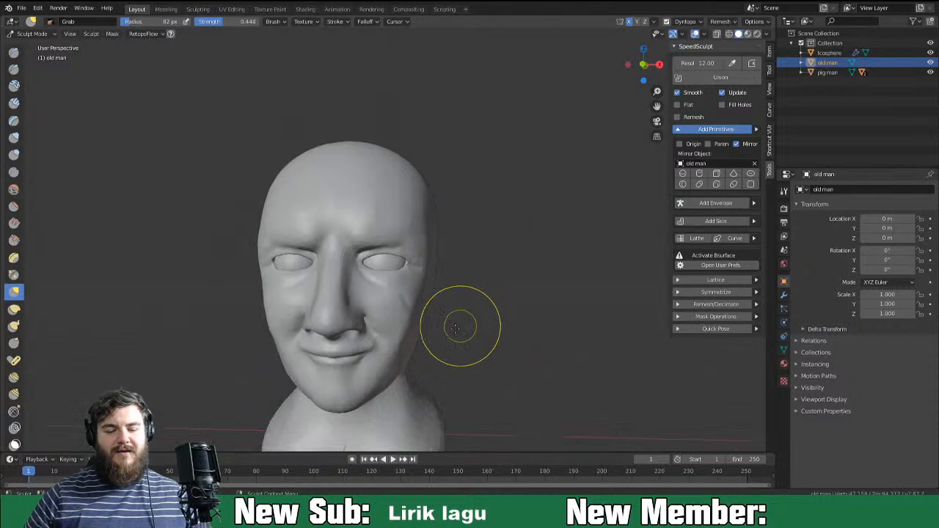
{"action": "mouse_move", "coordinate": [442, 325]}
{"action": "middle_mouse_down"}
{"action": "mouse_move", "coordinate": [371, 327]}
{"action": "mouse_move", "coordinate": [459, 340]}
{"action": "mouse_move", "coordinate": [519, 295]}
{"action": "mouse_move", "coordinate": [419, 291]}
{"action": "mouse_move", "coordinate": [499, 292]}
{"action": "mouse_move", "coordinate": [429, 290]}
{"action": "mouse_move", "coordinate": [438, 297]}
{"action": "middle_mouse_up"}
{"action": "scroll", "coordinate": [523, 294], "scroll_direction": "up", "scroll_amount": 2}
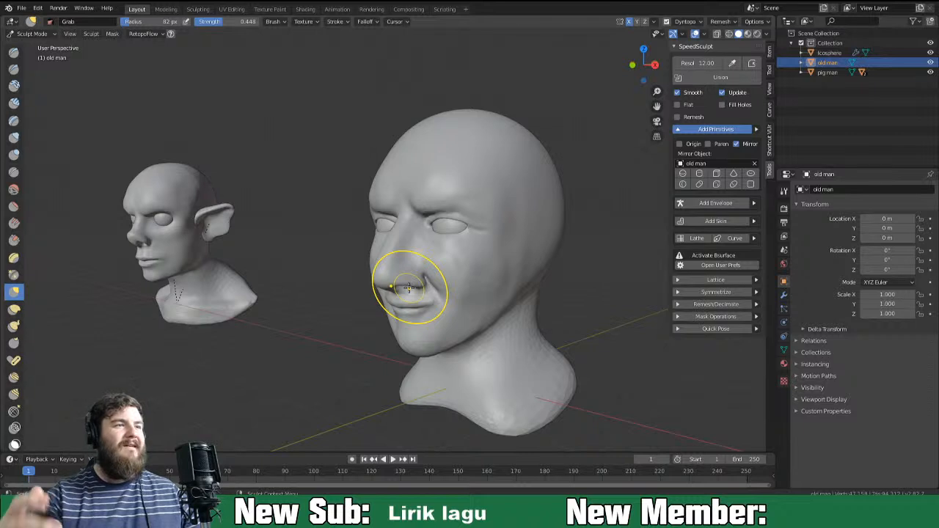
{"action": "mouse_move", "coordinate": [570, 319]}
{"action": "middle_mouse_down"}
{"action": "mouse_move", "coordinate": [613, 311]}
{"action": "mouse_move", "coordinate": [512, 213]}
{"action": "middle_mouse_up"}
{"action": "key", "text": "f"}
{"action": "left_click", "coordinate": [508, 250]}
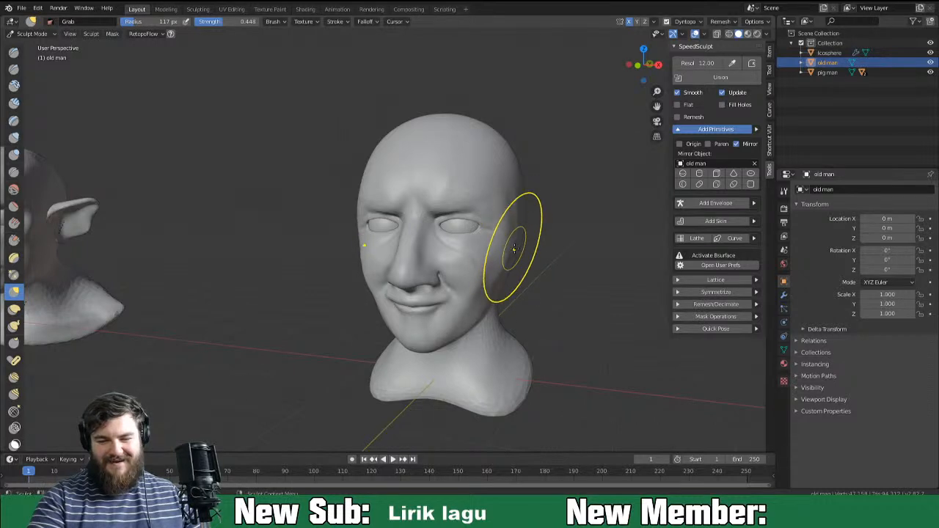
{"action": "mouse_move", "coordinate": [508, 247]}
{"action": "middle_mouse_down"}
{"action": "mouse_move", "coordinate": [535, 271]}
{"action": "mouse_move", "coordinate": [501, 264]}
{"action": "middle_mouse_up"}
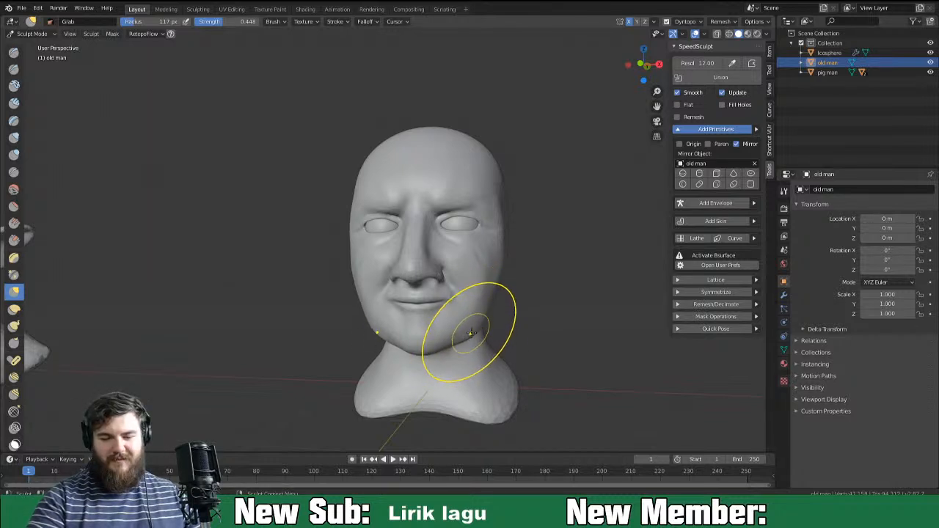
{"action": "left_click_drag", "start_coordinate": [492, 315], "coordinate": [486, 302]}
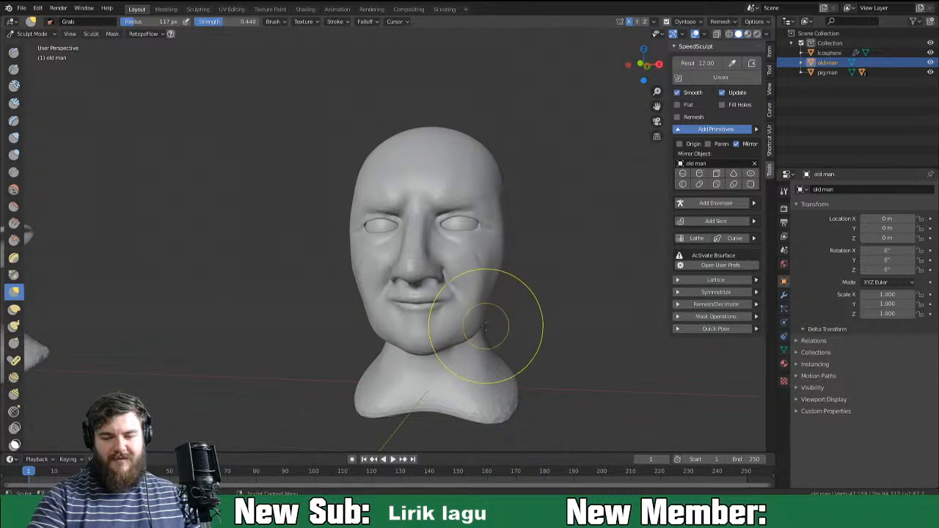
{"action": "mouse_move", "coordinate": [487, 303]}
{"action": "middle_mouse_down"}
{"action": "mouse_move", "coordinate": [539, 303]}
{"action": "mouse_move", "coordinate": [474, 316]}
{"action": "mouse_move", "coordinate": [513, 314]}
{"action": "mouse_move", "coordinate": [477, 304]}
{"action": "mouse_move", "coordinate": [537, 265]}
{"action": "mouse_move", "coordinate": [465, 287]}
{"action": "mouse_move", "coordinate": [455, 311]}
{"action": "mouse_move", "coordinate": [551, 303]}
{"action": "mouse_move", "coordinate": [446, 314]}
{"action": "middle_mouse_up"}
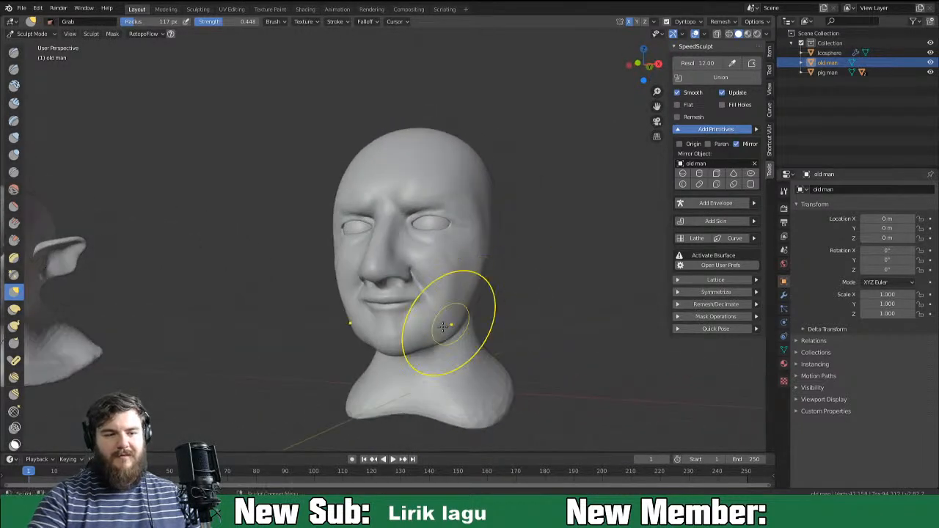
Switch to Object Mode, create a new collection and move the old man object into it.
{"action": "left_click", "coordinate": [31, 34]}
{"action": "left_click", "coordinate": [33, 45]}
{"action": "middle_click_drag", "start_coordinate": [488, 331], "coordinate": [514, 334]}
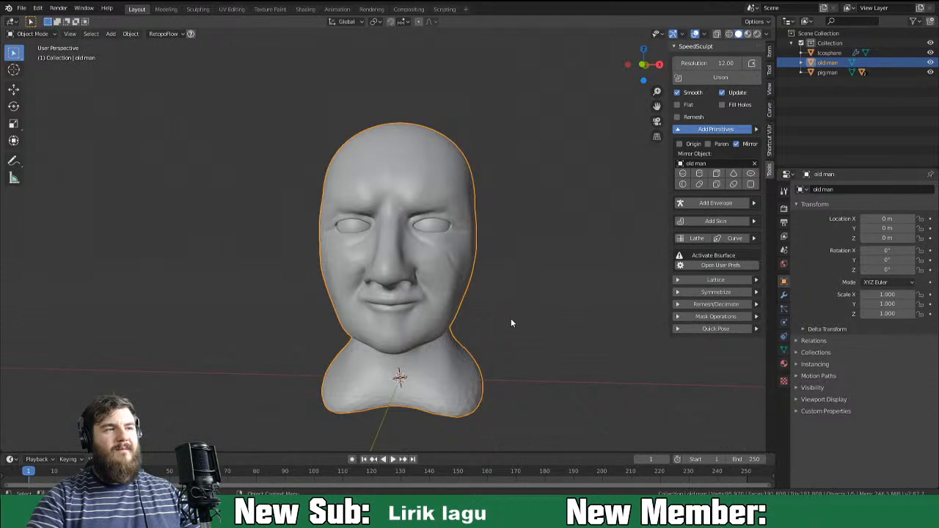
{"action": "middle_click_drag", "start_coordinate": [538, 308], "coordinate": [470, 331]}
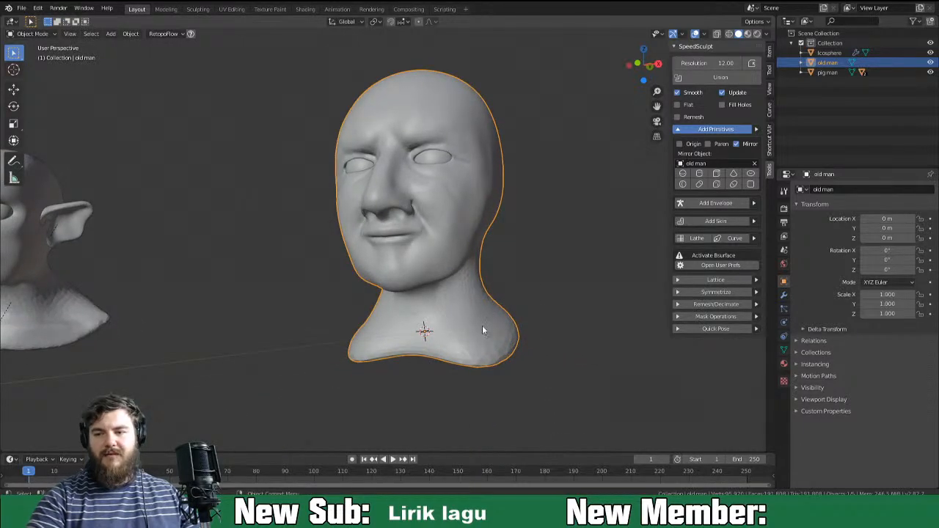
{"action": "left_click", "coordinate": [931, 21]}
{"action": "left_click_drag", "start_coordinate": [811, 65], "coordinate": [810, 84]}
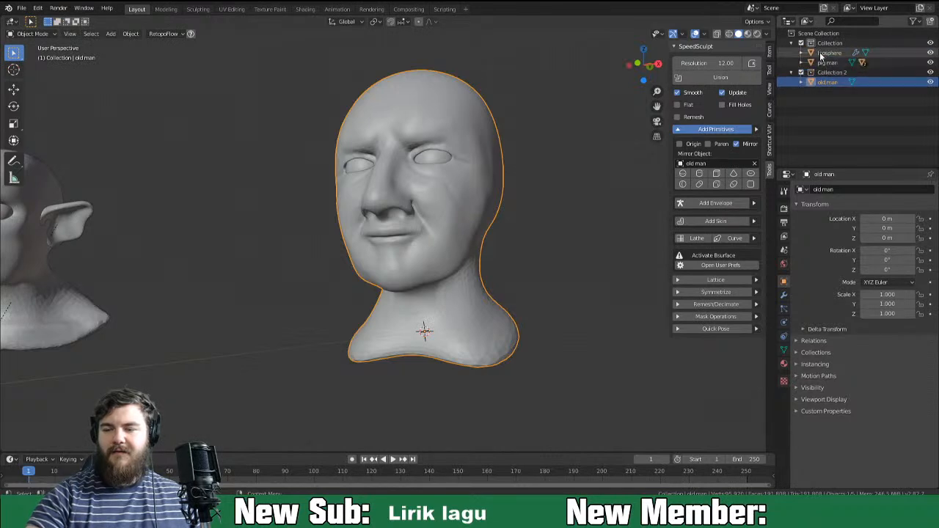
Parent the Icosphere eyes to the old man object and select the Icosphere in its hierarchy.
{"action": "left_click_drag", "start_coordinate": [829, 53], "coordinate": [820, 86]}
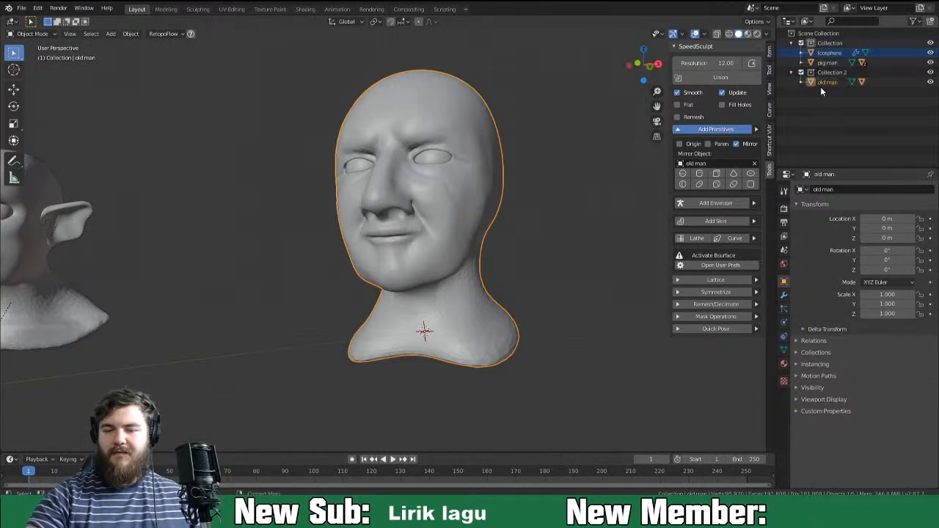
{"action": "left_click", "coordinate": [810, 81]}
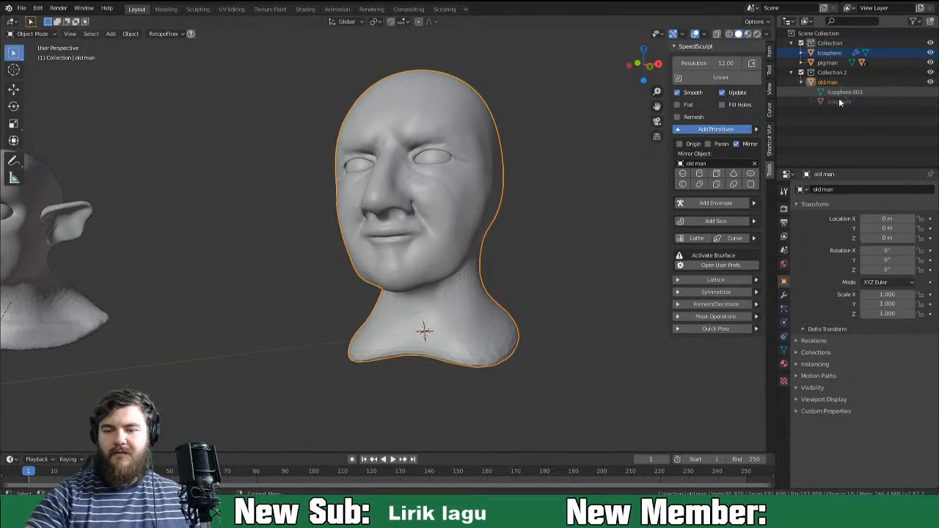
{"action": "left_click", "coordinate": [841, 94]}
{"action": "left_click", "coordinate": [837, 103]}
{"action": "key", "text": "Tab"}
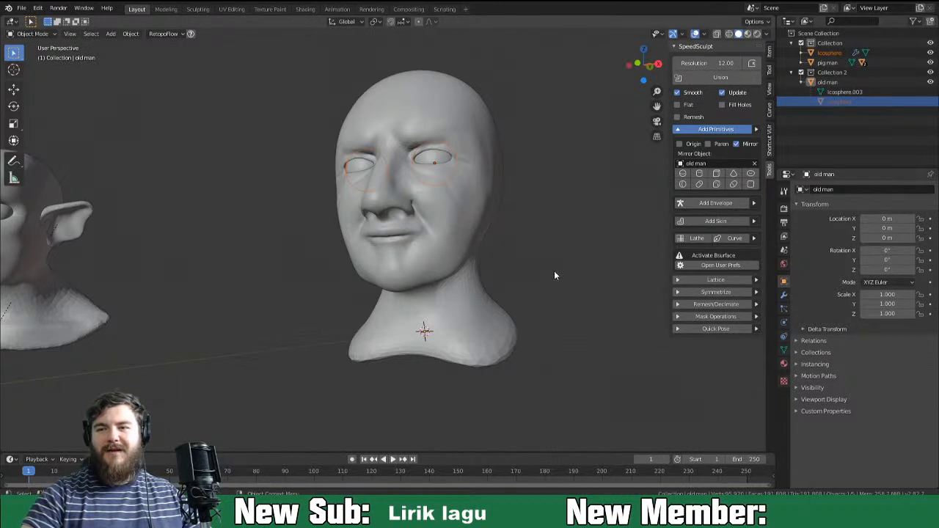
Inspect the old man head's jaw and neck from the side and front in Sculpt Mode, and return to Object Mode.
{"action": "middle_click_drag", "start_coordinate": [511, 282], "coordinate": [514, 308]}
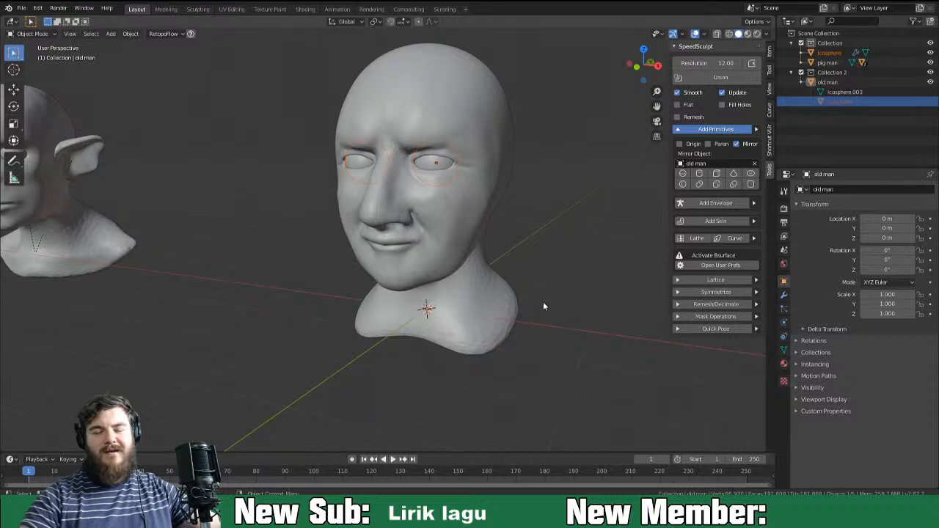
{"action": "middle_click_drag", "start_coordinate": [506, 332], "coordinate": [490, 264]}
{"action": "left_click", "coordinate": [486, 247]}
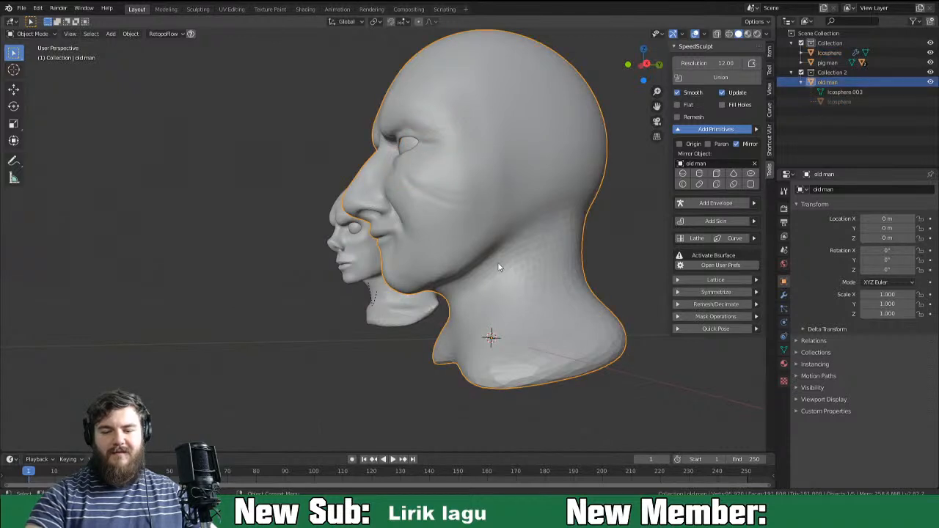
{"action": "key", "text": "ctrl+Tab"}
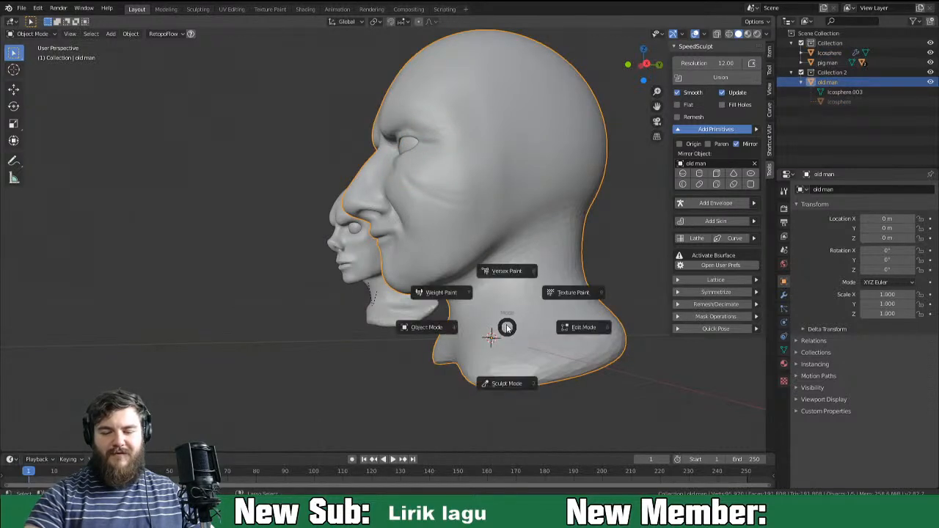
{"action": "left_click", "coordinate": [509, 384]}
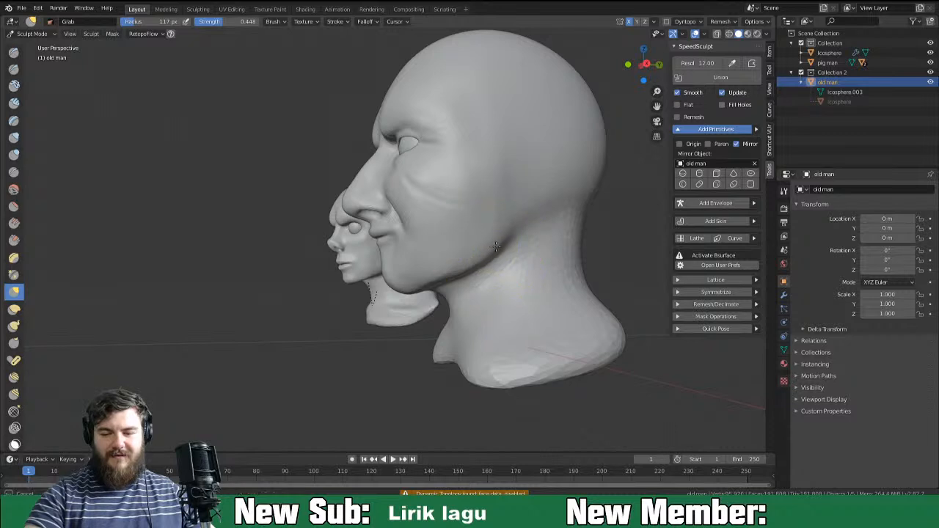
{"action": "mouse_move", "coordinate": [503, 224]}
{"action": "middle_mouse_down"}
{"action": "mouse_move", "coordinate": [557, 247]}
{"action": "mouse_move", "coordinate": [526, 247]}
{"action": "middle_mouse_up"}
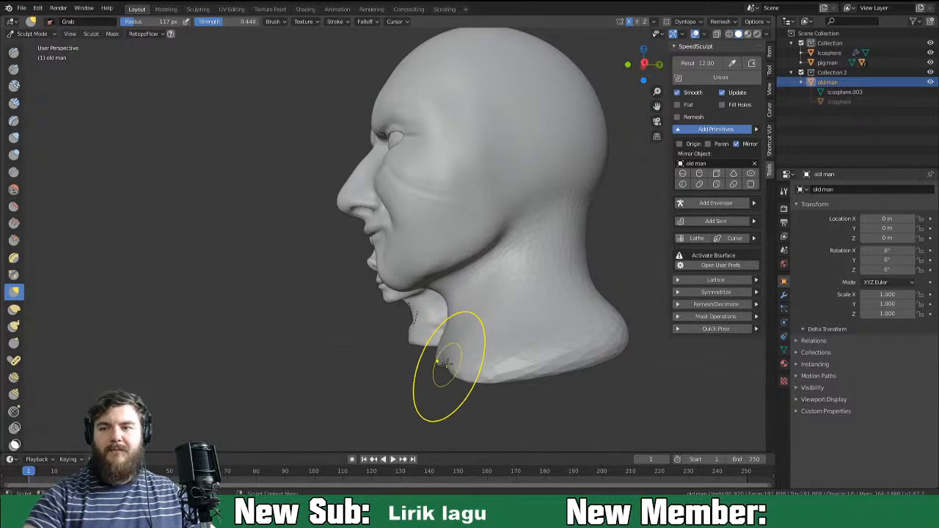
{"action": "mouse_move", "coordinate": [451, 356]}
{"action": "middle_mouse_down"}
{"action": "mouse_move", "coordinate": [557, 357]}
{"action": "mouse_move", "coordinate": [547, 337]}
{"action": "middle_mouse_up"}
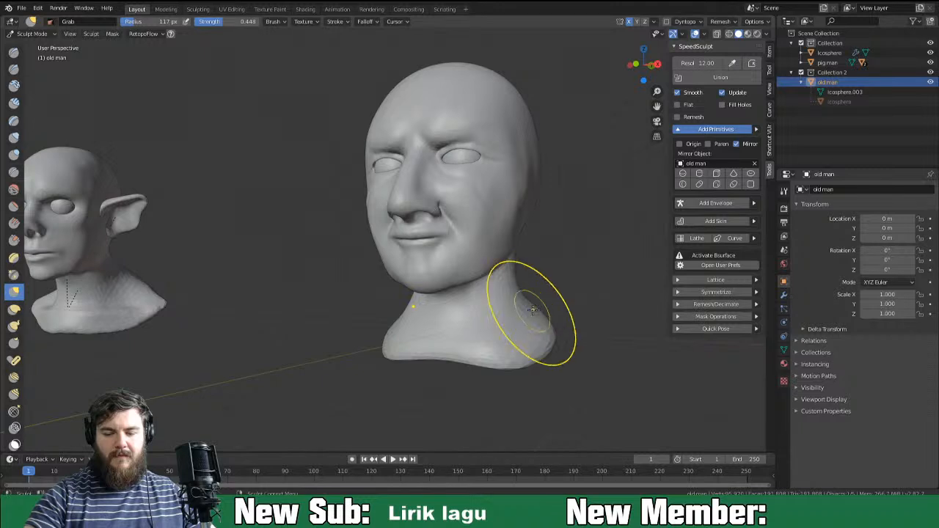
{"action": "mouse_move", "coordinate": [513, 340]}
{"action": "middle_mouse_down"}
{"action": "mouse_move", "coordinate": [564, 340]}
{"action": "mouse_move", "coordinate": [496, 335]}
{"action": "mouse_move", "coordinate": [543, 323]}
{"action": "middle_mouse_up"}
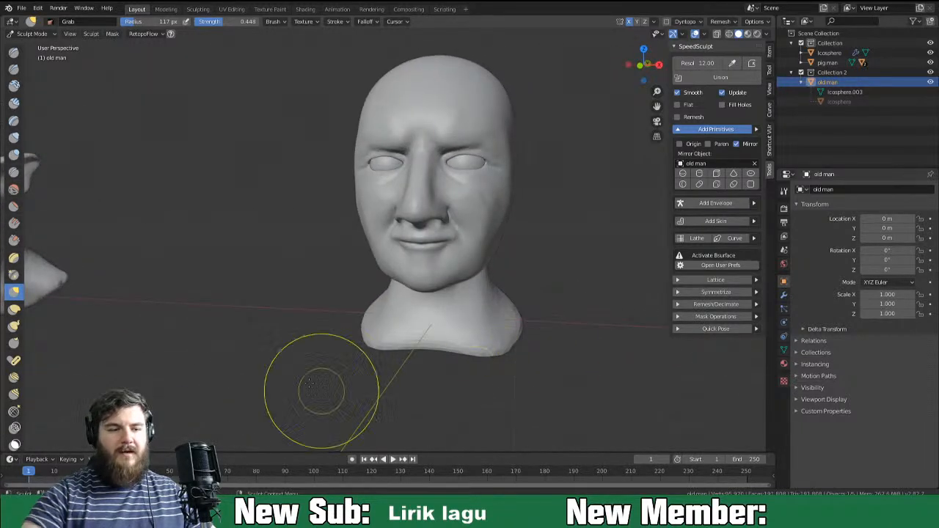
{"action": "left_click", "coordinate": [44, 35]}
{"action": "left_click", "coordinate": [44, 43]}
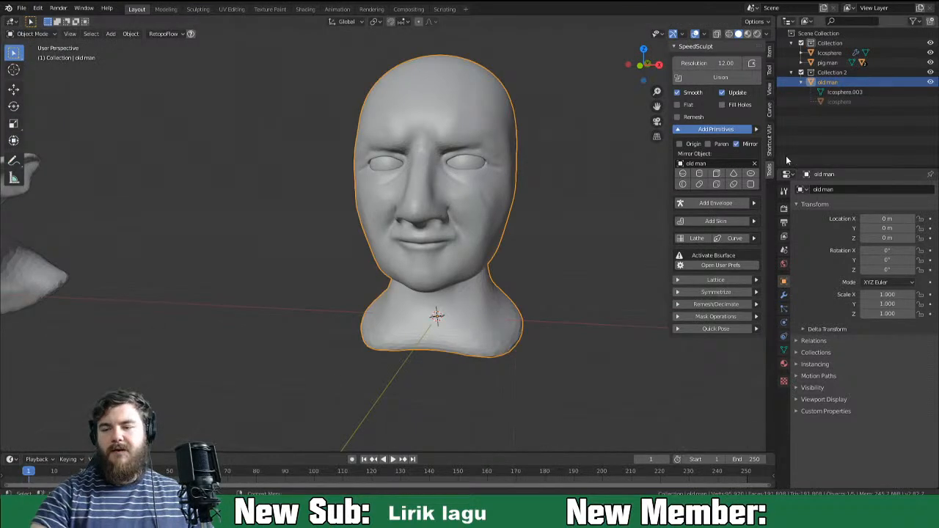
Create a new collection, nest it inside Collection 2 and name it Hair.
{"action": "left_click", "coordinate": [801, 82]}
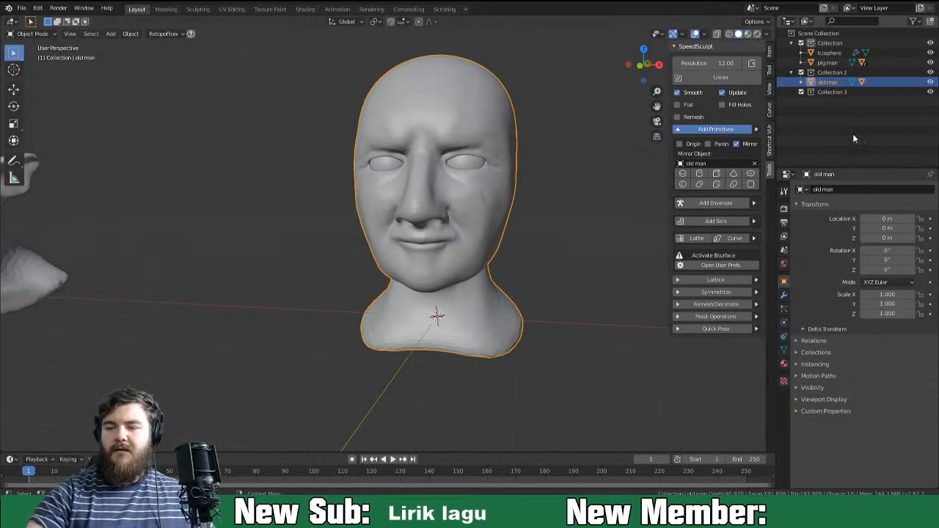
{"action": "left_click_drag", "start_coordinate": [828, 92], "coordinate": [830, 80]}
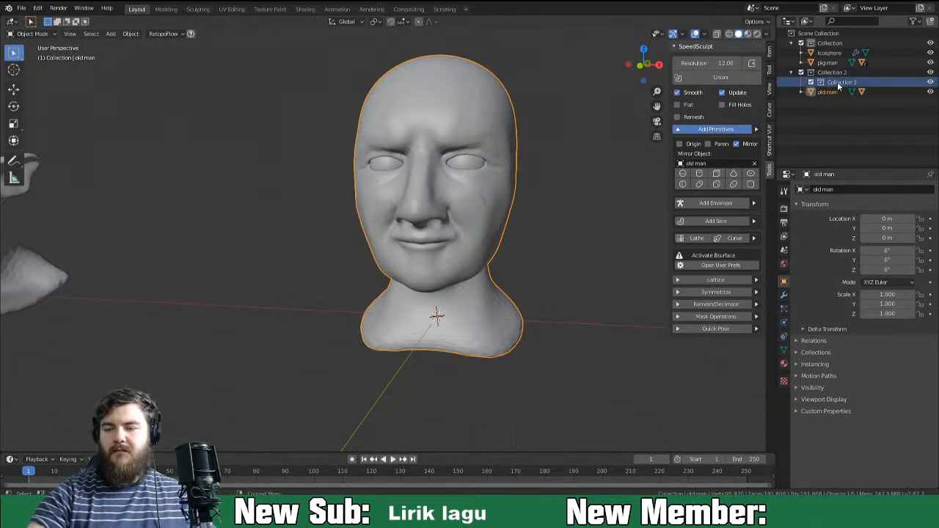
{"action": "left_click", "coordinate": [838, 83]}
{"action": "type", "text": "Hair"}
{"action": "key", "text": "Return"}
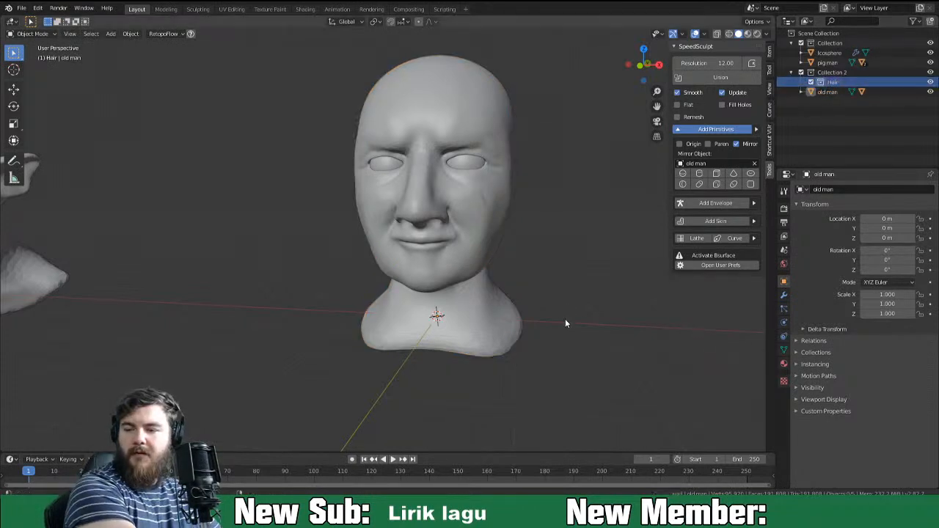
Create a collection inside Hair and rename it contrls.
{"action": "left_click", "coordinate": [931, 22]}
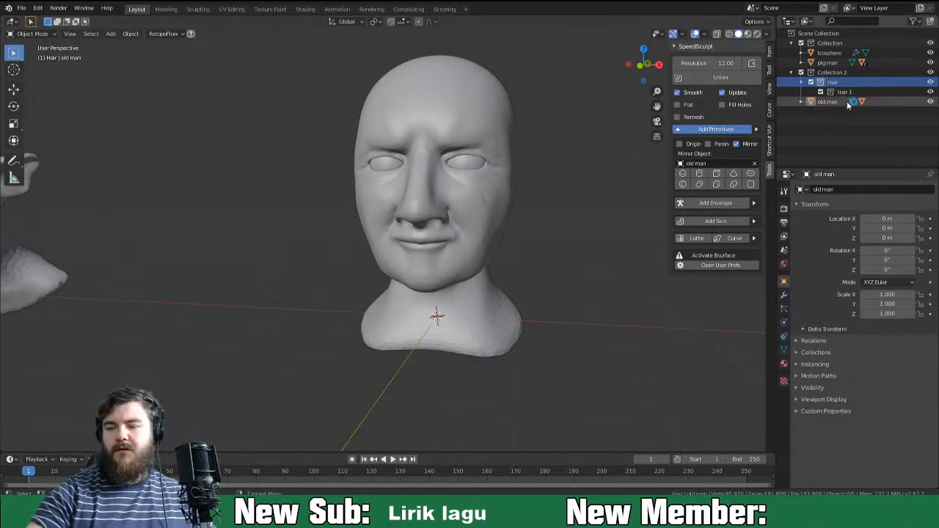
{"action": "double_click", "coordinate": [845, 91]}
{"action": "type", "text": "controls"}
{"action": "key", "text": "Return"}
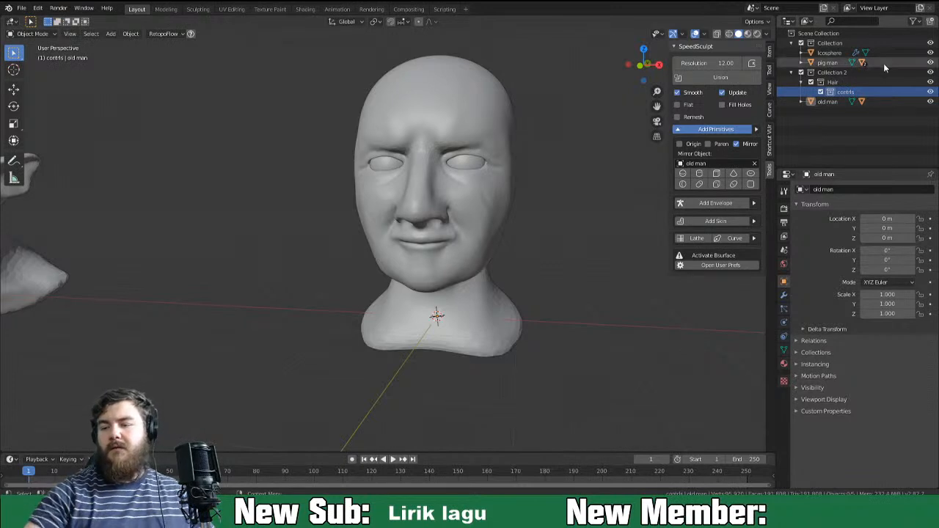
Hide the first Collection and move the Icosphere eyes out of it into Collection 2.
{"action": "left_click", "coordinate": [930, 42]}
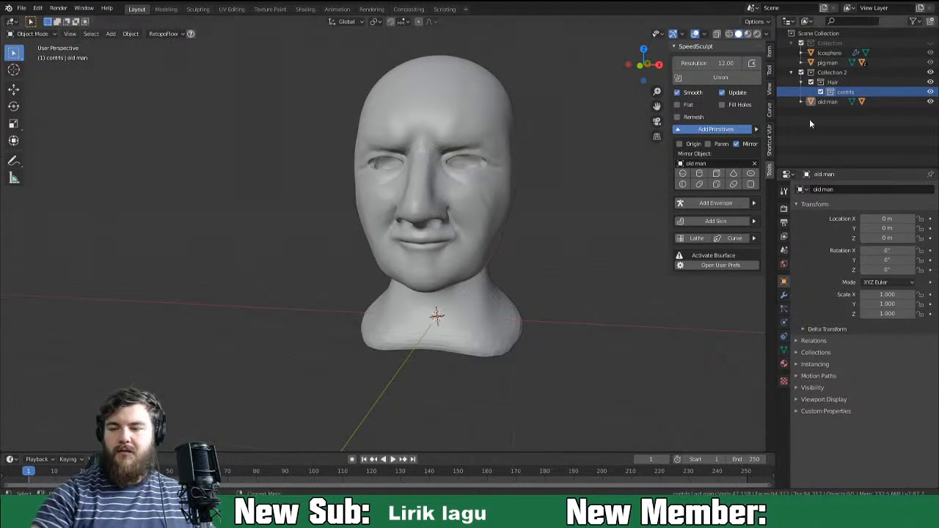
{"action": "left_click_drag", "start_coordinate": [830, 53], "coordinate": [824, 78]}
{"action": "middle_click_drag", "start_coordinate": [602, 264], "coordinate": [494, 348]}
{"action": "scroll", "coordinate": [525, 309], "scroll_direction": "down", "scroll_amount": 3}
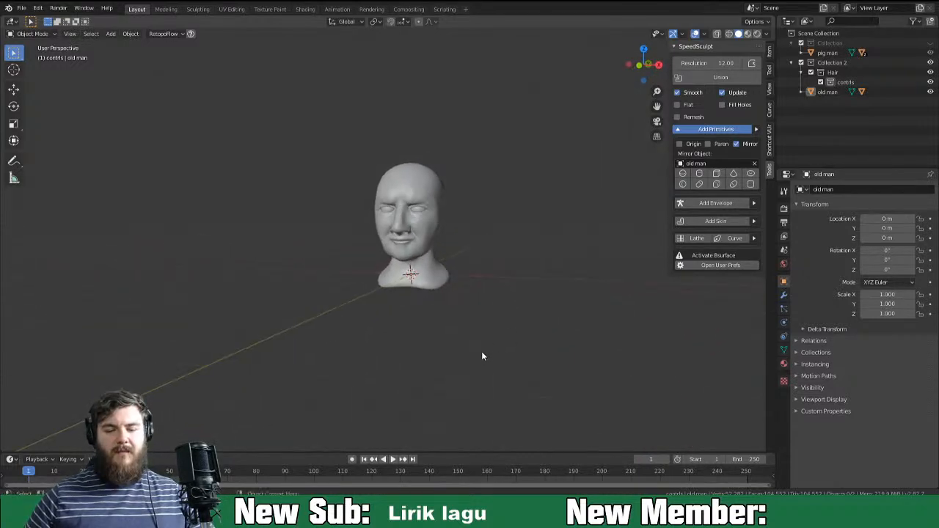
{"action": "scroll", "coordinate": [419, 346], "scroll_direction": "up", "scroll_amount": 3}
{"action": "middle_click_drag", "start_coordinate": [418, 346], "coordinate": [427, 342]}
{"action": "scroll", "coordinate": [428, 341], "scroll_direction": "up", "scroll_amount": 2}
{"action": "middle_click_drag", "start_coordinate": [425, 301], "coordinate": [423, 270], "text": "shift"}
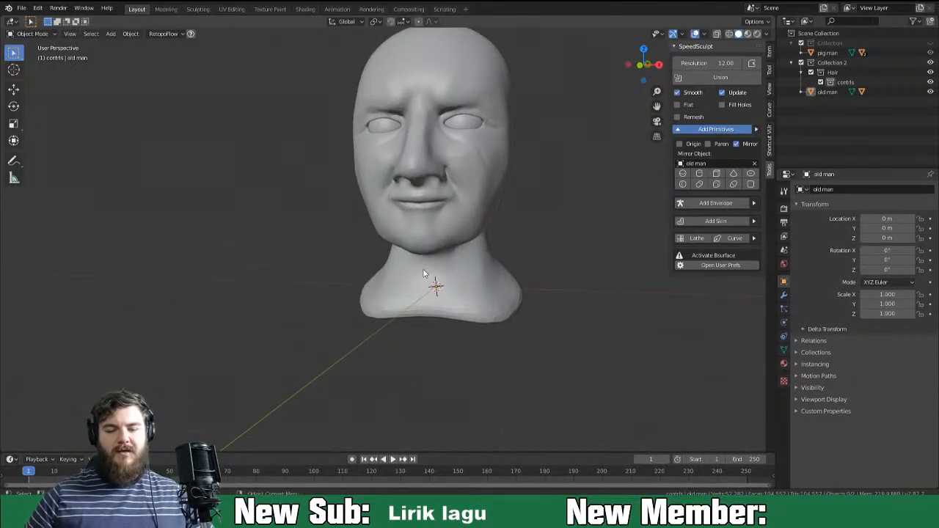
Add a Bezier circle and a NURBS path curve at the scene origin in the contrls collection.
{"action": "middle_click_drag", "start_coordinate": [475, 301], "coordinate": [493, 311]}
{"action": "key", "text": "shift+a"}
{"action": "mouse_move", "coordinate": [486, 314]}
{"action": "left_click", "coordinate": [549, 324]}
{"action": "key", "text": "shift+a"}
{"action": "mouse_move", "coordinate": [497, 311]}
{"action": "left_click", "coordinate": [554, 356]}
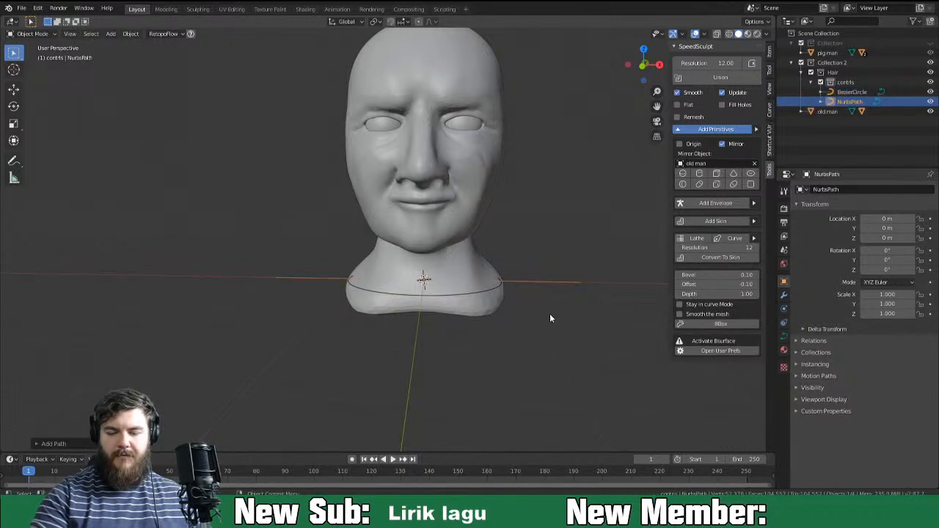
Select the circle together with the path and move both along X to about -4.96 m, away from the head.
{"action": "left_click", "coordinate": [496, 290]}
{"action": "key", "text": "g"}
{"action": "key", "text": "x"}
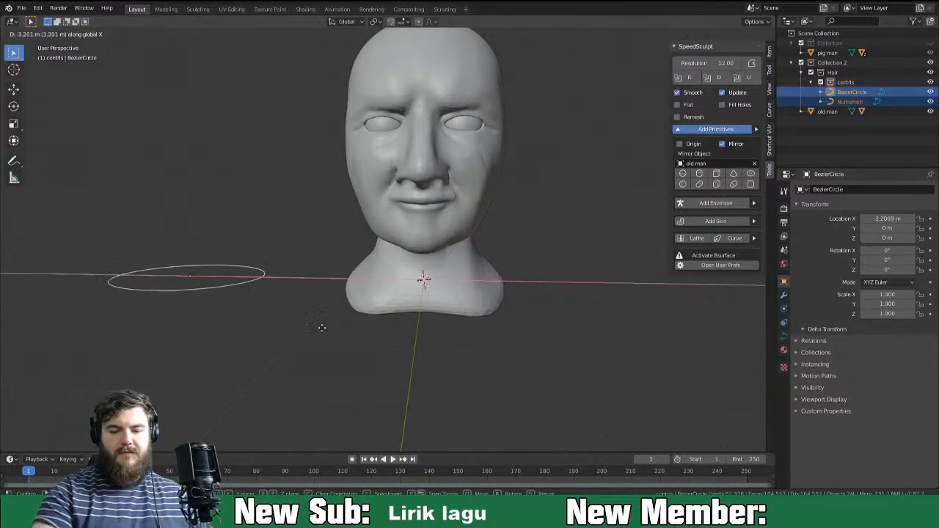
{"action": "left_click", "coordinate": [215, 324]}
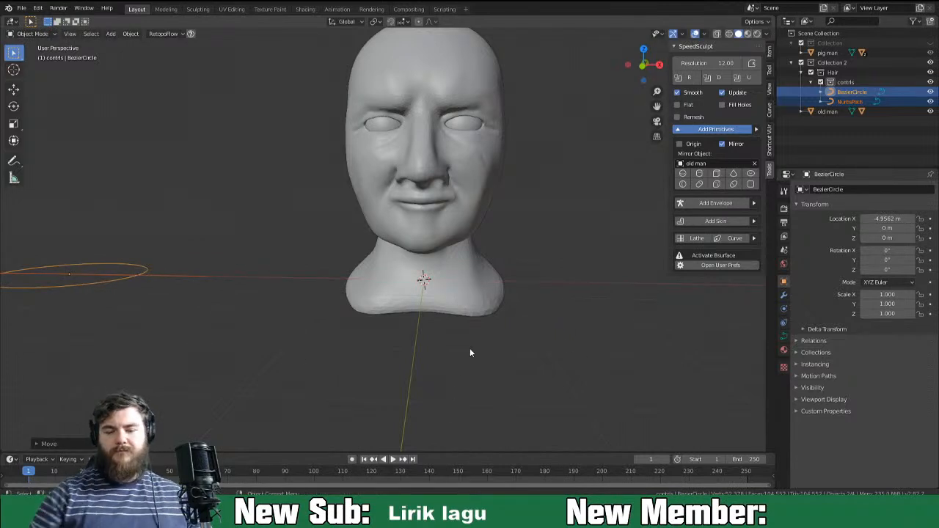
From the front view, shift the path's points along X in Edit Mode so its start sits on its origin.
{"action": "key", "text": "KP_1"}
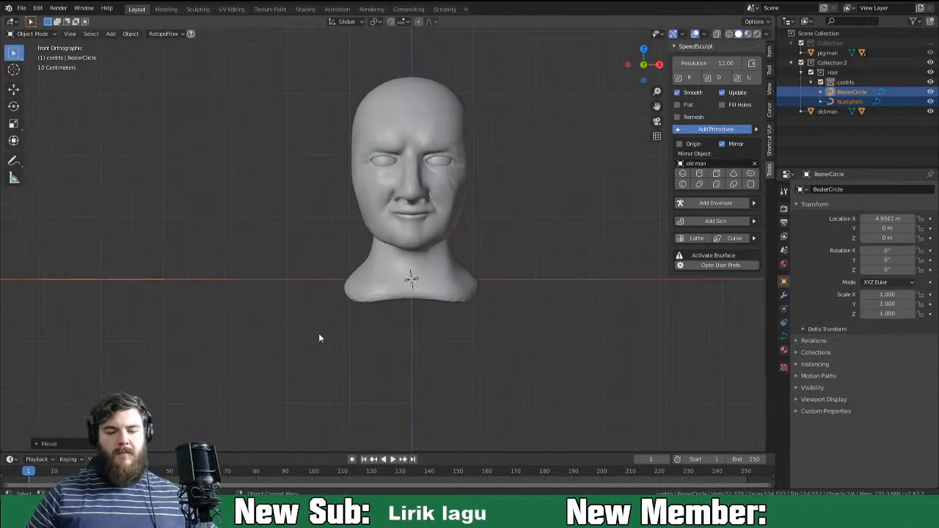
{"action": "middle_click_drag", "start_coordinate": [258, 301], "coordinate": [466, 330], "text": "shift"}
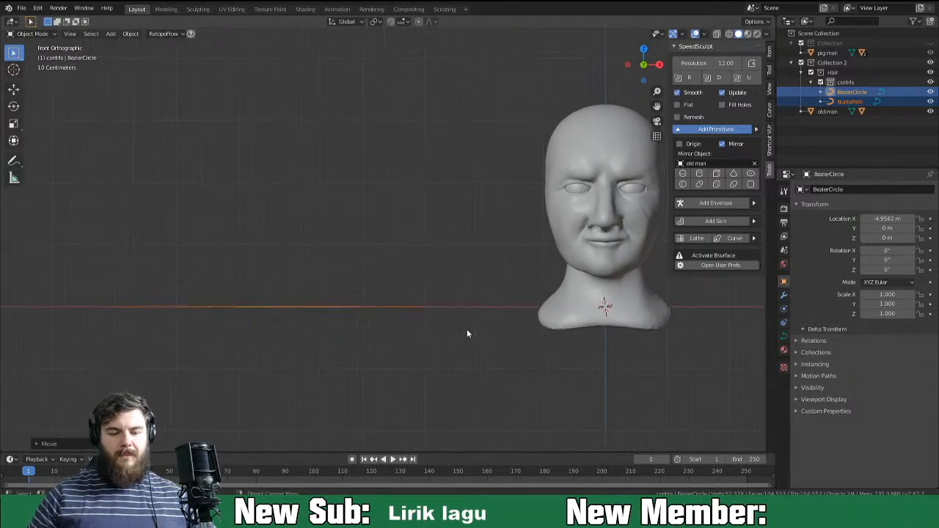
{"action": "left_click", "coordinate": [387, 309]}
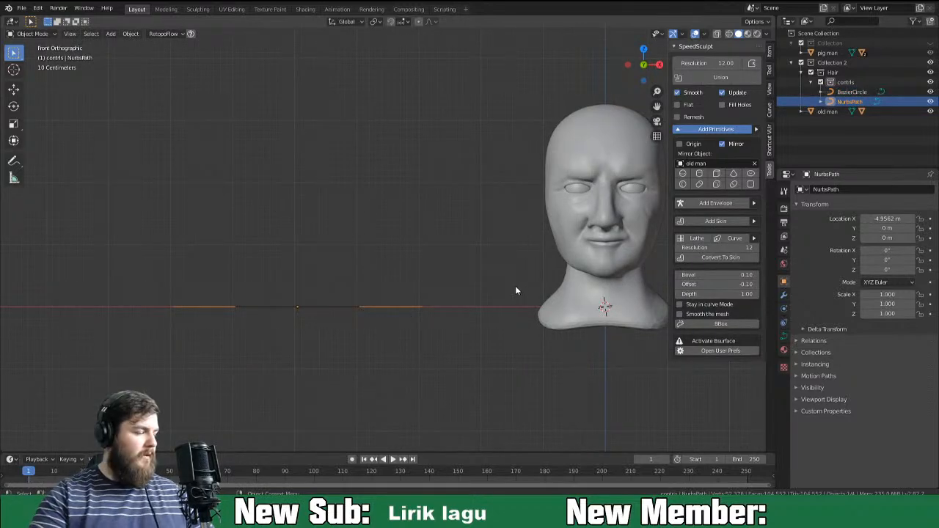
{"action": "key", "text": "Tab"}
{"action": "key", "text": "g"}
{"action": "key", "text": "x"}
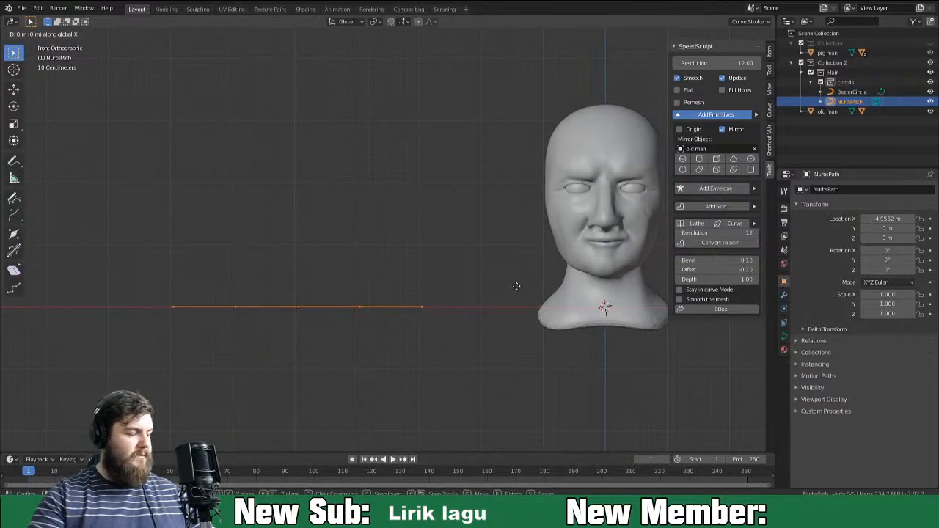
{"action": "left_click", "coordinate": [517, 286]}
{"action": "key", "text": "Tab"}
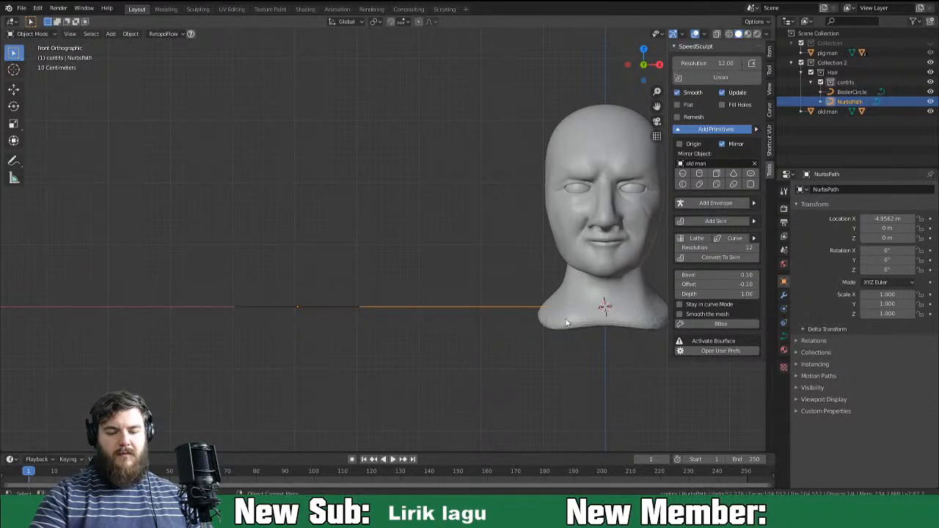
Rotate the path 90° in the front view to hang downwards and scale it to about 0.264.
{"action": "key", "text": "r"}
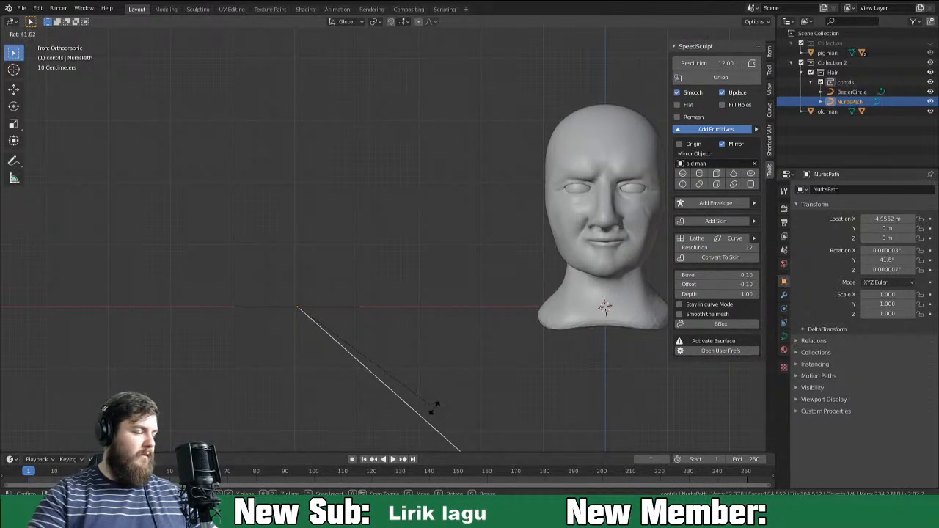
{"action": "type", "text": "90"}
{"action": "key", "text": "Return"}
{"action": "key", "text": "s"}
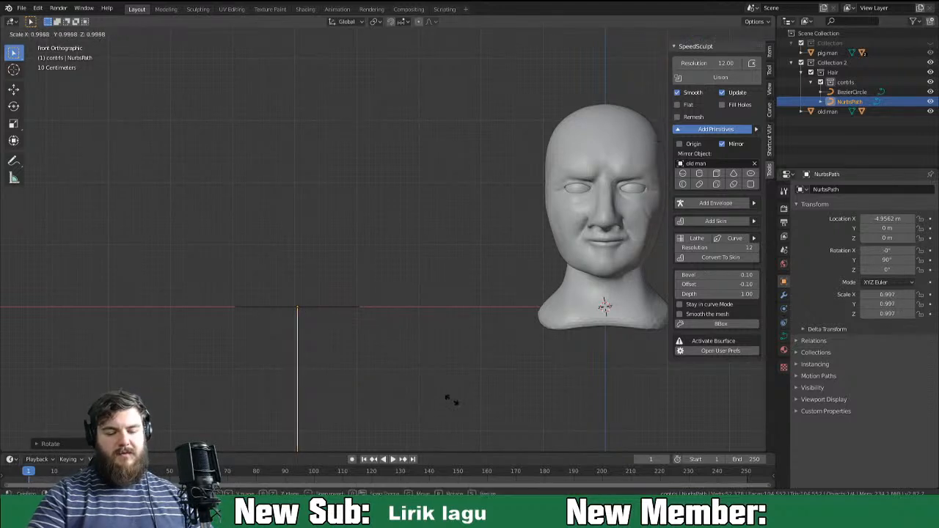
{"action": "left_click", "coordinate": [334, 342]}
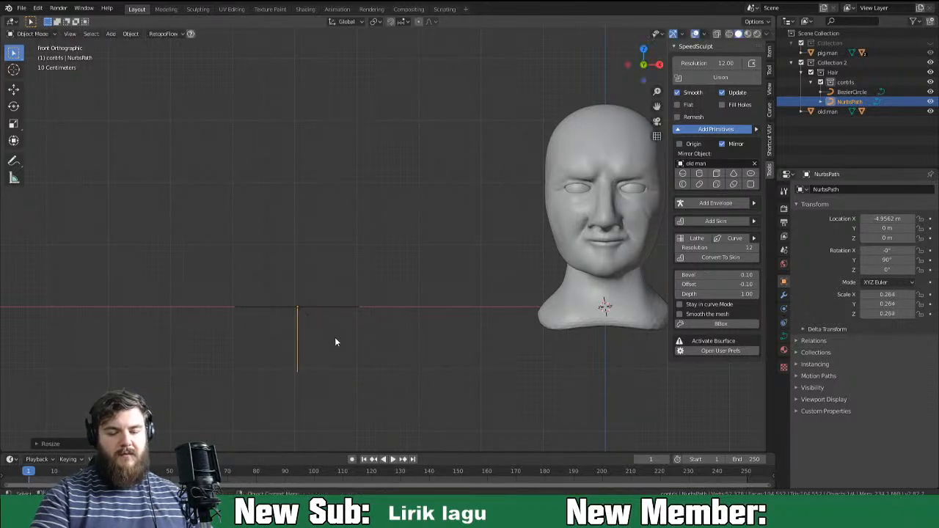
Rotate the Bezier circle 90° about the X axis to face the front view.
{"action": "left_click", "coordinate": [348, 309]}
{"action": "key", "text": "r"}
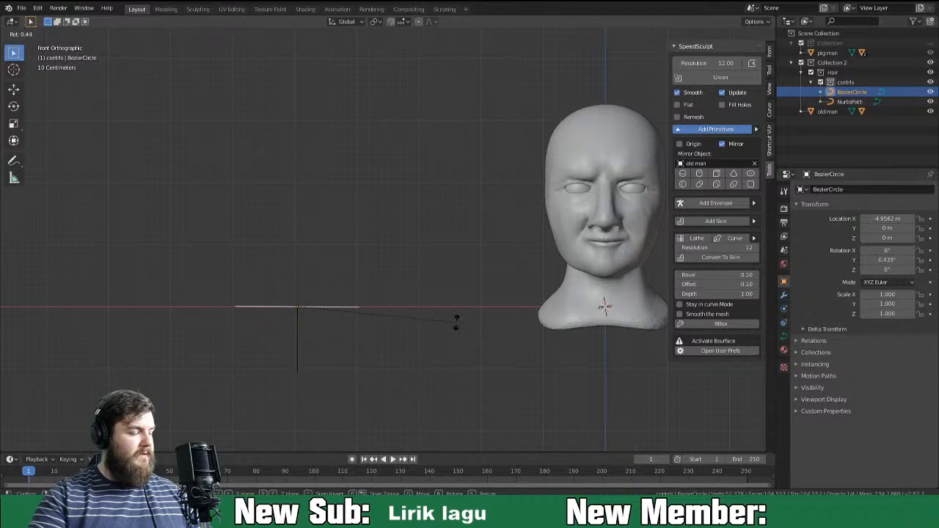
{"action": "type", "text": "x90"}
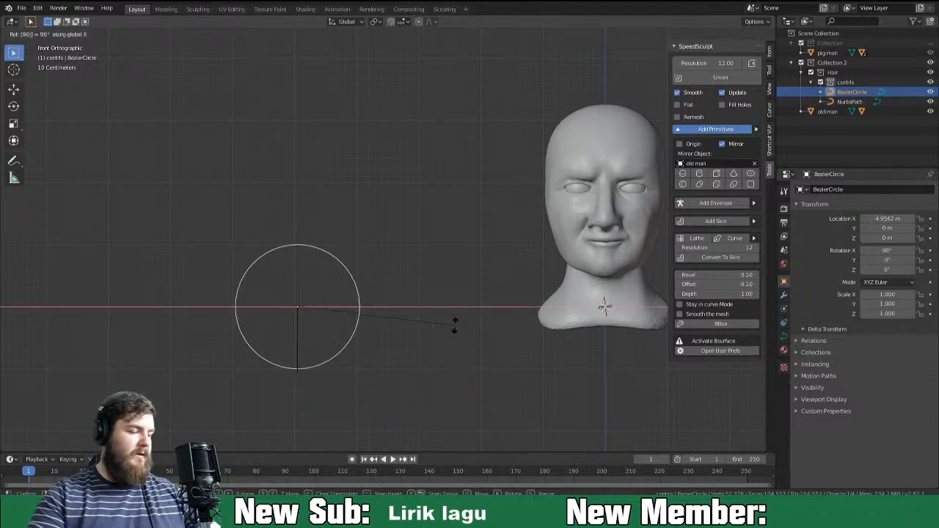
{"action": "key", "text": "Return"}
Raise the Bezier circle along Z to about 1.39 m and scale it down to about 0.6.
{"action": "key", "text": "g"}
{"action": "key", "text": "z"}
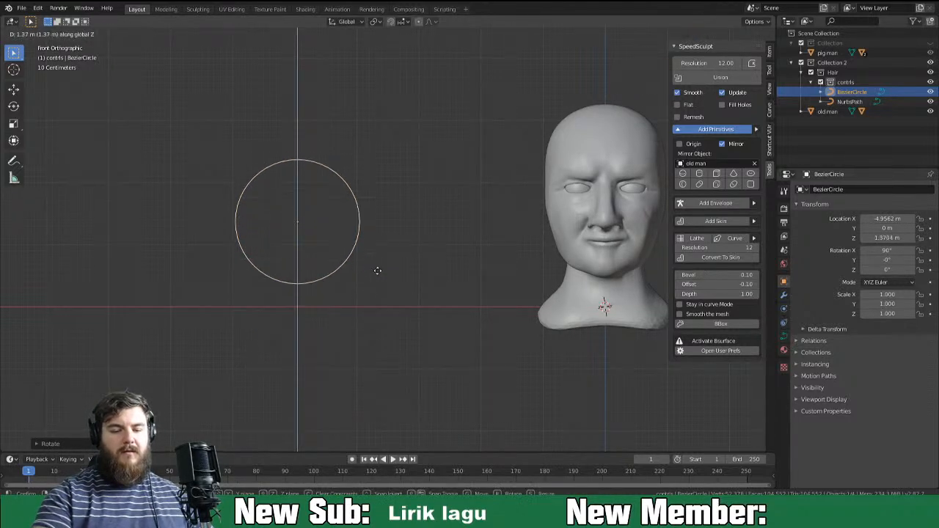
{"action": "left_click", "coordinate": [398, 292]}
{"action": "key", "text": "s"}
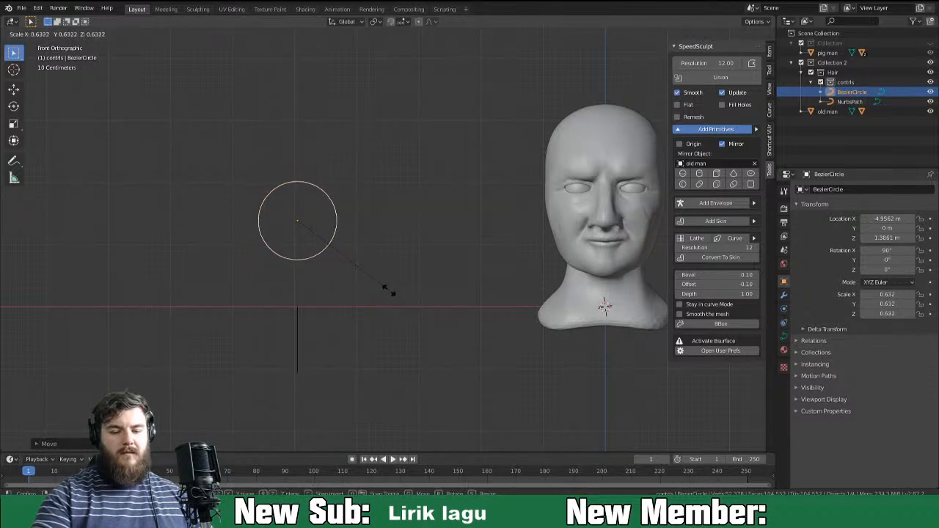
{"action": "left_click", "coordinate": [392, 295]}
Assign the Bezier circle as the path's bevel object and enable Fill Caps.
{"action": "key", "text": "alt+a"}
{"action": "left_click", "coordinate": [301, 346]}
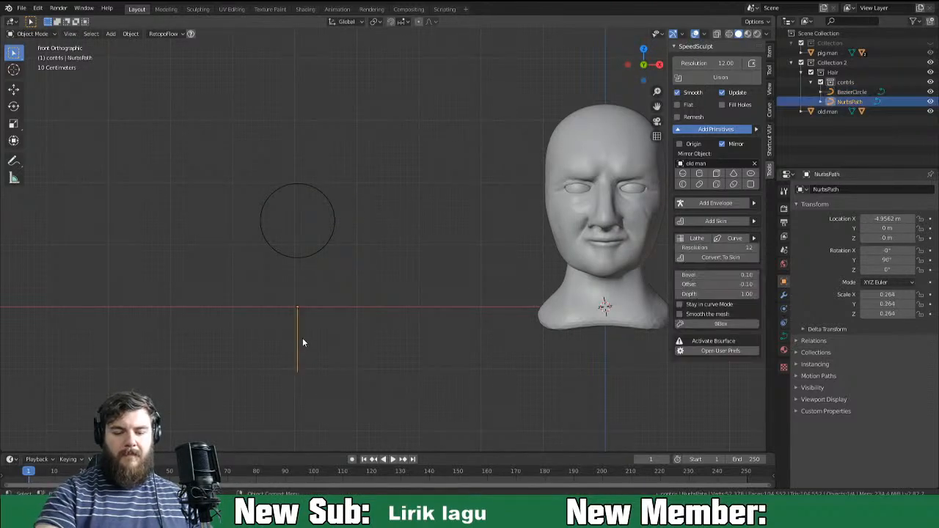
{"action": "left_click", "coordinate": [785, 336]}
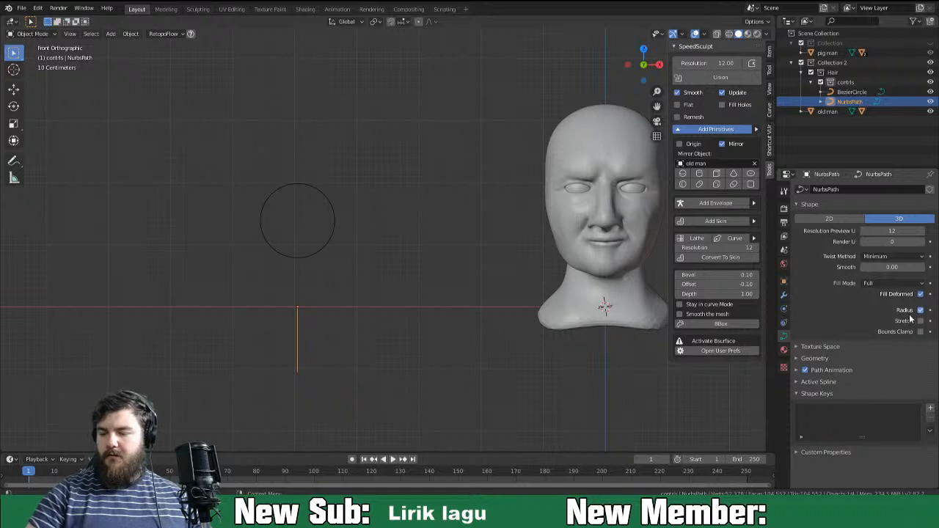
{"action": "left_click", "coordinate": [806, 358]}
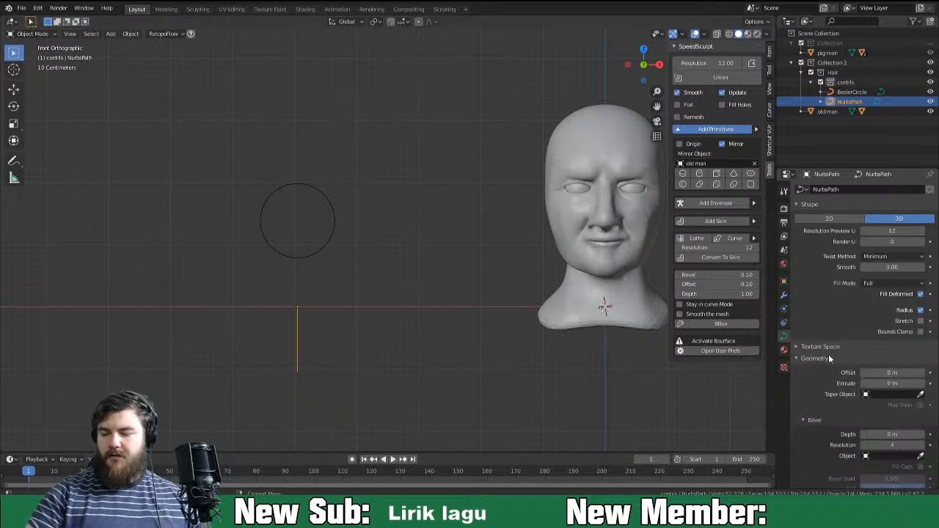
{"action": "scroll", "coordinate": [881, 352], "scroll_direction": "down", "scroll_amount": 4}
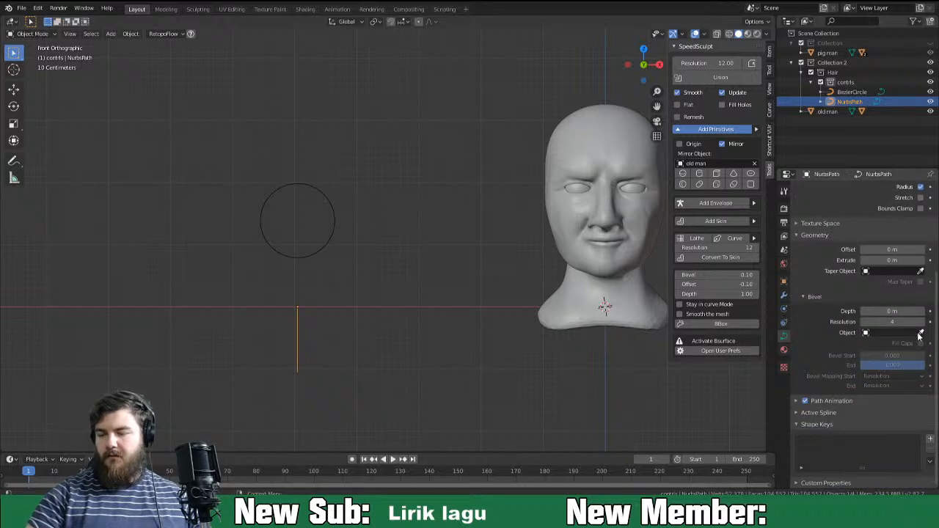
{"action": "left_click", "coordinate": [329, 203]}
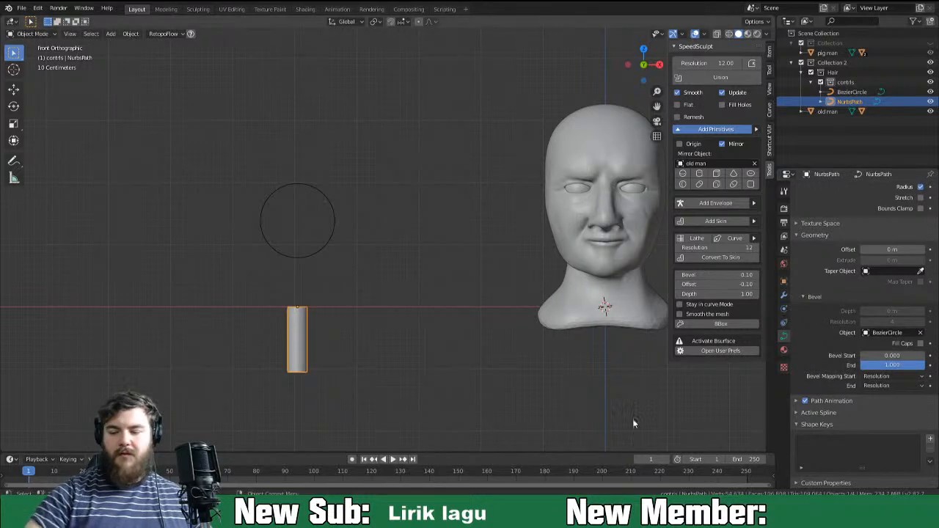
{"action": "mouse_move", "coordinate": [443, 358]}
{"action": "middle_mouse_down"}
{"action": "mouse_move", "coordinate": [386, 340]}
{"action": "mouse_move", "coordinate": [390, 316]}
{"action": "mouse_move", "coordinate": [382, 336]}
{"action": "mouse_move", "coordinate": [450, 342]}
{"action": "middle_mouse_up"}
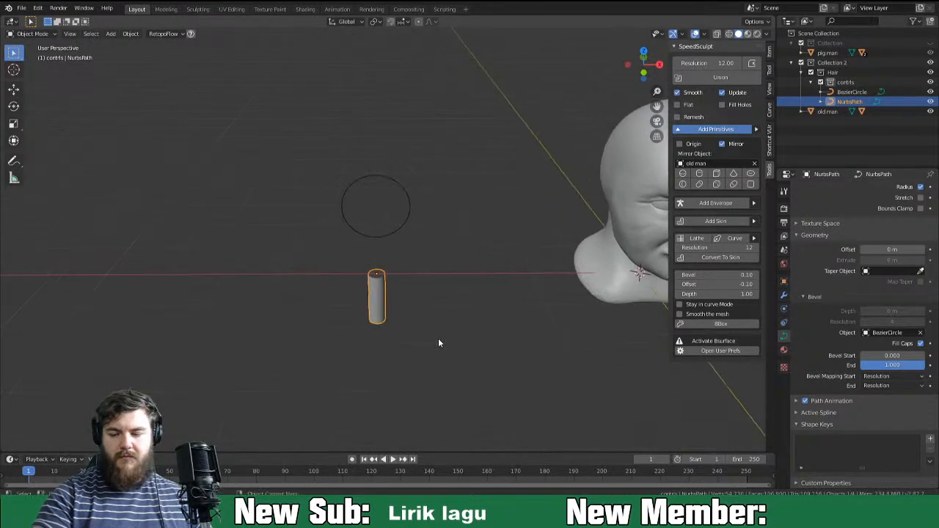
Apply the scale of both the path and the Bezier circle.
{"action": "key", "text": "Tab"}
{"action": "mouse_move", "coordinate": [412, 302]}
{"action": "middle_mouse_down"}
{"action": "mouse_move", "coordinate": [404, 311]}
{"action": "mouse_move", "coordinate": [498, 227]}
{"action": "mouse_move", "coordinate": [488, 238]}
{"action": "mouse_move", "coordinate": [498, 143]}
{"action": "mouse_move", "coordinate": [532, 105]}
{"action": "mouse_move", "coordinate": [528, 118]}
{"action": "mouse_move", "coordinate": [546, 111]}
{"action": "mouse_move", "coordinate": [612, 132]}
{"action": "mouse_move", "coordinate": [502, 280]}
{"action": "mouse_move", "coordinate": [444, 274]}
{"action": "mouse_move", "coordinate": [443, 312]}
{"action": "mouse_move", "coordinate": [387, 323]}
{"action": "mouse_move", "coordinate": [403, 339]}
{"action": "mouse_move", "coordinate": [523, 318]}
{"action": "mouse_move", "coordinate": [411, 313]}
{"action": "middle_mouse_up"}
{"action": "key", "text": "Tab"}
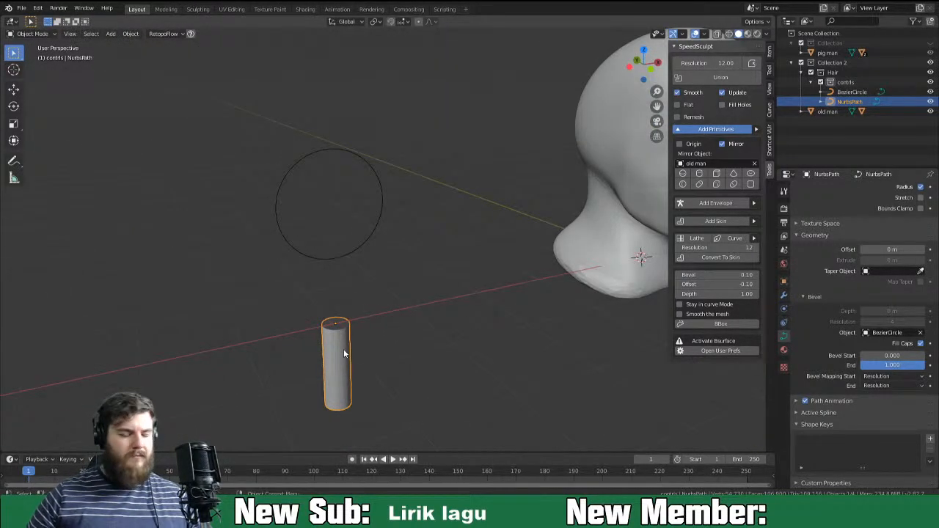
{"action": "key", "text": "ctrl+a"}
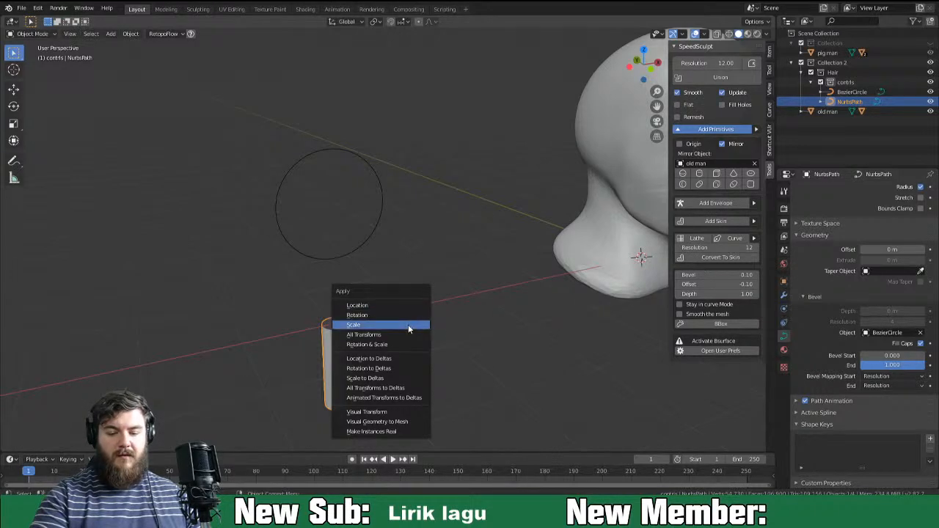
{"action": "left_click", "coordinate": [411, 329]}
{"action": "middle_click_drag", "start_coordinate": [350, 365], "coordinate": [377, 247]}
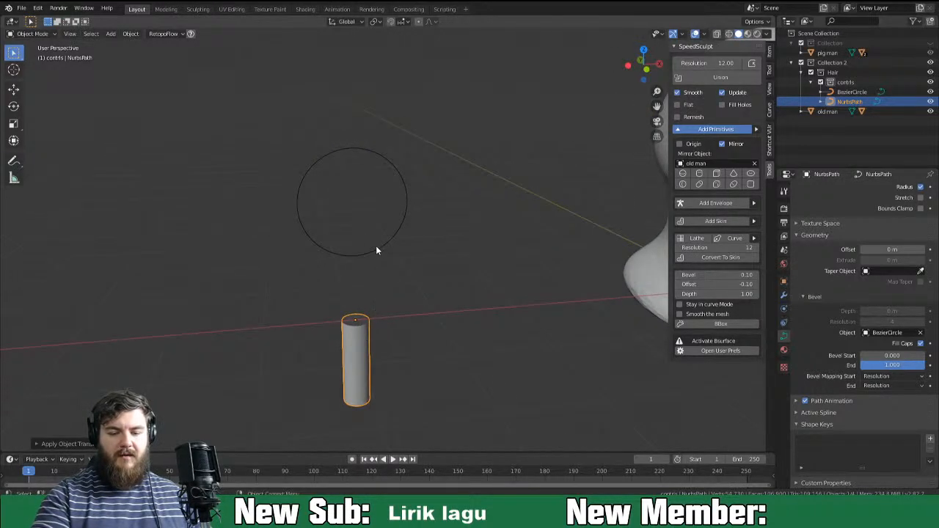
{"action": "left_click", "coordinate": [377, 247]}
{"action": "key", "text": "ctrl+a"}
{"action": "left_click", "coordinate": [448, 279]}
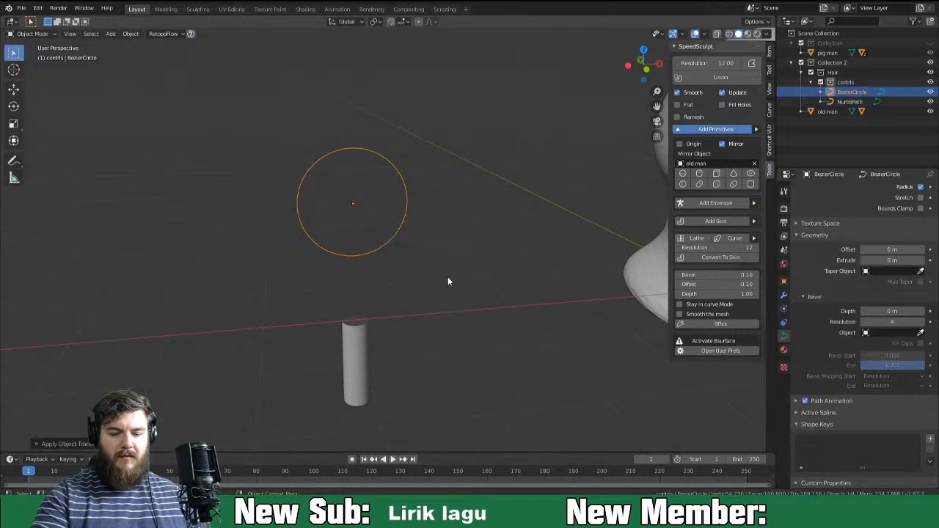
Lower the Bezier circle along Z from the front view so it sits just above the path.
{"action": "left_click", "coordinate": [359, 356]}
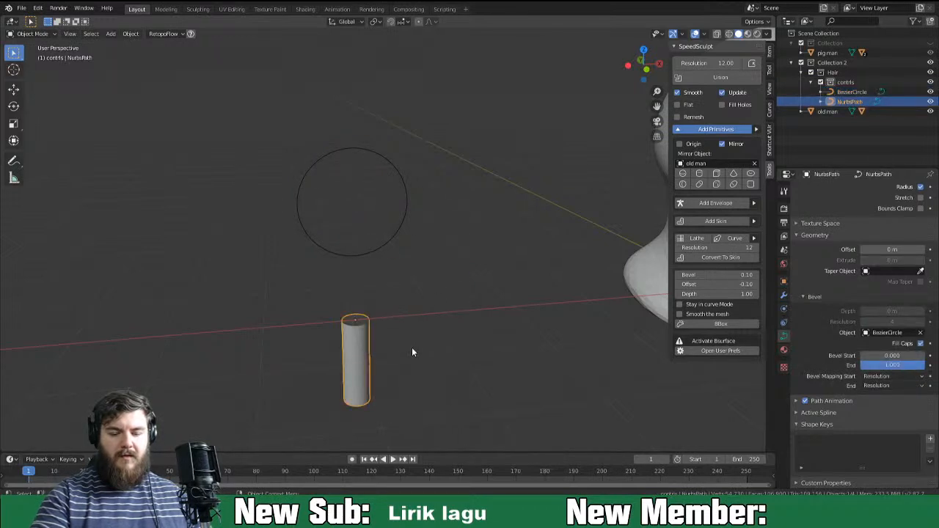
{"action": "middle_click_drag", "start_coordinate": [553, 337], "coordinate": [430, 268]}
{"action": "left_click", "coordinate": [426, 253]}
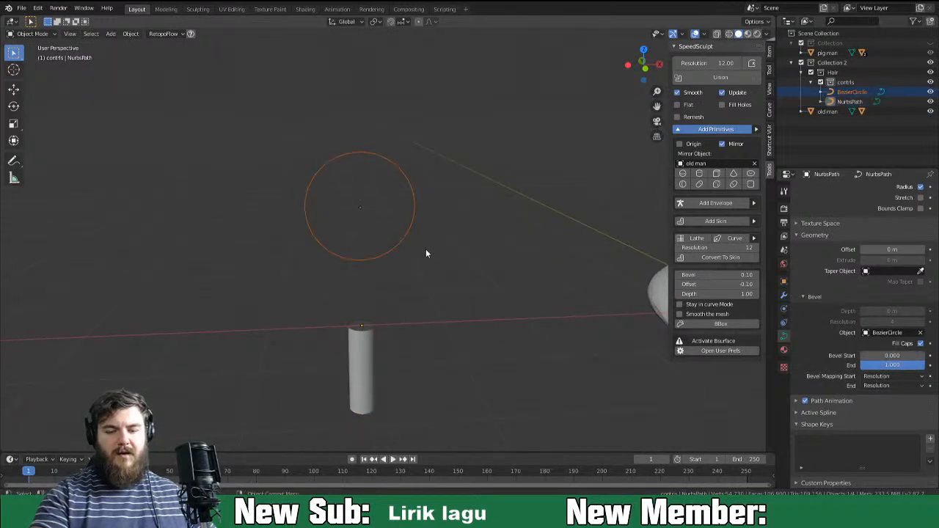
{"action": "key", "text": "KP_1"}
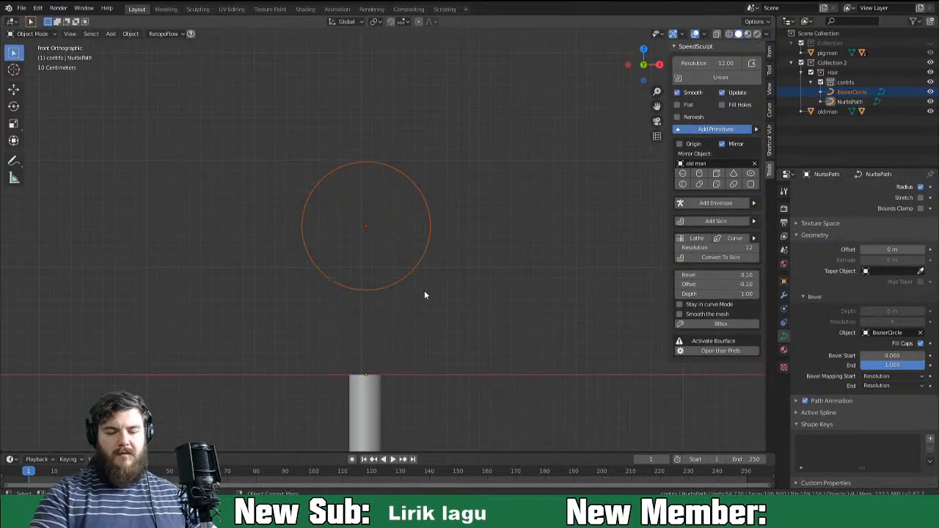
{"action": "key", "text": "g"}
{"action": "key", "text": "z"}
{"action": "left_click", "coordinate": [432, 341]}
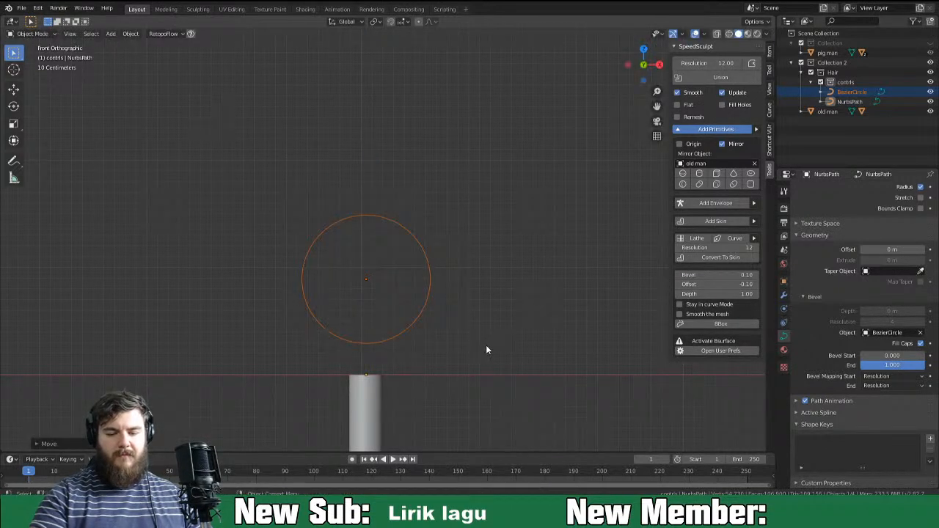
{"action": "key", "text": "Tab"}
{"action": "key", "text": "Tab"}
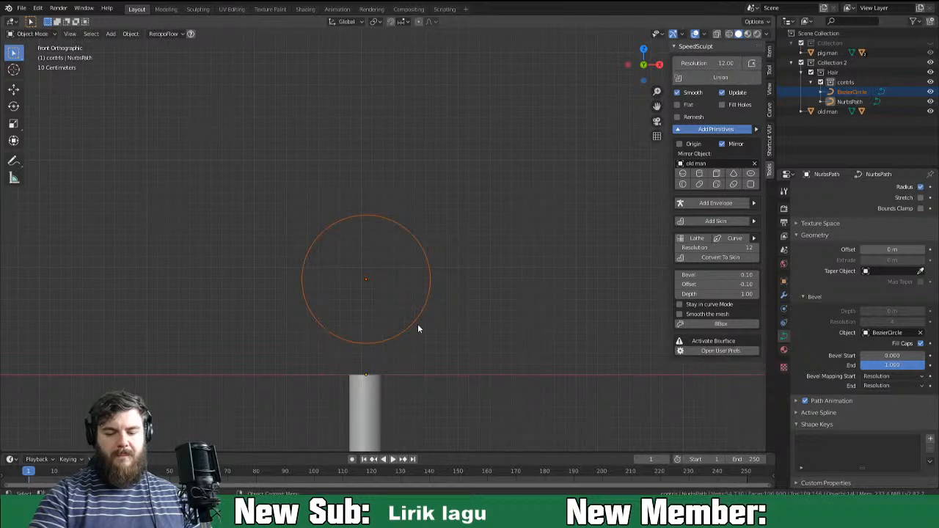
{"action": "left_click", "coordinate": [417, 325]}
{"action": "key", "text": "Tab"}
{"action": "middle_click_drag", "start_coordinate": [388, 352], "coordinate": [366, 279]}
{"action": "key", "text": "g"}
{"action": "key", "text": "z"}
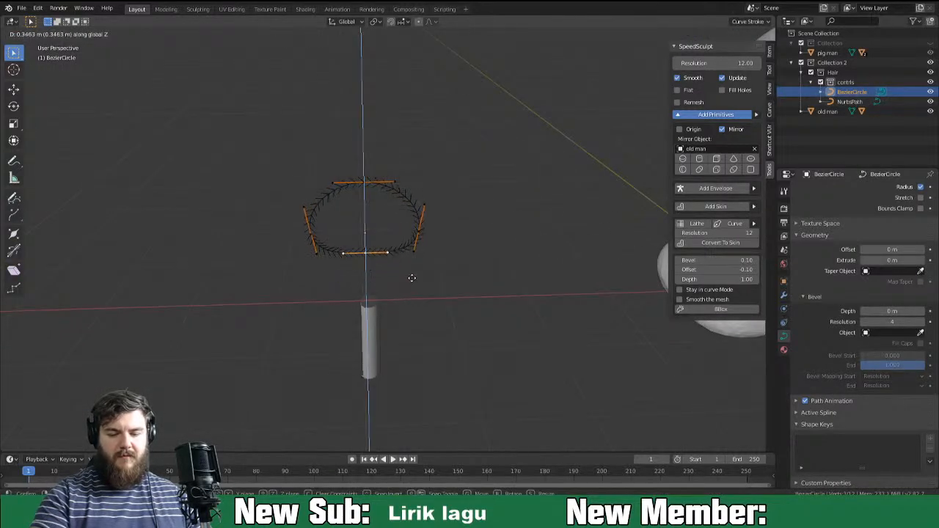
{"action": "right_click", "coordinate": [412, 295]}
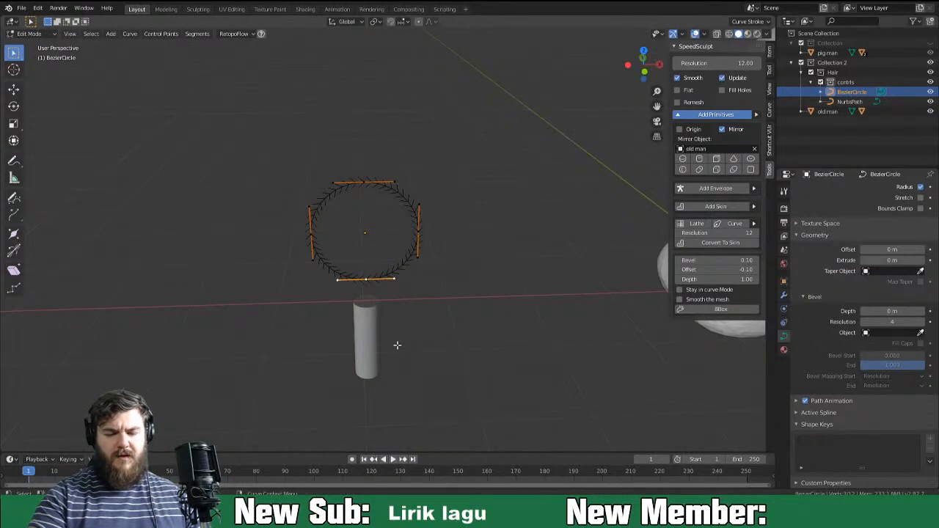
{"action": "left_click", "coordinate": [448, 321]}
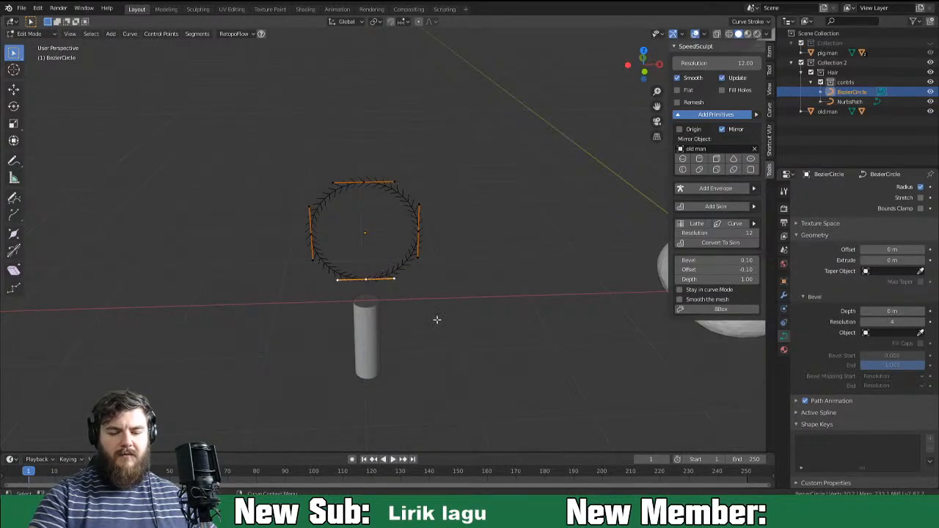
{"action": "key", "text": "Tab"}
Apply the path's object transform in Object Mode.
{"action": "left_click", "coordinate": [373, 344]}
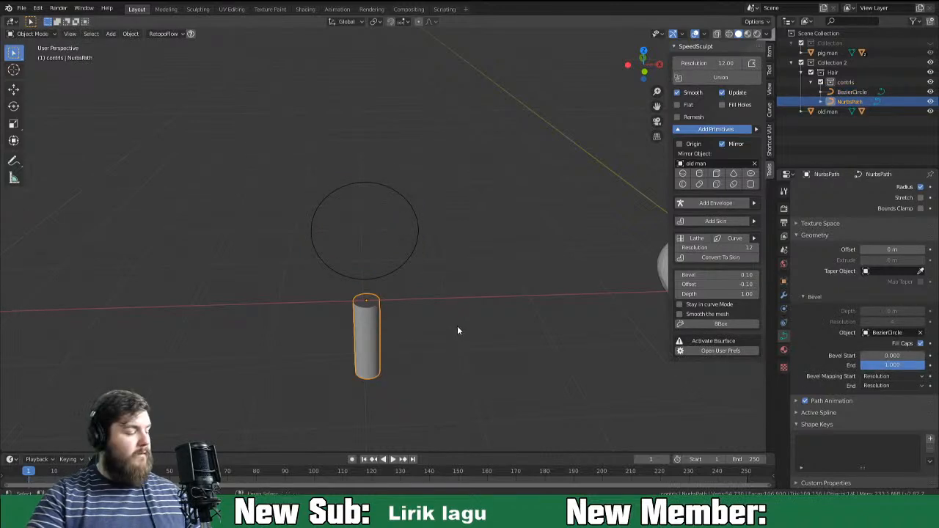
{"action": "key", "text": "ctrl+a"}
{"action": "left_click", "coordinate": [454, 317]}
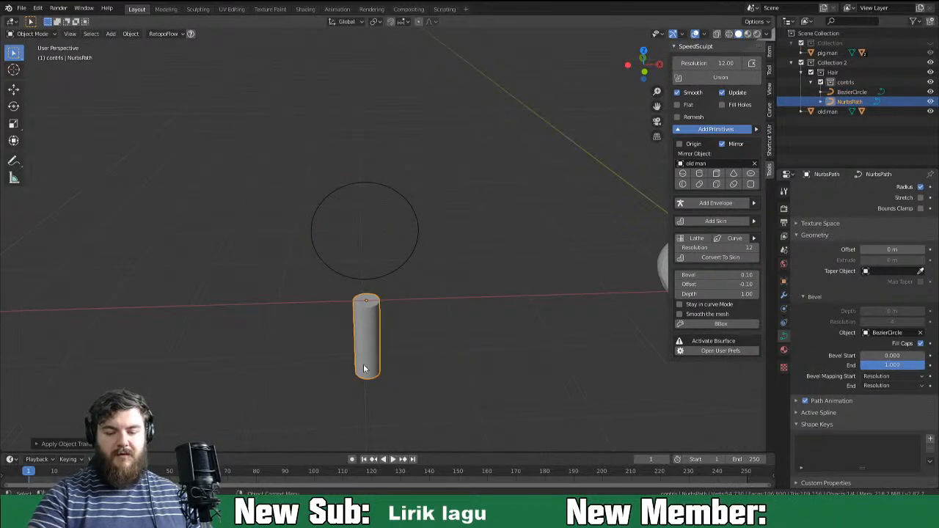
Lower the Bezier circle's top control point by about 0.43 m along Z in Edit Mode to flatten the profile.
{"action": "left_click", "coordinate": [390, 275]}
{"action": "key", "text": "Tab"}
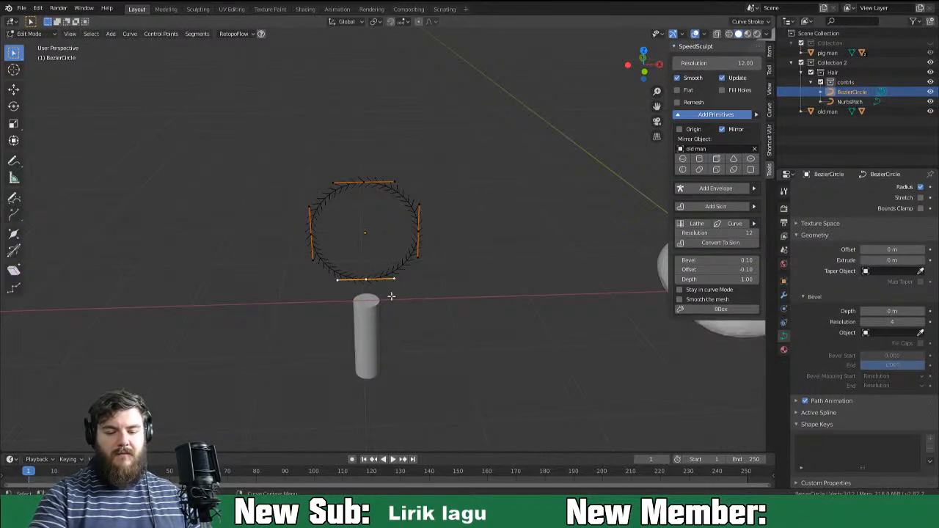
{"action": "key", "text": "g"}
{"action": "key", "text": "z"}
{"action": "left_click", "coordinate": [395, 301]}
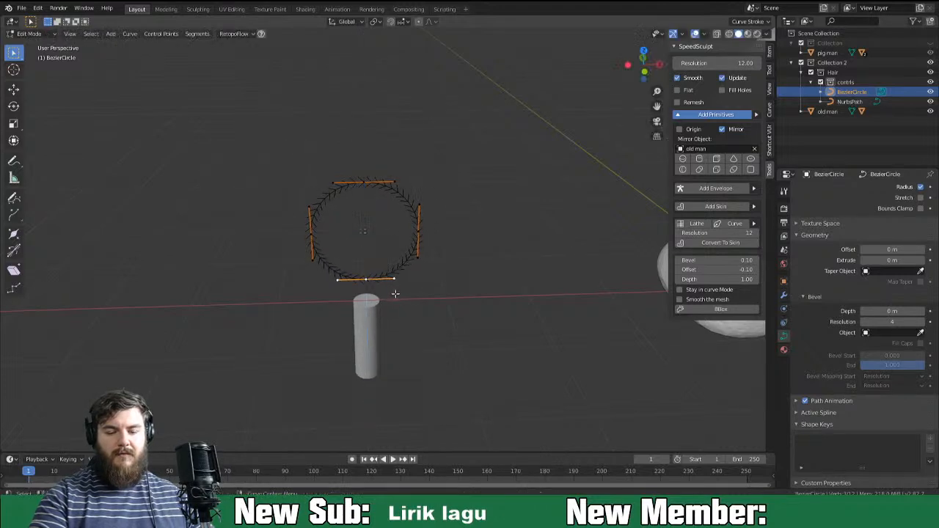
{"action": "key", "text": "g"}
{"action": "key", "text": "z"}
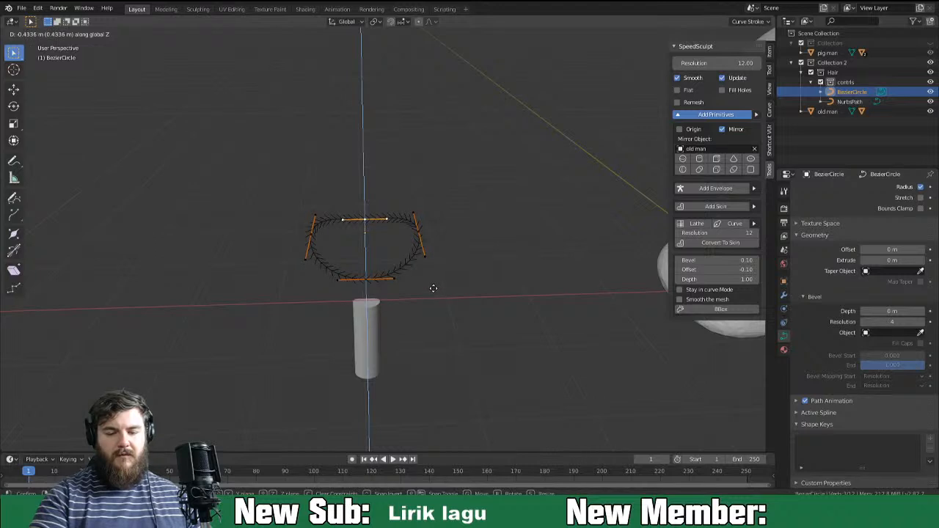
{"action": "left_click", "coordinate": [432, 278]}
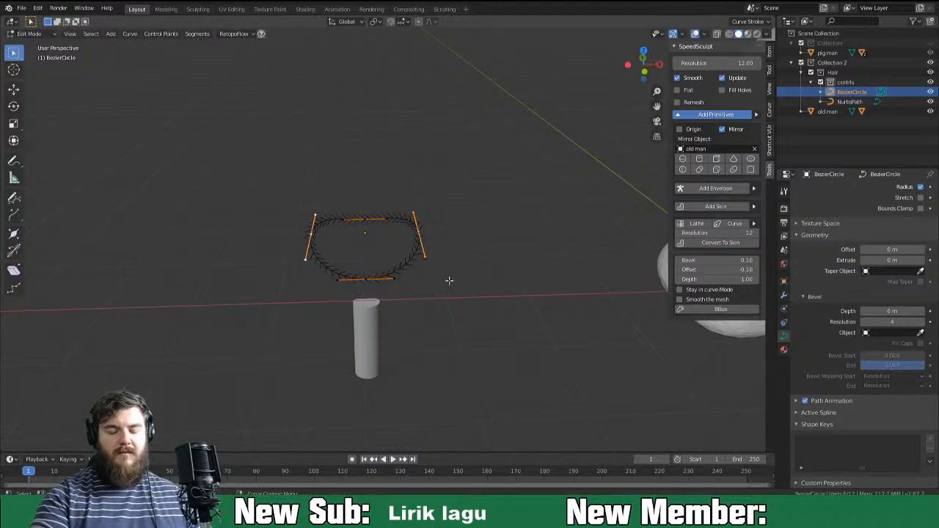
Shrink the handles of the profile's right control point and rotate them to stand upright.
{"action": "key", "text": "s"}
{"action": "right_click", "coordinate": [433, 270]}
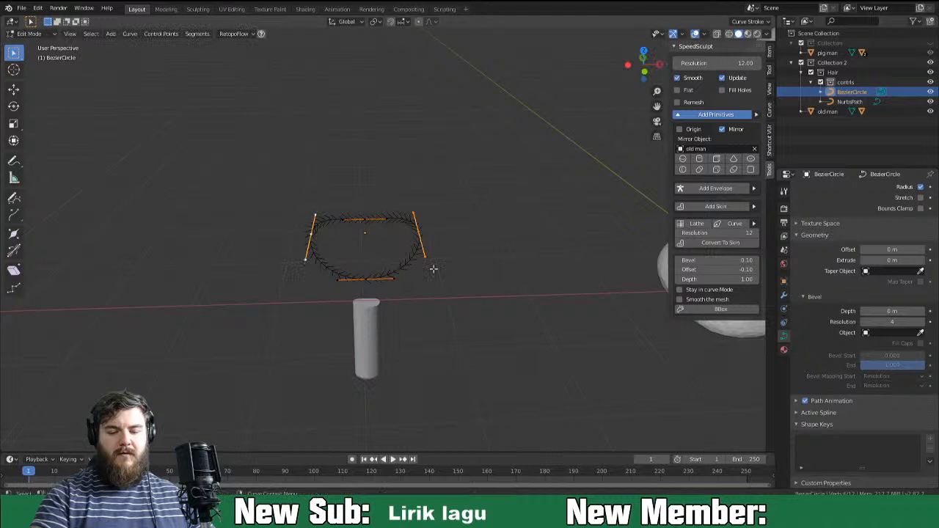
{"action": "key", "text": "s"}
{"action": "left_click", "coordinate": [436, 245]}
{"action": "key", "text": "r"}
{"action": "left_click", "coordinate": [448, 253]}
{"action": "key", "text": "KP_1"}
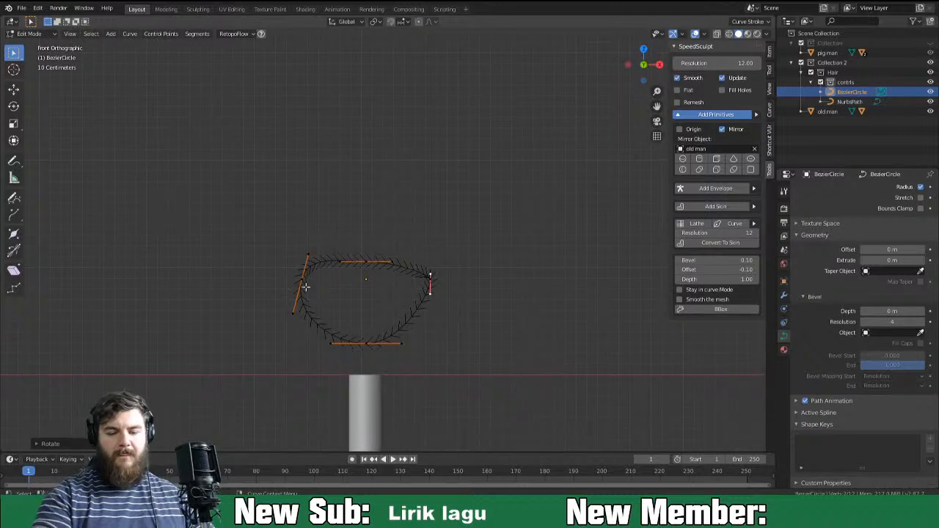
Rotate the profile's left control point about -18° so its handles stand upright, and shrink them to match the right side.
{"action": "key", "text": "r"}
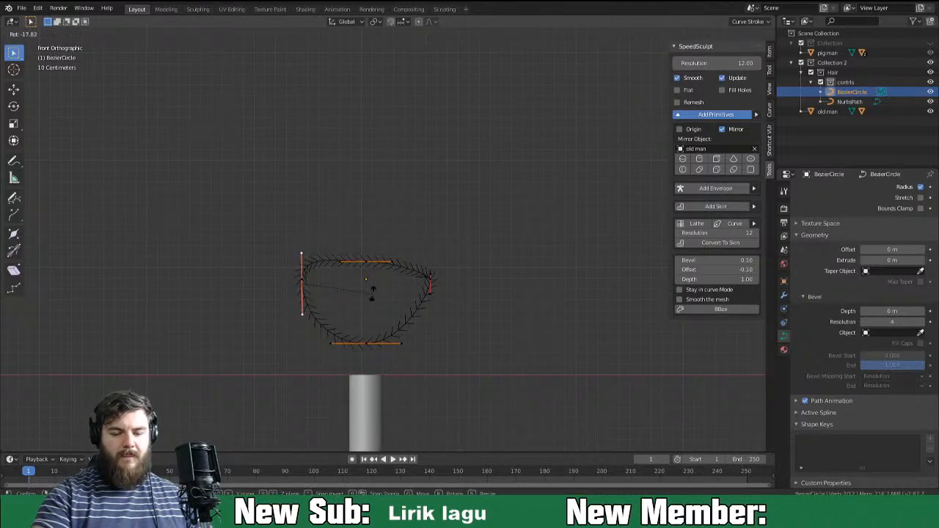
{"action": "left_click", "coordinate": [372, 289]}
{"action": "key", "text": "s"}
{"action": "left_click", "coordinate": [385, 296]}
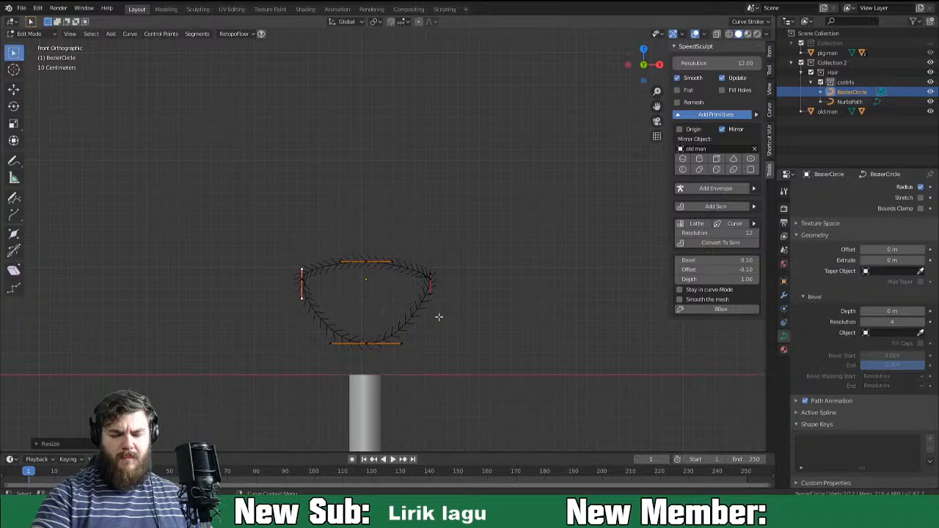
Scale the handles of the profile's bottom control point down to about half their length.
{"action": "left_click", "coordinate": [385, 342]}
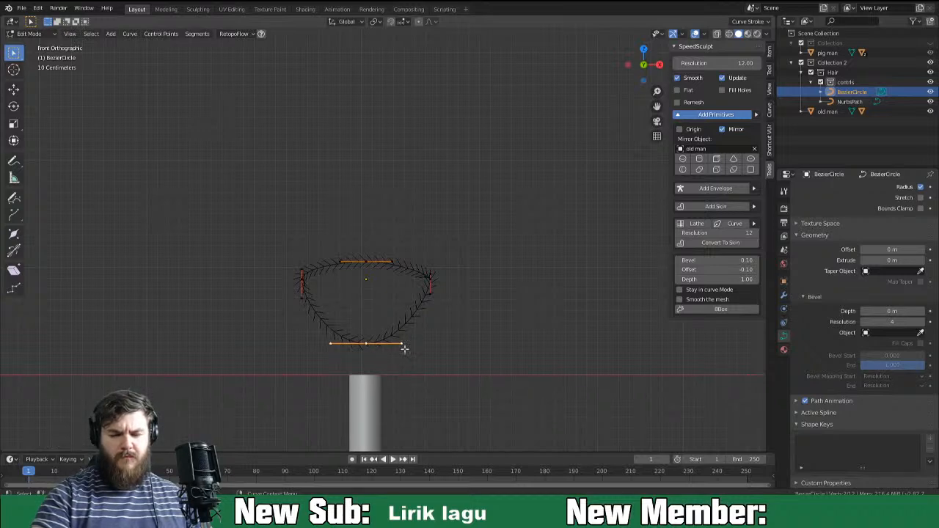
{"action": "key", "text": "s"}
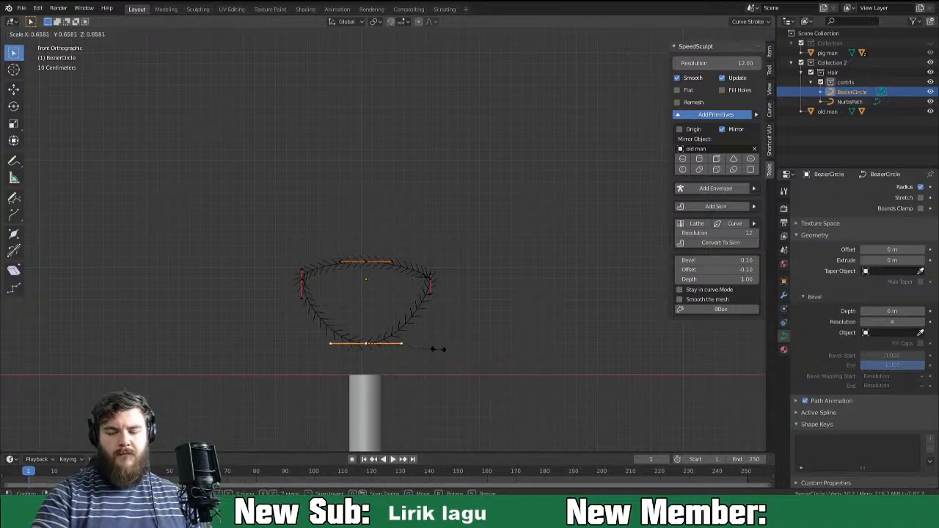
{"action": "left_click", "coordinate": [437, 350]}
{"action": "key", "text": "s"}
{"action": "left_click", "coordinate": [430, 345]}
Subdivide the two lower segments between the profile's side and bottom control points.
{"action": "left_click", "coordinate": [431, 283]}
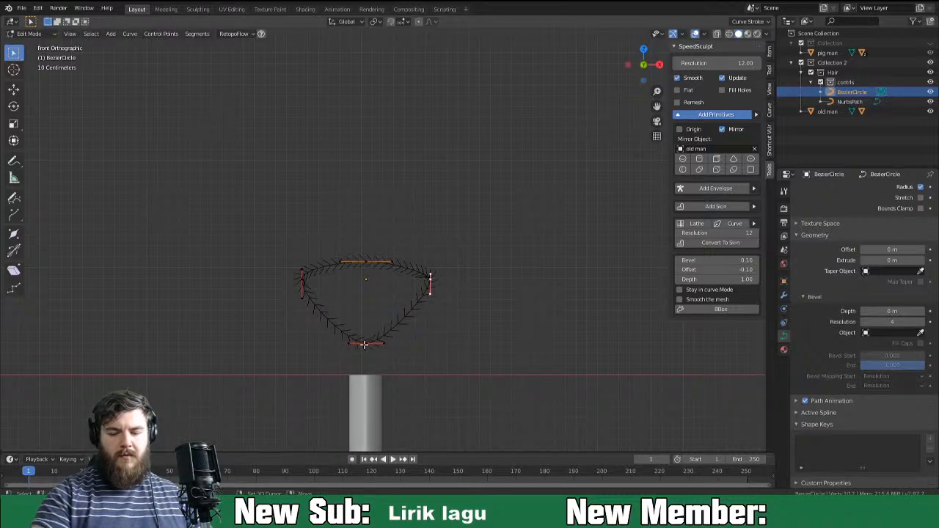
{"action": "left_click", "coordinate": [233, 34]}
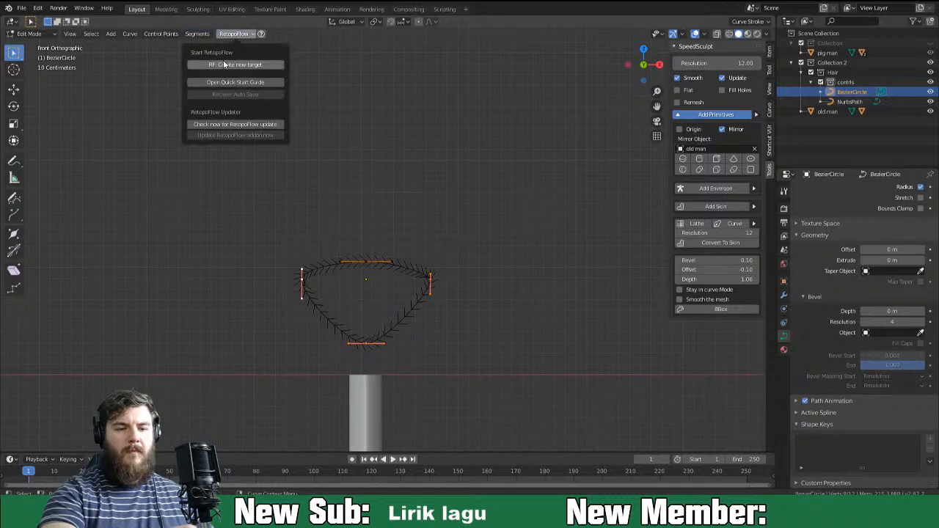
{"action": "left_click", "coordinate": [221, 46]}
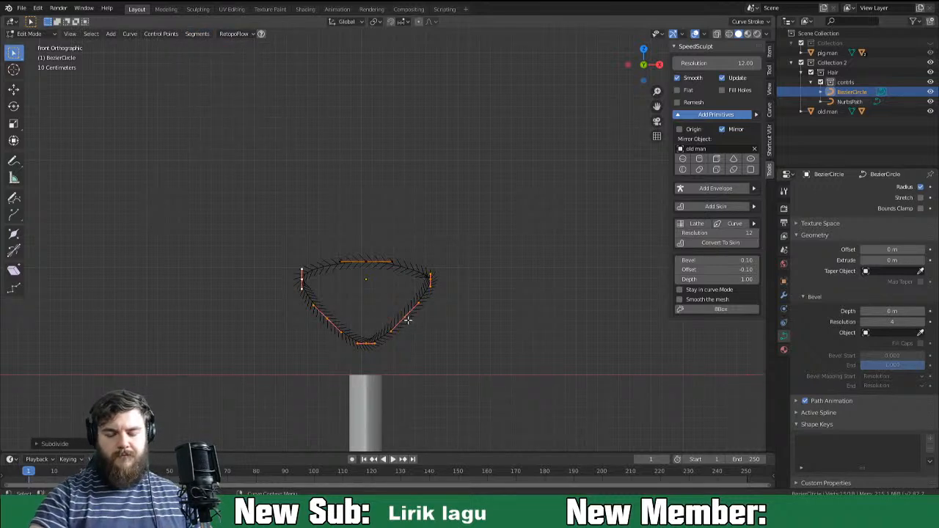
Shrink the handles of the new lower-right control point and move it outward to round that side of the profile.
{"action": "left_click", "coordinate": [413, 325]}
{"action": "key", "text": "s"}
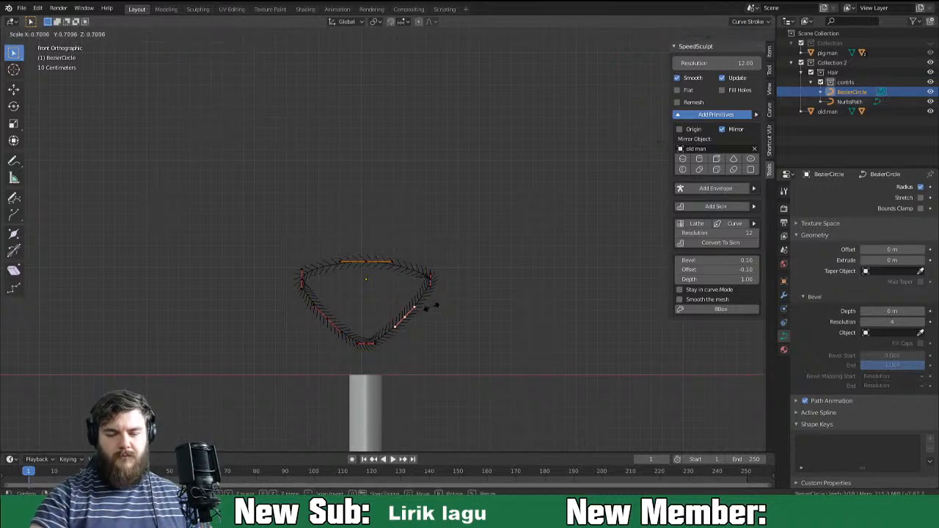
{"action": "left_click", "coordinate": [425, 311]}
{"action": "key", "text": "g"}
{"action": "left_click", "coordinate": [430, 327]}
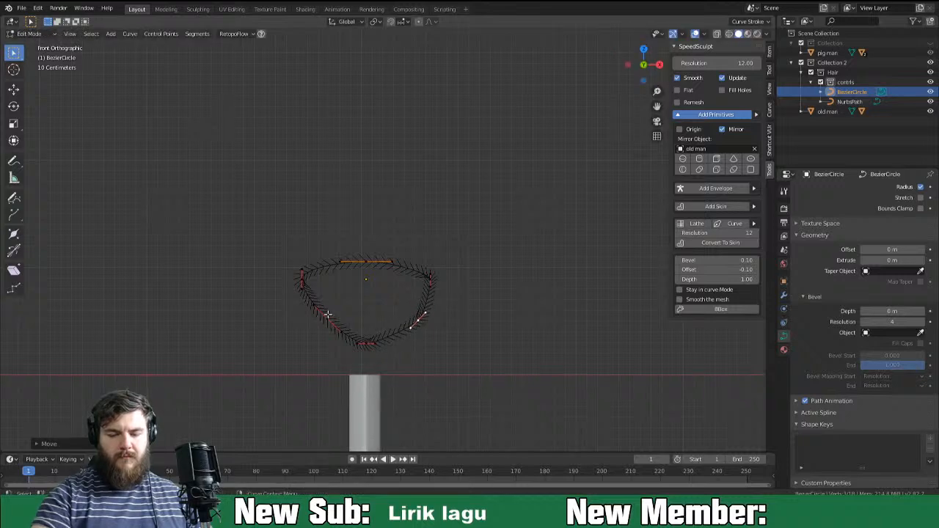
Shrink the handles of the profile's lower-left control point and move it outward to mirror the rounded right side.
{"action": "left_click", "coordinate": [323, 318]}
{"action": "key", "text": "s"}
{"action": "left_click", "coordinate": [355, 327]}
{"action": "key", "text": "g"}
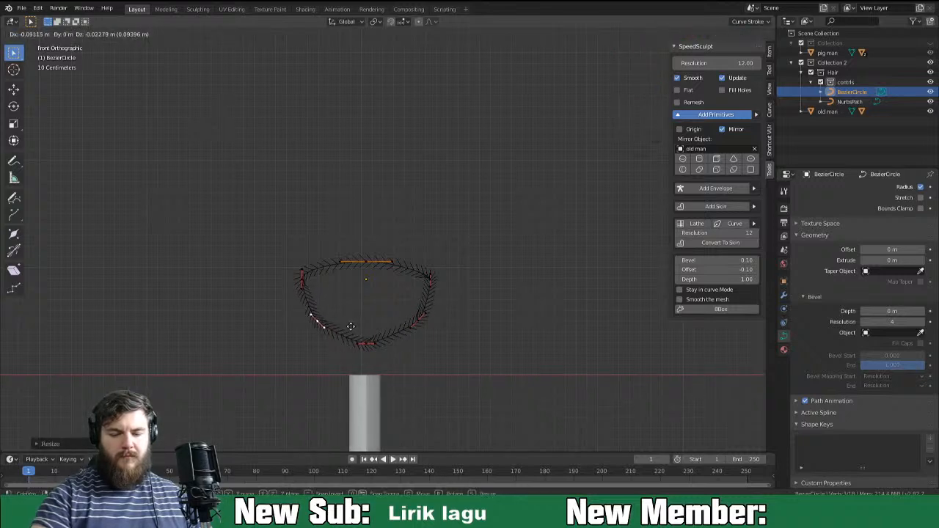
{"action": "left_click", "coordinate": [347, 328]}
{"action": "middle_click_drag", "start_coordinate": [414, 358], "coordinate": [403, 380]}
{"action": "key", "text": "Tab"}
Duplicate the strand path together with its profile curve and place the copies beside the originals along the negative X axis.
{"action": "left_click", "coordinate": [379, 377]}
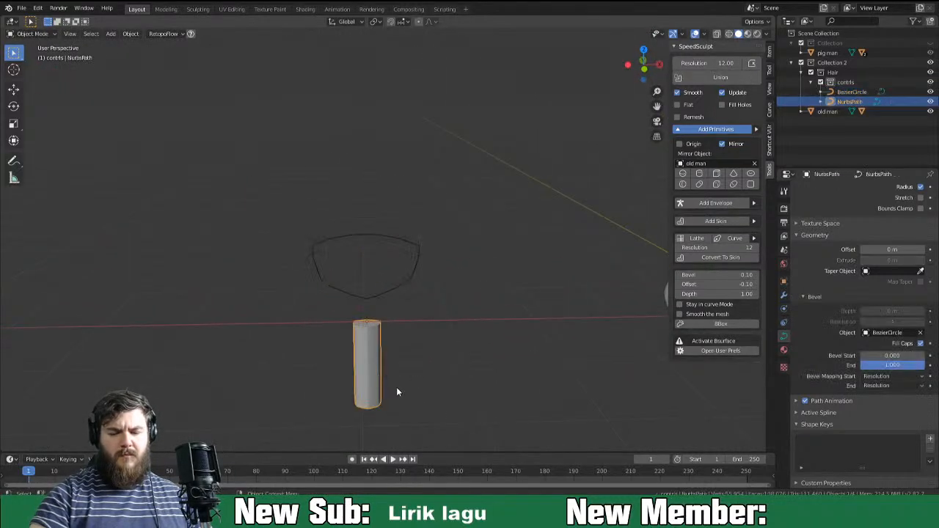
{"action": "left_click", "coordinate": [393, 295], "text": "shift"}
{"action": "key", "text": "shift+d"}
{"action": "key", "text": "x"}
{"action": "key", "text": "x"}
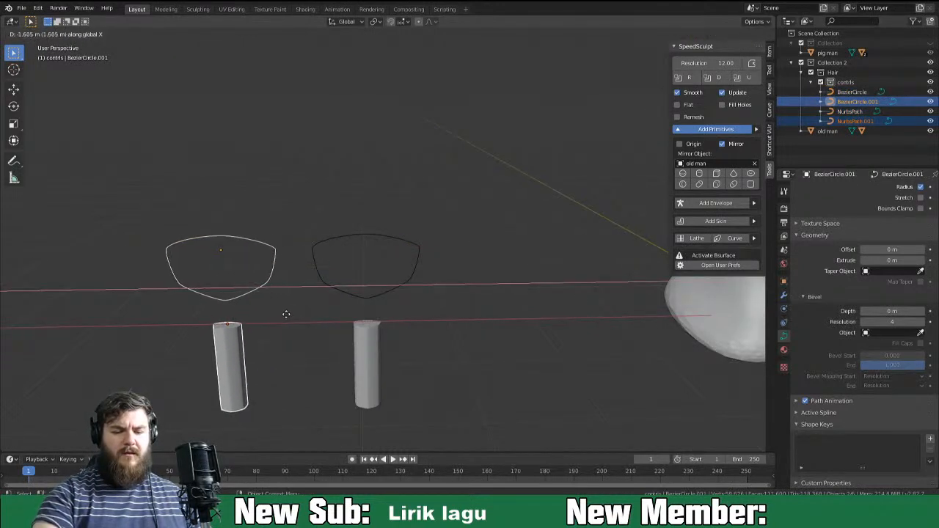
{"action": "left_click", "coordinate": [279, 318]}
{"action": "key", "text": "KP_1"}
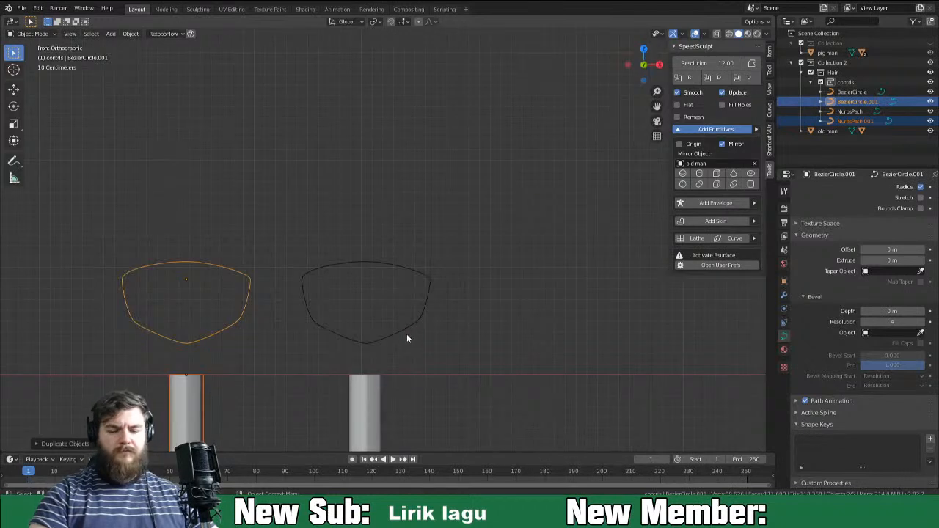
Move the duplicated profile's lower-right control point inward and rotate its handles upright.
{"action": "middle_click_drag", "start_coordinate": [404, 357], "coordinate": [594, 232], "text": "shift"}
{"action": "key", "text": "Tab"}
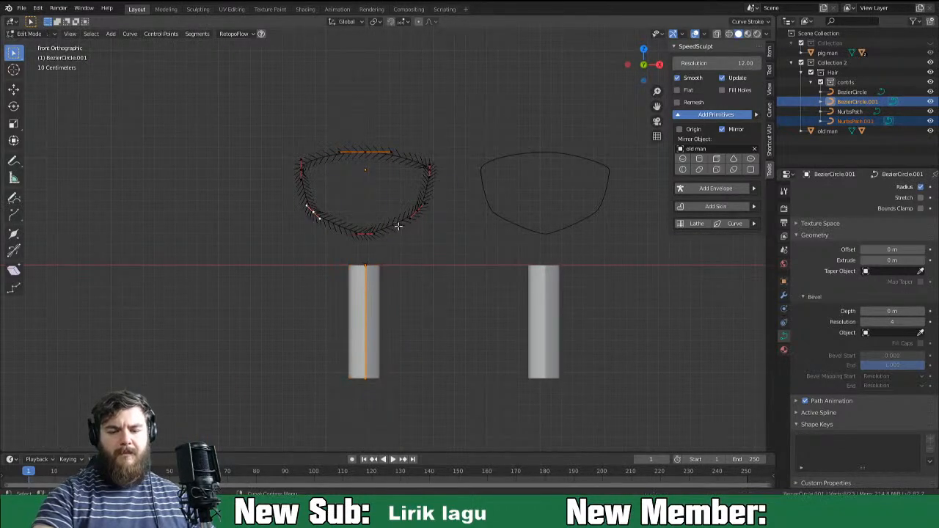
{"action": "key", "text": "g"}
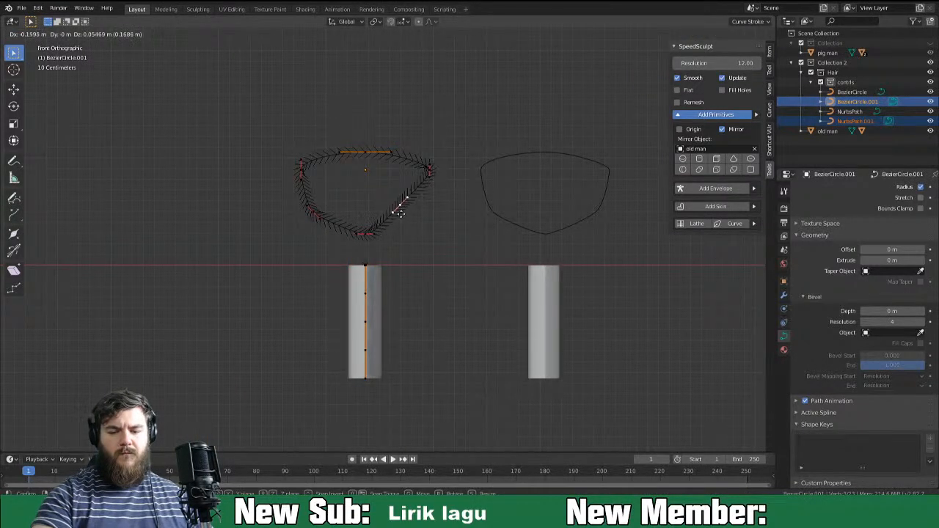
{"action": "left_click", "coordinate": [398, 212]}
{"action": "key", "text": "r"}
{"action": "left_click", "coordinate": [424, 195]}
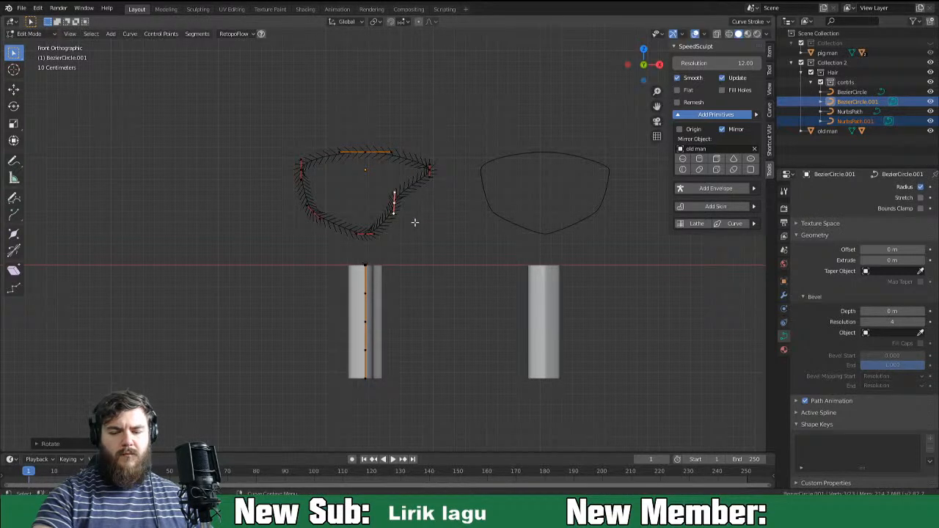
Move the duplicated profile's lower-left control point inward, then rotate and scale its handles to steepen that side.
{"action": "key", "text": "g"}
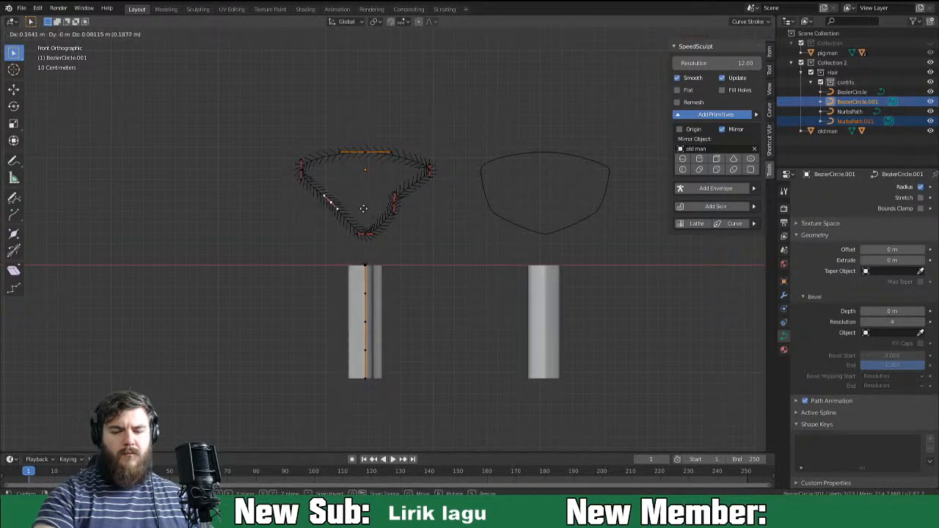
{"action": "left_click", "coordinate": [367, 220]}
{"action": "key", "text": "r"}
{"action": "left_click", "coordinate": [383, 243]}
{"action": "key", "text": "s"}
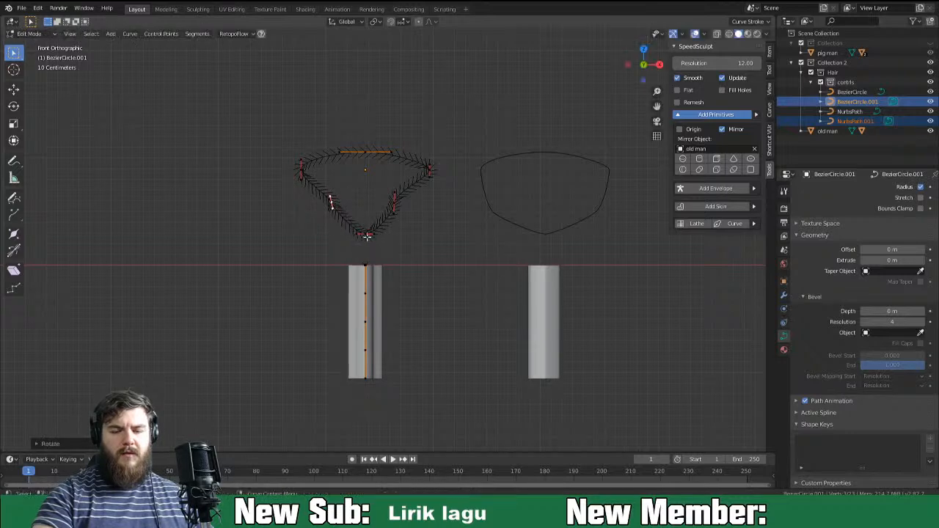
{"action": "left_click", "coordinate": [371, 242]}
Reshape the handles of the duplicated profile's bottom control point and scale them down to about 0.46.
{"action": "left_click", "coordinate": [373, 235]}
{"action": "key", "text": "s"}
{"action": "left_click", "coordinate": [382, 240]}
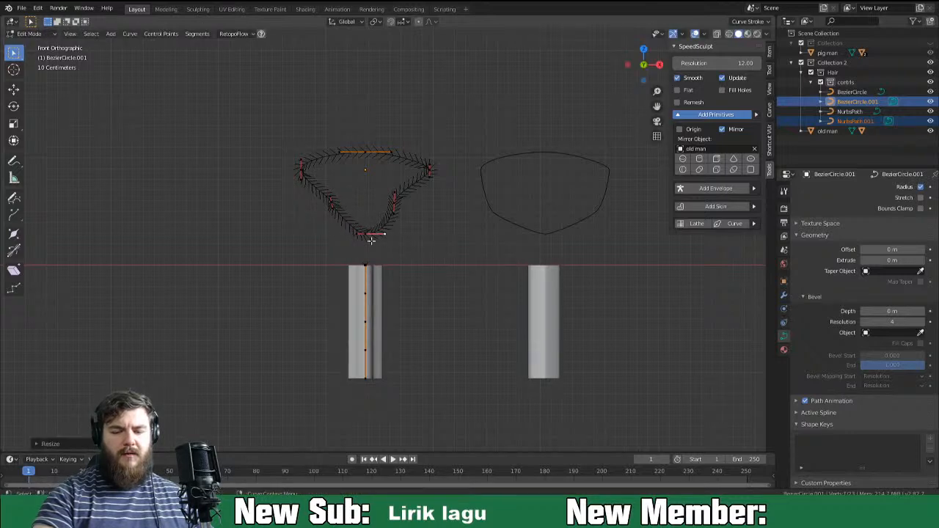
{"action": "key", "text": "g"}
{"action": "left_click", "coordinate": [327, 237]}
{"action": "middle_click_drag", "start_coordinate": [405, 226], "coordinate": [386, 215]}
{"action": "key", "text": "s"}
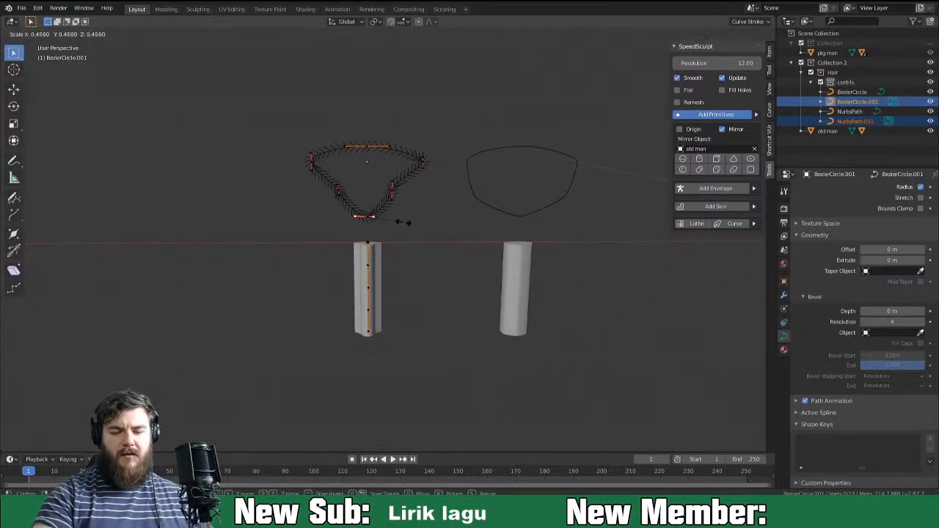
{"action": "left_click", "coordinate": [404, 223]}
Lengthen the handles of the copy's lower-right control point to about double and rotate those of the lower-left point.
{"action": "left_click", "coordinate": [392, 187]}
{"action": "key", "text": "s"}
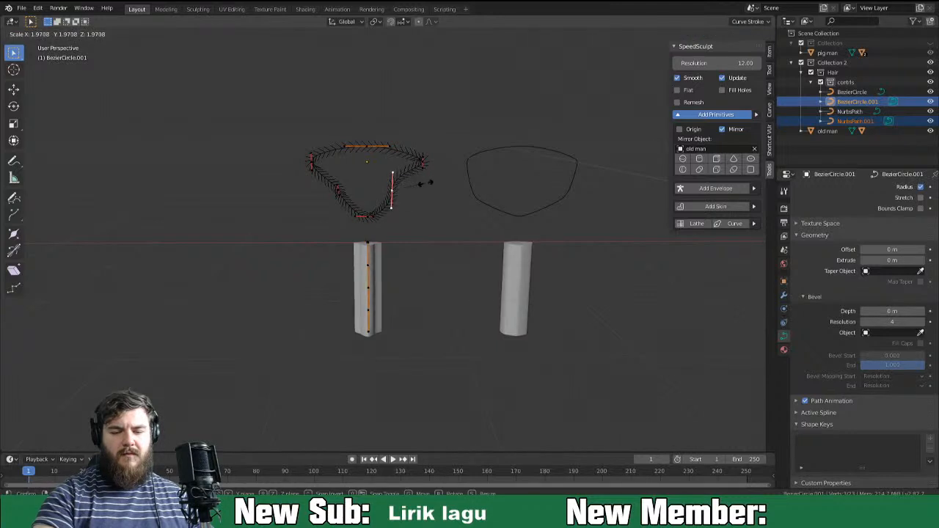
{"action": "left_click", "coordinate": [420, 190]}
{"action": "left_click", "coordinate": [337, 192]}
{"action": "key", "text": "r"}
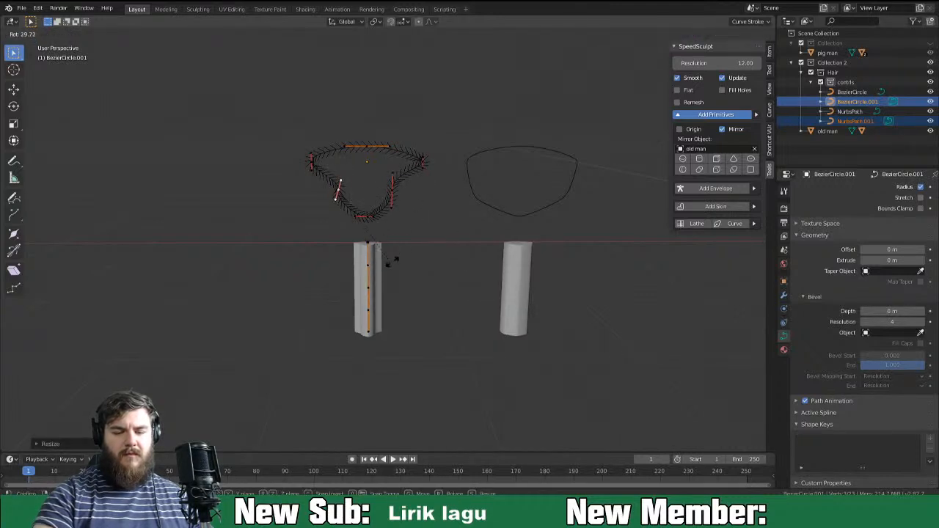
{"action": "left_click", "coordinate": [413, 197]}
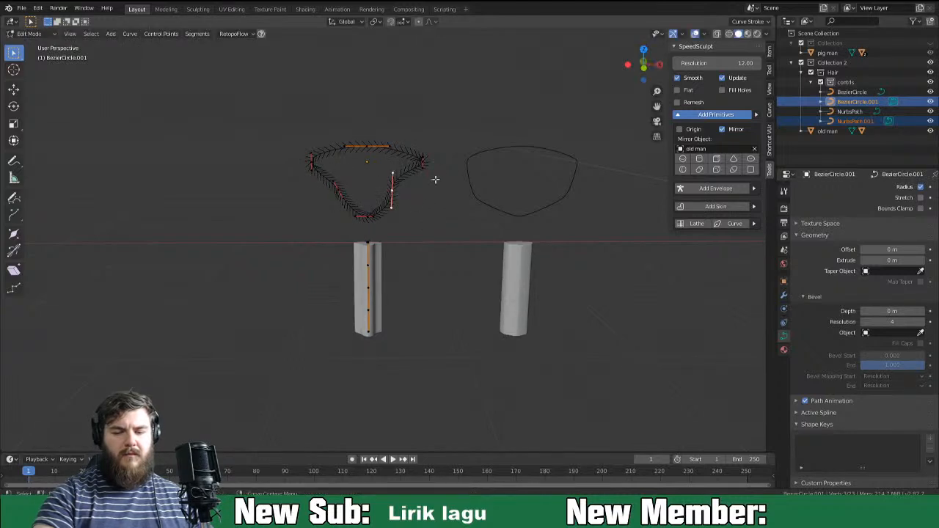
Rotate, reposition and resize the lower-right control point of the duplicated profile so its slope mirrors the lower-left side.
{"action": "key", "text": "r"}
{"action": "left_click", "coordinate": [444, 193]}
{"action": "key", "text": "g"}
{"action": "left_click", "coordinate": [428, 196]}
{"action": "key", "text": "s"}
{"action": "left_click", "coordinate": [428, 196]}
{"action": "key", "text": "r"}
{"action": "left_click", "coordinate": [433, 202]}
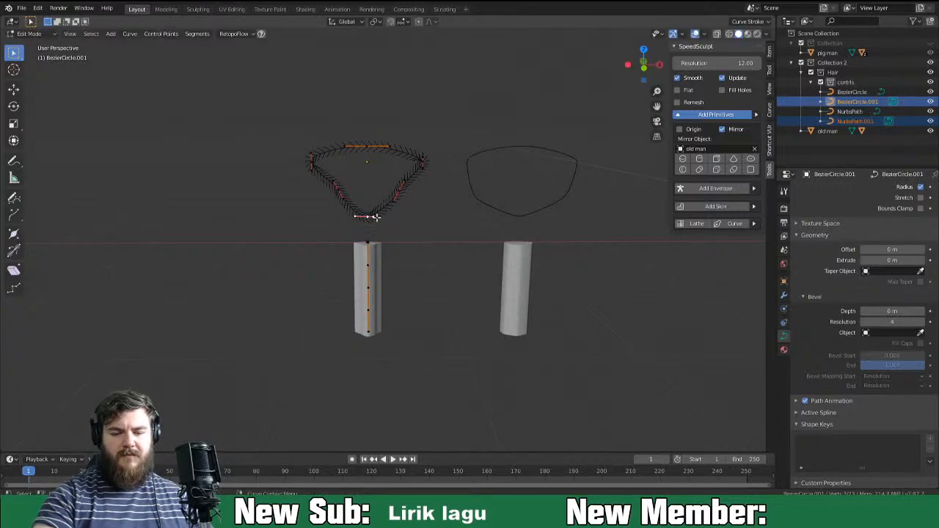
Adjust the right handle of the duplicated profile's bottom control point to round the tip, and finish editing the profile.
{"action": "left_click", "coordinate": [377, 217]}
{"action": "key", "text": "g"}
{"action": "left_click", "coordinate": [390, 218]}
{"action": "middle_click_drag", "start_coordinate": [378, 281], "coordinate": [412, 246]}
{"action": "key", "text": "Tab"}
Reduce the curve radius at the bottom and top control points of the duplicated strand path to taper both ends.
{"action": "left_click", "coordinate": [409, 247]}
{"action": "key", "text": "Tab"}
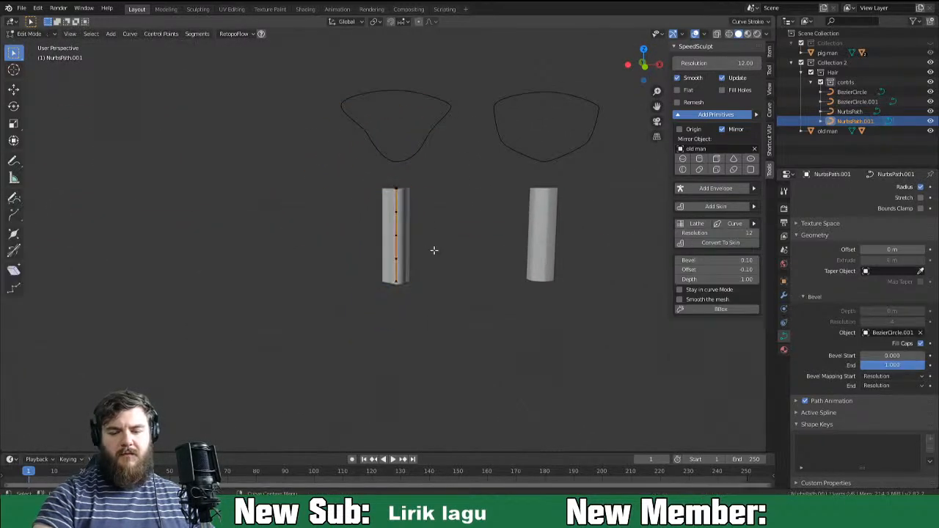
{"action": "key", "text": "alt+s"}
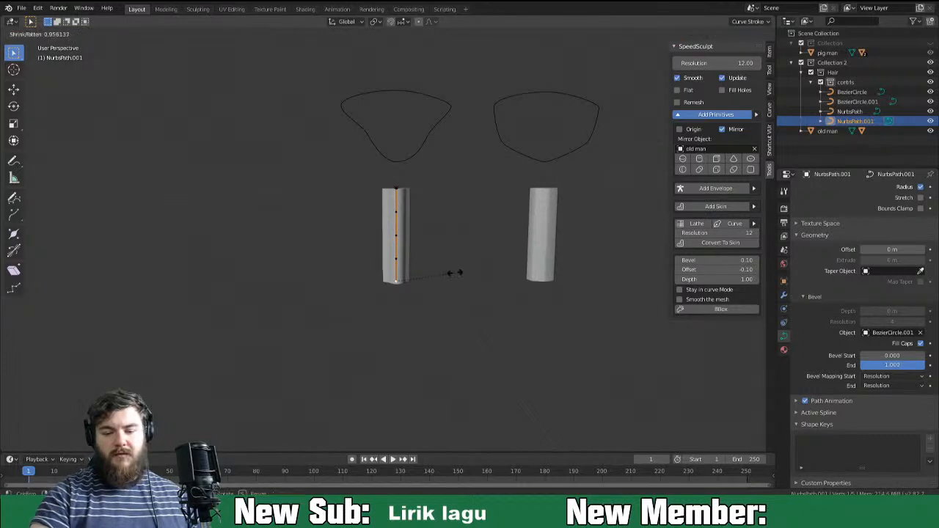
{"action": "left_click", "coordinate": [414, 286]}
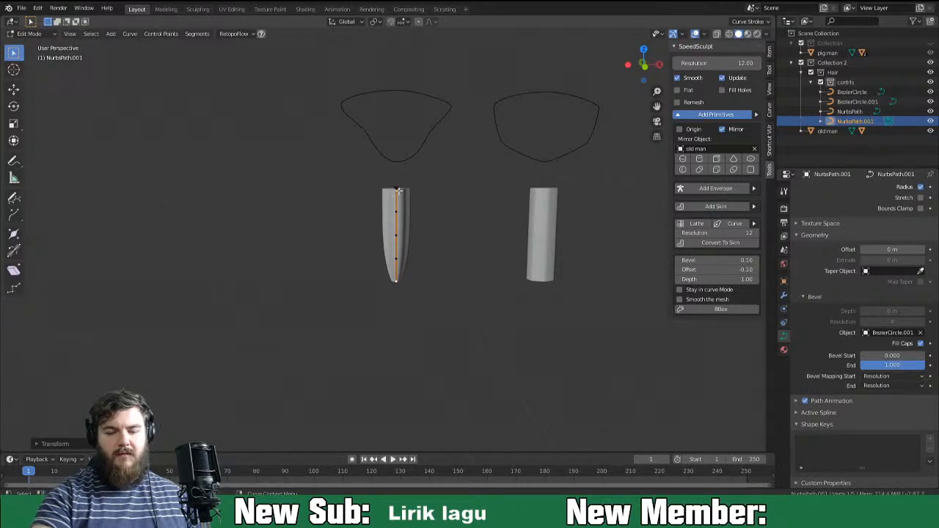
{"action": "key", "text": "alt+s"}
{"action": "left_click", "coordinate": [433, 199]}
Increase the radius of the duplicated strand's second and middle control points to make its upper body fuller.
{"action": "left_click", "coordinate": [397, 214]}
{"action": "key", "text": "alt+s"}
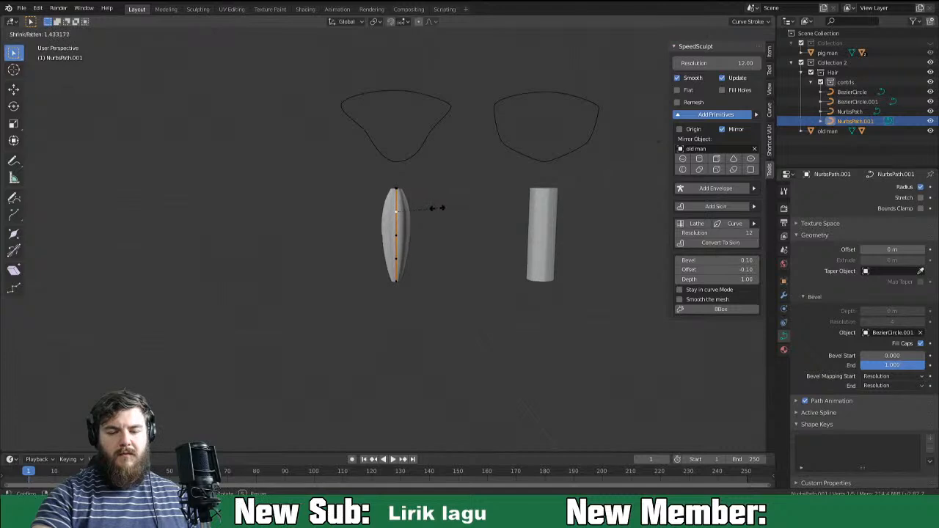
{"action": "left_click", "coordinate": [446, 208]}
{"action": "key", "text": "alt+s"}
{"action": "left_click", "coordinate": [449, 239]}
Reduce the radius of the duplicated strand's two lowest control points to narrow it to a pointed tip.
{"action": "left_click", "coordinate": [399, 263]}
{"action": "key", "text": "alt+s"}
{"action": "left_click", "coordinate": [437, 257]}
{"action": "left_click", "coordinate": [400, 280]}
{"action": "key", "text": "alt+s"}
{"action": "left_click", "coordinate": [429, 279]}
{"action": "key", "text": "Tab"}
Taper both ends of the original strand path by reducing the radius of its bottom and top control points.
{"action": "middle_click_drag", "start_coordinate": [517, 248], "coordinate": [402, 245], "text": "shift"}
{"action": "left_click", "coordinate": [430, 254]}
{"action": "key", "text": "Tab"}
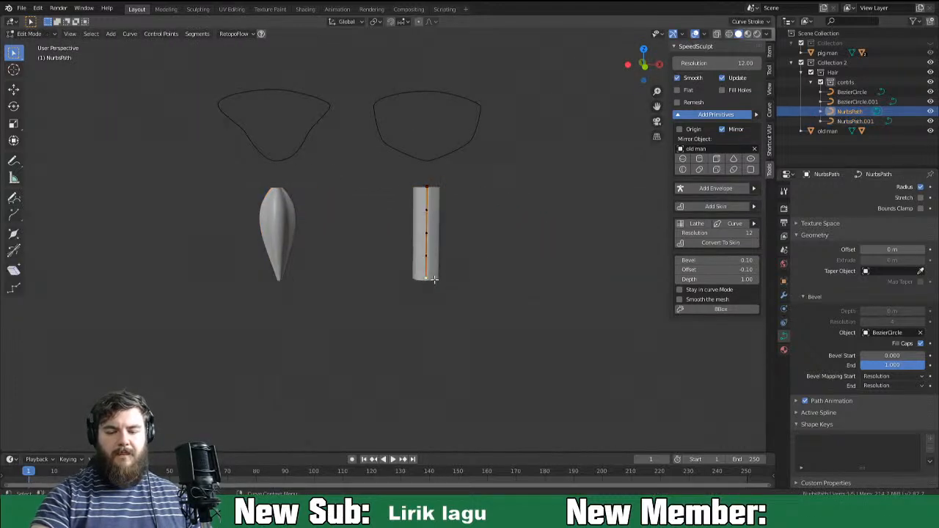
{"action": "key", "text": "alt+s"}
{"action": "left_click", "coordinate": [463, 276]}
{"action": "left_click", "coordinate": [443, 196]}
{"action": "key", "text": "alt+s"}
{"action": "left_click", "coordinate": [446, 195]}
Widen the original strand's upper body by adjusting the radius of its second and middle control points.
{"action": "left_click", "coordinate": [430, 211]}
{"action": "key", "text": "alt+s"}
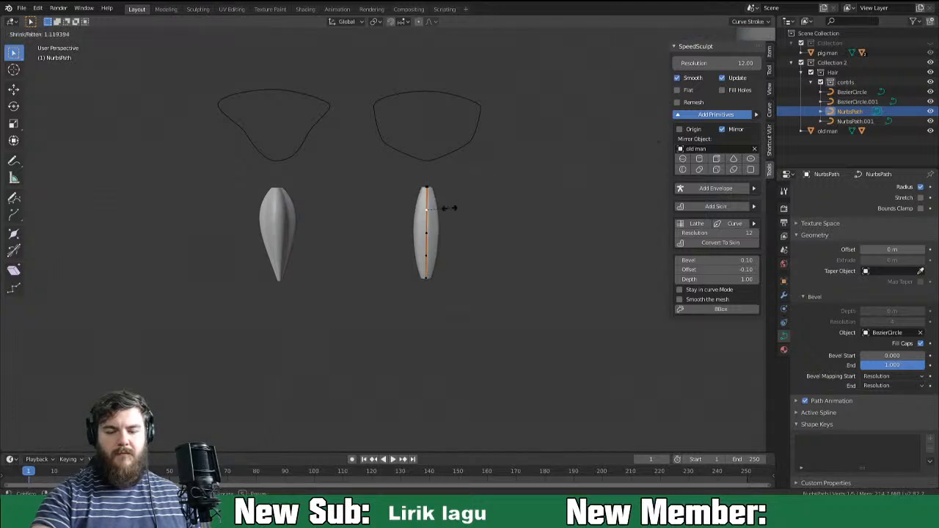
{"action": "left_click", "coordinate": [463, 206]}
{"action": "key", "text": "alt+s"}
{"action": "left_click", "coordinate": [465, 241]}
Narrow the lower part of the original strand to a pointed tip by adjusting its lower control points' radius.
{"action": "left_click", "coordinate": [440, 255]}
{"action": "key", "text": "alt+s"}
{"action": "left_click", "coordinate": [440, 256]}
{"action": "key", "text": "alt+s"}
{"action": "left_click", "coordinate": [458, 286]}
{"action": "key", "text": "Tab"}
Move both strand paths out of the contrls collection into the Hair collection.
{"action": "middle_click_drag", "start_coordinate": [527, 235], "coordinate": [411, 240]}
{"action": "scroll", "coordinate": [520, 289], "scroll_direction": "down", "scroll_amount": 6}
{"action": "scroll", "coordinate": [404, 275], "scroll_direction": "up", "scroll_amount": 2}
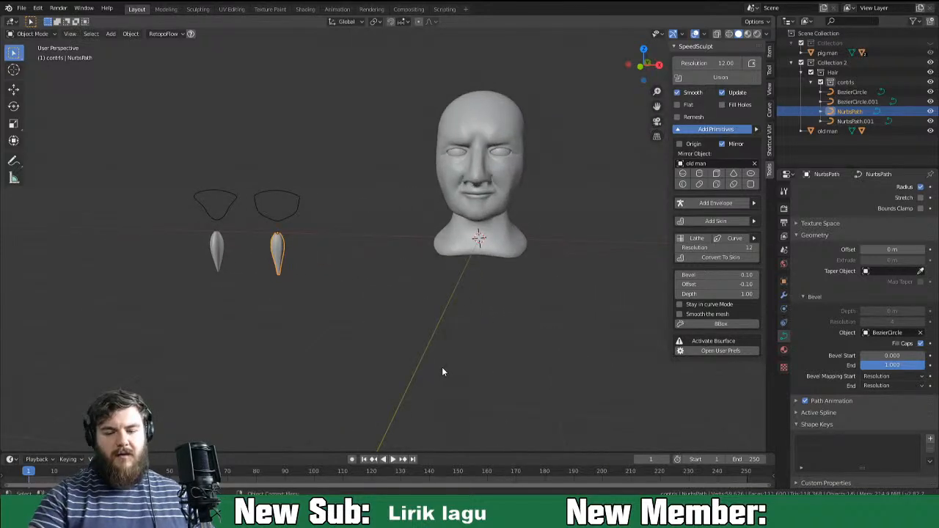
{"action": "mouse_move", "coordinate": [512, 308]}
{"action": "middle_mouse_down"}
{"action": "mouse_move", "coordinate": [460, 304]}
{"action": "mouse_move", "coordinate": [514, 322]}
{"action": "middle_mouse_up"}
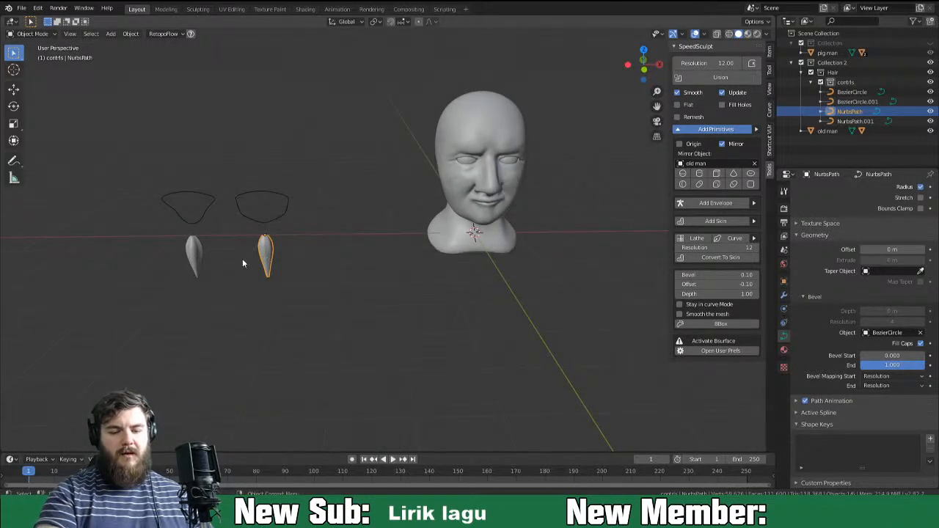
{"action": "left_click", "coordinate": [194, 261]}
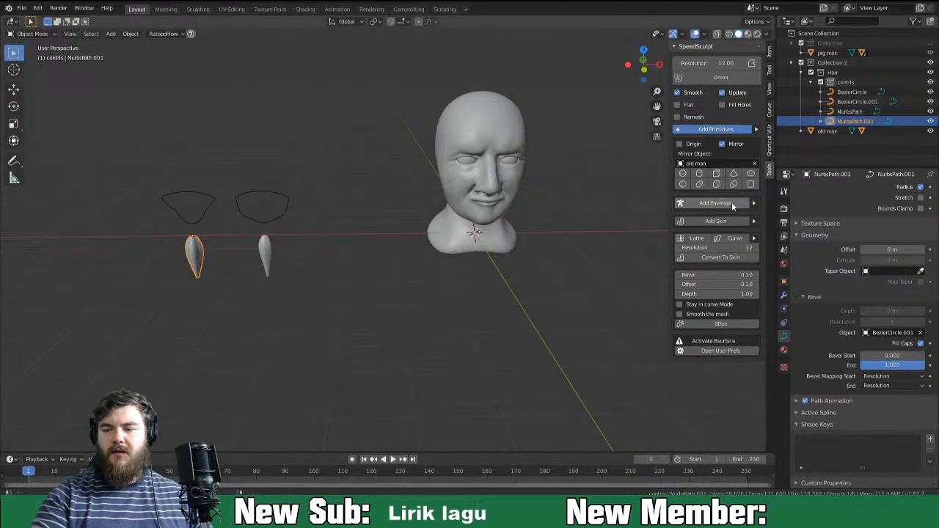
{"action": "left_click", "coordinate": [266, 252], "text": "shift"}
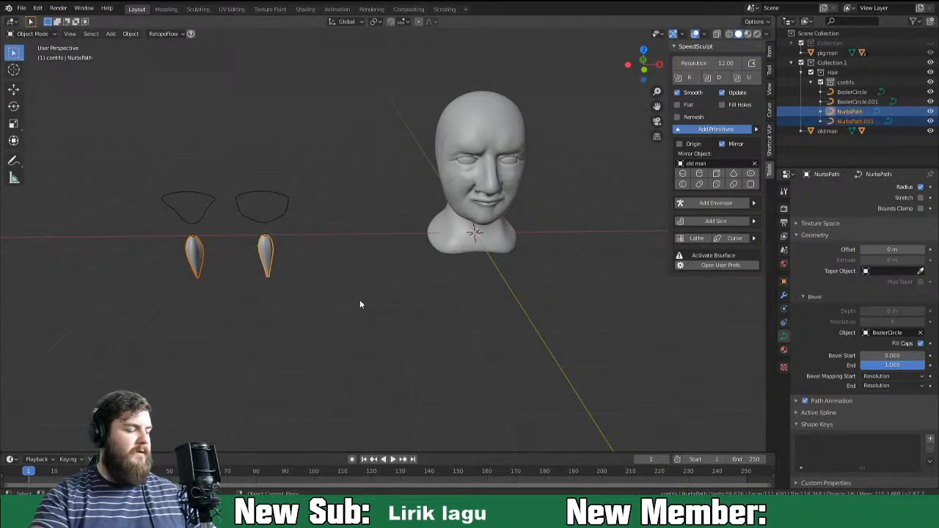
{"action": "key", "text": "m"}
{"action": "mouse_move", "coordinate": [355, 320]}
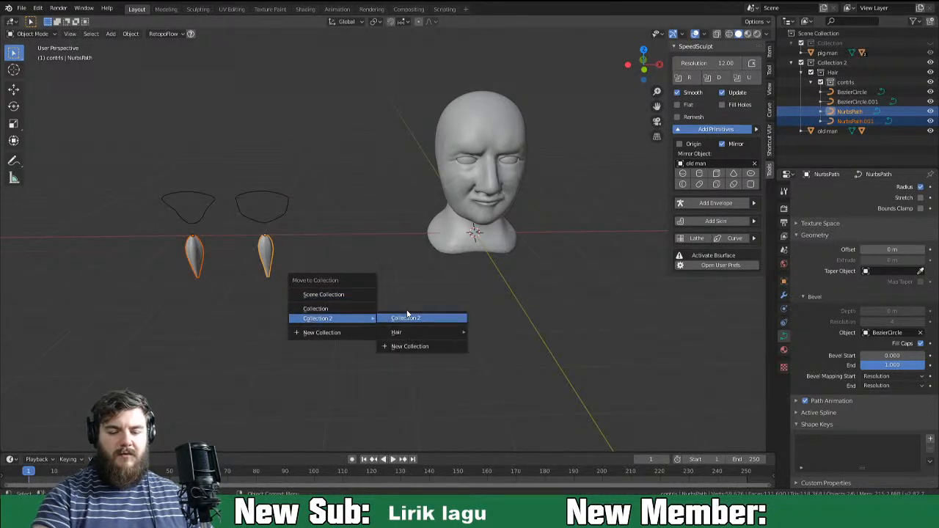
{"action": "mouse_move", "coordinate": [461, 335]}
{"action": "left_click", "coordinate": [496, 333]}
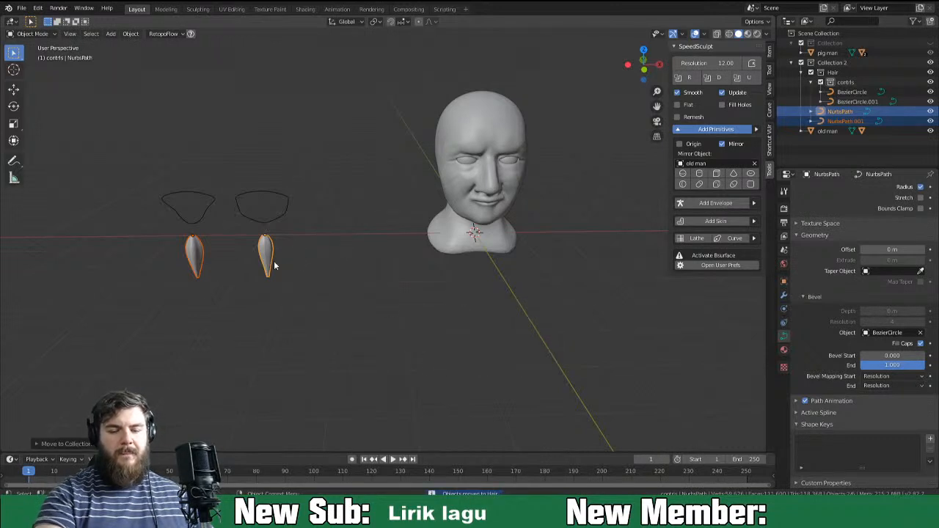
Move both strands over to the head and raise them along the Z axis to jaw height.
{"action": "key", "text": "g"}
{"action": "left_click", "coordinate": [515, 264]}
{"action": "key", "text": "g"}
{"action": "key", "text": "z"}
{"action": "left_click", "coordinate": [526, 228]}
{"action": "mouse_move", "coordinate": [531, 244]}
{"action": "middle_mouse_down"}
{"action": "mouse_move", "coordinate": [499, 217]}
{"action": "mouse_move", "coordinate": [520, 232]}
{"action": "middle_mouse_up"}
Move the strand with the concave-sided profile out into the free space beside the head.
{"action": "left_click", "coordinate": [444, 211]}
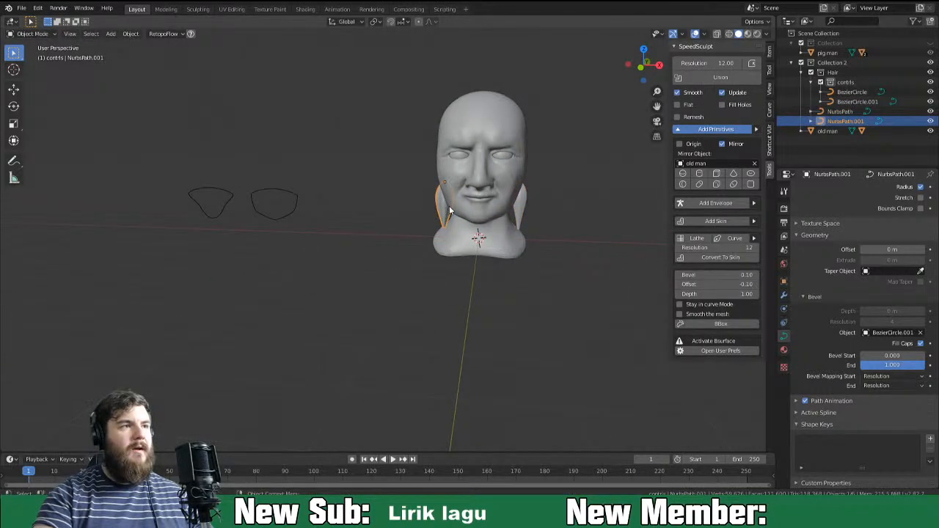
{"action": "key", "text": "g"}
{"action": "left_click", "coordinate": [398, 211]}
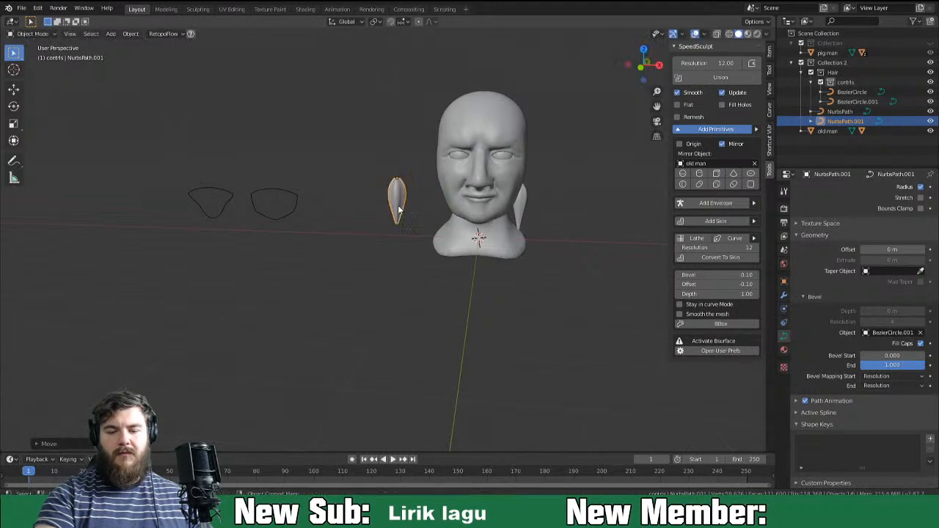
Select the strand with the original profile and turn on snapping with Face as the target.
{"action": "left_click", "coordinate": [521, 199]}
{"action": "middle_click_drag", "start_coordinate": [526, 223], "coordinate": [487, 214]}
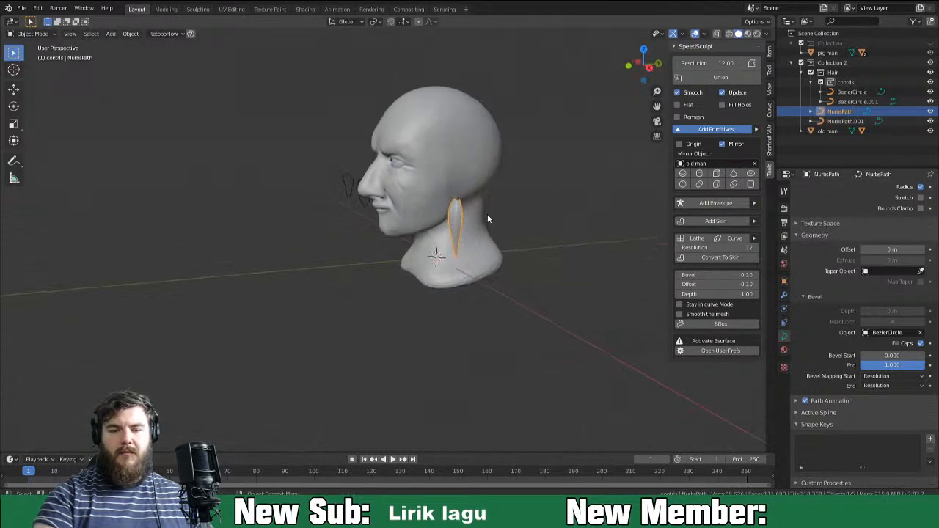
{"action": "left_click", "coordinate": [392, 23]}
{"action": "left_click", "coordinate": [402, 22]}
{"action": "left_click", "coordinate": [409, 80]}
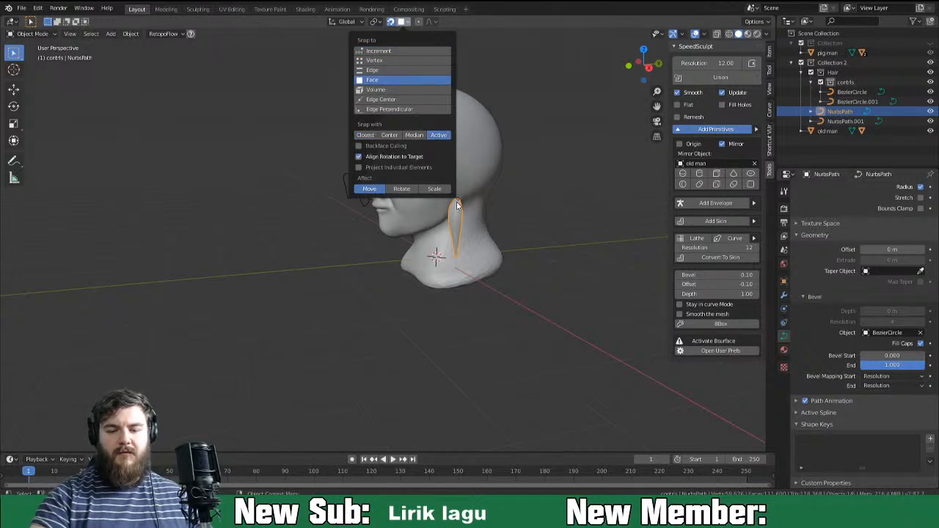
Snap the strand onto the underside of the chin and rotate it about the global X axis.
{"action": "key", "text": "g"}
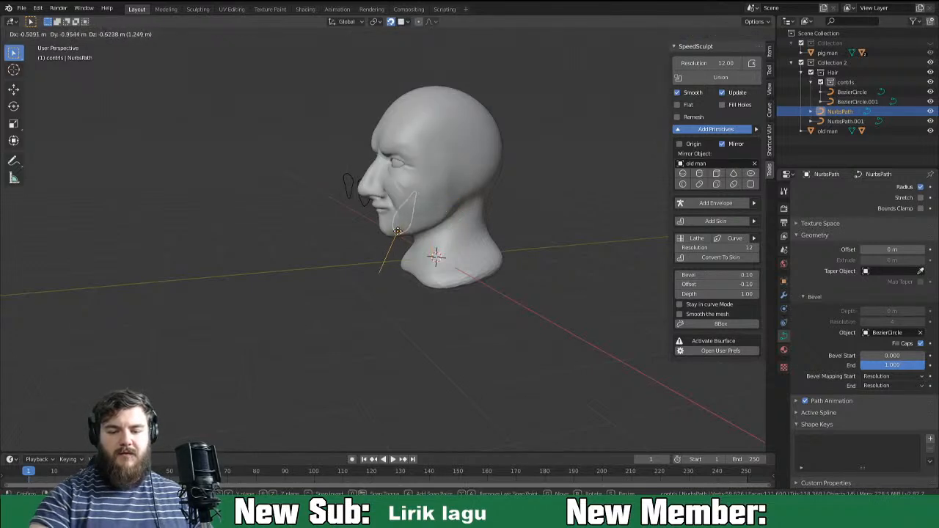
{"action": "left_click", "coordinate": [419, 249]}
{"action": "middle_click_drag", "start_coordinate": [419, 248], "coordinate": [469, 256]}
{"action": "key", "text": "r"}
{"action": "key", "text": "x"}
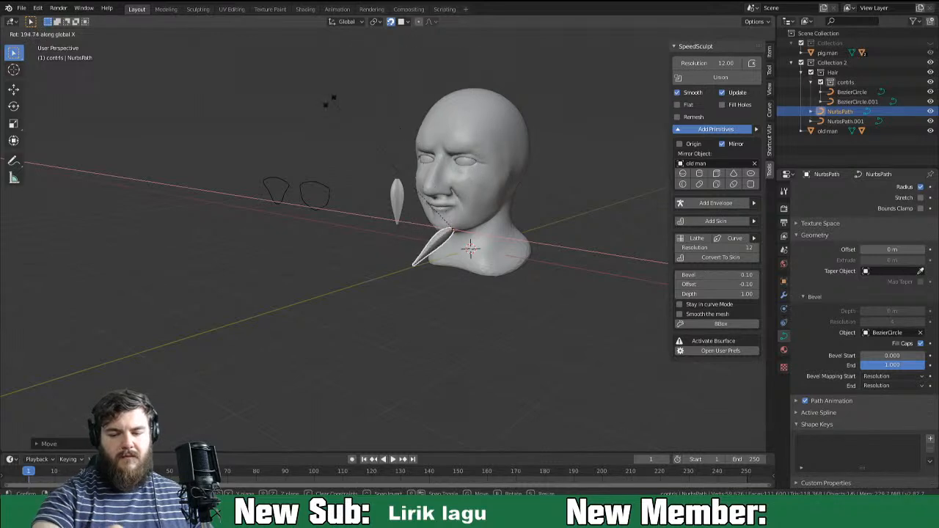
{"action": "left_click", "coordinate": [290, 270]}
Rotate the chin strand about its local Z axis.
{"action": "key", "text": "r"}
{"action": "key", "text": "z"}
{"action": "key", "text": "z"}
{"action": "left_click", "coordinate": [524, 171]}
Rotate the strand in the side view so it hangs downward from the underside of the chin.
{"action": "middle_click_drag", "start_coordinate": [518, 216], "coordinate": [507, 261]}
{"action": "key", "text": "r"}
{"action": "left_click", "coordinate": [572, 245]}
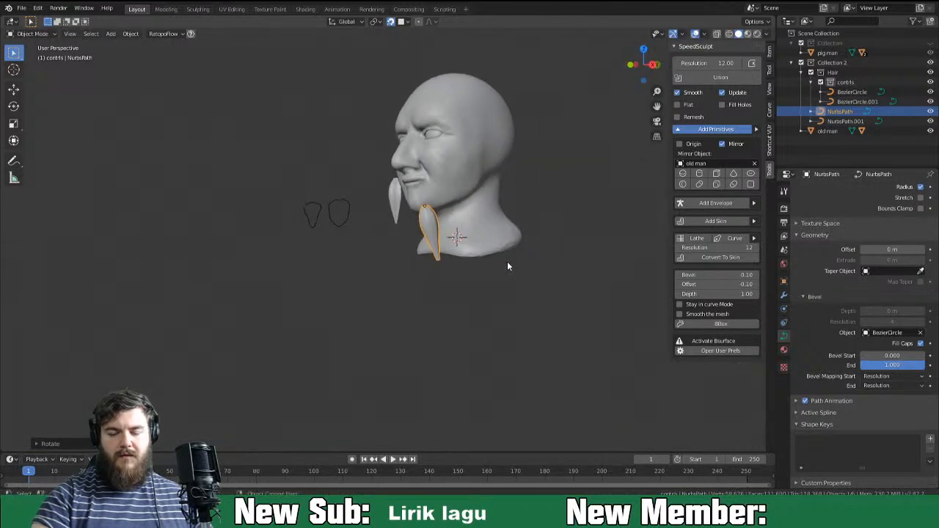
{"action": "key", "text": "r"}
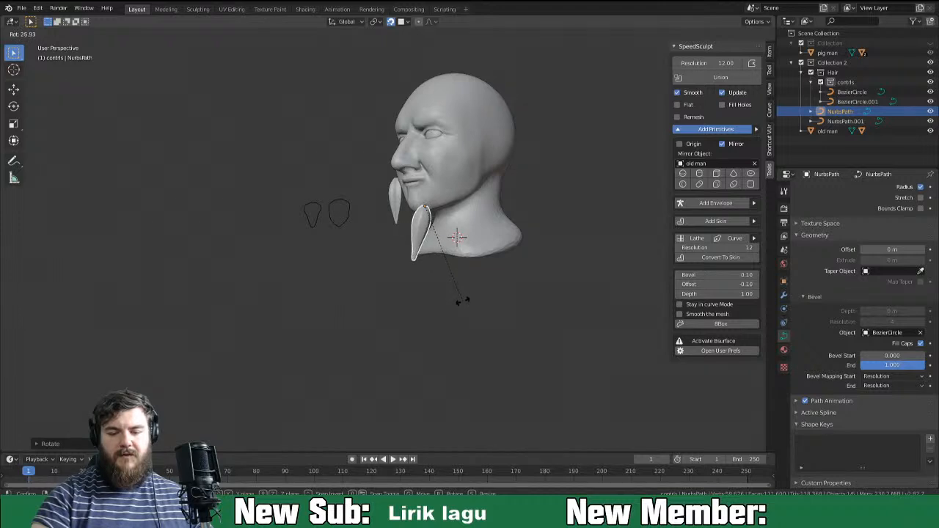
{"action": "left_click", "coordinate": [451, 298]}
{"action": "middle_click_drag", "start_coordinate": [475, 258], "coordinate": [451, 304]}
{"action": "middle_click_drag", "start_coordinate": [439, 253], "coordinate": [517, 248]}
{"action": "scroll", "coordinate": [515, 248], "scroll_direction": "up", "scroll_amount": 2}
{"action": "middle_click_drag", "start_coordinate": [467, 429], "coordinate": [496, 329]}
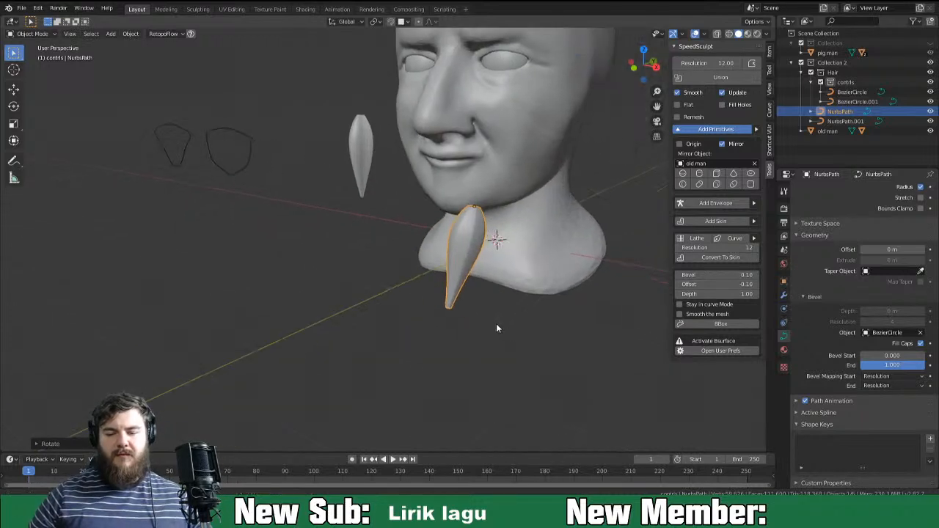
{"action": "middle_click_drag", "start_coordinate": [499, 291], "coordinate": [558, 260]}
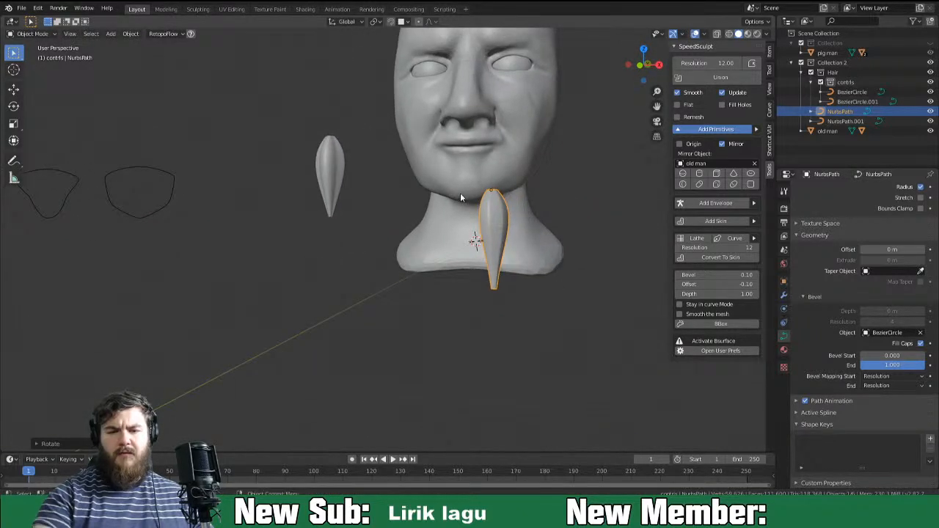
Snap the strand from the chin onto the side of the jaw, keeping surface snapping on.
{"action": "left_click", "coordinate": [391, 21]}
{"action": "left_click", "coordinate": [407, 21]}
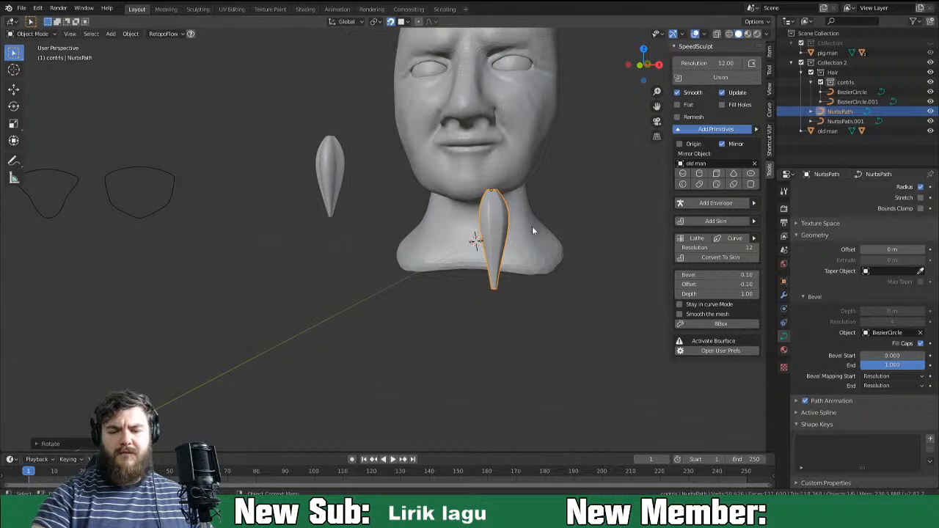
{"action": "middle_click_drag", "start_coordinate": [462, 143], "coordinate": [489, 205]}
{"action": "key", "text": "g"}
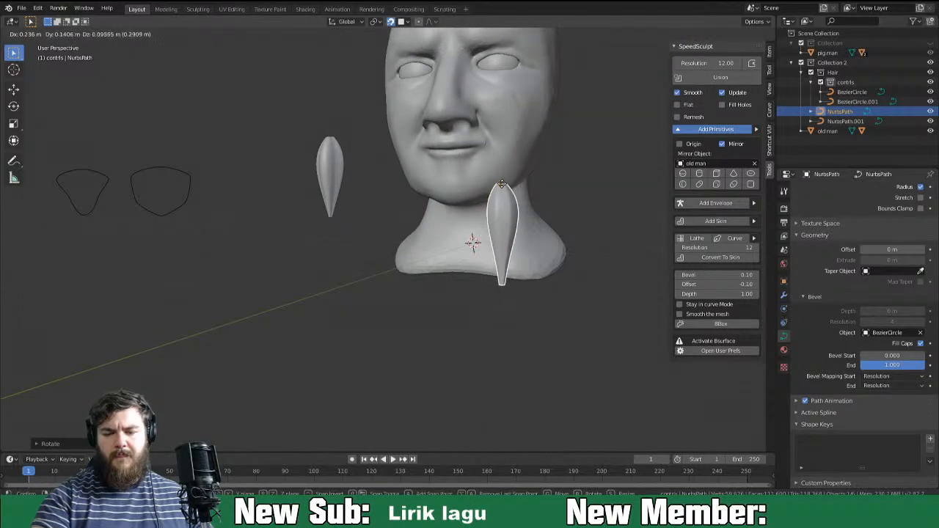
{"action": "left_click", "coordinate": [536, 185]}
Scale the strand down slightly and snap it farther back and up along the jaw, below the ear area.
{"action": "middle_click_drag", "start_coordinate": [536, 186], "coordinate": [489, 189]}
{"action": "key", "text": "s"}
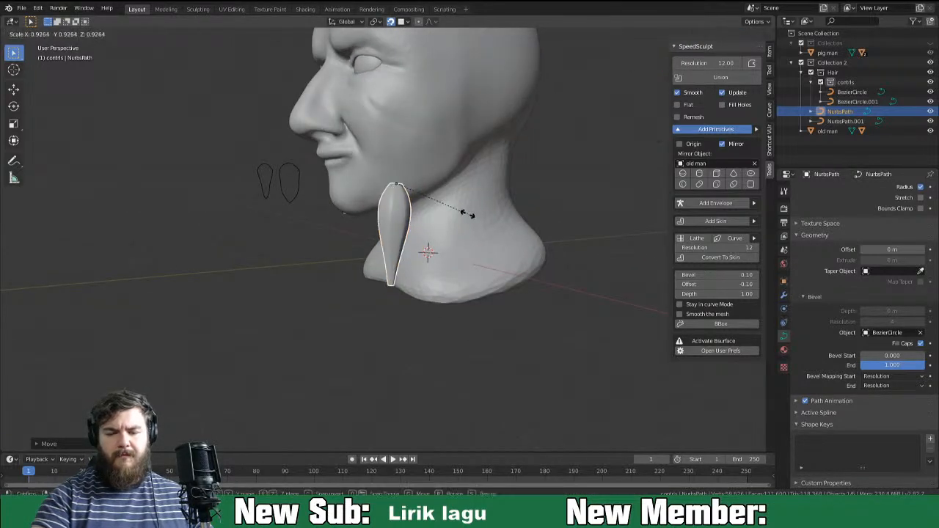
{"action": "left_click", "coordinate": [465, 213]}
{"action": "key", "text": "g"}
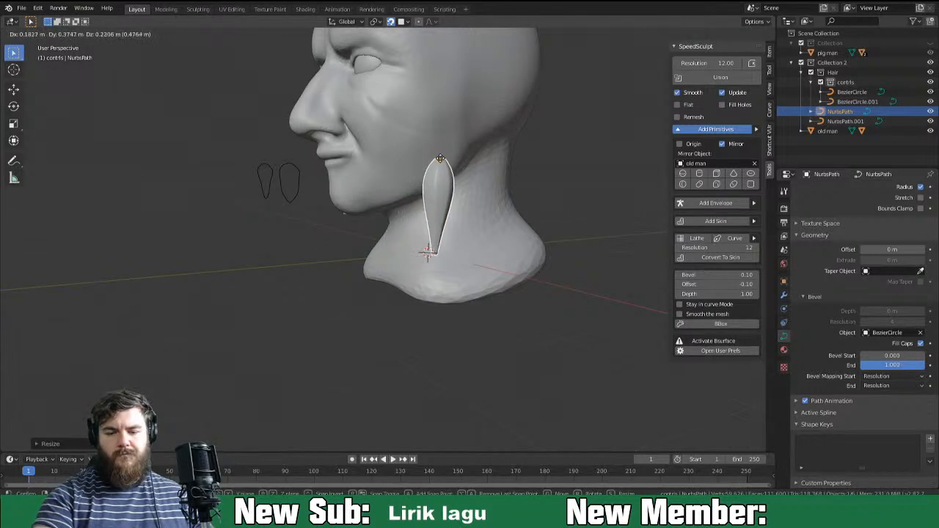
{"action": "left_click", "coordinate": [449, 147]}
{"action": "middle_click_drag", "start_coordinate": [468, 218], "coordinate": [450, 222]}
Adjust the radius of the strand's control points so its lower part is fuller and the whole shape a slim oval.
{"action": "key", "text": "Tab"}
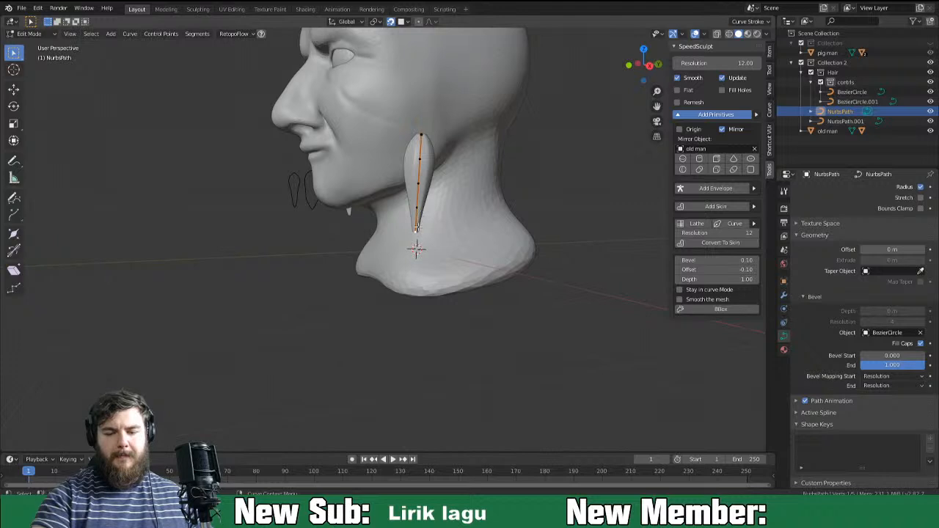
{"action": "key", "text": "alt+s"}
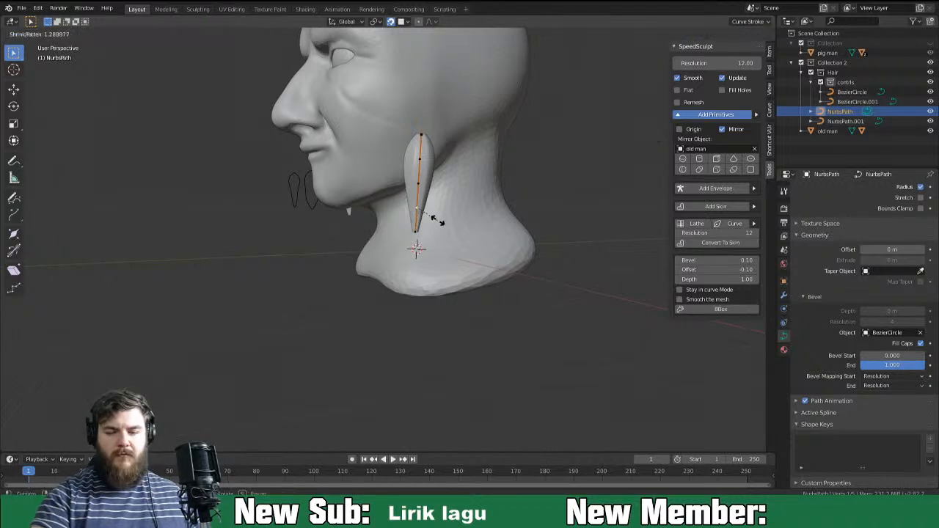
{"action": "left_click", "coordinate": [467, 224]}
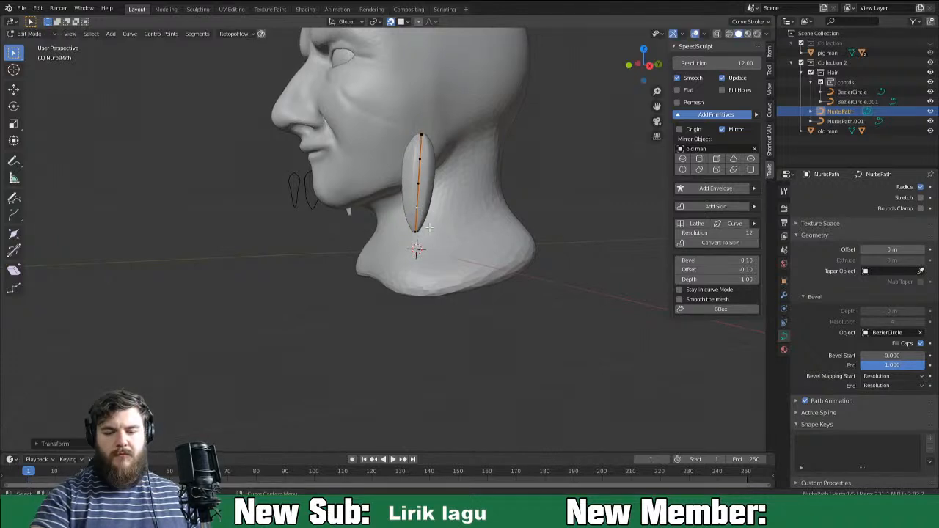
{"action": "key", "text": "alt+s"}
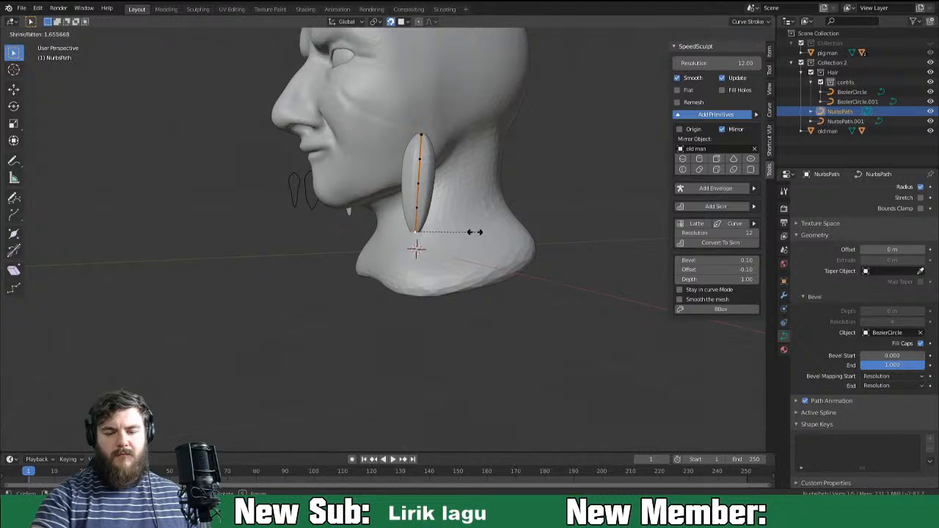
{"action": "left_click", "coordinate": [474, 232]}
{"action": "key", "text": "alt+s"}
{"action": "left_click", "coordinate": [423, 188]}
{"action": "key", "text": "alt+s"}
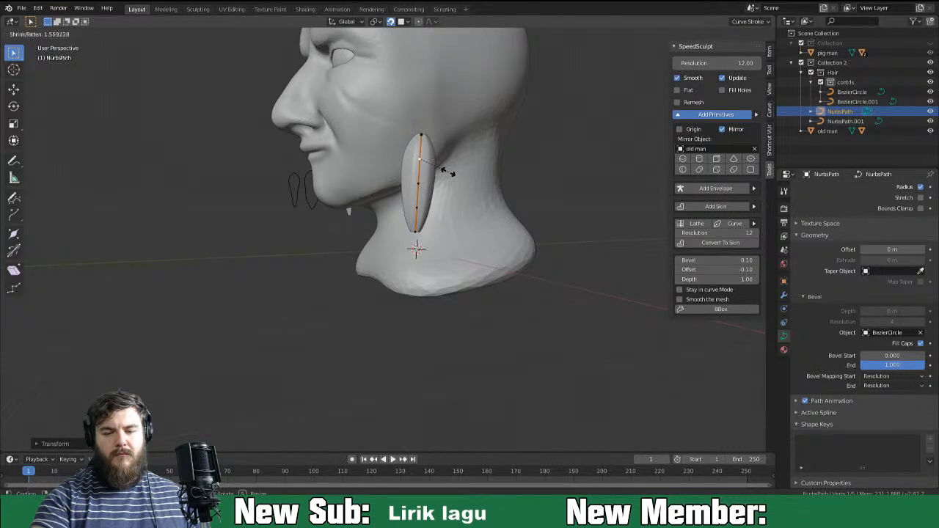
{"action": "left_click", "coordinate": [445, 172]}
Return to Object Mode, scale the strand down and rotate it in the side view to hang from the jaw.
{"action": "key", "text": "Tab"}
{"action": "middle_click_drag", "start_coordinate": [445, 217], "coordinate": [410, 219]}
{"action": "key", "text": "s"}
{"action": "left_click", "coordinate": [582, 214]}
{"action": "key", "text": "r"}
{"action": "left_click", "coordinate": [473, 154]}
Rotate the strand about its local Z axis to align its profile with the side of the jaw.
{"action": "middle_click_drag", "start_coordinate": [476, 147], "coordinate": [573, 206]}
{"action": "key", "text": "r"}
{"action": "key", "text": "z"}
{"action": "key", "text": "z"}
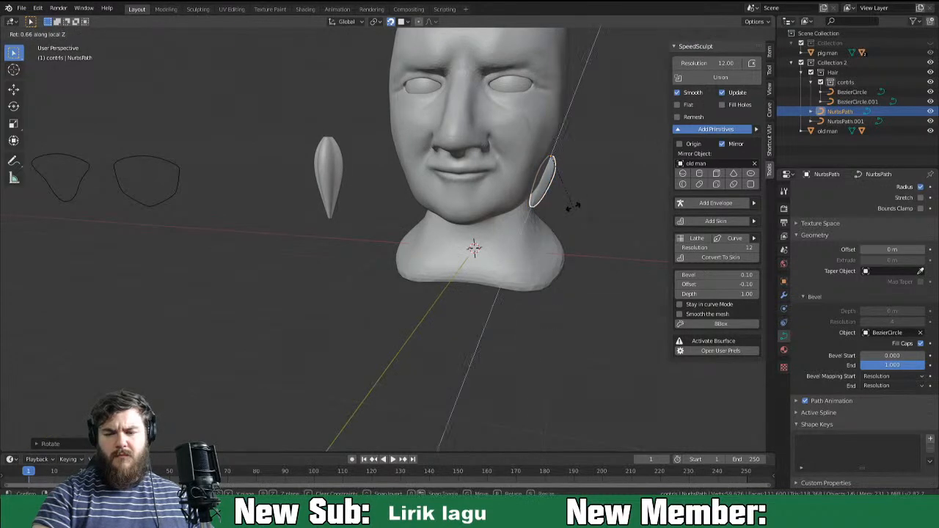
{"action": "left_click", "coordinate": [579, 171]}
{"action": "middle_click_drag", "start_coordinate": [567, 227], "coordinate": [444, 252]}
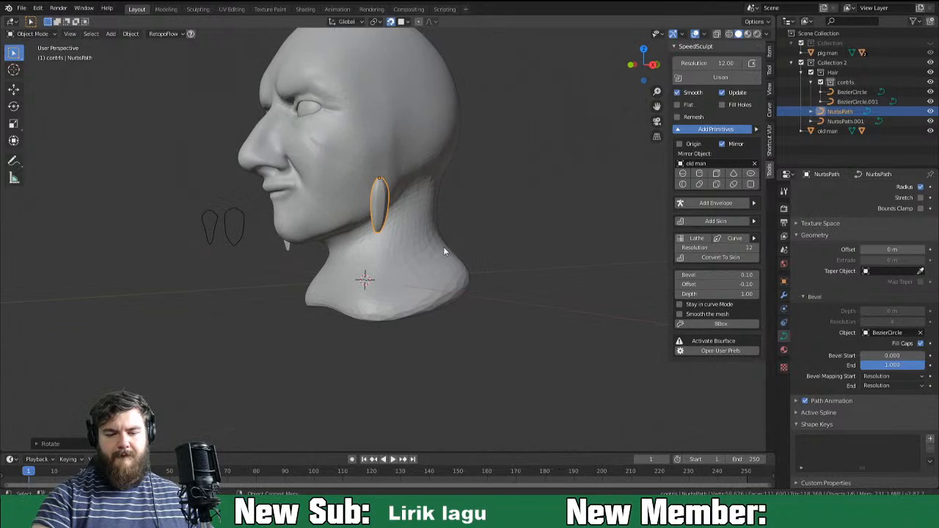
Duplicate the strand four times, snapping each copy along the jawline in a row toward the chin.
{"action": "key", "text": "shift+d"}
{"action": "left_click", "coordinate": [361, 205]}
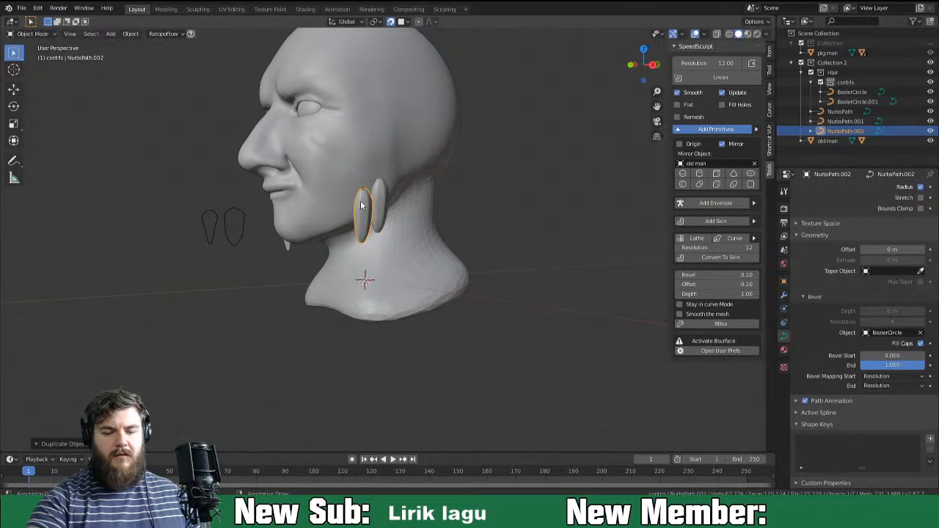
{"action": "key", "text": "shift+d"}
{"action": "left_click", "coordinate": [342, 209]}
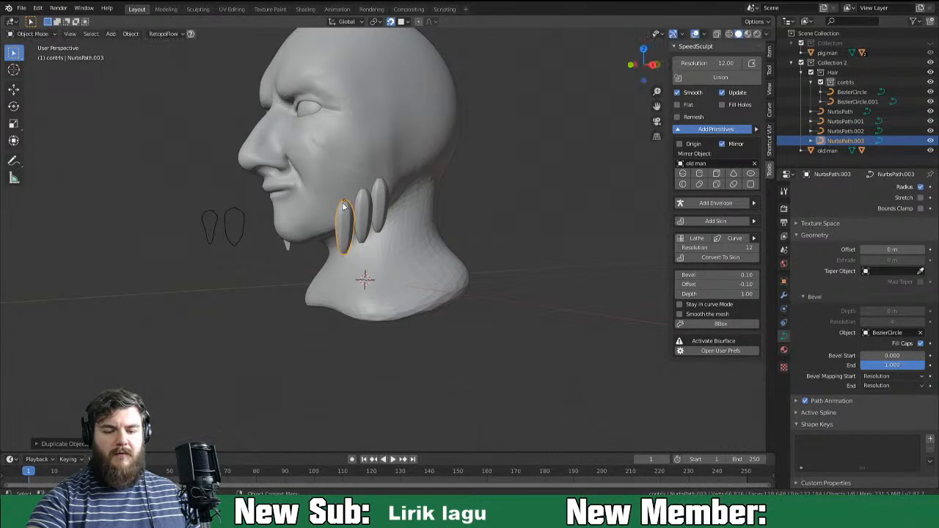
{"action": "key", "text": "shift+d"}
{"action": "left_click", "coordinate": [323, 213]}
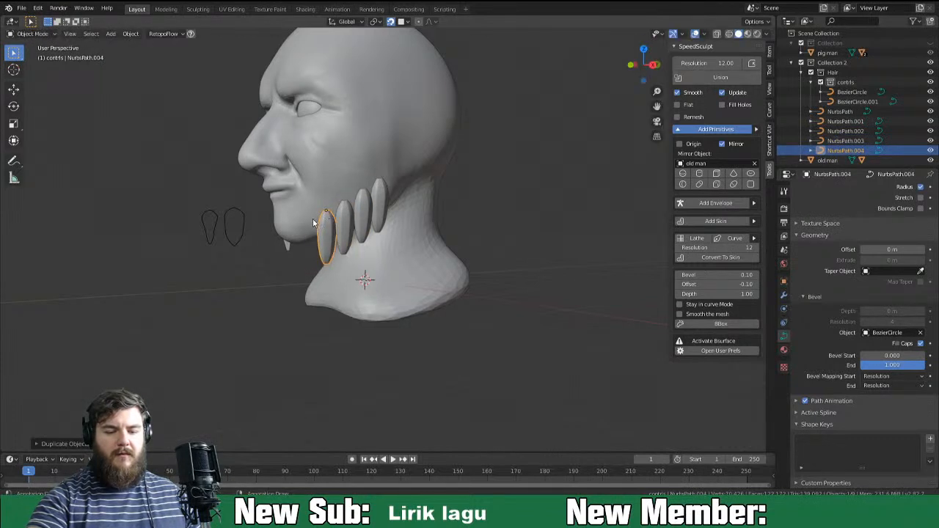
{"action": "key", "text": "shift+d"}
{"action": "left_click", "coordinate": [308, 221]}
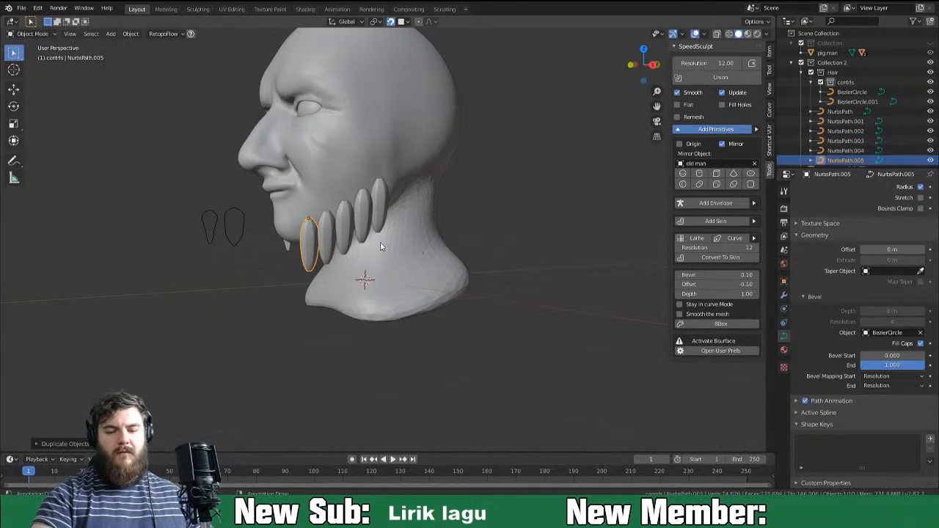
Select all five jaw strands and add an X-axis Mirror modifier to the front one, with the old man head as mirror object.
{"action": "left_click", "coordinate": [382, 201]}
{"action": "left_click", "coordinate": [364, 219], "text": "shift"}
{"action": "left_click", "coordinate": [345, 231], "text": "shift"}
{"action": "left_click", "coordinate": [327, 249], "text": "shift"}
{"action": "left_click", "coordinate": [309, 245], "text": "shift"}
{"action": "left_click", "coordinate": [784, 294]}
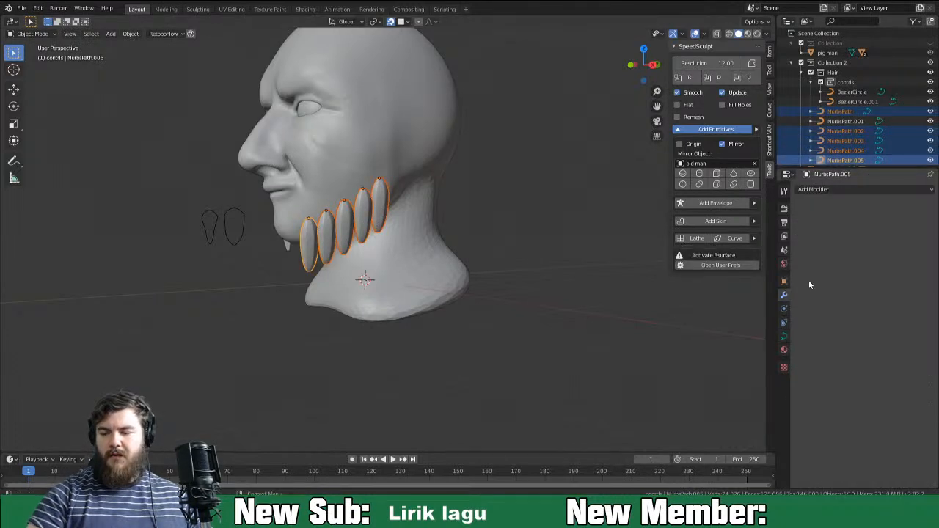
{"action": "left_click", "coordinate": [836, 189]}
{"action": "left_click", "coordinate": [776, 266]}
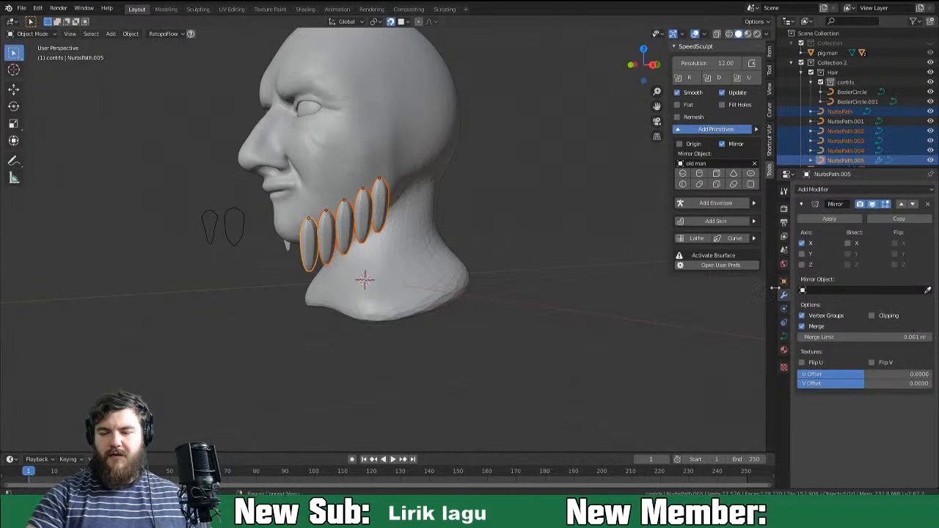
{"action": "middle_click_drag", "start_coordinate": [440, 302], "coordinate": [488, 329]}
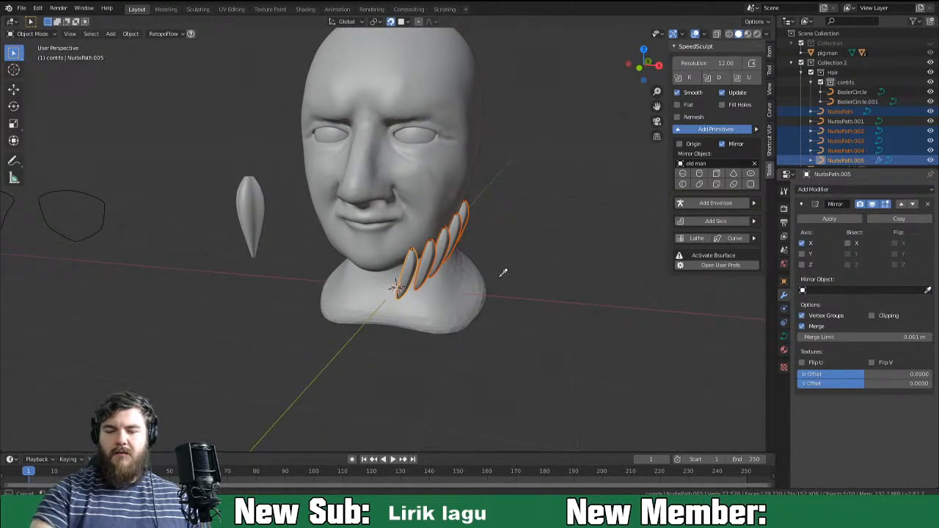
{"action": "left_click", "coordinate": [426, 206]}
Give the second and third strands from the chin X-axis Mirror modifiers with the old man head as mirror object.
{"action": "left_click", "coordinate": [444, 262]}
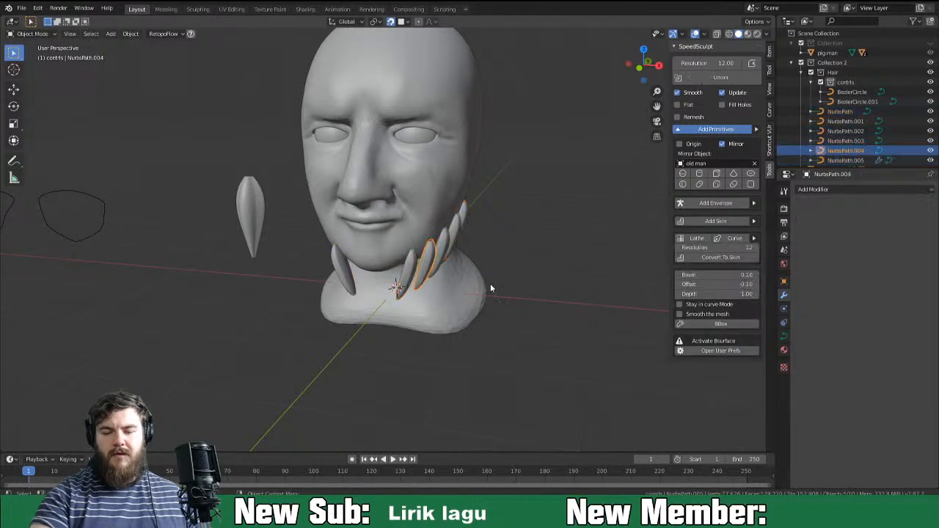
{"action": "left_click", "coordinate": [826, 189]}
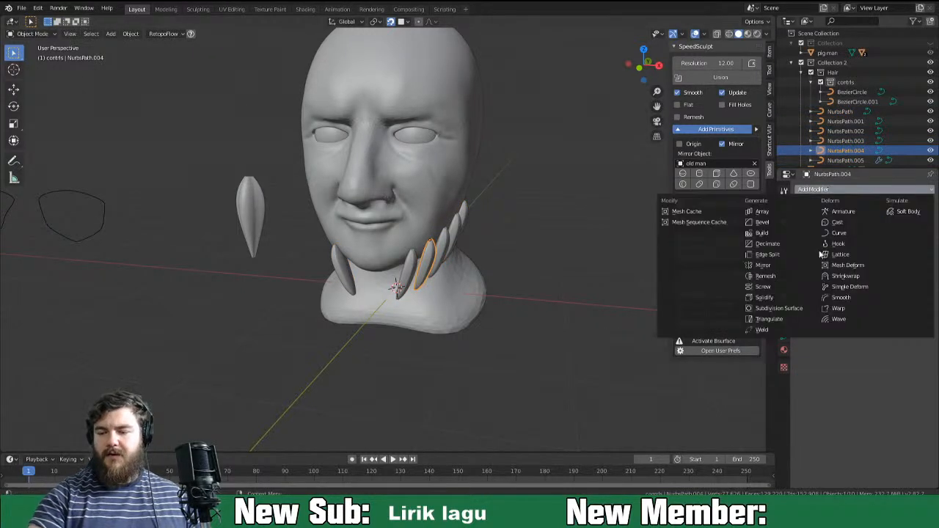
{"action": "left_click", "coordinate": [781, 268]}
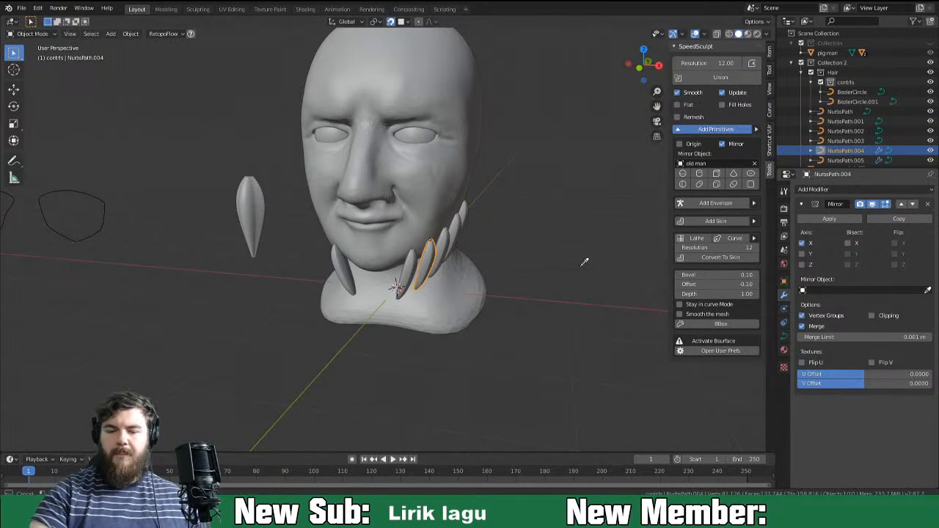
{"action": "left_click", "coordinate": [448, 247]}
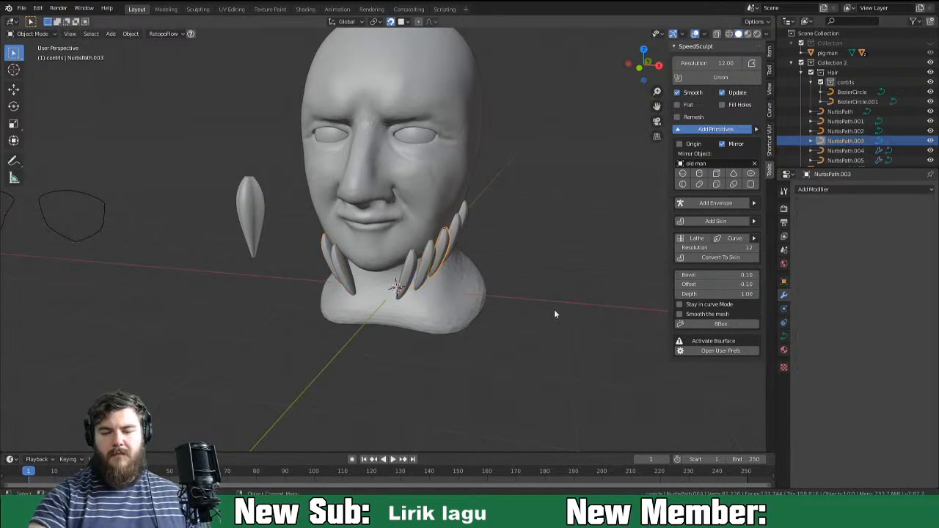
{"action": "left_click", "coordinate": [854, 190]}
{"action": "left_click", "coordinate": [767, 266]}
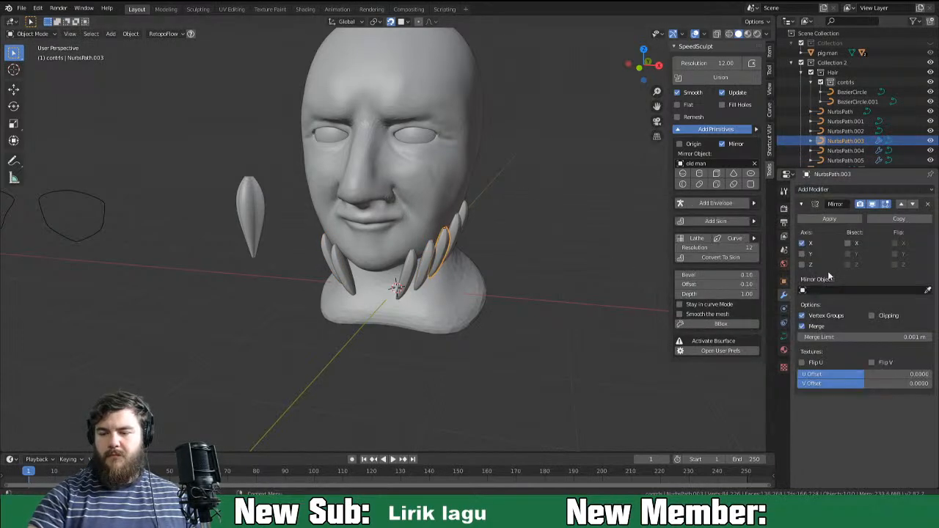
{"action": "left_click", "coordinate": [440, 172]}
Add X-axis Mirror modifiers to the two rearmost jaw strands, using the old man head as mirror object.
{"action": "left_click", "coordinate": [459, 236]}
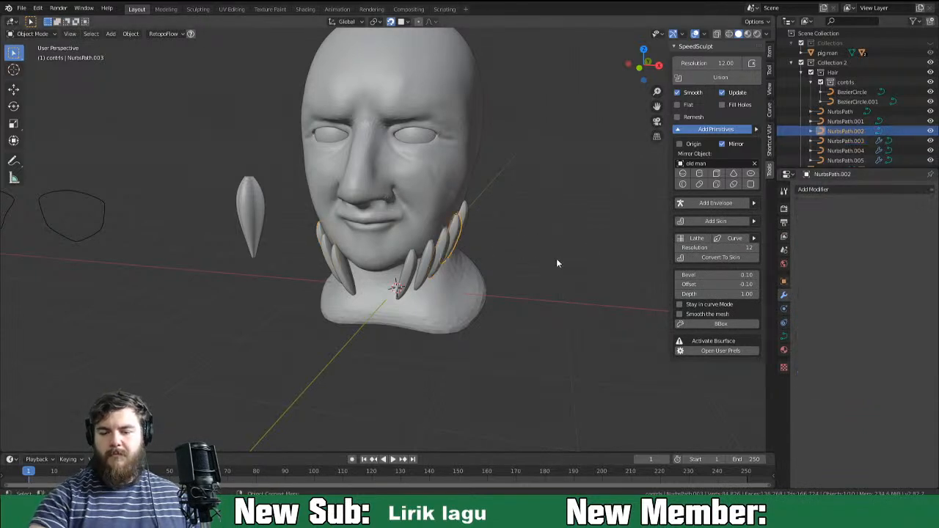
{"action": "left_click", "coordinate": [821, 190]}
{"action": "left_click", "coordinate": [766, 266]}
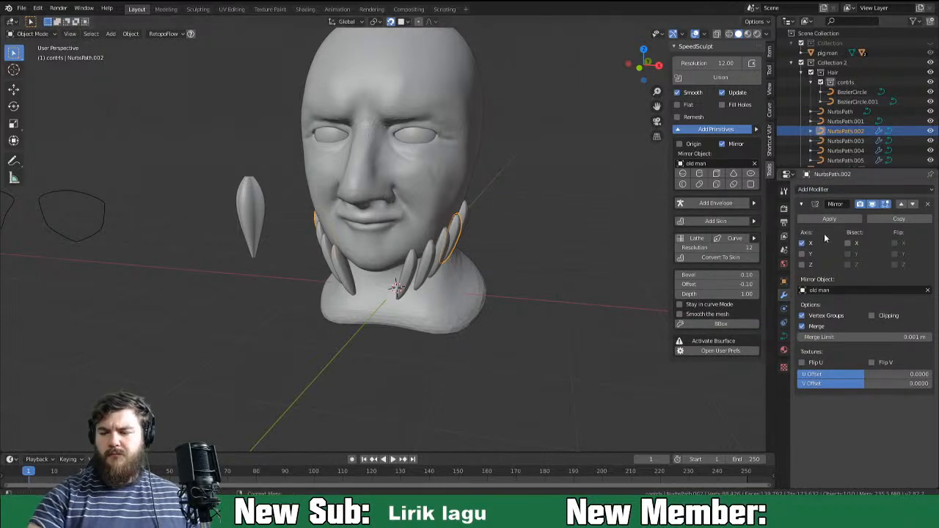
{"action": "left_click", "coordinate": [462, 217]}
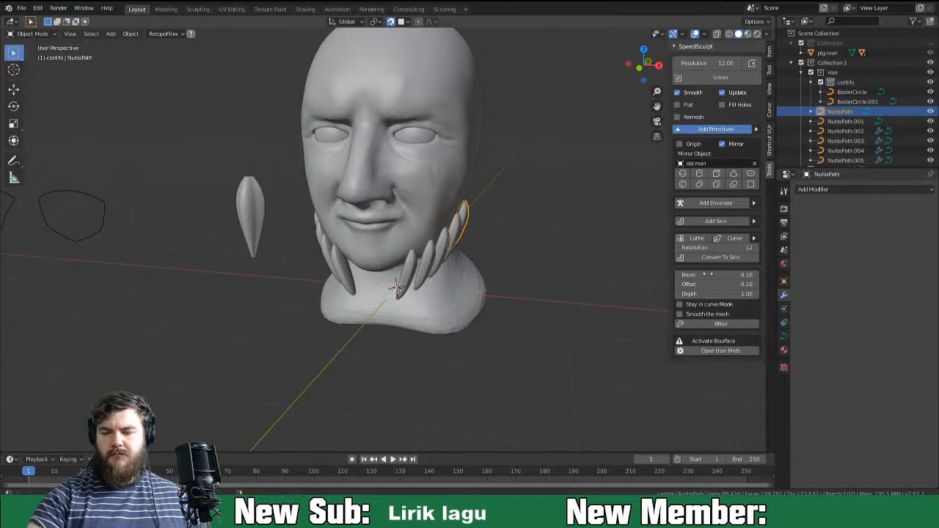
{"action": "left_click", "coordinate": [820, 190]}
{"action": "left_click", "coordinate": [777, 265]}
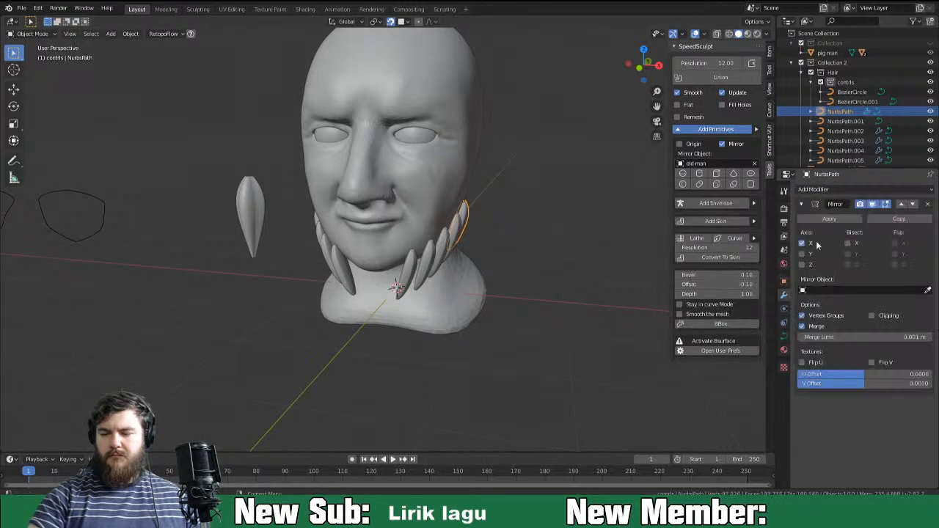
{"action": "left_click", "coordinate": [437, 195]}
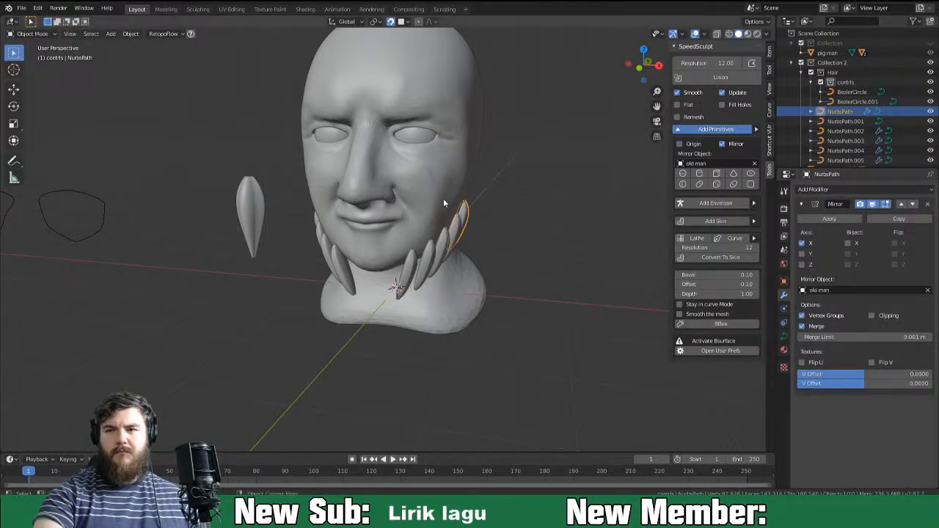
Move the second-rearmost jaw strand slightly back and down along the jaw, snapped to the surface.
{"action": "middle_click_drag", "start_coordinate": [588, 322], "coordinate": [641, 294]}
{"action": "mouse_move", "coordinate": [469, 295]}
{"action": "middle_mouse_down"}
{"action": "mouse_move", "coordinate": [442, 280]}
{"action": "mouse_move", "coordinate": [449, 265]}
{"action": "mouse_move", "coordinate": [469, 295]}
{"action": "middle_mouse_up"}
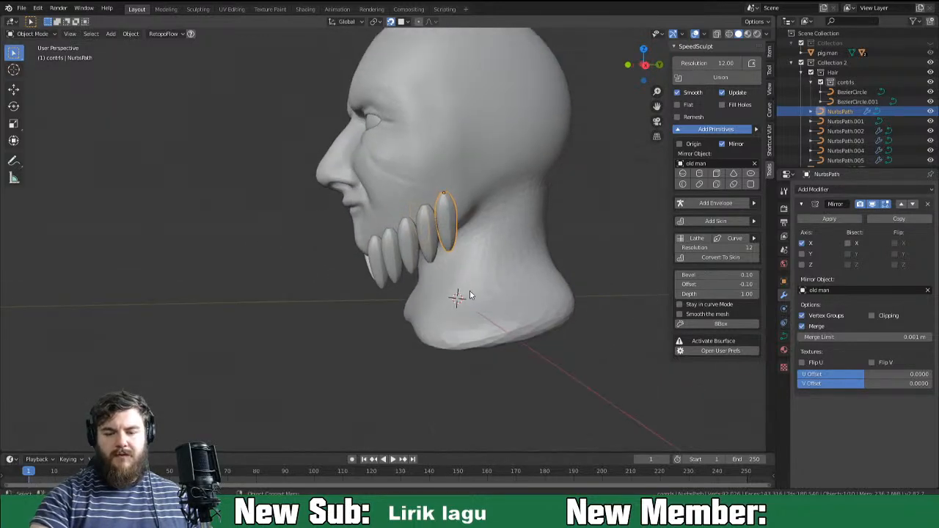
{"action": "left_click", "coordinate": [435, 256]}
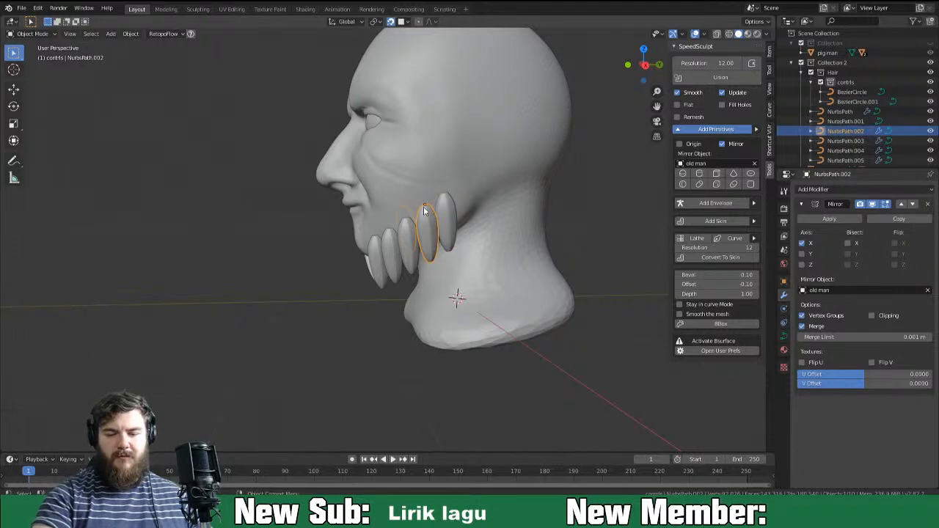
{"action": "key", "text": "g"}
{"action": "left_click", "coordinate": [430, 219]}
{"action": "key", "text": "g"}
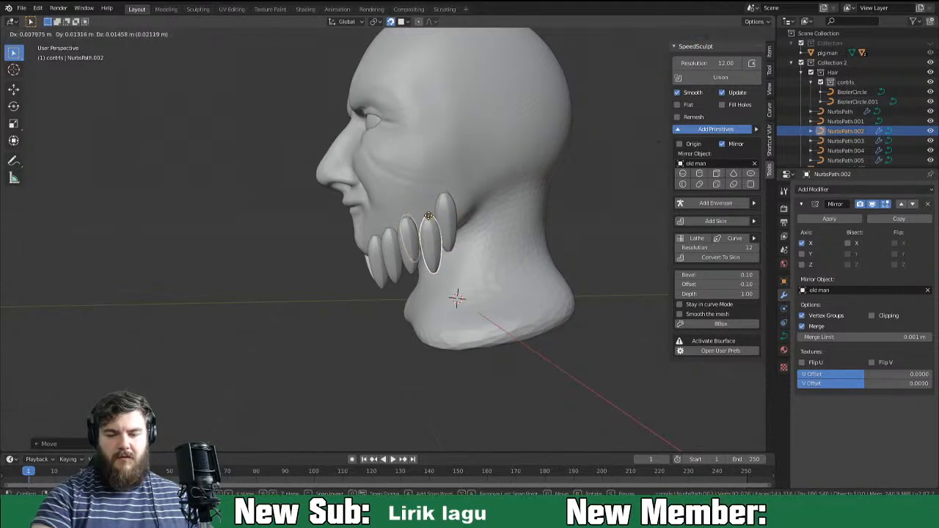
{"action": "left_click", "coordinate": [431, 219]}
Bend the second-rearmost jaw strand by moving its lower control points and tip forward toward the chin.
{"action": "key", "text": "Tab"}
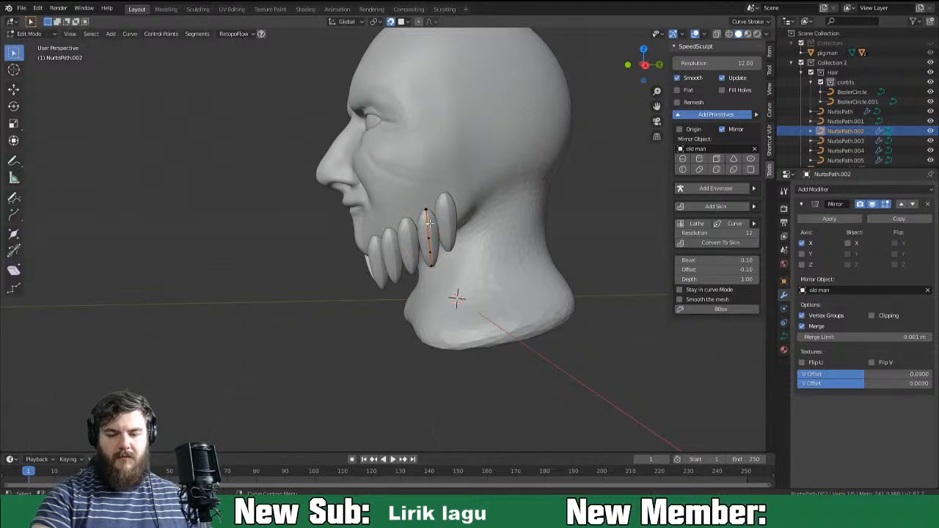
{"action": "key", "text": "g"}
{"action": "left_click", "coordinate": [437, 241]}
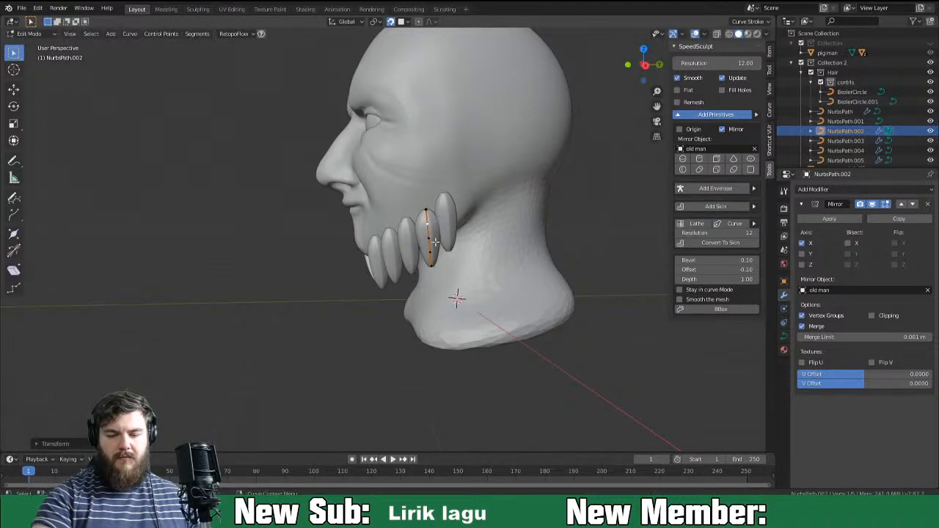
{"action": "key", "text": "g"}
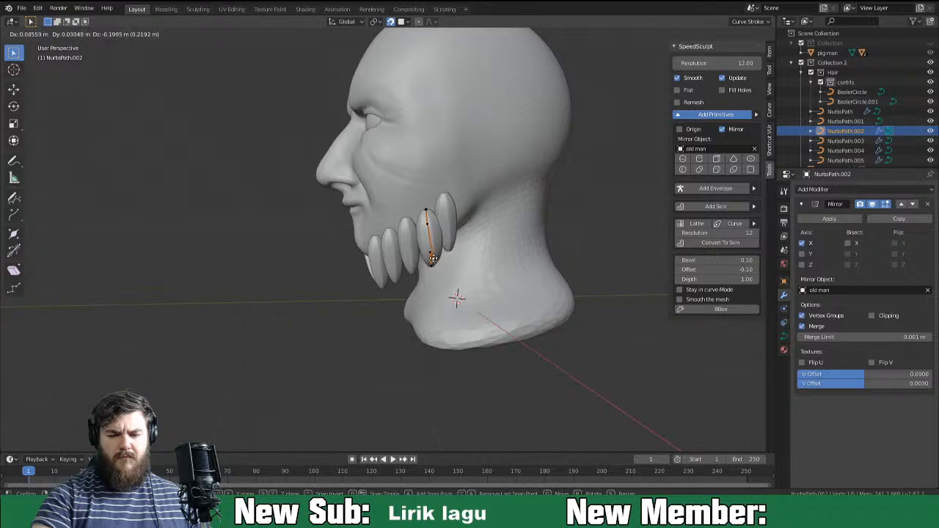
{"action": "left_click", "coordinate": [427, 240]}
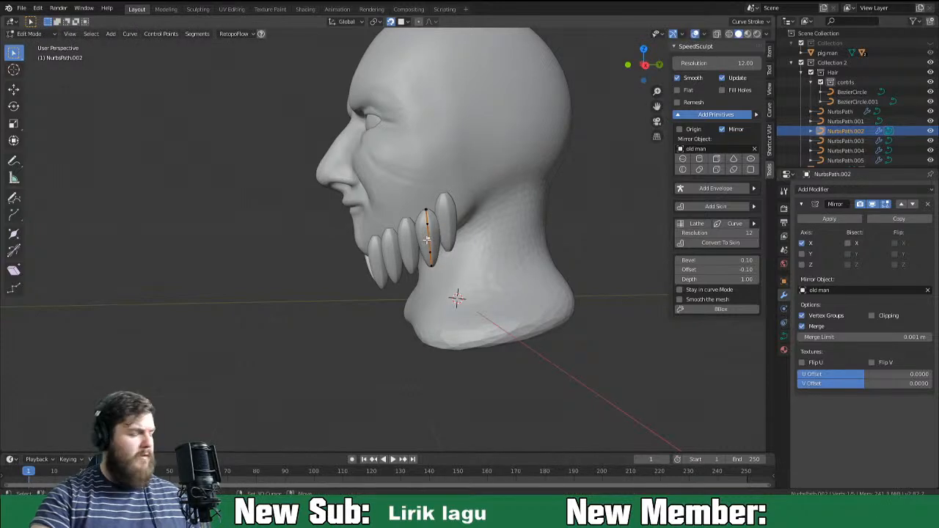
{"action": "key", "text": "g"}
{"action": "left_click", "coordinate": [422, 242]}
{"action": "left_click", "coordinate": [430, 253]}
{"action": "key", "text": "g"}
{"action": "left_click", "coordinate": [421, 257]}
{"action": "left_click", "coordinate": [430, 267]}
{"action": "key", "text": "g"}
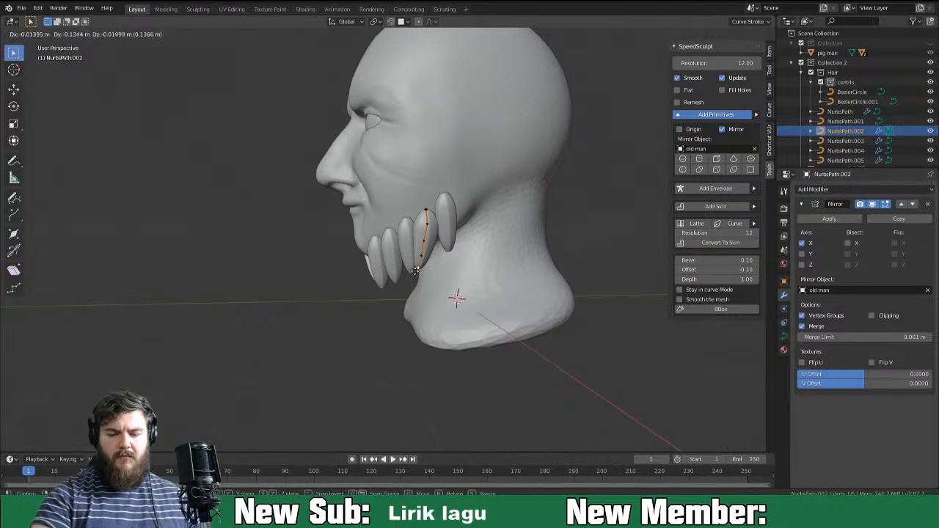
{"action": "left_click", "coordinate": [424, 262]}
Move the middle and second-to-last control points of the same strand backward to round out its bend.
{"action": "left_click", "coordinate": [426, 234]}
{"action": "key", "text": "g"}
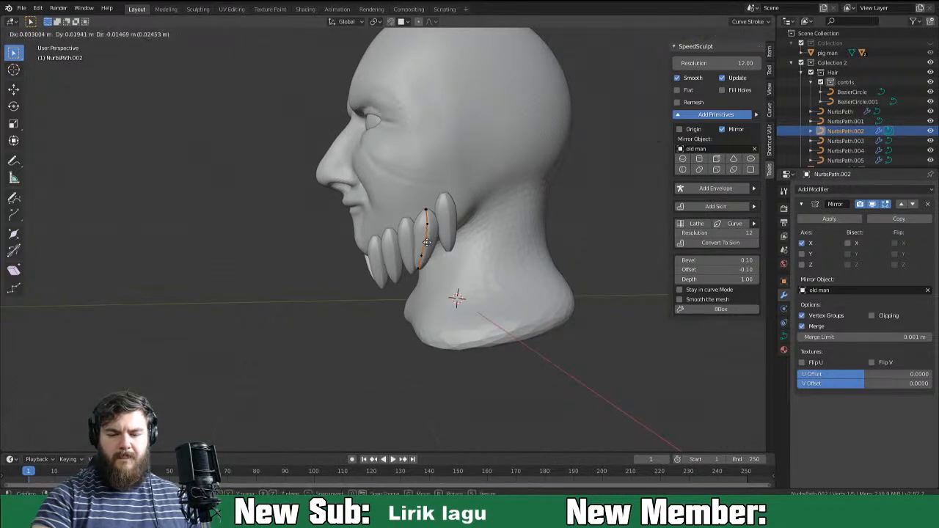
{"action": "left_click", "coordinate": [429, 244]}
{"action": "left_click", "coordinate": [424, 259]}
{"action": "key", "text": "g"}
{"action": "left_click", "coordinate": [429, 260]}
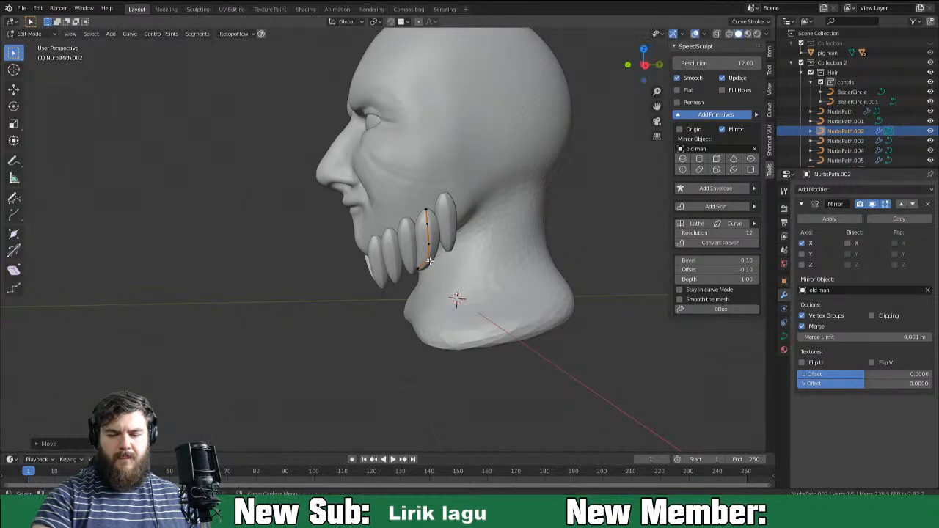
Curve the rearmost jaw strand, pulling its tip forward and bowing its middle and upper control points backward.
{"action": "left_click", "coordinate": [443, 232]}
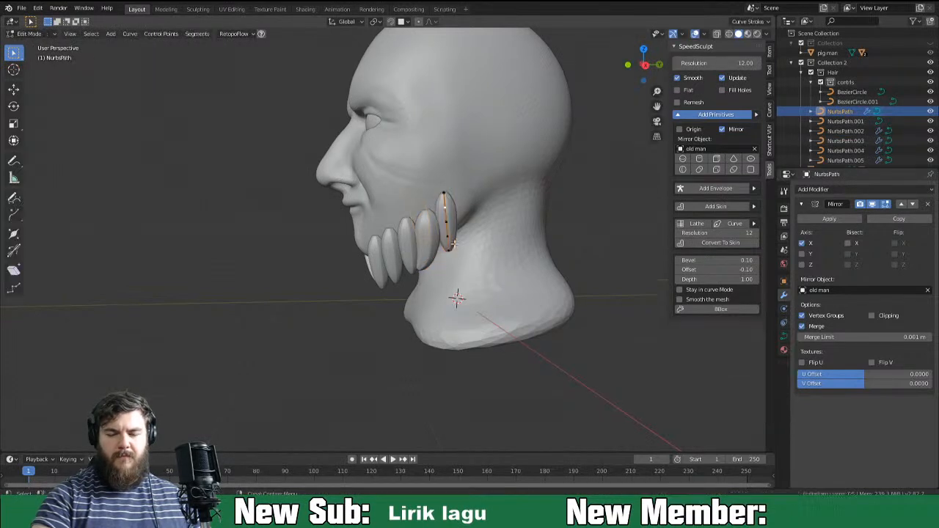
{"action": "key", "text": "g"}
{"action": "left_click", "coordinate": [440, 260]}
{"action": "key", "text": "g"}
{"action": "left_click", "coordinate": [446, 239]}
{"action": "key", "text": "g"}
{"action": "left_click", "coordinate": [445, 223]}
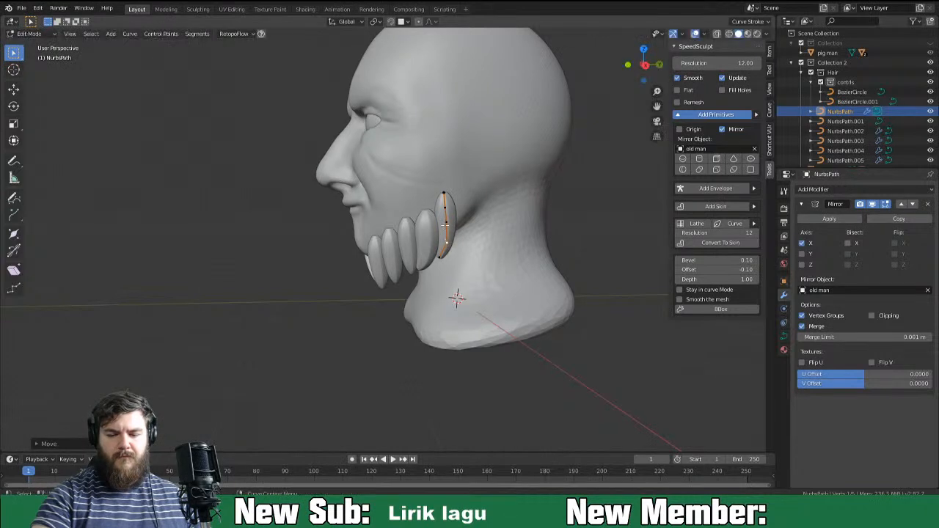
{"action": "key", "text": "g"}
{"action": "left_click", "coordinate": [446, 223]}
{"action": "key", "text": "g"}
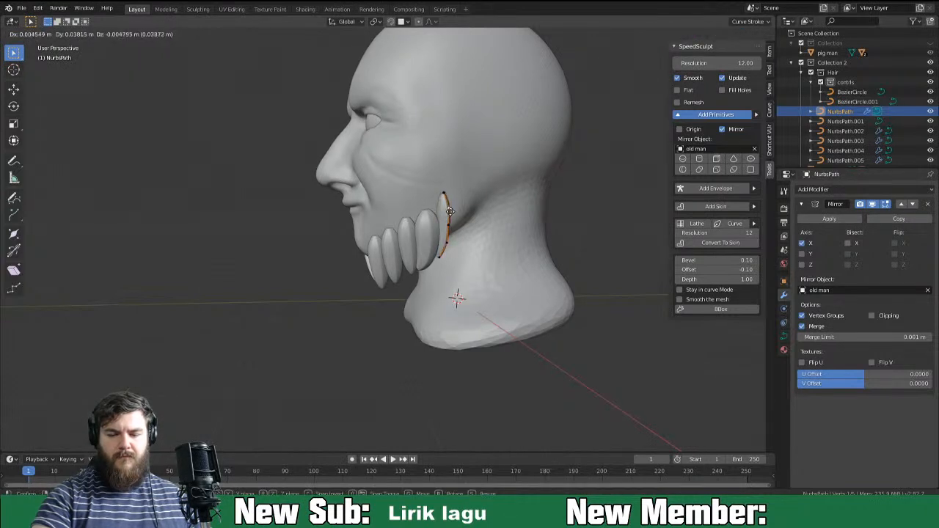
{"action": "left_click", "coordinate": [451, 211]}
{"action": "key", "text": "Tab"}
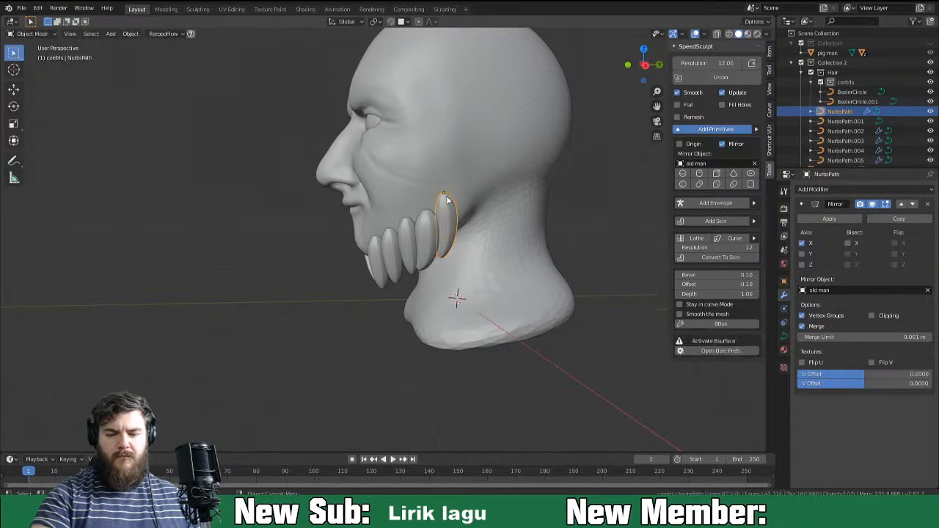
Lower the rearmost jaw strand beside its neighbour and scale up the second-rearmost strand slightly.
{"action": "key", "text": "g"}
{"action": "left_click", "coordinate": [445, 206]}
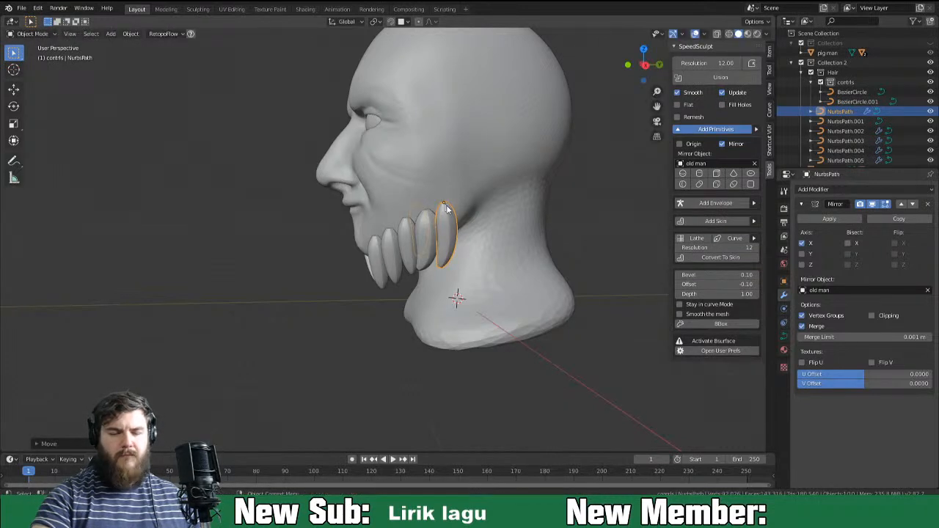
{"action": "middle_click_drag", "start_coordinate": [477, 234], "coordinate": [499, 215]}
{"action": "left_click", "coordinate": [456, 231]}
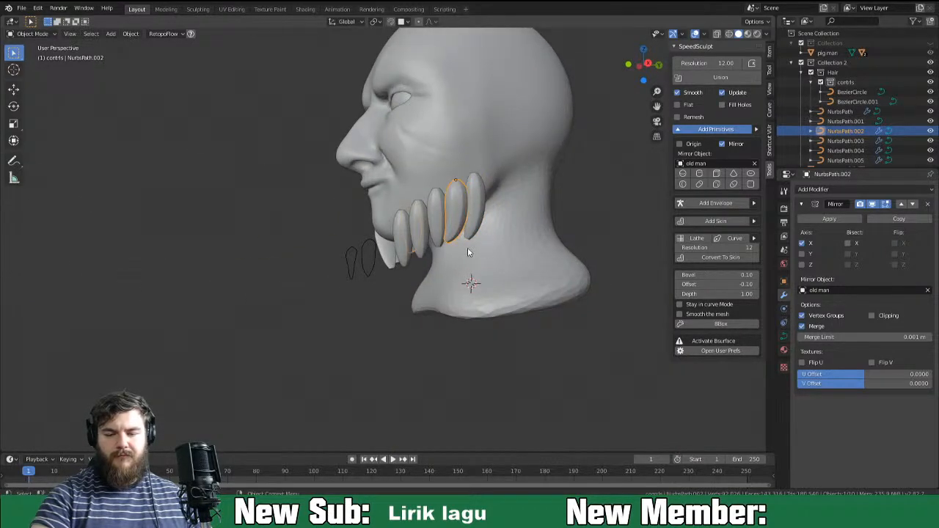
{"action": "key", "text": "s"}
{"action": "left_click", "coordinate": [478, 250]}
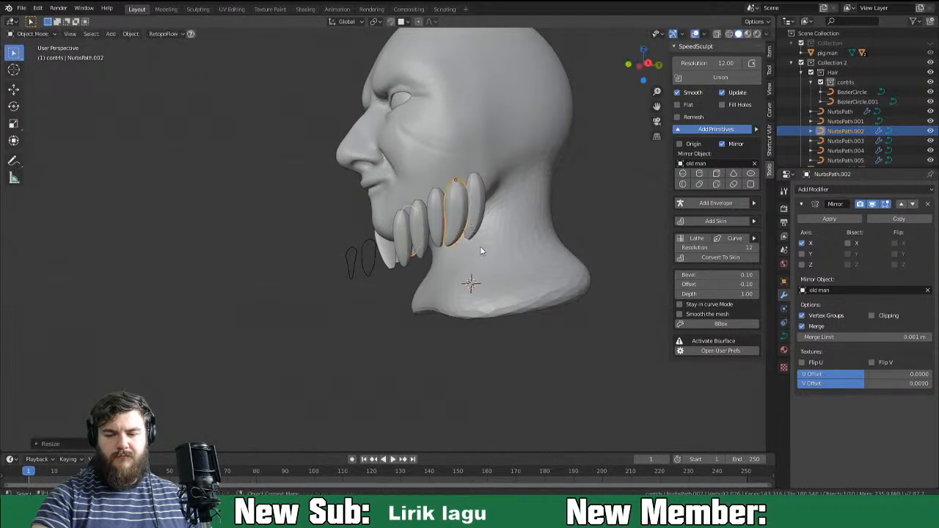
Move the frontmost jaw strand onto the front of the chin, snapped to the surface near the centre line.
{"action": "left_click", "coordinate": [455, 253]}
{"action": "middle_click_drag", "start_coordinate": [532, 231], "coordinate": [610, 220]}
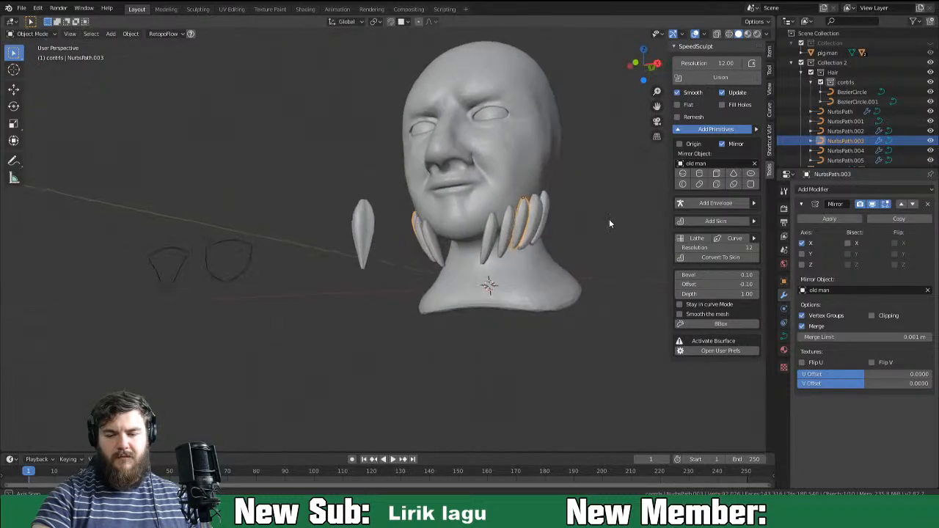
{"action": "left_click", "coordinate": [514, 234]}
{"action": "left_click", "coordinate": [492, 237]}
{"action": "middle_click_drag", "start_coordinate": [492, 237], "coordinate": [506, 231]}
{"action": "key", "text": "shift+grave"}
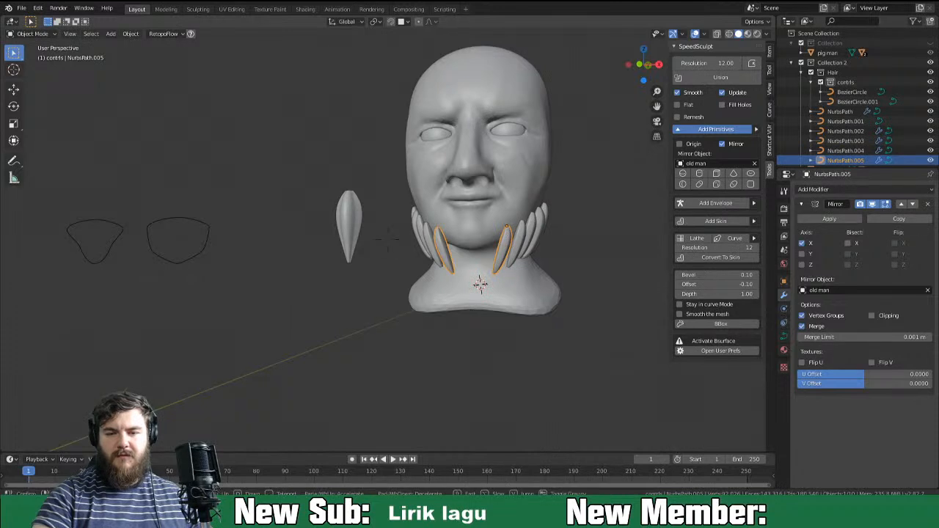
{"action": "key", "text": "Escape"}
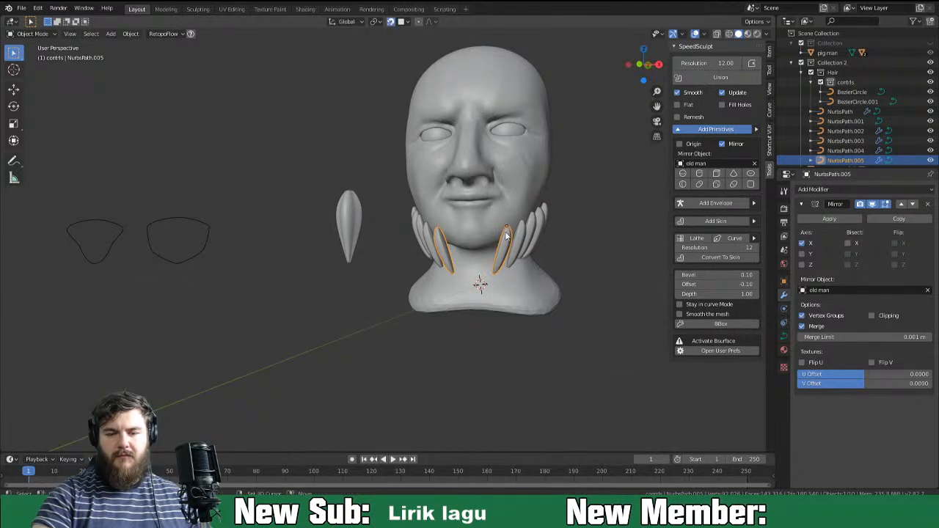
{"action": "key", "text": "g"}
{"action": "left_click", "coordinate": [483, 234]}
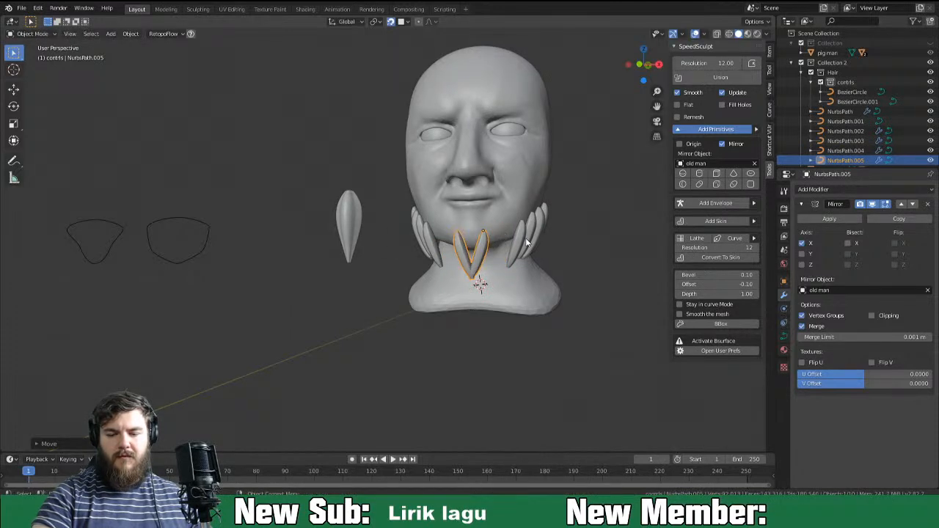
Rotate the chin strand about its local Z axis and turn it upright so it hangs straight down.
{"action": "key", "text": "r"}
{"action": "key", "text": "z"}
{"action": "key", "text": "z"}
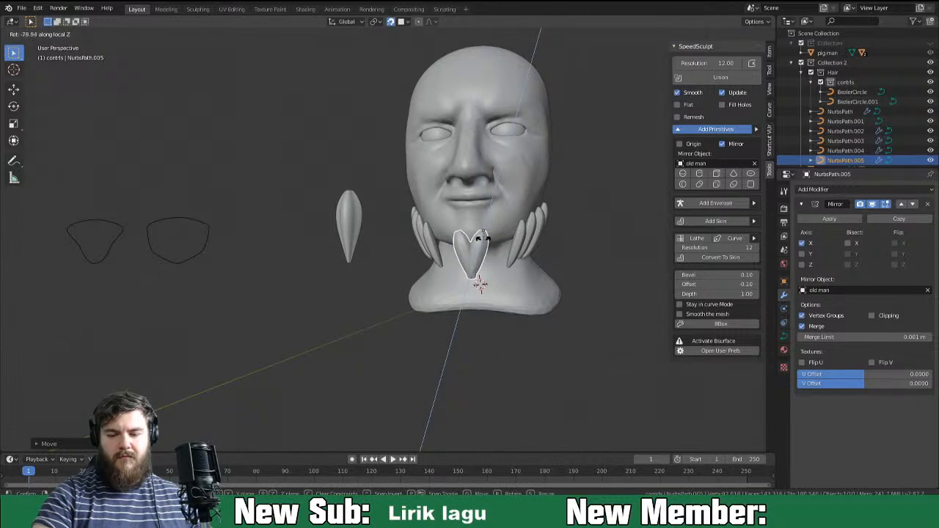
{"action": "left_click", "coordinate": [484, 241]}
{"action": "key", "text": "r"}
{"action": "left_click", "coordinate": [521, 236]}
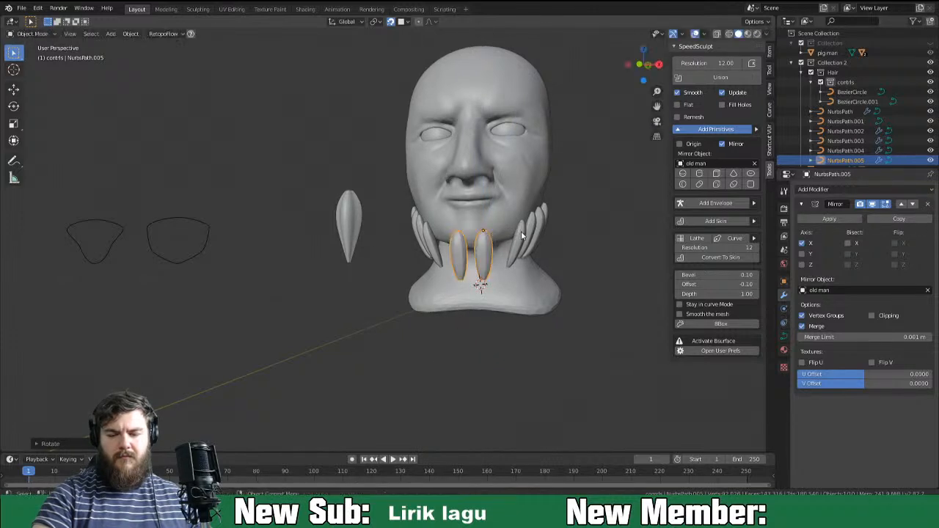
Thicken the chin strand by enlarging the radius of its upper and lower control points and its tip.
{"action": "middle_click_drag", "start_coordinate": [486, 252], "coordinate": [500, 237]}
{"action": "key", "text": "Tab"}
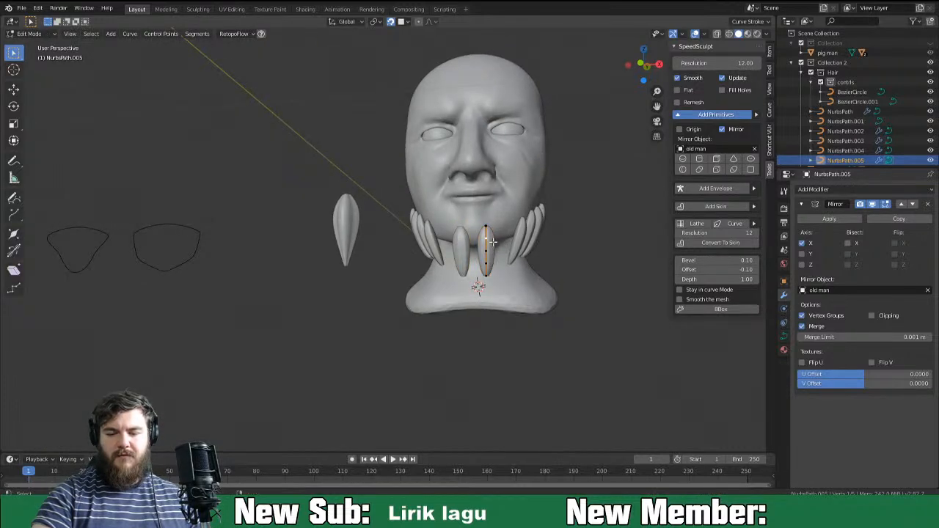
{"action": "key", "text": "alt+s"}
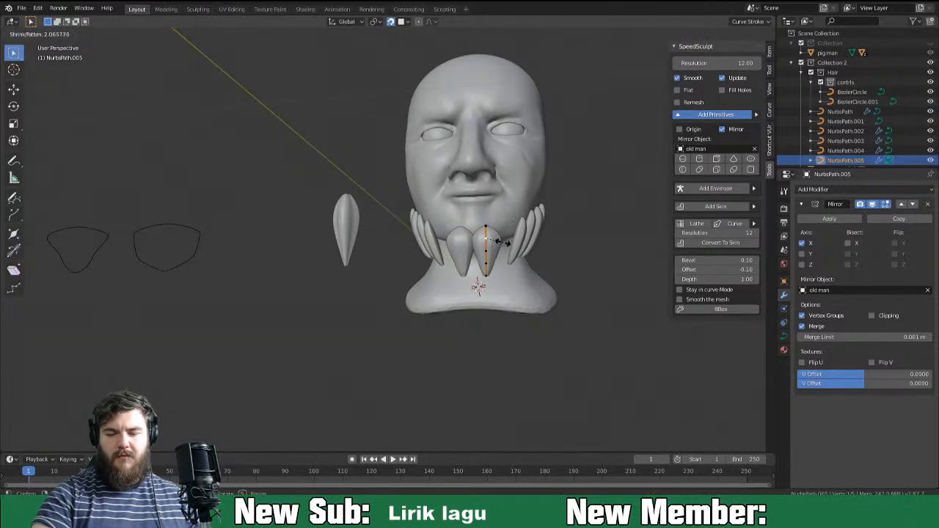
{"action": "left_click", "coordinate": [511, 251]}
{"action": "left_click", "coordinate": [491, 263]}
{"action": "key", "text": "alt+s"}
{"action": "left_click", "coordinate": [513, 263]}
{"action": "key", "text": "alt+s"}
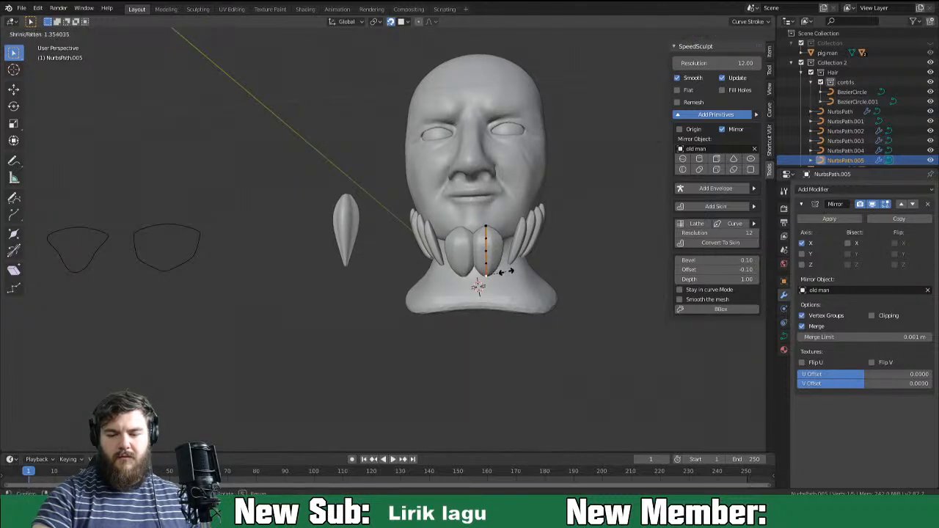
{"action": "left_click", "coordinate": [526, 267]}
Bend the lower end of the chin strand forward, away from the neck, and position its tip near the centre line.
{"action": "middle_click_drag", "start_coordinate": [528, 265], "coordinate": [423, 276]}
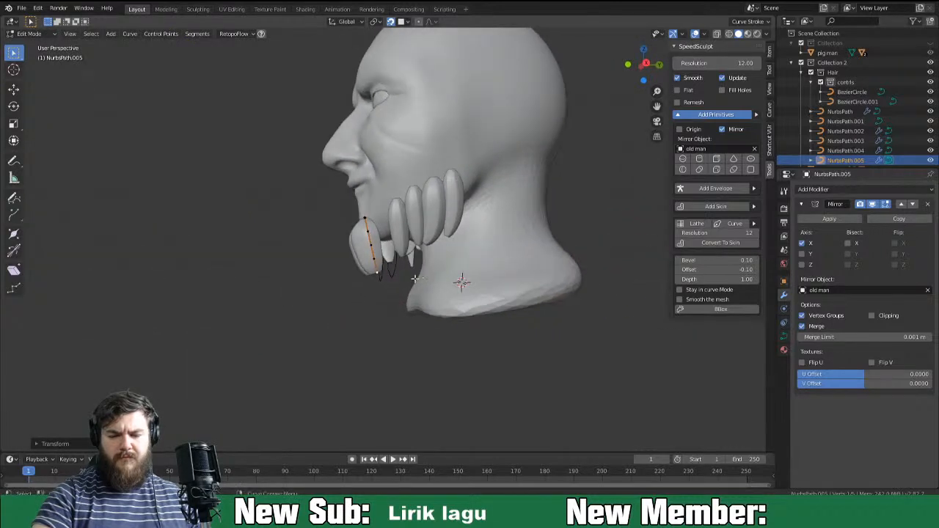
{"action": "key", "text": "g"}
{"action": "left_click", "coordinate": [380, 269]}
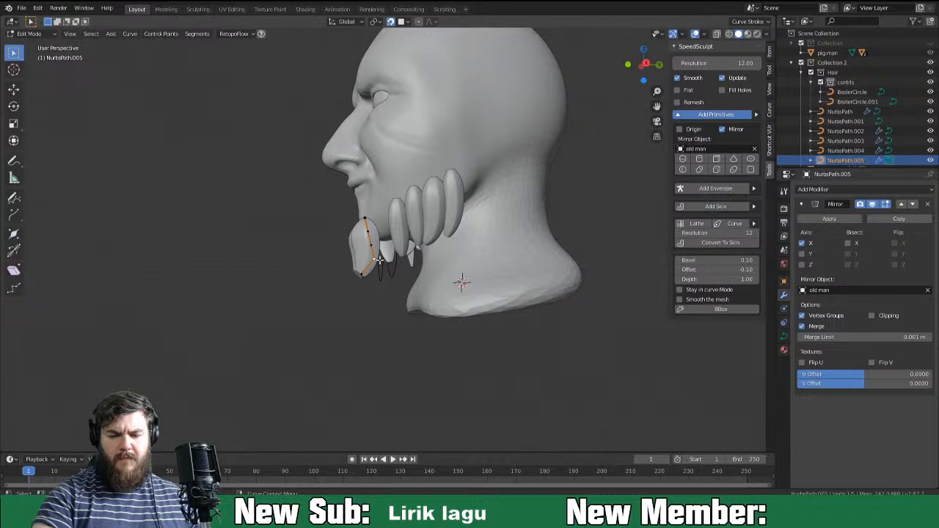
{"action": "key", "text": "g"}
{"action": "left_click", "coordinate": [380, 265]}
{"action": "middle_click_drag", "start_coordinate": [381, 266], "coordinate": [363, 277]}
{"action": "key", "text": "g"}
{"action": "left_click", "coordinate": [464, 270]}
{"action": "key", "text": "g"}
{"action": "left_click", "coordinate": [378, 281]}
{"action": "key", "text": "g"}
{"action": "left_click", "coordinate": [339, 278]}
Move the chin strand's middle and top control points back against the chin to smooth its curve.
{"action": "left_click", "coordinate": [360, 246]}
{"action": "key", "text": "g"}
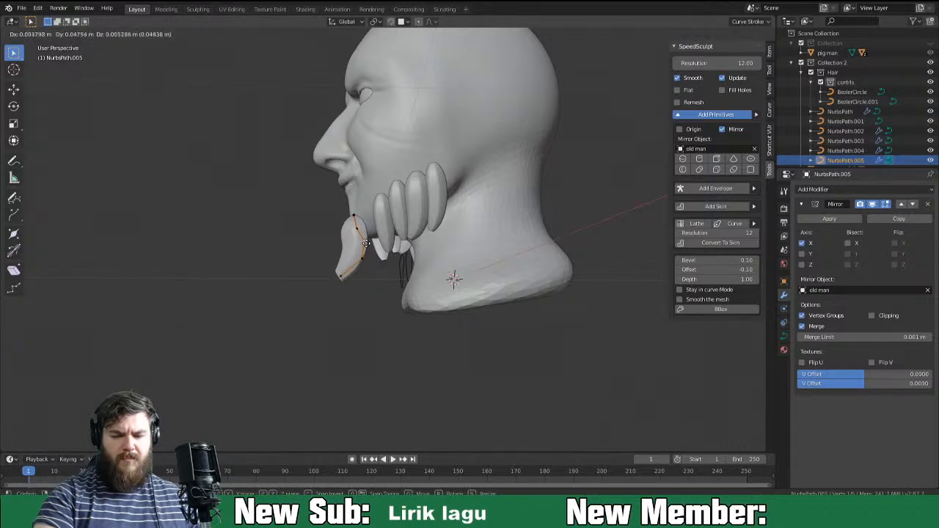
{"action": "left_click", "coordinate": [368, 228]}
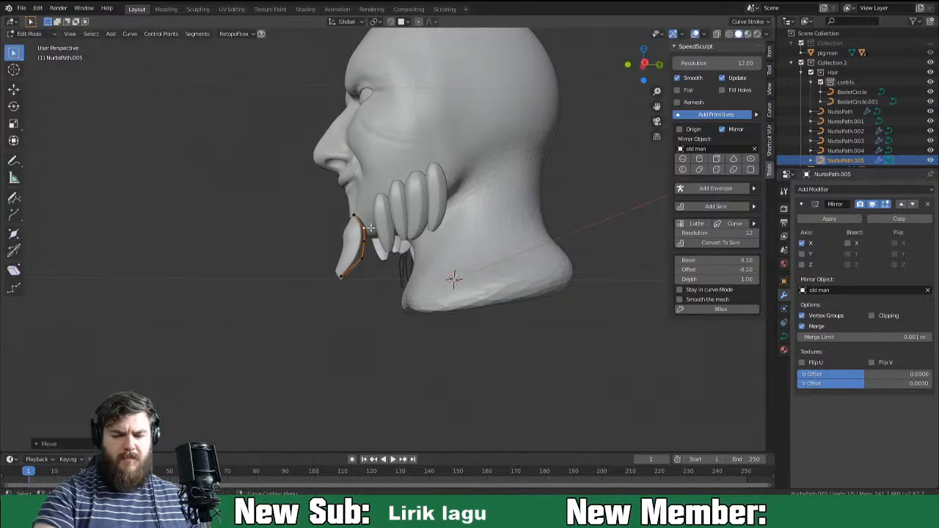
{"action": "left_click", "coordinate": [357, 215]}
{"action": "key", "text": "g"}
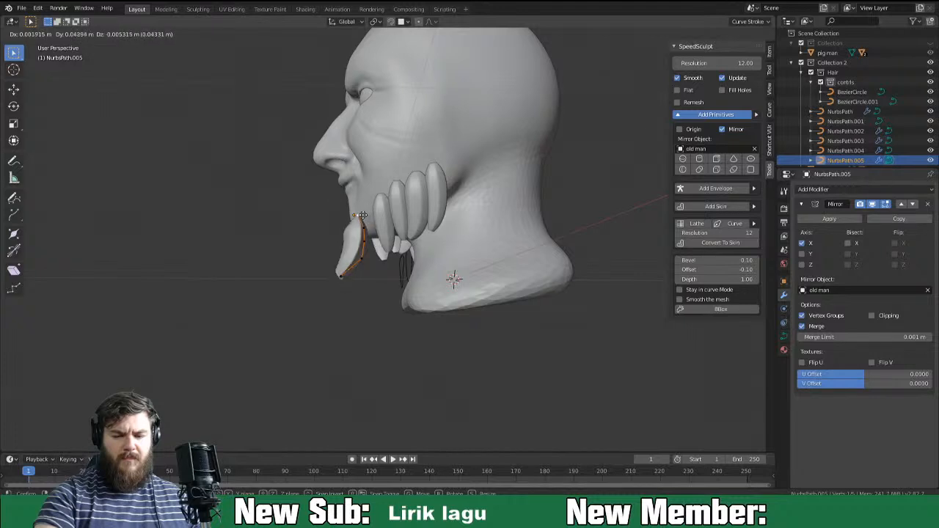
{"action": "left_click", "coordinate": [362, 215]}
Shift the chin strand's lower control point inward to straighten it from the front, and reposition the strand on the chin.
{"action": "middle_click_drag", "start_coordinate": [363, 215], "coordinate": [506, 238]}
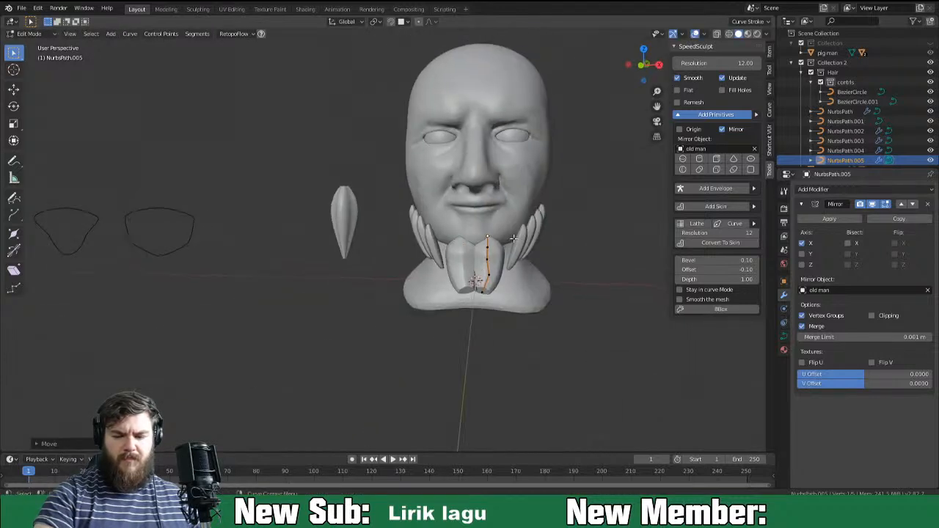
{"action": "key", "text": "g"}
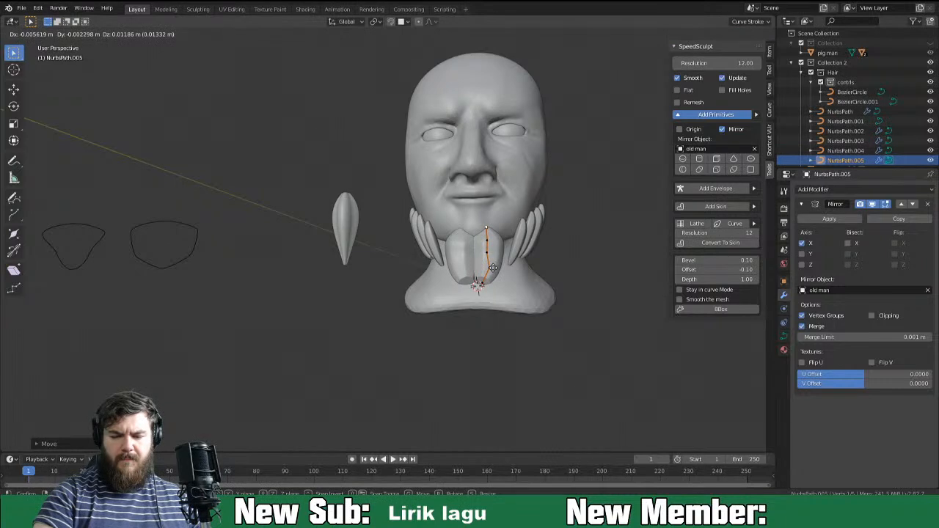
{"action": "left_click", "coordinate": [495, 269]}
{"action": "key", "text": "g"}
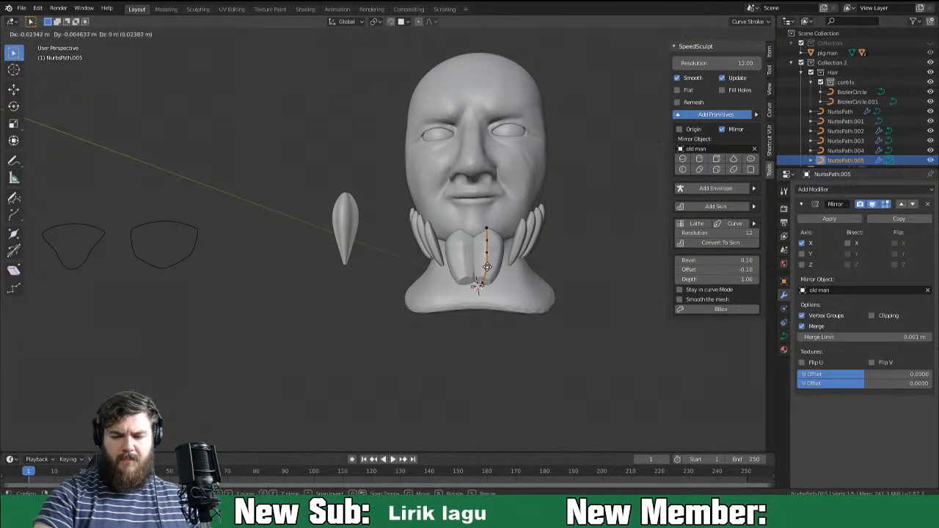
{"action": "left_click", "coordinate": [489, 265]}
{"action": "mouse_move", "coordinate": [489, 264]}
{"action": "middle_mouse_down"}
{"action": "mouse_move", "coordinate": [567, 233]}
{"action": "mouse_move", "coordinate": [565, 243]}
{"action": "mouse_move", "coordinate": [442, 258]}
{"action": "mouse_move", "coordinate": [378, 235]}
{"action": "mouse_move", "coordinate": [514, 246]}
{"action": "mouse_move", "coordinate": [455, 250]}
{"action": "mouse_move", "coordinate": [455, 260]}
{"action": "mouse_move", "coordinate": [518, 256]}
{"action": "mouse_move", "coordinate": [493, 246]}
{"action": "mouse_move", "coordinate": [497, 255]}
{"action": "middle_mouse_up"}
{"action": "key", "text": "Tab"}
{"action": "key", "text": "g"}
{"action": "left_click", "coordinate": [376, 234]}
Move the frontmost jawline strand forward to the side of the chin strand and rotate it around its local Z axis.
{"action": "left_click", "coordinate": [491, 247]}
{"action": "key", "text": "g"}
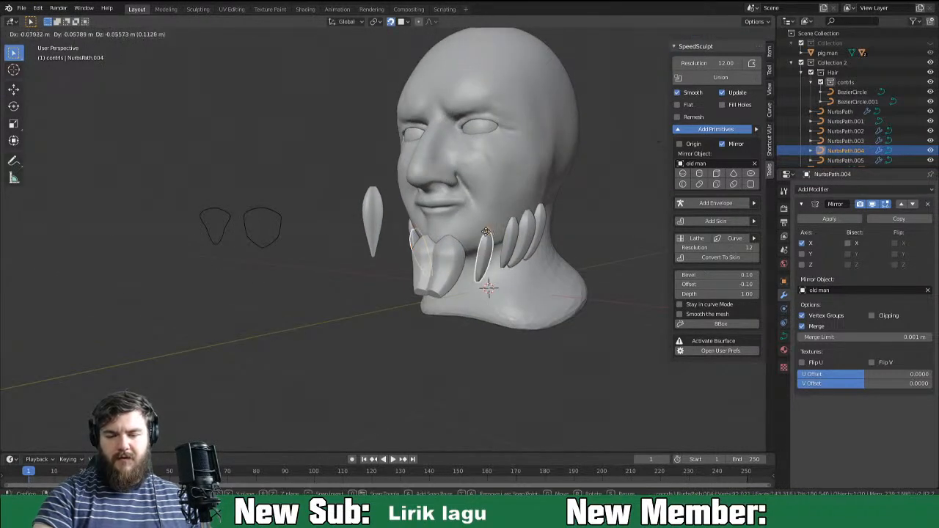
{"action": "left_click", "coordinate": [478, 240]}
{"action": "key", "text": "r"}
{"action": "key", "text": "z"}
{"action": "key", "text": "z"}
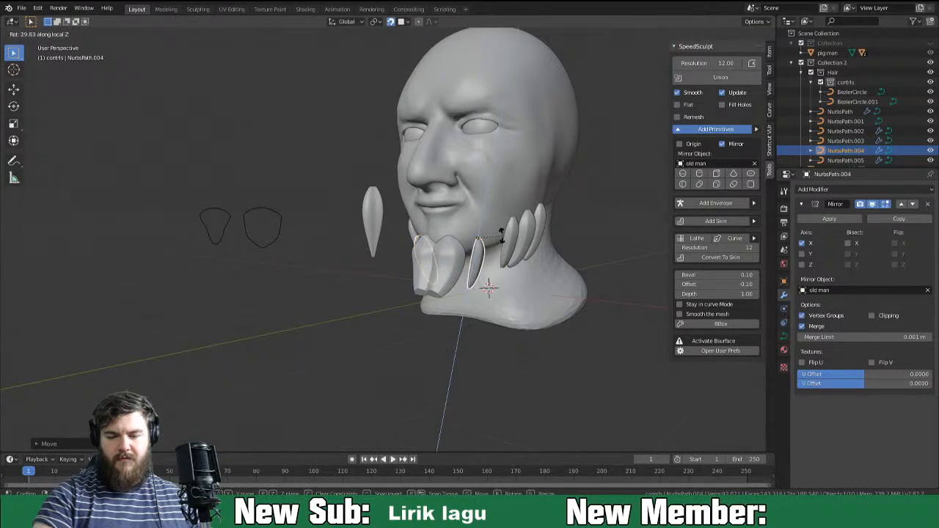
{"action": "left_click", "coordinate": [487, 262]}
Rotate the side chin strand to follow the jaw and move it up and forward beside the chin strand.
{"action": "mouse_move", "coordinate": [500, 259]}
{"action": "middle_mouse_down"}
{"action": "mouse_move", "coordinate": [566, 234]}
{"action": "mouse_move", "coordinate": [452, 245]}
{"action": "mouse_move", "coordinate": [550, 253]}
{"action": "mouse_move", "coordinate": [575, 284]}
{"action": "mouse_move", "coordinate": [527, 269]}
{"action": "mouse_move", "coordinate": [504, 248]}
{"action": "mouse_move", "coordinate": [497, 256]}
{"action": "middle_mouse_up"}
{"action": "key", "text": "r"}
{"action": "left_click", "coordinate": [550, 265]}
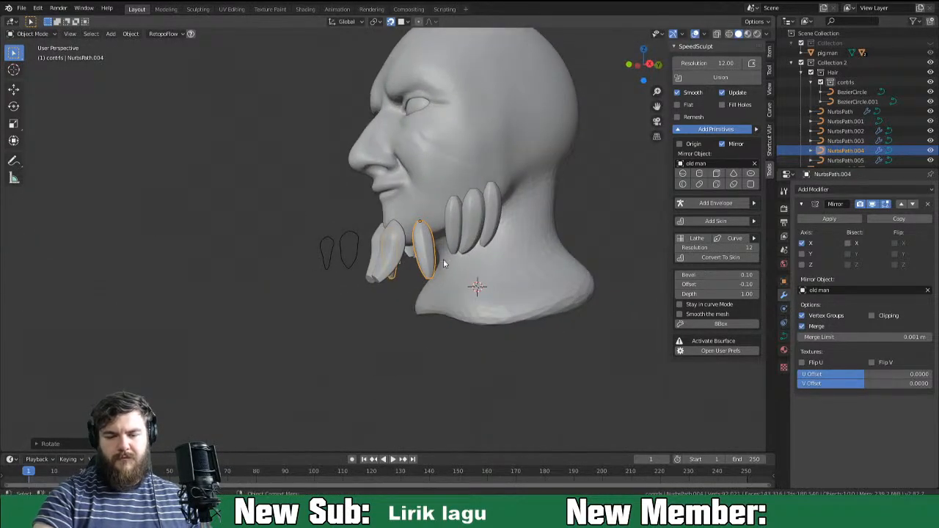
{"action": "key", "text": "g"}
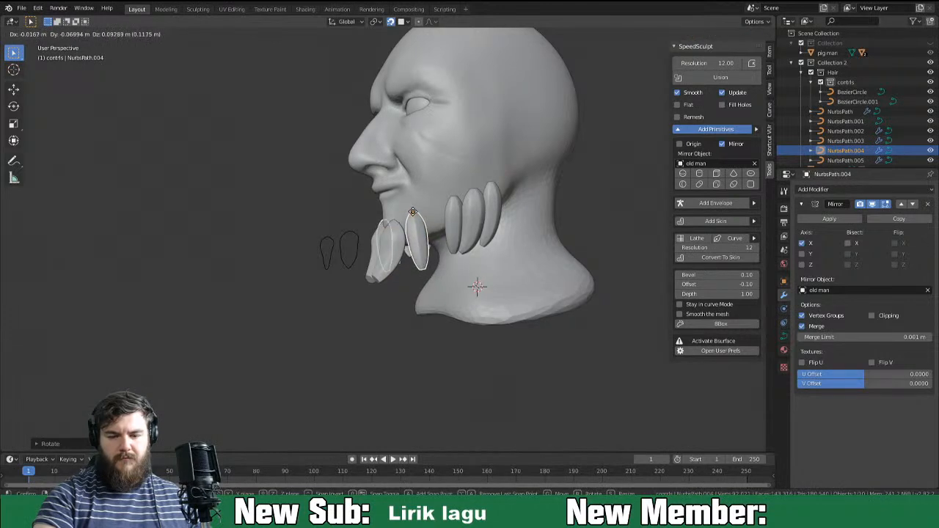
{"action": "left_click", "coordinate": [413, 214]}
{"action": "middle_click_drag", "start_coordinate": [413, 214], "coordinate": [391, 256]}
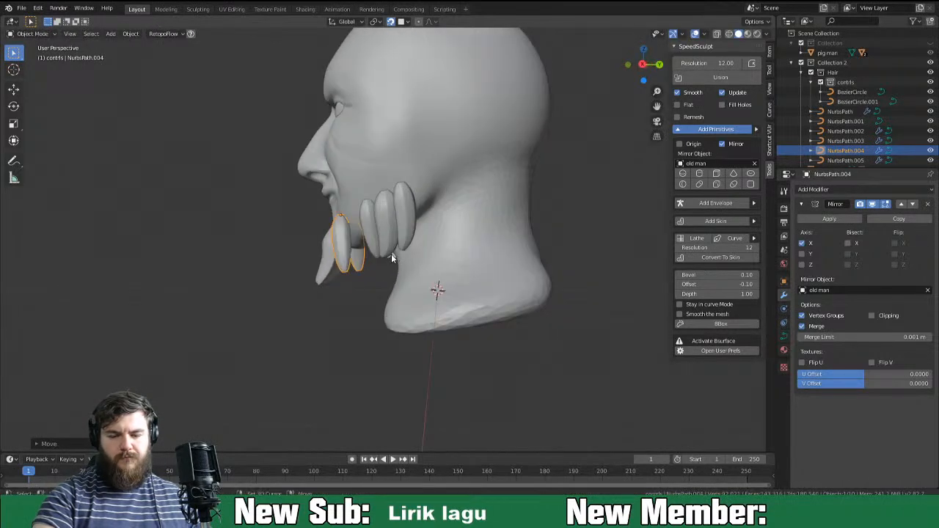
Pull the side chin strand's tip forward and down, and enlarge the tip's radius.
{"action": "key", "text": "Tab"}
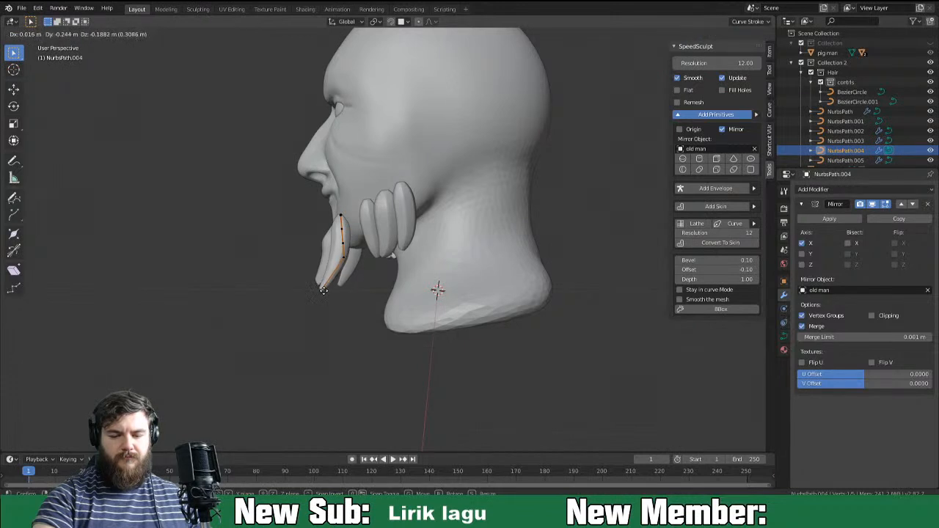
{"action": "middle_click_drag", "start_coordinate": [343, 286], "coordinate": [442, 292]}
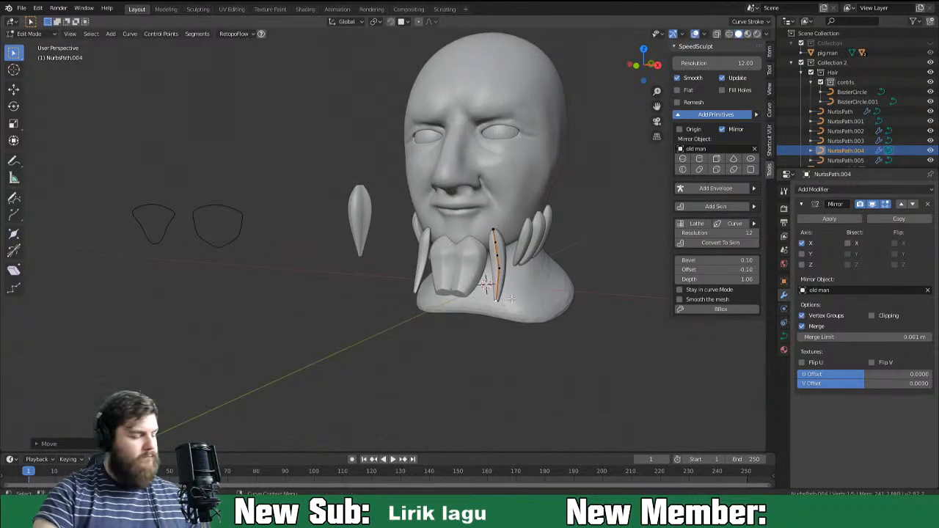
{"action": "key", "text": "alt+s"}
{"action": "left_click", "coordinate": [558, 296]}
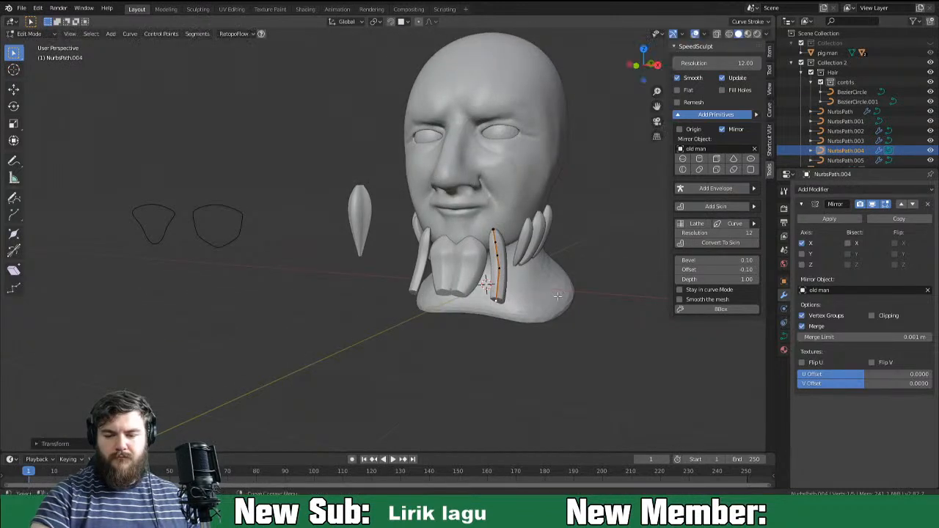
Enlarge the radius of the side chin strand's lower, middle and upper control points.
{"action": "left_click", "coordinate": [500, 268]}
{"action": "key", "text": "alt+s"}
{"action": "left_click", "coordinate": [550, 269]}
{"action": "key", "text": "alt+s"}
{"action": "left_click", "coordinate": [526, 250]}
{"action": "key", "text": "alt+s"}
{"action": "left_click", "coordinate": [512, 241]}
Flatten the BezierCircle bevel profile by moving its bottom point up about 0.15 m along Z.
{"action": "middle_click_drag", "start_coordinate": [513, 241], "coordinate": [413, 297]}
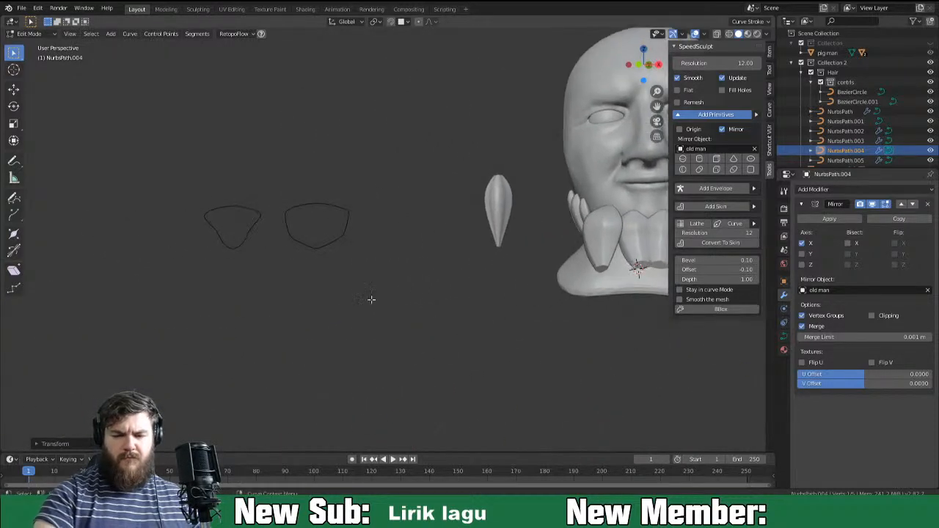
{"action": "middle_click_drag", "start_coordinate": [610, 246], "coordinate": [441, 253]}
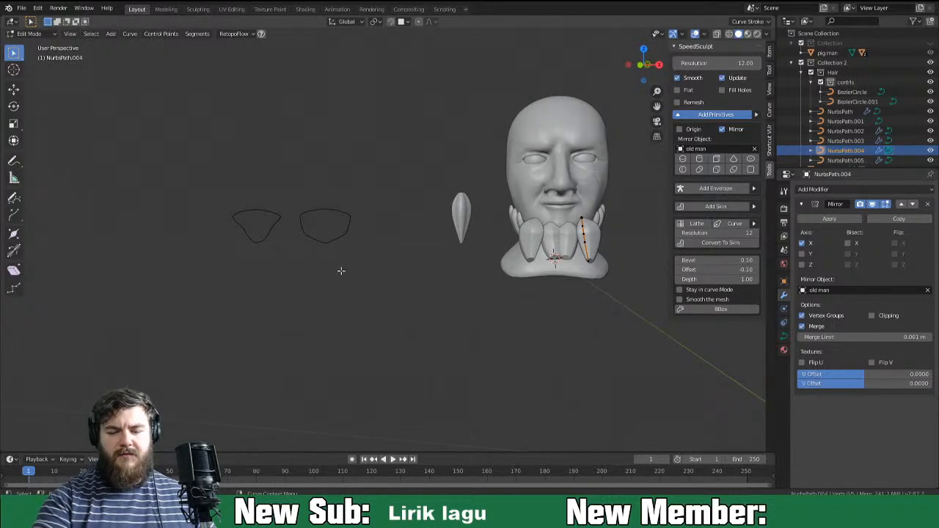
{"action": "key", "text": "Tab"}
{"action": "left_click", "coordinate": [334, 234]}
{"action": "key", "text": "Tab"}
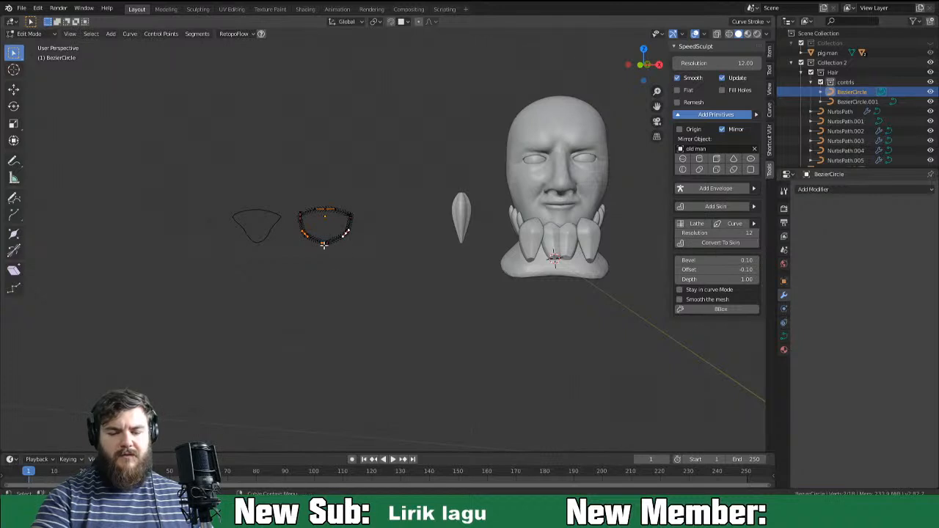
{"action": "key", "text": "g"}
{"action": "key", "text": "z"}
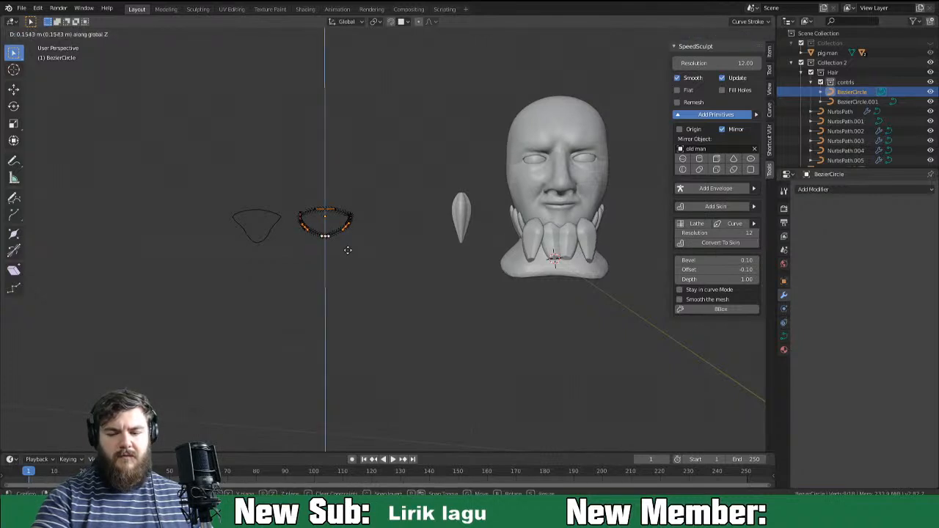
{"action": "left_click", "coordinate": [347, 247]}
Reduce the radius at the side chin strand's middle control point.
{"action": "middle_click_drag", "start_coordinate": [555, 264], "coordinate": [503, 295]}
{"action": "key", "text": "Tab"}
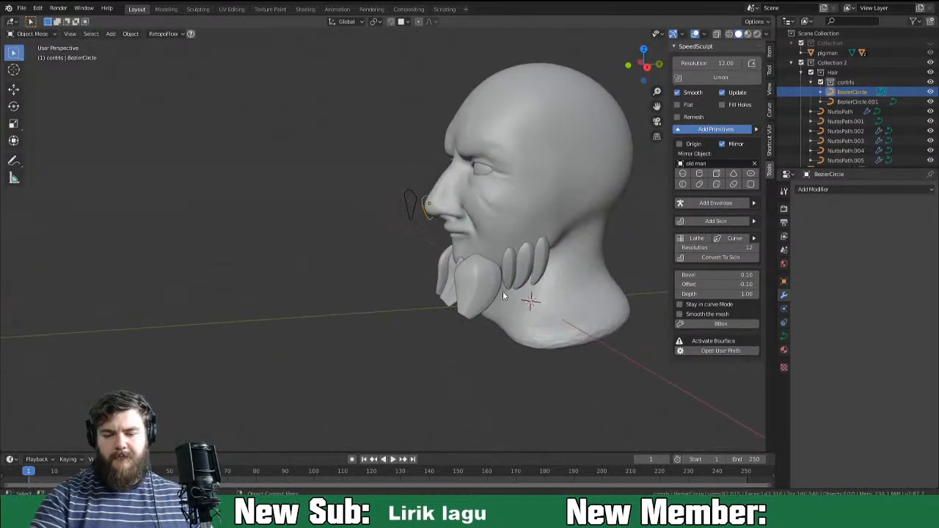
{"action": "left_click", "coordinate": [479, 287]}
{"action": "key", "text": "Tab"}
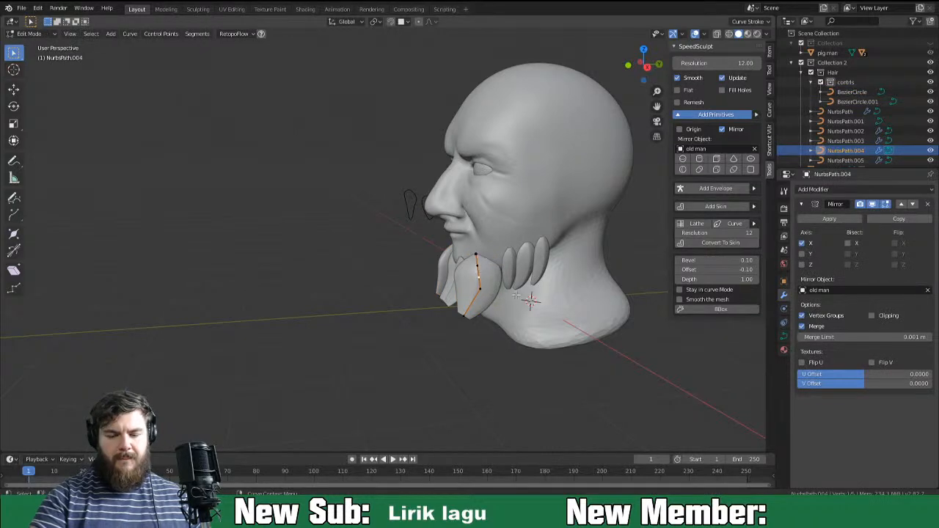
{"action": "key", "text": "alt+s"}
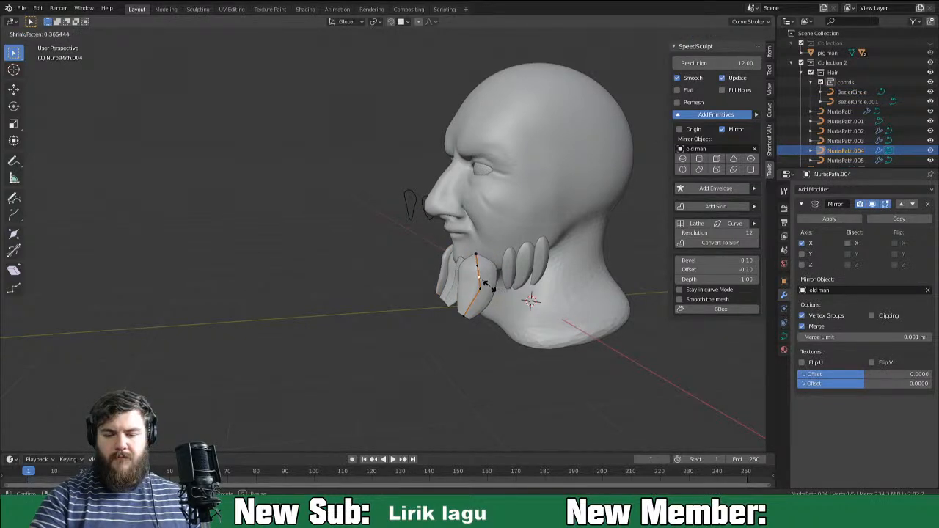
{"action": "left_click", "coordinate": [484, 283]}
Move the side chin strand's lower control point slightly forward and down, and extend its tip forward.
{"action": "middle_click_drag", "start_coordinate": [484, 286], "coordinate": [425, 285]}
{"action": "key", "text": "g"}
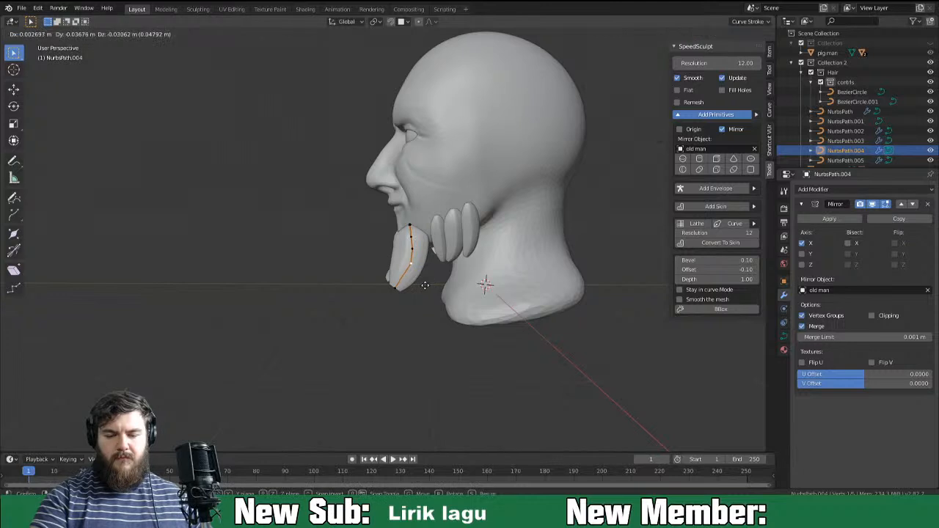
{"action": "left_click", "coordinate": [422, 291]}
{"action": "key", "text": "g"}
{"action": "left_click", "coordinate": [382, 297]}
Adjust the radius of the side chin strand's tip and reduce that of its lower control point to taper the end.
{"action": "key", "text": "alt+s"}
{"action": "left_click", "coordinate": [401, 305]}
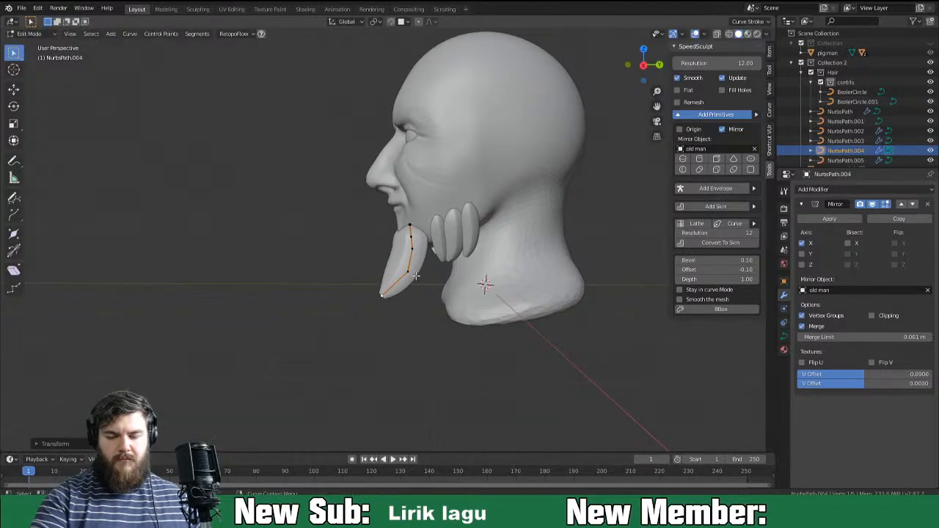
{"action": "key", "text": "alt+s"}
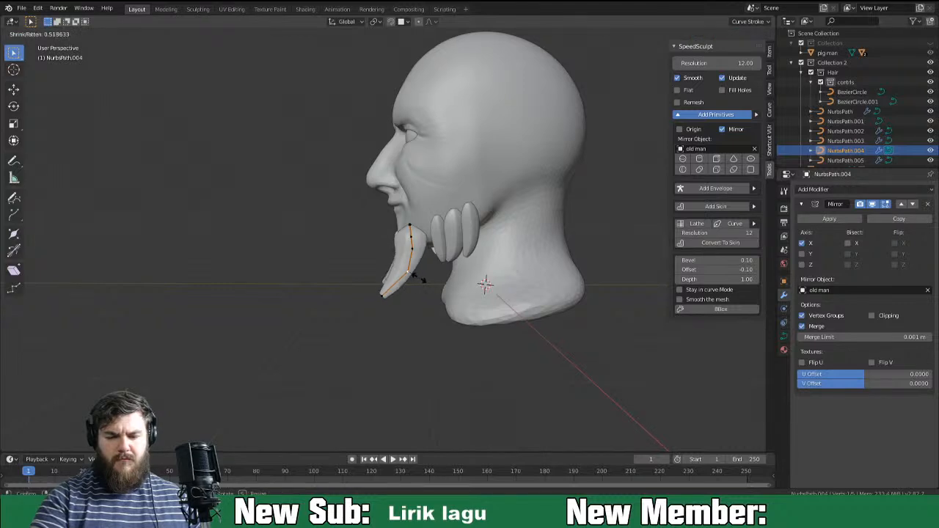
{"action": "left_click", "coordinate": [421, 281]}
Reposition the side chin strand's tip and enlarge the tip's radius.
{"action": "middle_click_drag", "start_coordinate": [440, 276], "coordinate": [531, 272]}
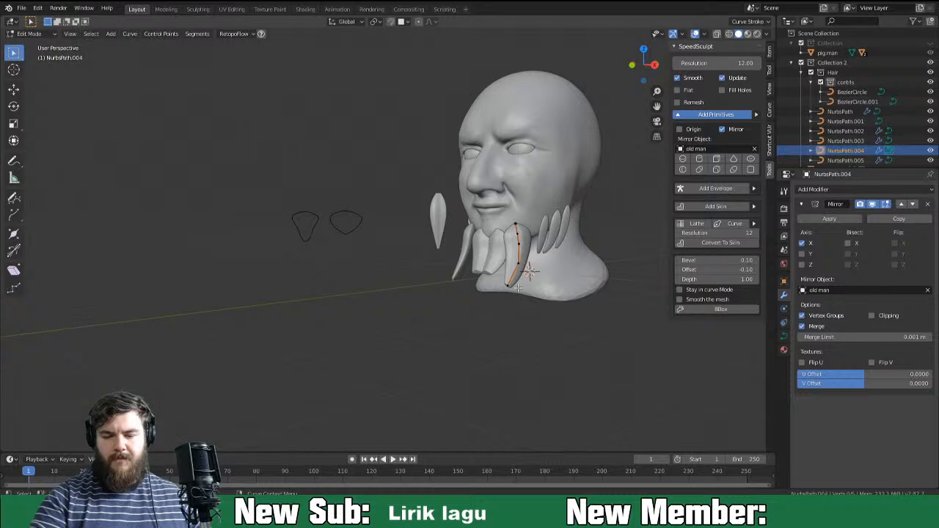
{"action": "mouse_move", "coordinate": [530, 273]}
{"action": "middle_mouse_down"}
{"action": "mouse_move", "coordinate": [432, 280]}
{"action": "mouse_move", "coordinate": [536, 266]}
{"action": "middle_mouse_up"}
{"action": "key", "text": "g"}
{"action": "left_click", "coordinate": [422, 278]}
{"action": "key", "text": "s"}
{"action": "left_click", "coordinate": [537, 266]}
{"action": "key", "text": "alt+s"}
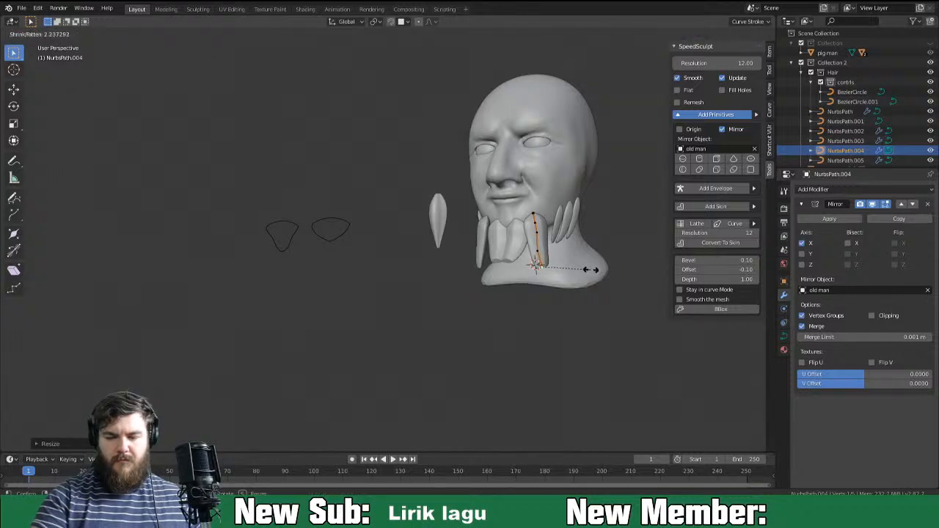
{"action": "left_click", "coordinate": [589, 269]}
Shift the side chin strand's tip and lower control point inward toward the centre of the chin.
{"action": "middle_click_drag", "start_coordinate": [555, 261], "coordinate": [606, 260]}
{"action": "key", "text": "g"}
{"action": "left_click", "coordinate": [550, 268]}
{"action": "middle_click_drag", "start_coordinate": [551, 269], "coordinate": [546, 262]}
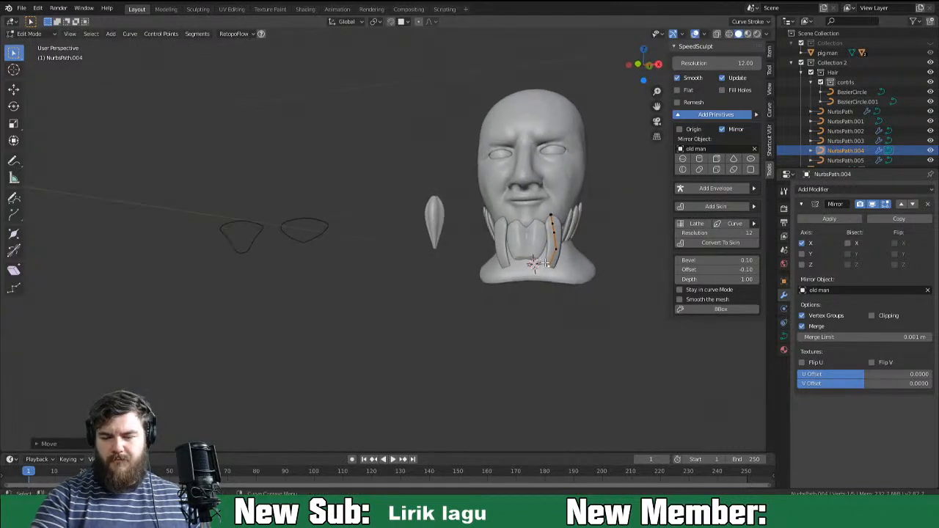
{"action": "key", "text": "g"}
{"action": "left_click", "coordinate": [547, 252]}
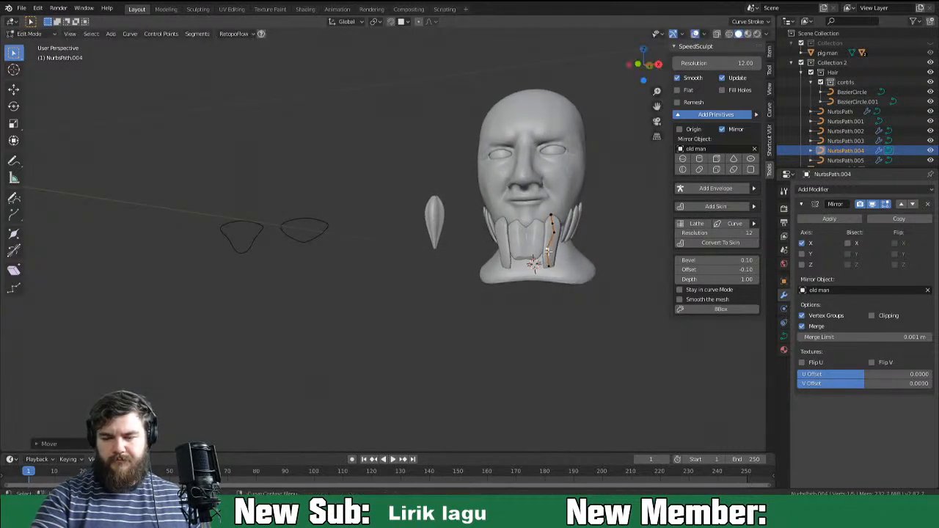
Lower the side chin strand's middle and upper control points slightly to even out its curve.
{"action": "left_click", "coordinate": [554, 232]}
{"action": "key", "text": "g"}
{"action": "left_click", "coordinate": [554, 238]}
{"action": "left_click", "coordinate": [554, 223]}
{"action": "key", "text": "g"}
{"action": "left_click", "coordinate": [555, 228]}
Tilt the side chin strand's control points one after another down to the tip so its profile faces outward from the chin.
{"action": "middle_click_drag", "start_coordinate": [556, 231], "coordinate": [516, 250]}
{"action": "middle_click_drag", "start_coordinate": [549, 253], "coordinate": [547, 256]}
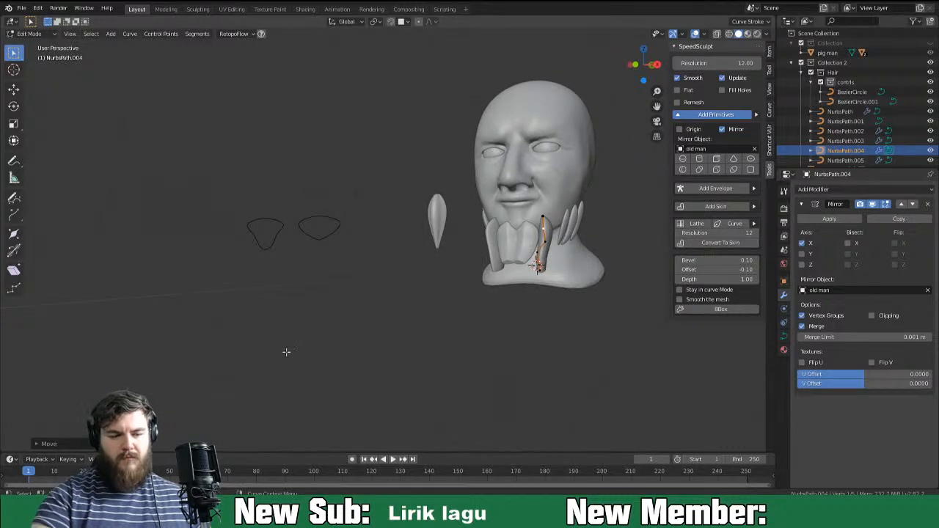
{"action": "key", "text": "ctrl+t"}
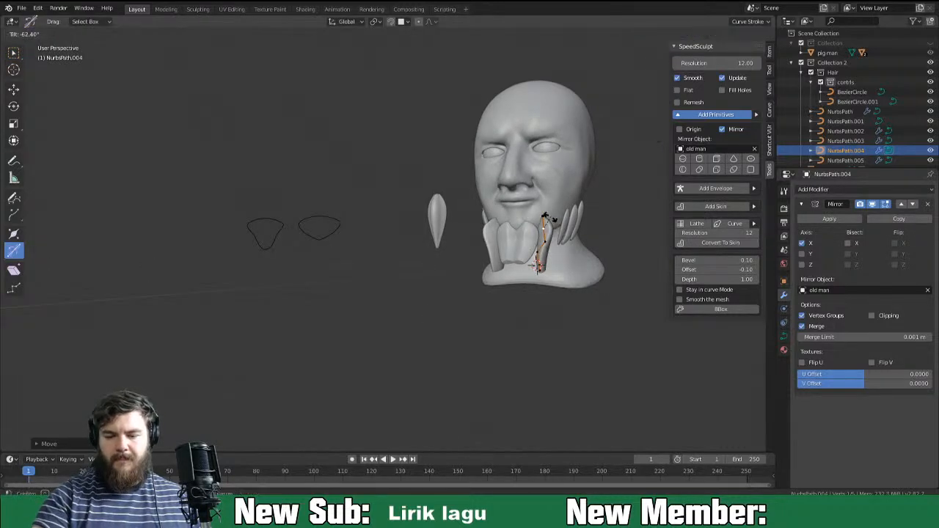
{"action": "left_click", "coordinate": [505, 233]}
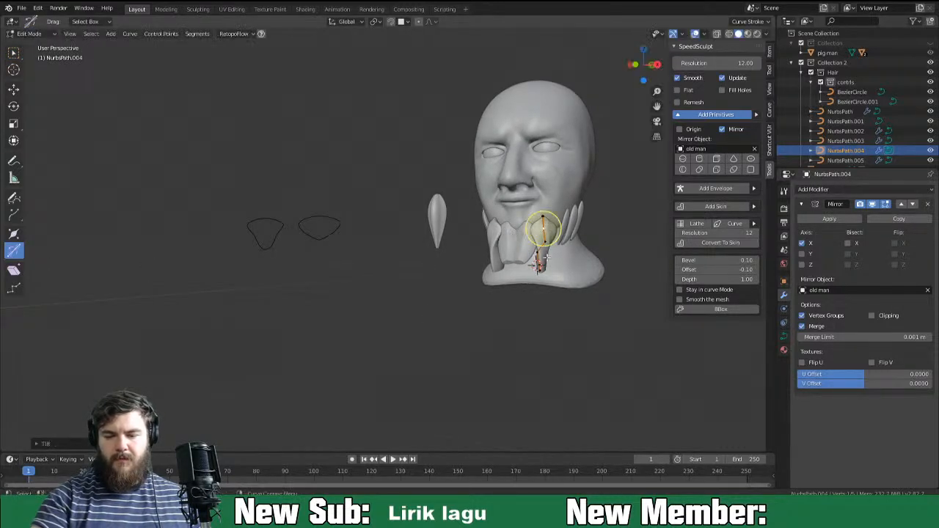
{"action": "key", "text": "ctrl+t"}
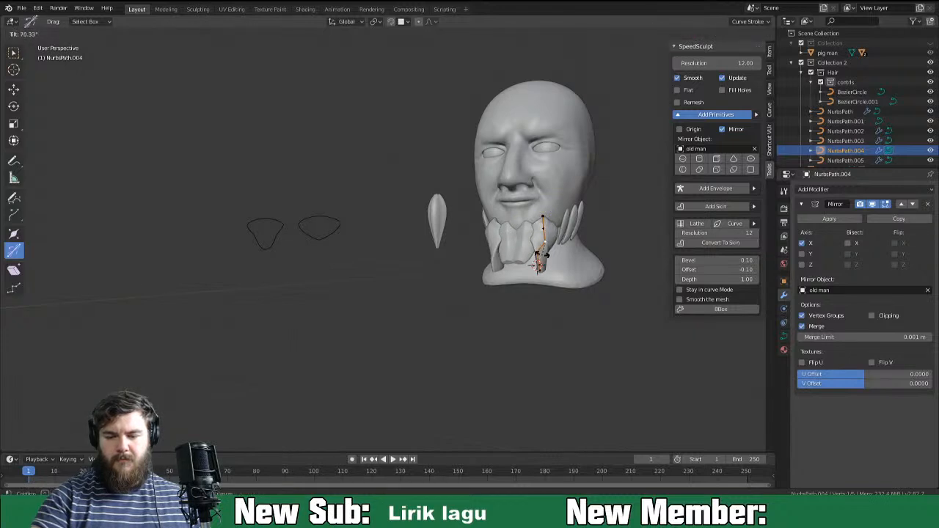
{"action": "left_click", "coordinate": [546, 252]}
{"action": "key", "text": "ctrl+t"}
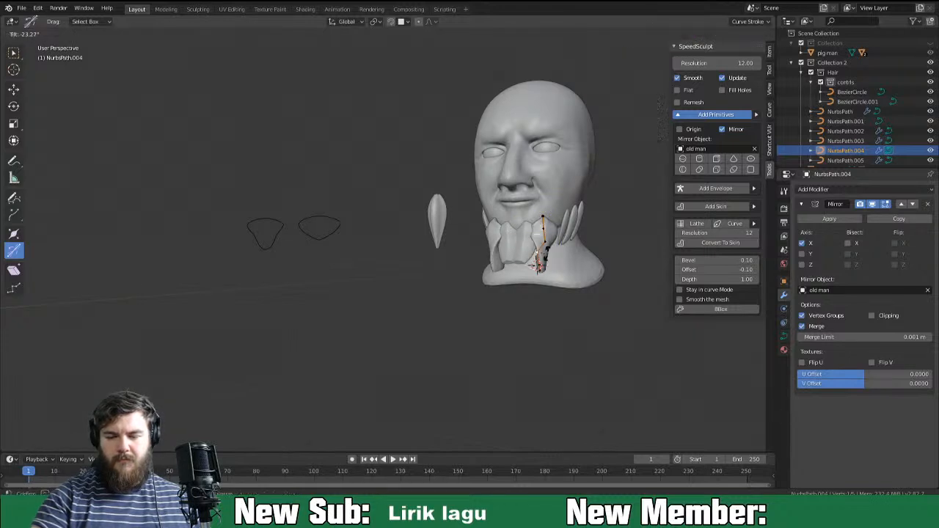
{"action": "left_click", "coordinate": [535, 266]}
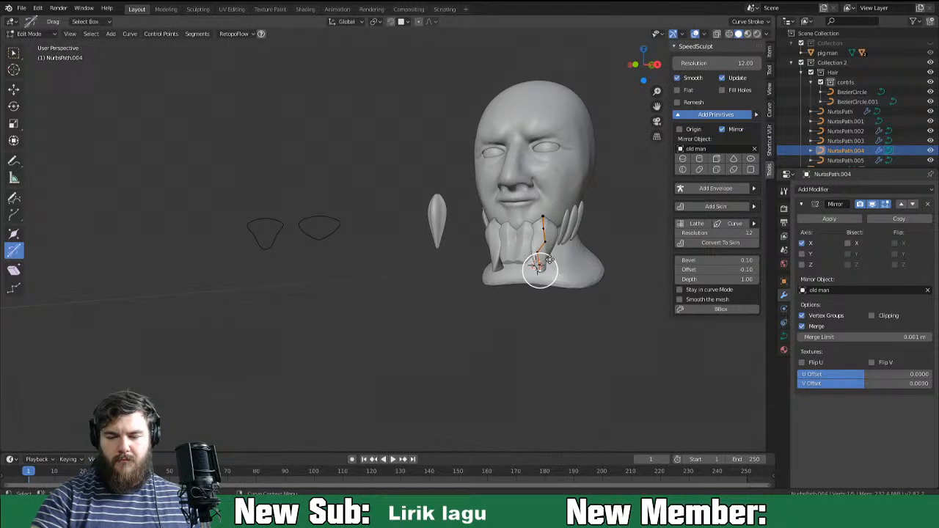
{"action": "key", "text": "ctrl+t"}
{"action": "left_click", "coordinate": [546, 274]}
Reposition the whole side chin strand against the chin and rotate it to fit the jaw.
{"action": "middle_click_drag", "start_coordinate": [542, 271], "coordinate": [565, 297]}
{"action": "key", "text": "Tab"}
{"action": "key", "text": "g"}
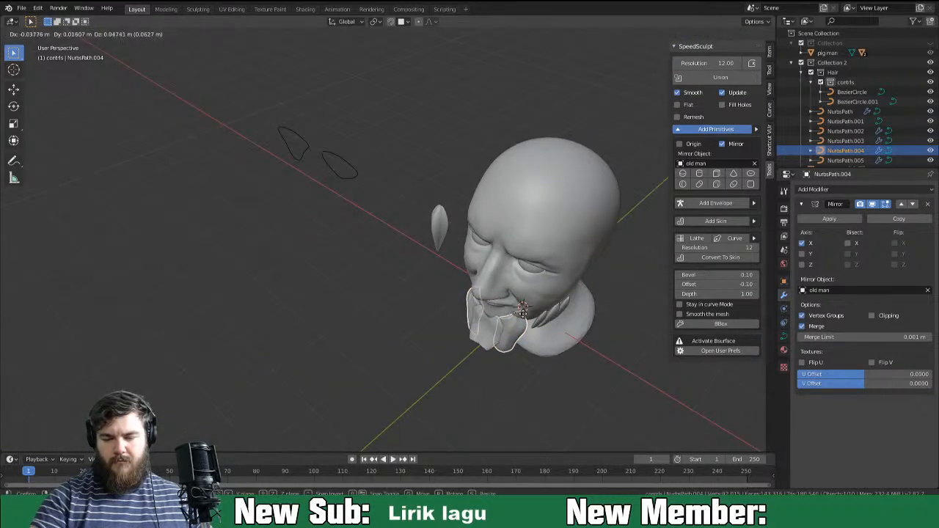
{"action": "left_click", "coordinate": [524, 312]}
{"action": "middle_click_drag", "start_coordinate": [524, 312], "coordinate": [501, 317]}
{"action": "key", "text": "r"}
{"action": "left_click", "coordinate": [576, 280]}
Adjust the radius of the side chin strand's tip and reposition the tip away from the neck.
{"action": "key", "text": "Tab"}
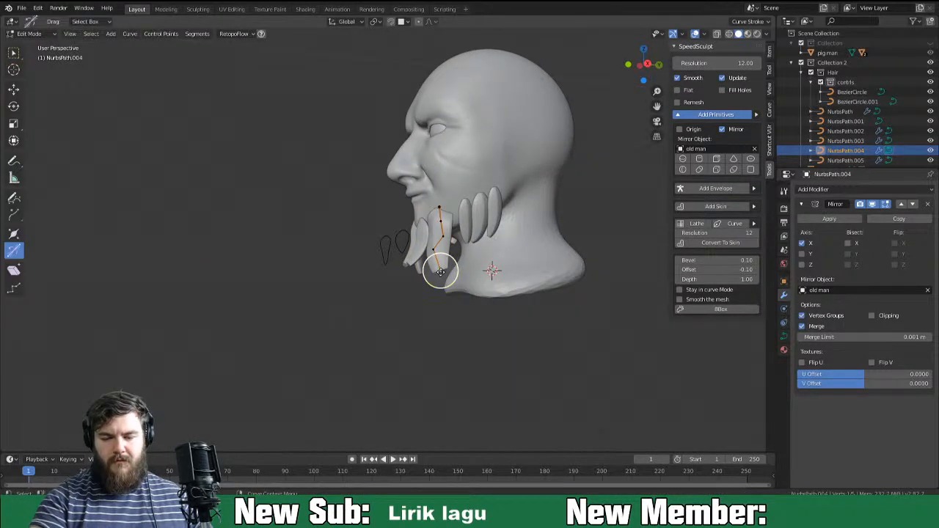
{"action": "key", "text": "w"}
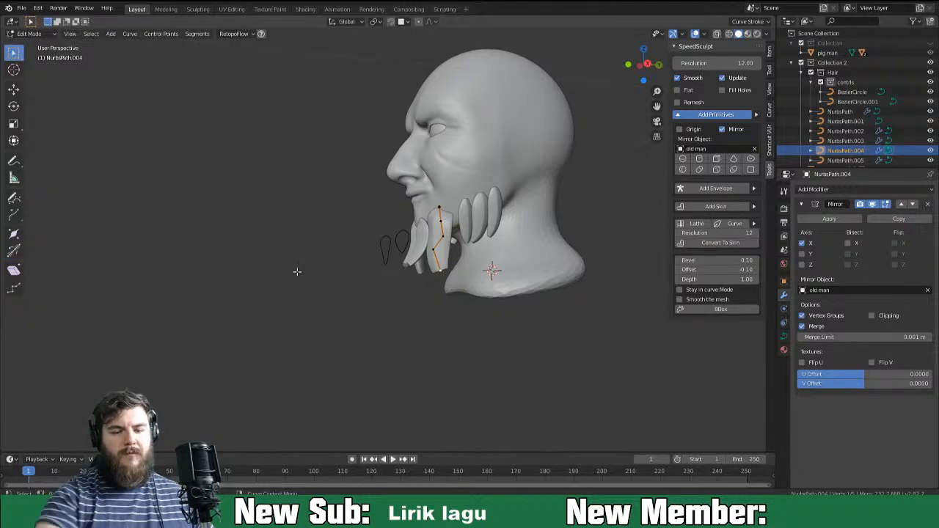
{"action": "key", "text": "alt+s"}
{"action": "left_click", "coordinate": [470, 296]}
{"action": "middle_click_drag", "start_coordinate": [474, 301], "coordinate": [430, 303]}
{"action": "key", "text": "g"}
{"action": "left_click", "coordinate": [503, 300]}
{"action": "middle_click_drag", "start_coordinate": [365, 297], "coordinate": [437, 299]}
Enlarge the frontmost remaining jawline strand and stretch it by about 1.2 along its local X axis.
{"action": "key", "text": "Tab"}
{"action": "middle_click_drag", "start_coordinate": [512, 298], "coordinate": [506, 271]}
{"action": "left_click", "coordinate": [468, 290]}
{"action": "key", "text": "s"}
{"action": "left_click", "coordinate": [513, 322]}
{"action": "key", "text": "s"}
{"action": "key", "text": "x"}
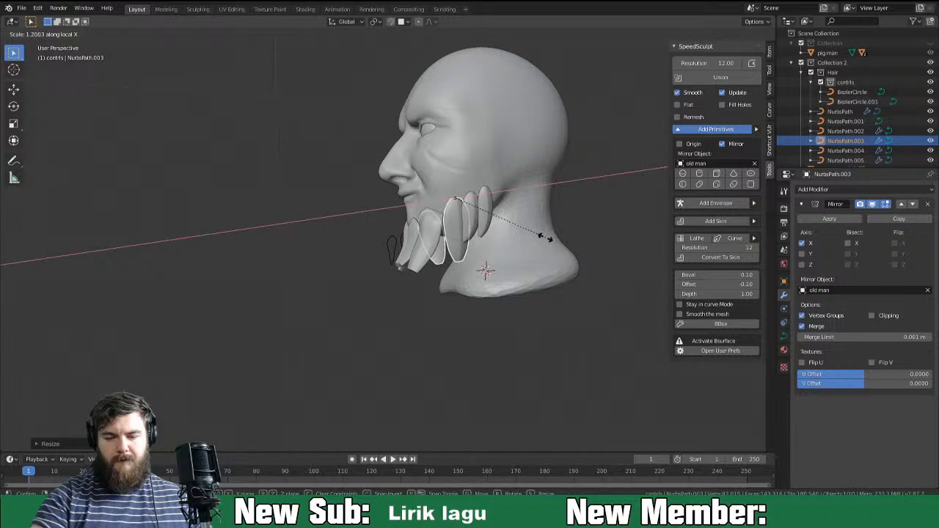
{"action": "left_click", "coordinate": [541, 243]}
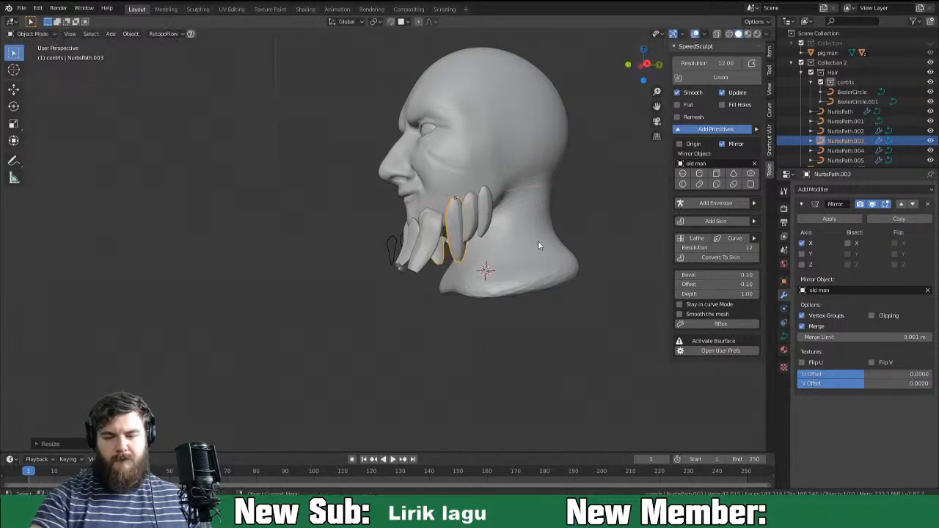
Move the enlarged jawline strand forward toward the side chin strand.
{"action": "middle_click_drag", "start_coordinate": [469, 249], "coordinate": [498, 239]}
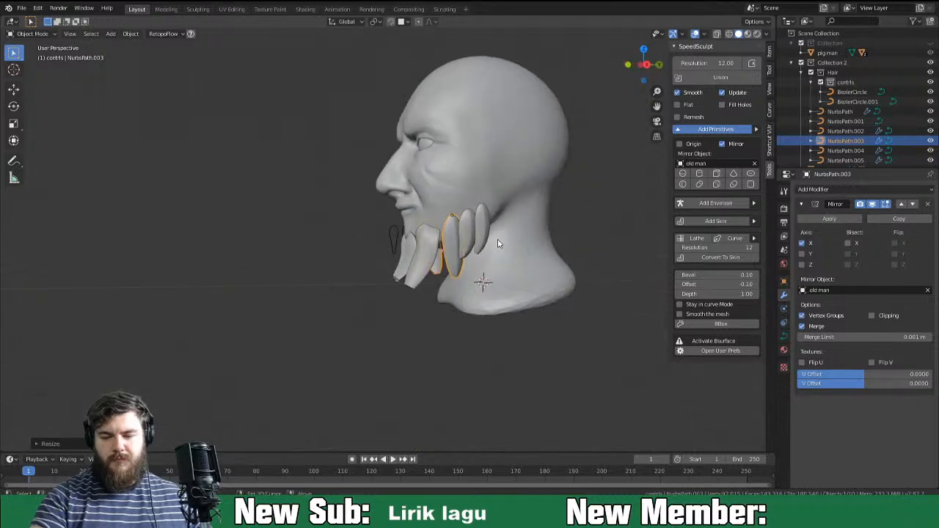
{"action": "key", "text": "g"}
{"action": "left_click", "coordinate": [446, 220]}
Bend the lower end of the enlarged jawline strand forward by moving its last two control points toward the chin.
{"action": "middle_click_drag", "start_coordinate": [462, 275], "coordinate": [323, 284]}
{"action": "key", "text": "Tab"}
{"action": "key", "text": "g"}
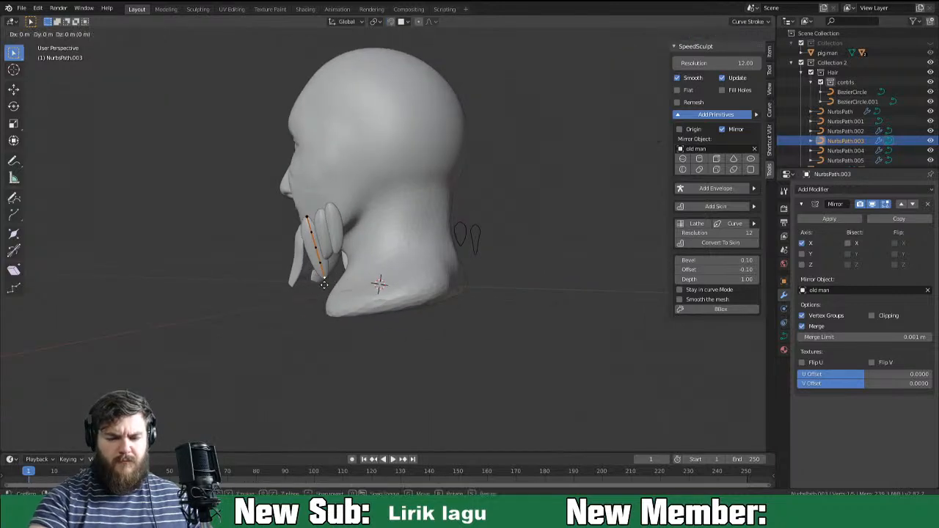
{"action": "left_click", "coordinate": [295, 292]}
{"action": "key", "text": "g"}
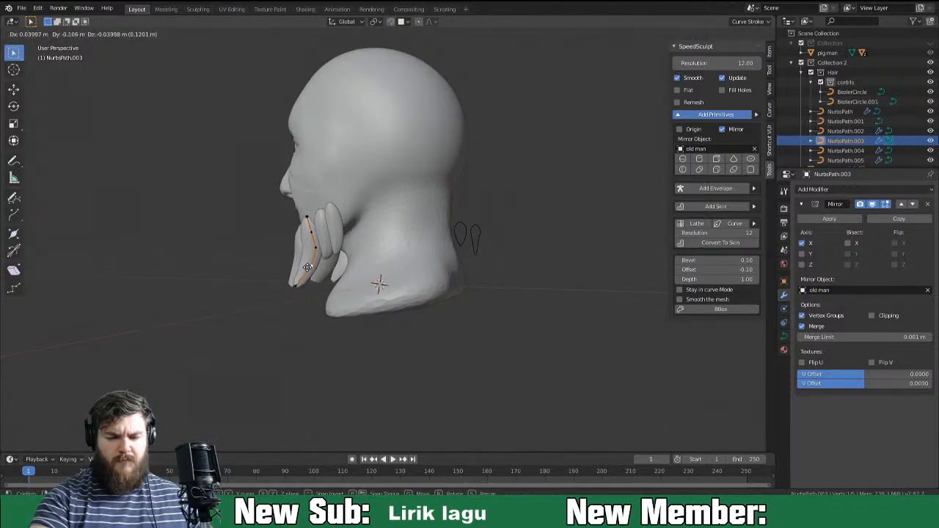
{"action": "left_click", "coordinate": [305, 269]}
Reposition the jawline strand's tip from the front and enlarge its radius.
{"action": "middle_click_drag", "start_coordinate": [349, 272], "coordinate": [474, 269]}
{"action": "middle_click_drag", "start_coordinate": [555, 272], "coordinate": [521, 273]}
{"action": "key", "text": "g"}
{"action": "left_click", "coordinate": [556, 274]}
{"action": "key", "text": "alt+s"}
{"action": "left_click", "coordinate": [569, 293]}
{"action": "middle_click_drag", "start_coordinate": [569, 294], "coordinate": [490, 277]}
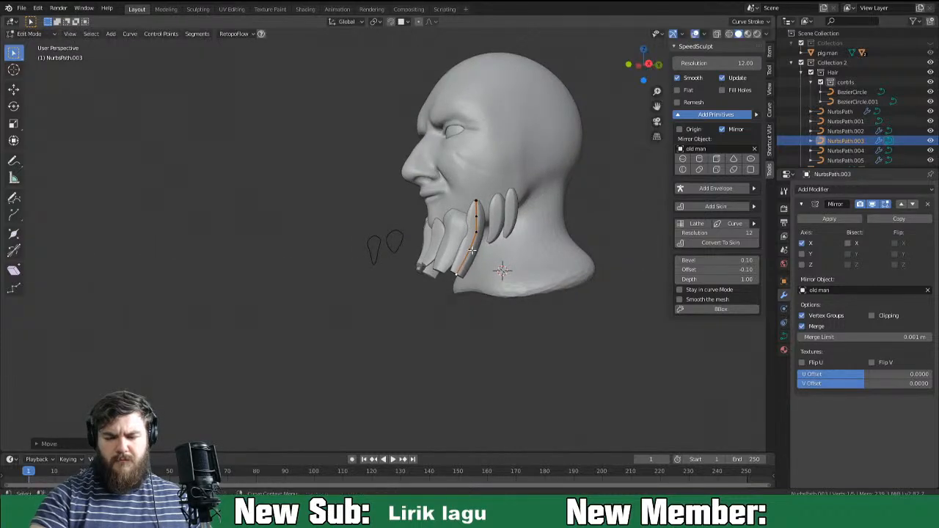
Shift the control point above the jawline strand's tip slightly back and adjust the radius of the tip.
{"action": "key", "text": "shift+space"}
{"action": "key", "text": "g"}
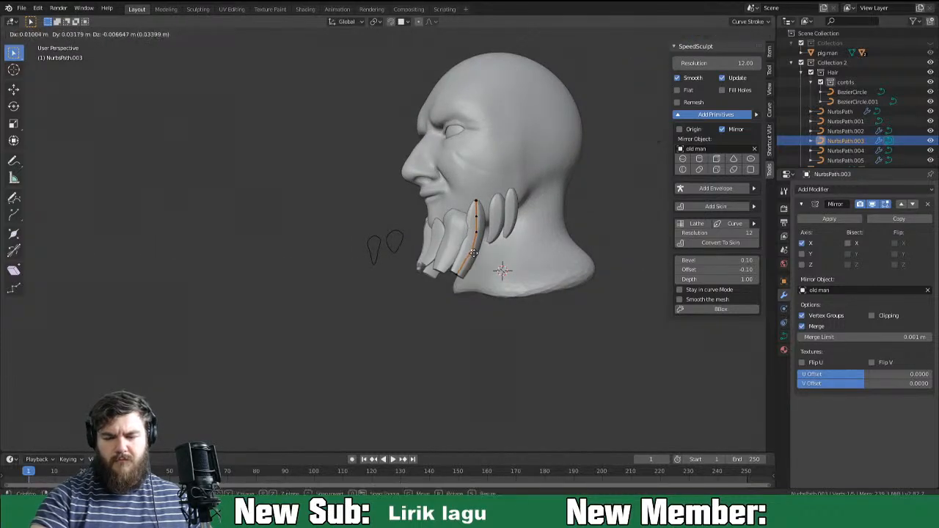
{"action": "left_click", "coordinate": [478, 254]}
{"action": "middle_click_drag", "start_coordinate": [477, 254], "coordinate": [465, 250]}
{"action": "left_click", "coordinate": [412, 260]}
{"action": "key", "text": "alt+s"}
{"action": "left_click", "coordinate": [430, 268]}
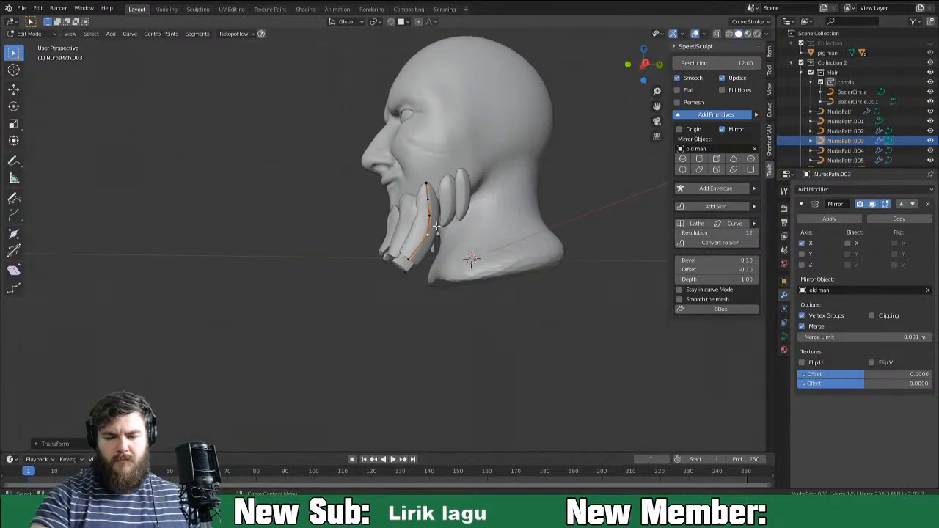
{"action": "key", "text": "Tab"}
Move the lower control points of the jawline strand inward toward the neighbouring chin strand.
{"action": "middle_click_drag", "start_coordinate": [440, 217], "coordinate": [536, 283]}
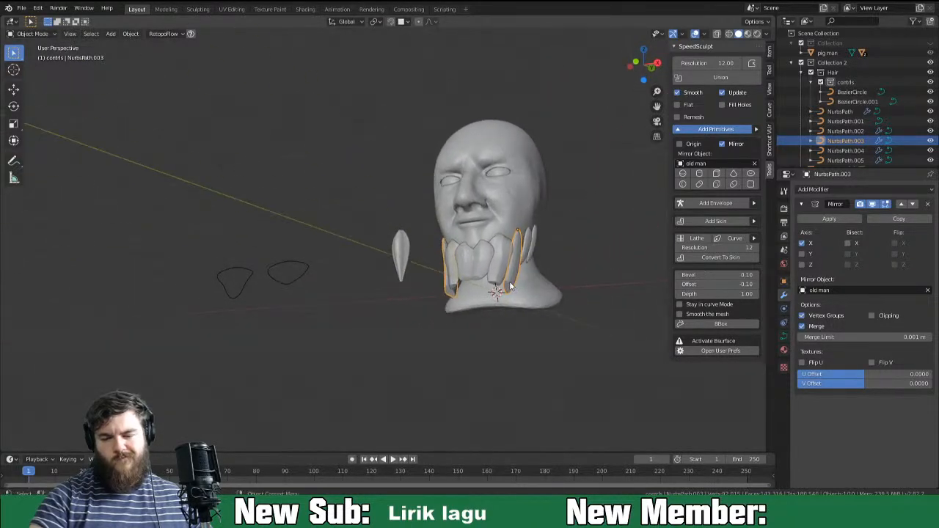
{"action": "key", "text": "Tab"}
{"action": "middle_click_drag", "start_coordinate": [530, 287], "coordinate": [546, 299]}
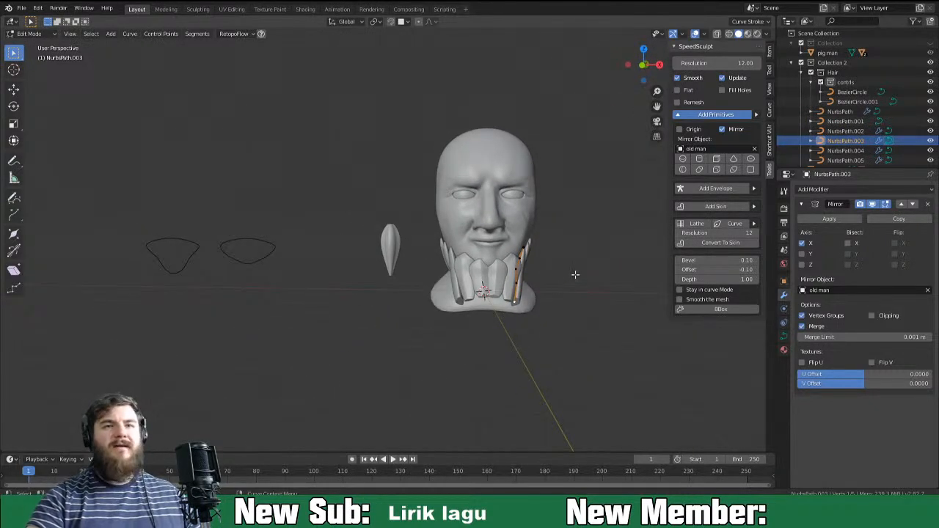
{"action": "middle_click_drag", "start_coordinate": [547, 282], "coordinate": [530, 301]}
{"action": "key", "text": "g"}
{"action": "left_click", "coordinate": [523, 301]}
{"action": "key", "text": "g"}
{"action": "left_click", "coordinate": [501, 301]}
{"action": "key", "text": "Tab"}
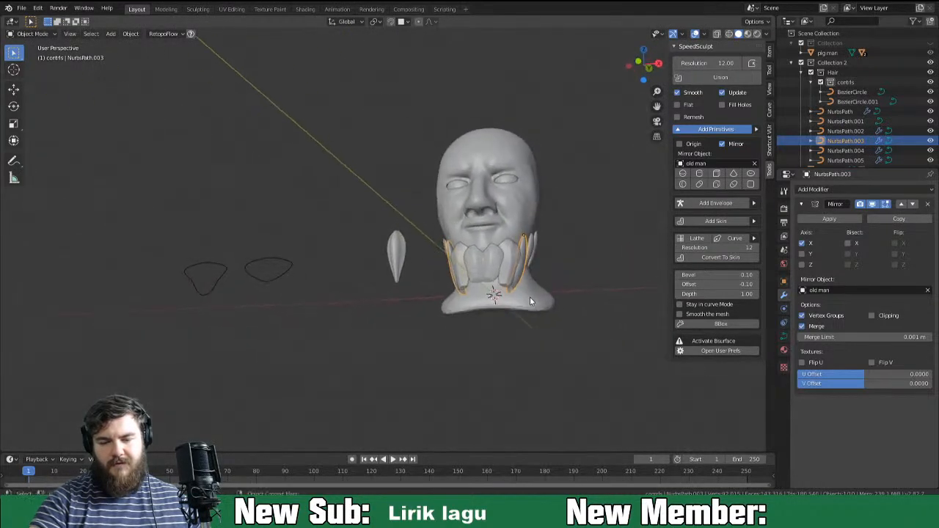
Move the spare unmirrored strand from beside the head onto the underside of the jaw near the neck, using snapping.
{"action": "left_click", "coordinate": [394, 252]}
{"action": "middle_click_drag", "start_coordinate": [432, 260], "coordinate": [387, 251]}
{"action": "key", "text": "g"}
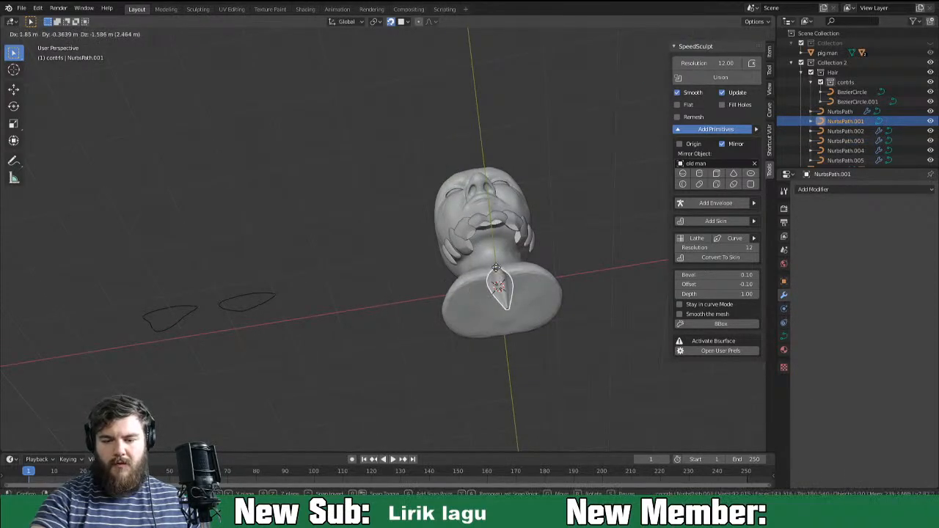
{"action": "left_click", "coordinate": [494, 234]}
{"action": "middle_click_drag", "start_coordinate": [496, 237], "coordinate": [412, 283]}
{"action": "middle_click_drag", "start_coordinate": [383, 254], "coordinate": [428, 232]}
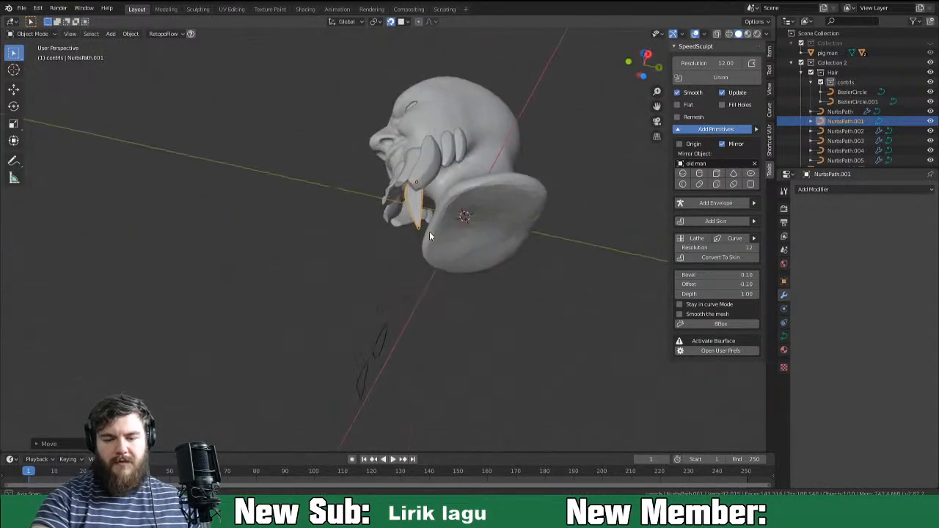
{"action": "key", "text": "g"}
{"action": "left_click", "coordinate": [443, 177]}
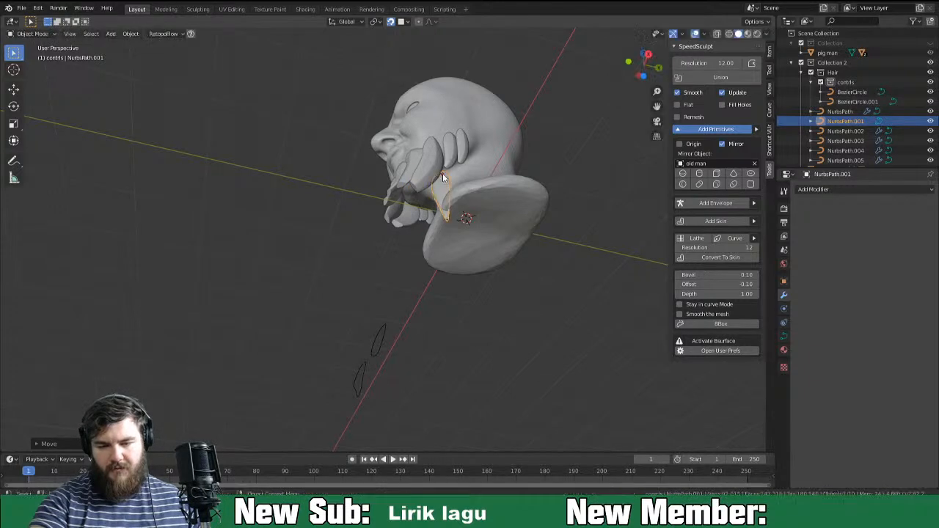
Turn snapping off and bend the under-jaw strand forward by moving its tip and middle control points toward the chin.
{"action": "middle_click_drag", "start_coordinate": [411, 234], "coordinate": [428, 279]}
{"action": "key", "text": "Tab"}
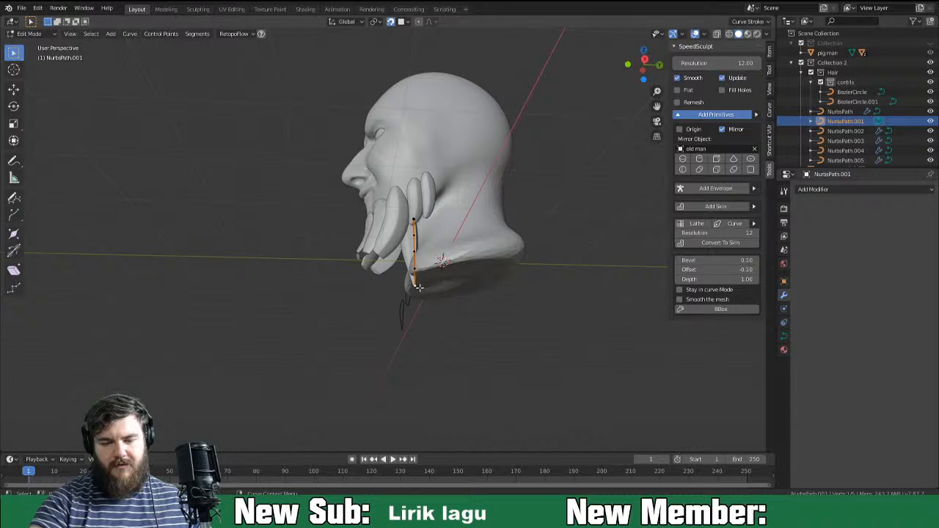
{"action": "key", "text": "g"}
{"action": "left_click", "coordinate": [395, 259]}
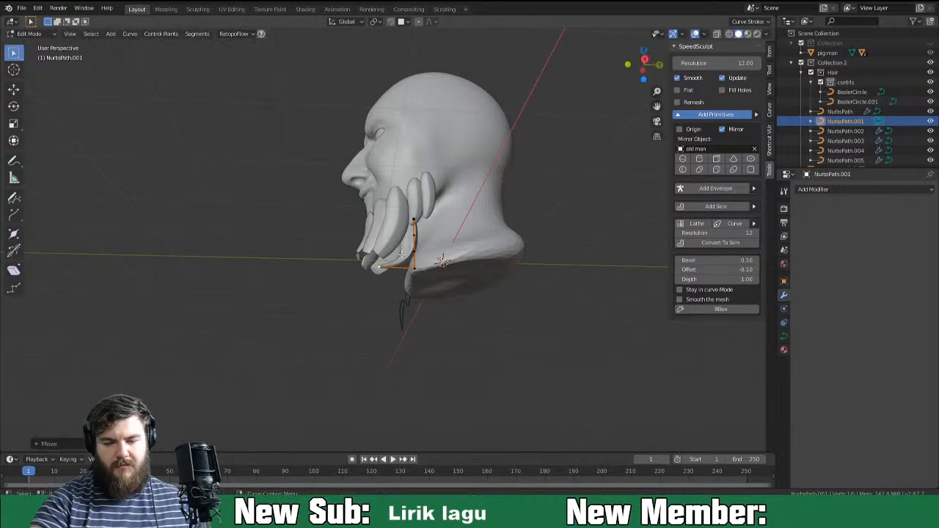
{"action": "key", "text": "g"}
{"action": "left_click", "coordinate": [402, 262]}
{"action": "left_click", "coordinate": [413, 270]}
{"action": "key", "text": "g"}
{"action": "left_click", "coordinate": [410, 241]}
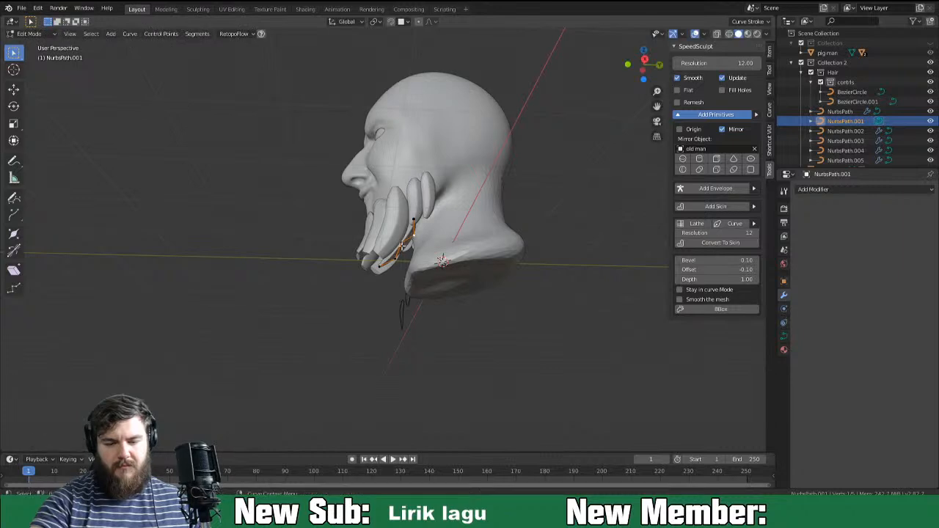
{"action": "key", "text": "g"}
{"action": "left_click", "coordinate": [410, 246]}
Rotate the under-jaw strand slightly around the global Z axis.
{"action": "middle_click_drag", "start_coordinate": [411, 247], "coordinate": [498, 257]}
{"action": "key", "text": "Tab"}
{"action": "scroll", "coordinate": [441, 265], "scroll_direction": "up", "scroll_amount": 3}
{"action": "middle_click_drag", "start_coordinate": [442, 266], "coordinate": [423, 314], "text": "shift"}
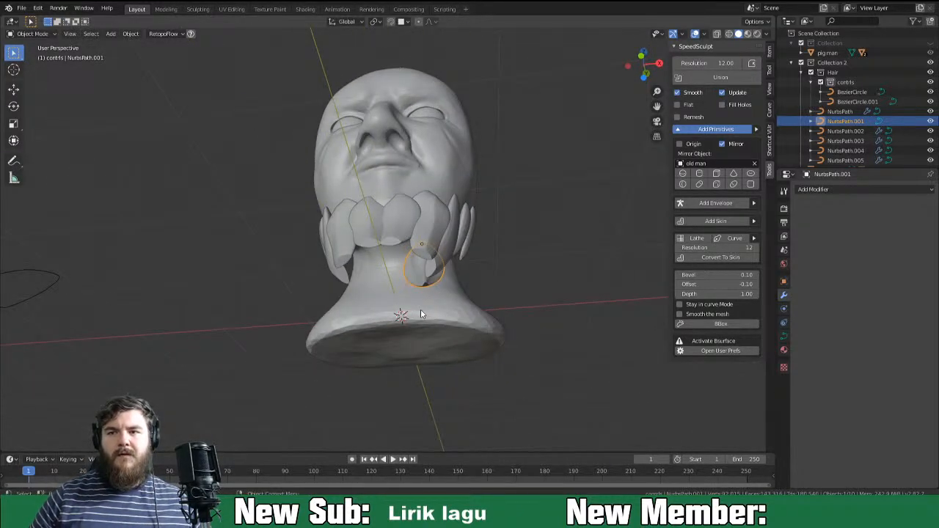
{"action": "middle_click_drag", "start_coordinate": [519, 302], "coordinate": [471, 284]}
{"action": "key", "text": "r"}
{"action": "key", "text": "z"}
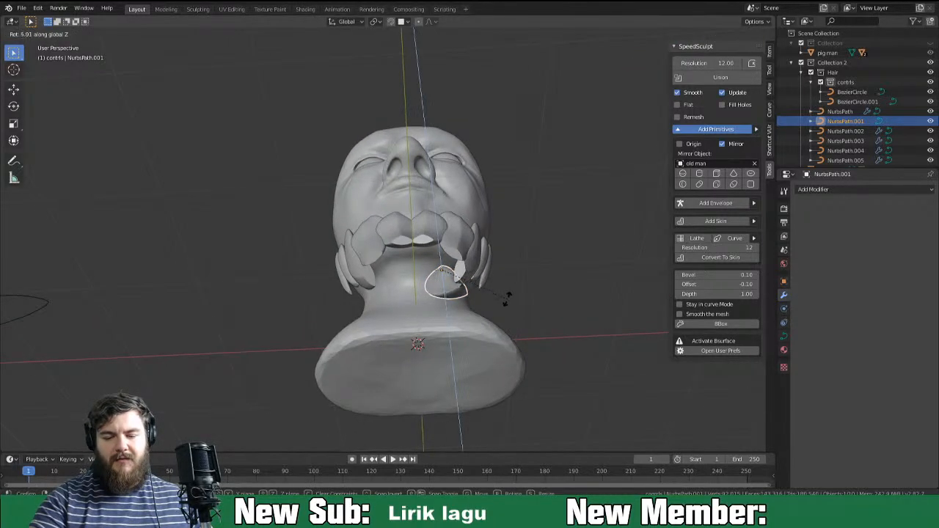
{"action": "left_click", "coordinate": [501, 285]}
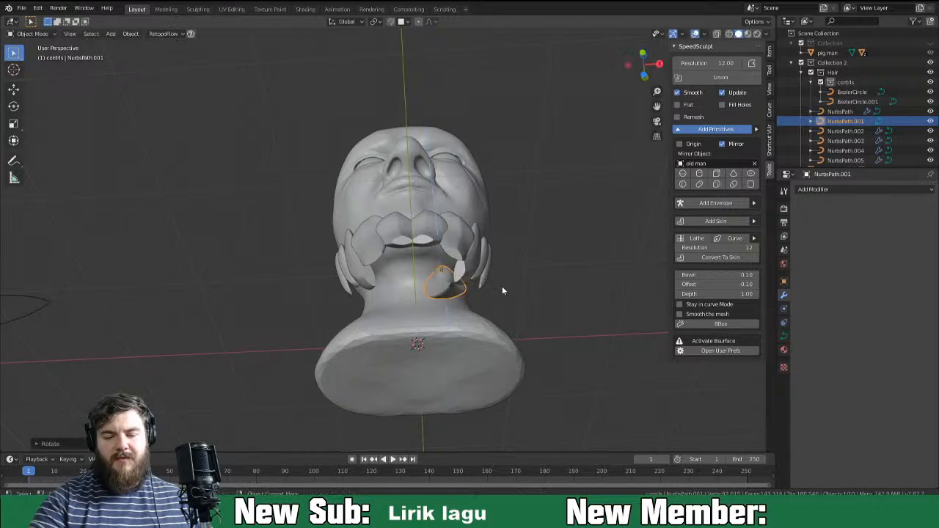
Rotate the under-jaw strand freely and reposition it behind the existing jawline strands.
{"action": "middle_click_drag", "start_coordinate": [502, 286], "coordinate": [393, 304]}
{"action": "key", "text": "r"}
{"action": "left_click", "coordinate": [476, 295]}
{"action": "key", "text": "g"}
{"action": "left_click", "coordinate": [464, 264]}
{"action": "key", "text": "g"}
{"action": "left_click", "coordinate": [482, 265]}
Move the middle control points of the under-jaw strand to smooth its curve toward the chin.
{"action": "key", "text": "Tab"}
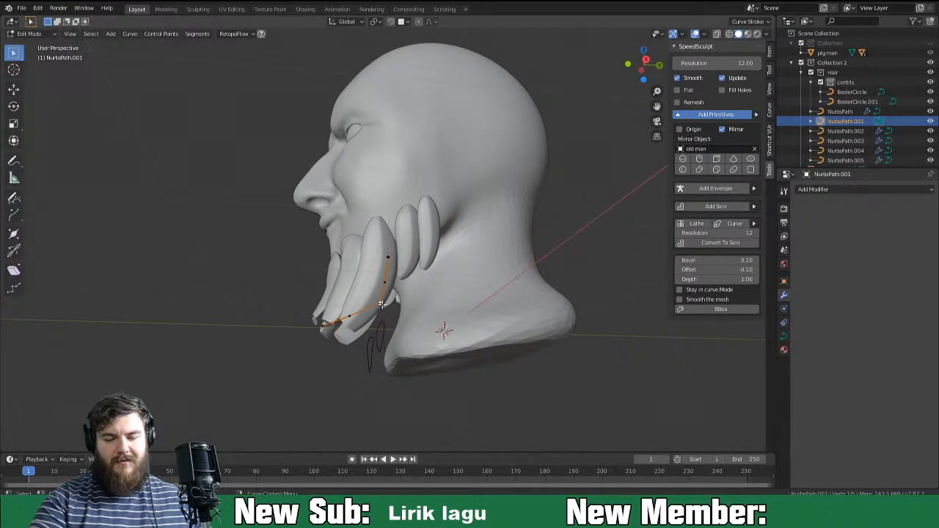
{"action": "key", "text": "g"}
{"action": "left_click", "coordinate": [328, 324]}
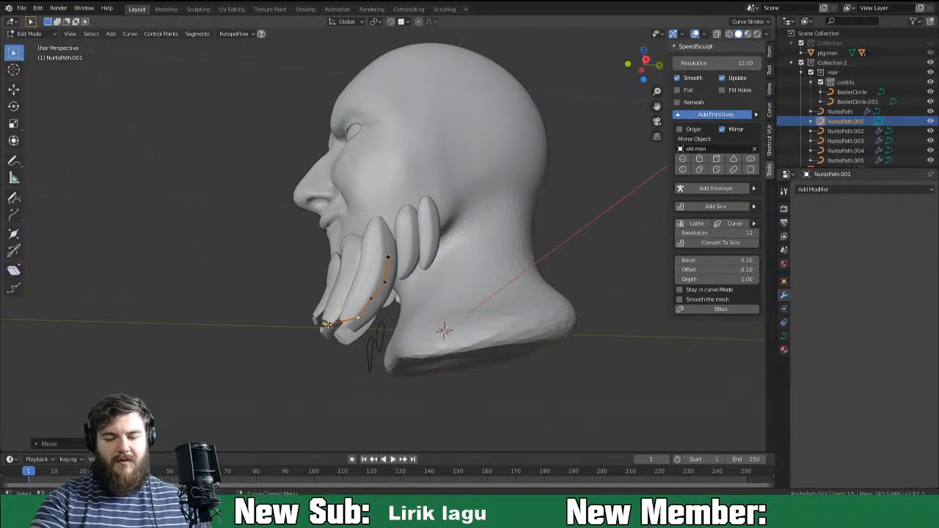
{"action": "middle_click_drag", "start_coordinate": [331, 329], "coordinate": [479, 273]}
Move the whole under-jaw strand out to the side, clear of the head.
{"action": "key", "text": "Tab"}
{"action": "key", "text": "g"}
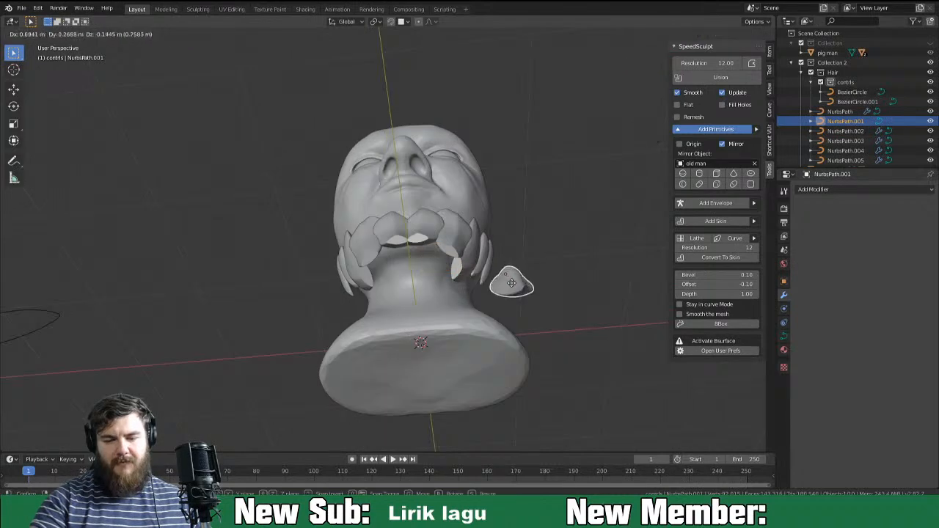
{"action": "left_click", "coordinate": [530, 233]}
{"action": "middle_click_drag", "start_coordinate": [530, 233], "coordinate": [560, 198]}
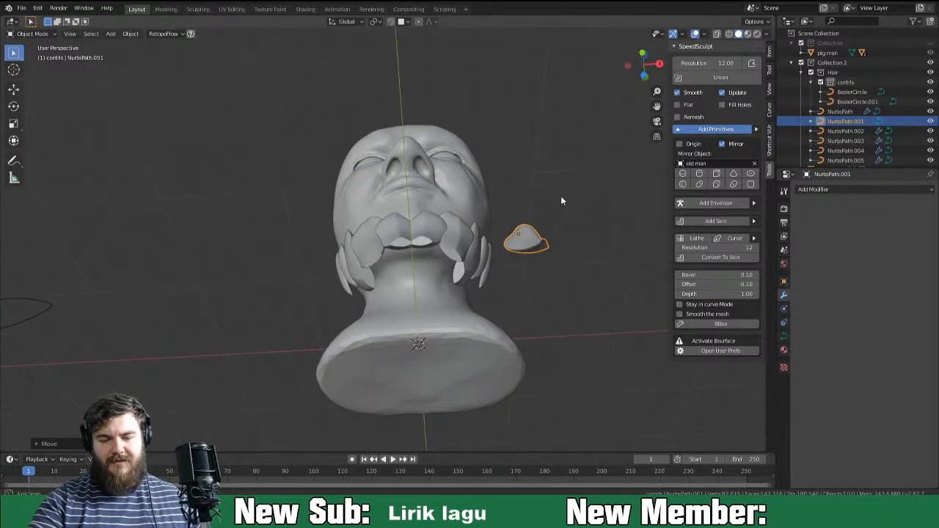
Increase the radius of the lower control points of the centre chin strand.
{"action": "left_click", "coordinate": [421, 243]}
{"action": "middle_click_drag", "start_coordinate": [444, 277], "coordinate": [401, 270]}
{"action": "key", "text": "Tab"}
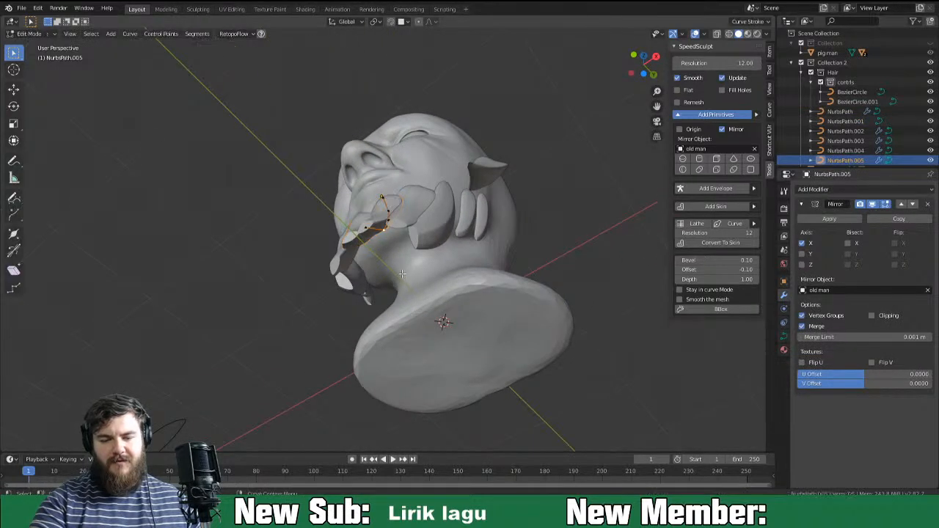
{"action": "key", "text": "alt+s"}
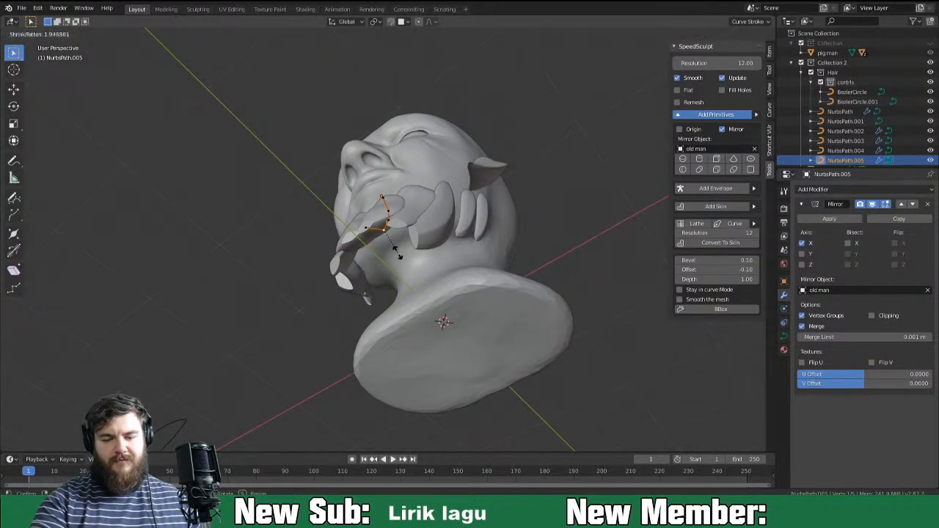
{"action": "left_click", "coordinate": [402, 253]}
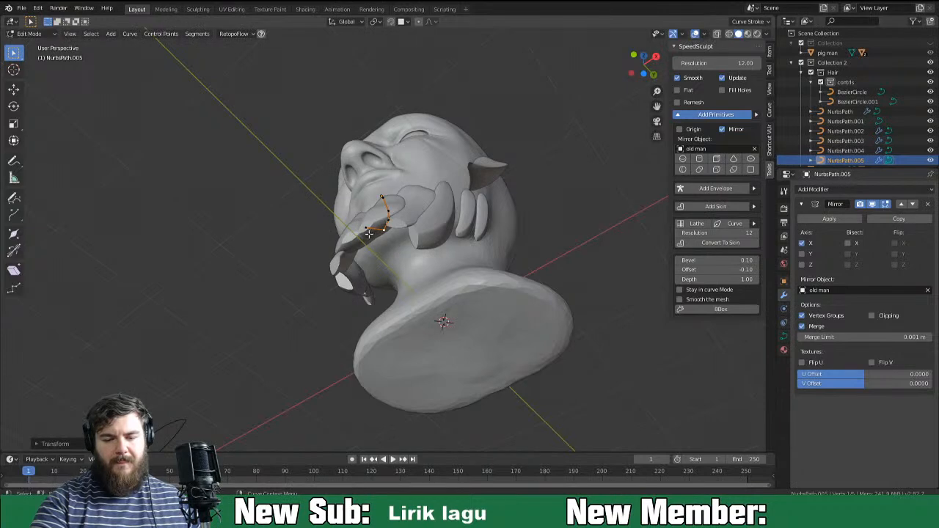
{"action": "key", "text": "alt+s"}
{"action": "left_click", "coordinate": [389, 244]}
Move the control point above the centre chin strand's tip back toward the neck.
{"action": "middle_click_drag", "start_coordinate": [391, 237], "coordinate": [361, 303]}
{"action": "key", "text": "g"}
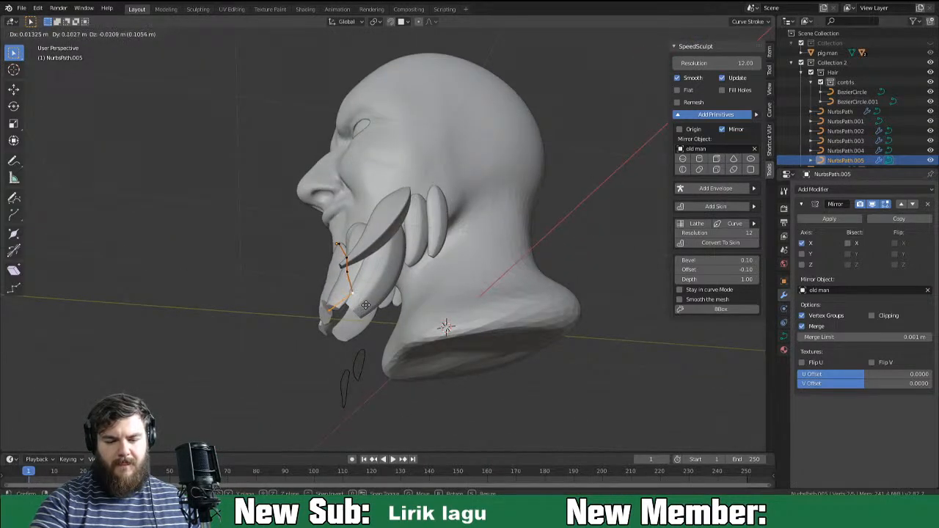
{"action": "left_click", "coordinate": [363, 314]}
{"action": "middle_click_drag", "start_coordinate": [363, 314], "coordinate": [415, 339]}
{"action": "key", "text": "Tab"}
Clear the scale of the frontmost jawline strand and scale it down uniformly to fit beside the chin strands.
{"action": "left_click", "coordinate": [375, 291]}
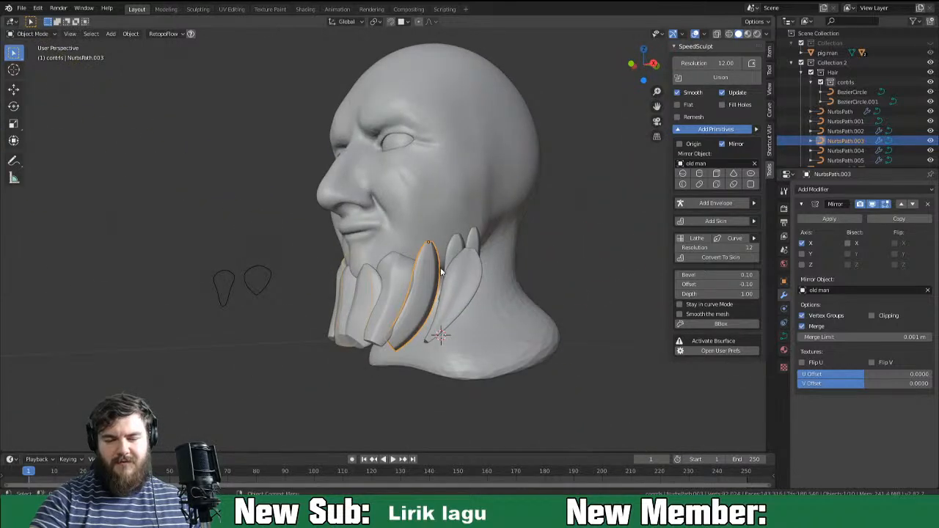
{"action": "key", "text": "alt+s"}
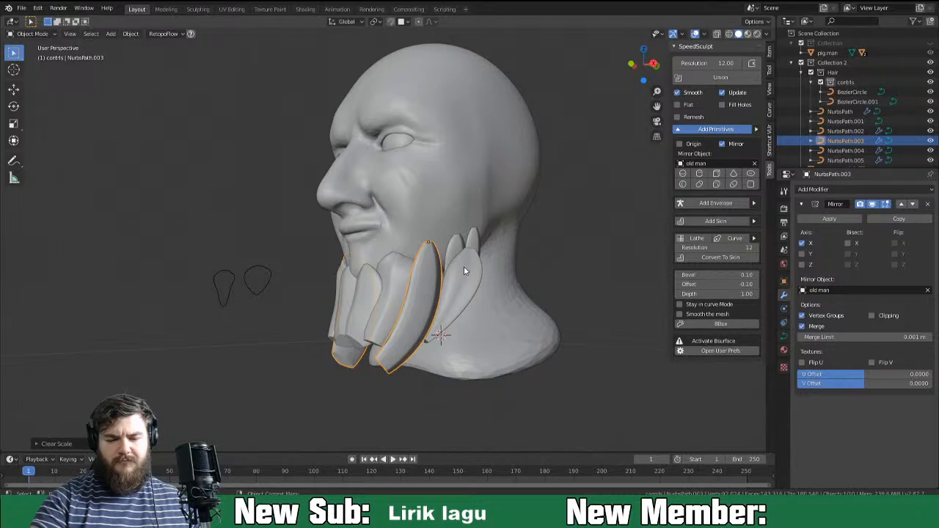
{"action": "mouse_move", "coordinate": [503, 260]}
{"action": "middle_mouse_down"}
{"action": "mouse_move", "coordinate": [570, 246]}
{"action": "mouse_move", "coordinate": [546, 231]}
{"action": "mouse_move", "coordinate": [474, 247]}
{"action": "mouse_move", "coordinate": [497, 254]}
{"action": "middle_mouse_up"}
{"action": "key", "text": "s"}
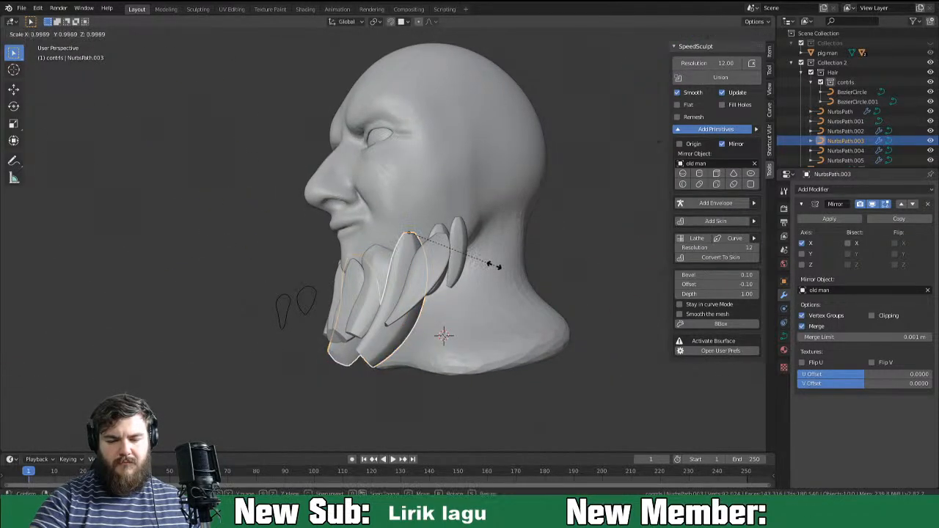
{"action": "left_click", "coordinate": [473, 275]}
{"action": "middle_click_drag", "start_coordinate": [473, 275], "coordinate": [506, 281]}
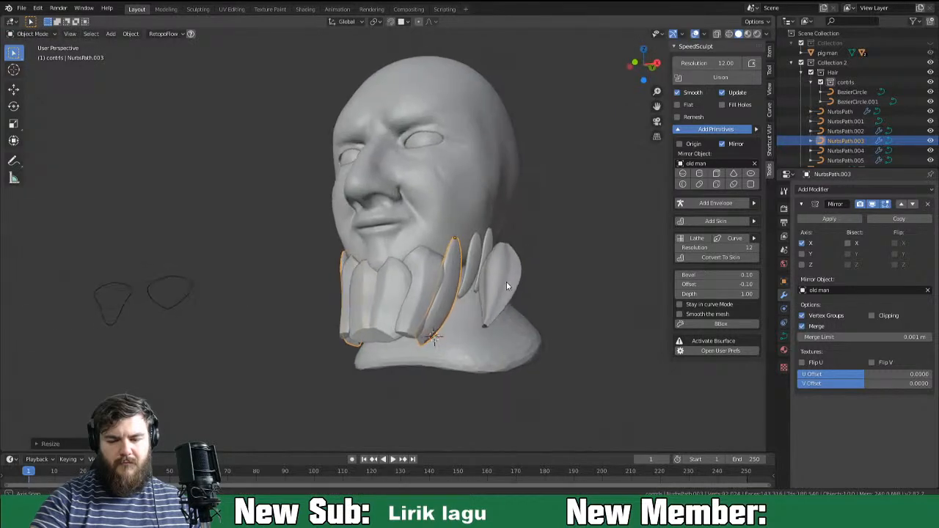
Adjust the radius of the jawline strand's root and reposition its top two control points, pushing the second one outward.
{"action": "middle_click_drag", "start_coordinate": [472, 255], "coordinate": [444, 252]}
{"action": "key", "text": "Tab"}
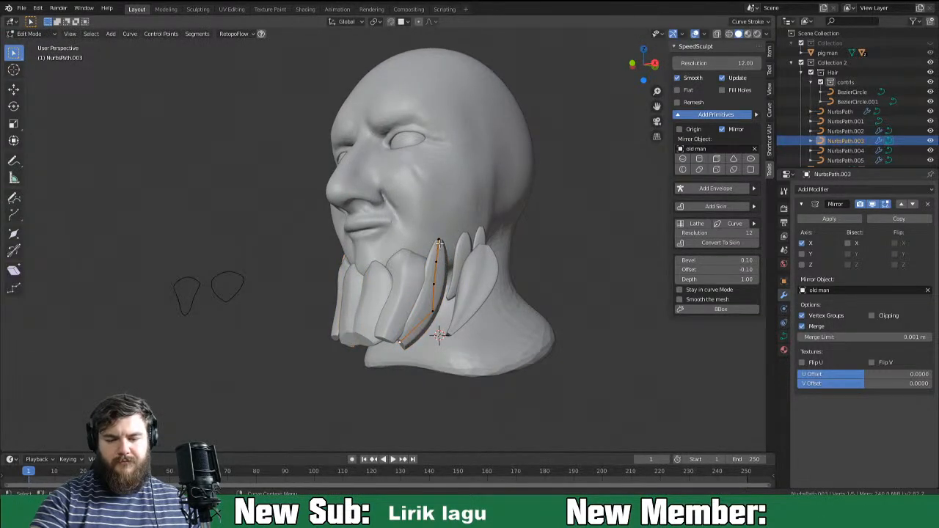
{"action": "key", "text": "alt+s"}
{"action": "left_click", "coordinate": [503, 237]}
{"action": "middle_click_drag", "start_coordinate": [497, 245], "coordinate": [542, 260]}
{"action": "key", "text": "g"}
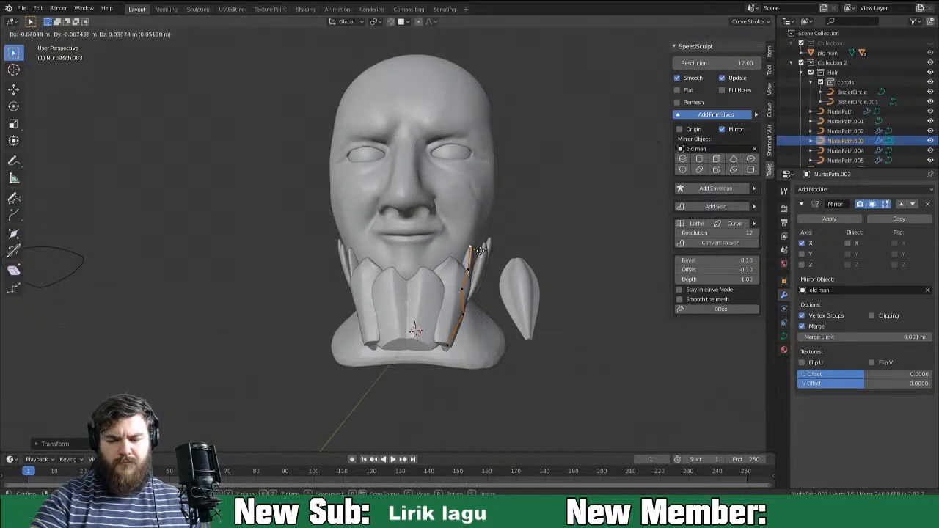
{"action": "left_click", "coordinate": [477, 250]}
{"action": "key", "text": "g"}
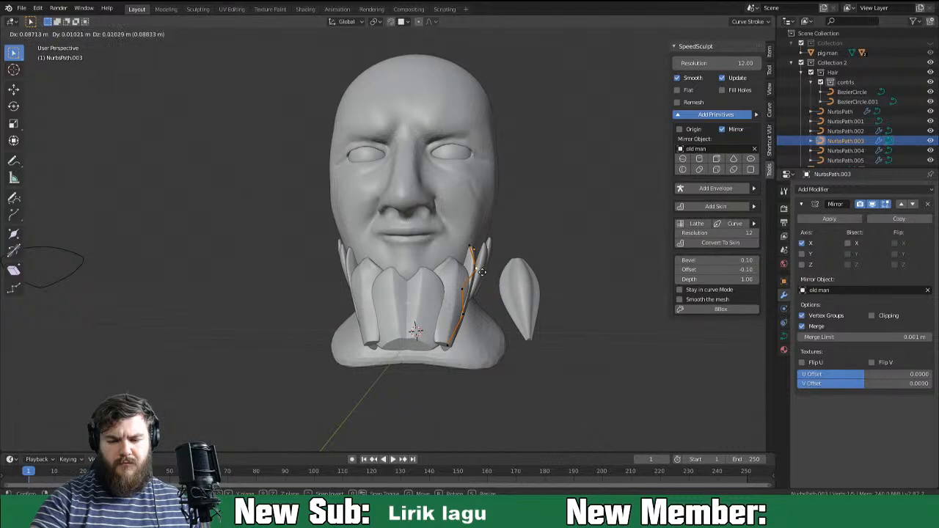
{"action": "left_click", "coordinate": [485, 273]}
{"action": "middle_click_drag", "start_coordinate": [484, 273], "coordinate": [458, 272]}
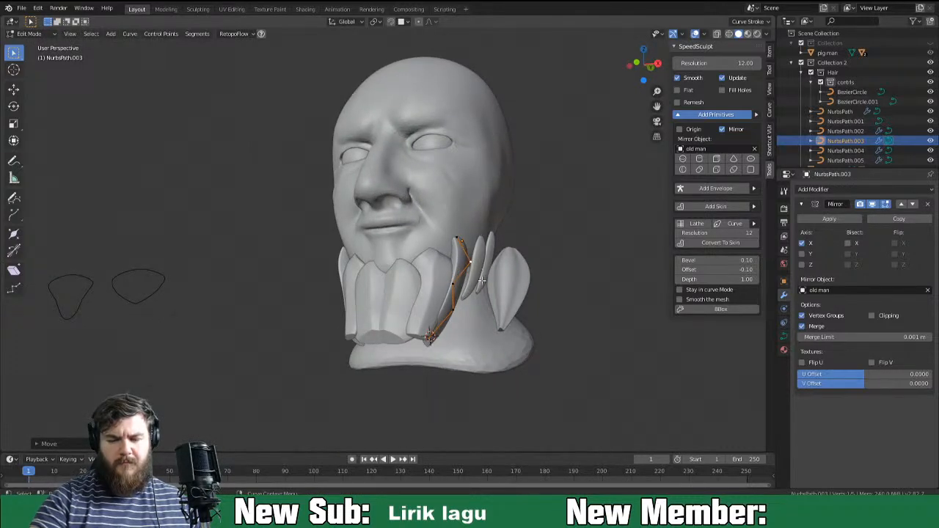
Tilt all control points of the jawline strand so its broad side lies along the jaw.
{"action": "left_click", "coordinate": [13, 250]}
{"action": "left_click_drag", "start_coordinate": [464, 290], "coordinate": [519, 287]}
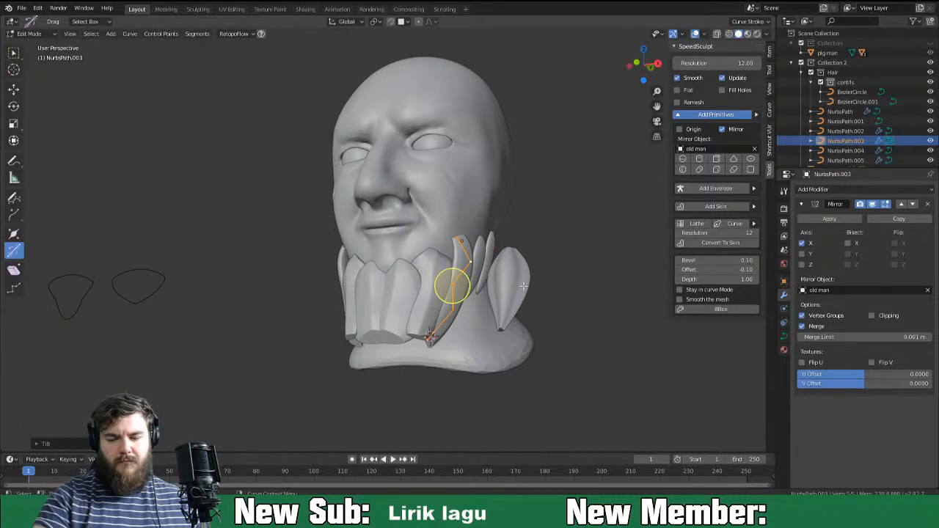
{"action": "key", "text": "Tab"}
{"action": "middle_click_drag", "start_coordinate": [530, 272], "coordinate": [460, 274]}
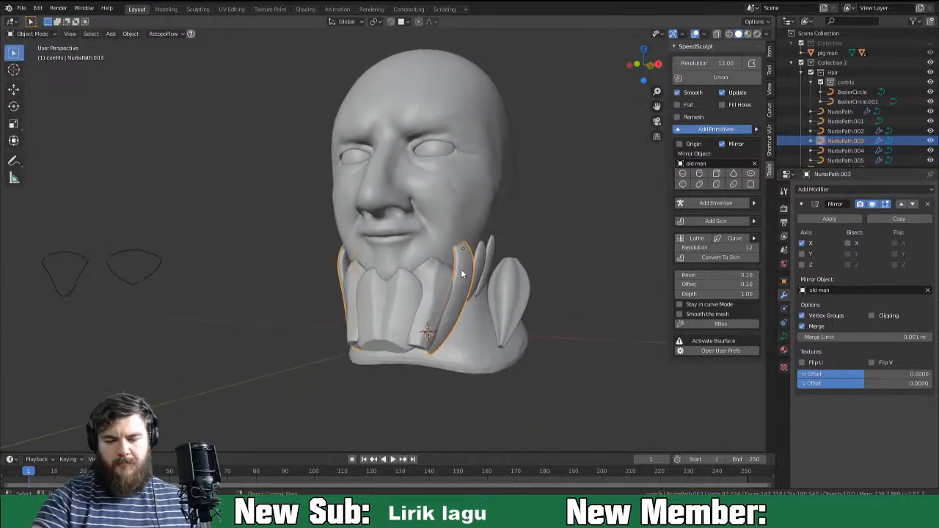
Move the top control point of the jawline strand slightly downward and in toward the chin.
{"action": "key", "text": "Tab"}
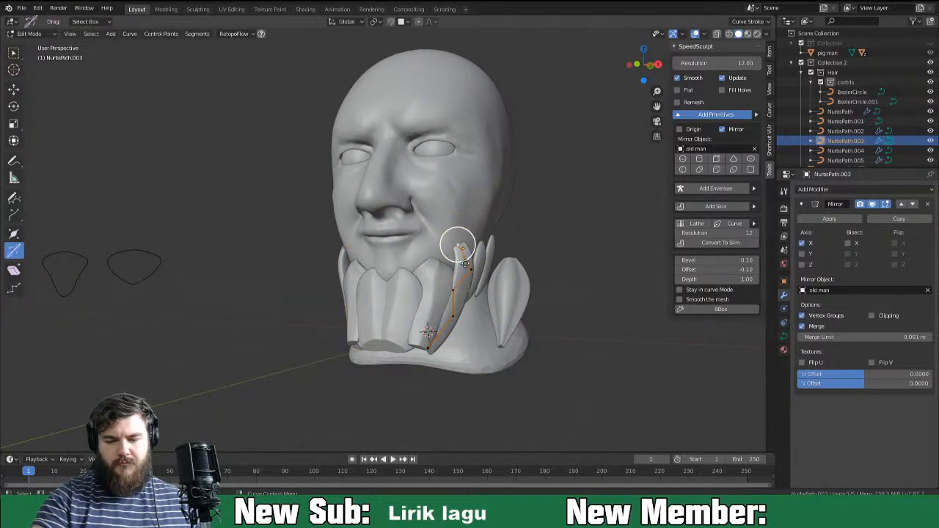
{"action": "middle_click_drag", "start_coordinate": [457, 241], "coordinate": [467, 251]}
{"action": "key", "text": "g"}
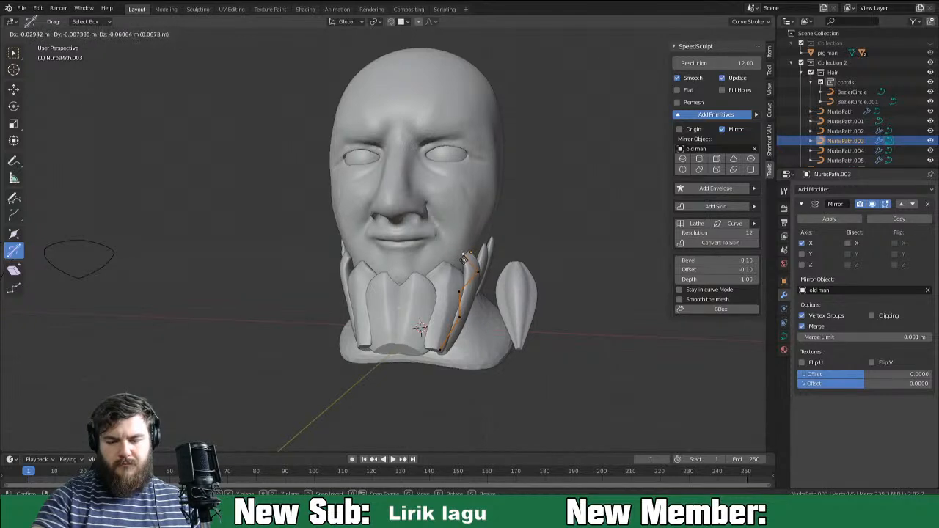
{"action": "left_click", "coordinate": [461, 254]}
{"action": "key", "text": "Tab"}
Move the second control point of the strand beside the centre chin strands outward and shift its top control point slightly outward.
{"action": "left_click", "coordinate": [447, 276]}
{"action": "key", "text": "Tab"}
{"action": "mouse_move", "coordinate": [447, 277]}
{"action": "middle_mouse_down"}
{"action": "mouse_move", "coordinate": [368, 299]}
{"action": "mouse_move", "coordinate": [465, 279]}
{"action": "middle_mouse_up"}
{"action": "left_click", "coordinate": [461, 278]}
{"action": "key", "text": "g"}
{"action": "left_click", "coordinate": [471, 283]}
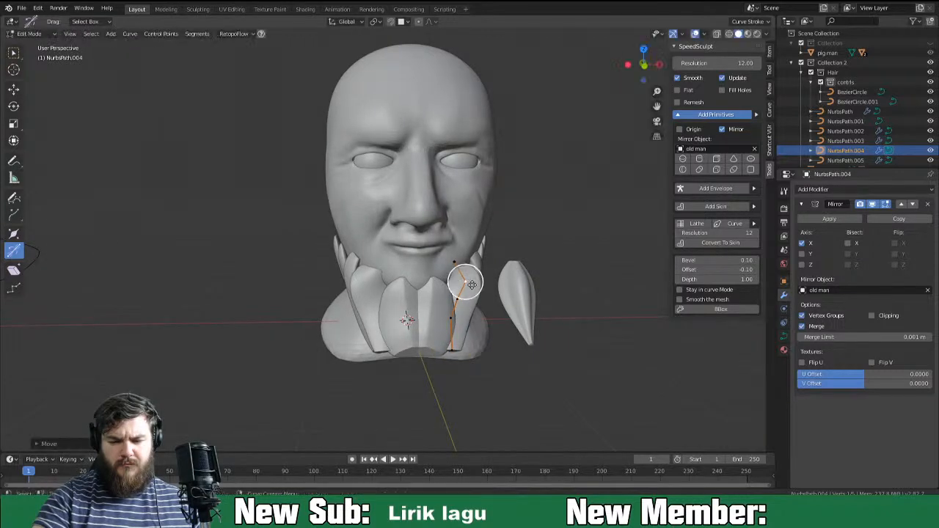
{"action": "left_click", "coordinate": [456, 262]}
{"action": "key", "text": "g"}
{"action": "left_click", "coordinate": [460, 263]}
Tilt all control points of the side chin strand by about -247° so its broad side faces outward.
{"action": "key", "text": "a"}
{"action": "key", "text": "ctrl+t"}
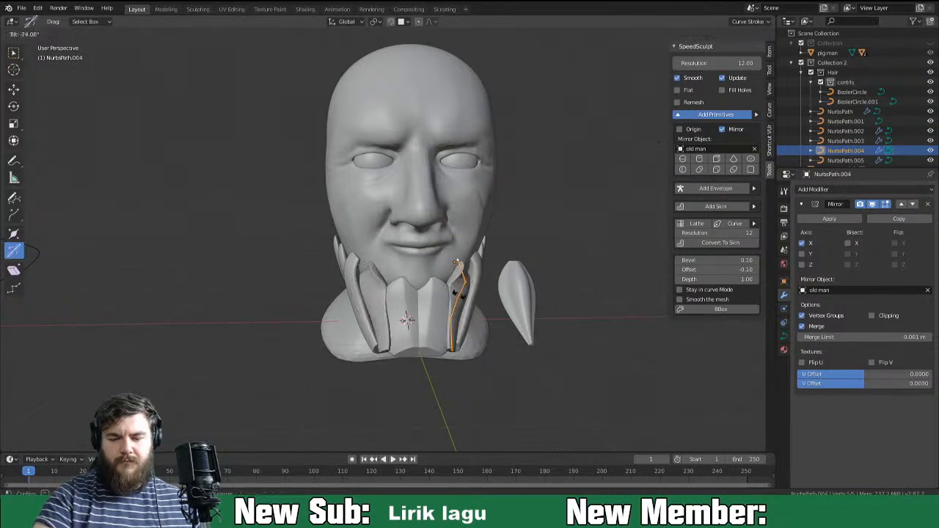
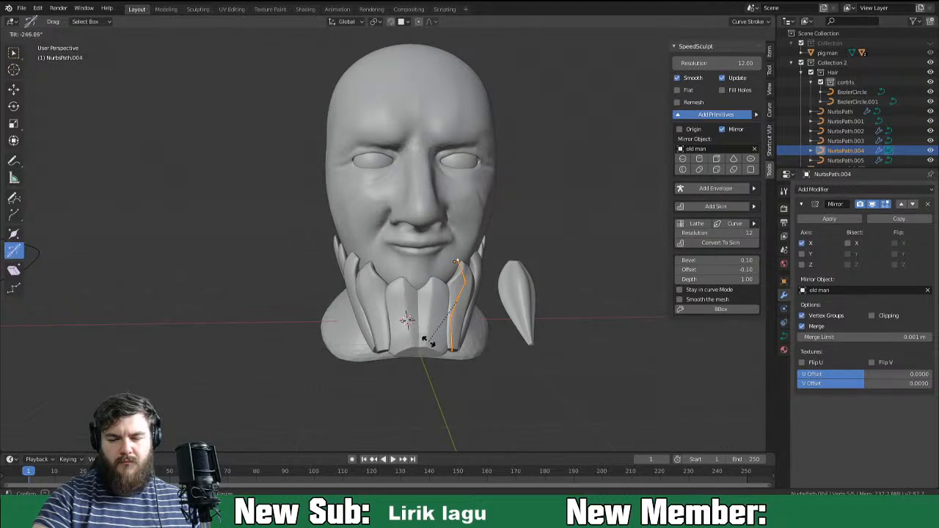
{"action": "left_click", "coordinate": [431, 343]}
Move the top control point of the side chin strand toward the jaw and adjust that point's tilt.
{"action": "middle_click_drag", "start_coordinate": [455, 301], "coordinate": [419, 308]}
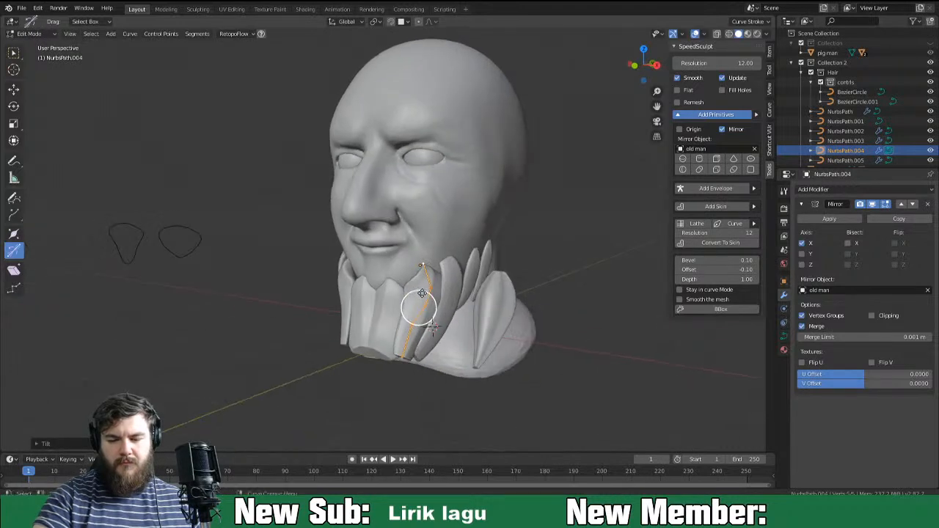
{"action": "left_click", "coordinate": [424, 265]}
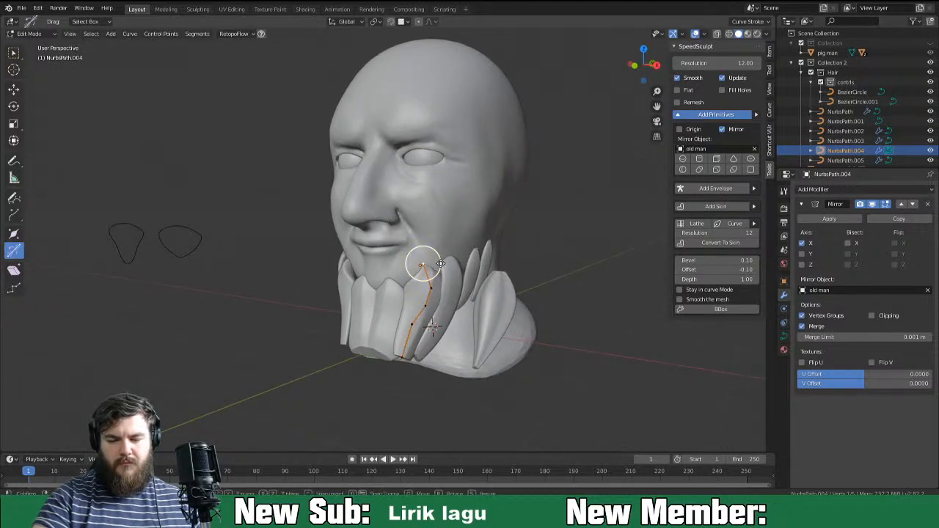
{"action": "key", "text": "g"}
{"action": "left_click", "coordinate": [443, 262]}
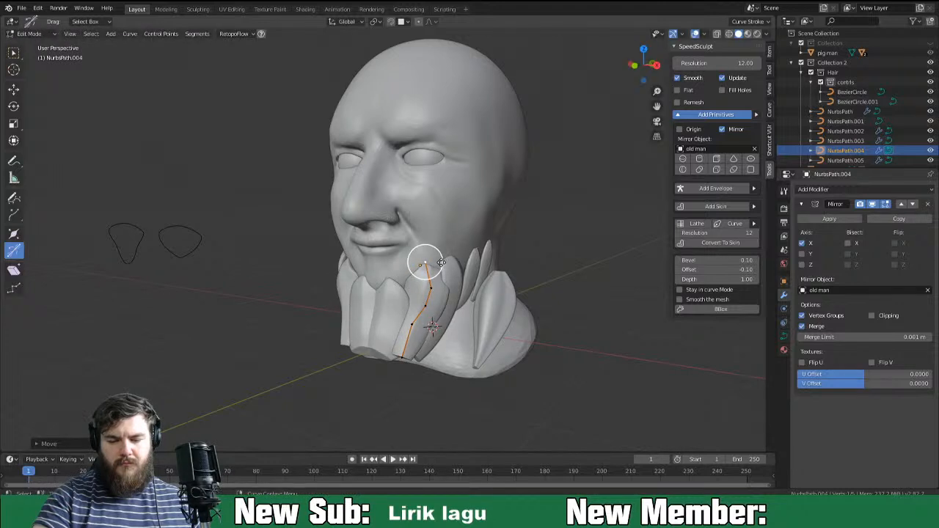
{"action": "key", "text": "ctrl+t"}
{"action": "left_click", "coordinate": [438, 267]}
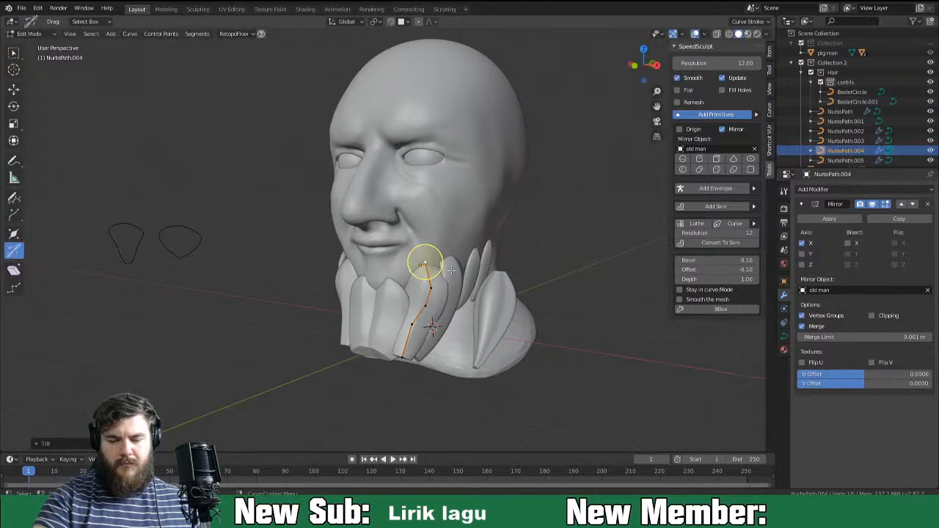
Rotate the whole side chin strand to line it up with its neighbours along the jaw.
{"action": "middle_click_drag", "start_coordinate": [419, 262], "coordinate": [446, 252]}
{"action": "key", "text": "Tab"}
{"action": "key", "text": "r"}
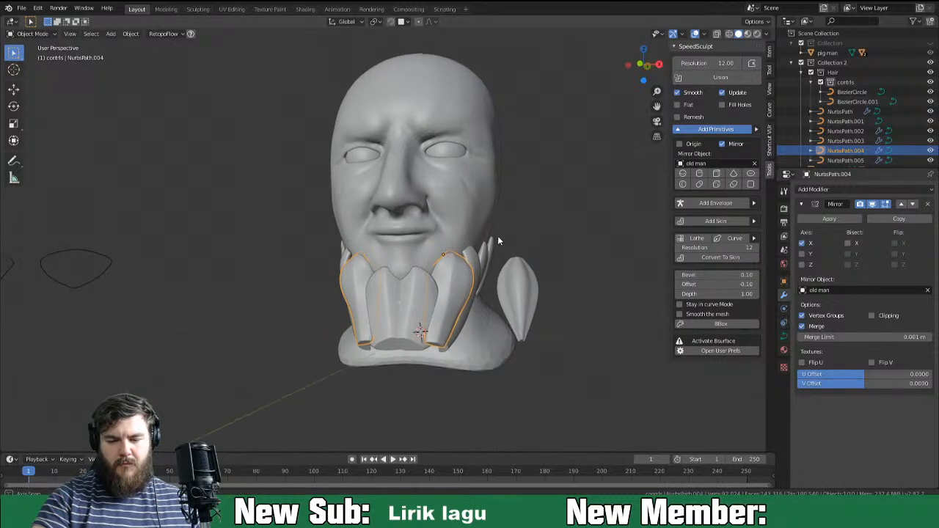
{"action": "left_click", "coordinate": [503, 252]}
{"action": "mouse_move", "coordinate": [503, 252]}
{"action": "middle_mouse_down"}
{"action": "mouse_move", "coordinate": [503, 244]}
{"action": "mouse_move", "coordinate": [411, 262]}
{"action": "middle_mouse_up"}
{"action": "key", "text": "r"}
{"action": "left_click", "coordinate": [504, 251]}
Shift the top control point of the side chin strand forward in side view.
{"action": "key", "text": "Tab"}
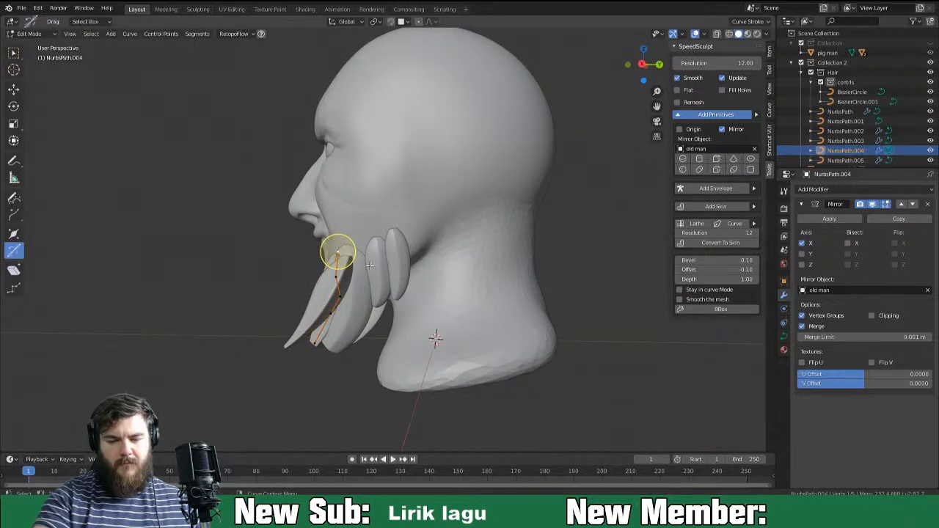
{"action": "key", "text": "g"}
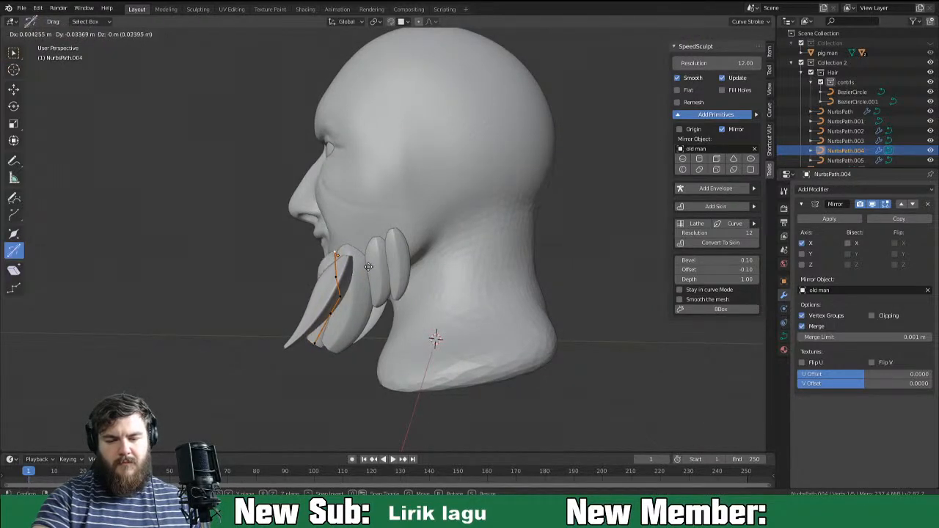
{"action": "left_click", "coordinate": [369, 266]}
{"action": "mouse_move", "coordinate": [390, 277]}
{"action": "middle_mouse_down"}
{"action": "mouse_move", "coordinate": [421, 235]}
{"action": "mouse_move", "coordinate": [447, 252]}
{"action": "middle_mouse_up"}
{"action": "key", "text": "Tab"}
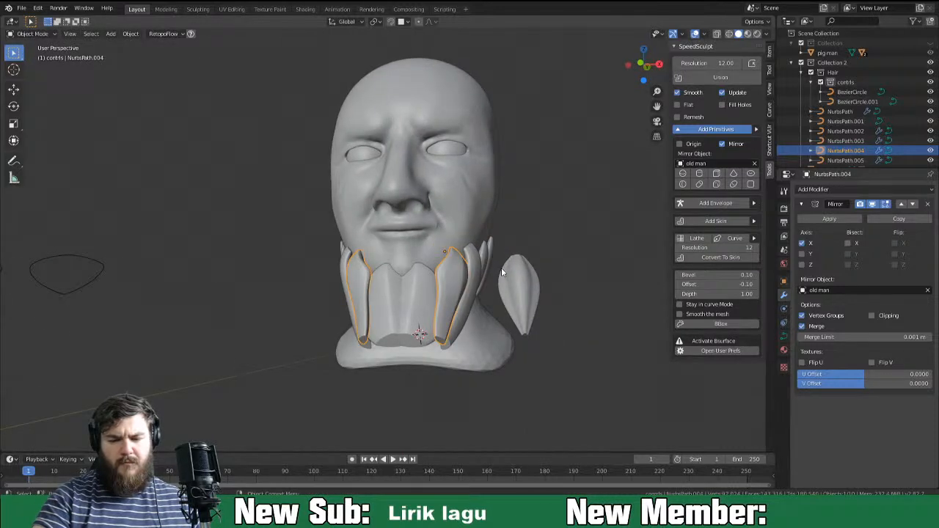
Increase the radius of the side chin strand's top control point and adjust its tilt.
{"action": "middle_click_drag", "start_coordinate": [501, 267], "coordinate": [479, 279]}
{"action": "key", "text": "Tab"}
{"action": "key", "text": "alt+s"}
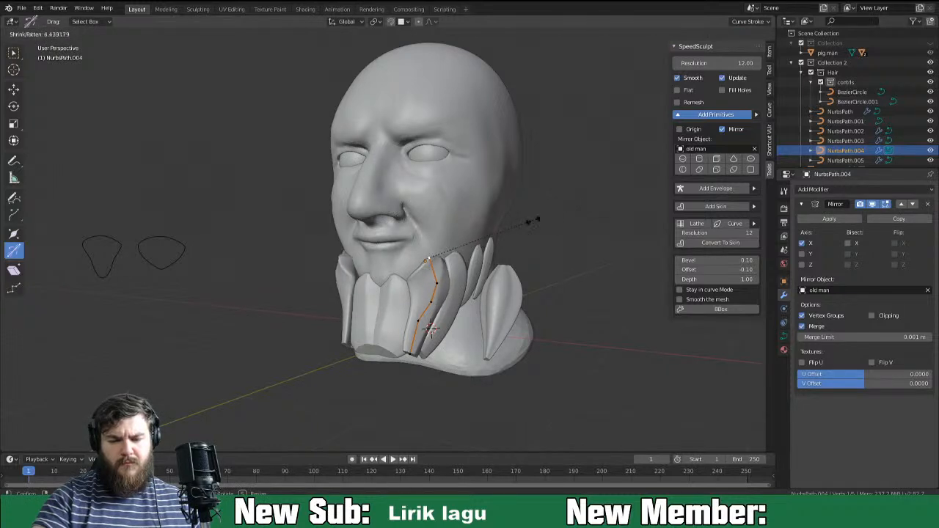
{"action": "left_click", "coordinate": [481, 251]}
{"action": "key", "text": "ctrl+t"}
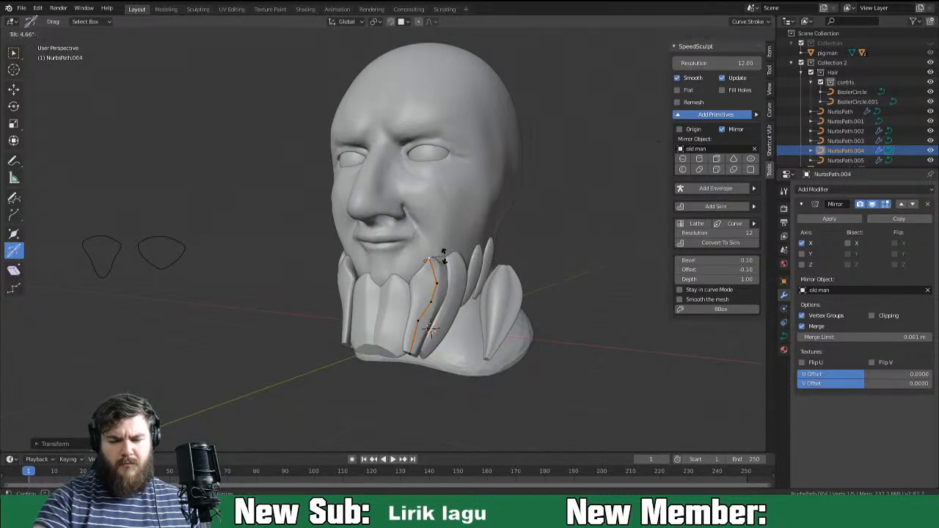
{"action": "left_click", "coordinate": [435, 274]}
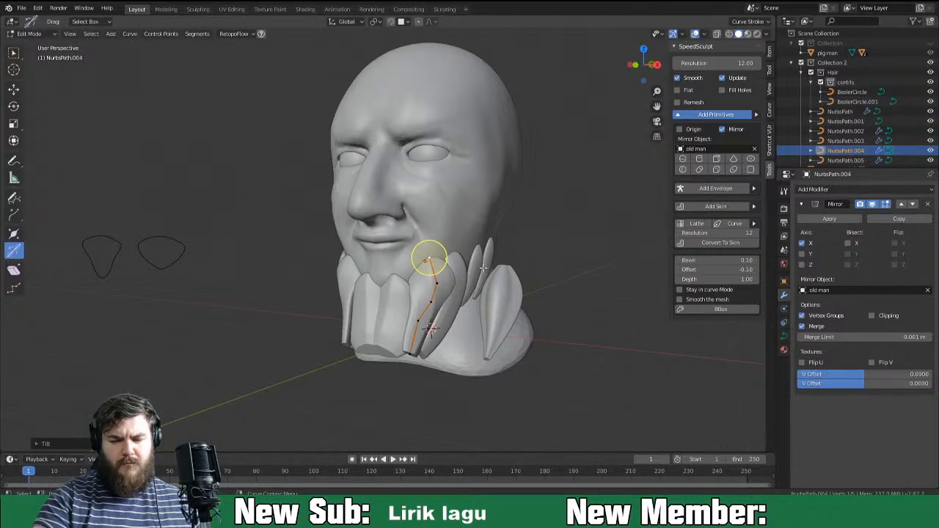
{"action": "key", "text": "Tab"}
Tilt the control point above the side chin strand's lower tip by about 37°.
{"action": "middle_click_drag", "start_coordinate": [482, 267], "coordinate": [524, 243]}
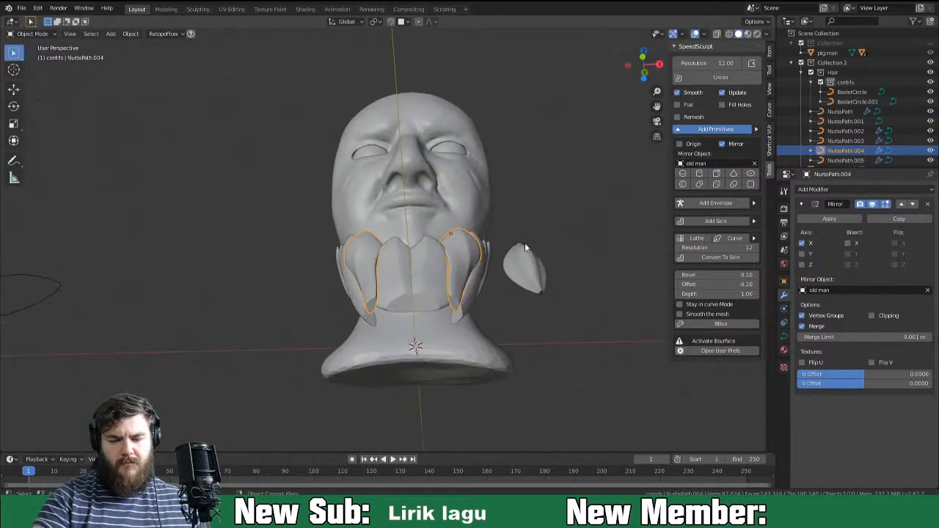
{"action": "key", "text": "Tab"}
{"action": "left_click_drag", "start_coordinate": [454, 232], "coordinate": [459, 314]}
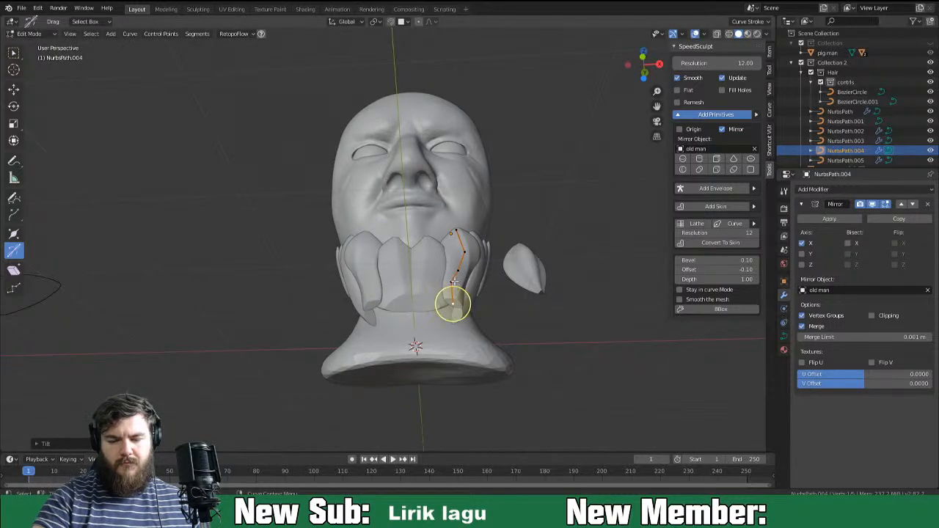
{"action": "key", "text": "ctrl+t"}
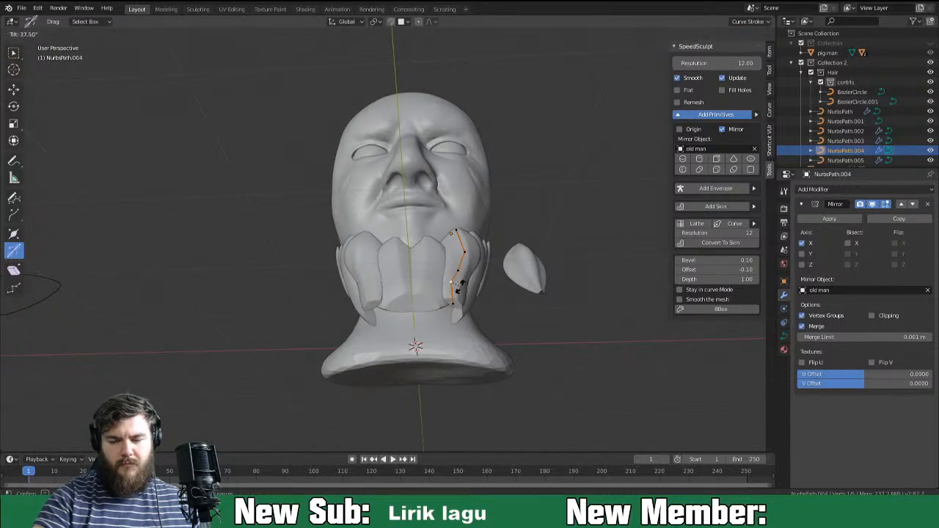
{"action": "left_click", "coordinate": [459, 286]}
{"action": "key", "text": "Tab"}
Rotate the spare strand beside the neck about the global Y axis so its tip points sideways.
{"action": "middle_click_drag", "start_coordinate": [534, 242], "coordinate": [499, 308]}
{"action": "left_click", "coordinate": [402, 285]}
{"action": "key", "text": "r"}
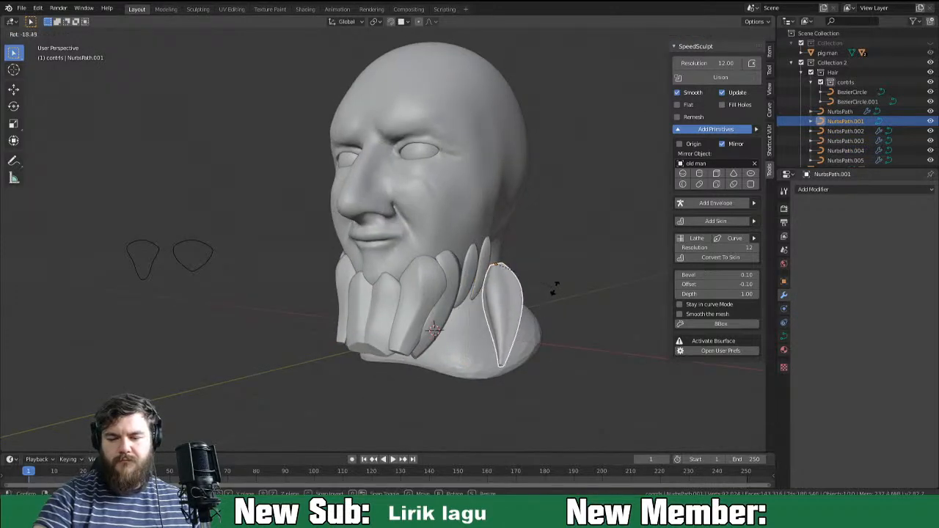
{"action": "key", "text": "y"}
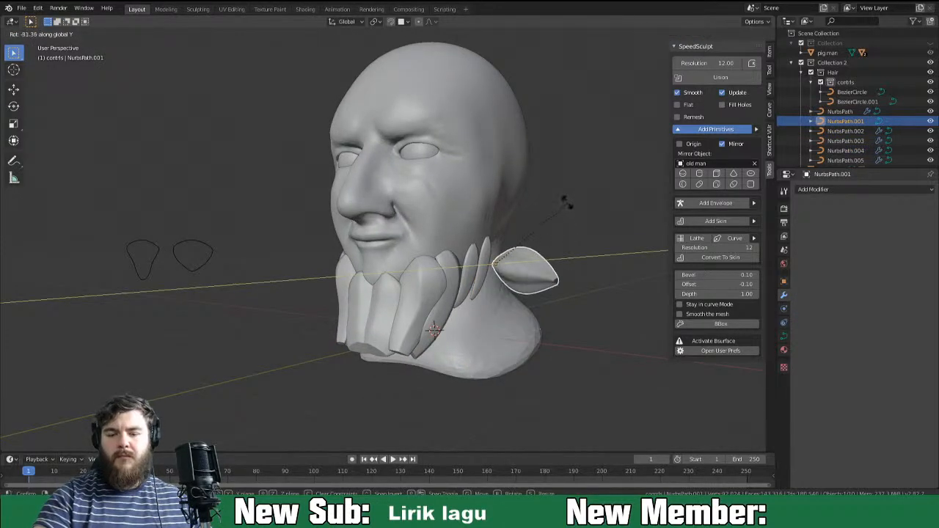
{"action": "left_click", "coordinate": [562, 184]}
Move the spare strand onto the brow above the eye and scale it down to eyebrow size.
{"action": "middle_click_drag", "start_coordinate": [553, 260], "coordinate": [617, 262], "text": "shift"}
{"action": "key", "text": "g"}
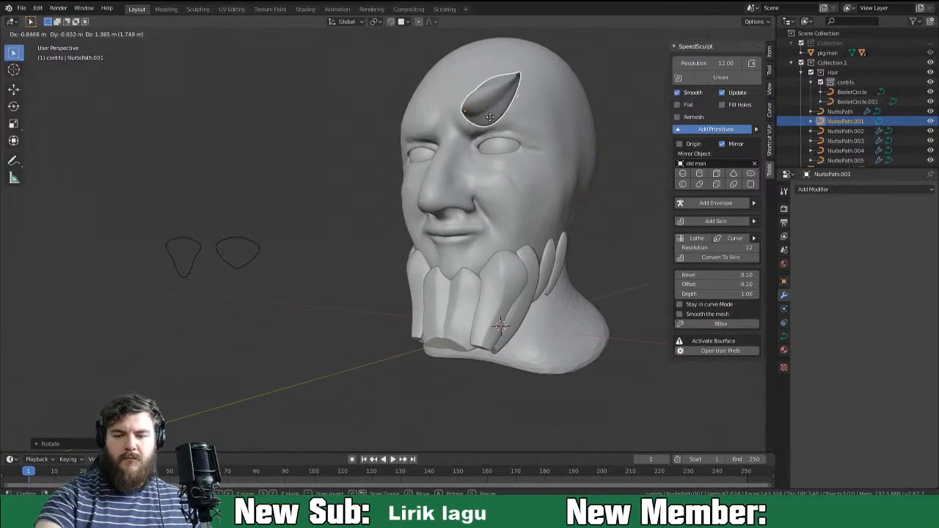
{"action": "left_click", "coordinate": [489, 124]}
{"action": "middle_click_drag", "start_coordinate": [488, 124], "coordinate": [552, 194]}
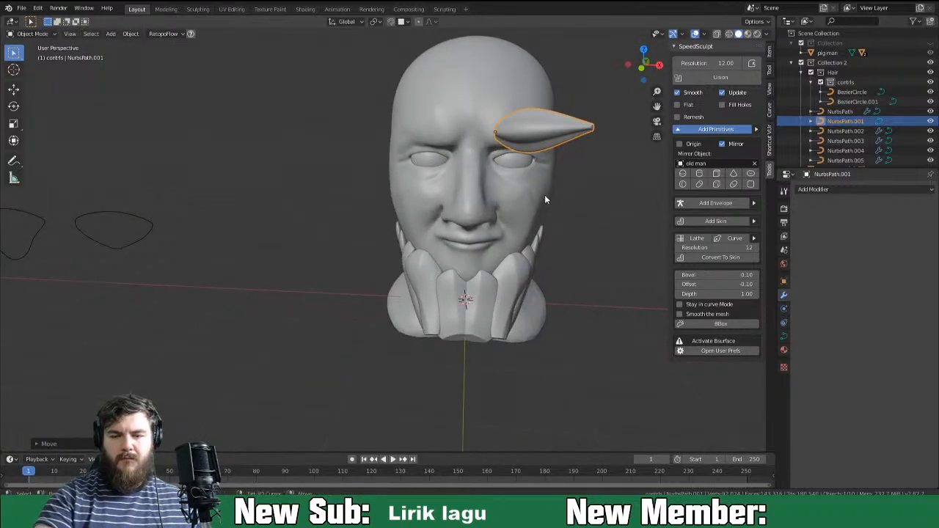
{"action": "key", "text": "g"}
{"action": "left_click", "coordinate": [493, 126]}
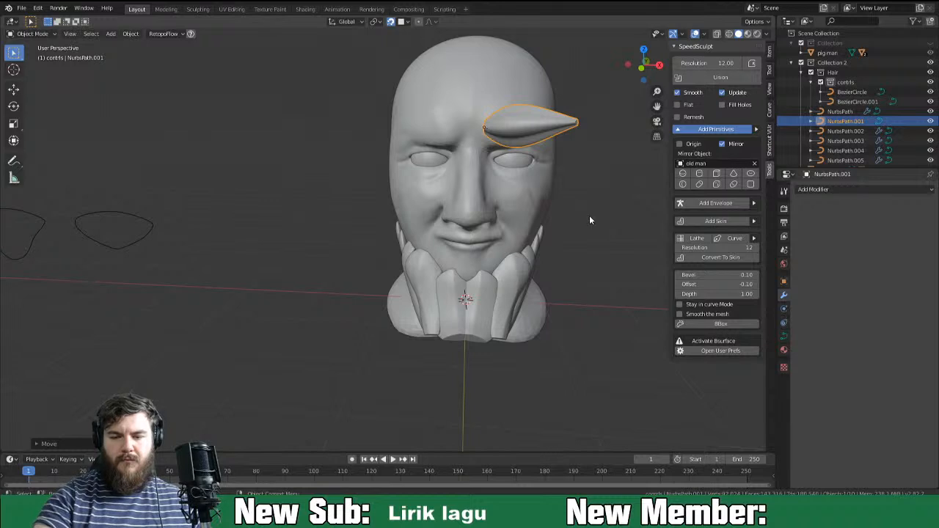
{"action": "key", "text": "s"}
{"action": "left_click", "coordinate": [530, 172]}
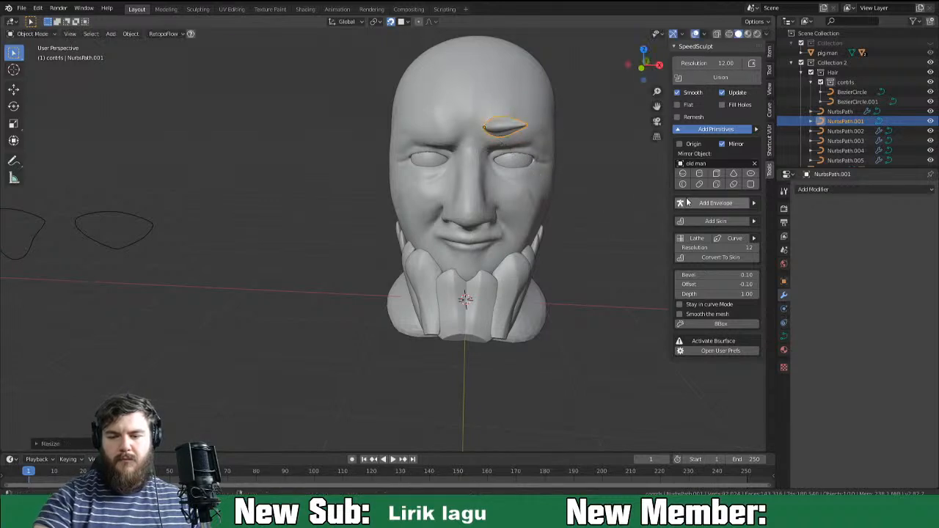
Add a Mirror modifier to the eyebrow strand with the old man head as its mirror object.
{"action": "left_click", "coordinate": [812, 190]}
{"action": "left_click", "coordinate": [772, 265]}
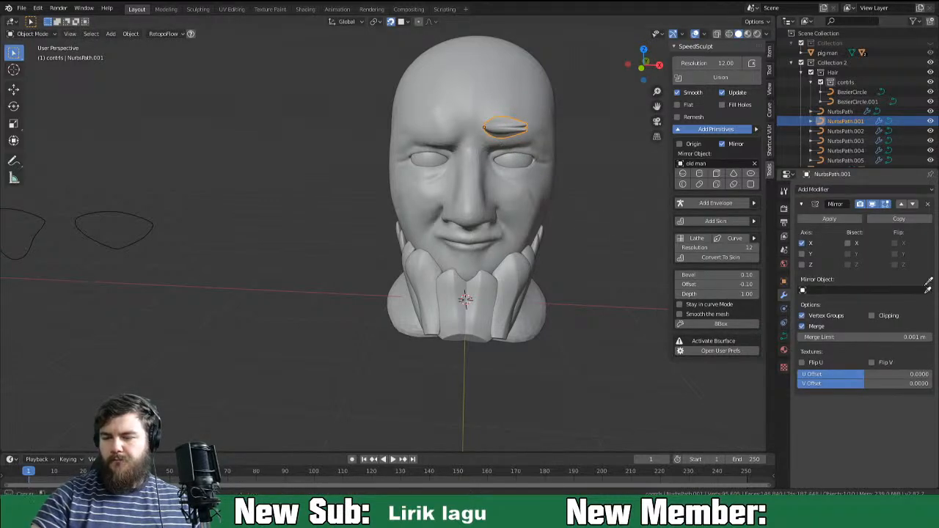
{"action": "left_click", "coordinate": [503, 189]}
Rotate the eyebrow strand about the global Z axis to follow the brow and reposition its inner end on the forehead.
{"action": "middle_click_drag", "start_coordinate": [575, 286], "coordinate": [531, 274]}
{"action": "key", "text": "r"}
{"action": "key", "text": "z"}
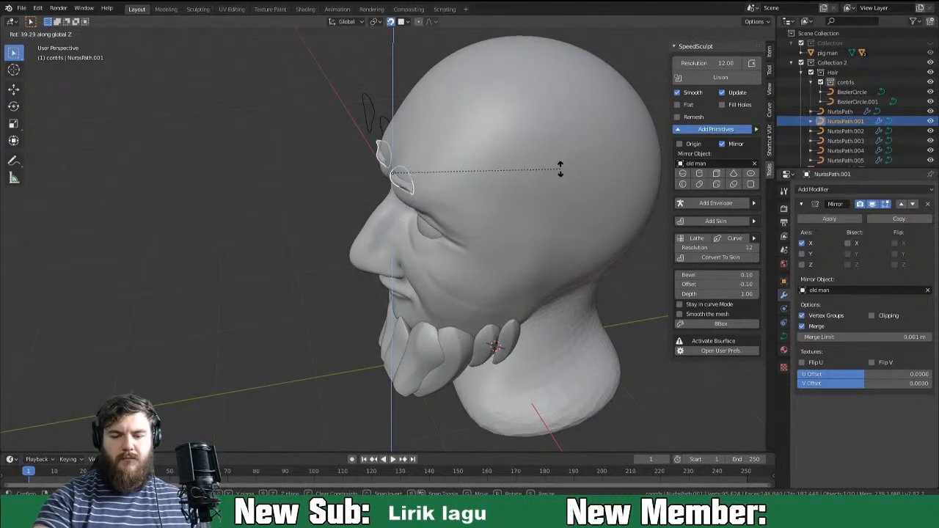
{"action": "left_click", "coordinate": [552, 192]}
{"action": "middle_click_drag", "start_coordinate": [548, 204], "coordinate": [530, 248]}
{"action": "key", "text": "g"}
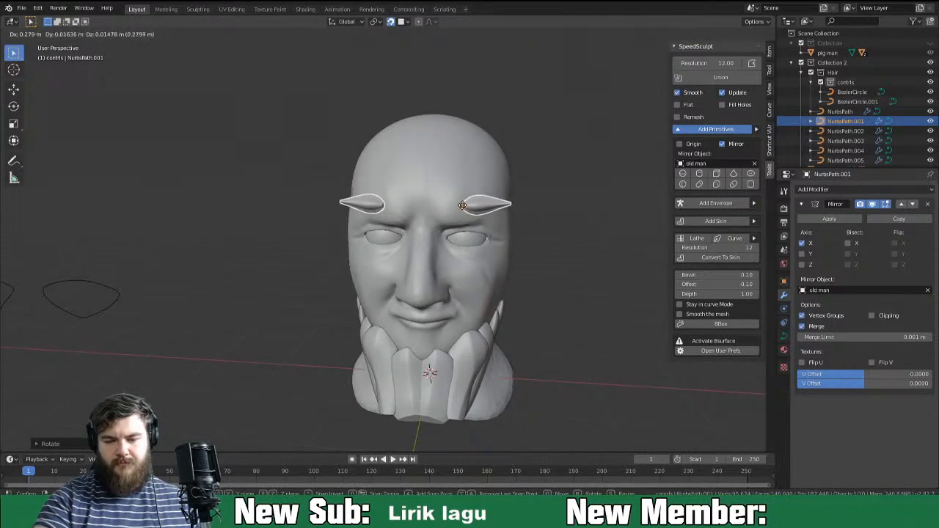
{"action": "left_click", "coordinate": [451, 206]}
Switch to the box selection tool and move the eyebrow strand's outer end point onto the brow surface.
{"action": "middle_click_drag", "start_coordinate": [452, 208], "coordinate": [444, 267]}
{"action": "key", "text": "Tab"}
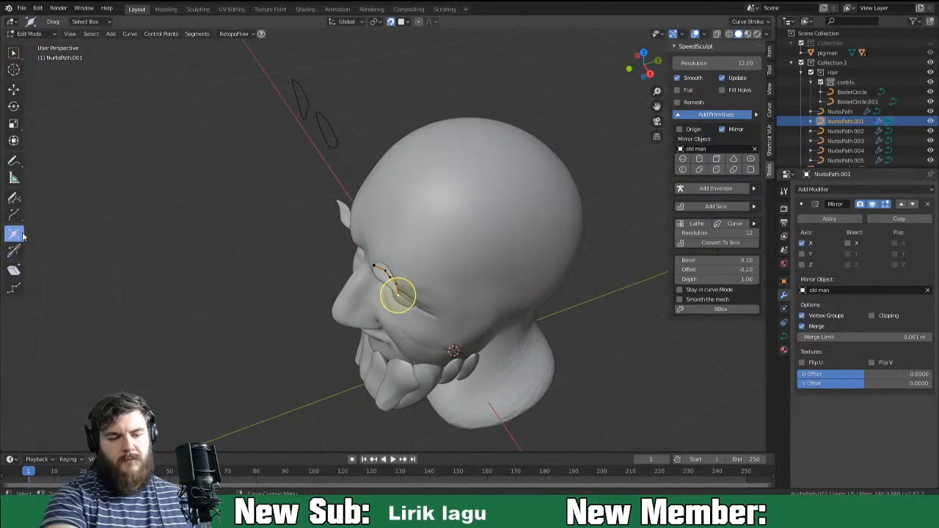
{"action": "left_click", "coordinate": [14, 56]}
{"action": "middle_click_drag", "start_coordinate": [377, 321], "coordinate": [479, 196]}
{"action": "key", "text": "g"}
{"action": "left_click", "coordinate": [392, 336]}
Move the eyebrow strand's middle control points onto the forehead surface to form a smooth arch.
{"action": "left_click", "coordinate": [468, 159]}
{"action": "key", "text": "g"}
{"action": "left_click", "coordinate": [479, 167]}
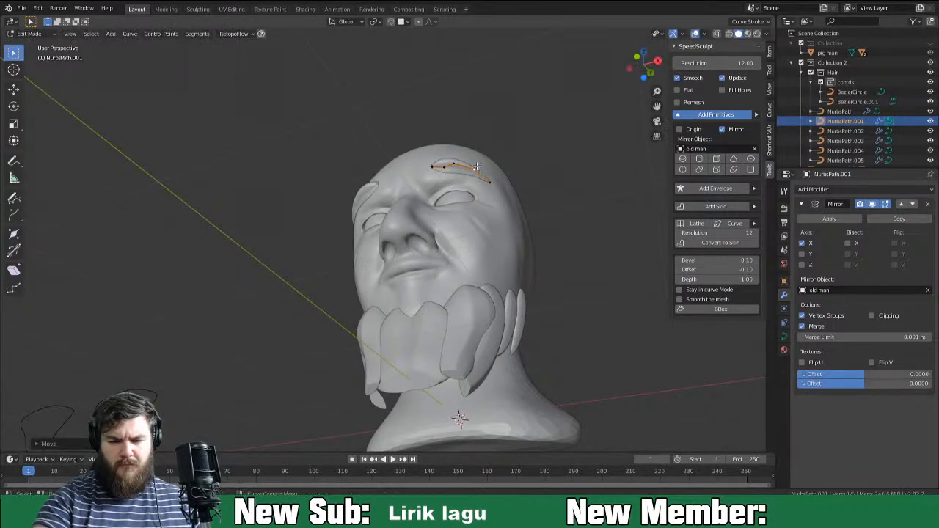
{"action": "key", "text": "g"}
{"action": "left_click", "coordinate": [453, 166]}
{"action": "key", "text": "g"}
{"action": "left_click", "coordinate": [461, 162]}
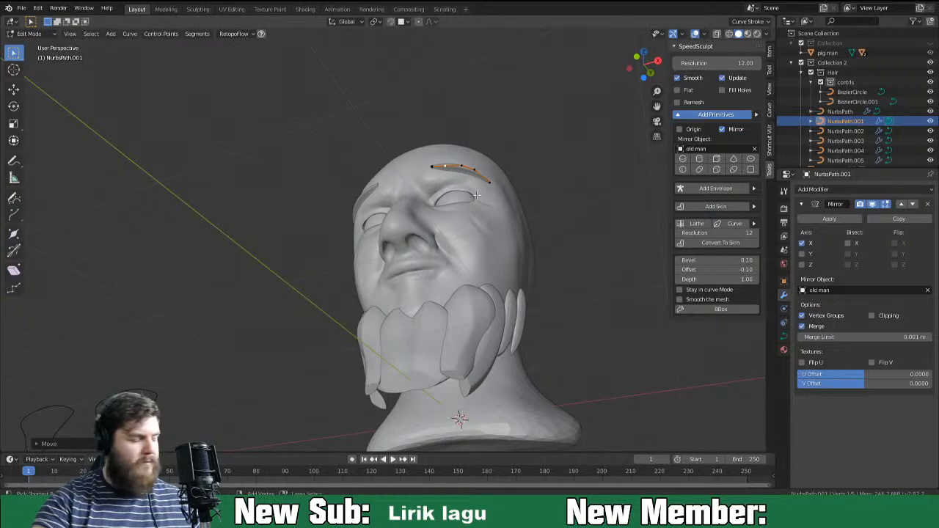
{"action": "middle_click_drag", "start_coordinate": [478, 198], "coordinate": [553, 212]}
{"action": "key", "text": "Tab"}
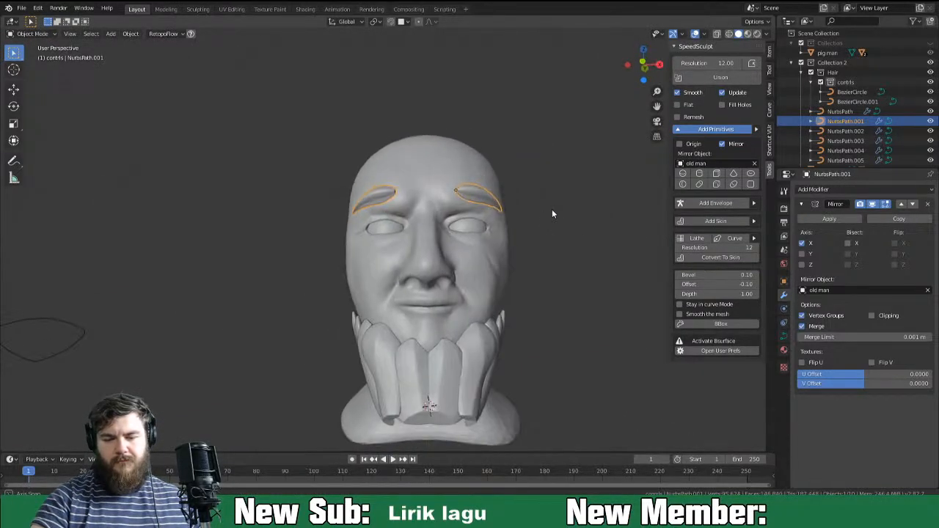
Rotate the eyebrow strand upward at its outer end and move it down onto the brow ridge near the nose bridge.
{"action": "middle_click_drag", "start_coordinate": [469, 196], "coordinate": [450, 216]}
{"action": "key", "text": "r"}
{"action": "left_click", "coordinate": [482, 198]}
{"action": "key", "text": "g"}
{"action": "left_click", "coordinate": [465, 221]}
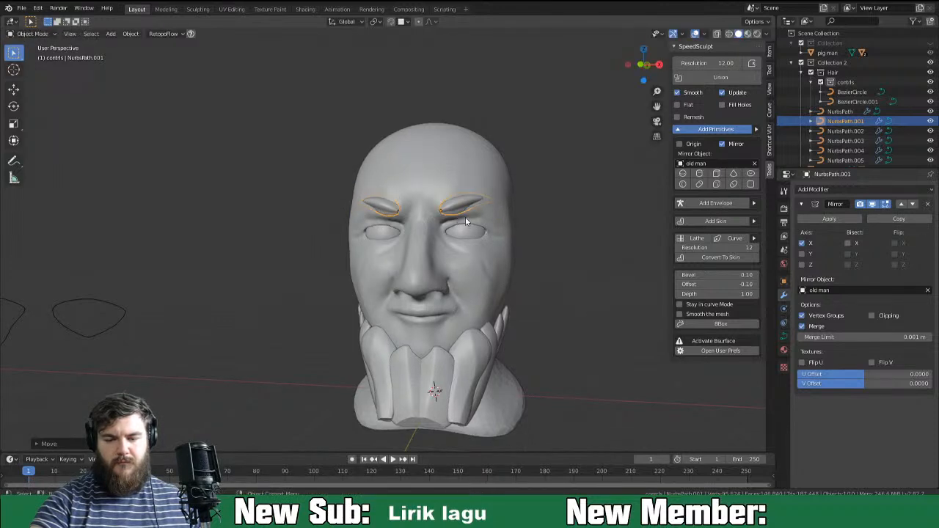
{"action": "key", "text": "shift+Tab"}
{"action": "key", "text": "g"}
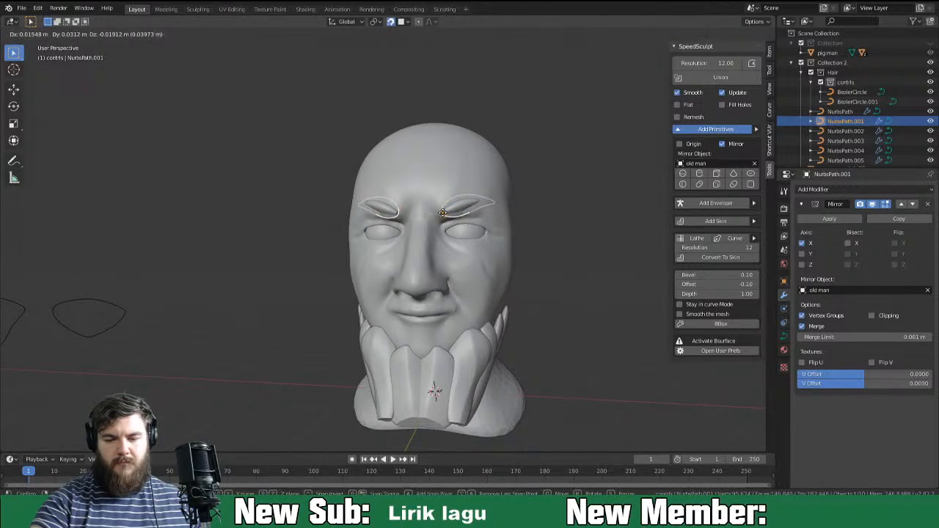
{"action": "left_click", "coordinate": [463, 219]}
Open the eyebrow strand for editing and move its outer control points upward on the brow, as seen from below.
{"action": "key", "text": "Tab"}
{"action": "middle_click_drag", "start_coordinate": [462, 218], "coordinate": [477, 163]}
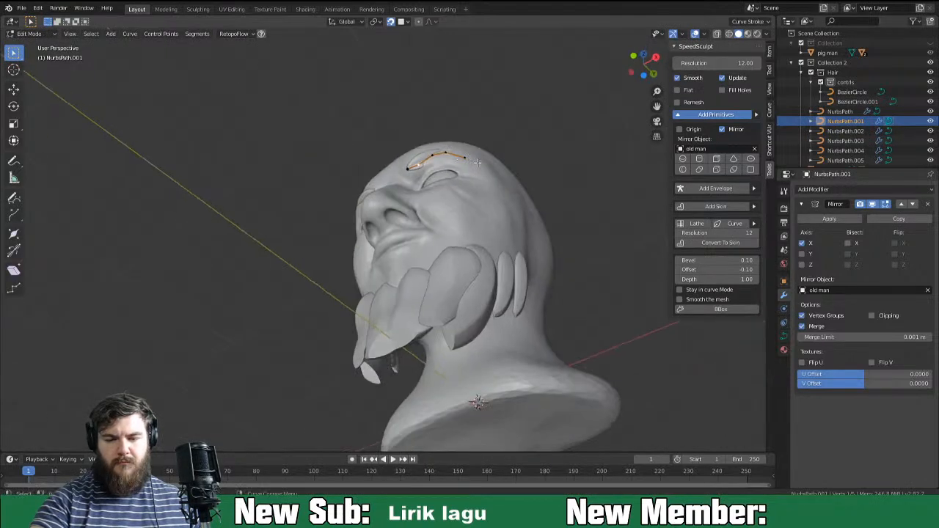
{"action": "key", "text": "g"}
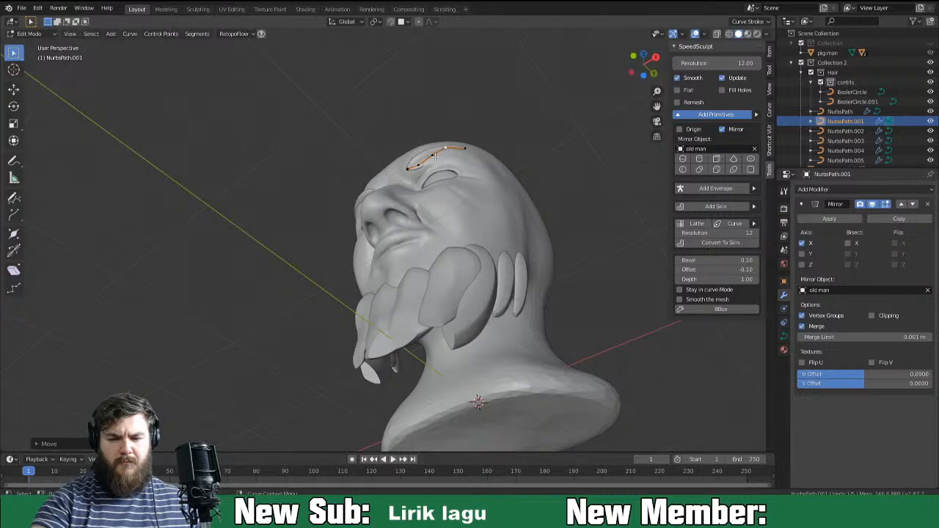
{"action": "left_click", "coordinate": [433, 149]}
Lower the eyebrow strand's outer end point beside the eye and move its middle control point down onto the brow.
{"action": "middle_click_drag", "start_coordinate": [435, 149], "coordinate": [485, 211]}
{"action": "left_click", "coordinate": [493, 202]}
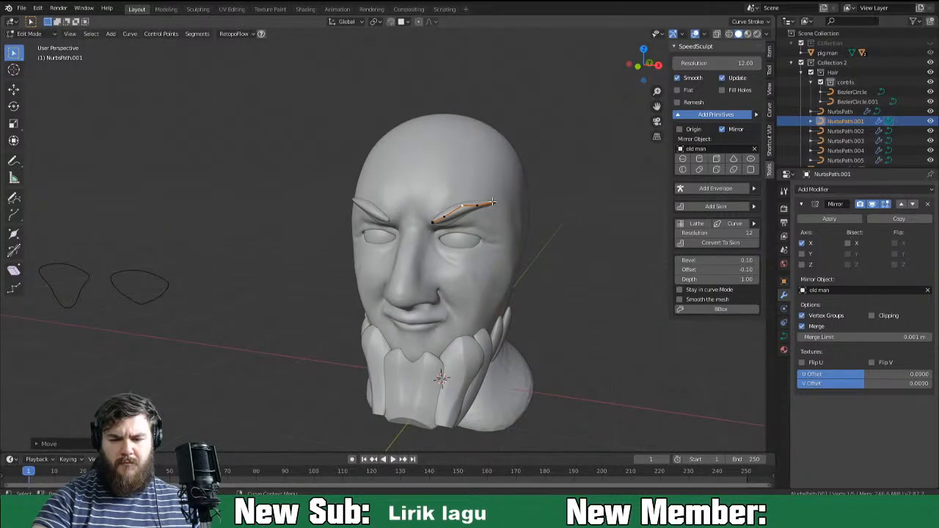
{"action": "key", "text": "g"}
{"action": "left_click", "coordinate": [498, 226]}
{"action": "key", "text": "g"}
{"action": "left_click", "coordinate": [487, 221]}
{"action": "left_click", "coordinate": [465, 210]}
{"action": "key", "text": "g"}
{"action": "left_click", "coordinate": [470, 220]}
Fit the eyebrow strand's control points against the brow ridge as seen from above and finish editing the strand.
{"action": "mouse_move", "coordinate": [471, 220]}
{"action": "middle_mouse_down"}
{"action": "mouse_move", "coordinate": [557, 243]}
{"action": "mouse_move", "coordinate": [455, 223]}
{"action": "middle_mouse_up"}
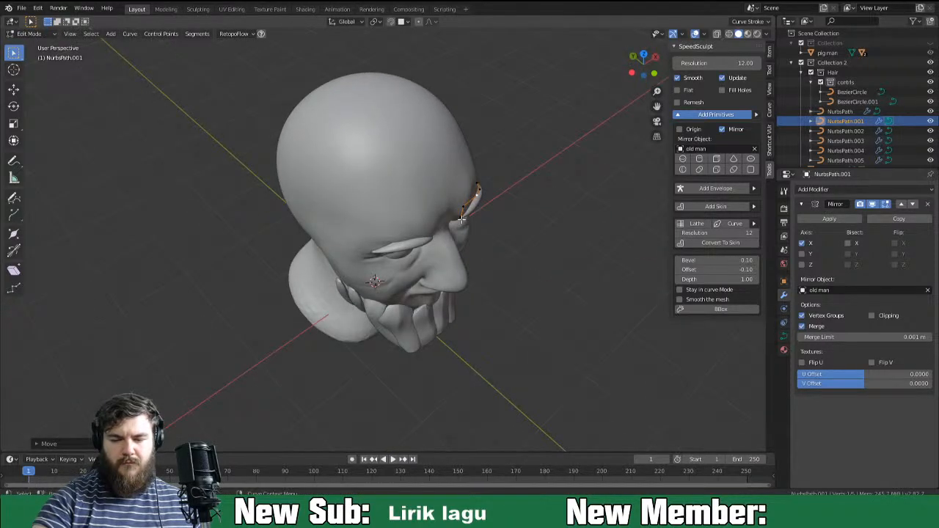
{"action": "key", "text": "g"}
{"action": "left_click", "coordinate": [462, 223]}
{"action": "middle_click_drag", "start_coordinate": [501, 215], "coordinate": [472, 216]}
{"action": "left_click", "coordinate": [469, 216]}
{"action": "key", "text": "g"}
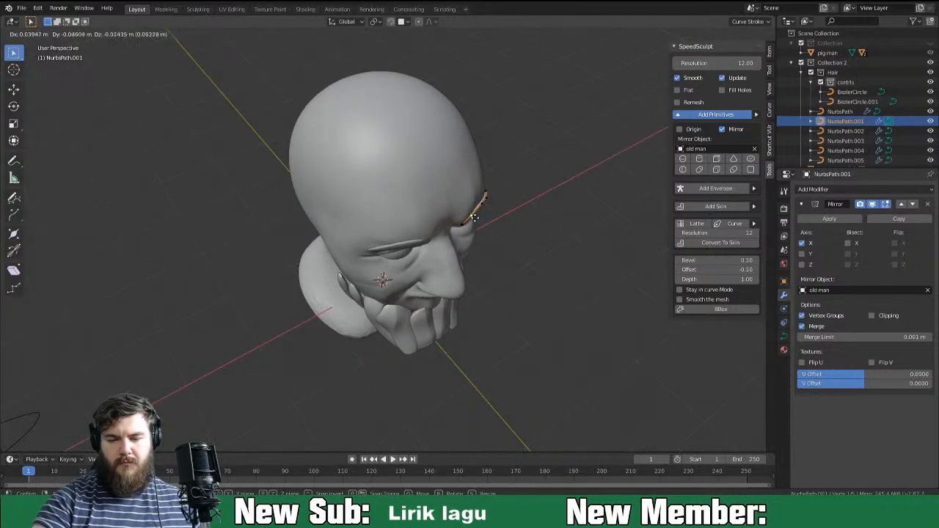
{"action": "left_click", "coordinate": [477, 222]}
{"action": "middle_click_drag", "start_coordinate": [477, 222], "coordinate": [470, 293]}
{"action": "key", "text": "Tab"}
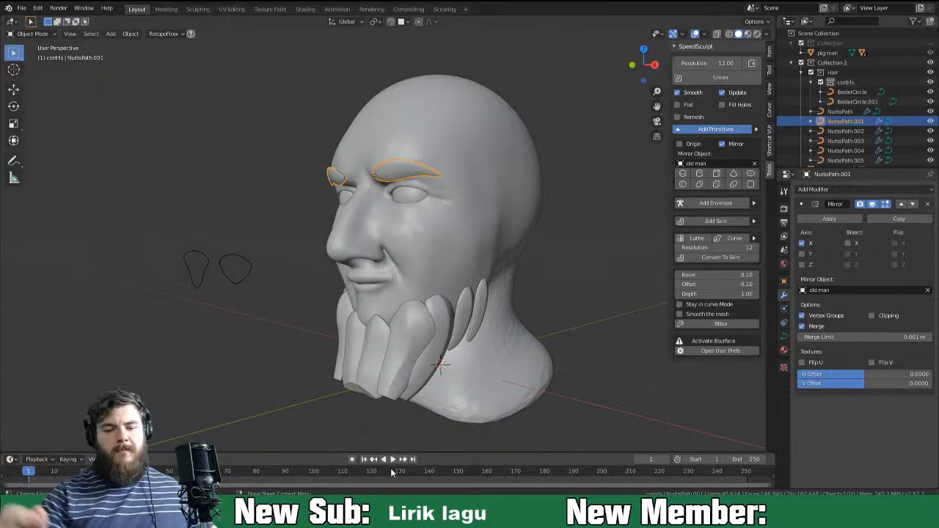
{"action": "middle_click_drag", "start_coordinate": [543, 253], "coordinate": [569, 267]}
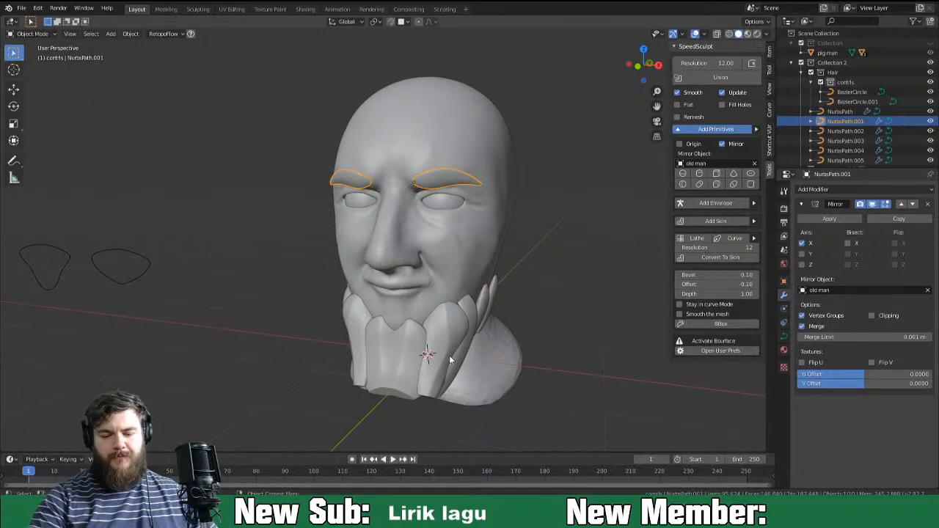
{"action": "middle_click_drag", "start_coordinate": [422, 369], "coordinate": [453, 330]}
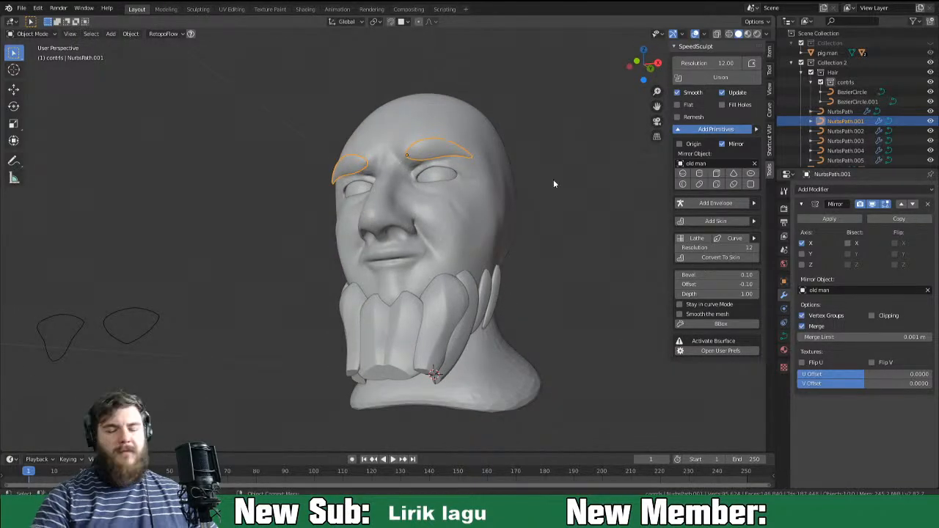
{"action": "scroll", "coordinate": [553, 183], "scroll_direction": "down", "scroll_amount": 4}
{"action": "middle_click_drag", "start_coordinate": [528, 231], "coordinate": [595, 278]}
Delete the narrow side beard strands below the ear and the adjoining jaw strand.
{"action": "scroll", "coordinate": [586, 211], "scroll_direction": "up", "scroll_amount": 3}
{"action": "middle_click_drag", "start_coordinate": [482, 300], "coordinate": [452, 329]}
{"action": "left_click", "coordinate": [468, 299]}
{"action": "key", "text": "x"}
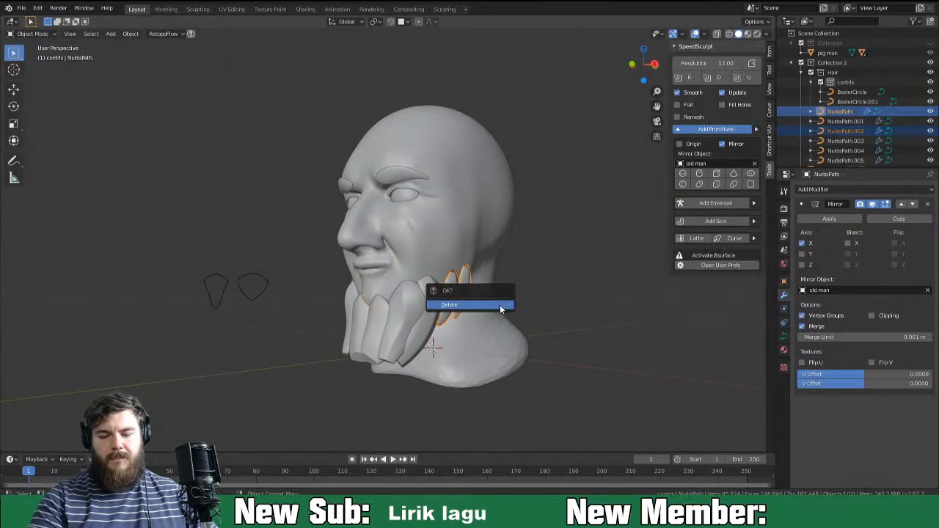
{"action": "left_click", "coordinate": [499, 306]}
{"action": "middle_click_drag", "start_coordinate": [500, 311], "coordinate": [502, 337]}
{"action": "left_click", "coordinate": [444, 323]}
{"action": "key", "text": "x"}
{"action": "left_click", "coordinate": [468, 327]}
Delete the remaining beard strands over the cheeks and chin, keeping the eyebrows.
{"action": "middle_click_drag", "start_coordinate": [470, 340], "coordinate": [491, 345]}
{"action": "left_click", "coordinate": [429, 322]}
{"action": "middle_click_drag", "start_coordinate": [429, 323], "coordinate": [454, 328]}
{"action": "key", "text": "g"}
{"action": "left_click", "coordinate": [358, 299]}
{"action": "key", "text": "x"}
{"action": "left_click", "coordinate": [440, 322]}
{"action": "left_click", "coordinate": [440, 341]}
{"action": "key", "text": "x"}
{"action": "left_click", "coordinate": [441, 341]}
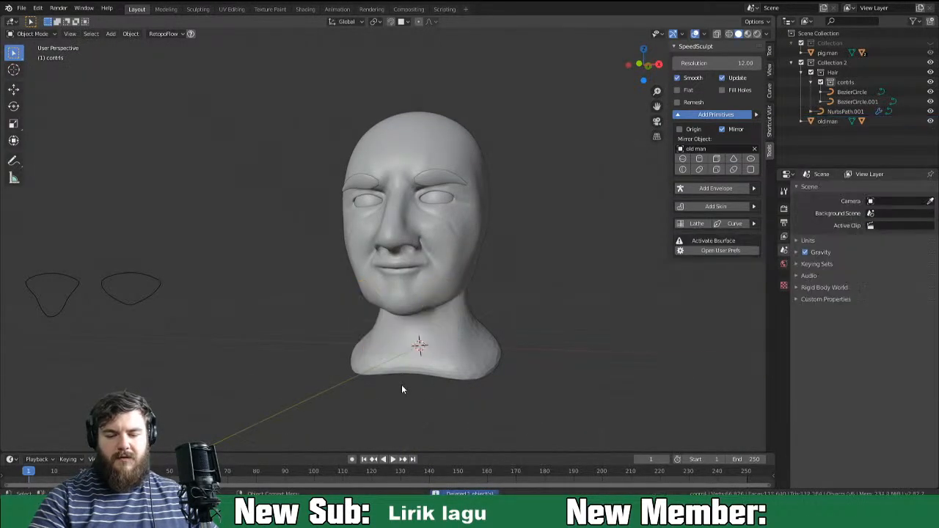
{"action": "middle_click_drag", "start_coordinate": [415, 373], "coordinate": [558, 273]}
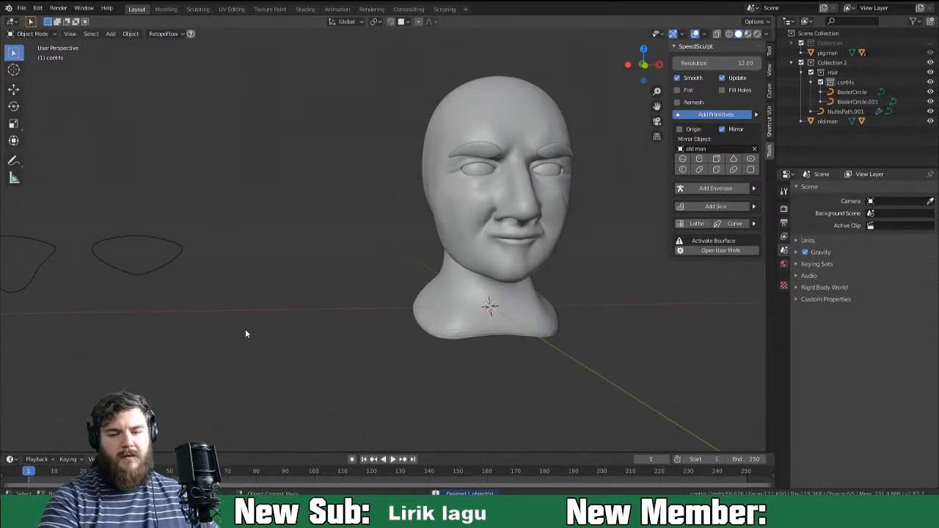
{"action": "scroll", "coordinate": [569, 285], "scroll_direction": "down", "scroll_amount": 3}
{"action": "middle_click_drag", "start_coordinate": [568, 284], "coordinate": [549, 305]}
{"action": "scroll", "coordinate": [507, 308], "scroll_direction": "up", "scroll_amount": 2}
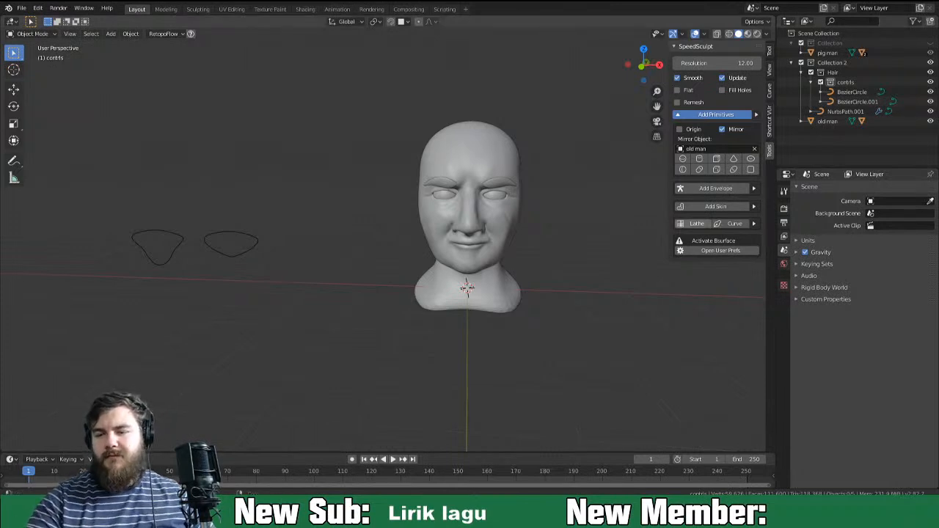
Put the old man head into Sculpt Mode and choose the Clay Strips brush.
{"action": "middle_click_drag", "start_coordinate": [617, 286], "coordinate": [522, 244]}
{"action": "scroll", "coordinate": [541, 252], "scroll_direction": "up", "scroll_amount": 5}
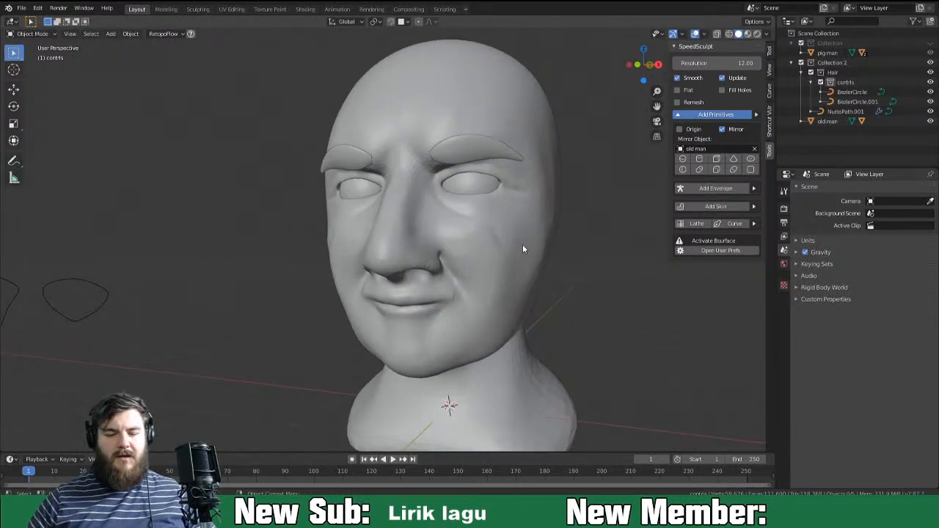
{"action": "left_click", "coordinate": [427, 261]}
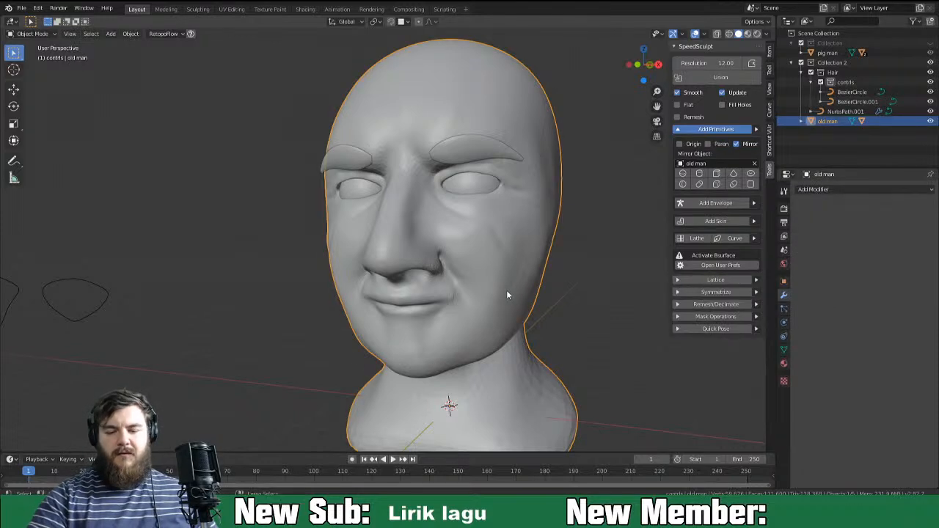
{"action": "key", "text": "ctrl+Tab"}
{"action": "left_click", "coordinate": [519, 332]}
{"action": "left_click", "coordinate": [14, 103]}
Set the Clay Strips radius to 38 px and sculpt short strokes around the nose, mouth and cheek.
{"action": "key", "text": "f"}
{"action": "left_click", "coordinate": [388, 267]}
{"action": "middle_click_drag", "start_coordinate": [388, 267], "coordinate": [405, 276]}
{"action": "key", "text": "f"}
{"action": "left_click", "coordinate": [360, 283]}
{"action": "mouse_move", "coordinate": [360, 284]}
{"action": "left_mouse_down"}
{"action": "mouse_move", "coordinate": [383, 283]}
{"action": "mouse_move", "coordinate": [365, 286]}
{"action": "mouse_move", "coordinate": [385, 292]}
{"action": "mouse_move", "coordinate": [363, 287]}
{"action": "mouse_move", "coordinate": [386, 287]}
{"action": "mouse_move", "coordinate": [360, 277]}
{"action": "left_mouse_up"}
{"action": "mouse_move", "coordinate": [403, 286]}
{"action": "middle_mouse_down"}
{"action": "mouse_move", "coordinate": [470, 276]}
{"action": "mouse_move", "coordinate": [433, 262]}
{"action": "mouse_move", "coordinate": [426, 275]}
{"action": "mouse_move", "coordinate": [445, 268]}
{"action": "middle_mouse_up"}
{"action": "mouse_move", "coordinate": [408, 269]}
{"action": "left_mouse_down"}
{"action": "mouse_move", "coordinate": [418, 268]}
{"action": "mouse_move", "coordinate": [415, 281]}
{"action": "mouse_move", "coordinate": [431, 263]}
{"action": "mouse_move", "coordinate": [463, 276]}
{"action": "left_mouse_up"}
{"action": "mouse_move", "coordinate": [486, 272]}
{"action": "middle_mouse_down"}
{"action": "mouse_move", "coordinate": [616, 245]}
{"action": "mouse_move", "coordinate": [577, 245]}
{"action": "mouse_move", "coordinate": [534, 266]}
{"action": "mouse_move", "coordinate": [562, 262]}
{"action": "middle_mouse_up"}
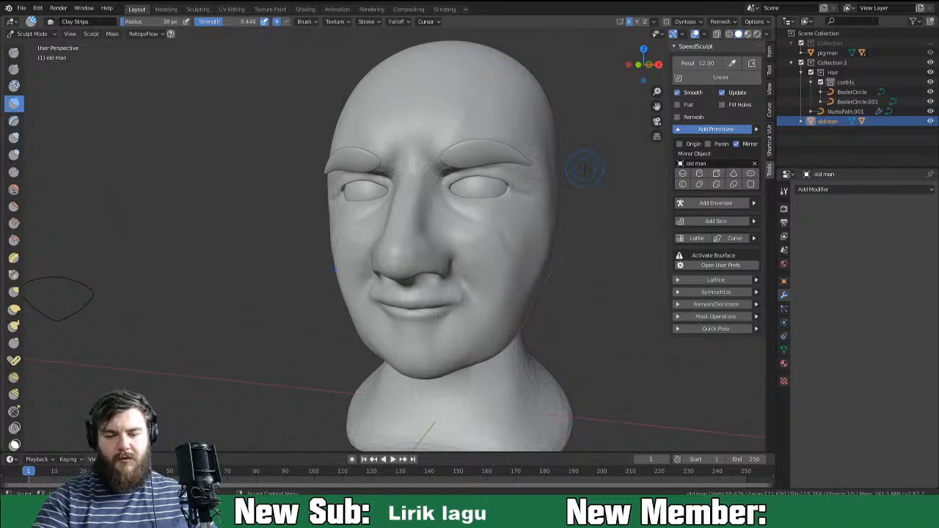
Unhide the collection with the pig man head, return to Object Mode and move that head to the old man's other side.
{"action": "scroll", "coordinate": [584, 168], "scroll_direction": "down", "scroll_amount": 6}
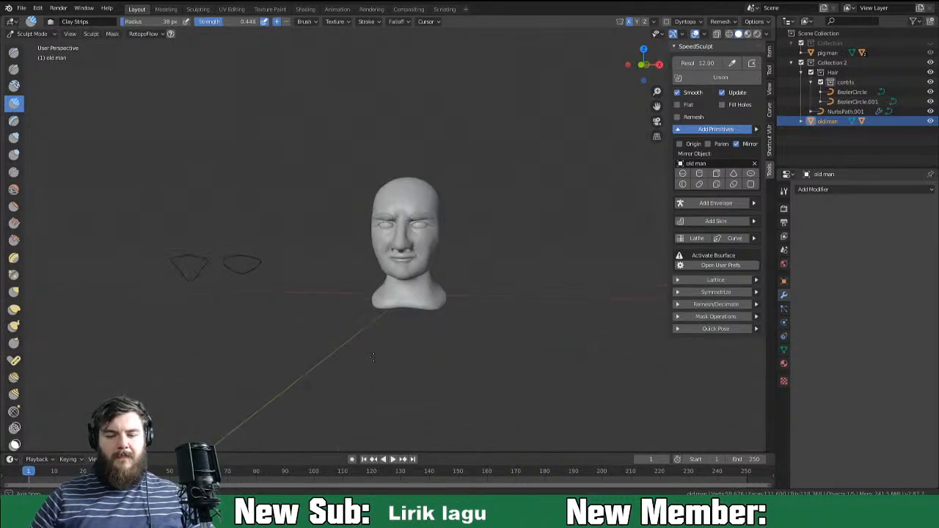
{"action": "left_click", "coordinate": [930, 44]}
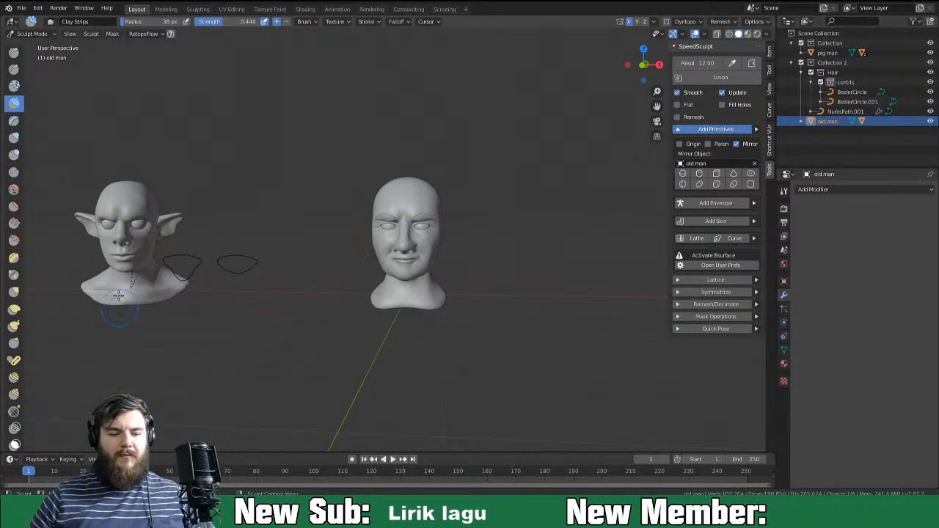
{"action": "left_click", "coordinate": [33, 33]}
{"action": "left_click", "coordinate": [37, 37]}
{"action": "left_click_drag", "start_coordinate": [135, 293], "coordinate": [517, 357]}
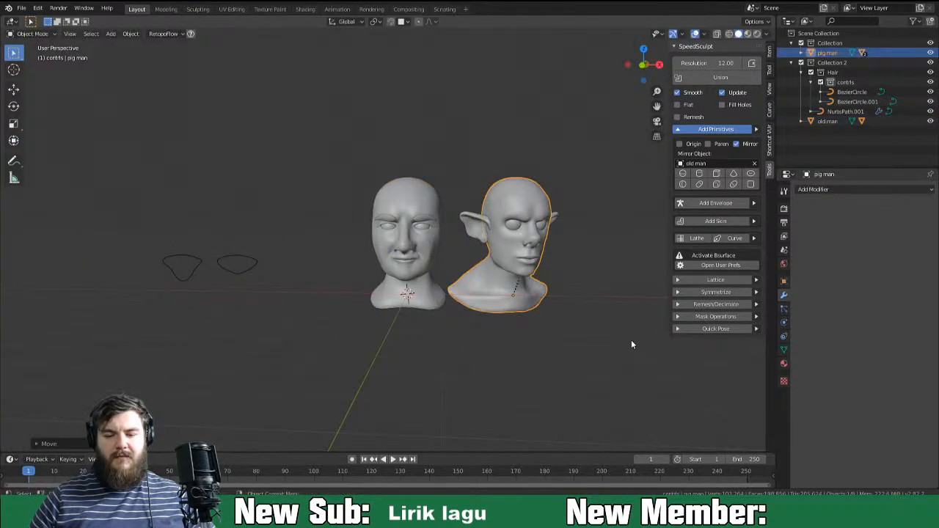
Rotate the pig man head about the global Z axis so that it faces forward beside the old man.
{"action": "key", "text": "r"}
{"action": "key", "text": "z"}
{"action": "left_click", "coordinate": [580, 358]}
{"action": "middle_click_drag", "start_coordinate": [466, 313], "coordinate": [410, 300], "text": "shift"}
{"action": "scroll", "coordinate": [407, 320], "scroll_direction": "up", "scroll_amount": 4}
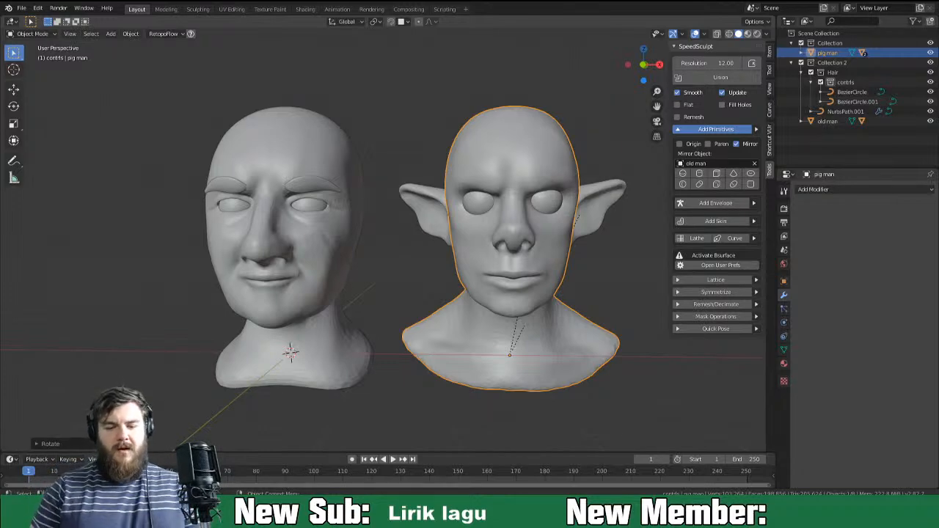
Compare the old man and pig man heads from the front and the side.
{"action": "middle_click_drag", "start_coordinate": [469, 249], "coordinate": [496, 250]}
{"action": "middle_click_drag", "start_coordinate": [440, 264], "coordinate": [442, 294]}
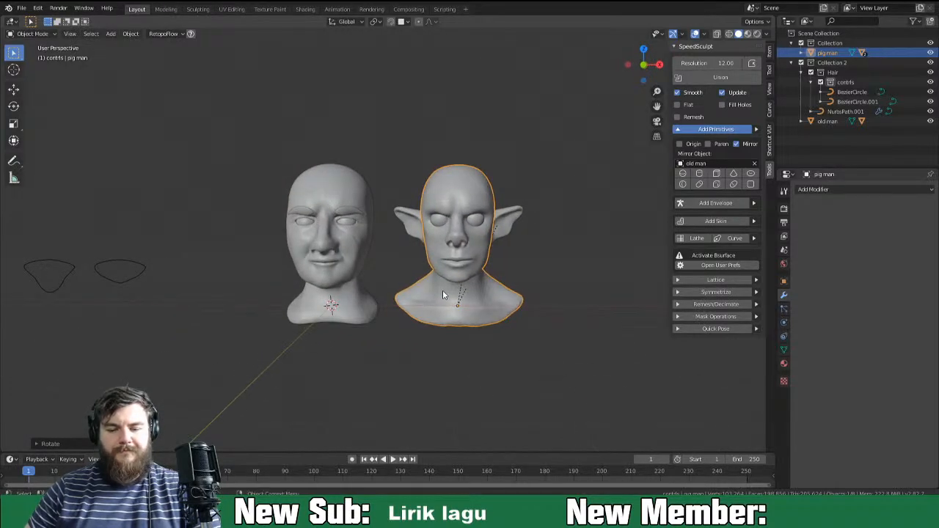
{"action": "mouse_move", "coordinate": [462, 293]}
{"action": "middle_mouse_down"}
{"action": "mouse_move", "coordinate": [352, 298]}
{"action": "mouse_move", "coordinate": [411, 287]}
{"action": "mouse_move", "coordinate": [456, 298]}
{"action": "middle_mouse_up"}
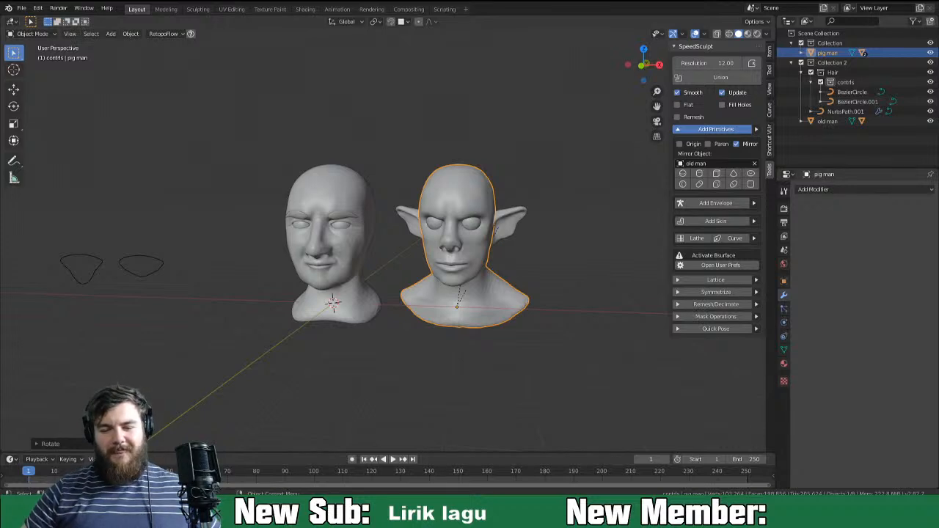
{"action": "middle_click_drag", "start_coordinate": [500, 361], "coordinate": [427, 325]}
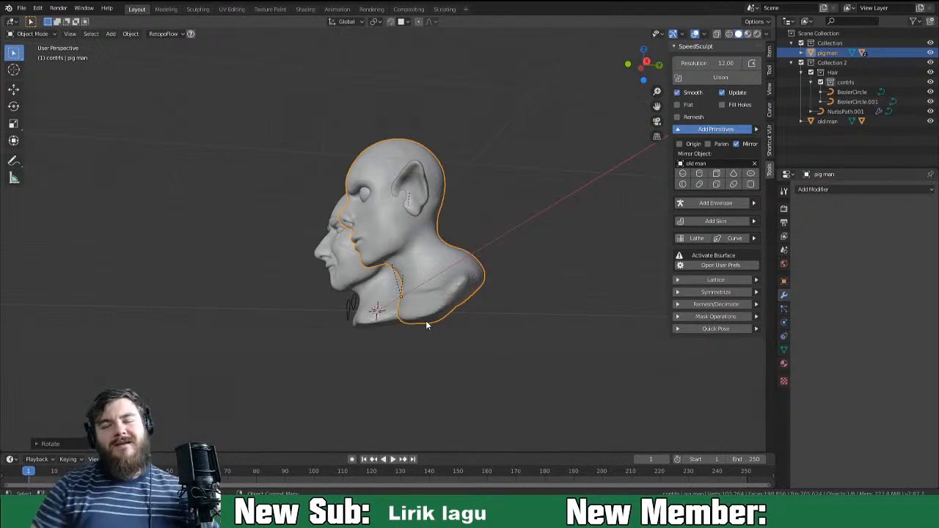
{"action": "middle_click_drag", "start_coordinate": [405, 254], "coordinate": [437, 300]}
{"action": "scroll", "coordinate": [525, 311], "scroll_direction": "down", "scroll_amount": 1}
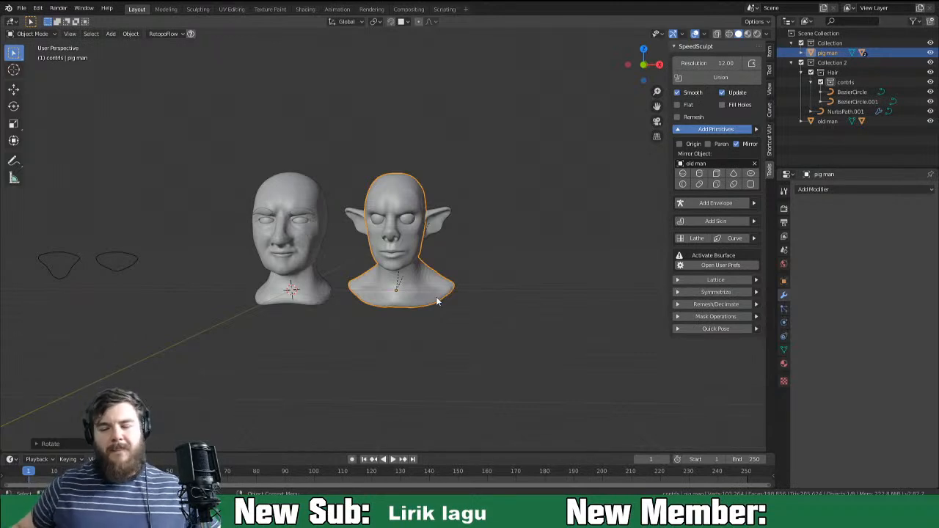
{"action": "middle_click_drag", "start_coordinate": [529, 318], "coordinate": [473, 353]}
{"action": "middle_click_drag", "start_coordinate": [535, 343], "coordinate": [506, 348]}
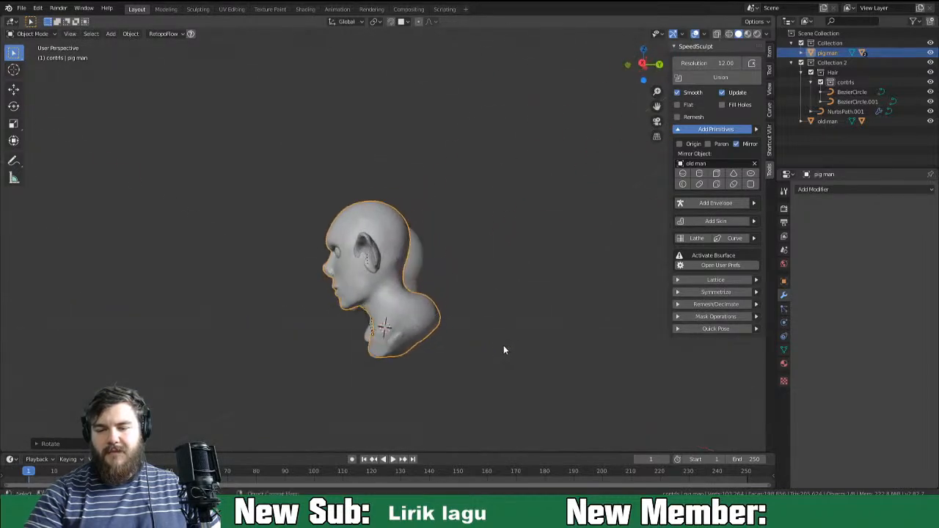
Add a SpeedSculpt metaball sphere and place it beside the pig man head.
{"action": "left_click", "coordinate": [682, 184]}
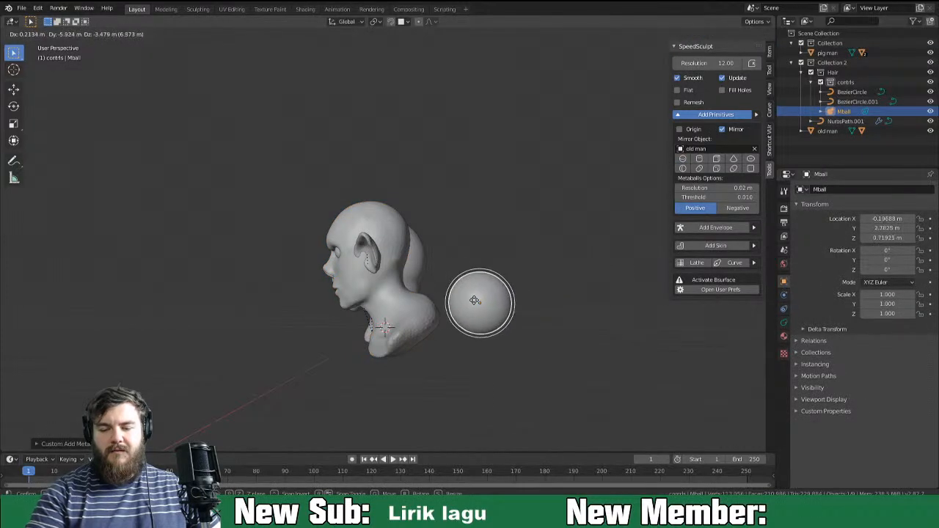
{"action": "left_click", "coordinate": [414, 298]}
{"action": "middle_click_drag", "start_coordinate": [532, 318], "coordinate": [471, 312]}
{"action": "key", "text": "g"}
{"action": "left_click", "coordinate": [601, 292]}
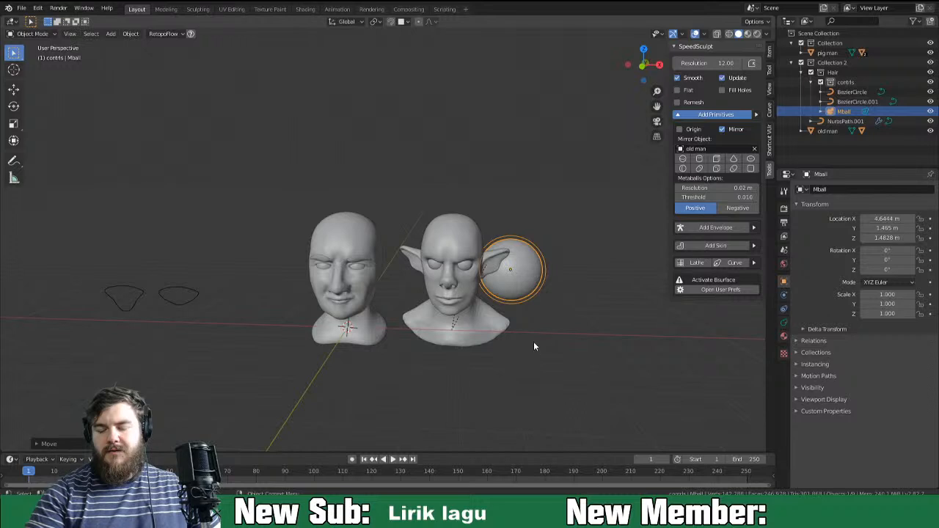
Scale the metaball to 0.521 and position it against the back of the pig man's skull.
{"action": "mouse_move", "coordinate": [546, 311]}
{"action": "middle_mouse_down"}
{"action": "mouse_move", "coordinate": [531, 288]}
{"action": "mouse_move", "coordinate": [496, 308]}
{"action": "mouse_move", "coordinate": [536, 332]}
{"action": "mouse_move", "coordinate": [551, 308]}
{"action": "mouse_move", "coordinate": [537, 293]}
{"action": "mouse_move", "coordinate": [545, 302]}
{"action": "mouse_move", "coordinate": [535, 305]}
{"action": "middle_mouse_up"}
{"action": "key", "text": "g"}
{"action": "left_click", "coordinate": [517, 282]}
{"action": "key", "text": "s"}
{"action": "left_click", "coordinate": [484, 275]}
{"action": "middle_click_drag", "start_coordinate": [485, 275], "coordinate": [532, 252]}
{"action": "key", "text": "g"}
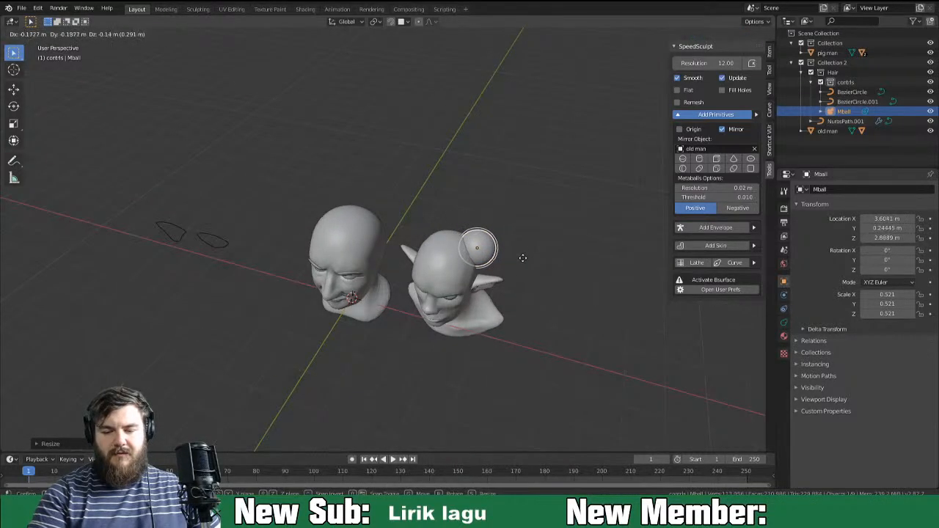
{"action": "left_click", "coordinate": [519, 283]}
Set the metaball to Negative and try to union it with the back of the pig man's head.
{"action": "left_click", "coordinate": [741, 210]}
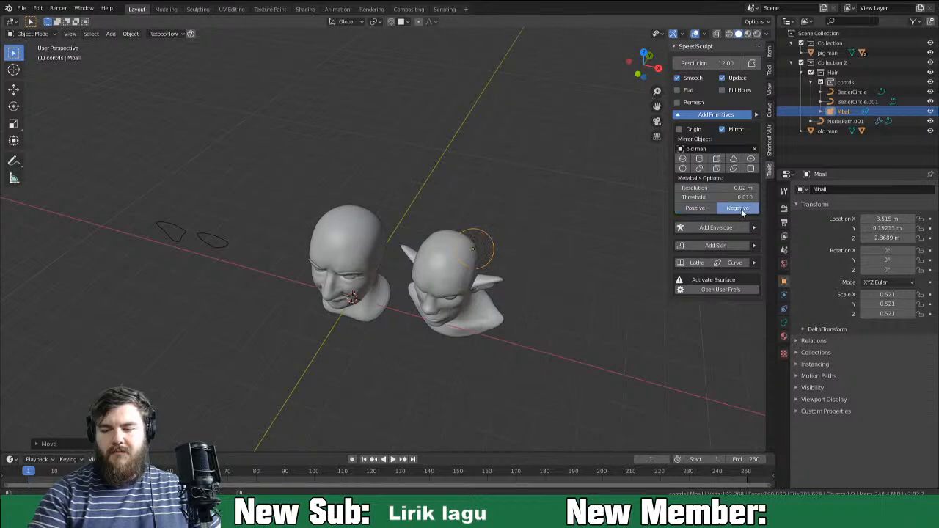
{"action": "middle_click_drag", "start_coordinate": [557, 289], "coordinate": [498, 285]}
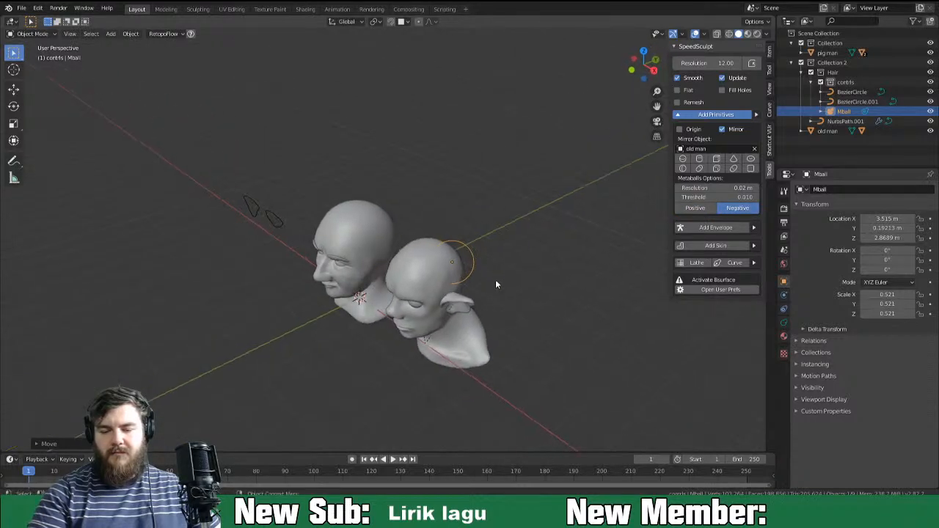
{"action": "key", "text": "g"}
{"action": "left_click", "coordinate": [503, 294]}
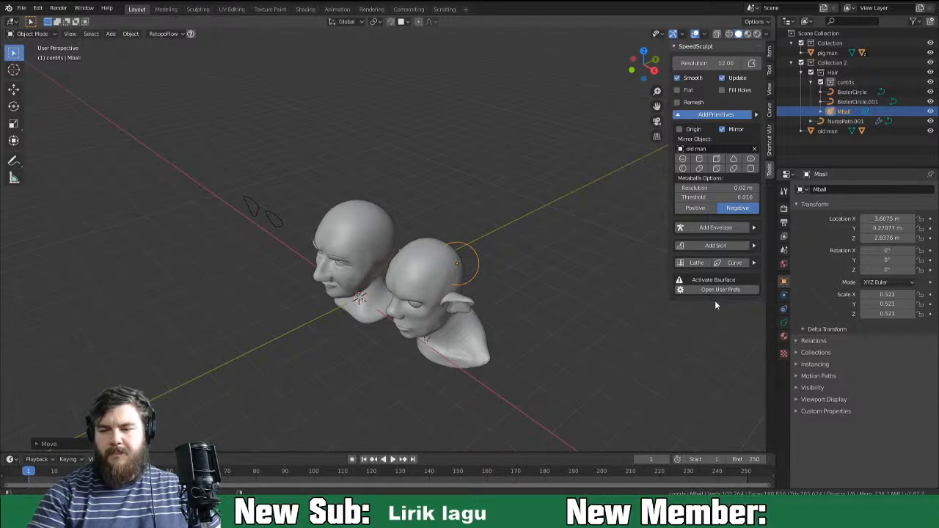
{"action": "left_click", "coordinate": [447, 292]}
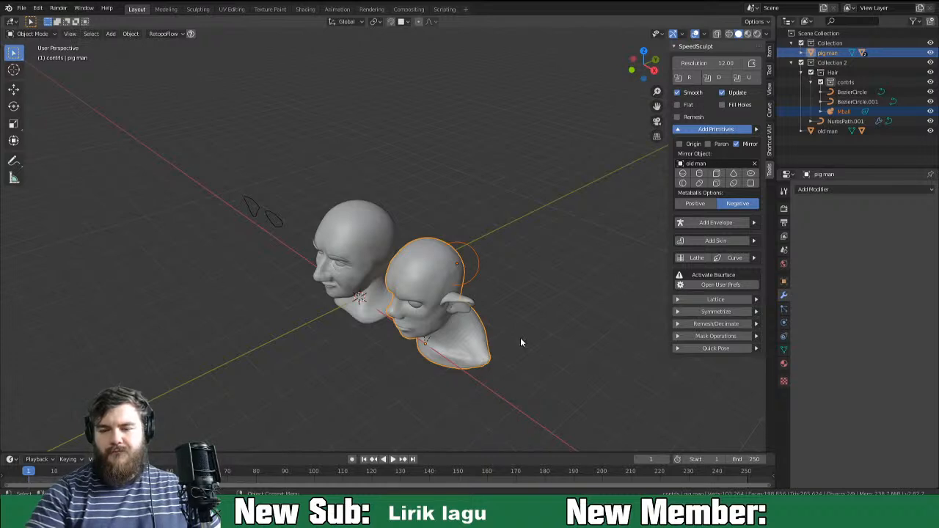
{"action": "left_click", "coordinate": [749, 81]}
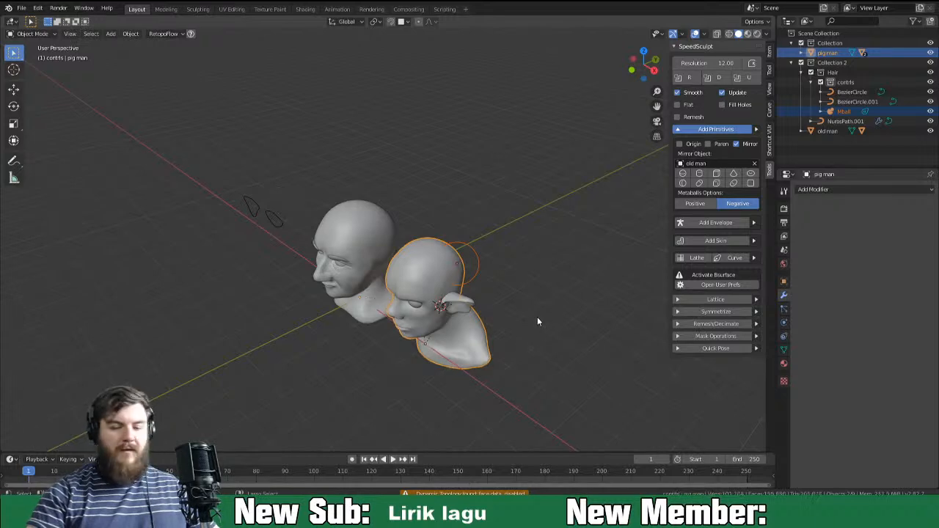
Set the SpeedSculpt metaball to Positive and reposition it against the back of the pig man's skull.
{"action": "left_click", "coordinate": [477, 270]}
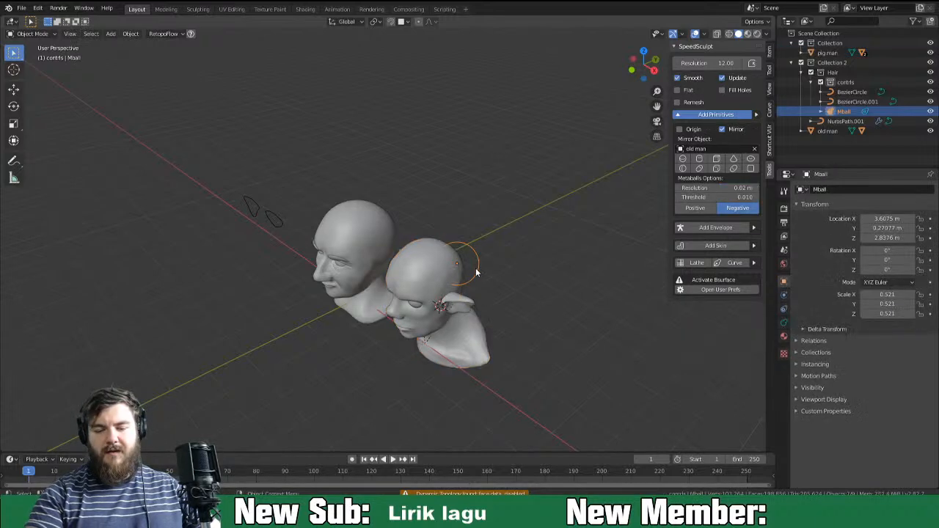
{"action": "key", "text": "g"}
{"action": "left_click", "coordinate": [527, 248]}
{"action": "left_click", "coordinate": [693, 208]}
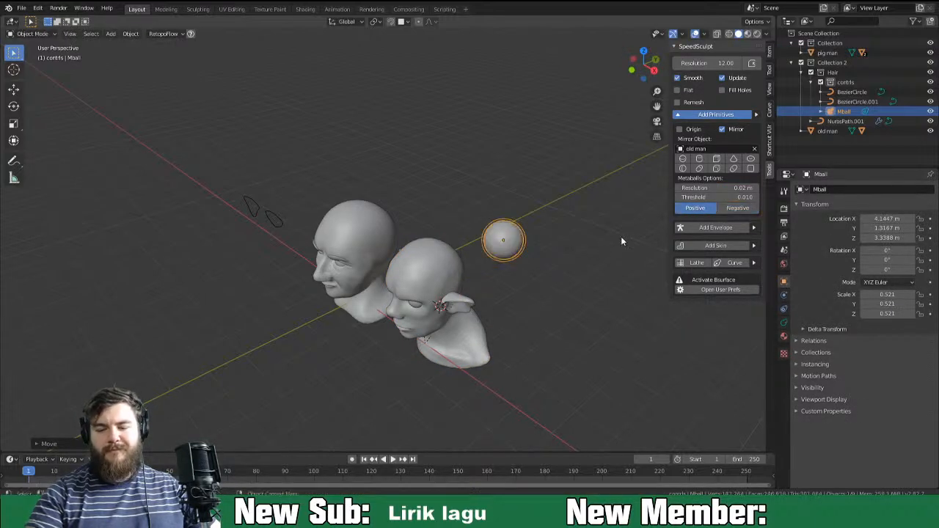
{"action": "key", "text": "g"}
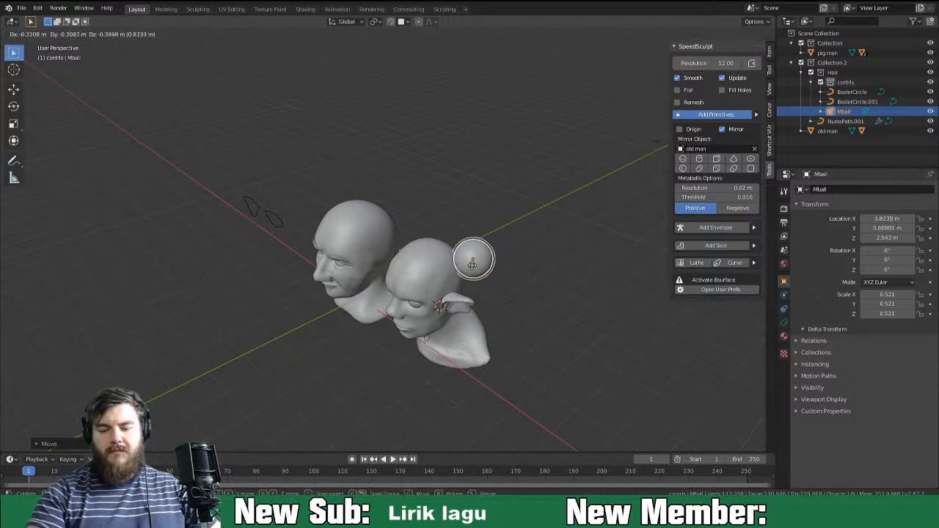
{"action": "left_click", "coordinate": [476, 277]}
Delete the trial metaball from the back of the pig man's head.
{"action": "key", "text": "x"}
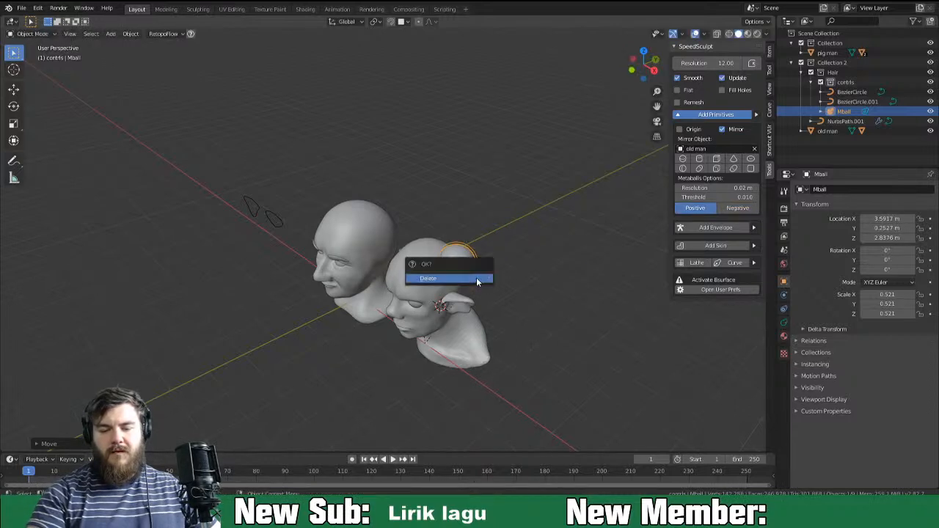
{"action": "left_click", "coordinate": [477, 276]}
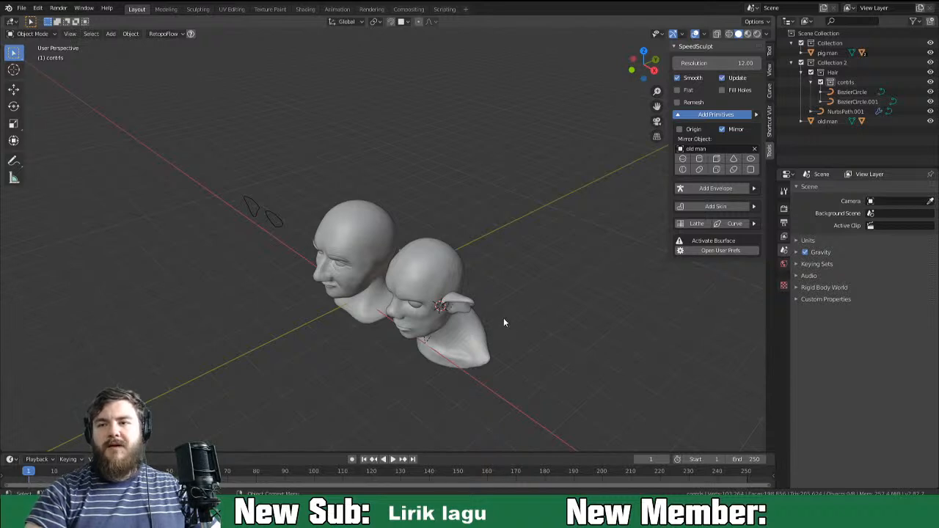
Rotate the pig man head freehand about the Z axis.
{"action": "middle_click_drag", "start_coordinate": [464, 380], "coordinate": [536, 322]}
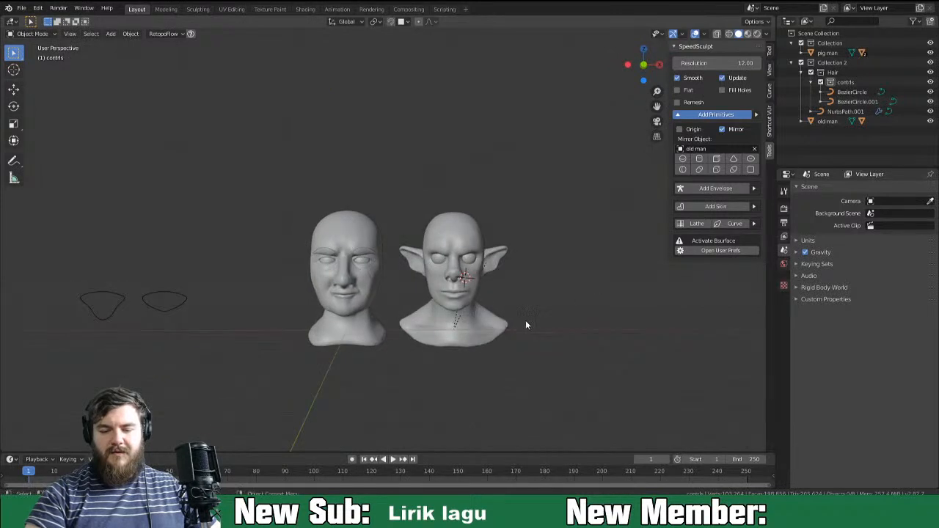
{"action": "scroll", "coordinate": [528, 327], "scroll_direction": "down", "scroll_amount": 2}
{"action": "mouse_move", "coordinate": [555, 308]}
{"action": "middle_mouse_down"}
{"action": "mouse_move", "coordinate": [495, 309]}
{"action": "mouse_move", "coordinate": [557, 299]}
{"action": "mouse_move", "coordinate": [556, 311]}
{"action": "mouse_move", "coordinate": [486, 306]}
{"action": "mouse_move", "coordinate": [545, 323]}
{"action": "middle_mouse_up"}
{"action": "left_click", "coordinate": [424, 270]}
{"action": "middle_click_drag", "start_coordinate": [460, 341], "coordinate": [413, 334]}
{"action": "left_click", "coordinate": [413, 334]}
{"action": "key", "text": "r"}
{"action": "key", "text": "z"}
{"action": "left_click", "coordinate": [469, 316]}
Set the pig man head's Z rotation to 0°.
{"action": "middle_click_drag", "start_coordinate": [470, 316], "coordinate": [653, 248]}
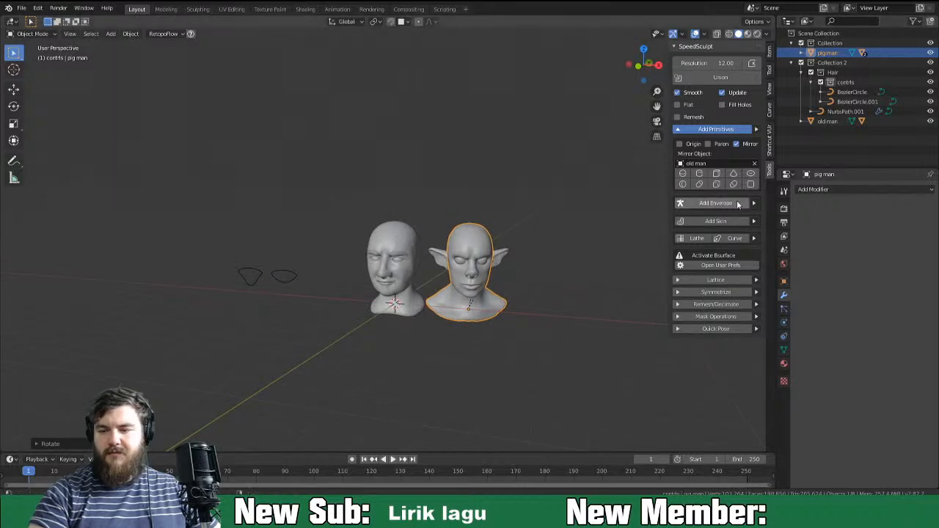
{"action": "left_click", "coordinate": [769, 53]}
{"action": "left_click", "coordinate": [721, 129]}
{"action": "type", "text": "0"}
{"action": "key", "text": "Return"}
{"action": "middle_click_drag", "start_coordinate": [648, 275], "coordinate": [566, 297]}
Select the old man head and examine both heads side by side from the front, near and far.
{"action": "left_click", "coordinate": [407, 300]}
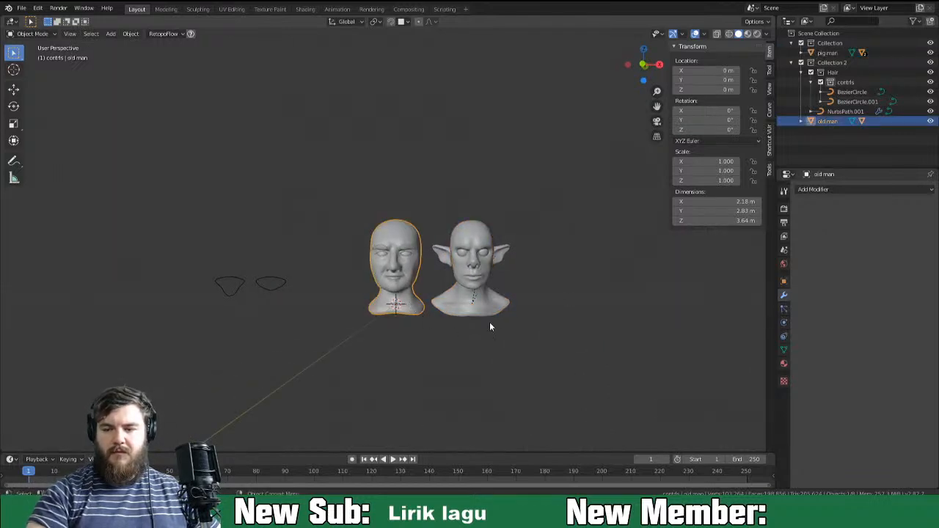
{"action": "middle_click_drag", "start_coordinate": [549, 314], "coordinate": [509, 311]}
{"action": "scroll", "coordinate": [543, 235], "scroll_direction": "up", "scroll_amount": 3}
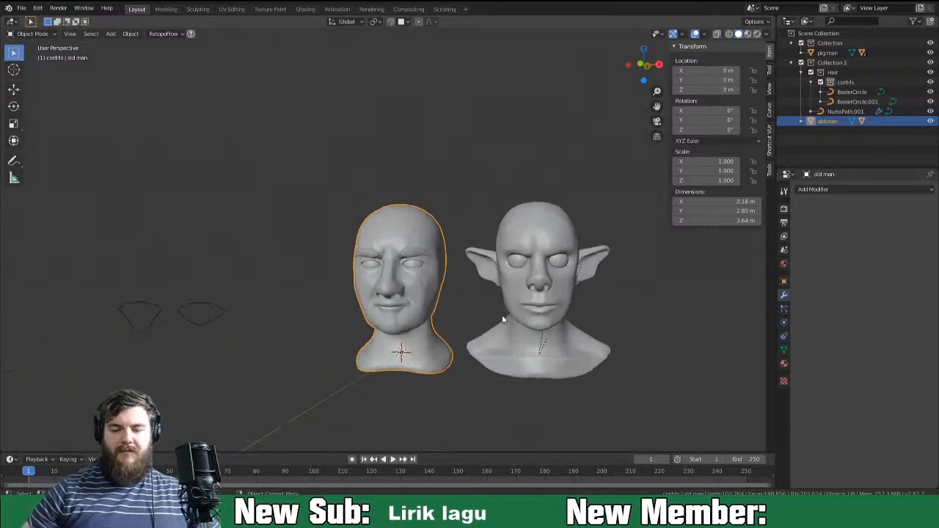
{"action": "middle_click_drag", "start_coordinate": [499, 311], "coordinate": [343, 295], "text": "shift"}
{"action": "middle_click_drag", "start_coordinate": [371, 350], "coordinate": [364, 376]}
{"action": "middle_click_drag", "start_coordinate": [453, 310], "coordinate": [562, 274]}
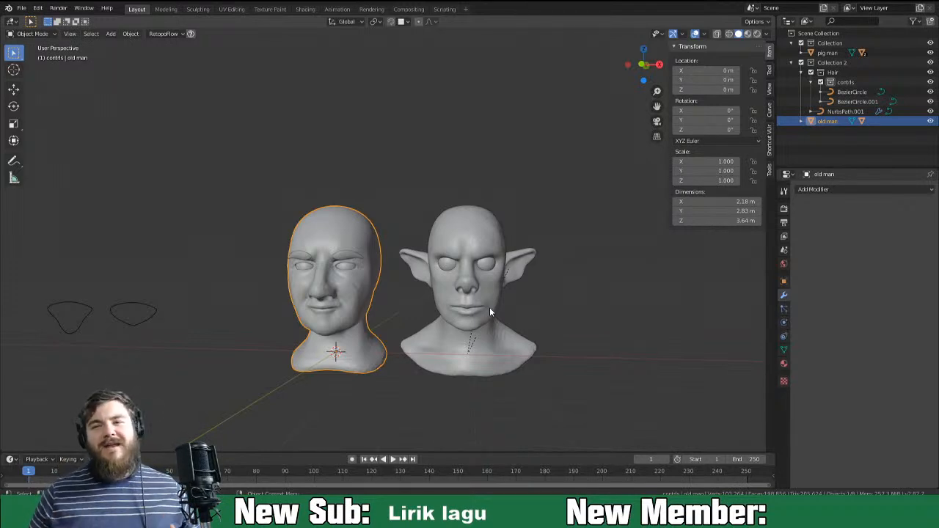
{"action": "scroll", "coordinate": [490, 311], "scroll_direction": "up", "scroll_amount": 4}
{"action": "scroll", "coordinate": [527, 355], "scroll_direction": "down", "scroll_amount": 5}
{"action": "middle_click_drag", "start_coordinate": [550, 329], "coordinate": [392, 307]}
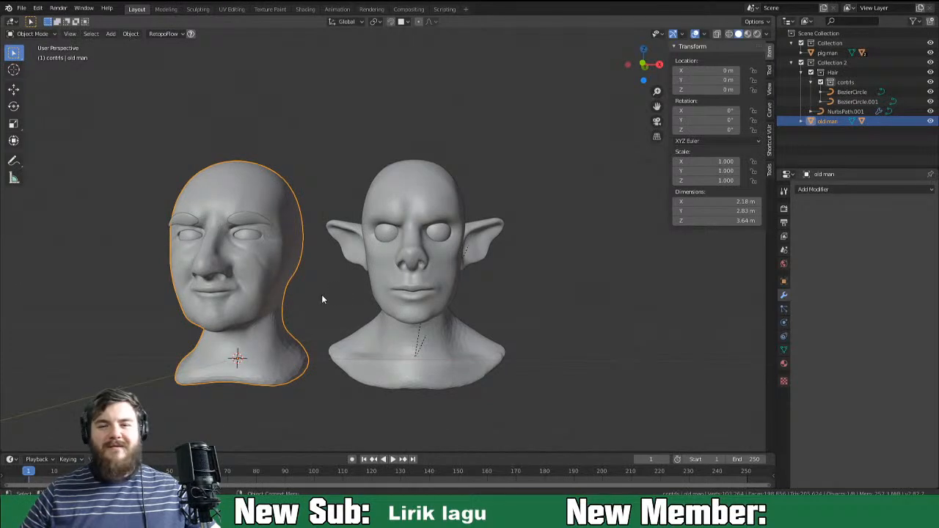